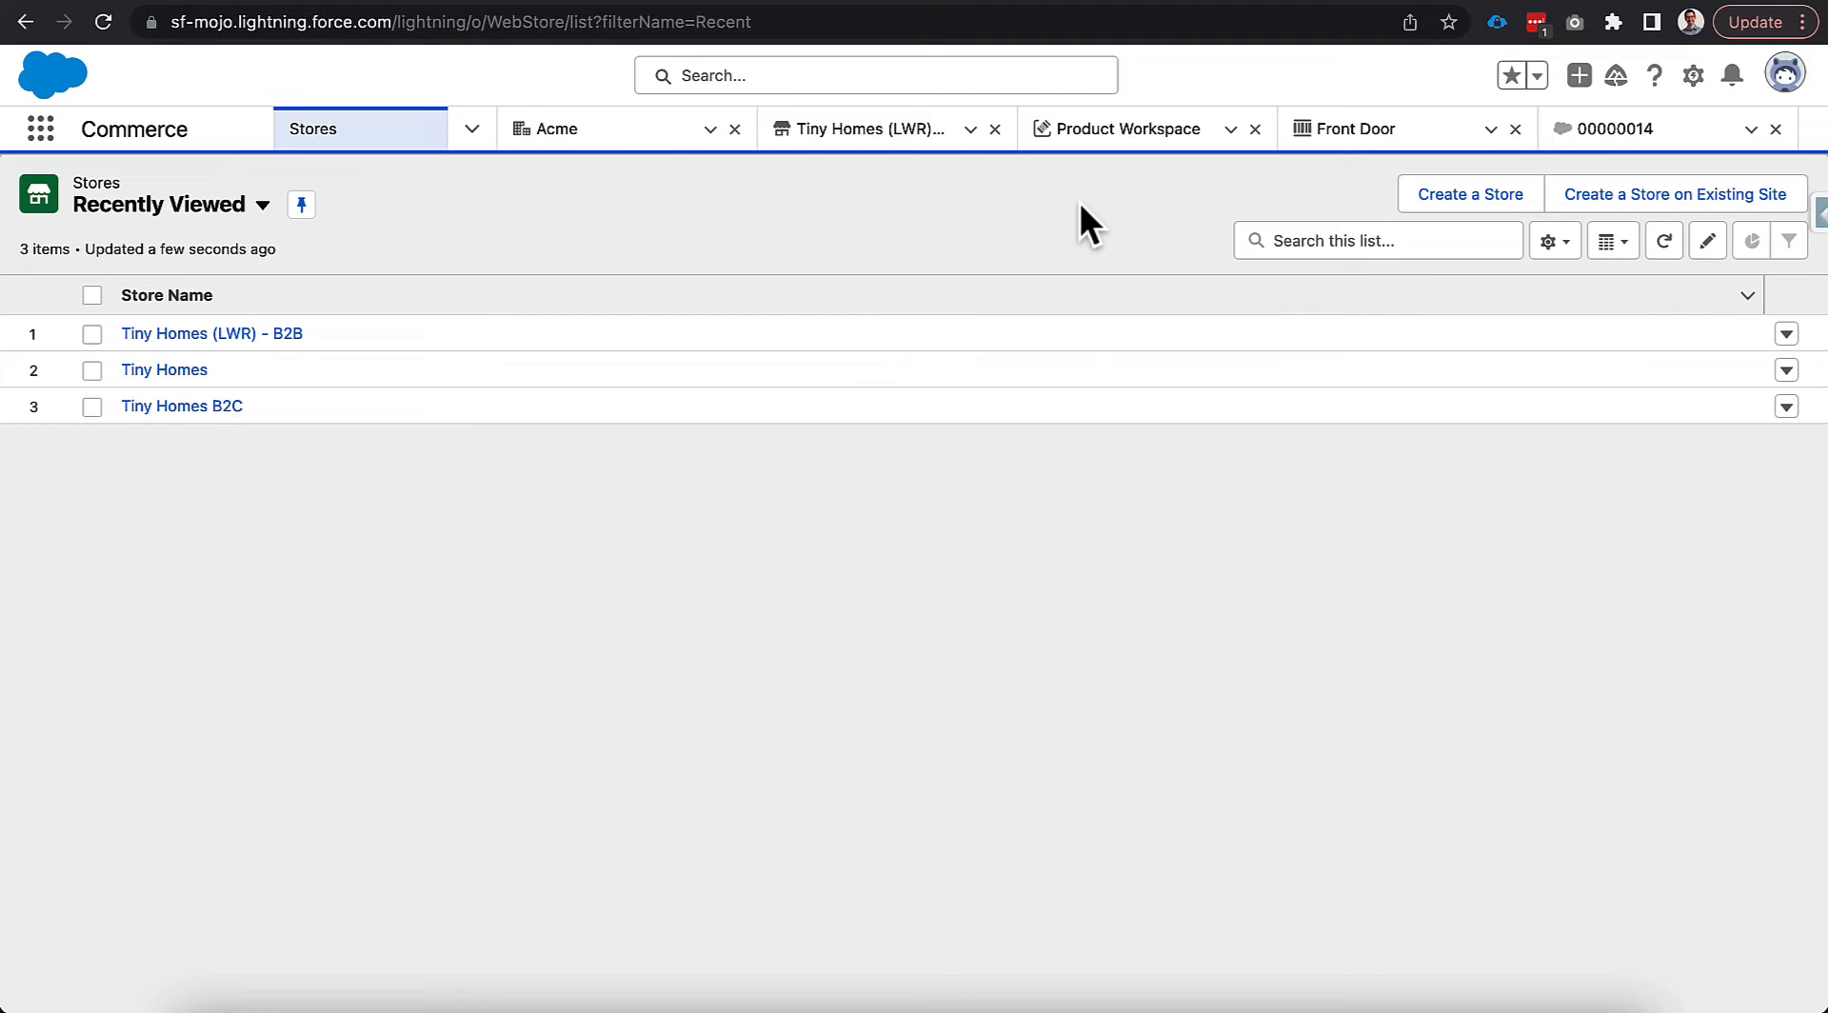
# Open the Tiny Homes (LWR) - B2B store from the Stores list view.
pyautogui.click(288, 333)
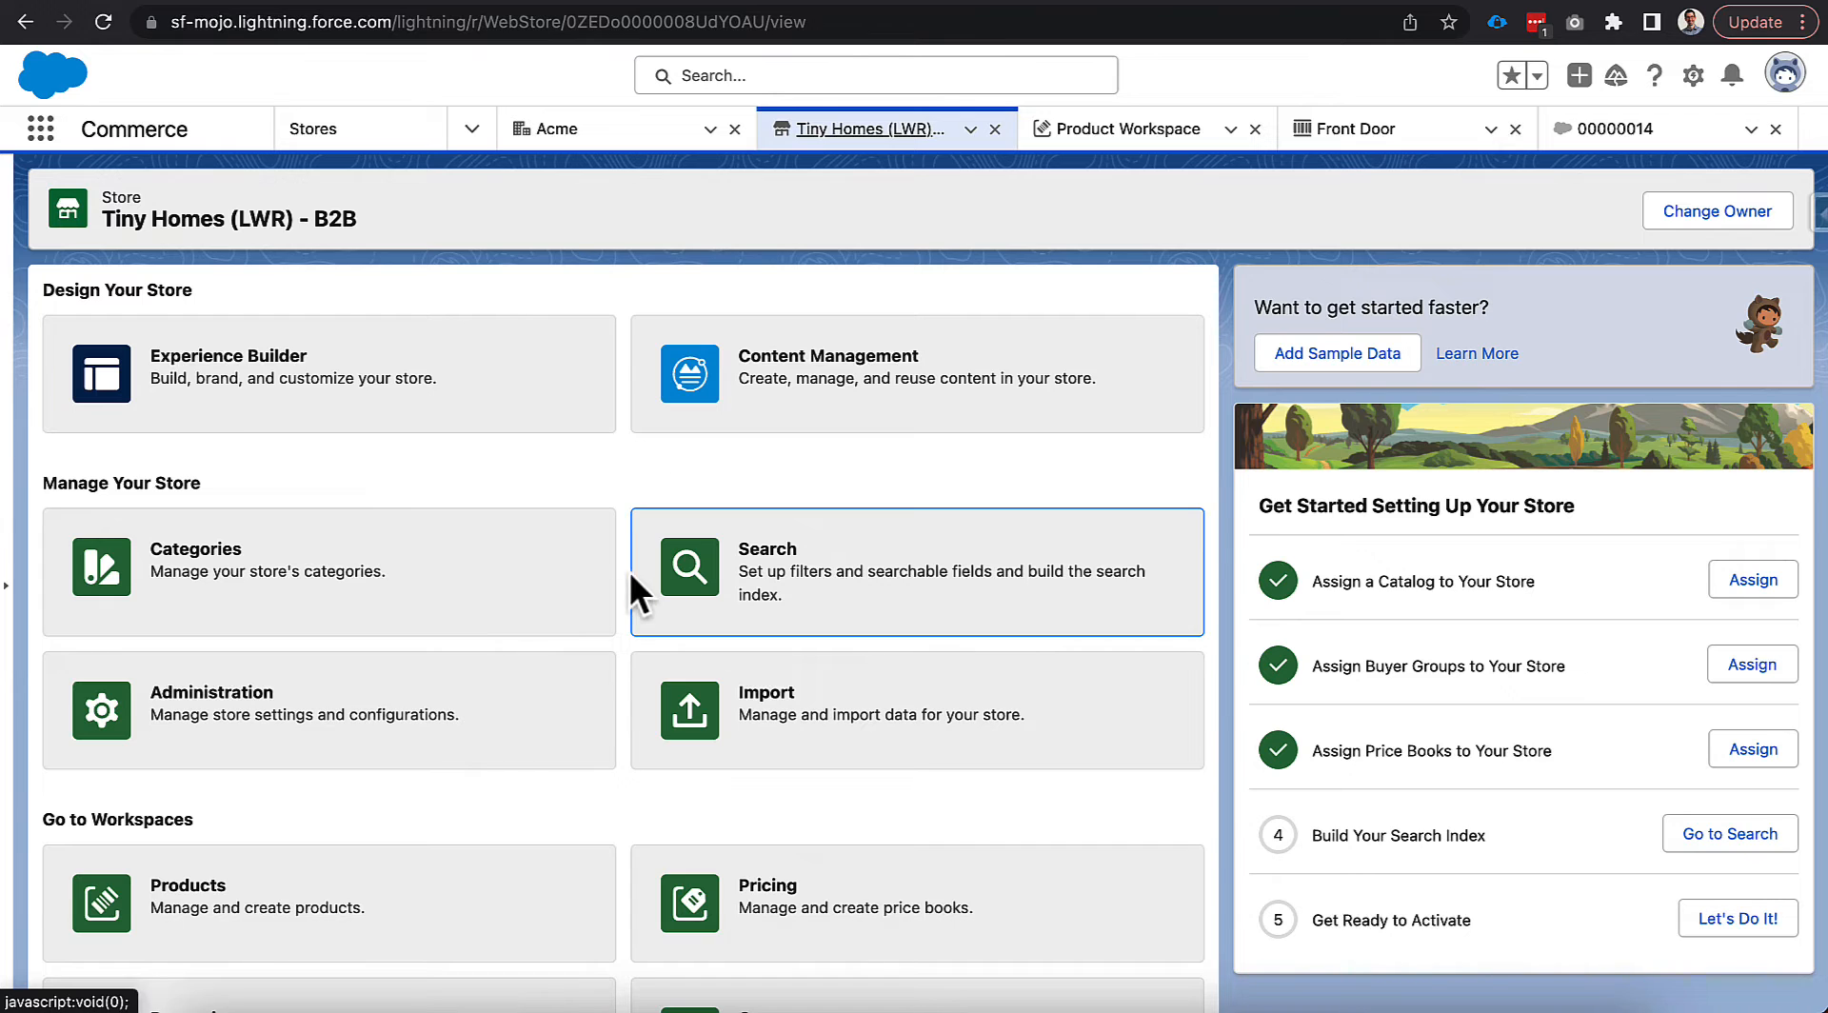
# Open the store's Administration page to view General Settings with the Best Price strategy.
pyautogui.scroll(-2, 619, 600)
pyautogui.click(554, 624)
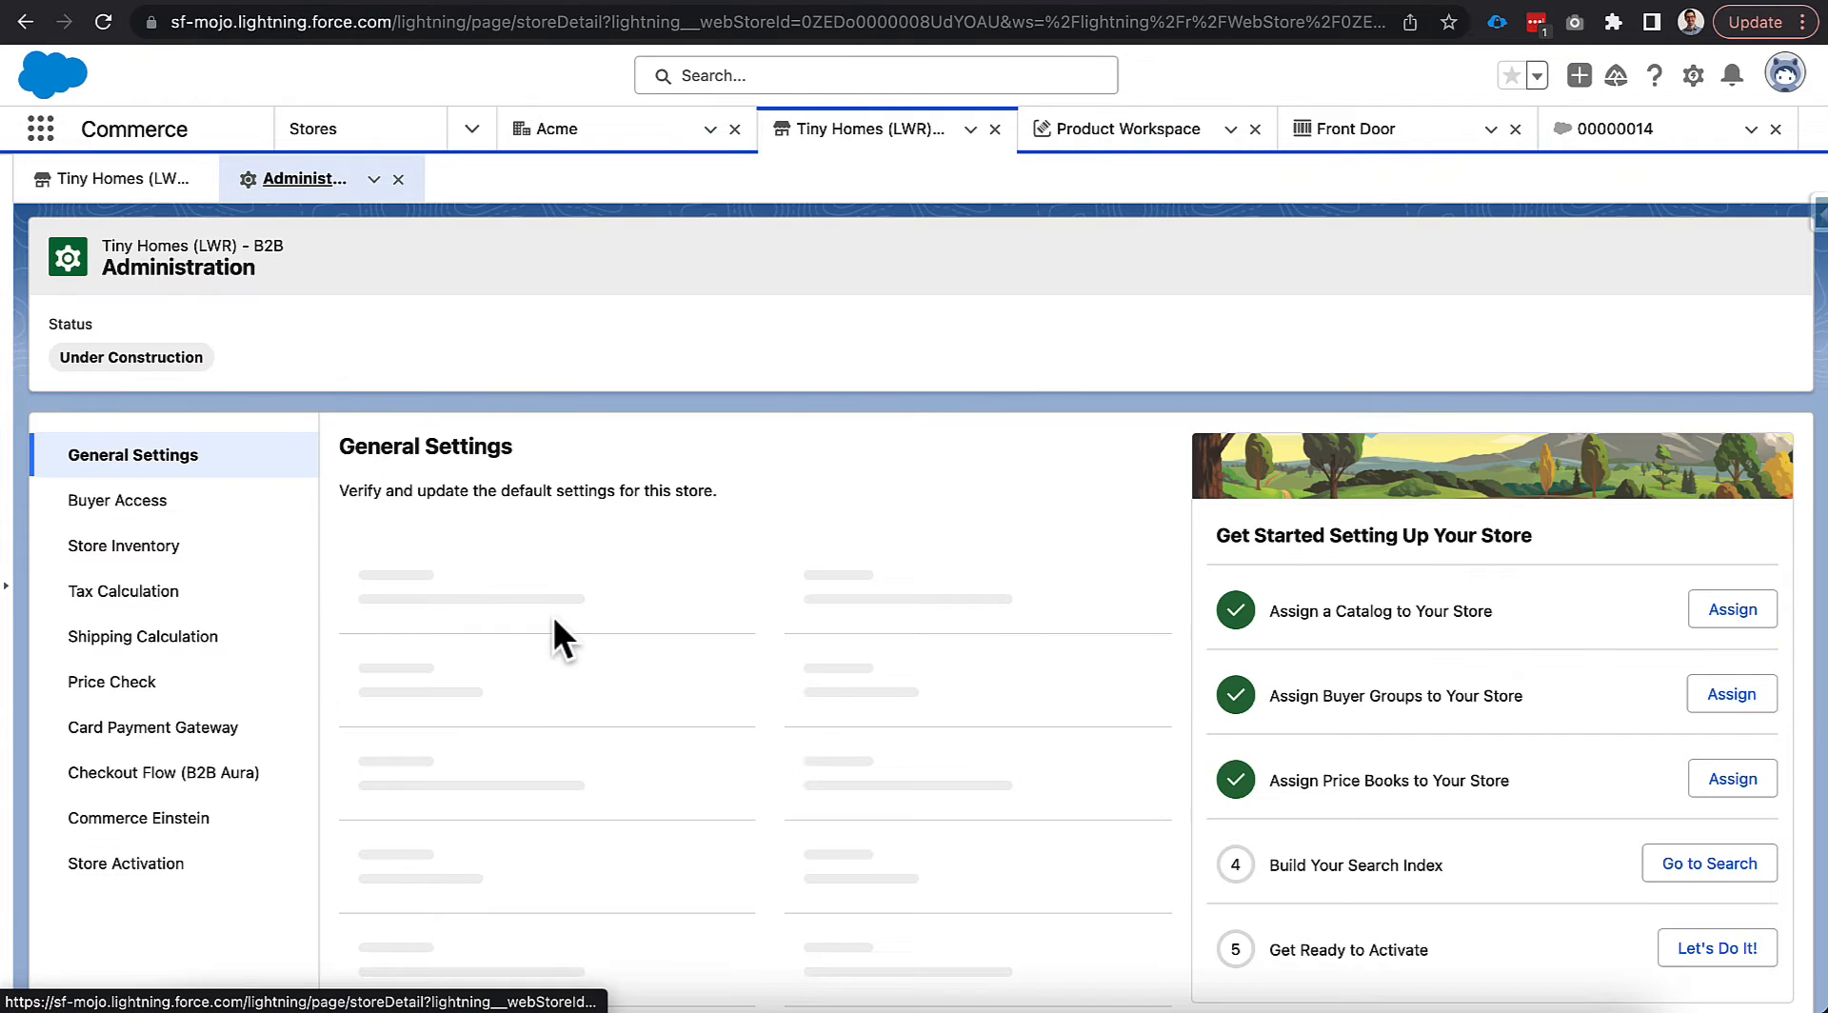
pyautogui.scroll(-1, 369, 562)
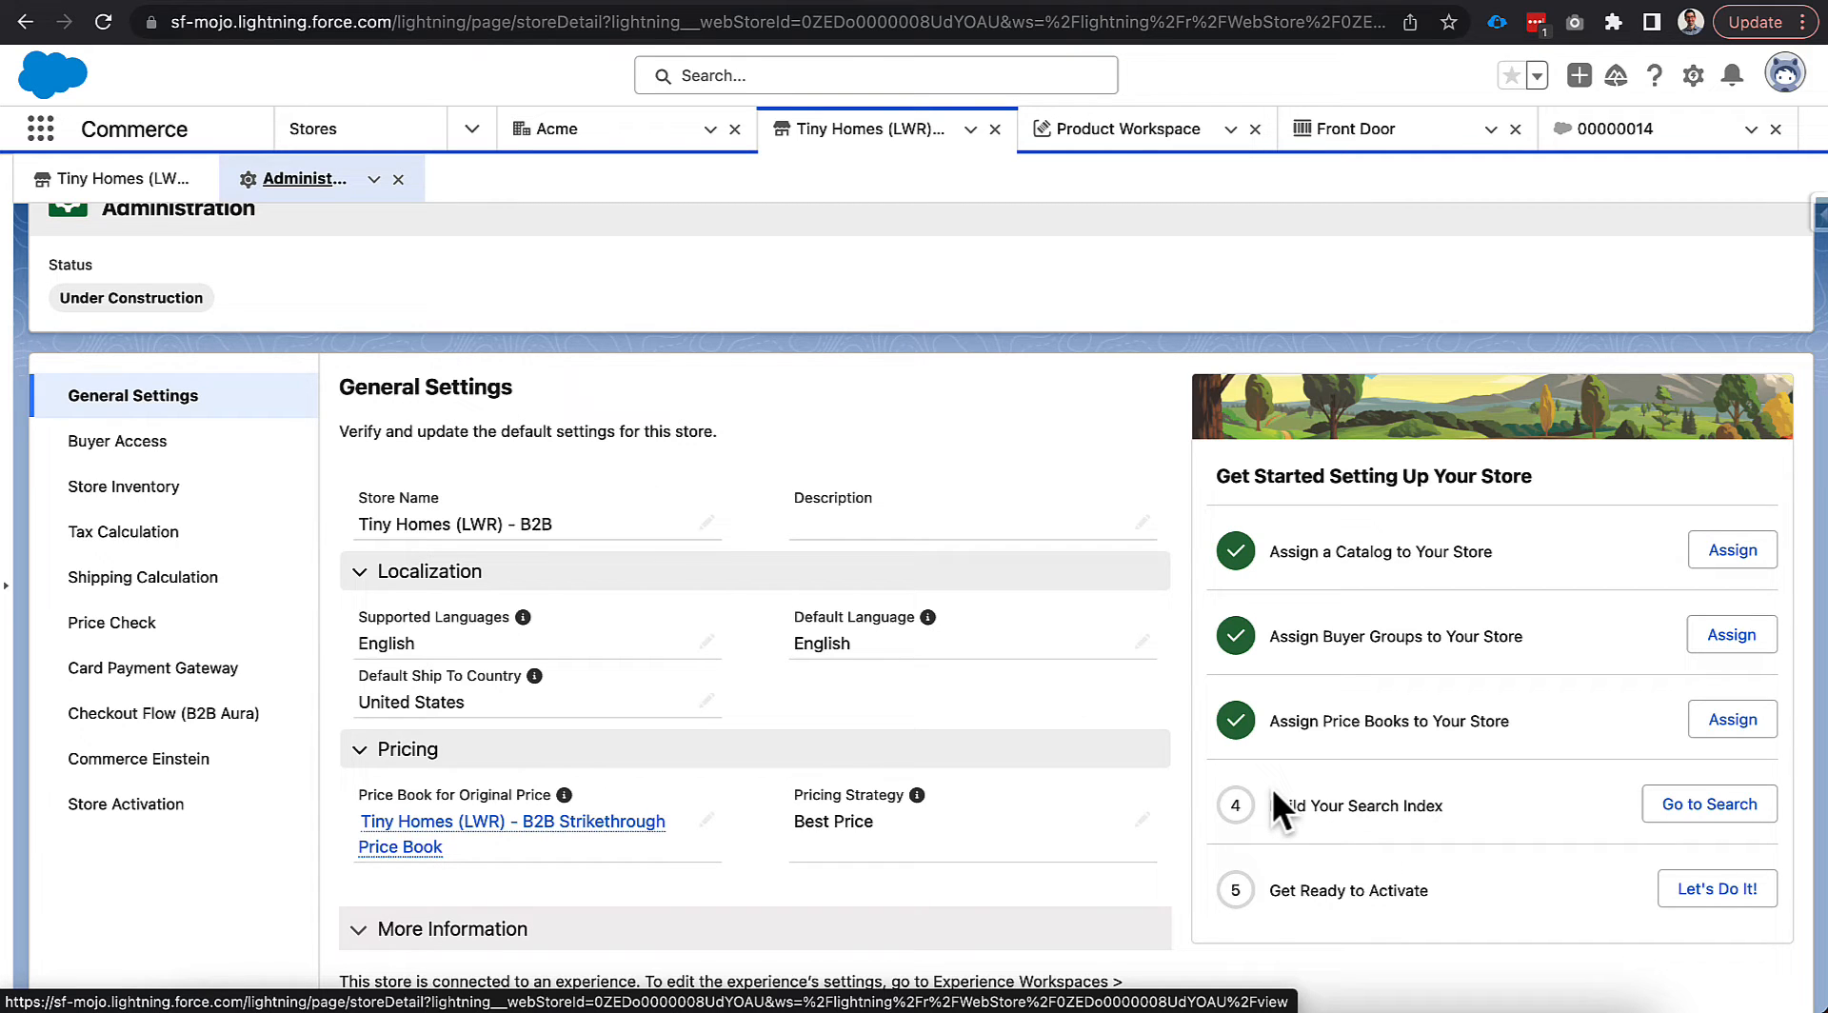
# Review Store Inventory and Tax Calculation settings, then list inventory integrations COMPUTE_INVENTORY and Tiny_Homes_Inventory.
pyautogui.click(252, 489)
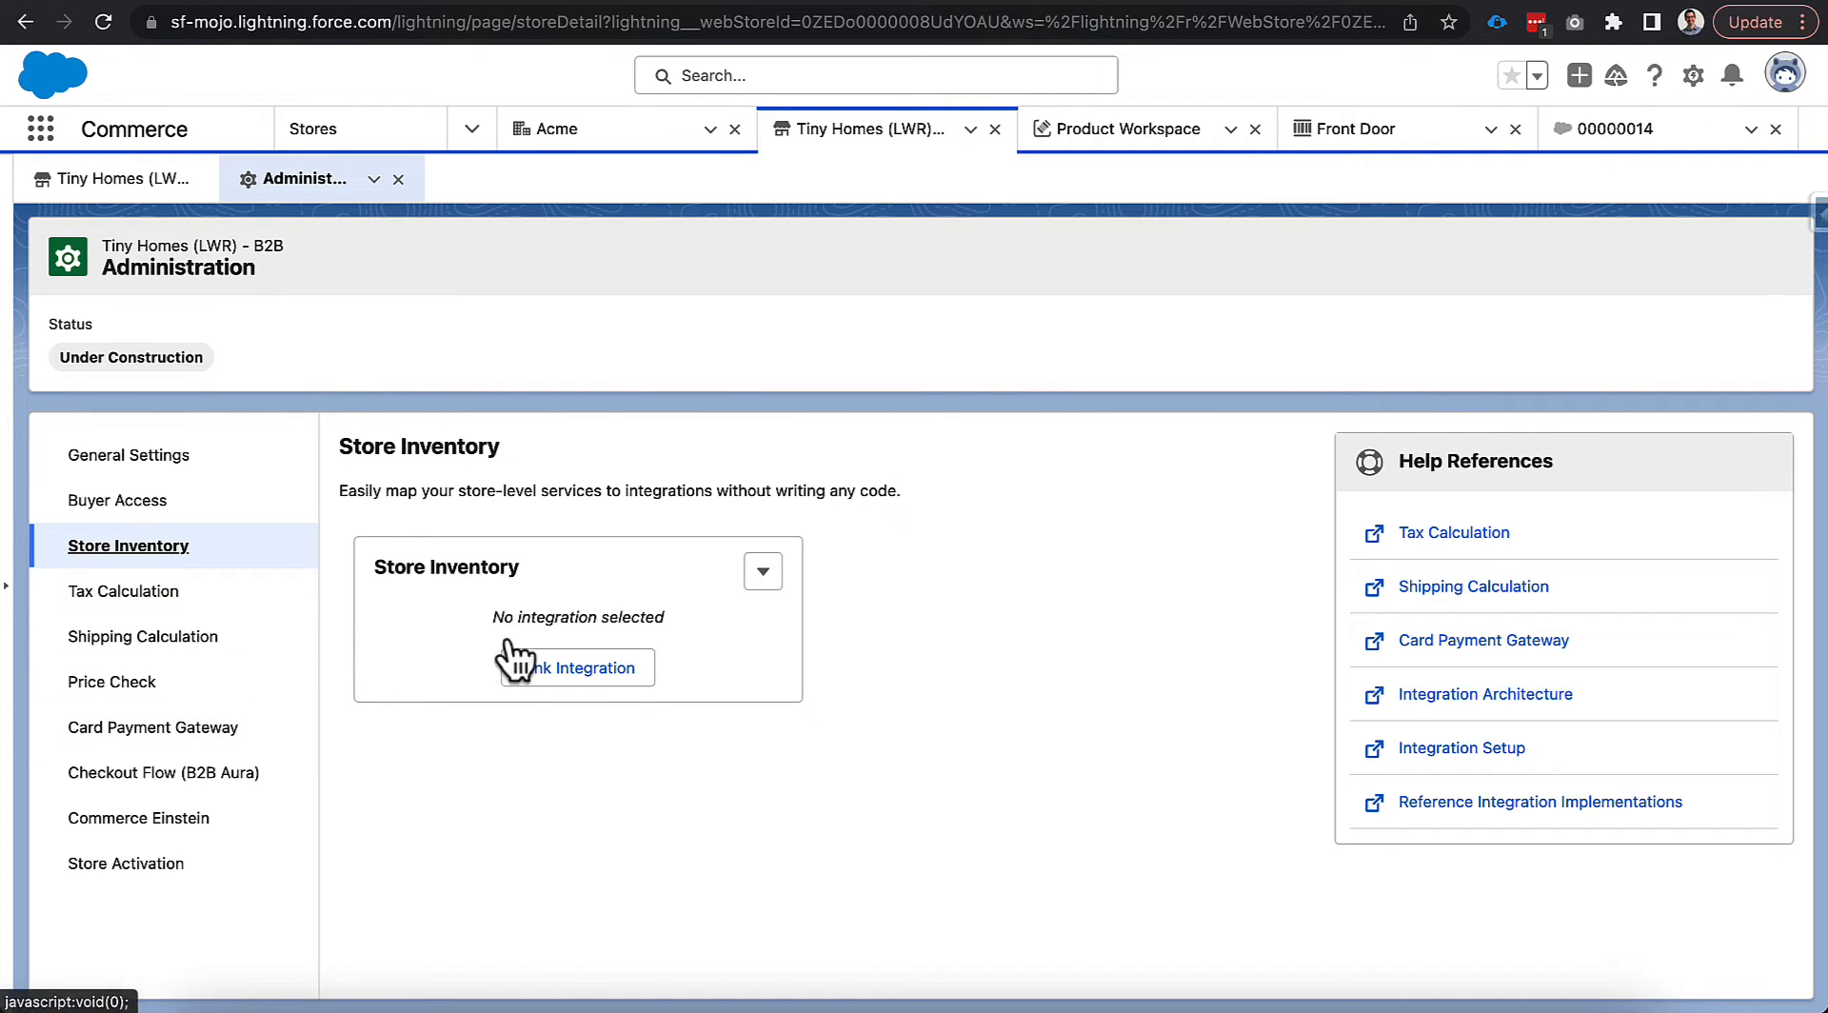
pyautogui.click(121, 605)
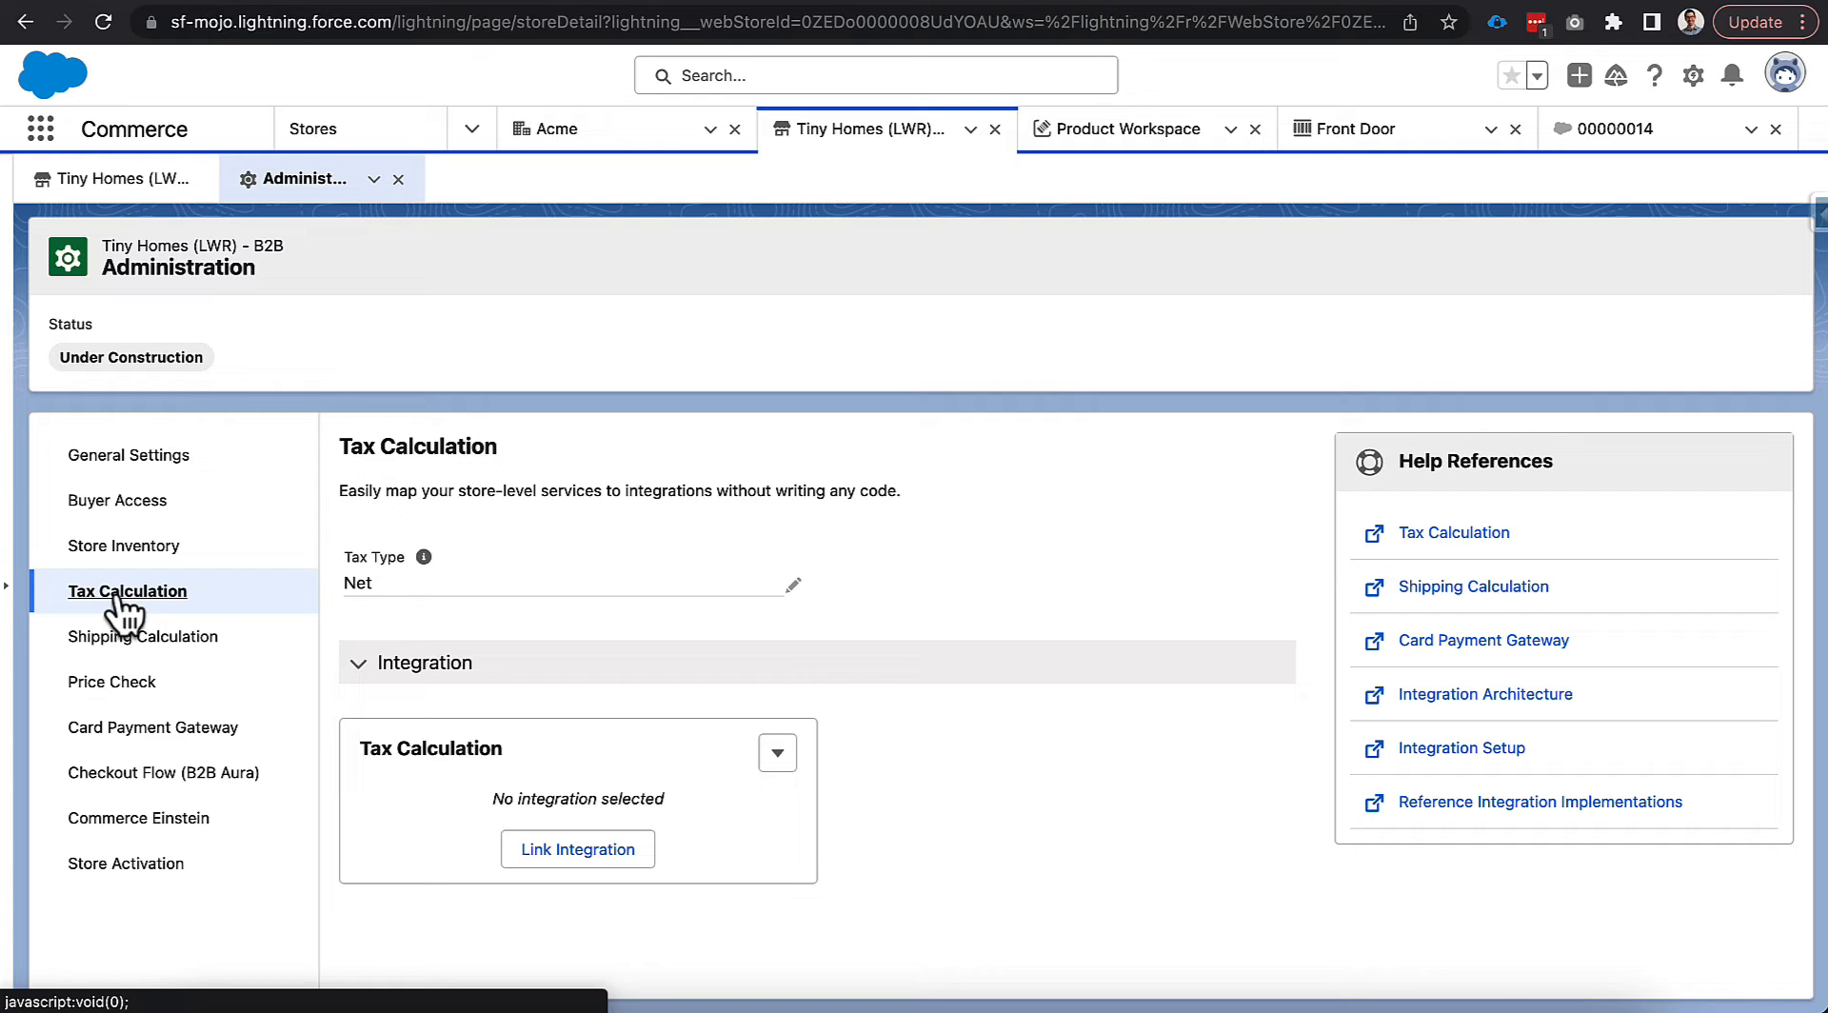
pyautogui.click(126, 554)
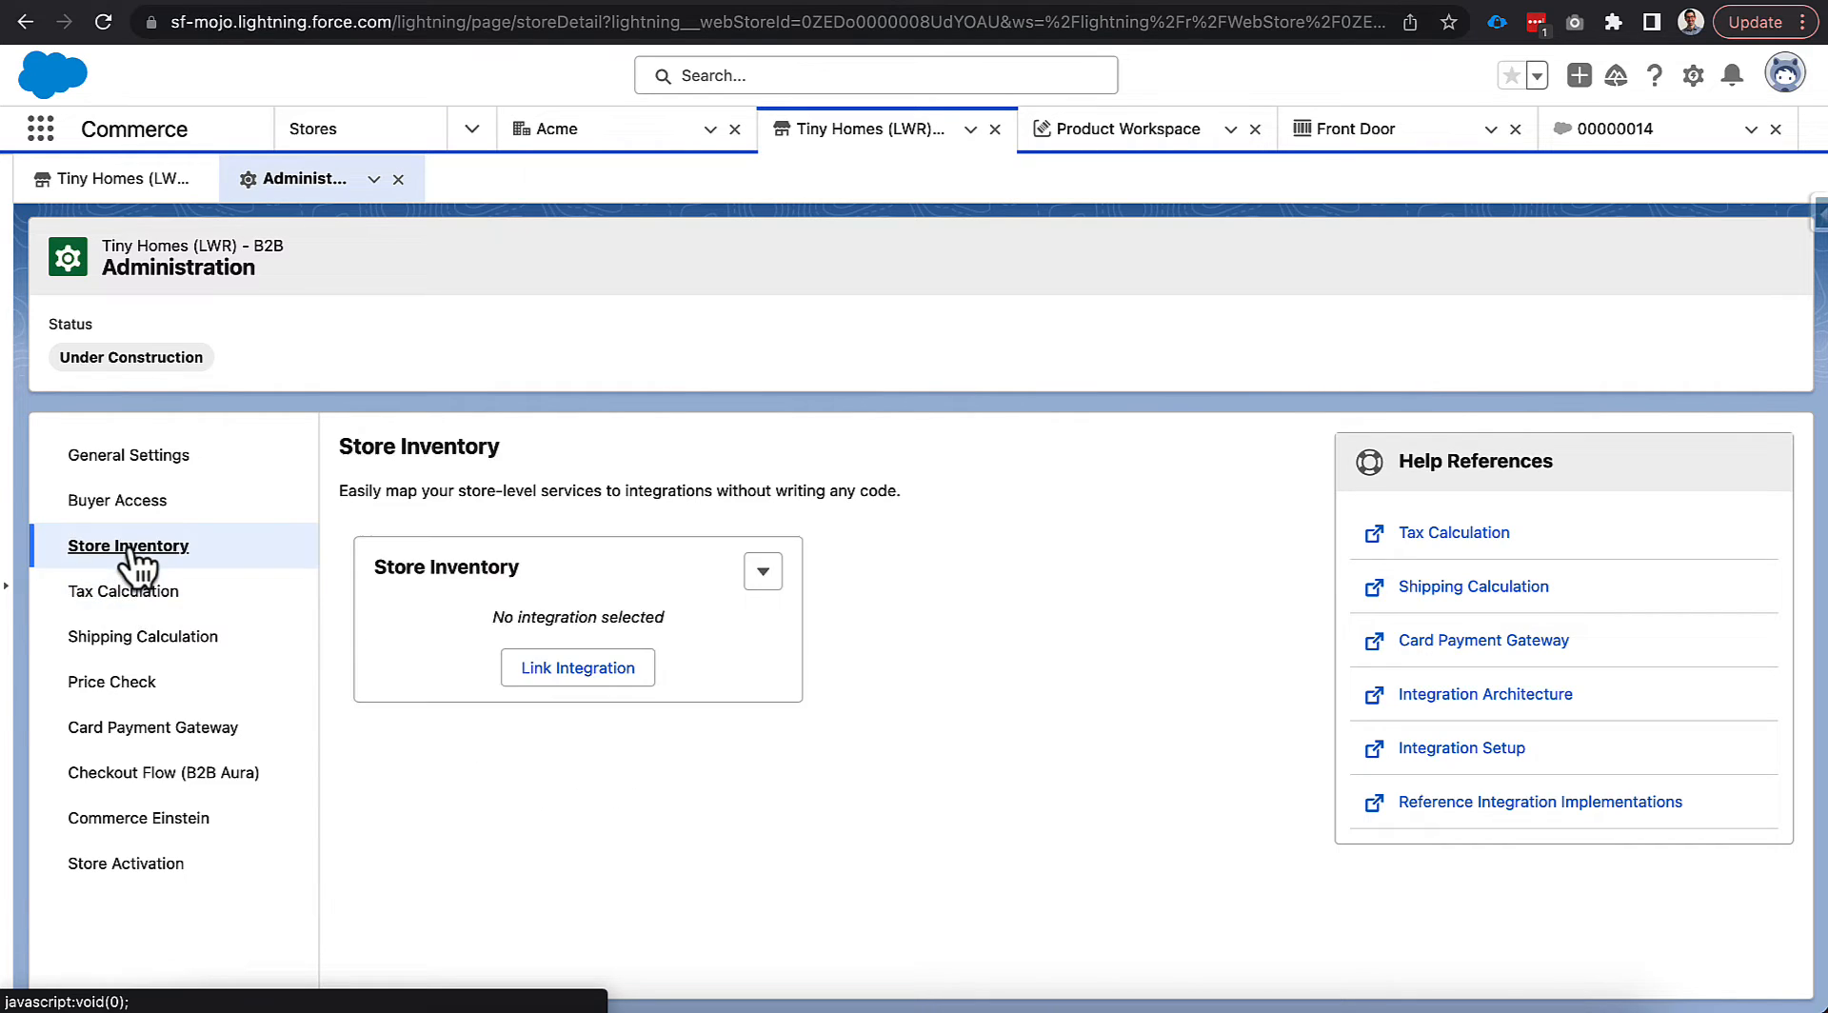
pyautogui.click(549, 670)
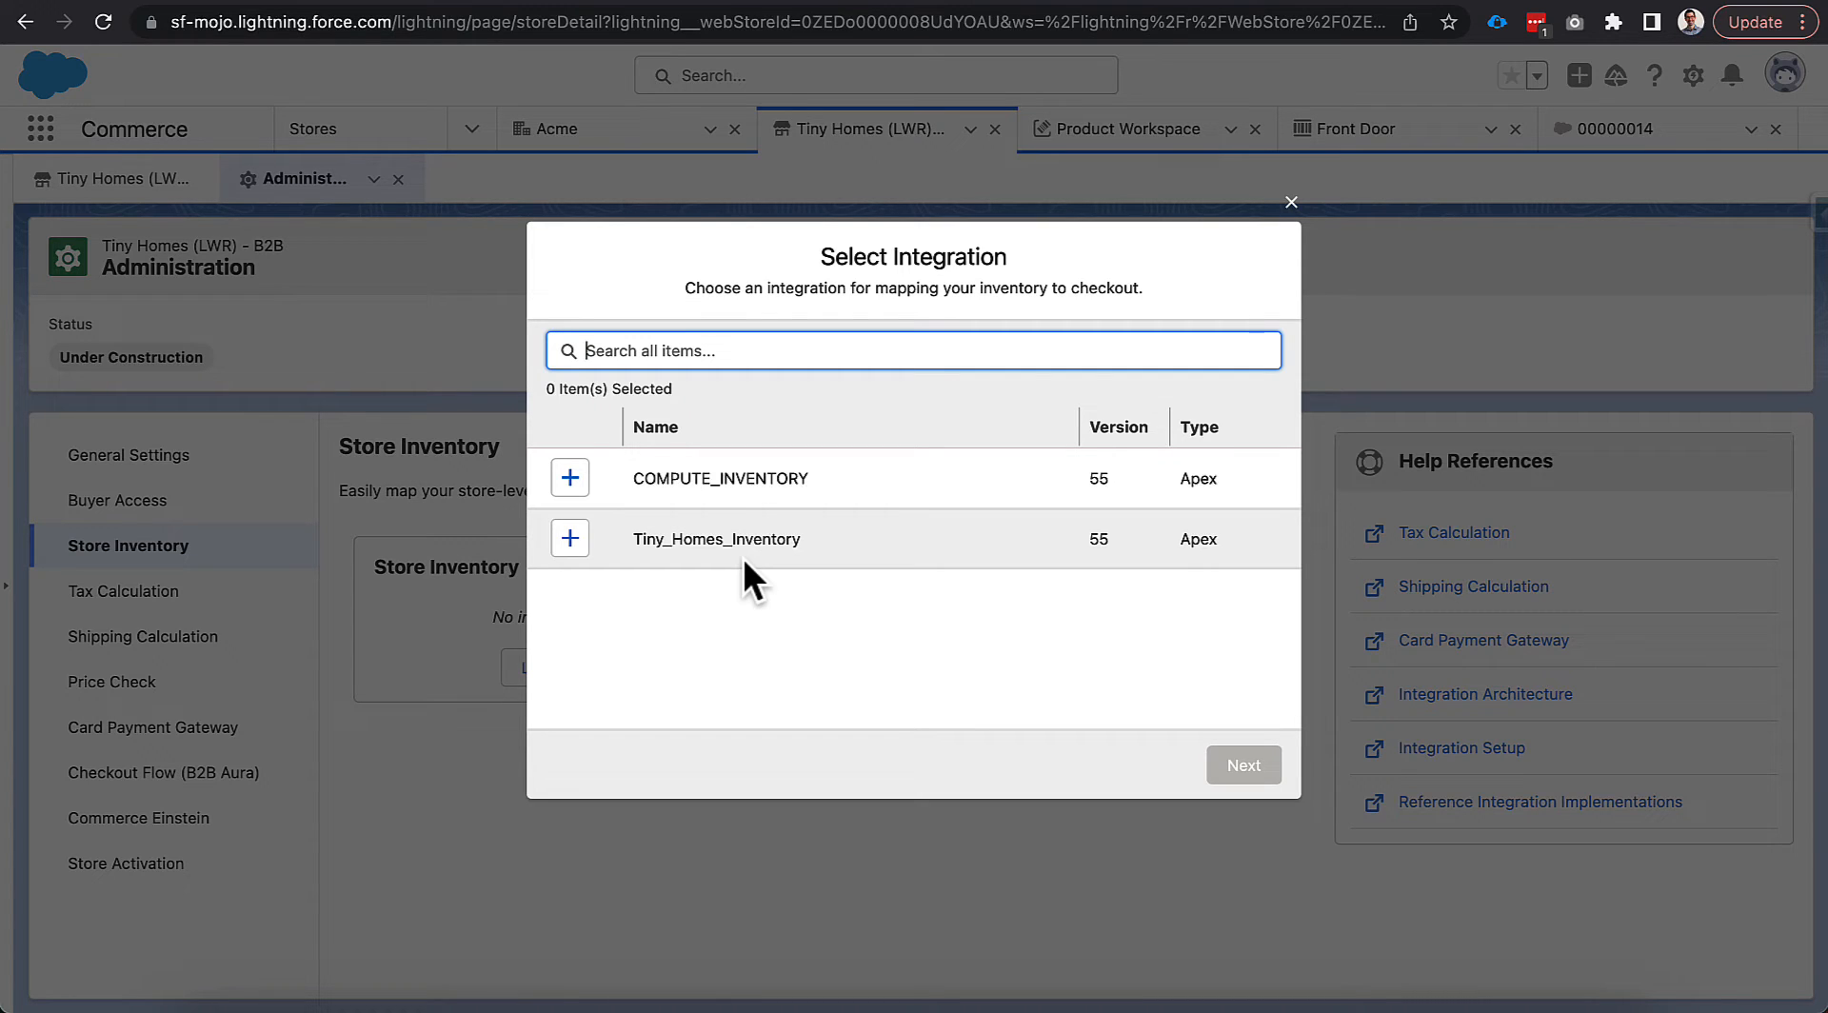
# Close the Select Integration dialog and switch to the GitHub quickstart integration classes folder.
pyautogui.click(1291, 202)
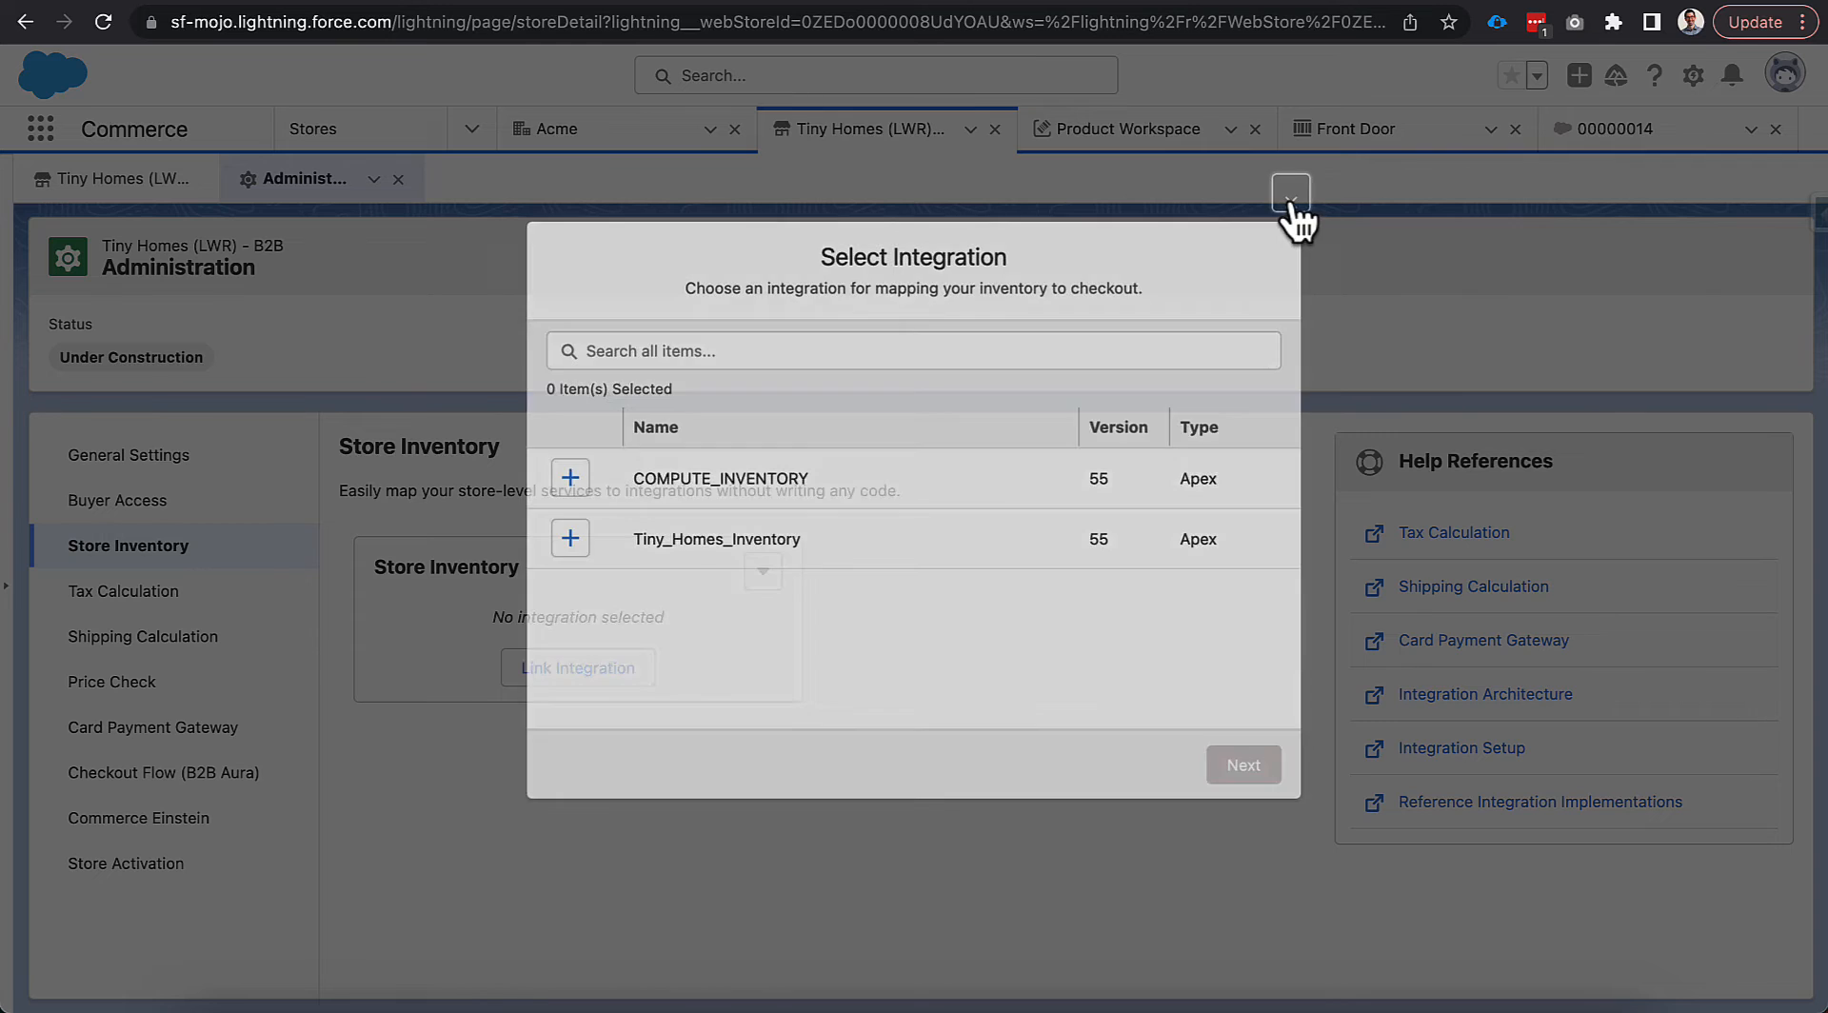
pyautogui.hotkey('ctrl', 'Tab')
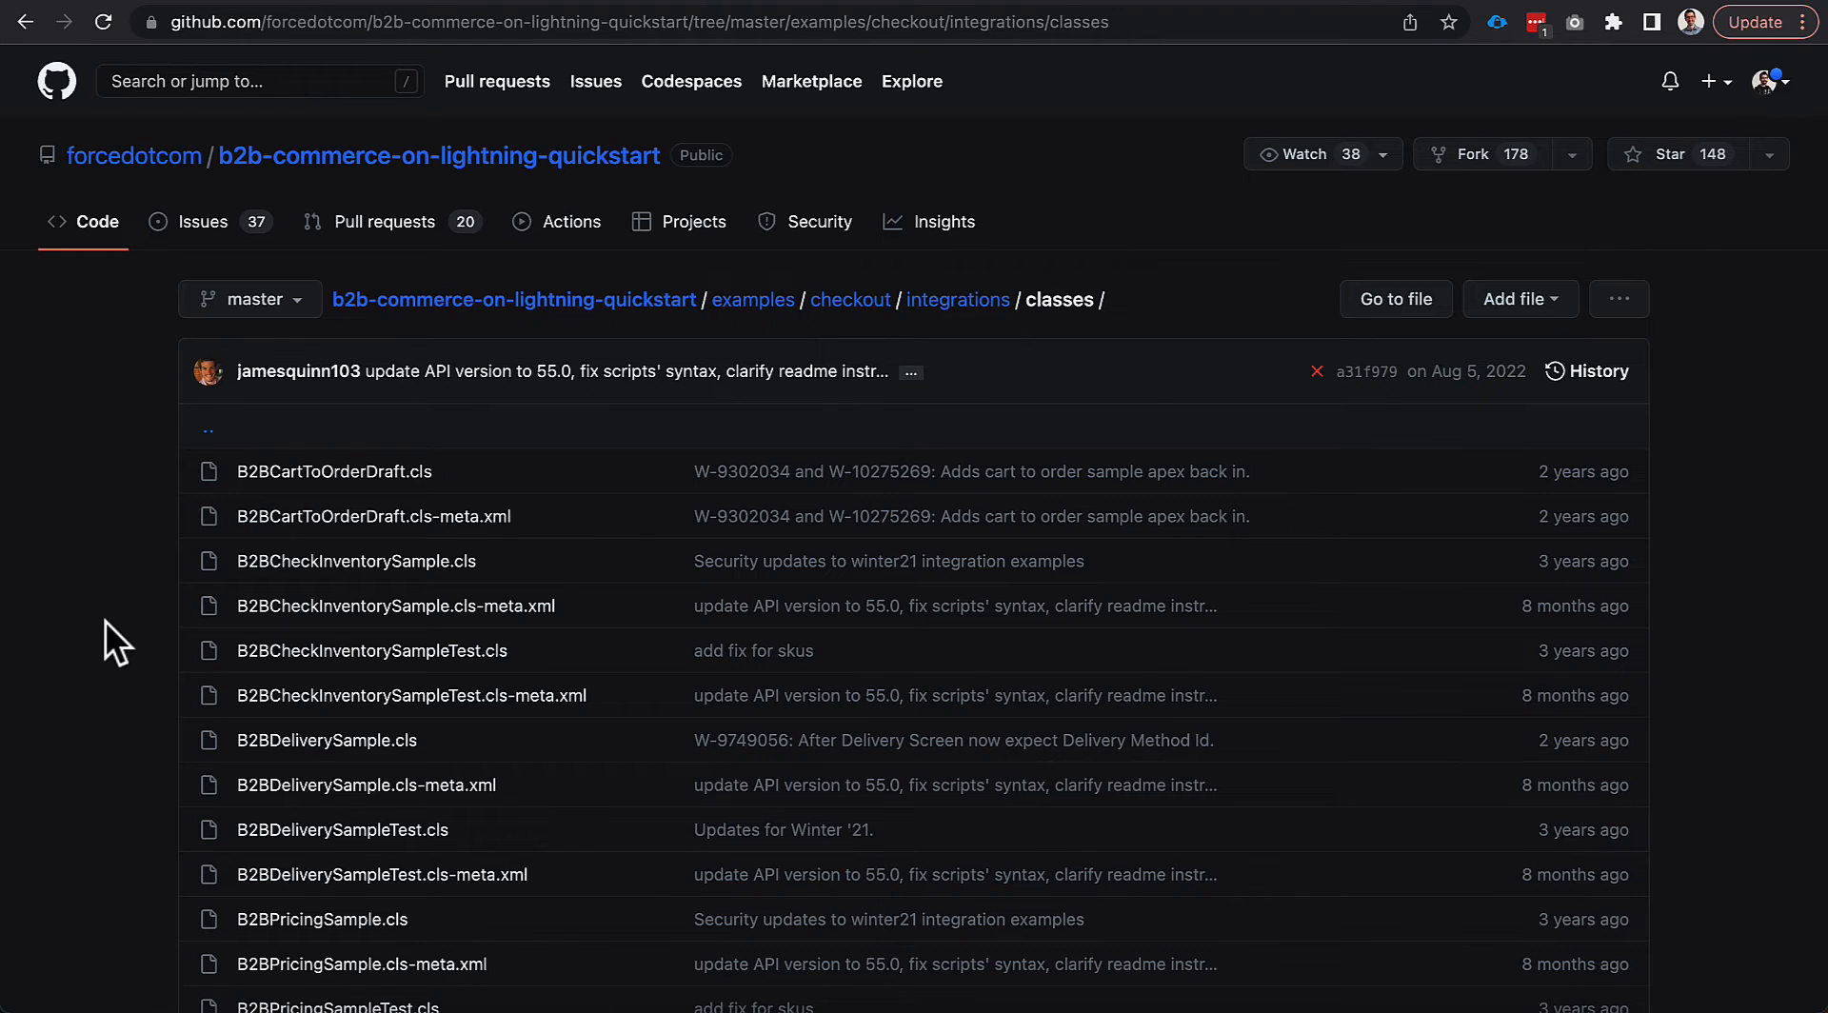
# Open B2BTaxSample.cls from examples/checkout/integrations/classes in the quickstart repository.
pyautogui.scroll(-3, 105, 621)
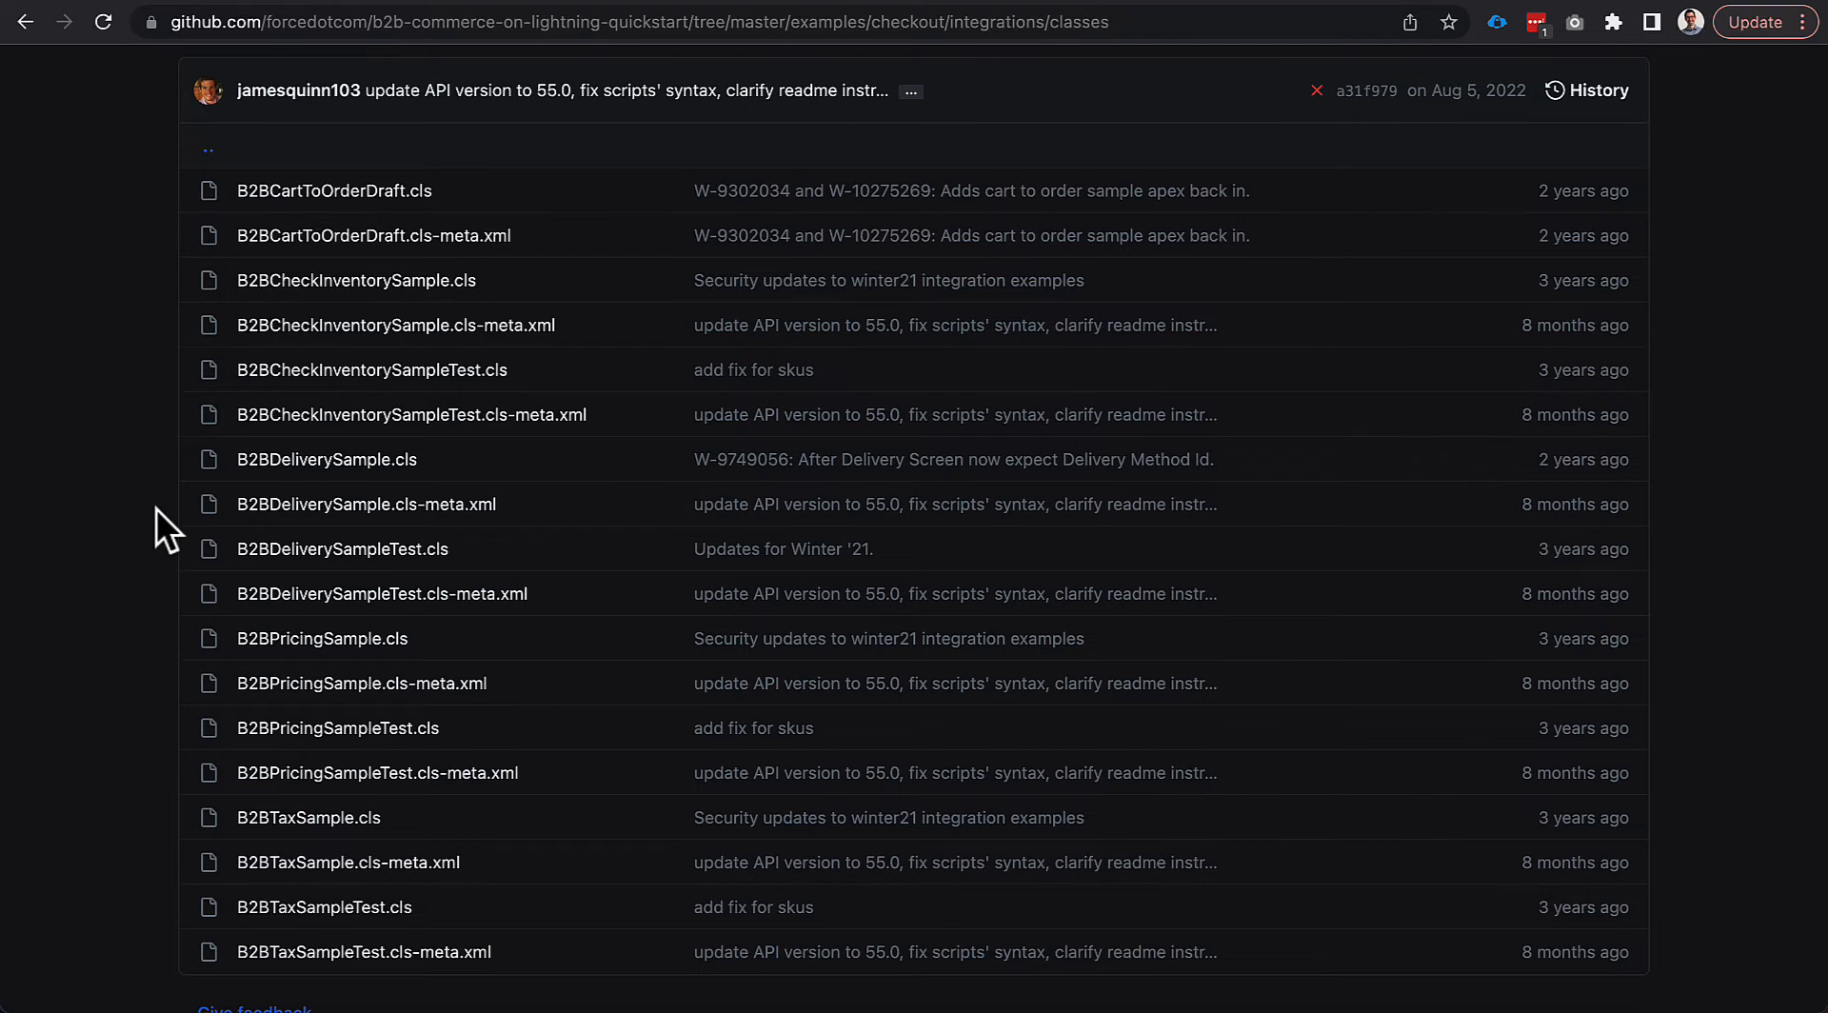
pyautogui.scroll(1, 156, 509)
pyautogui.scroll(-2, 157, 508)
pyautogui.click(288, 757)
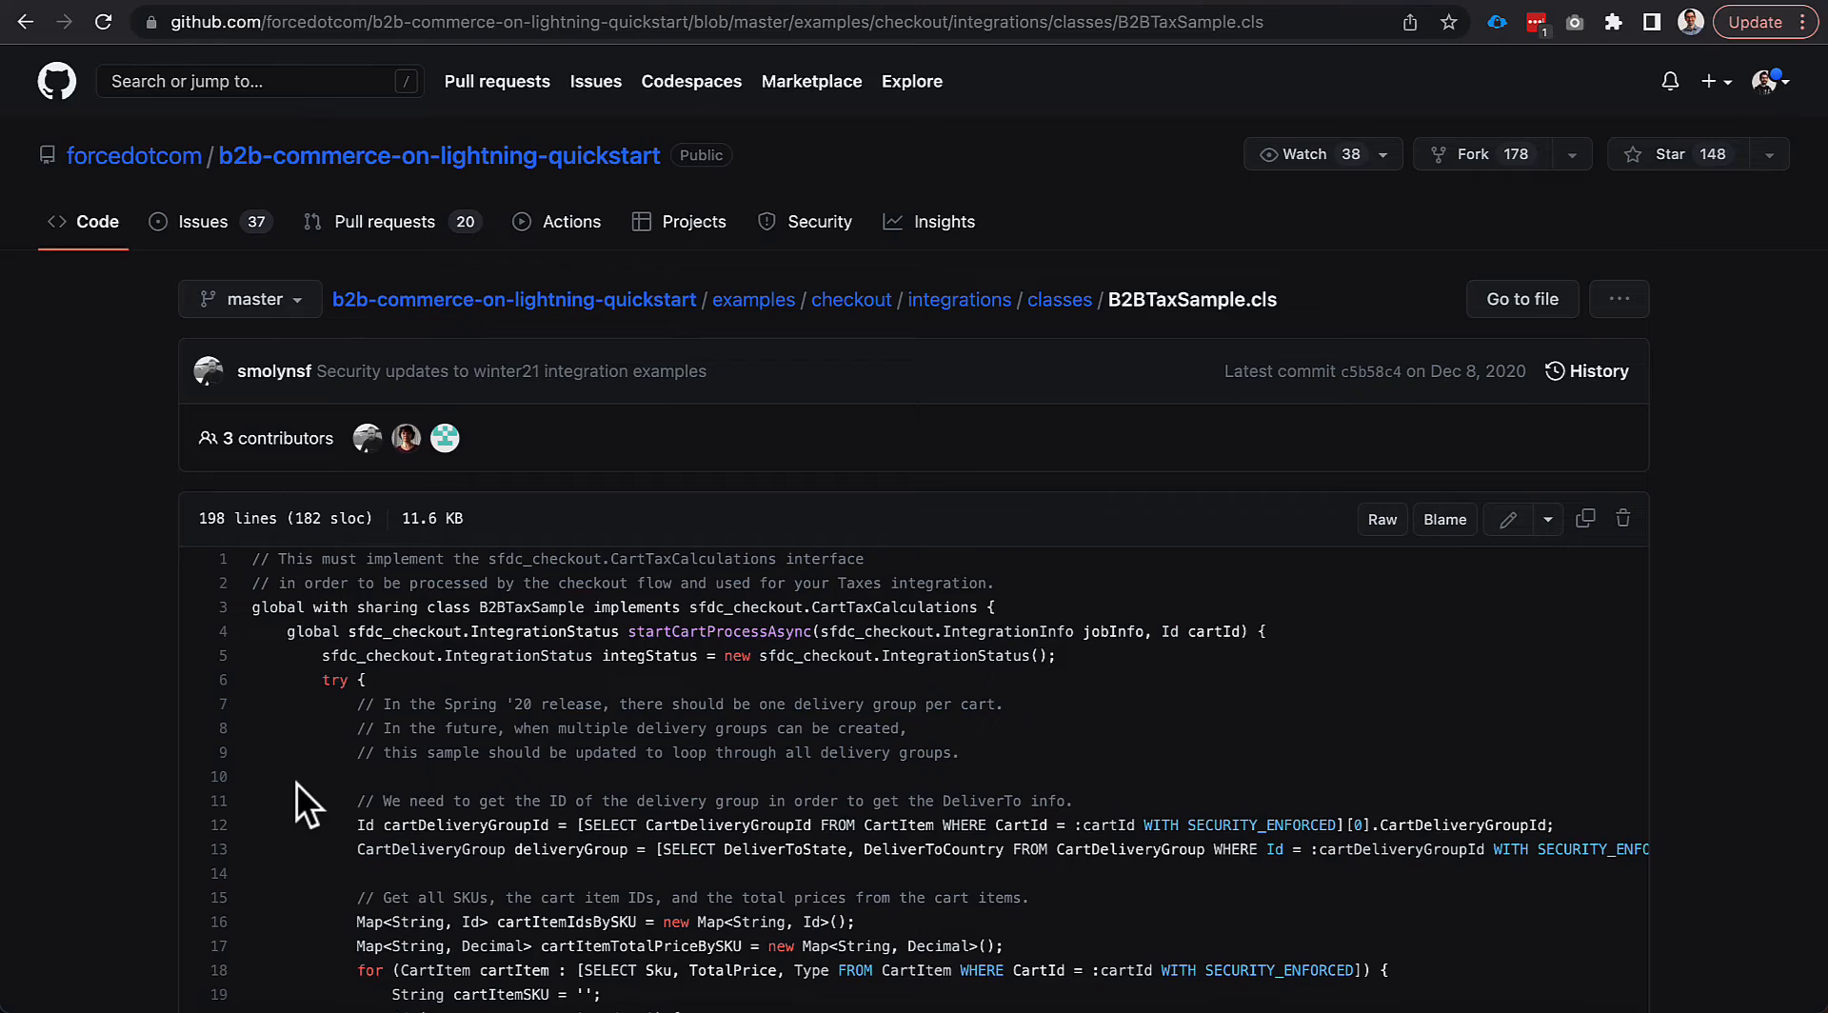
# Scroll B2BTaxSample.cls down to line 114 and select the external tax service URL.
pyautogui.scroll(-5, 295, 782)
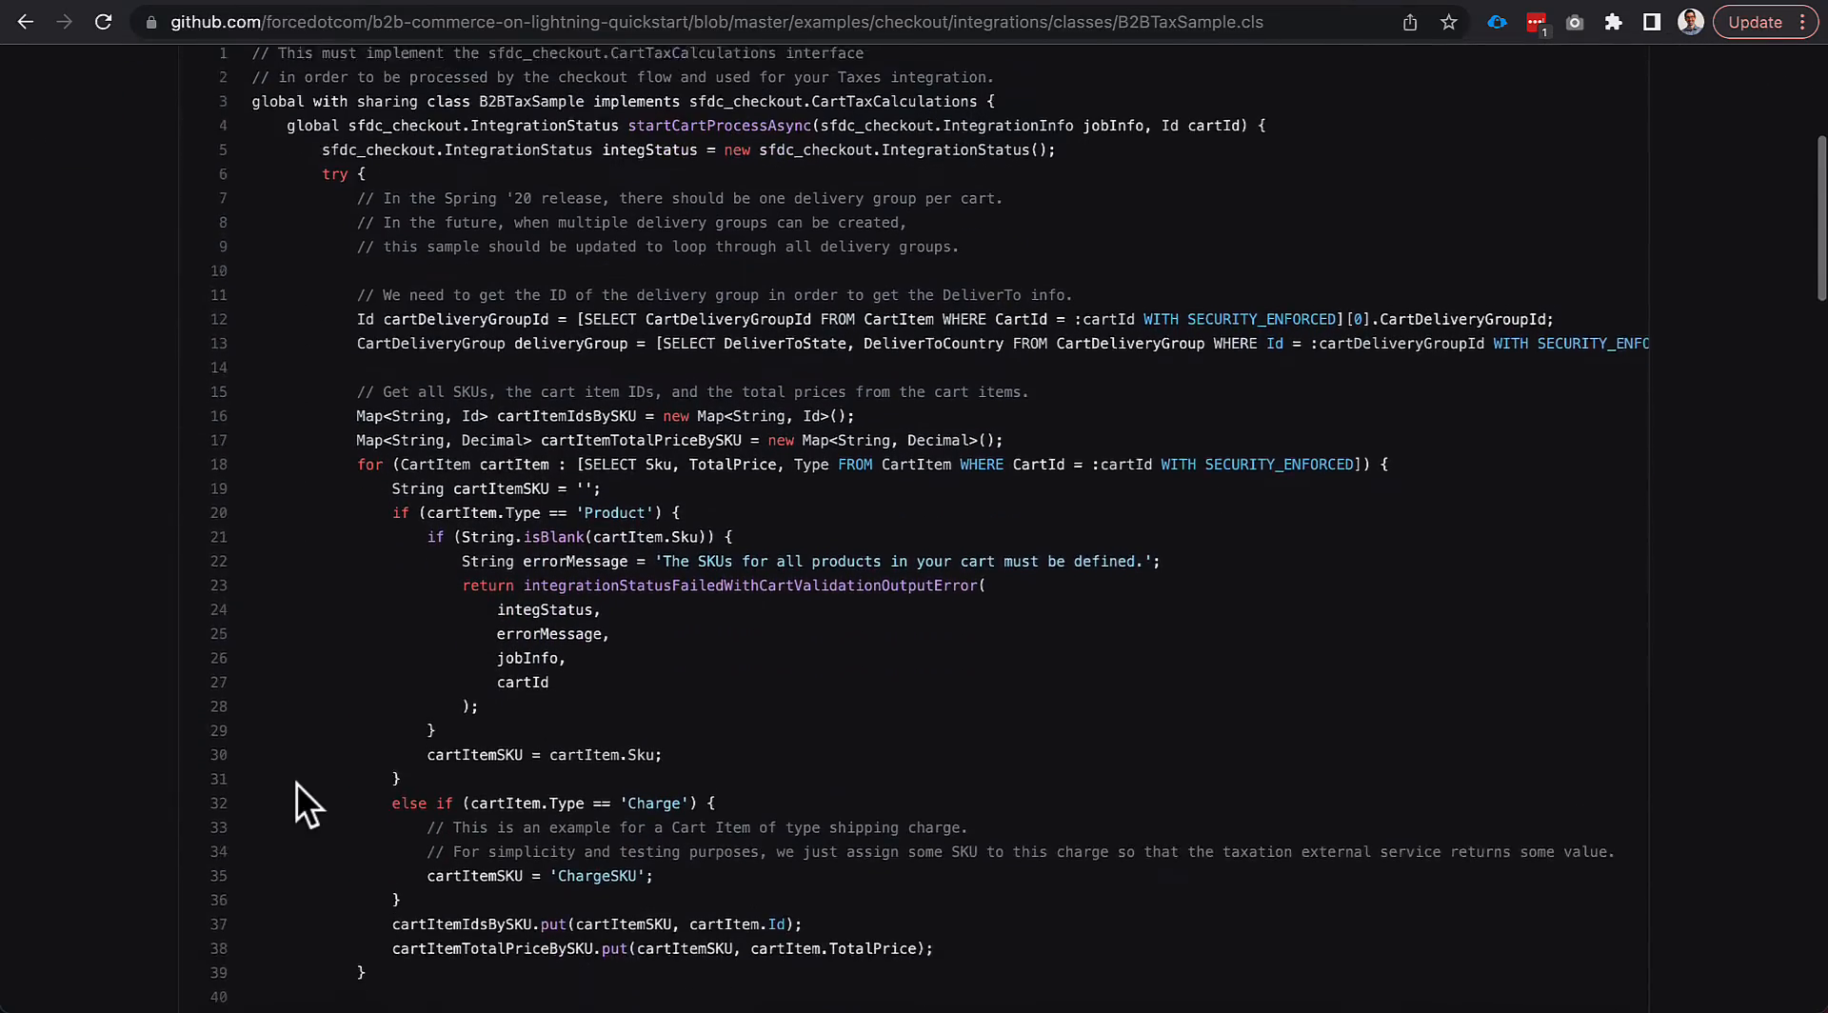
pyautogui.scroll(-9, 295, 782)
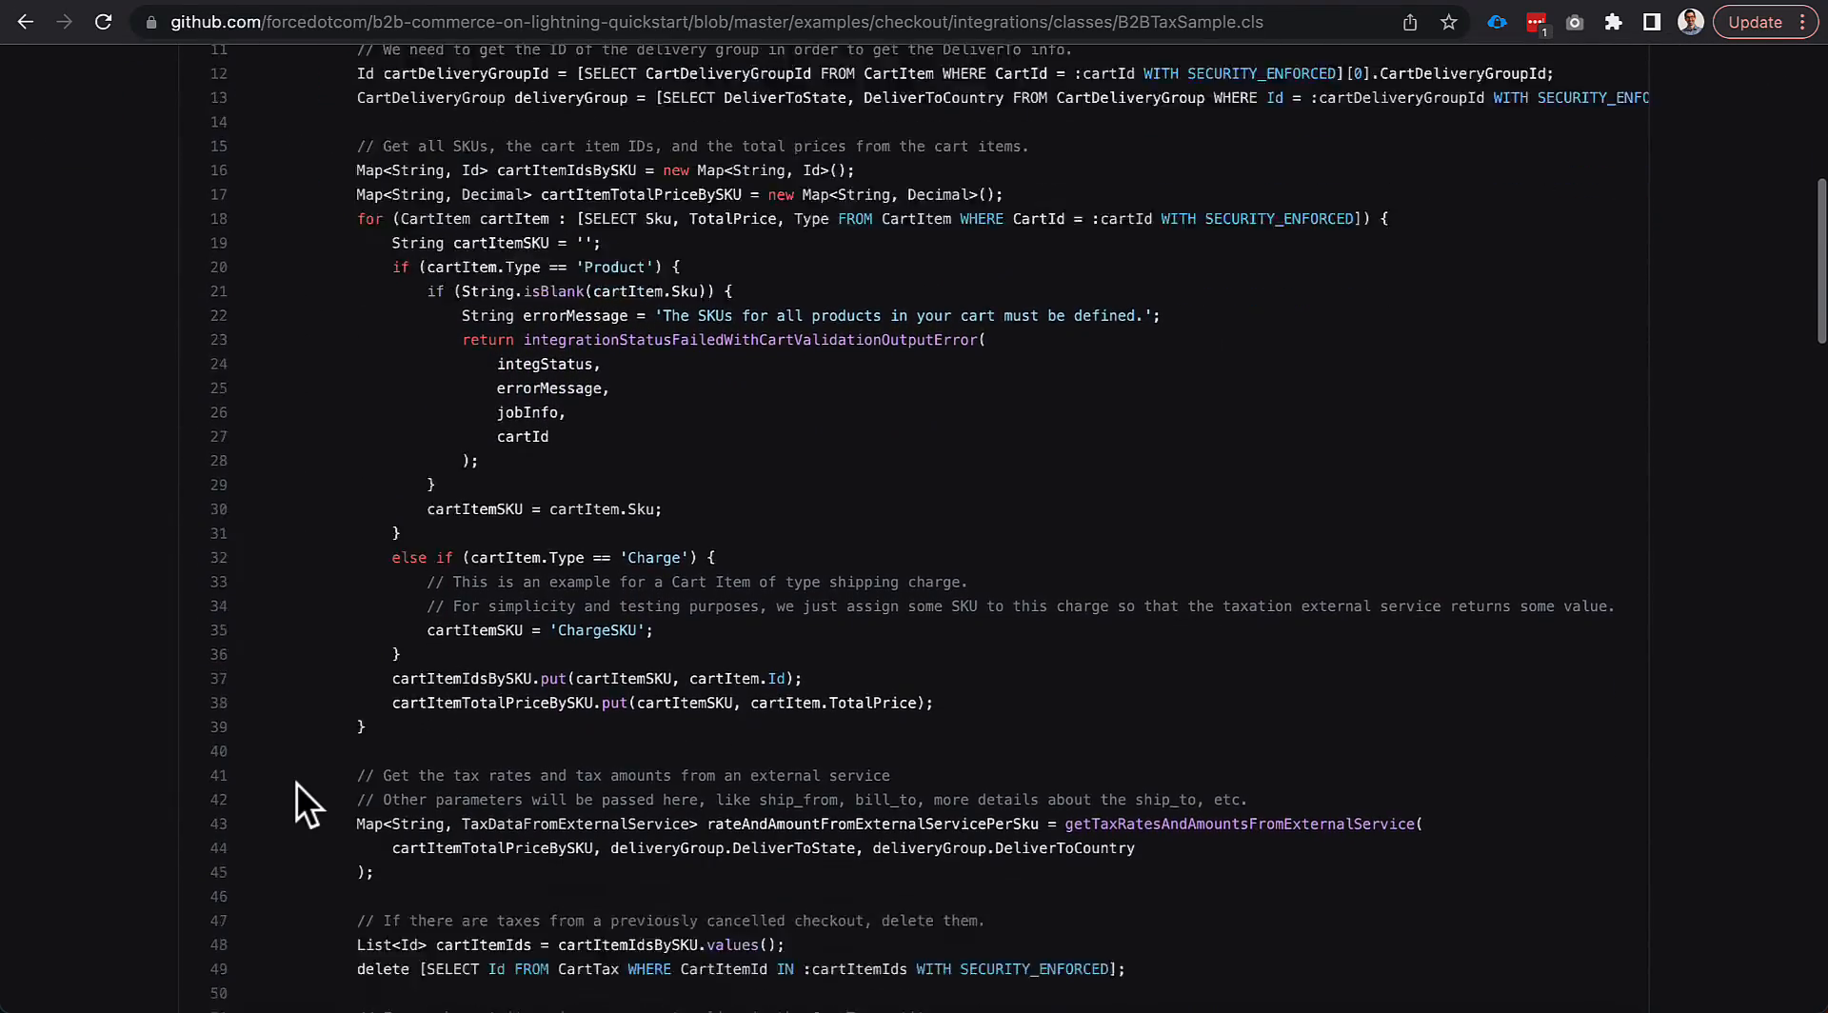
pyautogui.scroll(-12, 295, 782)
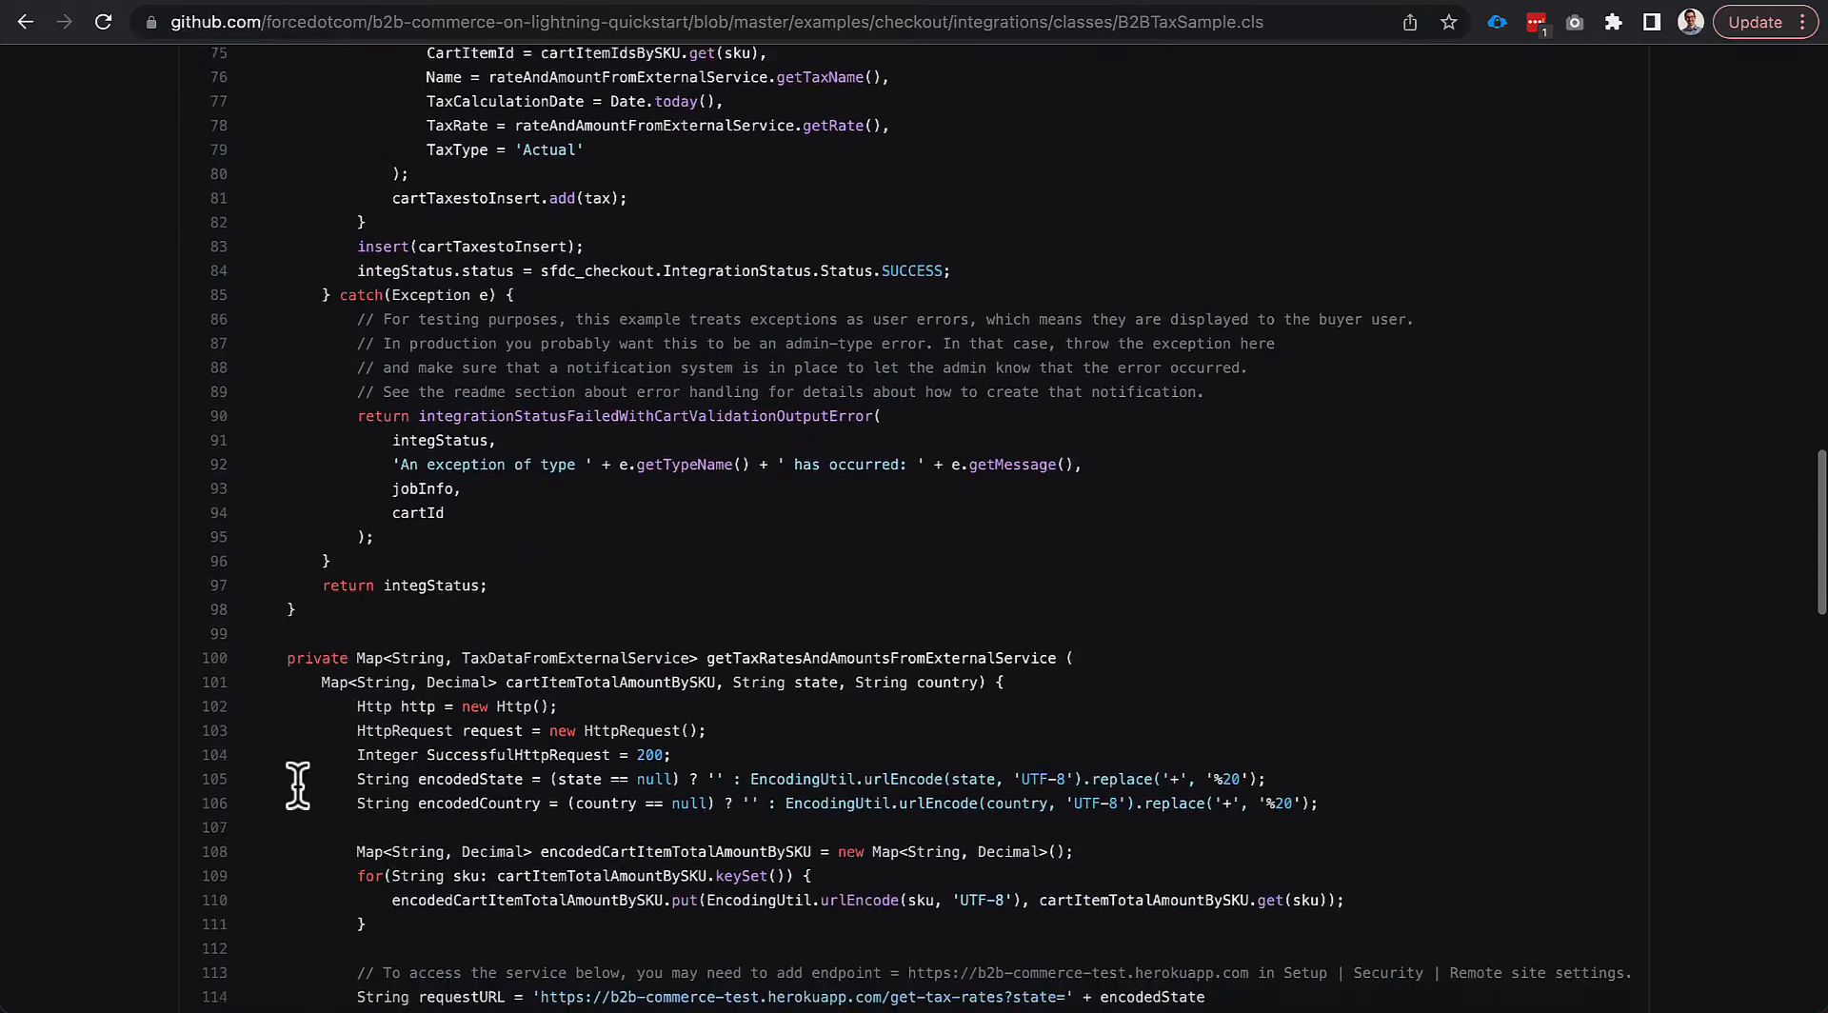
pyautogui.scroll(-5, 298, 785)
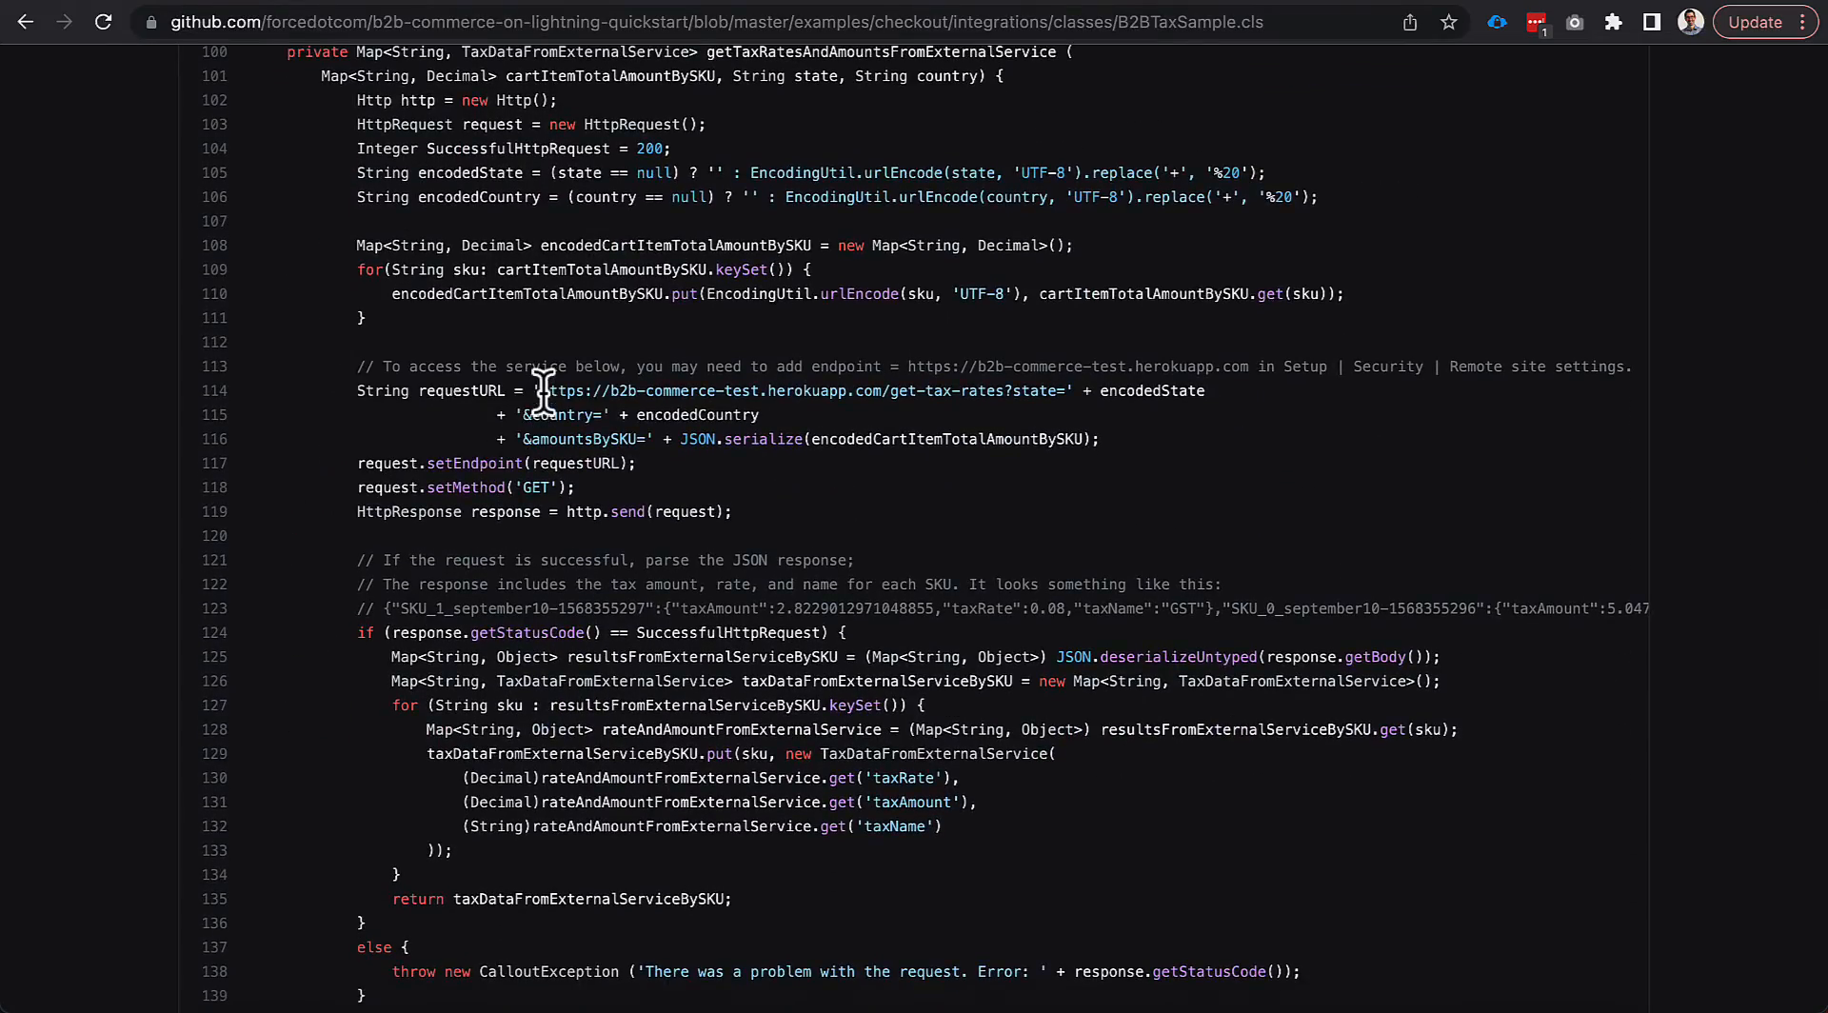
pyautogui.moveTo(543, 390); pyautogui.dragTo(1067, 395)
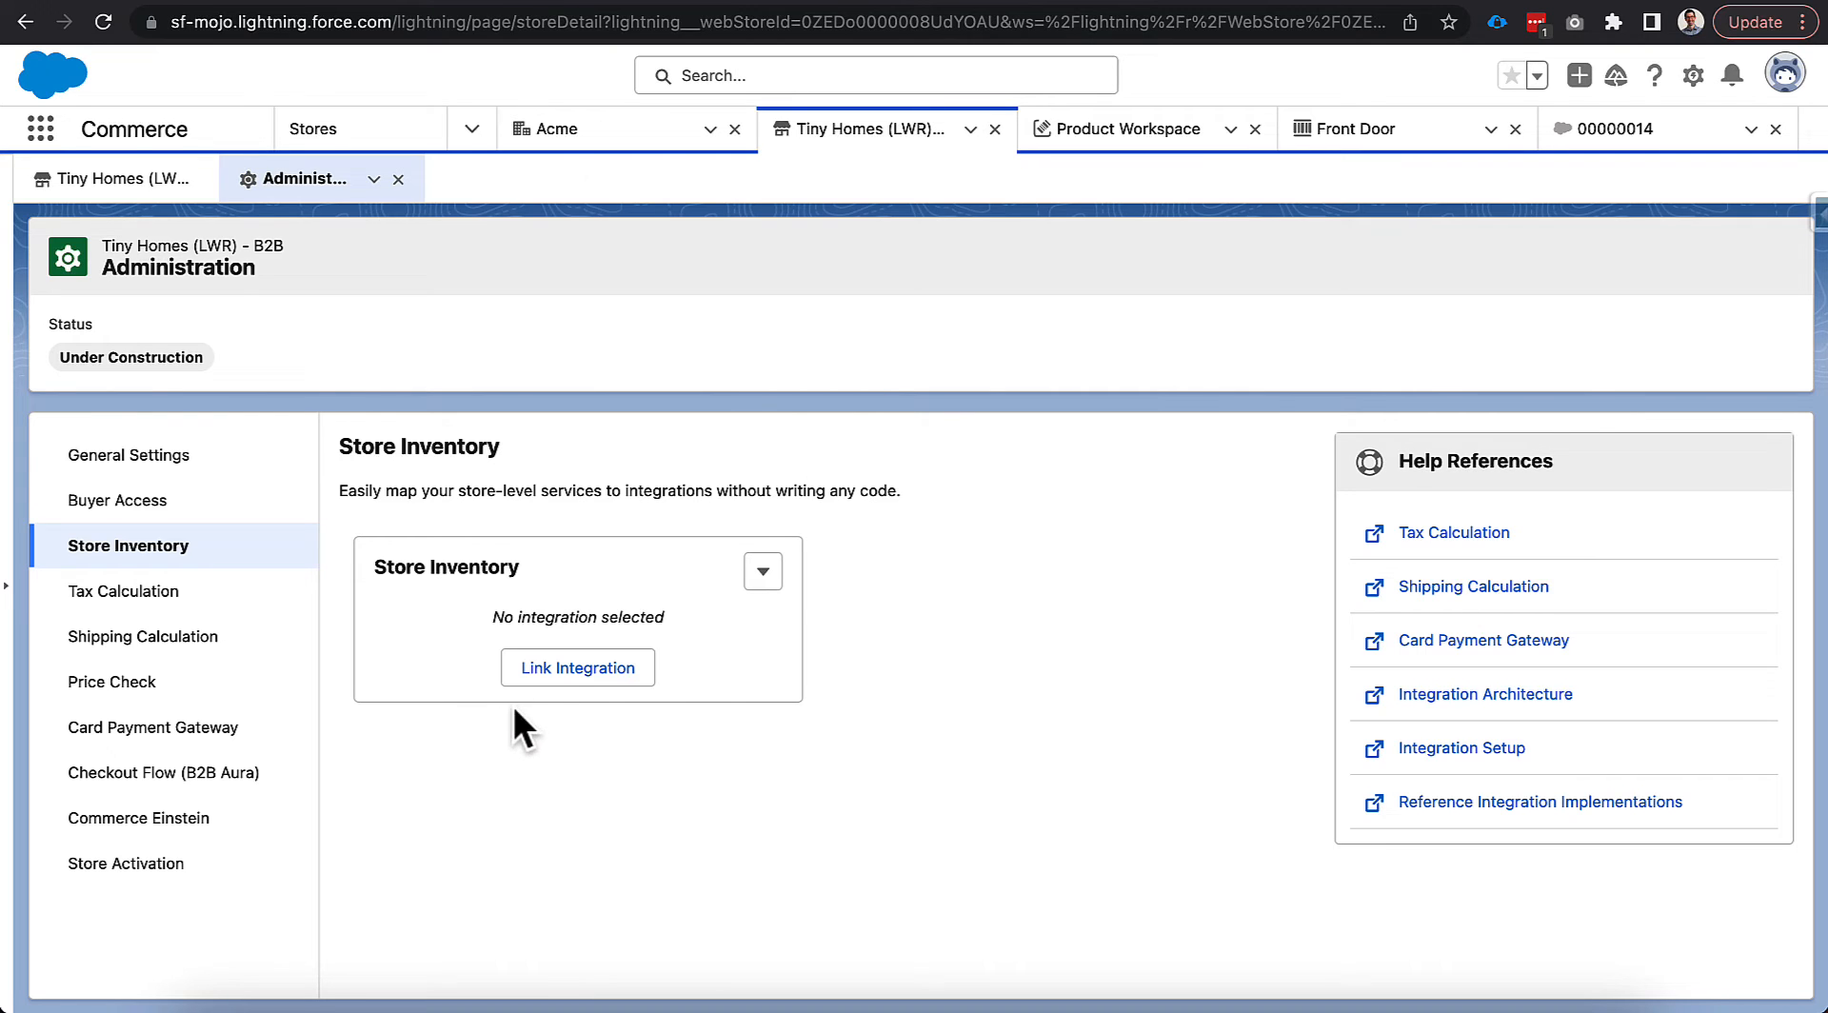
# Reopen the Store Inventory integration picker and close it again without linking anything.
pyautogui.click(546, 669)
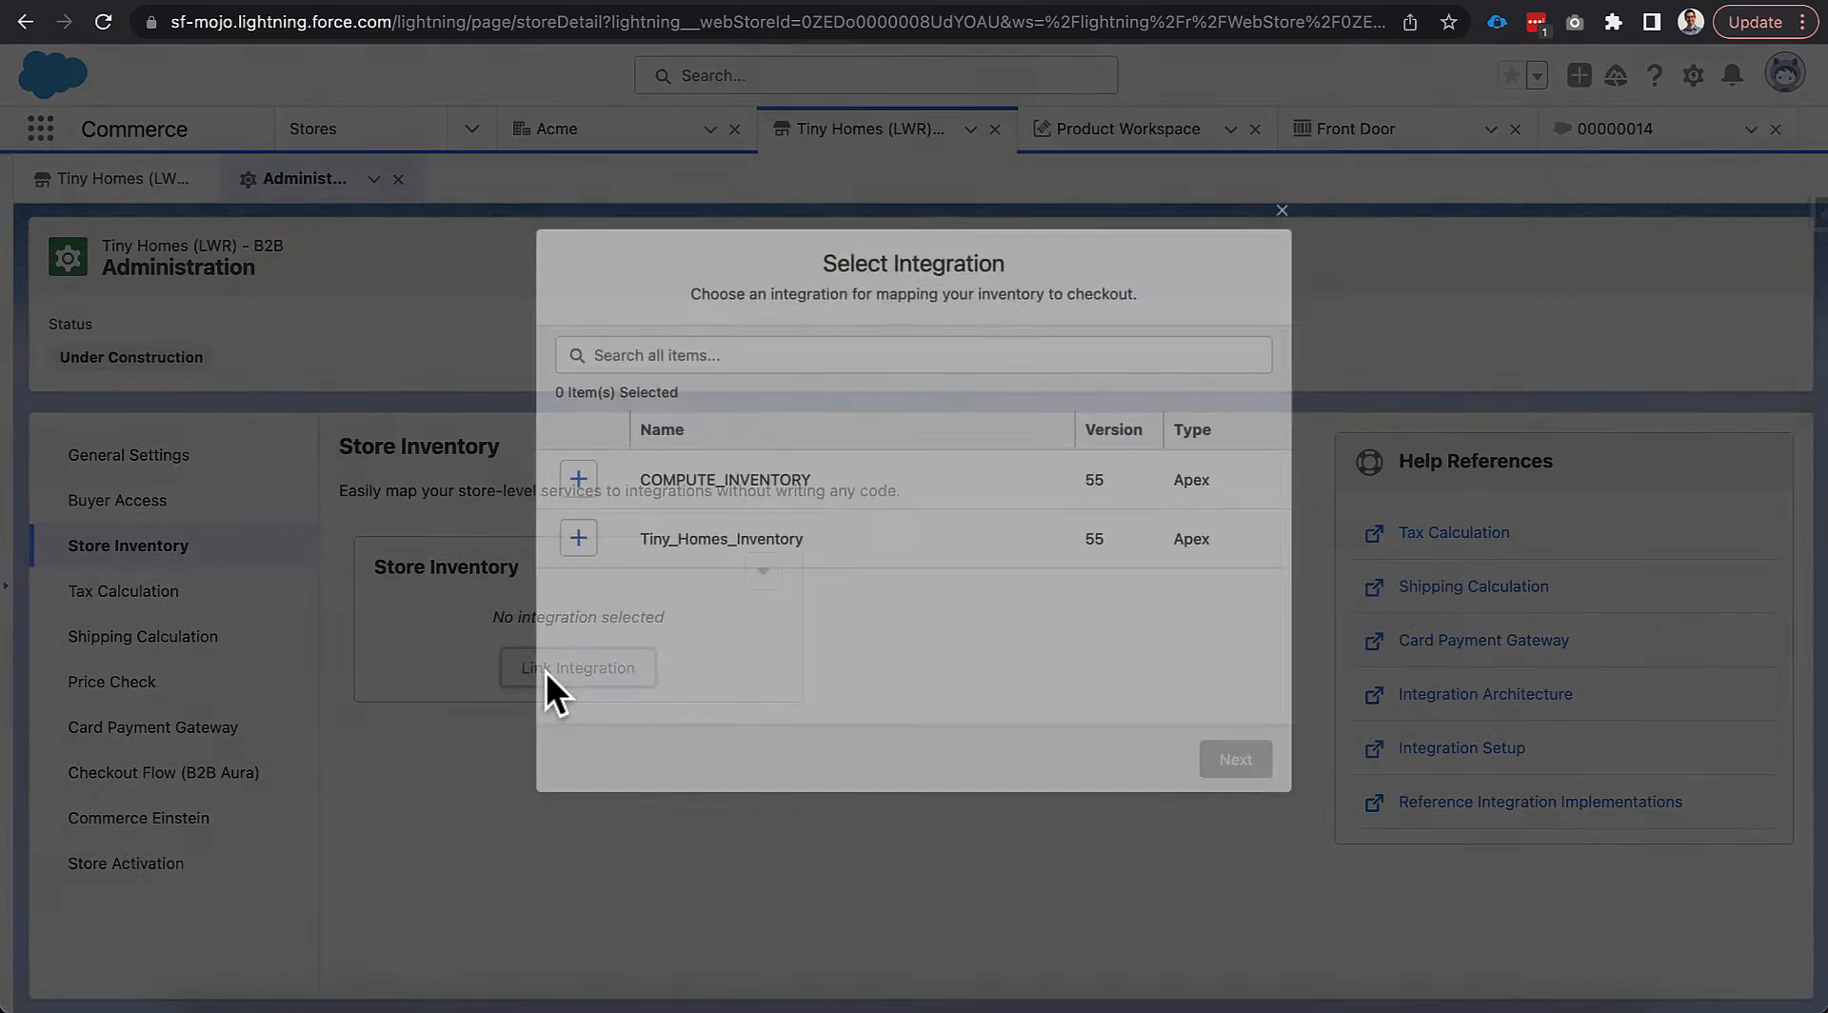
pyautogui.click(1291, 203)
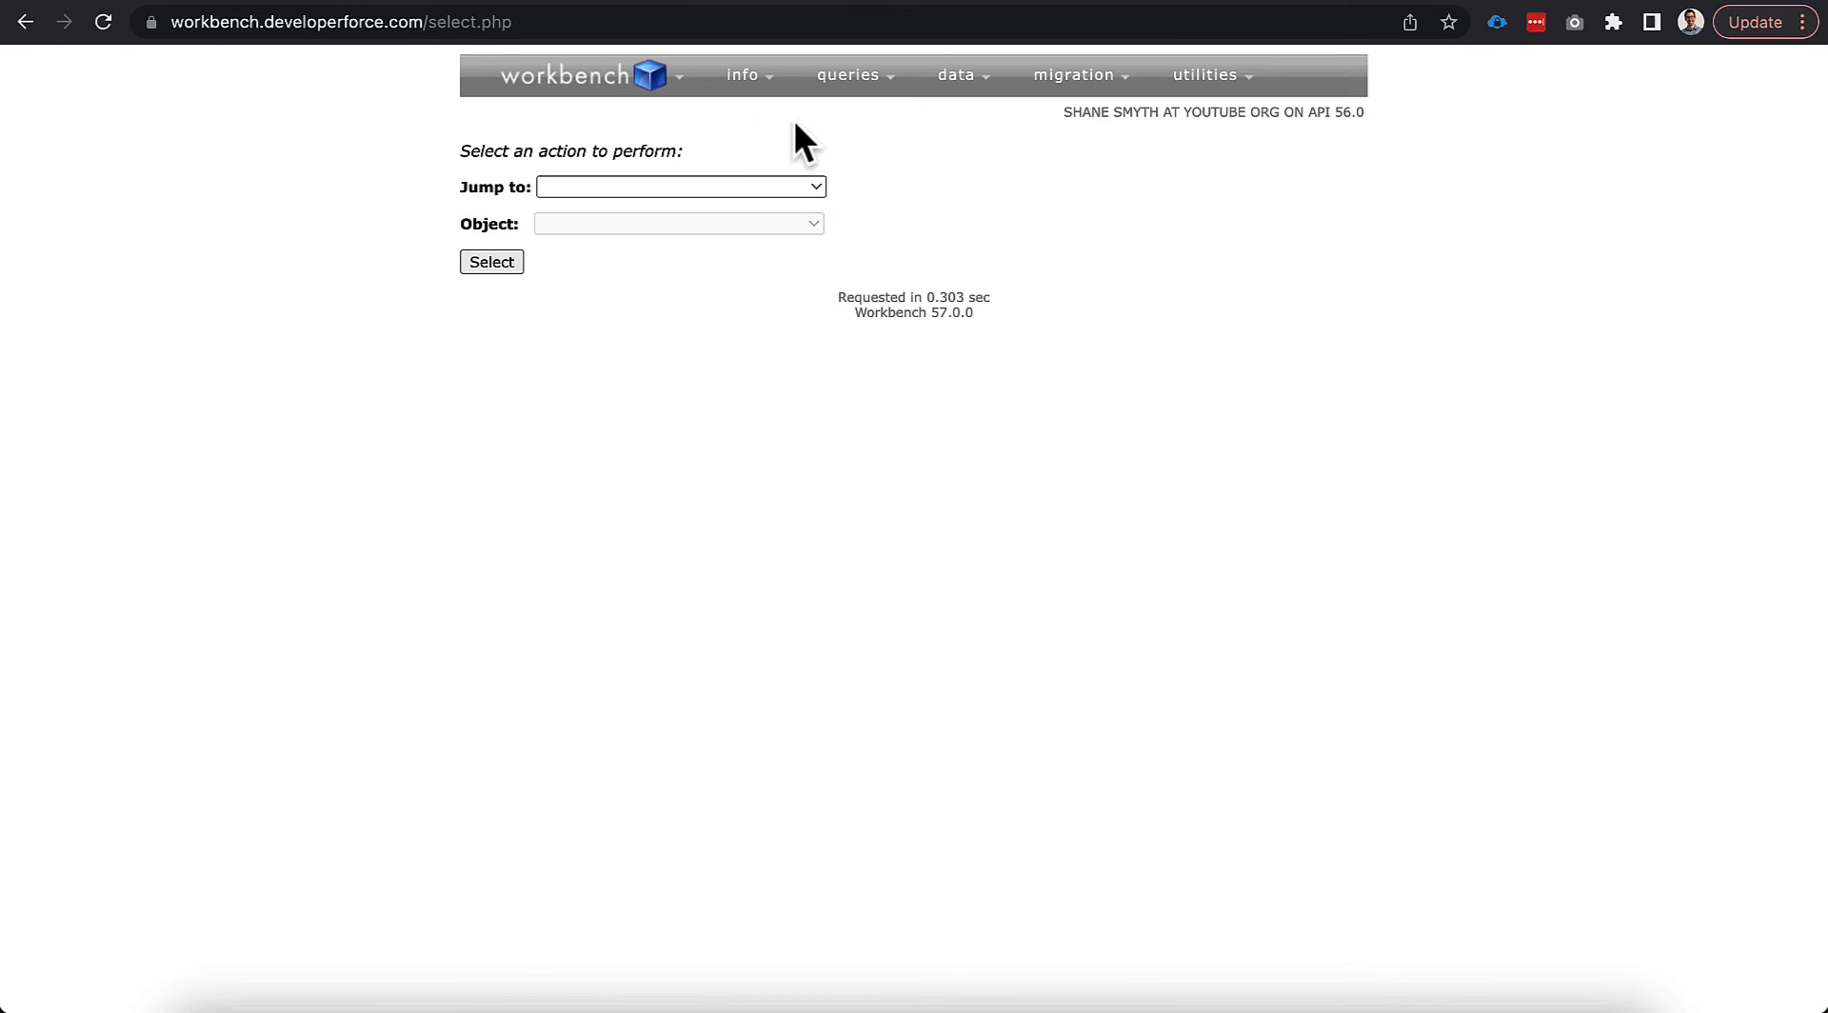
# Run a SOQL query for ApexClass names like 'B2B%' and duplicate the results tab.
pyautogui.moveTo(847, 76)
pyautogui.click(842, 116)
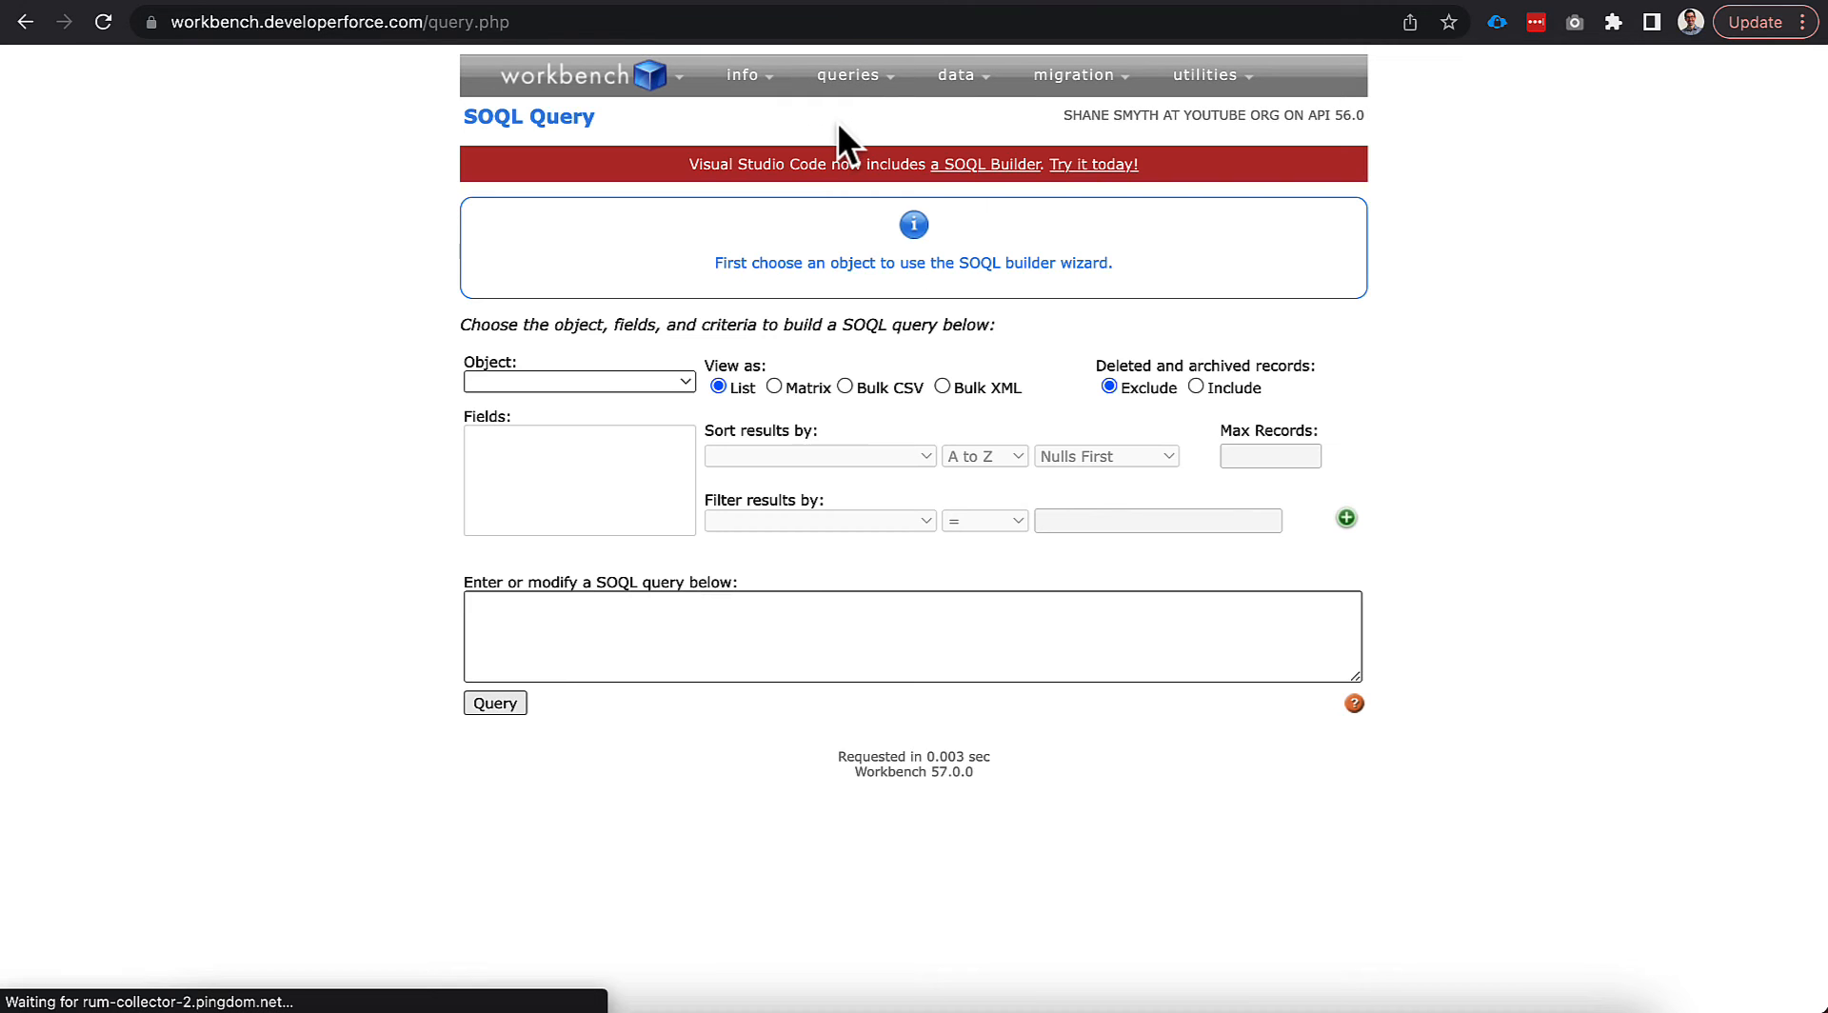
pyautogui.click(677, 609)
pyautogui.write("Select Id, Name from ApexClass where Name like 'B2B%'")
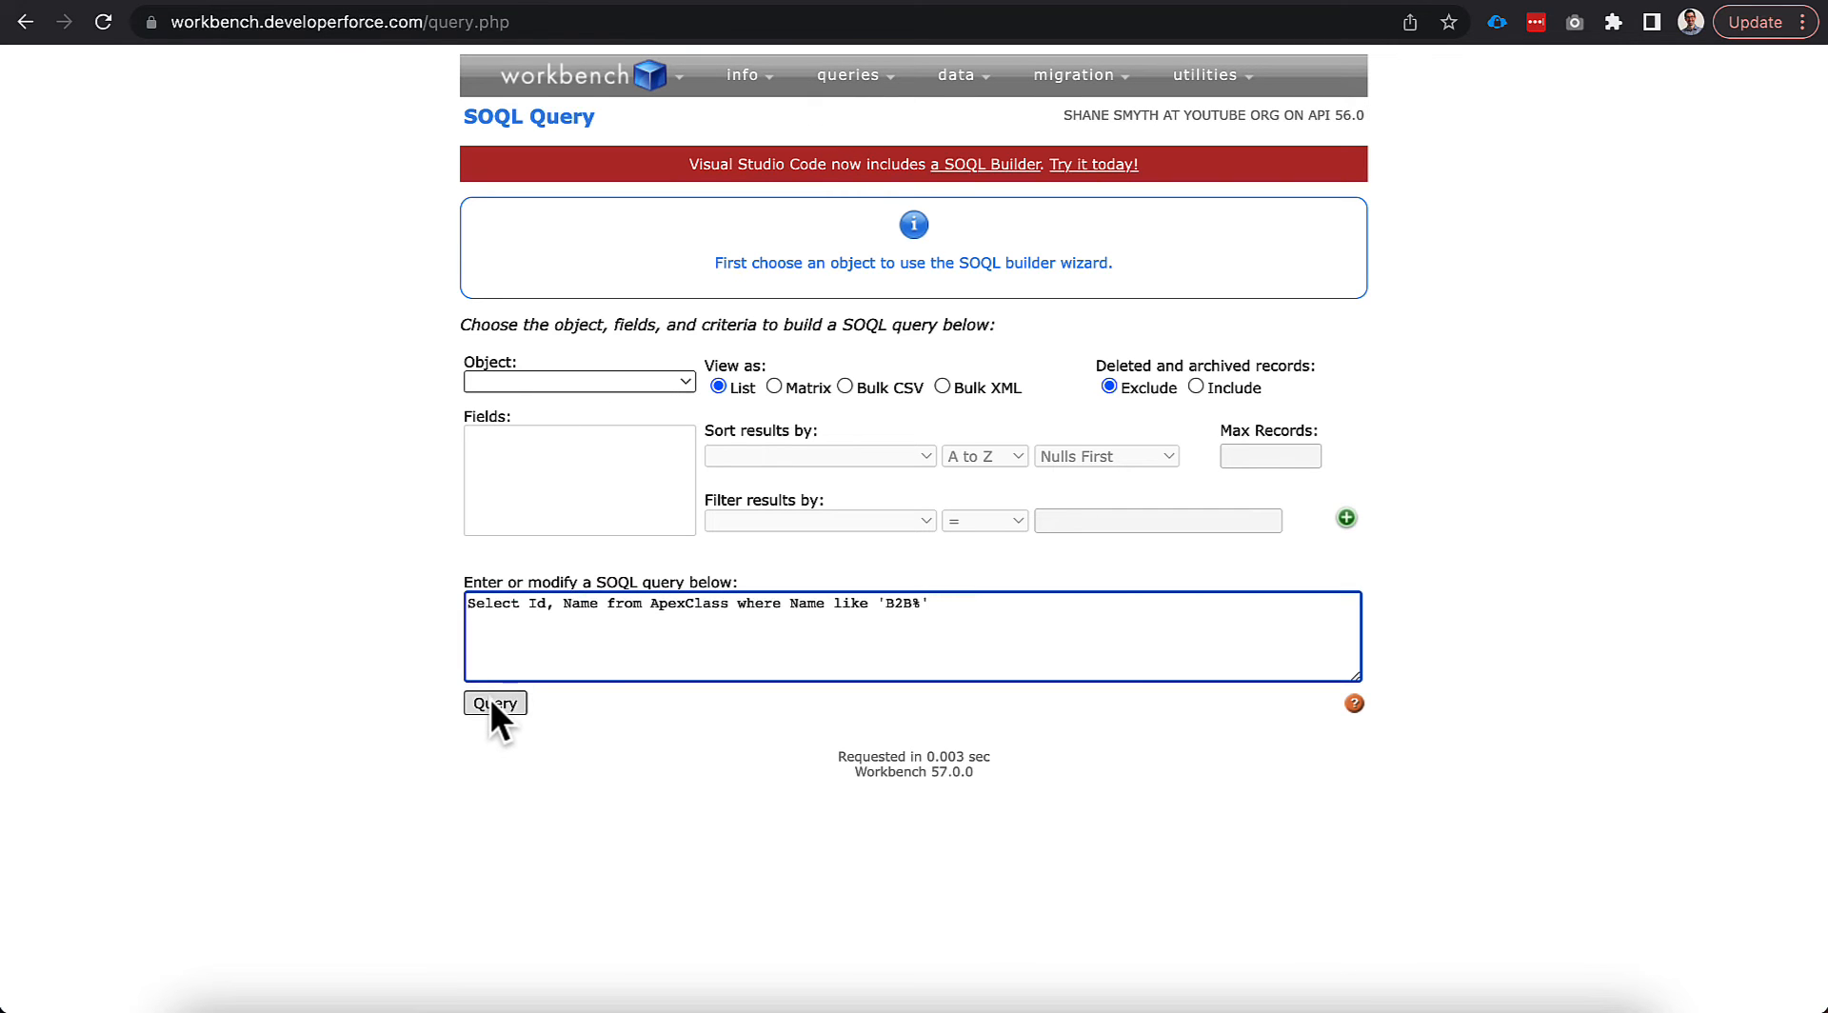
pyautogui.click(492, 702)
pyautogui.scroll(-1, 423, 700)
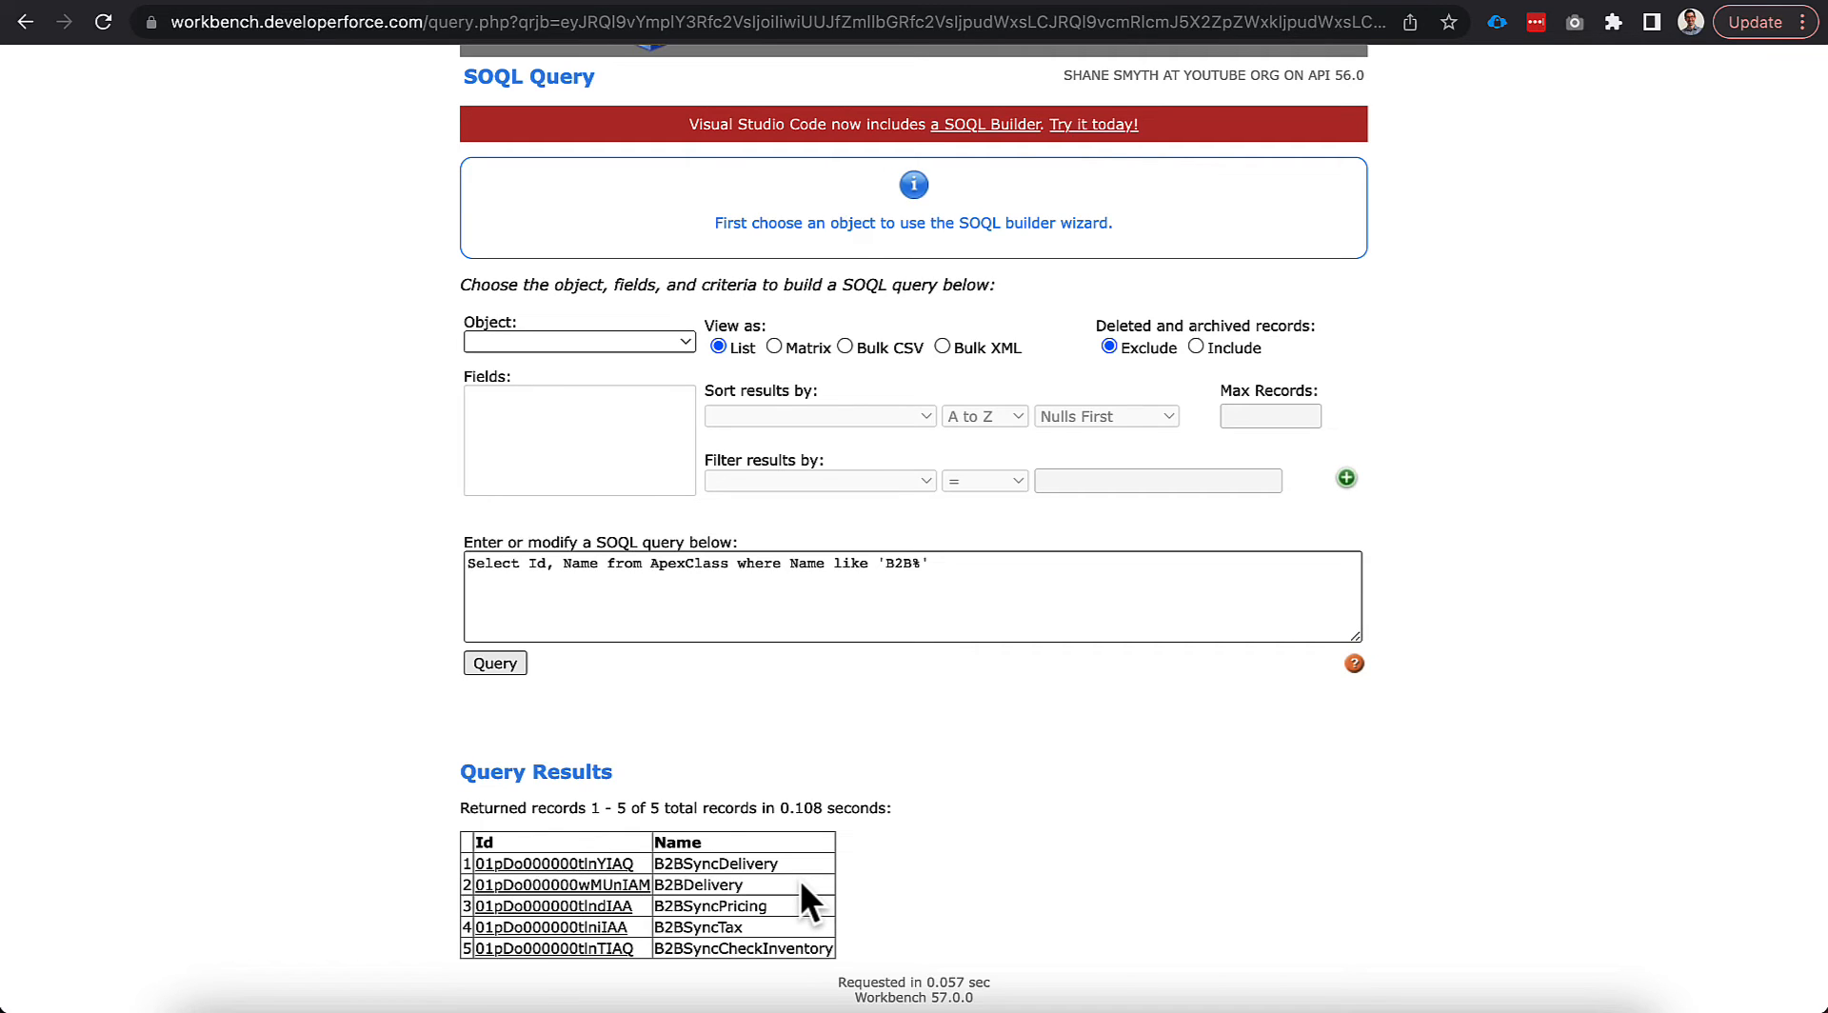
pyautogui.rightClick(1505, 2)
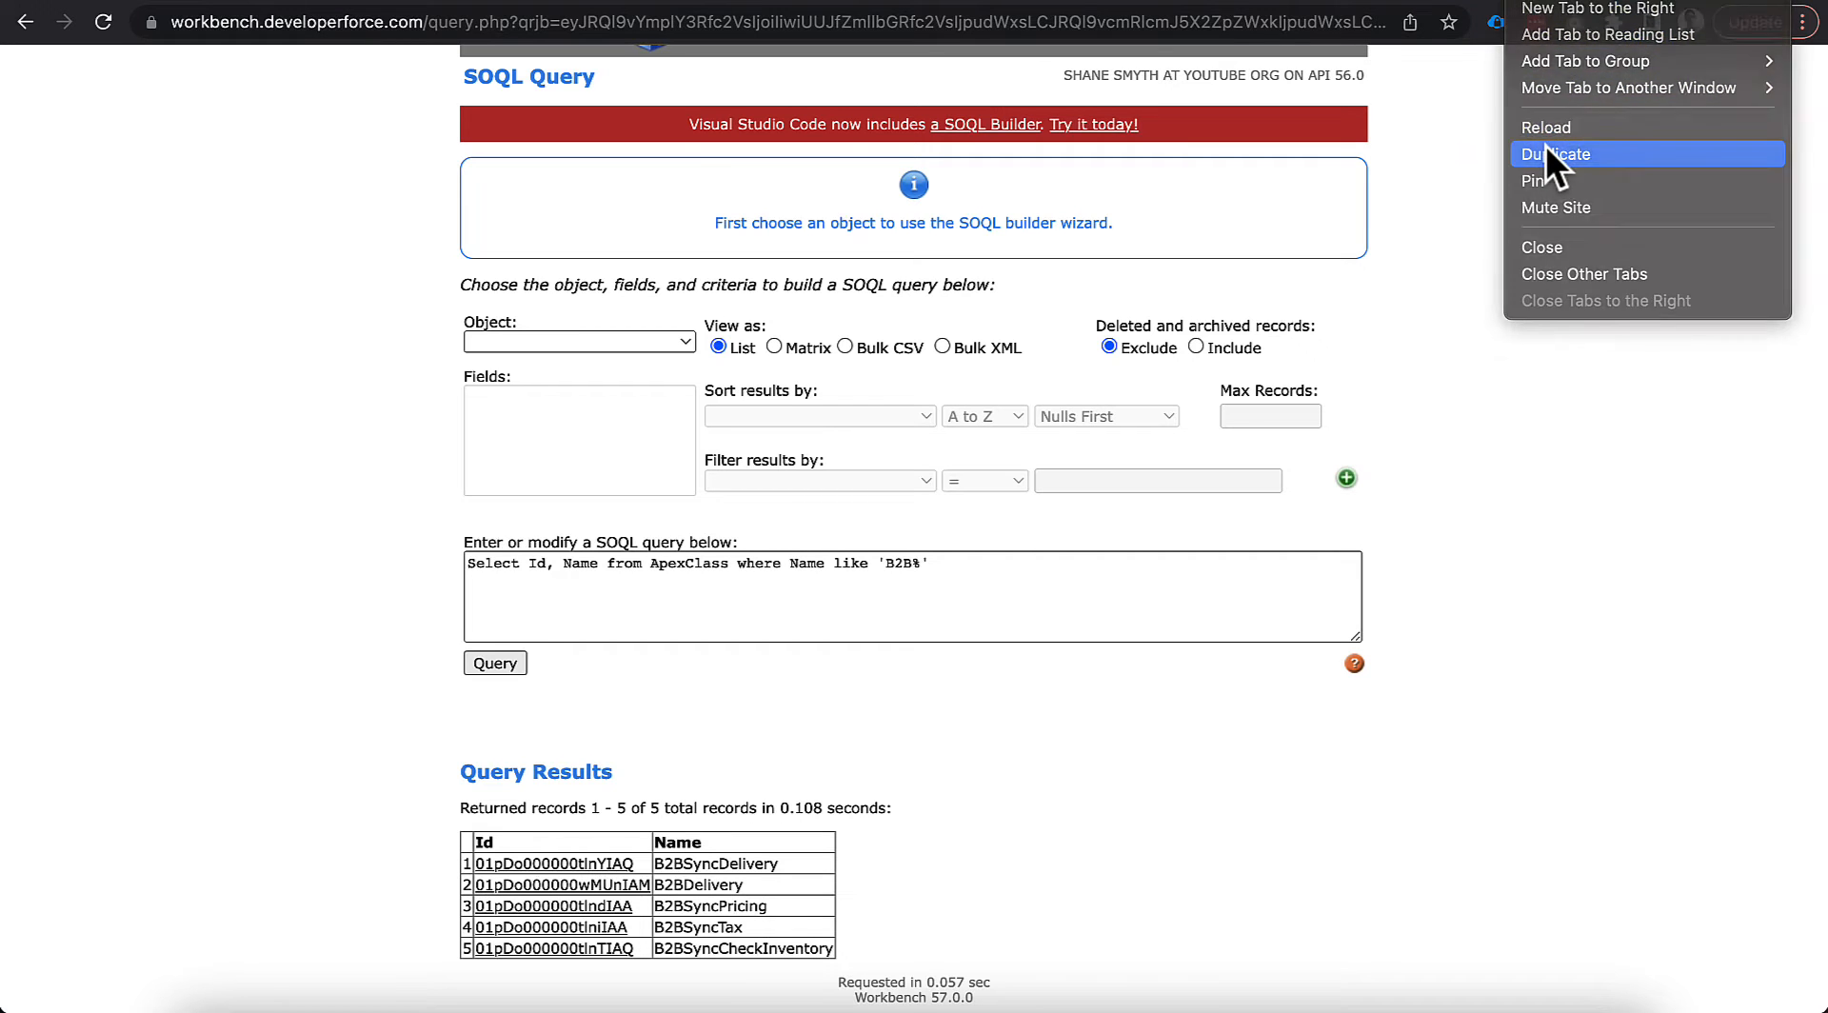
pyautogui.click(1546, 150)
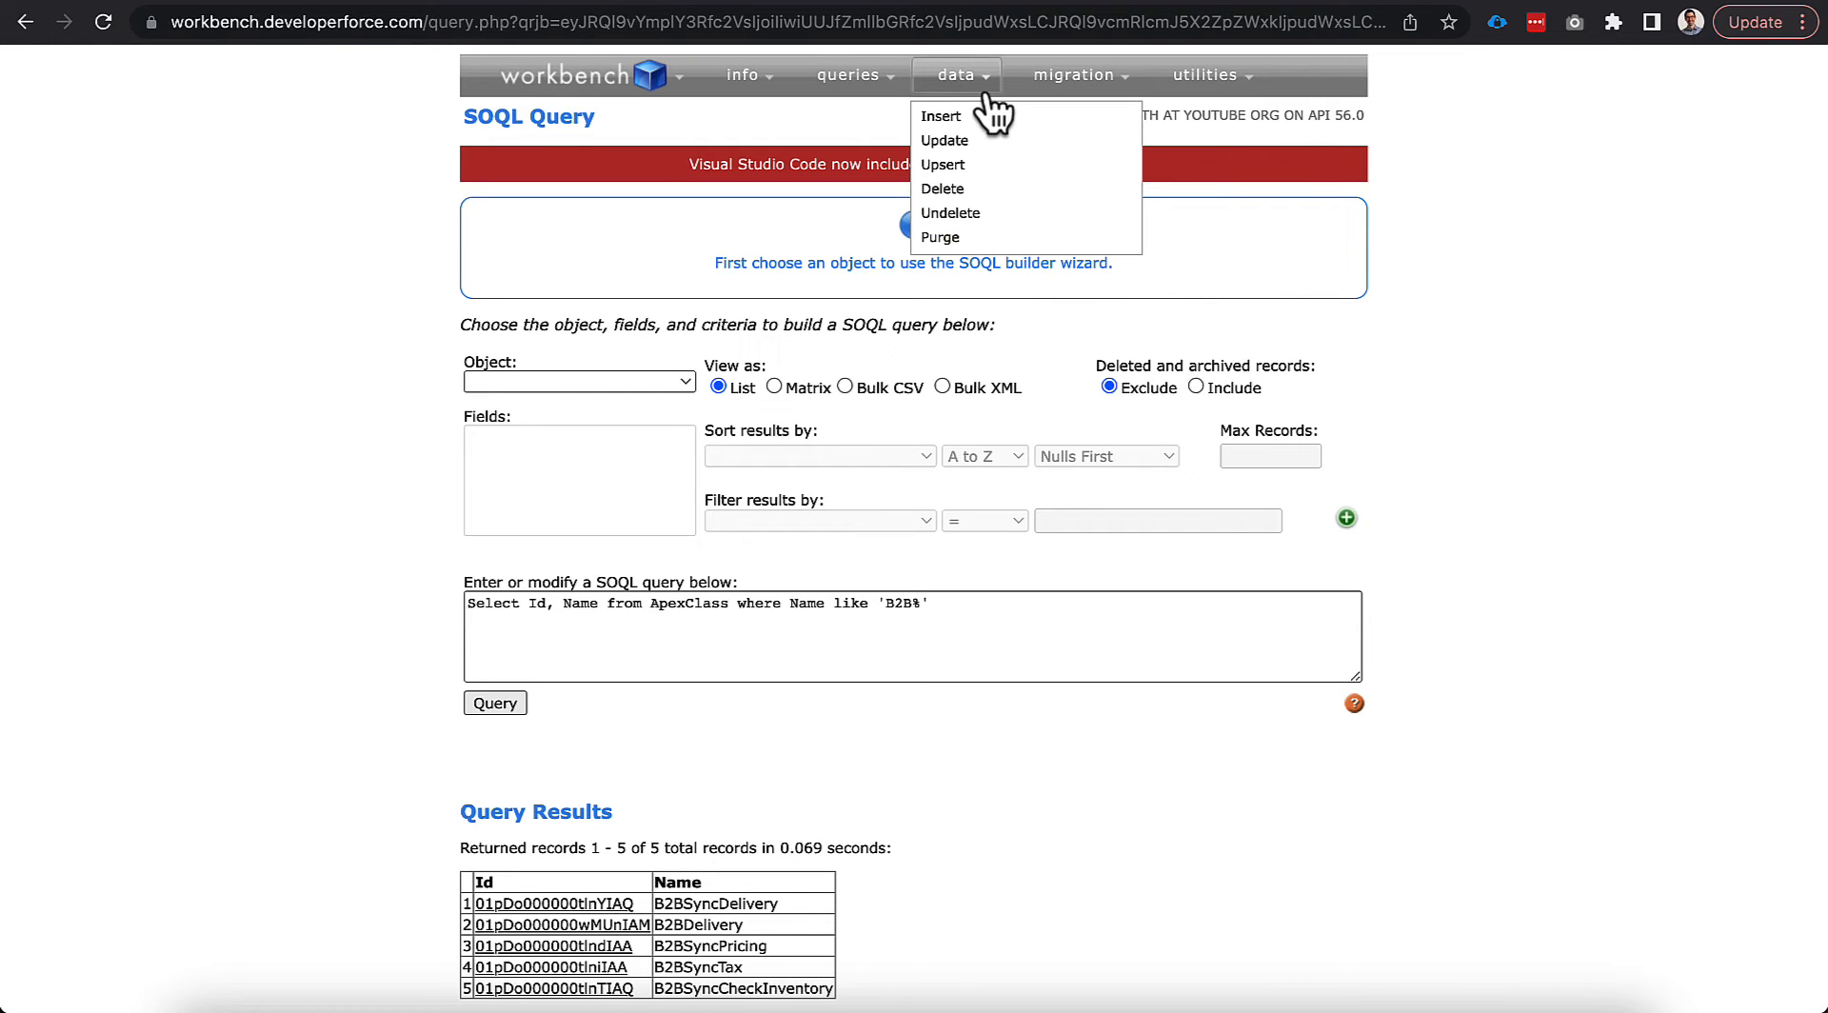
# Start a RegisteredExternalService insert and paste the B2BSyncDelivery class Id as ExternalServiceProviderId.
pyautogui.click(962, 120)
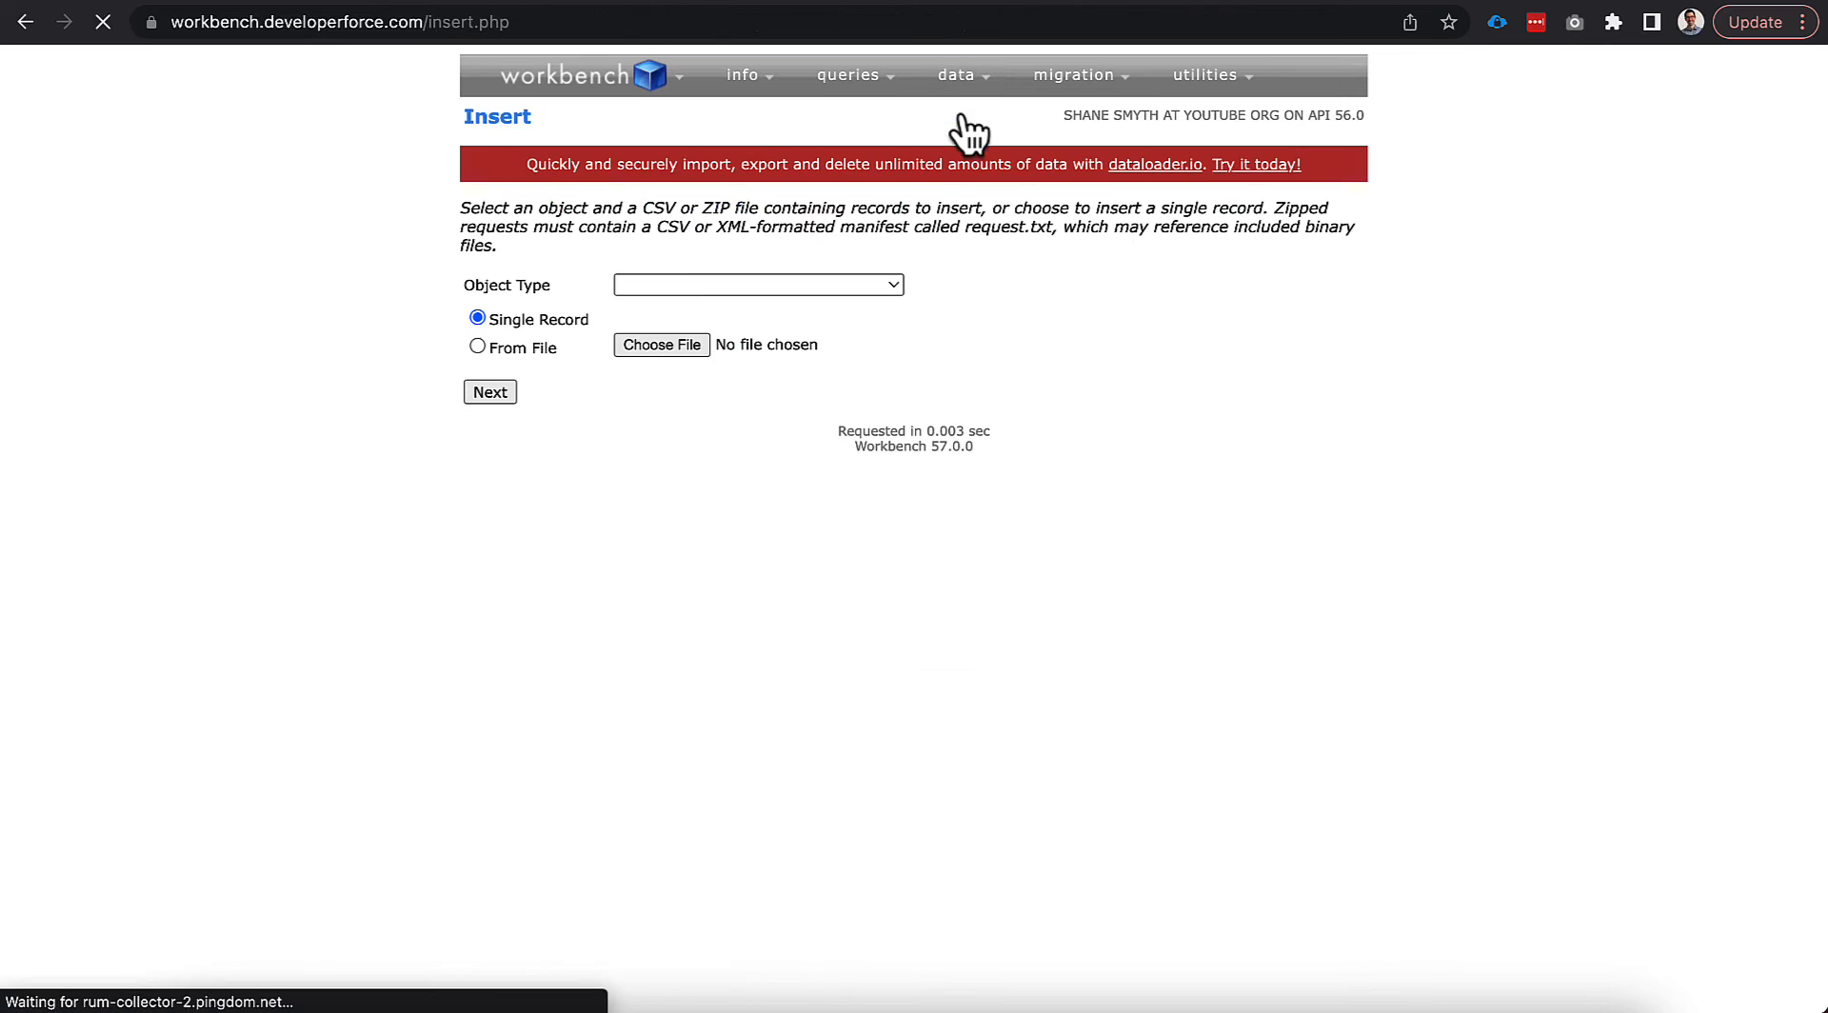
pyautogui.click(667, 284)
pyautogui.write('reg')
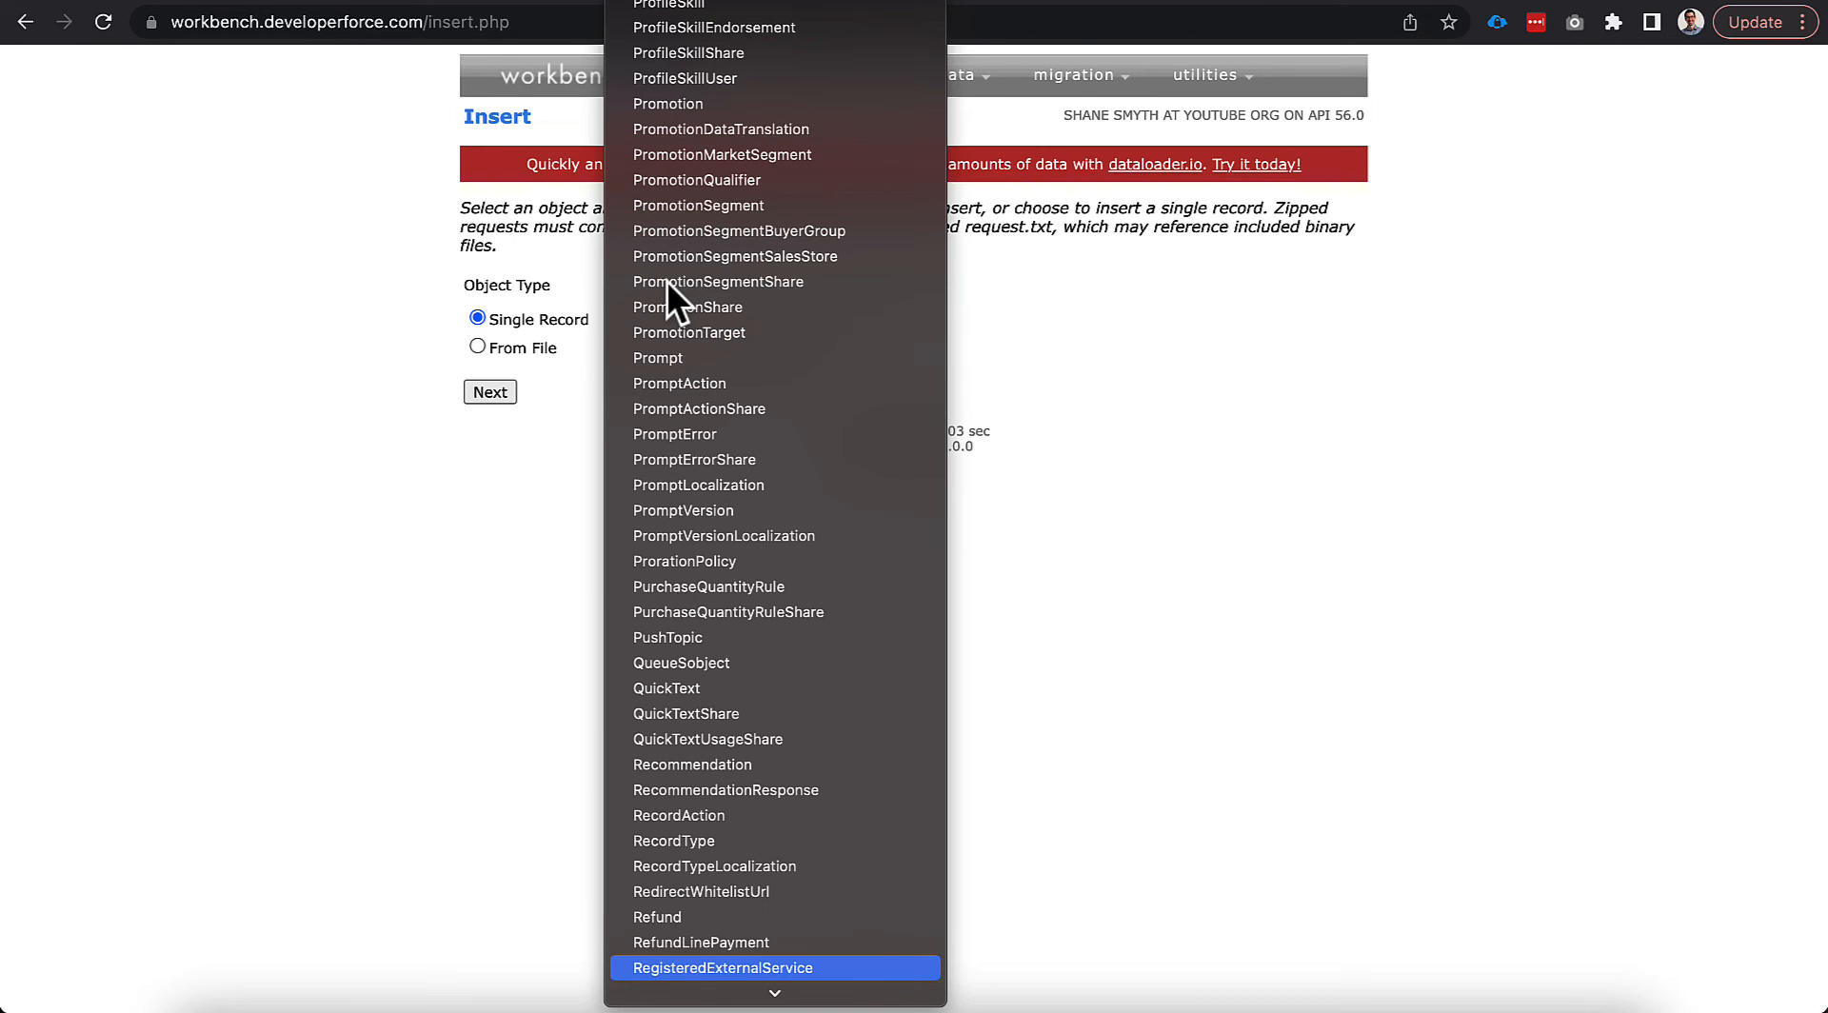
pyautogui.press('Return')
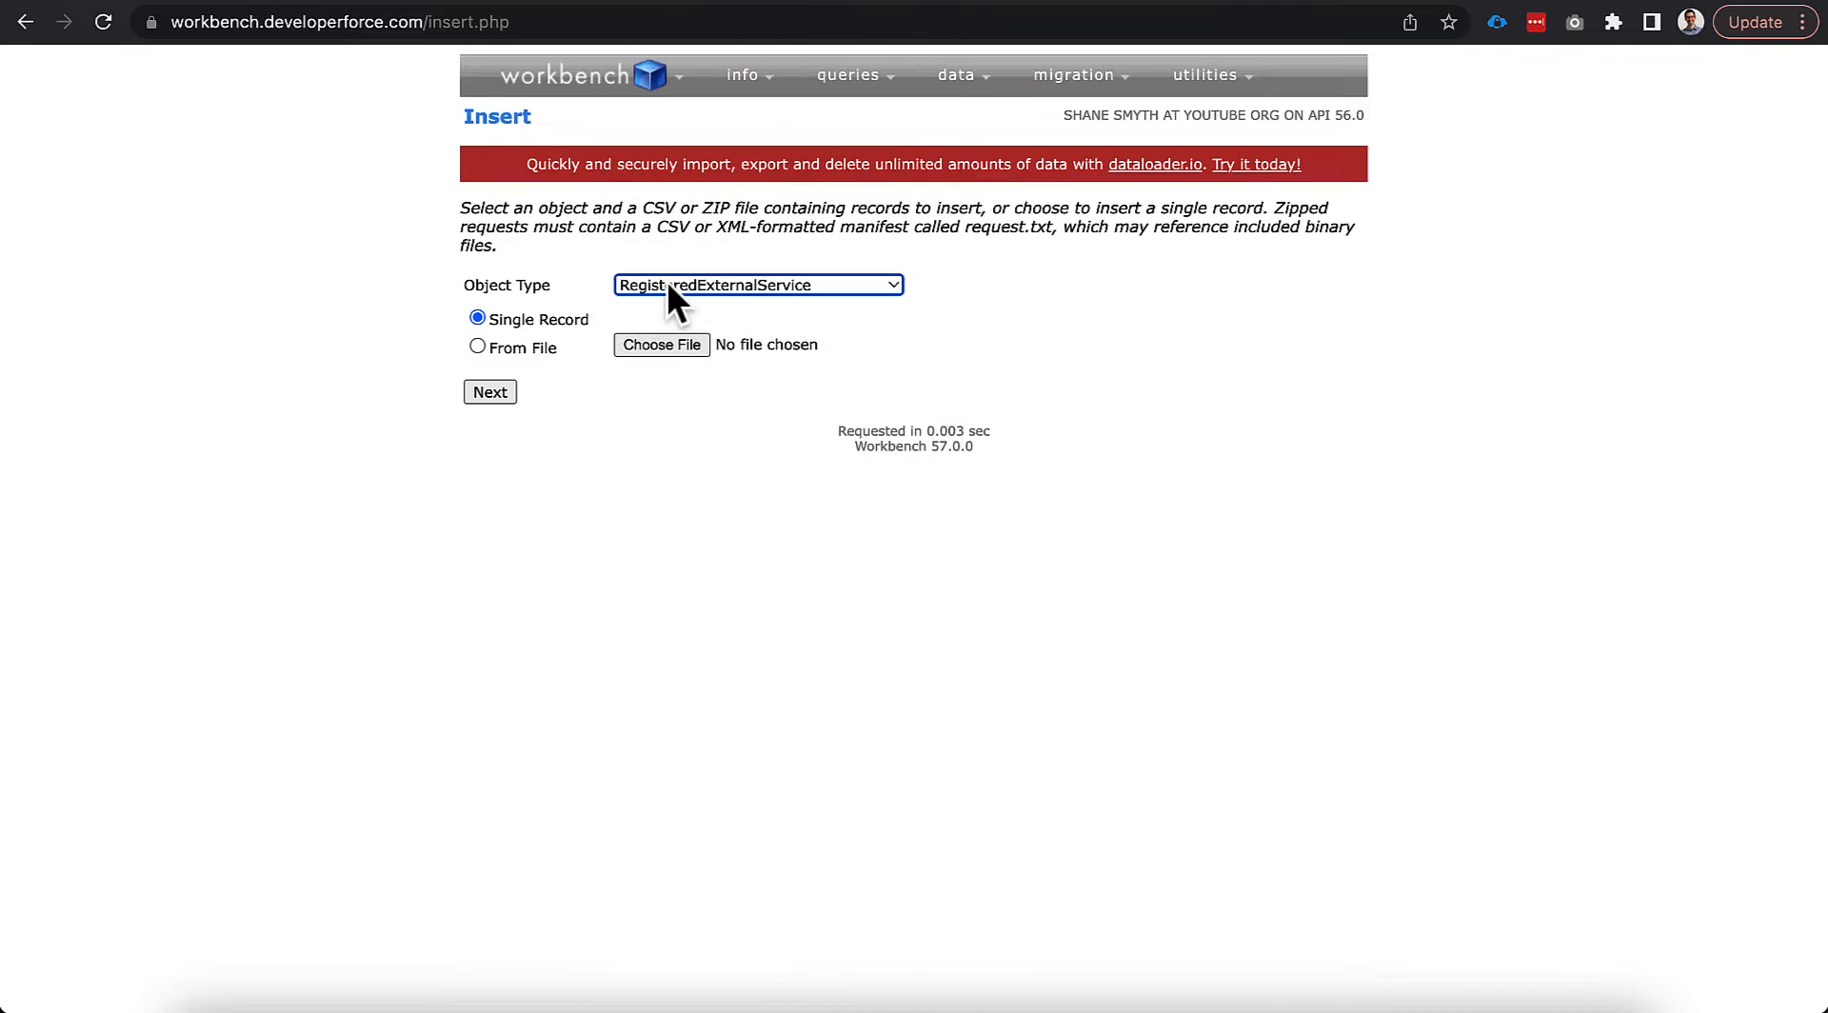
pyautogui.click(512, 391)
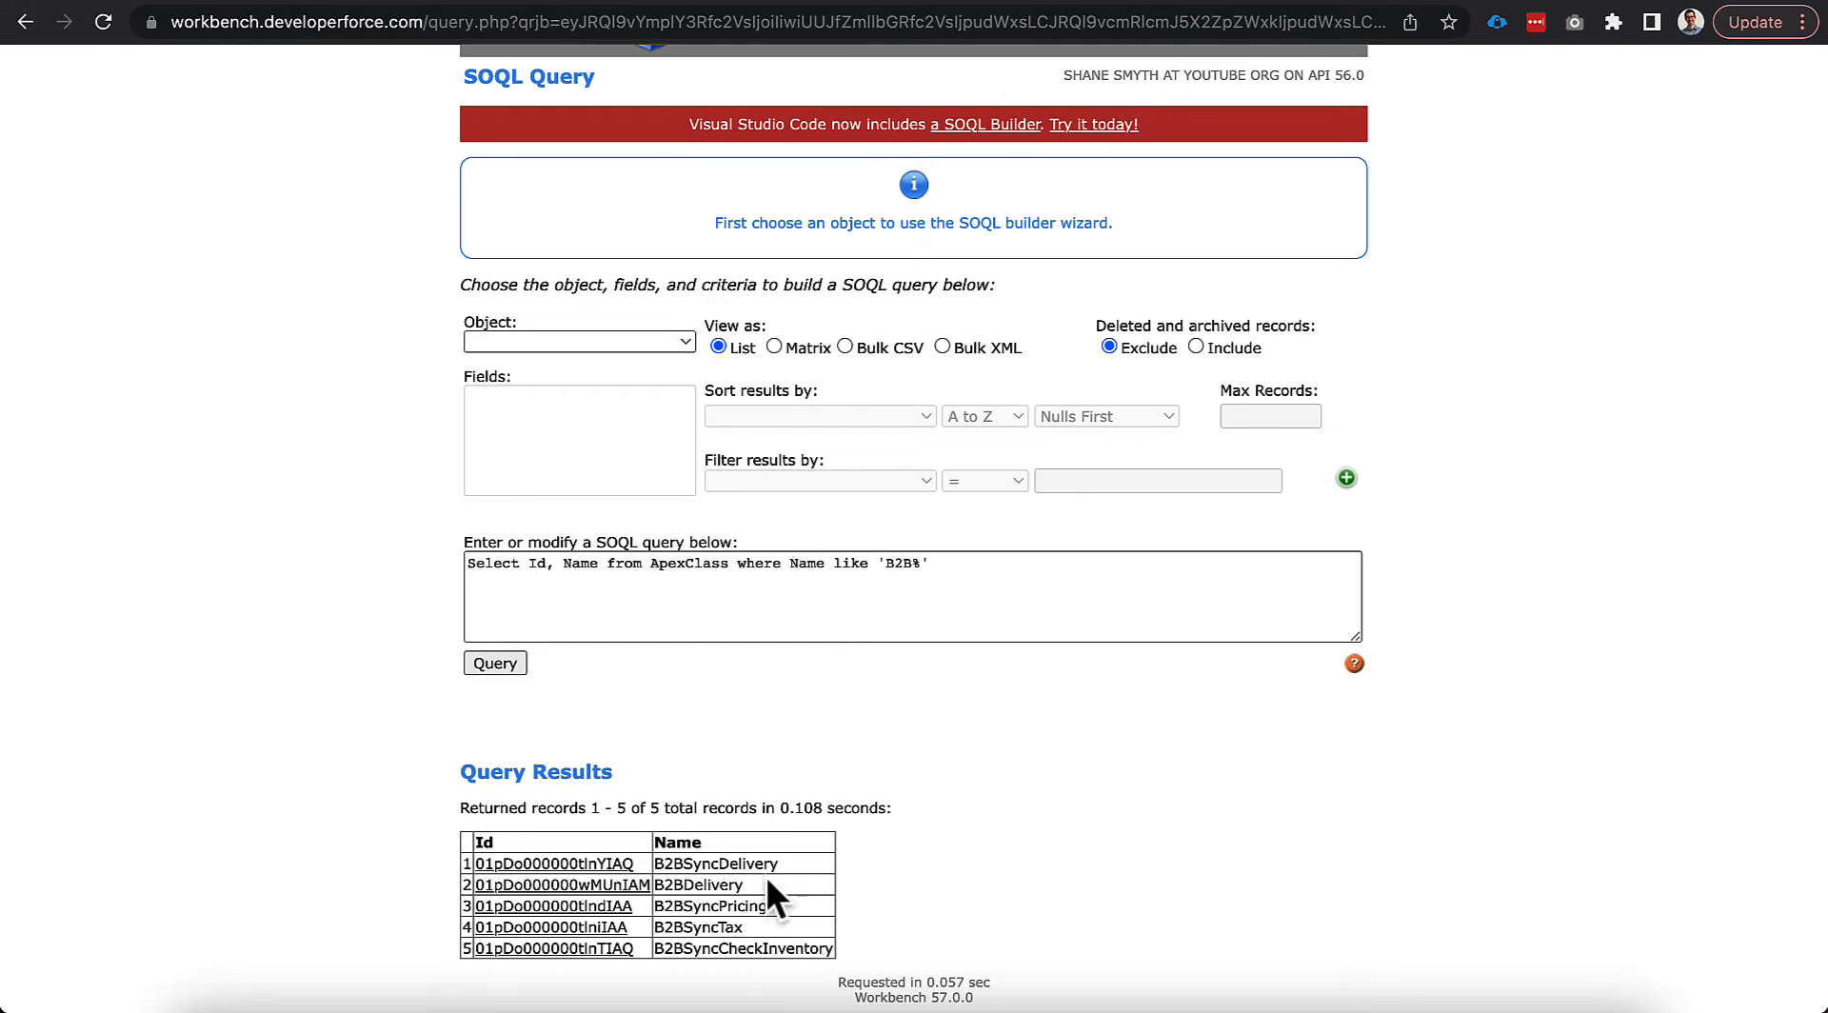
pyautogui.moveTo(644, 859); pyautogui.dragTo(468, 867)
pyautogui.press('super+c')
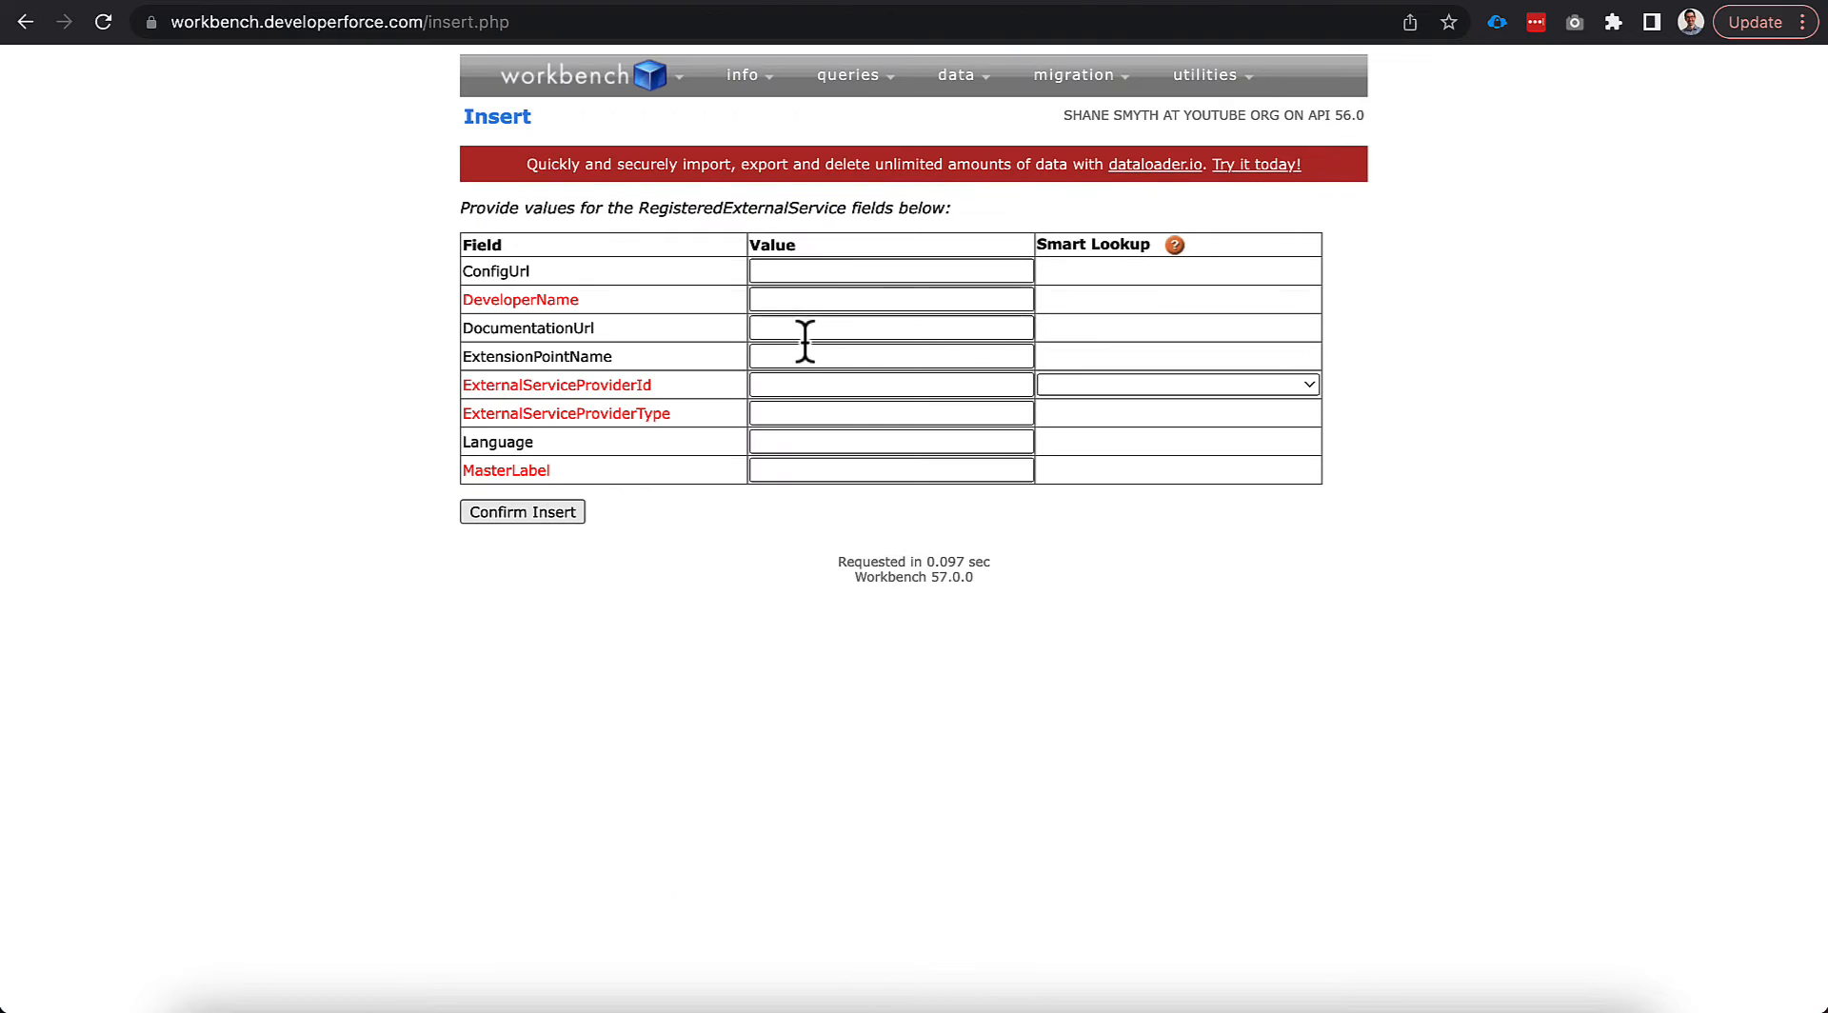
pyautogui.click(789, 386)
pyautogui.press('super+v')
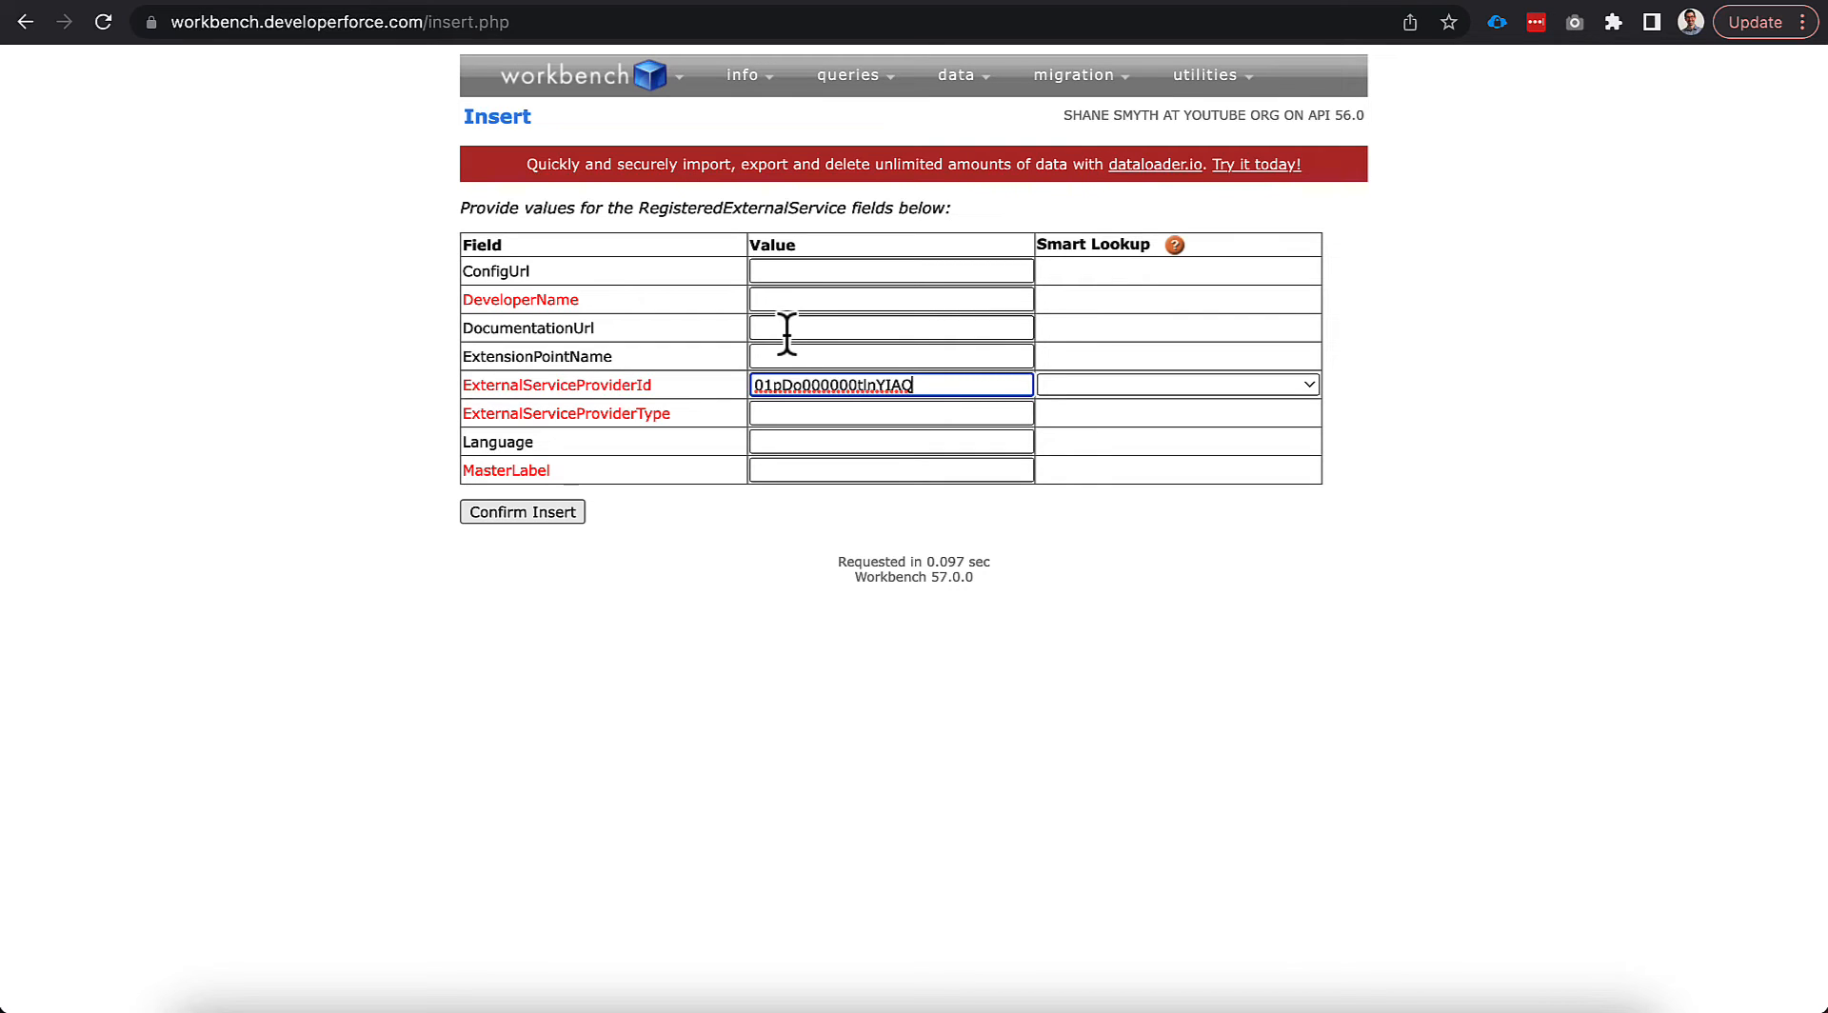
# Enter DeveloperName LWR_Shipping, MasterLabel 'LWR Shipping', provider type Shipment, and confirm the insert.
pyautogui.click(776, 301)
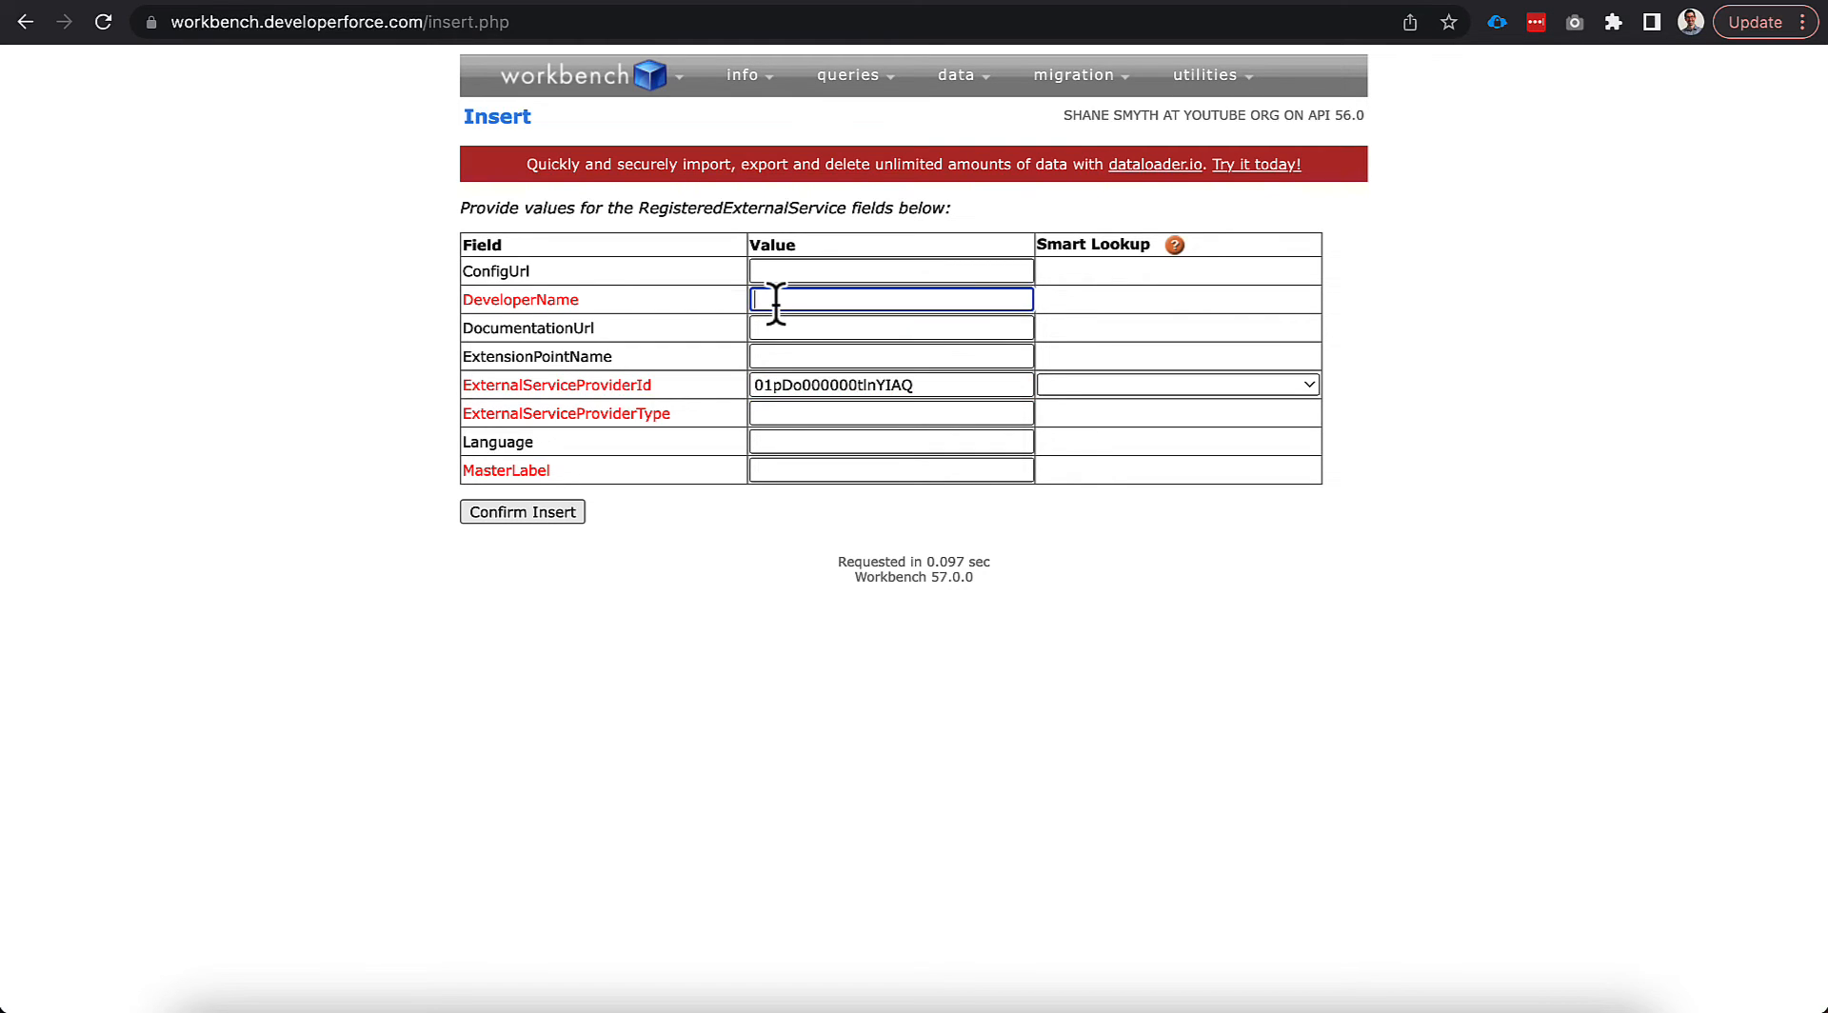
pyautogui.write('LWR_Shipping')
pyautogui.click(787, 471)
pyautogui.doubleClick(828, 299)
pyautogui.click(816, 470)
pyautogui.write('LWR Sh')
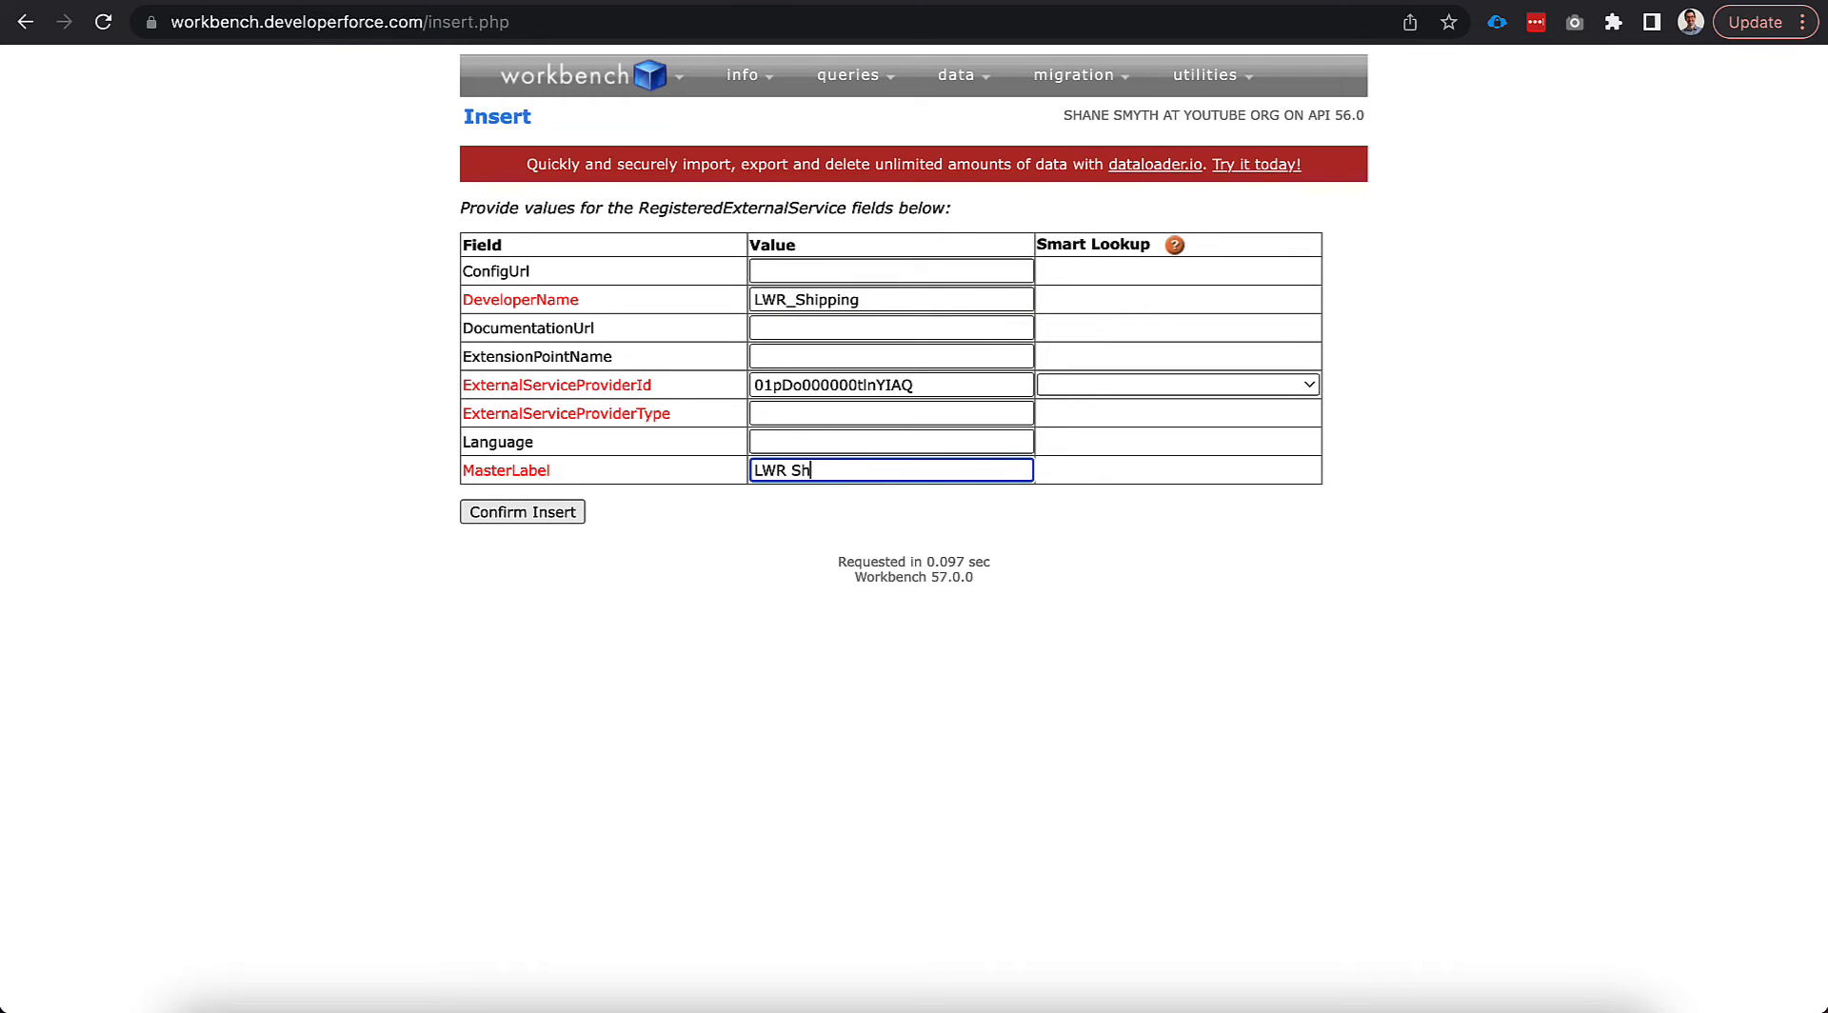
pyautogui.write('ipping')
pyautogui.click(775, 415)
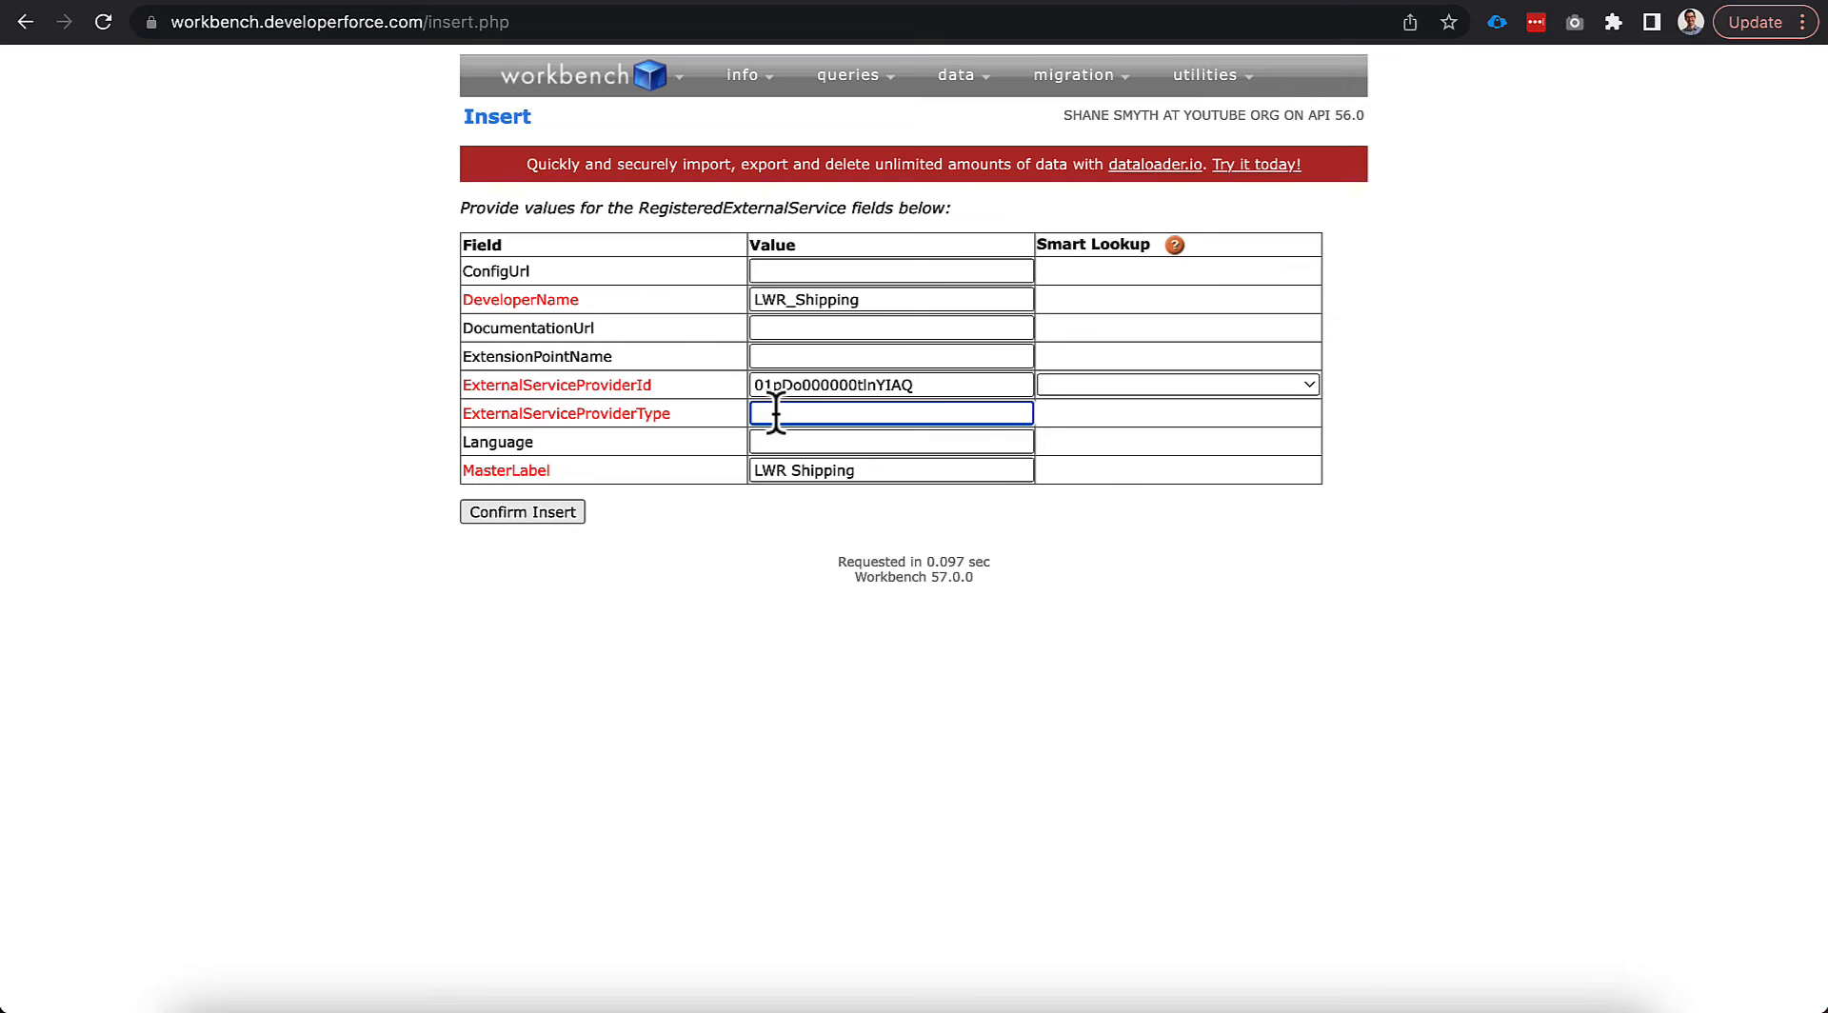
pyautogui.write('Shipment')
pyautogui.click(721, 521)
pyautogui.click(558, 515)
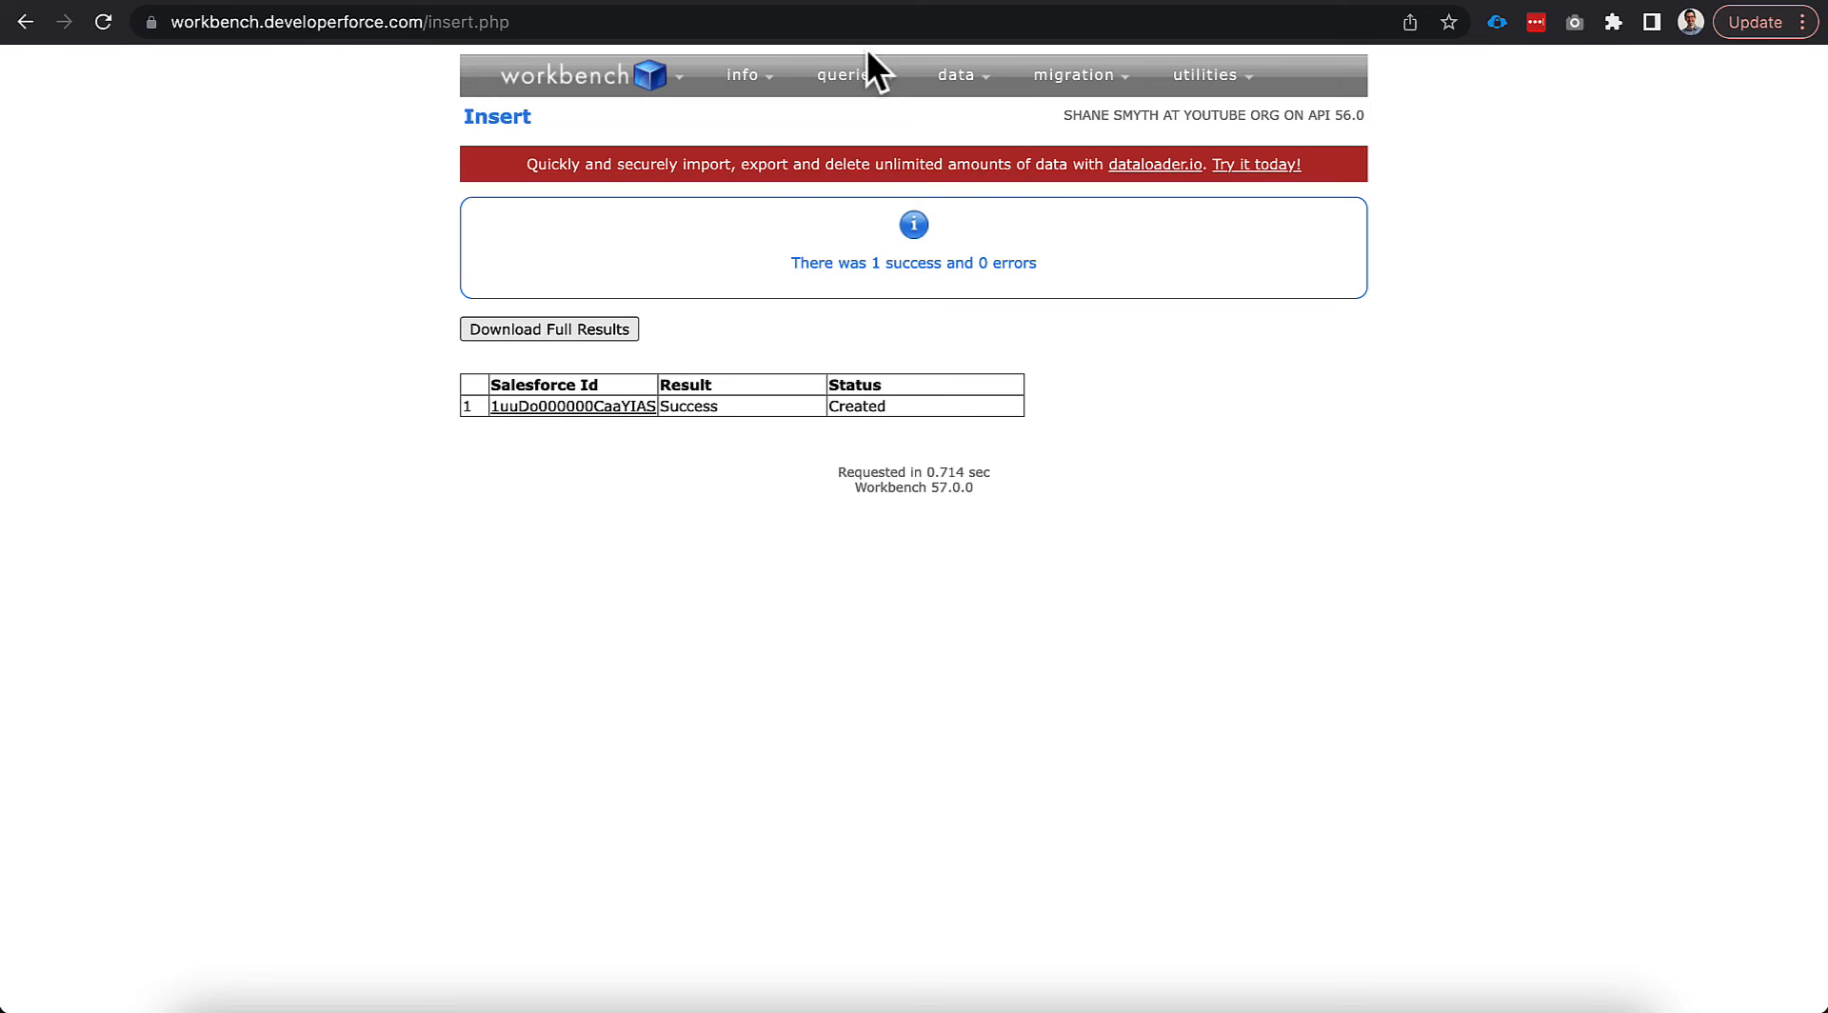
# Start another RegisteredExternalService insert and paste the B2BSyncPricing class Id as provider Id.
pyautogui.moveTo(956, 74)
pyautogui.click(939, 118)
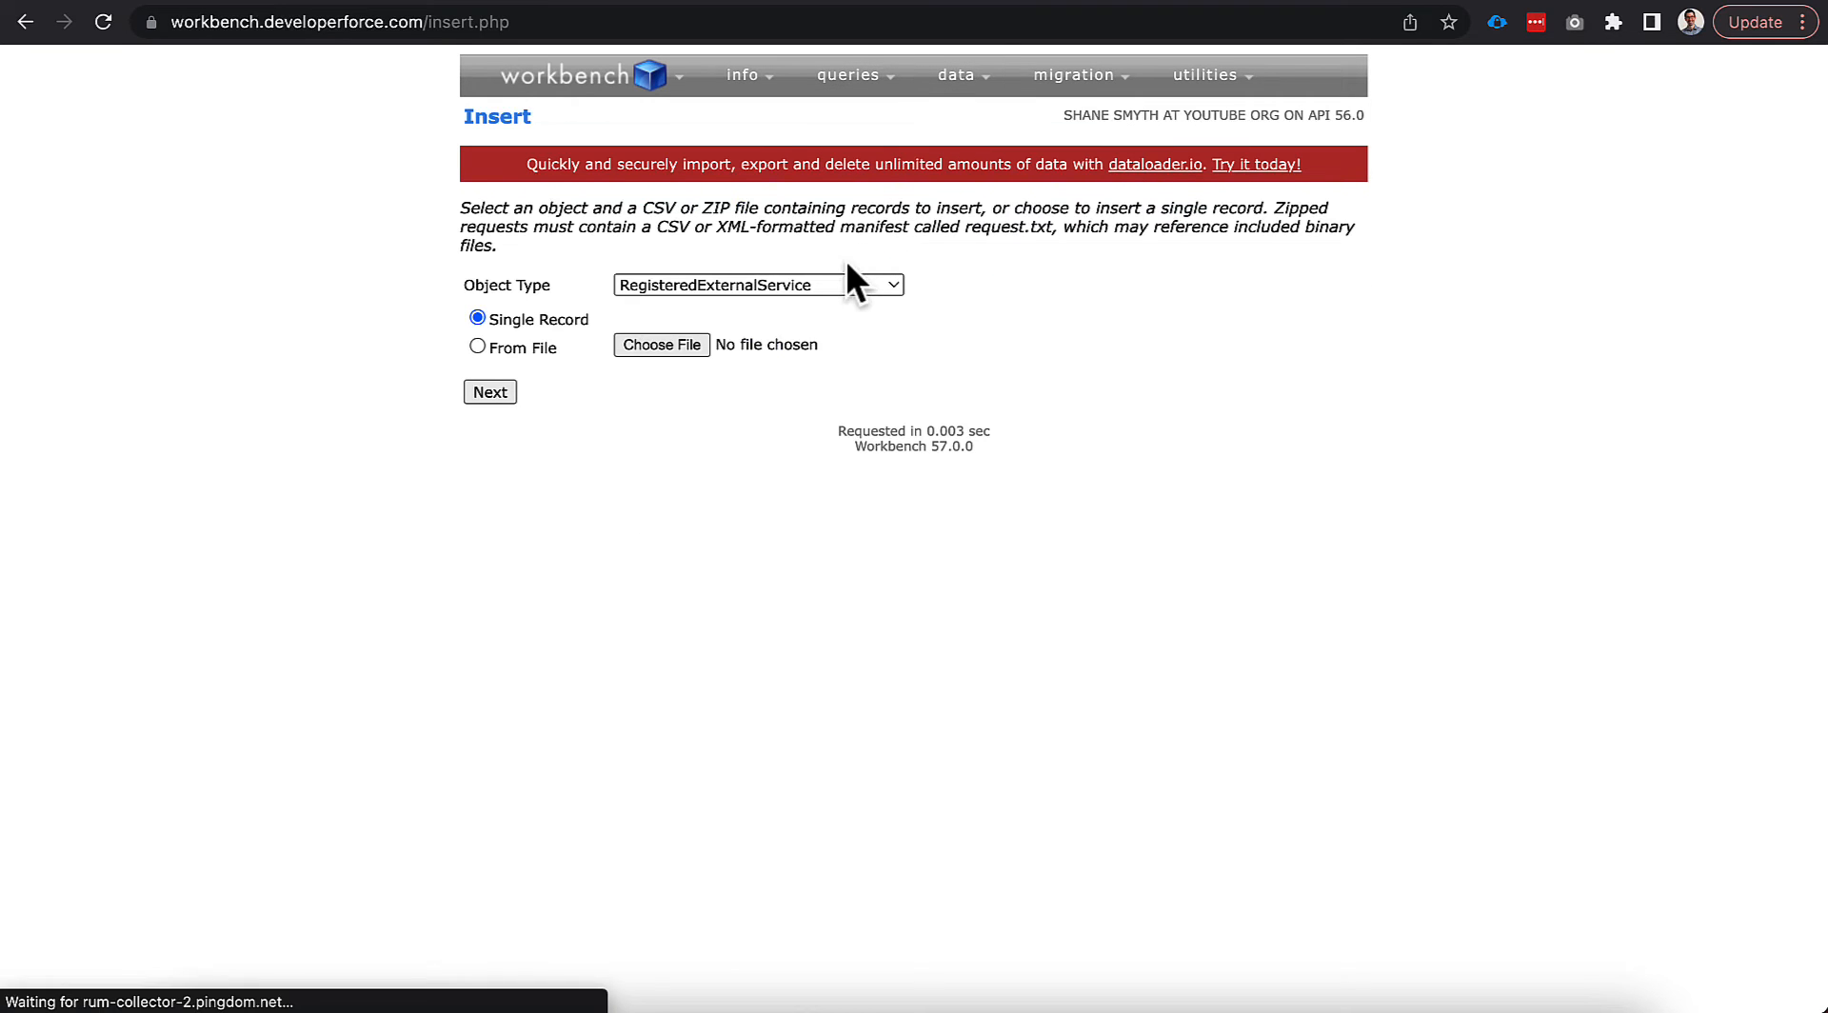
pyautogui.click(504, 390)
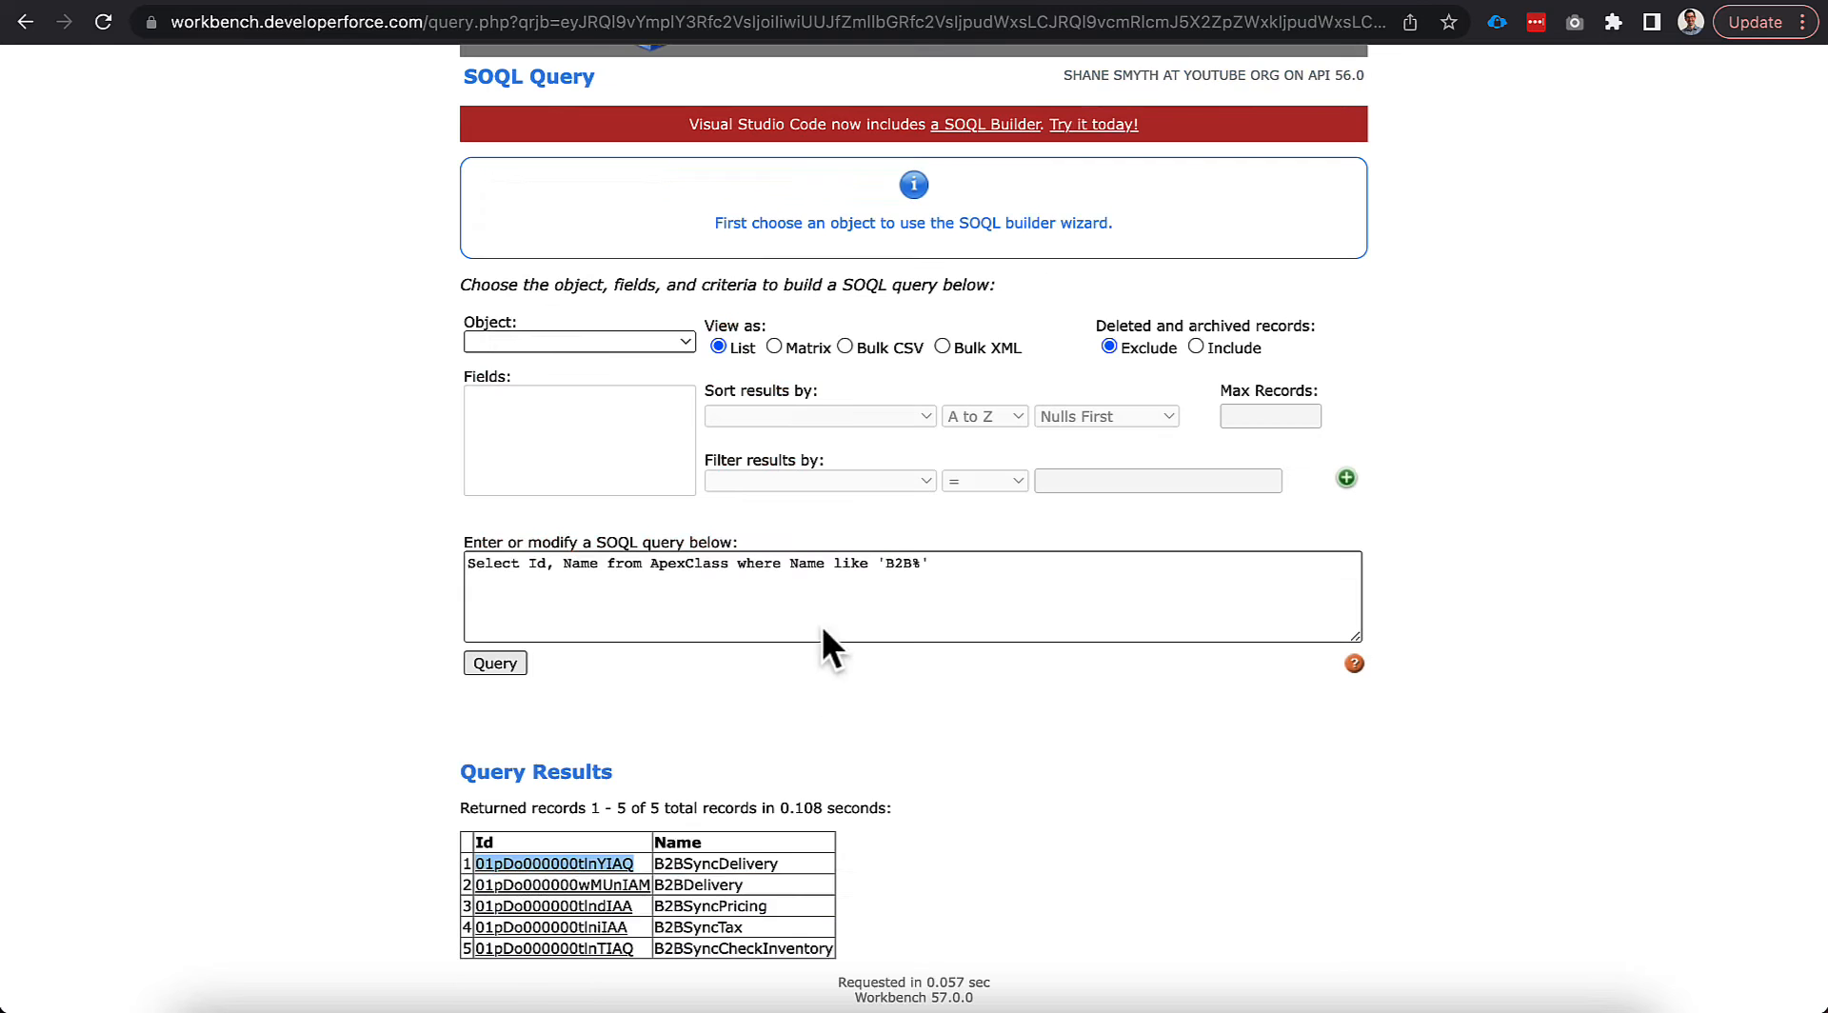
pyautogui.moveTo(643, 906); pyautogui.dragTo(548, 909)
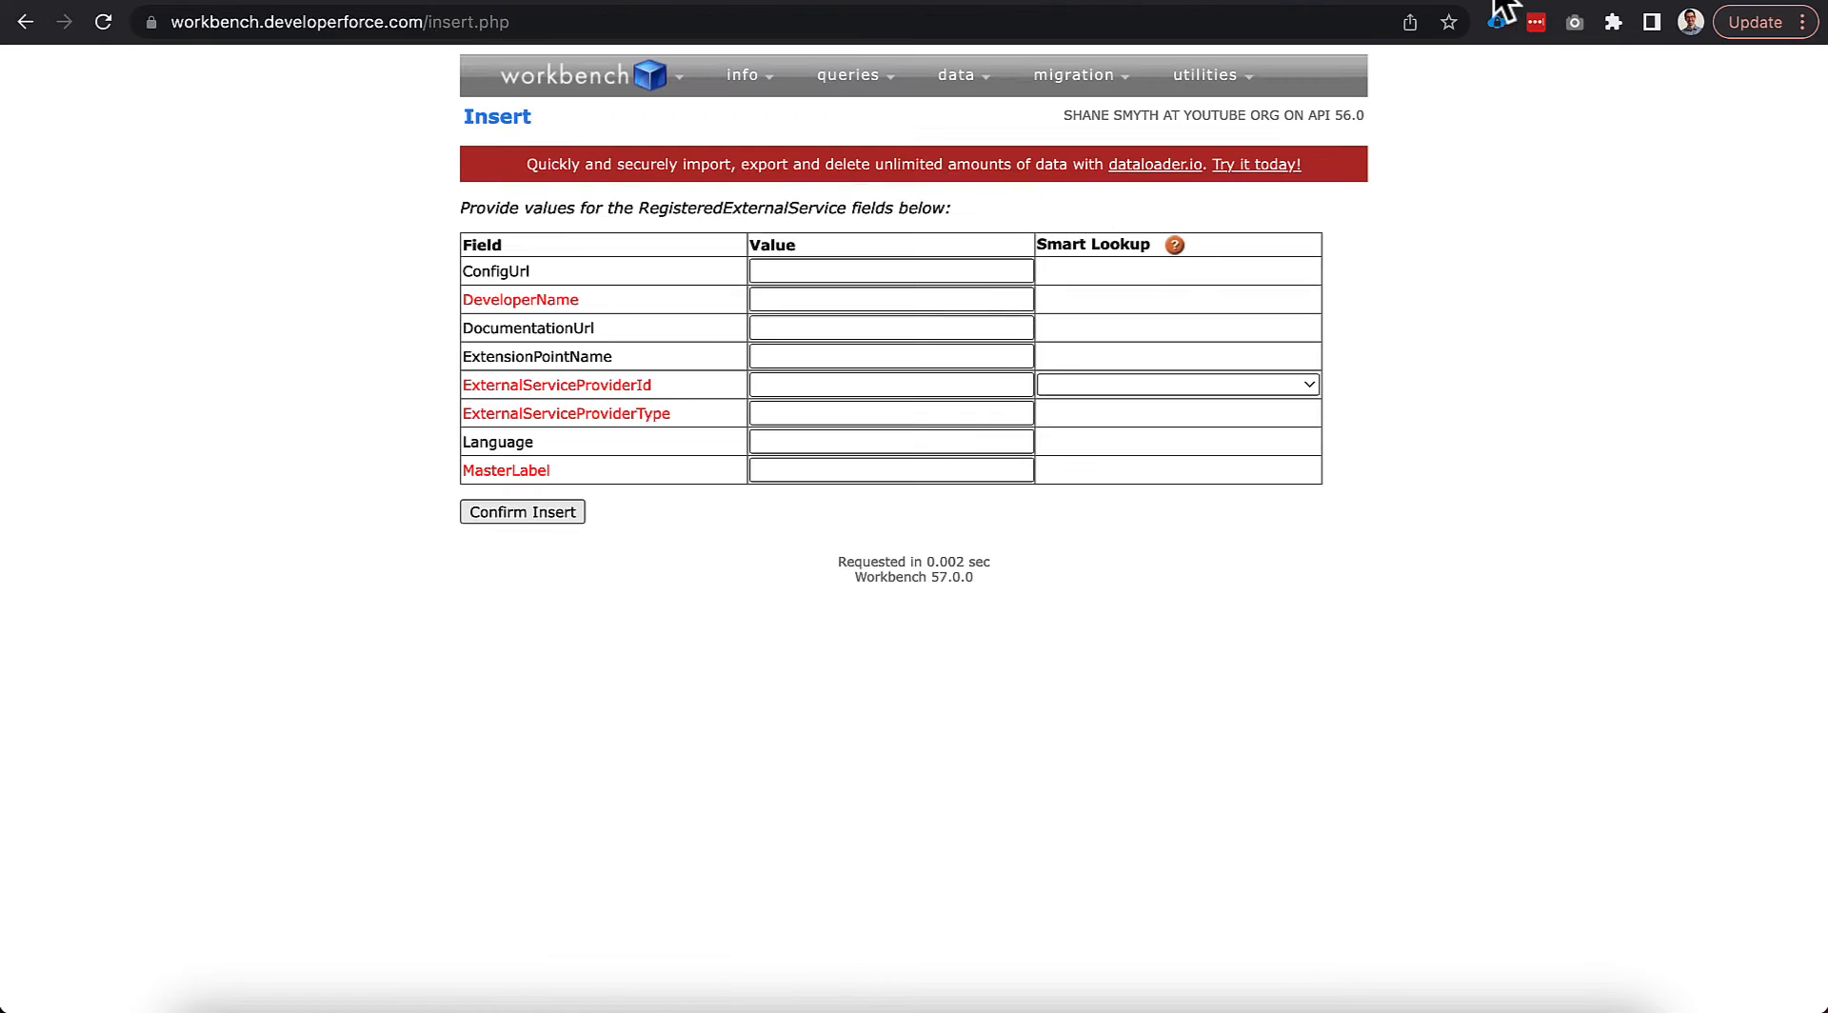
pyautogui.click(764, 389)
pyautogui.write('01pDo000000tlndIAA')
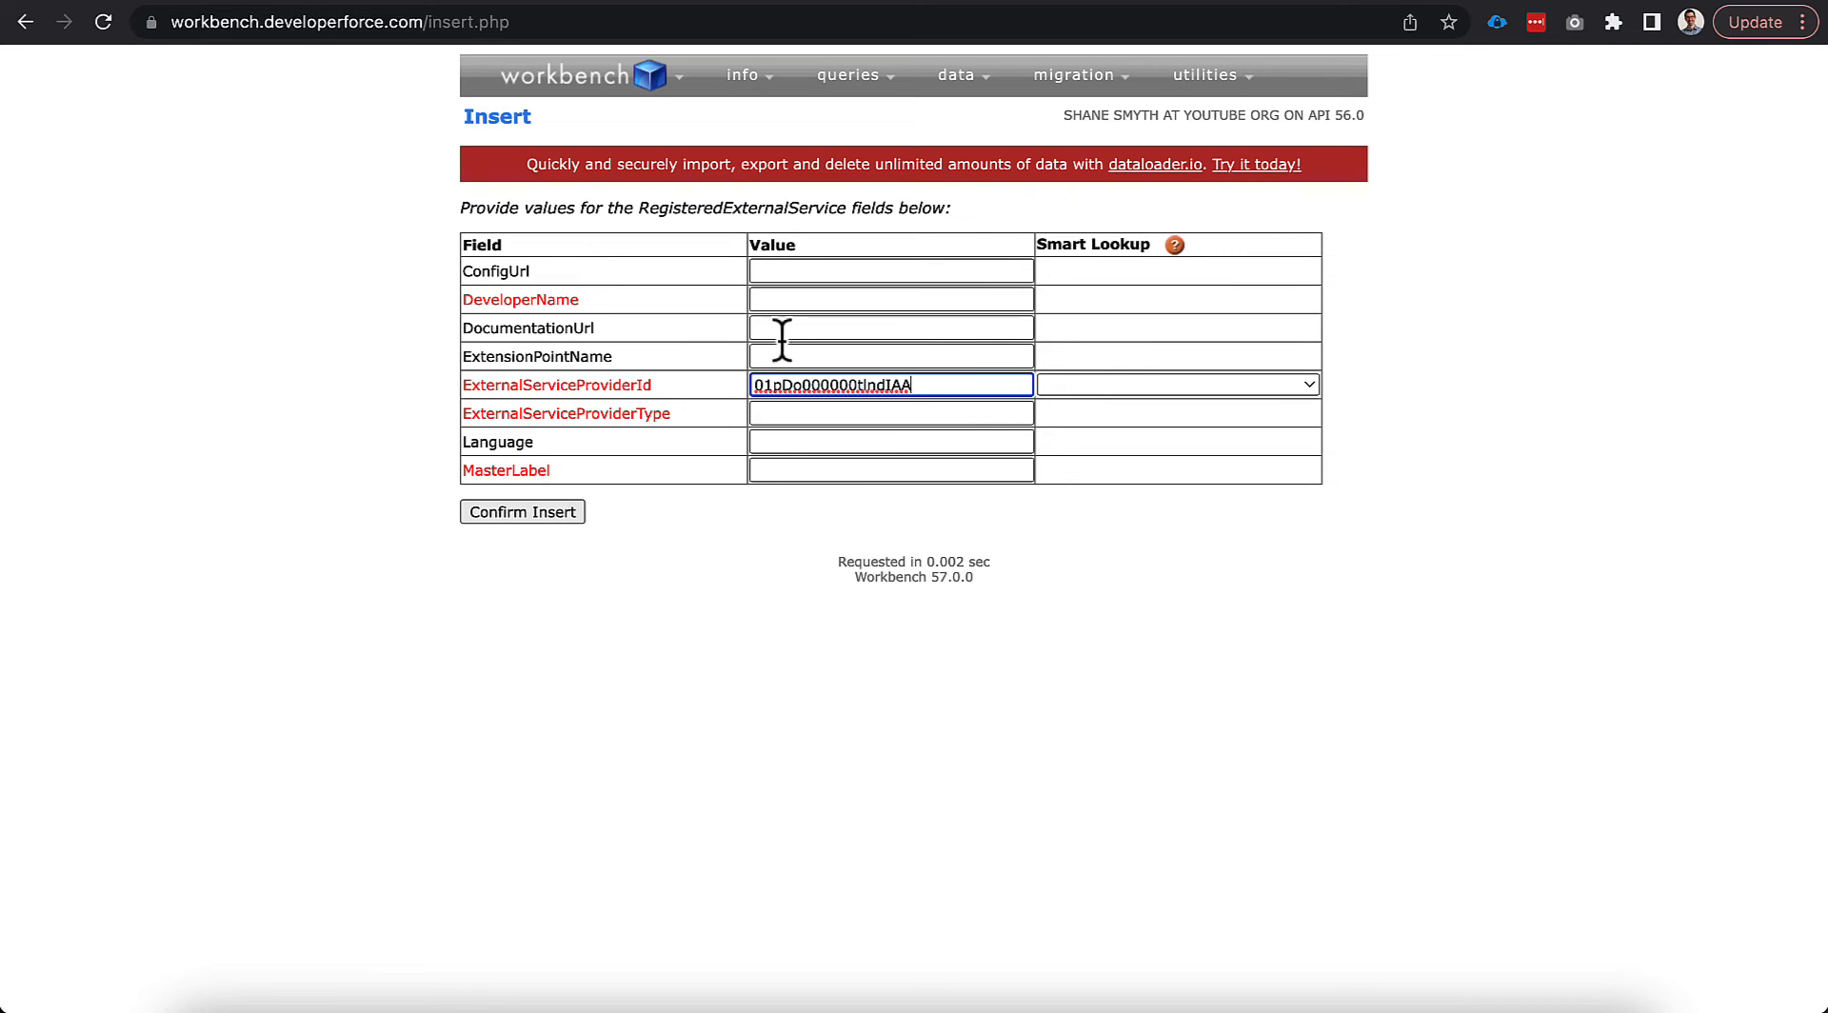
# Enter DeveloperName LWR_Price, label 'LWR Price', provider type Price, and confirm the insert.
pyautogui.click(771, 297)
pyautogui.write(':W')
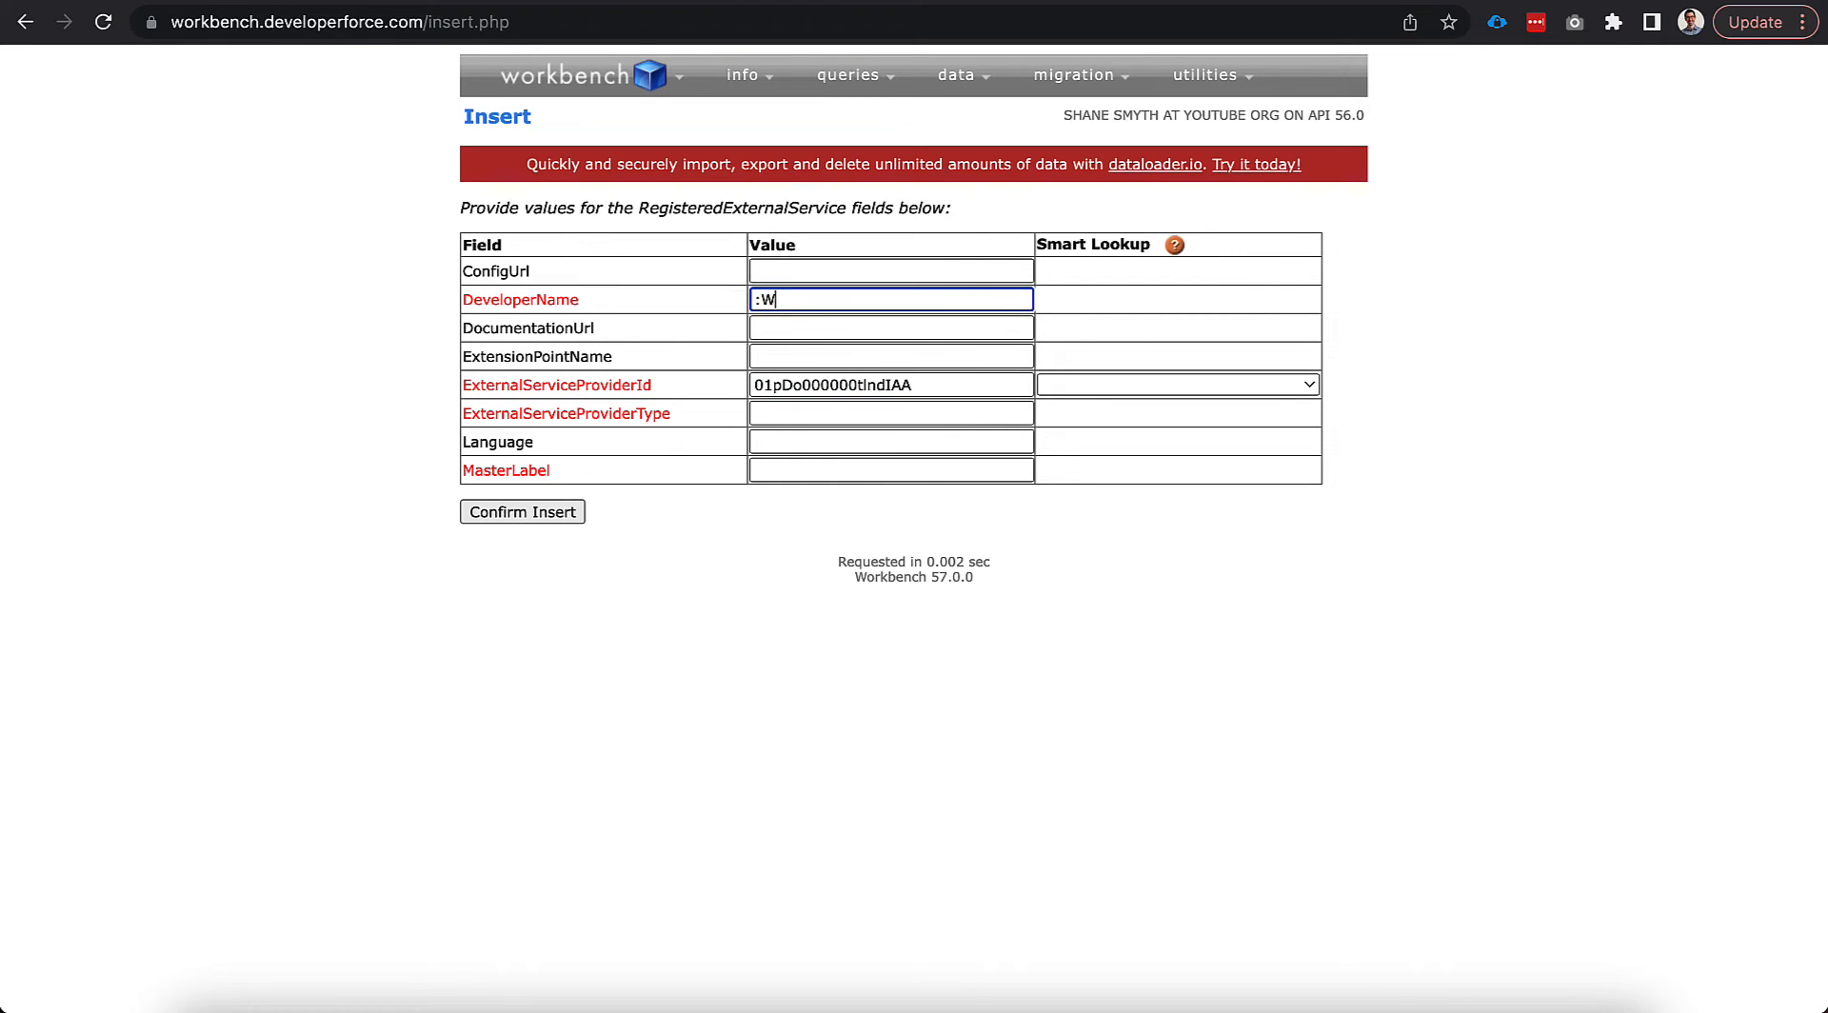
pyautogui.press('BackSpace')
pyautogui.press('BackSpace')
pyautogui.write('LWR_Price')
pyautogui.click(758, 470)
pyautogui.write('LWR Pc')
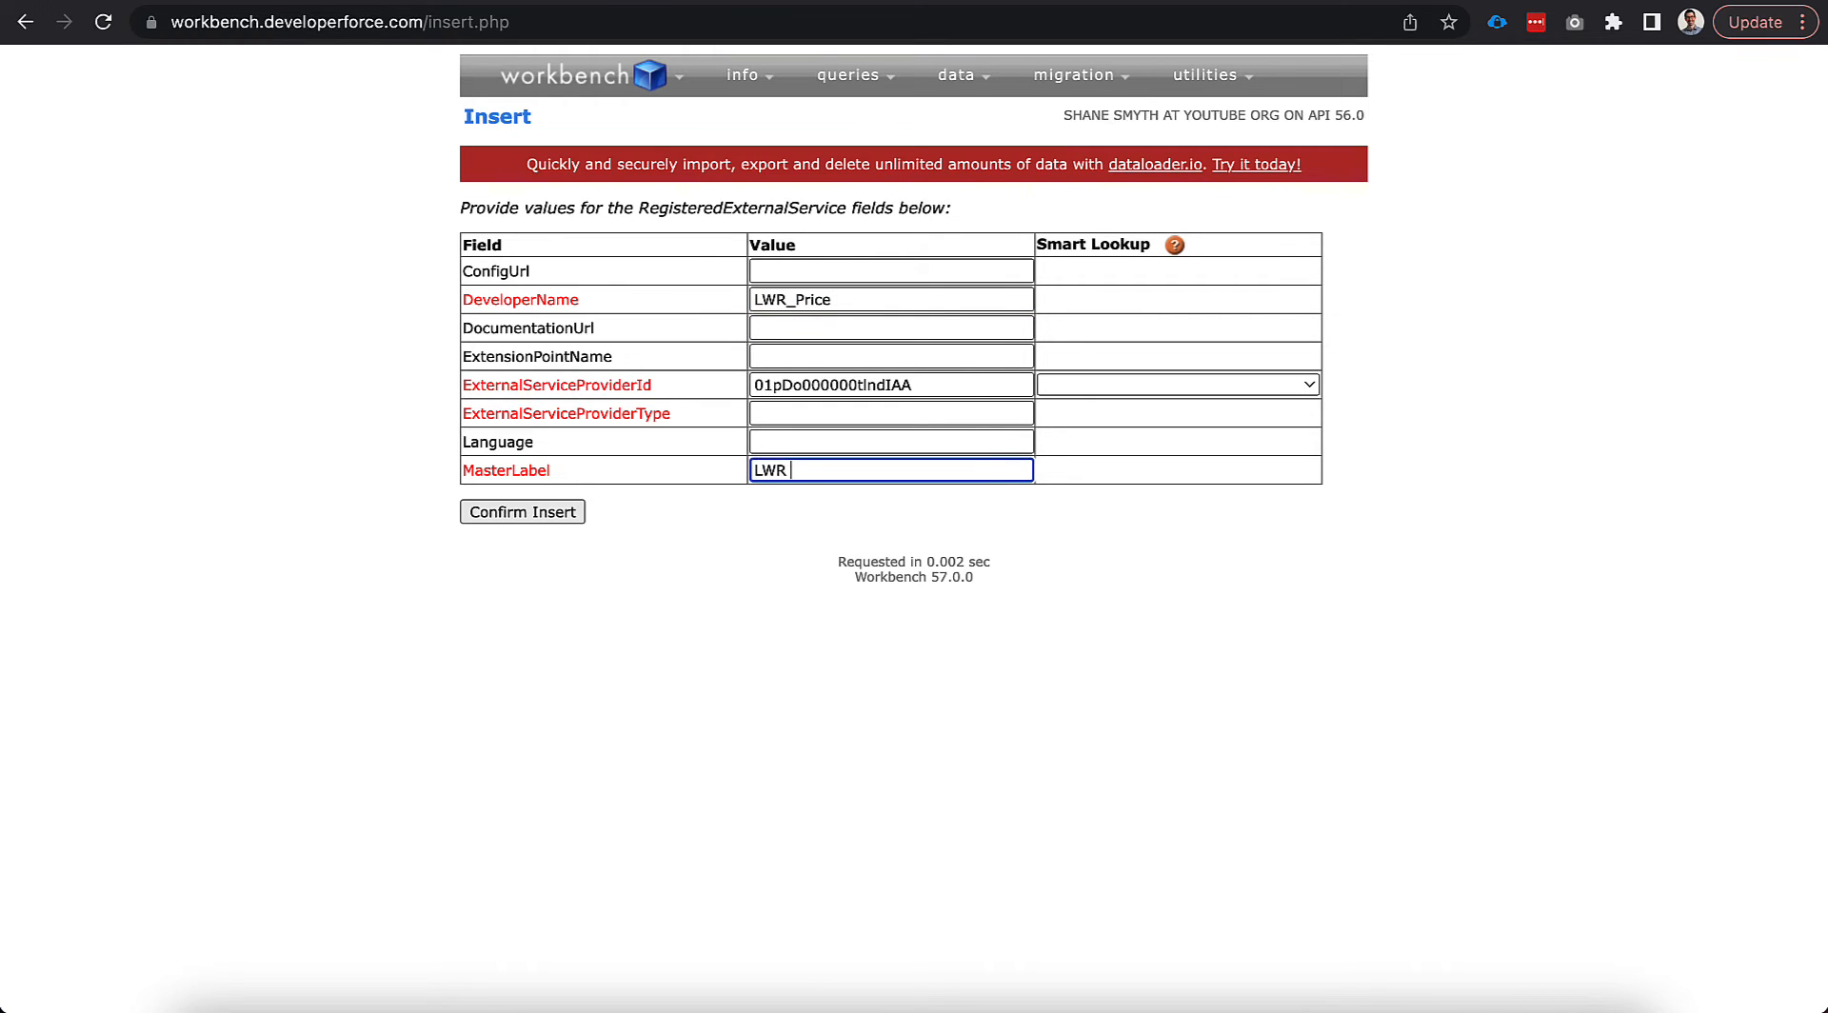
pyautogui.click(787, 413)
pyautogui.write('Price')
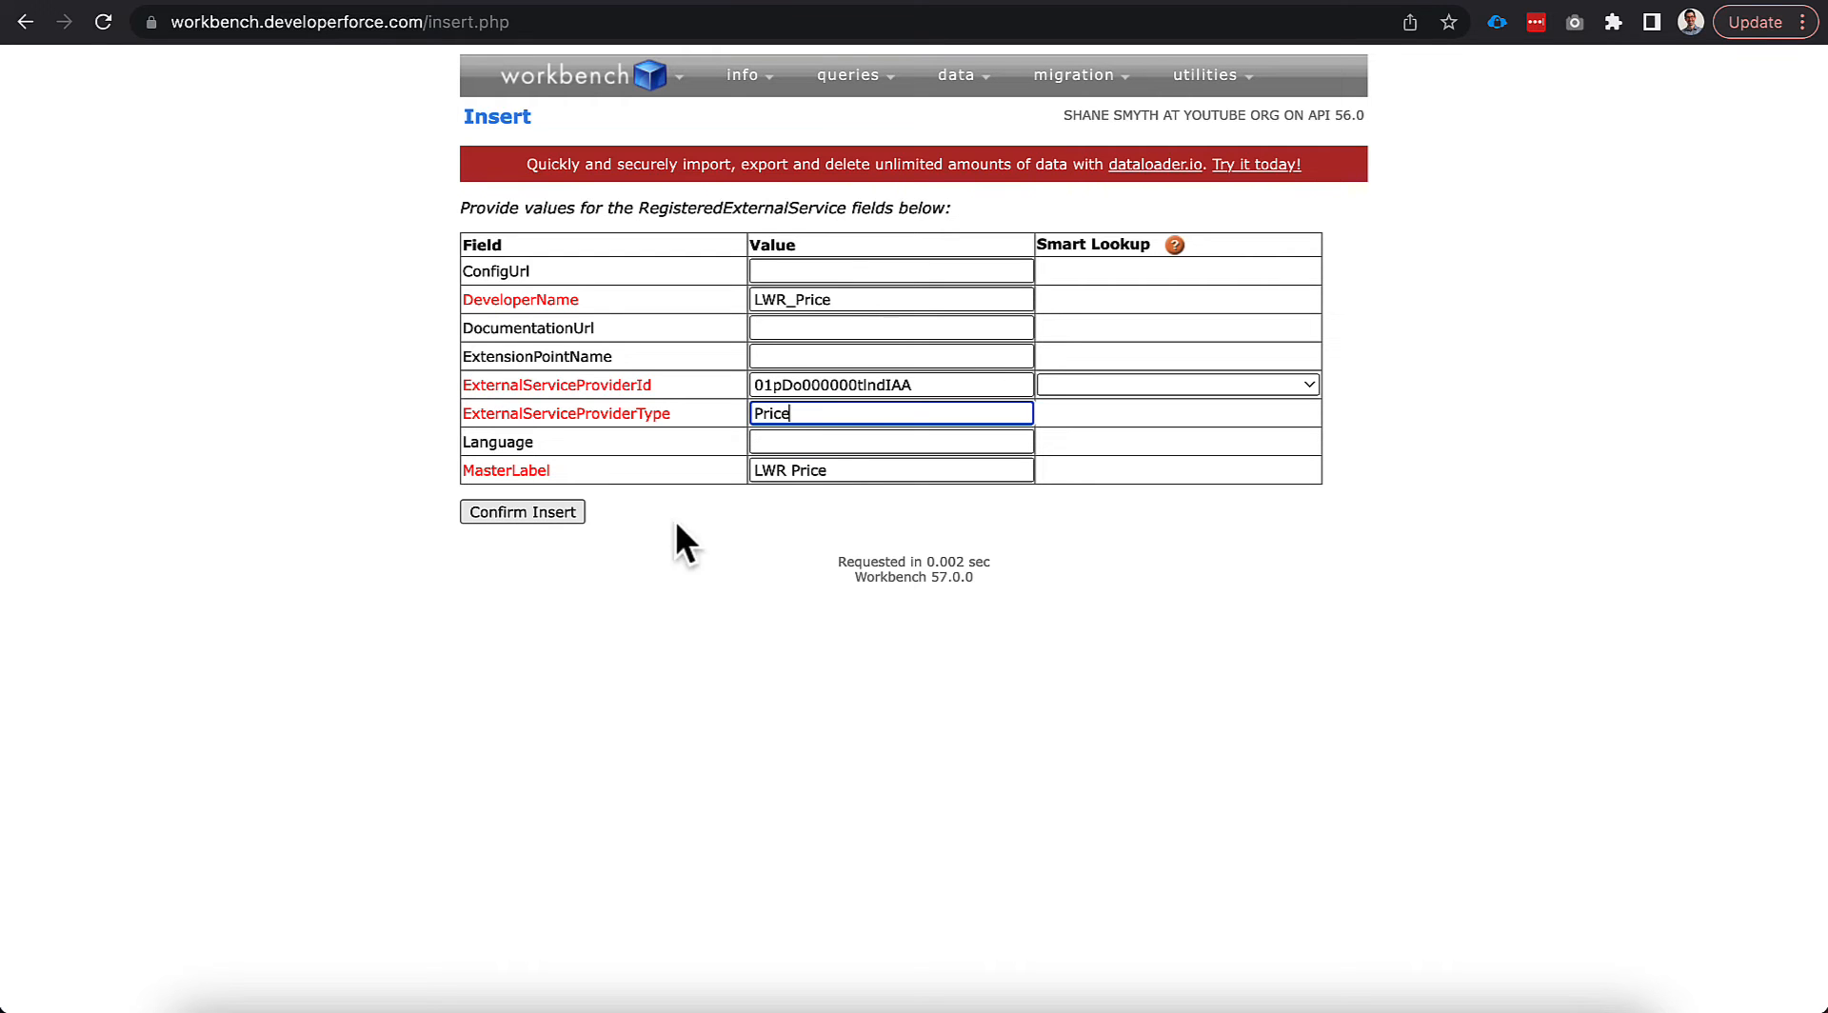
pyautogui.click(545, 514)
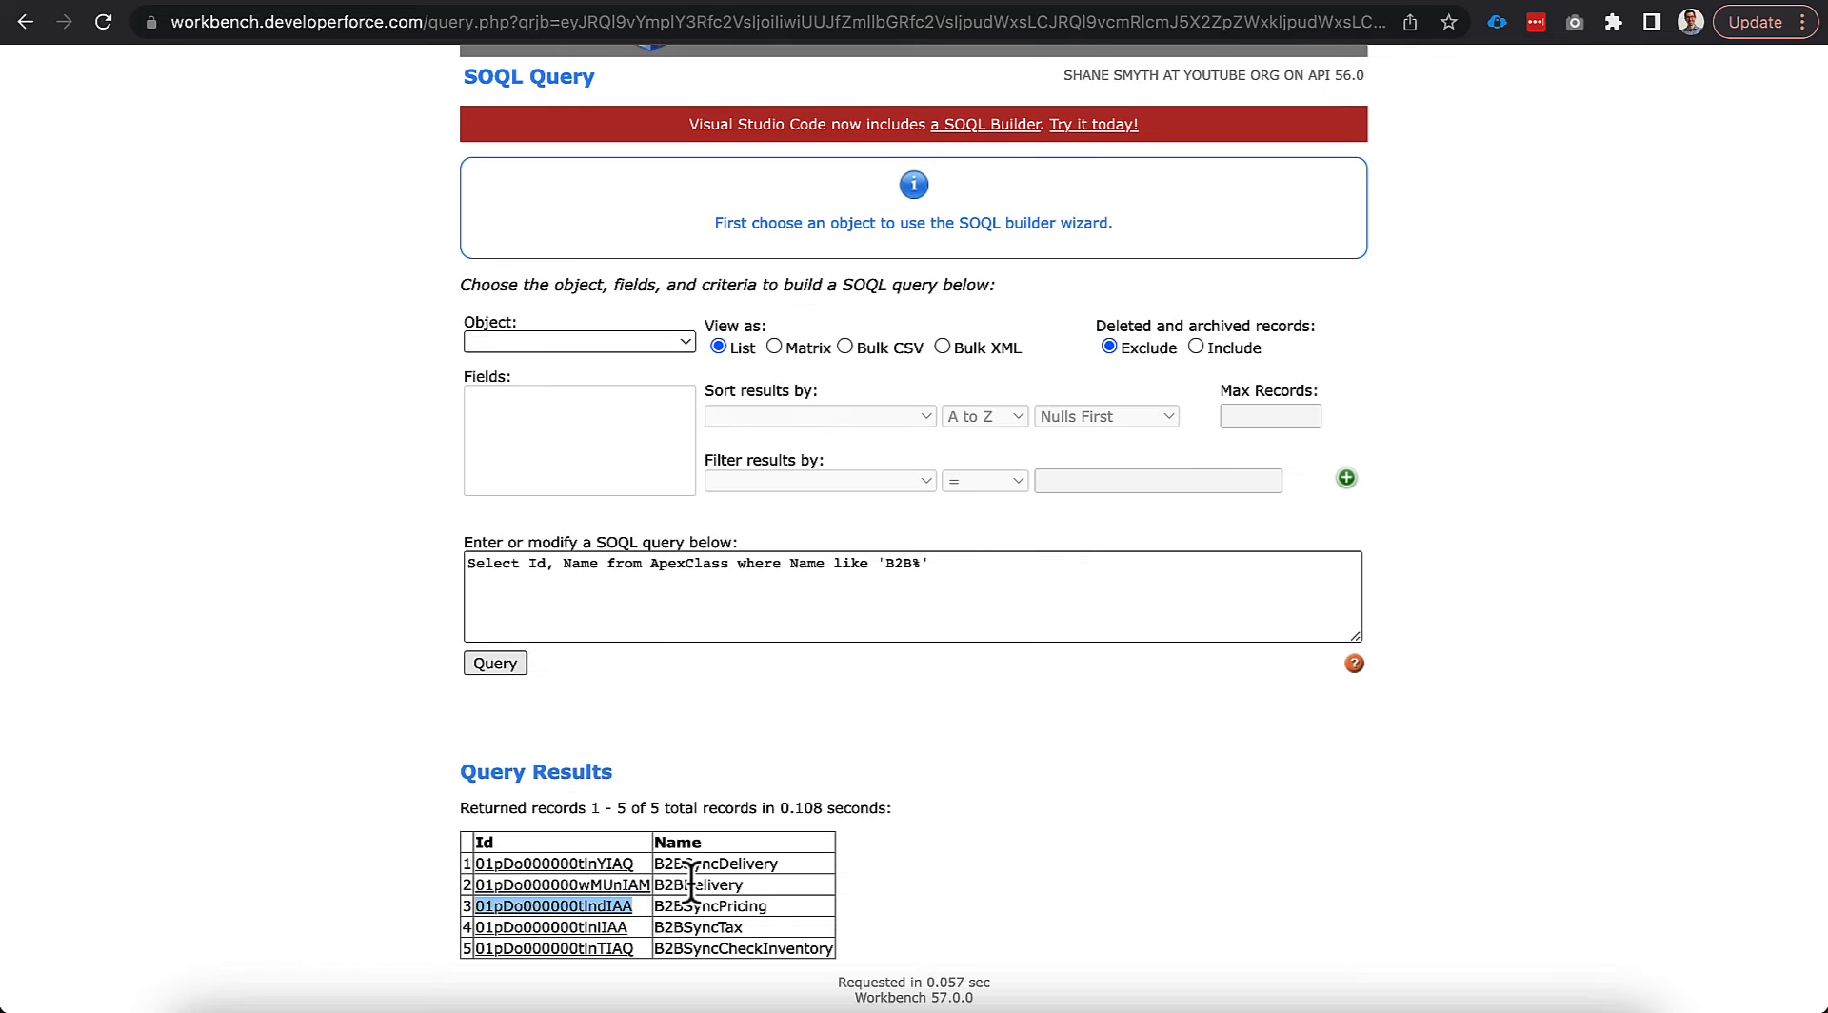
pyautogui.moveTo(476, 926)
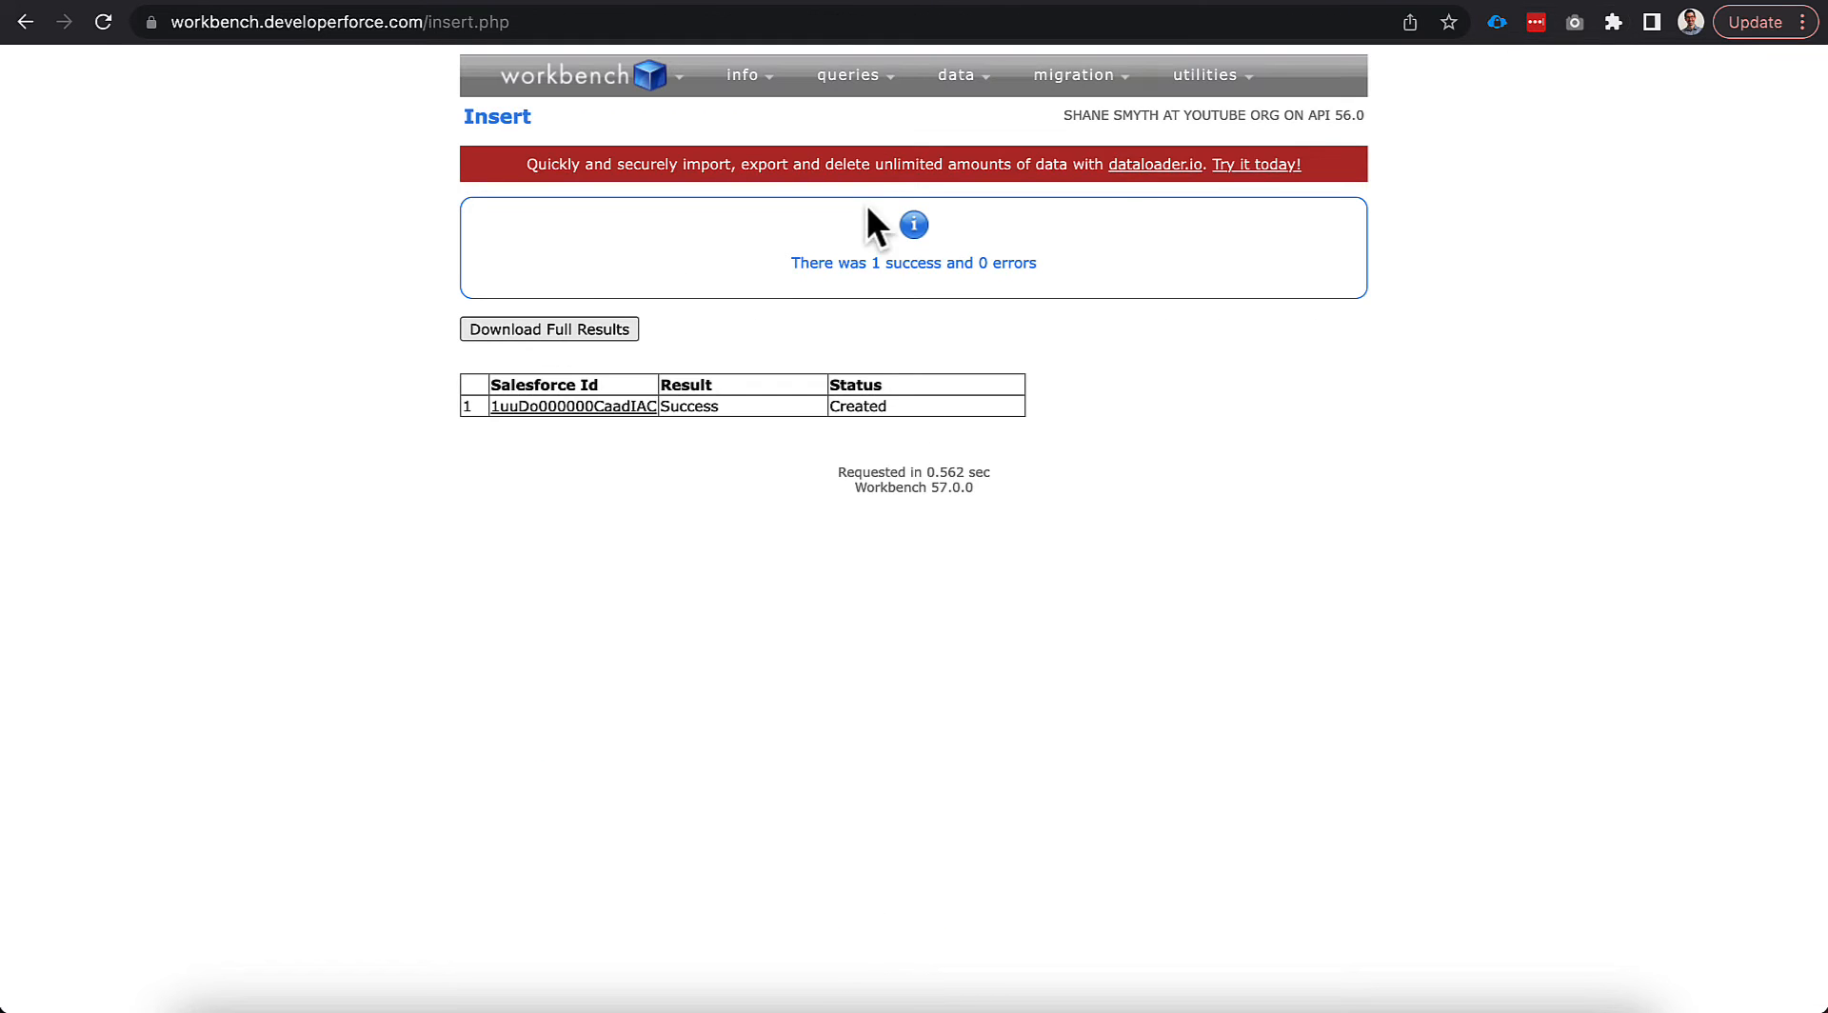
# Start a new Workbench record insert with the B2BSyncTax class Id as provider and provider type Tax.
pyautogui.moveTo(956, 77)
pyautogui.click(938, 118)
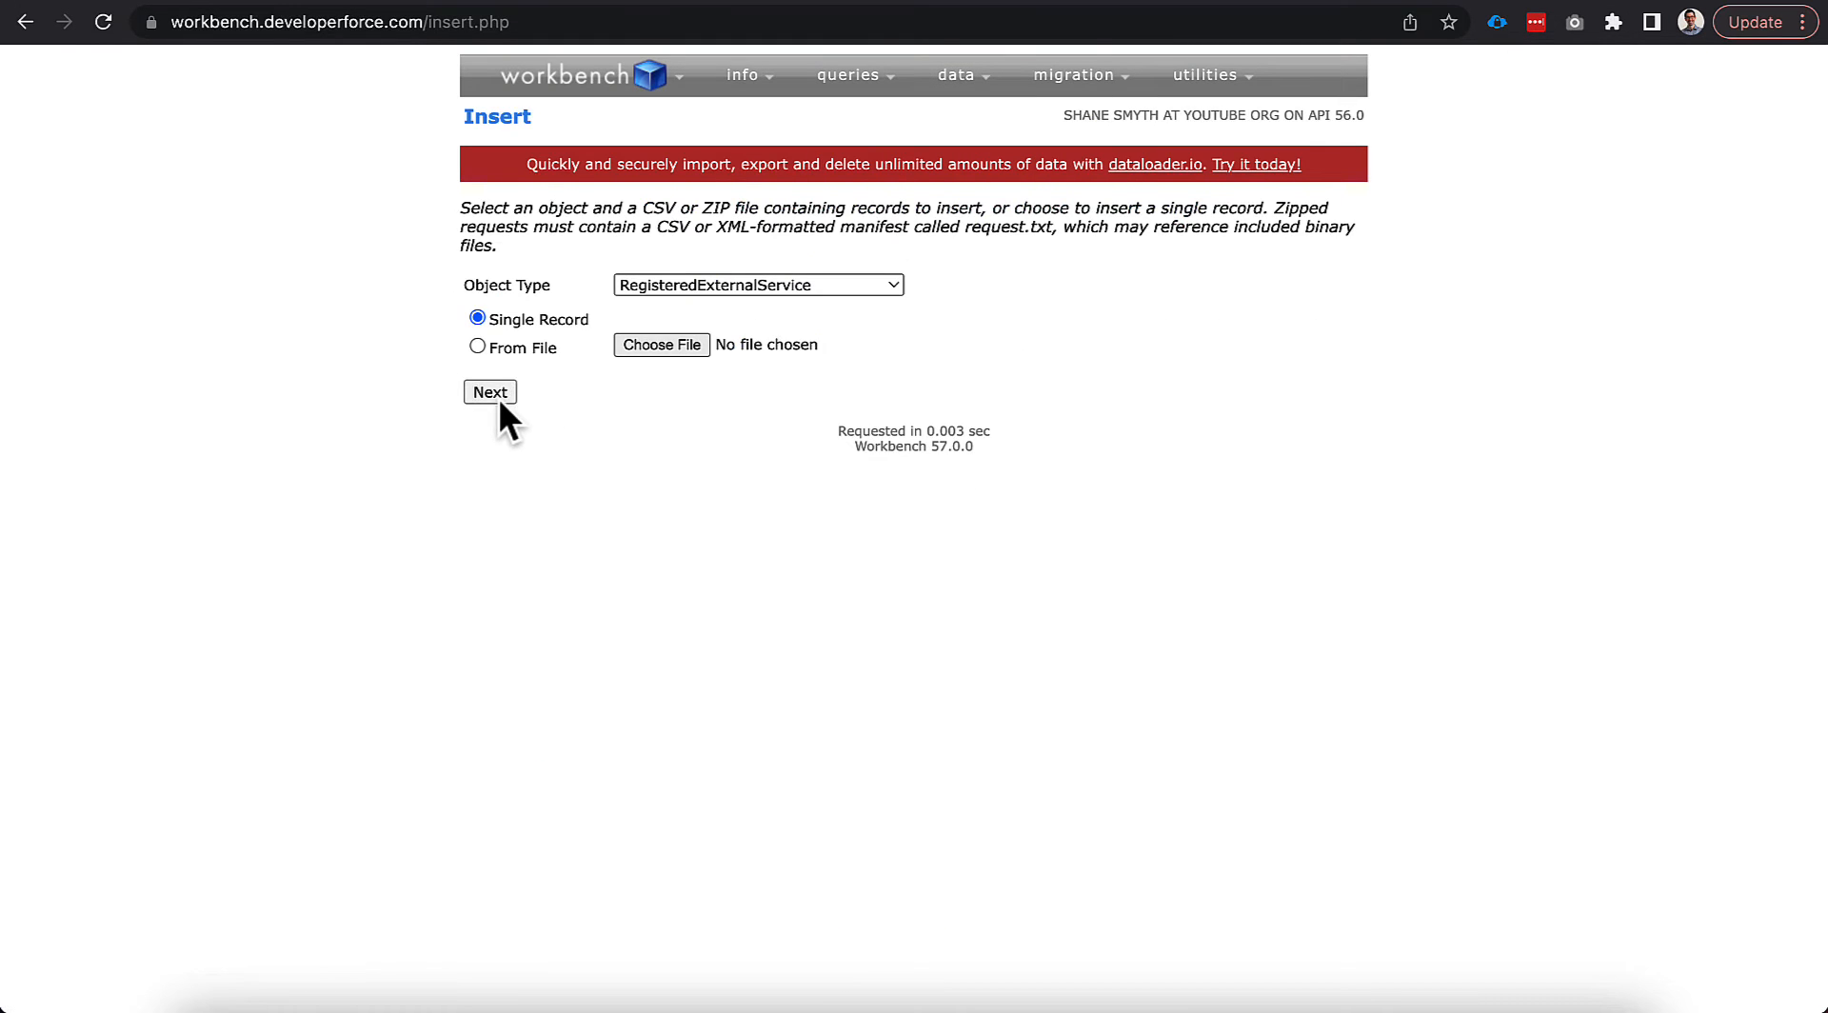
pyautogui.click(490, 393)
pyautogui.click(784, 386)
pyautogui.hotkey('ctrl', 'v')
pyautogui.click(784, 412)
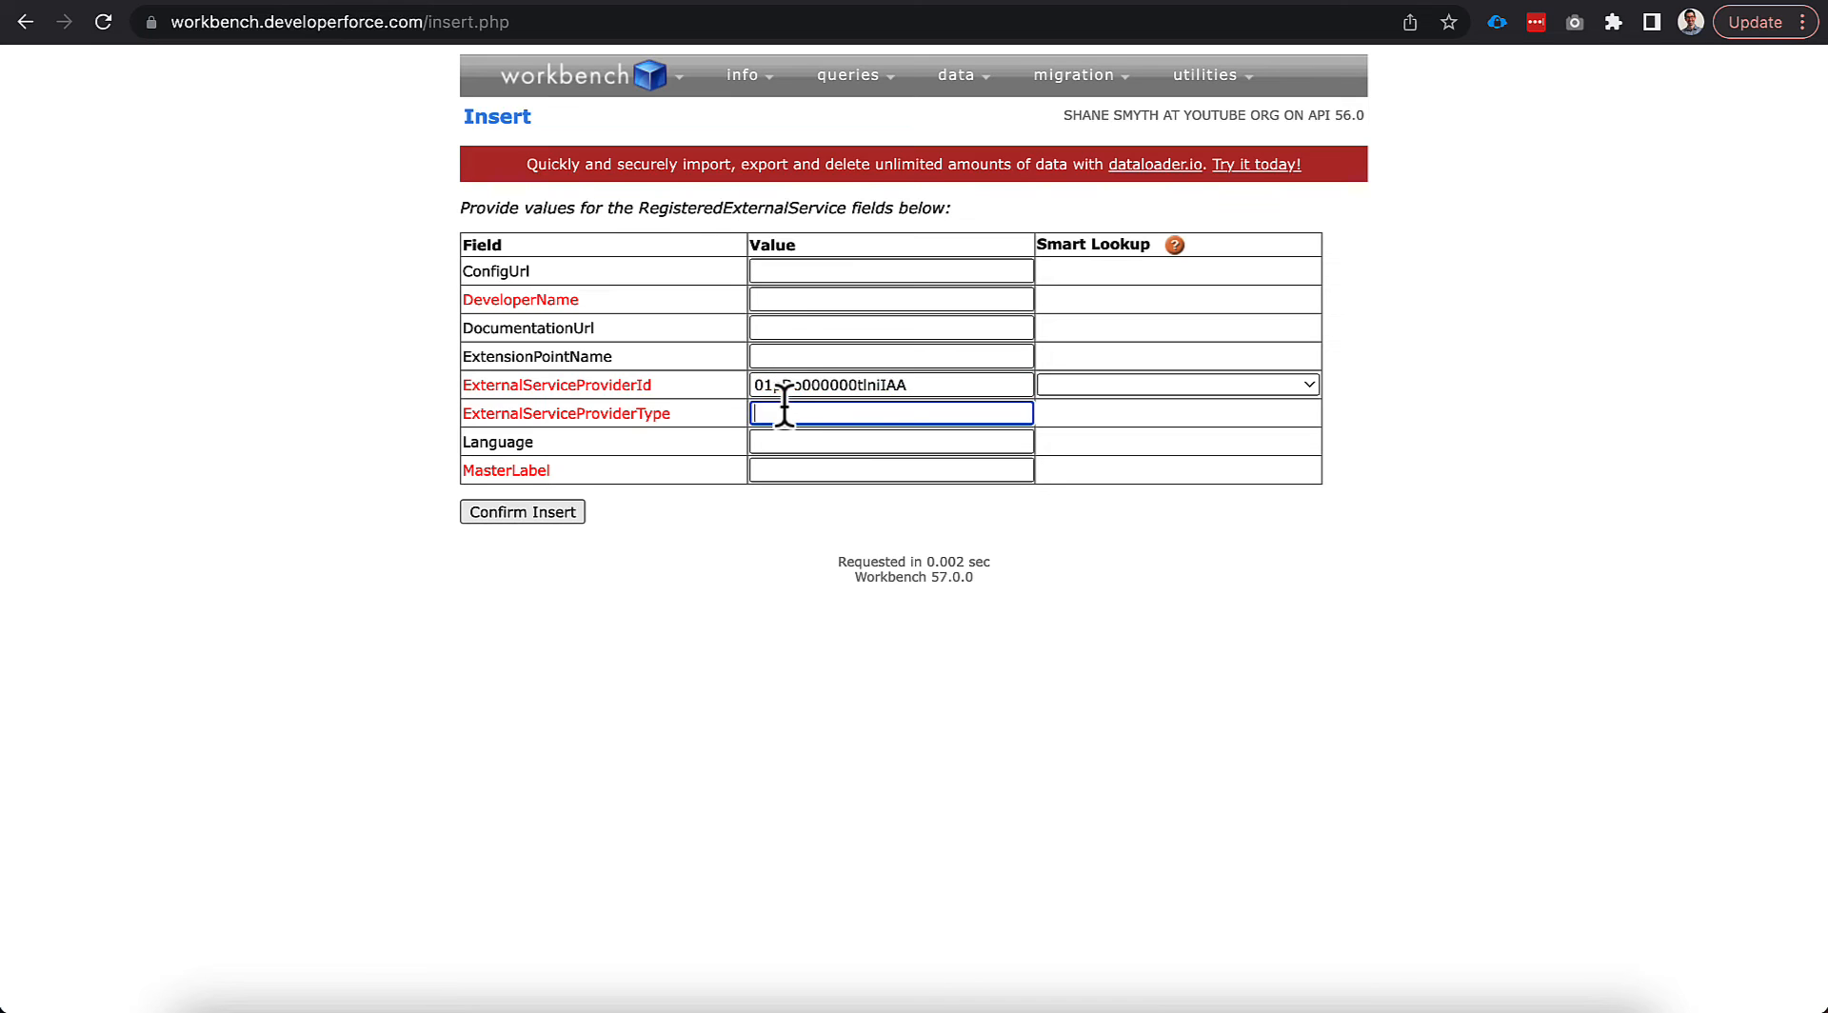
pyautogui.write('Tax')
# Enter developer name LWR_Tax and master label LWR Tax, then confirm the insert.
pyautogui.click(775, 298)
pyautogui.write('LWR')
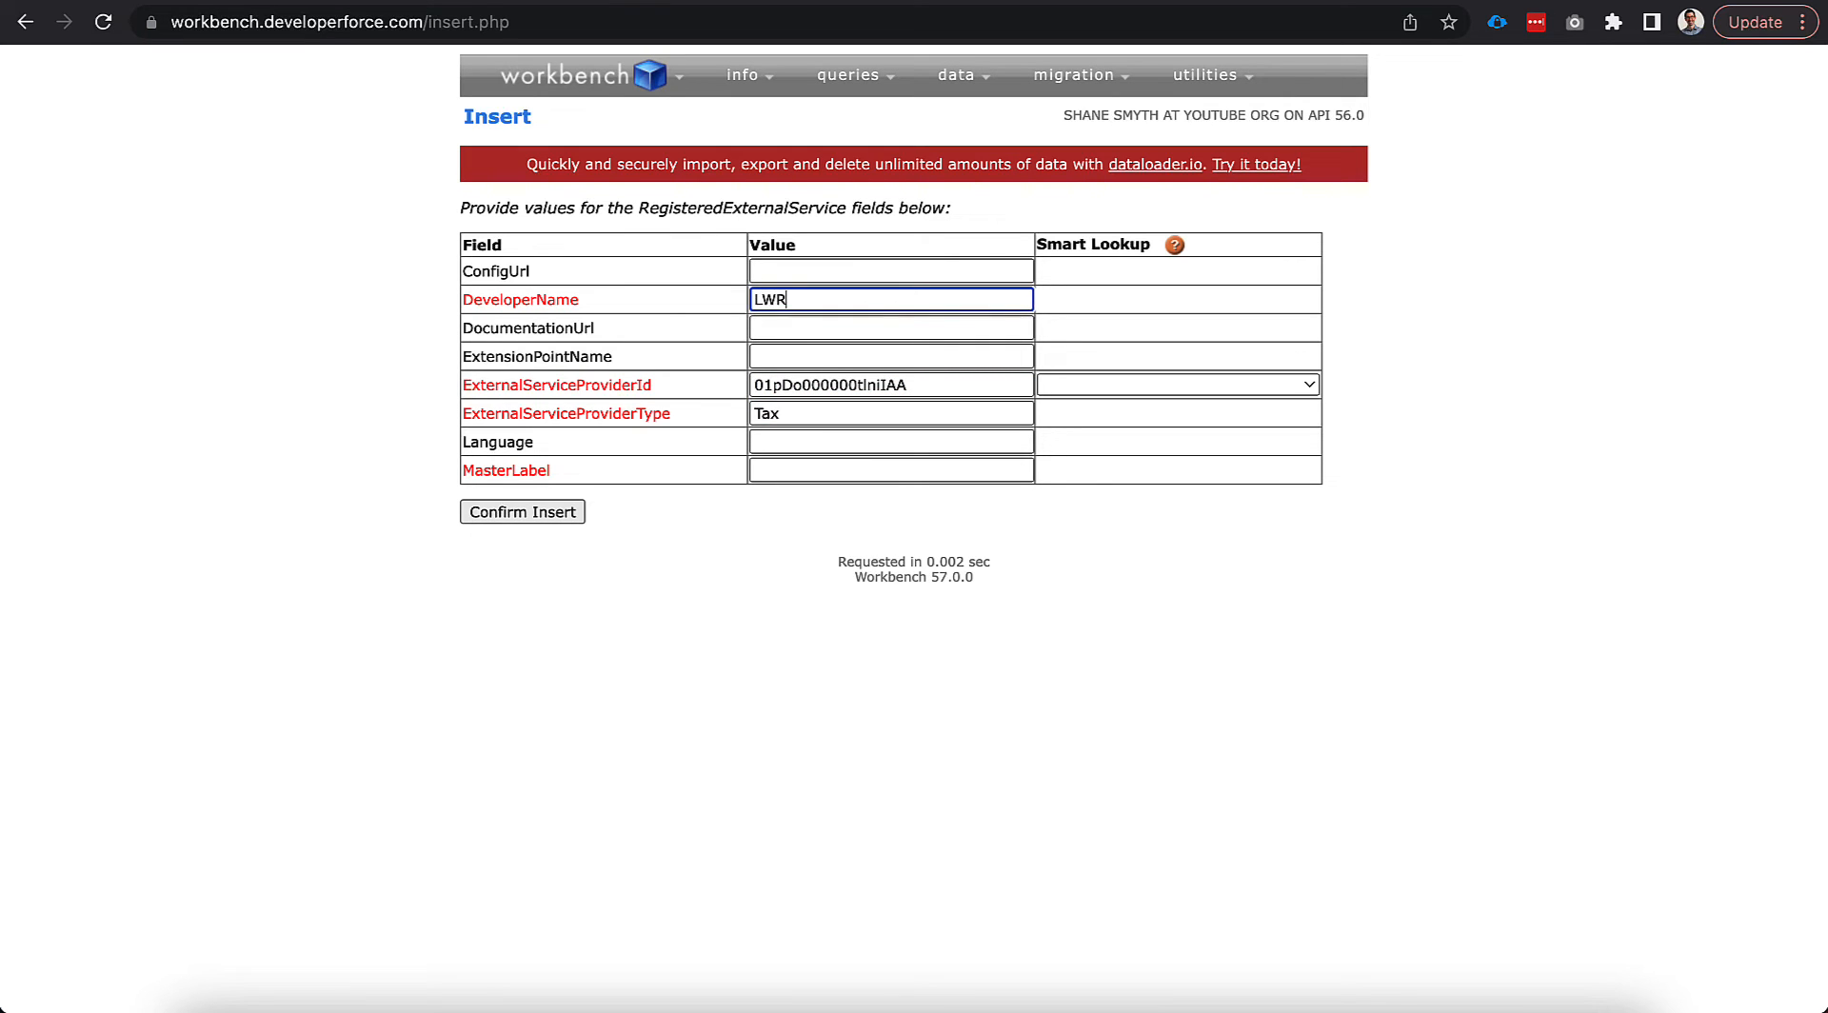
pyautogui.write('_TA')
pyautogui.write('a')
pyautogui.press('BackSpace')
pyautogui.press('BackSpace')
pyautogui.write('ax')
pyautogui.click(784, 472)
pyautogui.write('LWR')
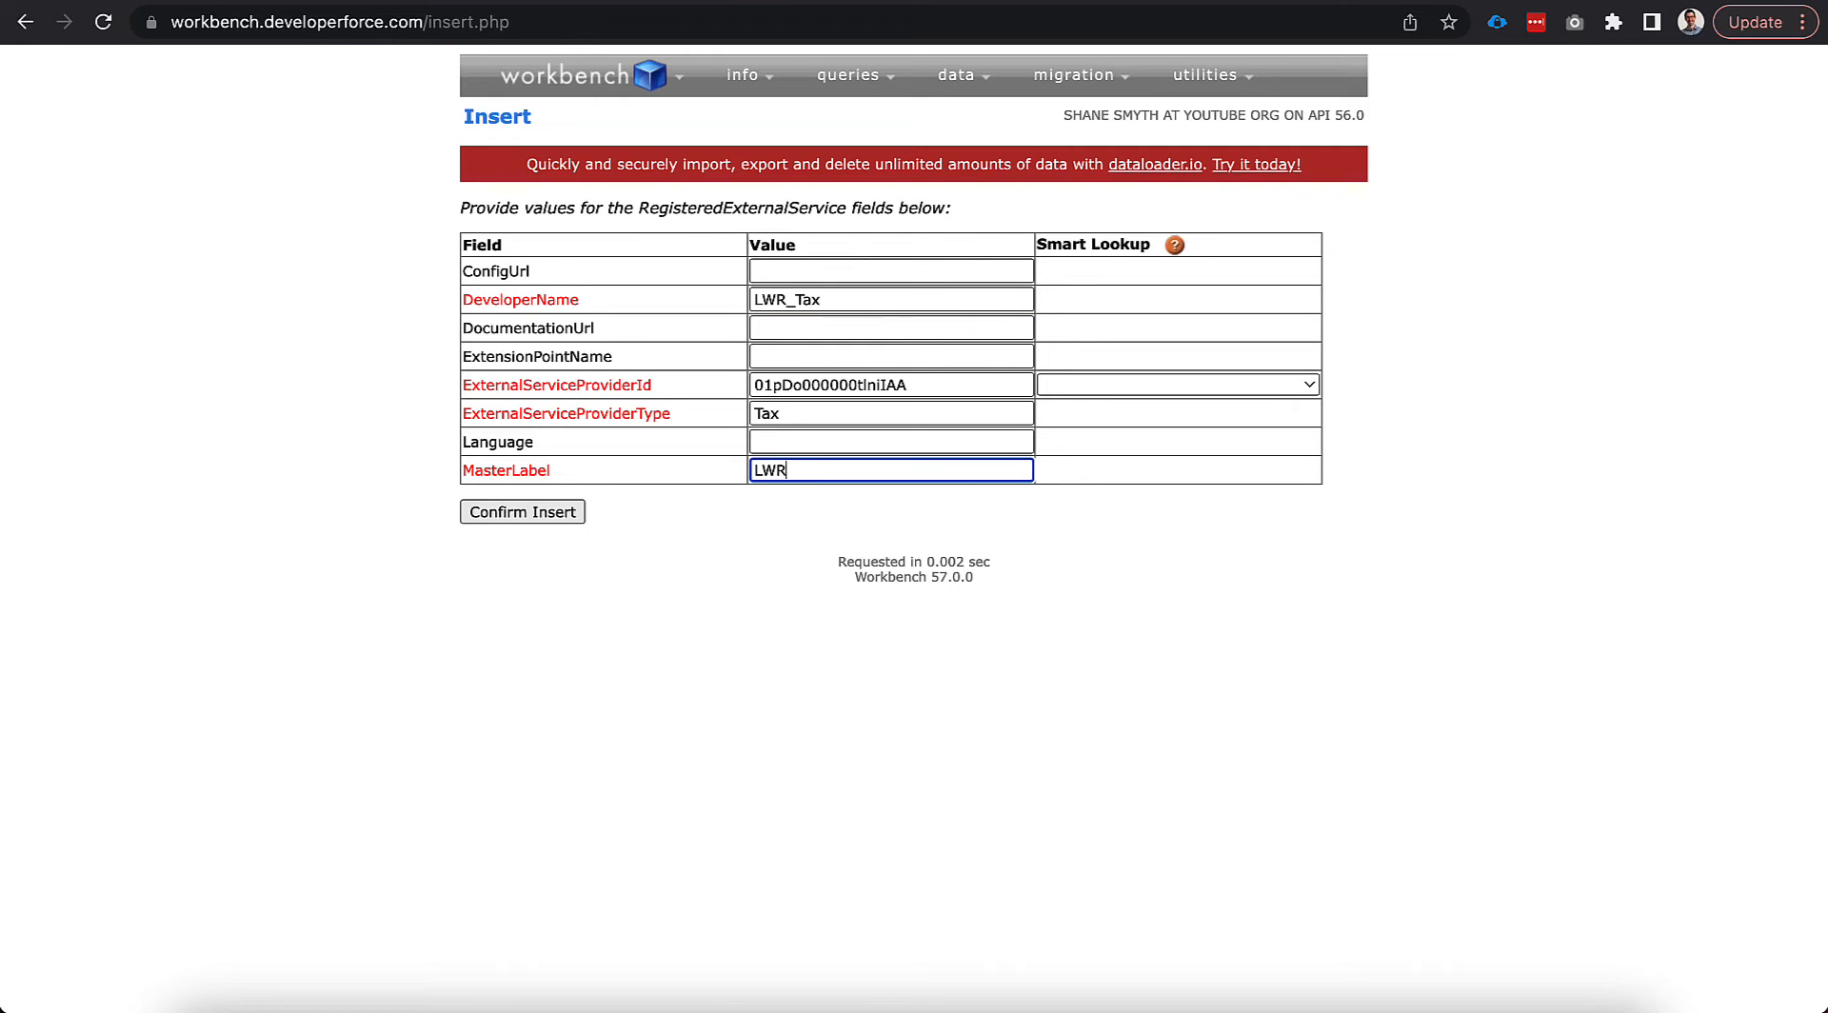
pyautogui.write(' Tax')
pyautogui.click(714, 528)
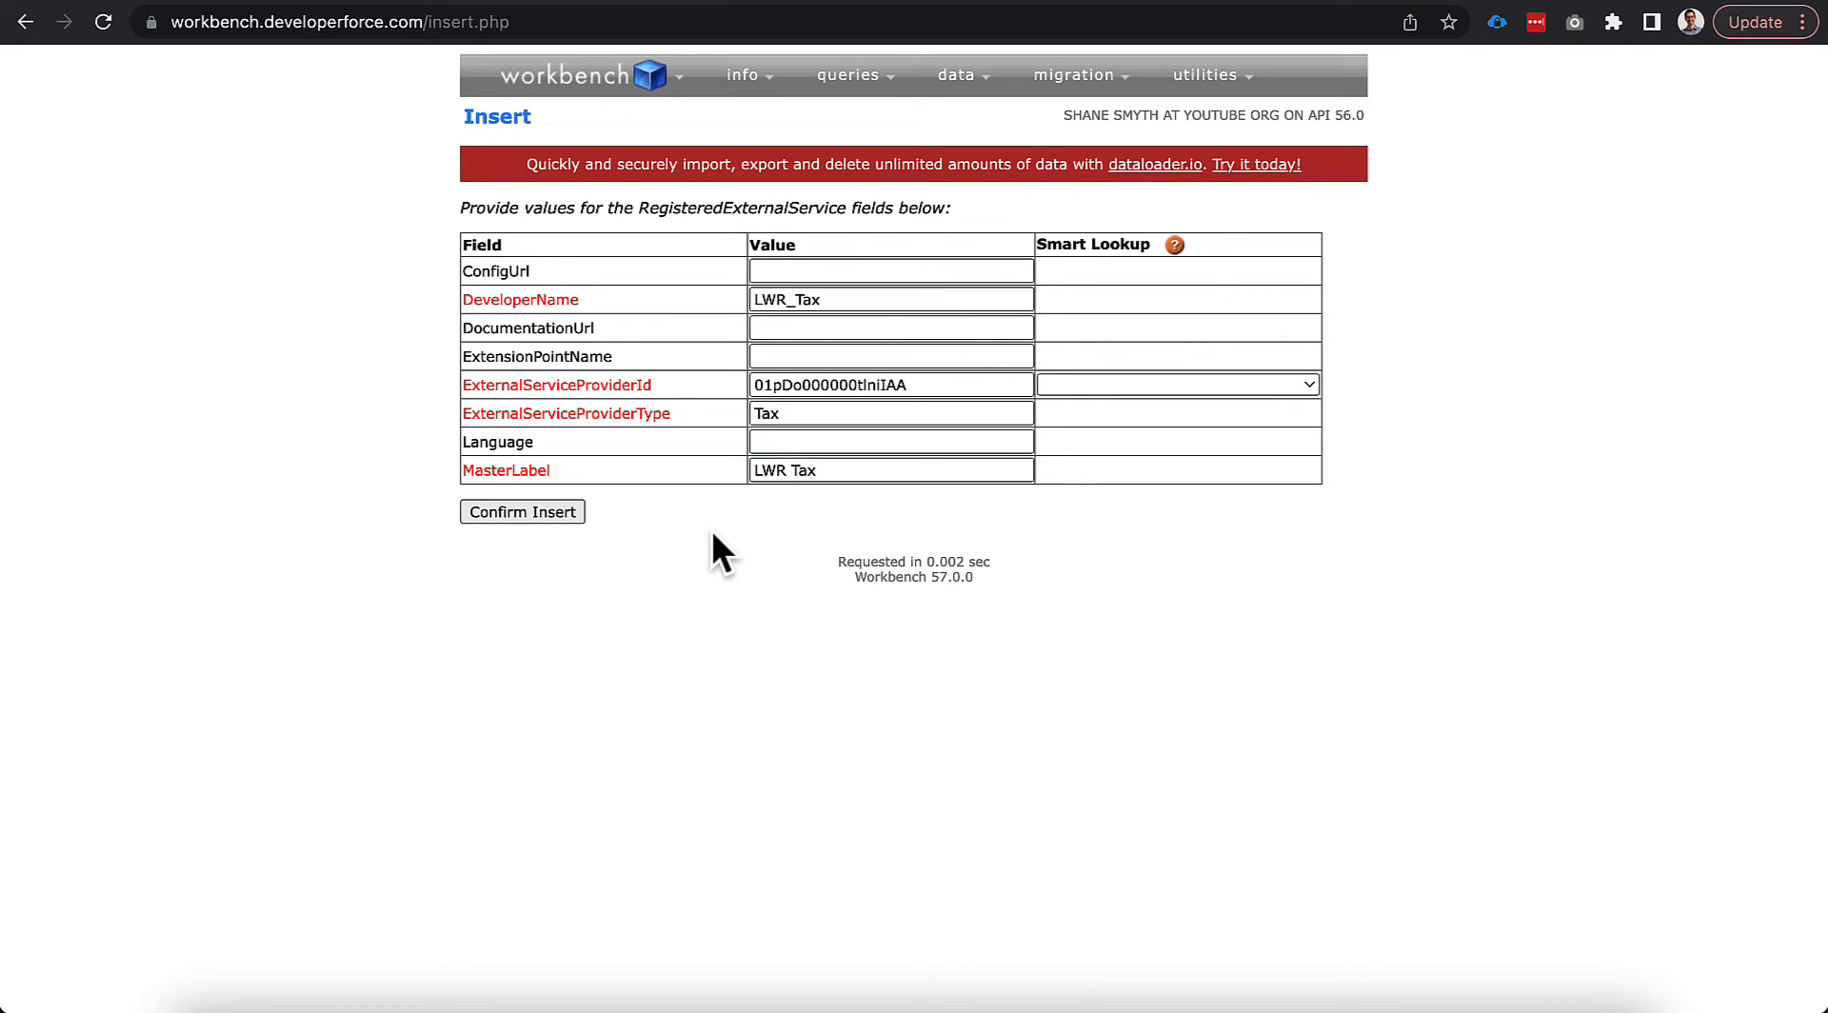
pyautogui.click(519, 512)
pyautogui.click(1318, 3)
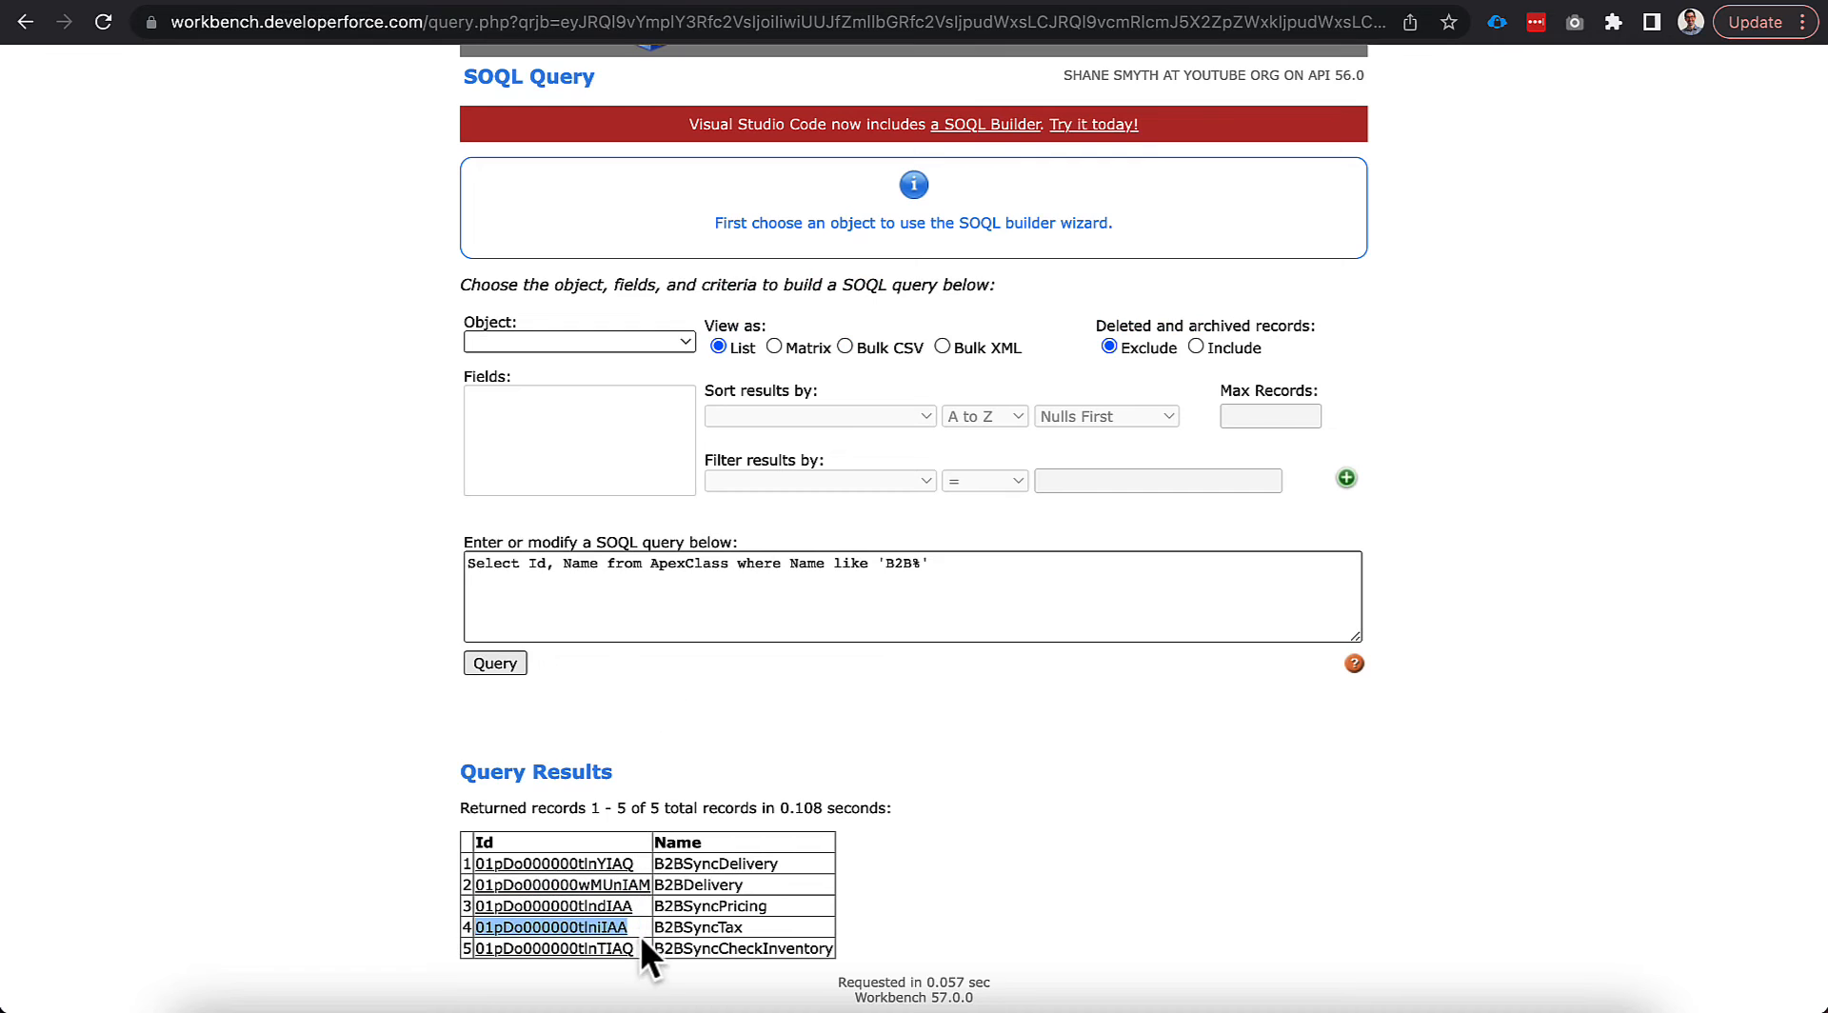
# Start another Workbench insert, pasting the B2BSyncCheckInventory class Id as provider.
pyautogui.moveTo(481, 949)
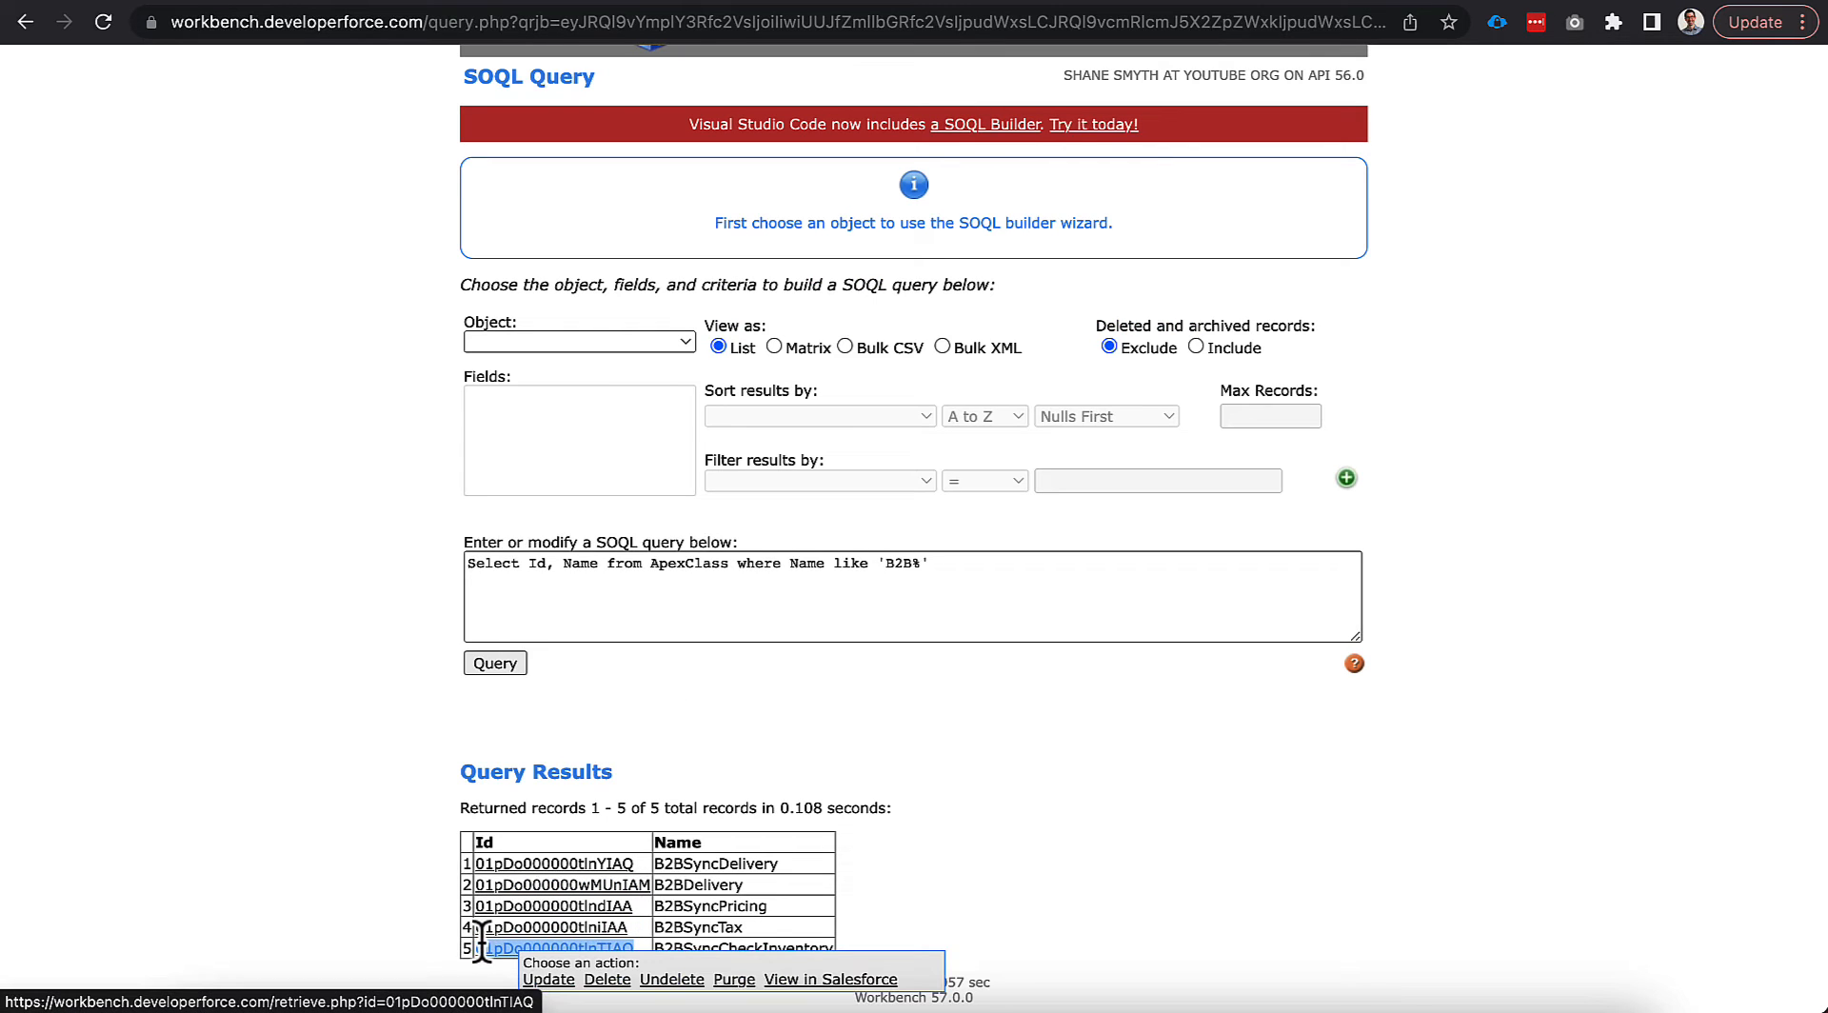
pyautogui.click(1556, 3)
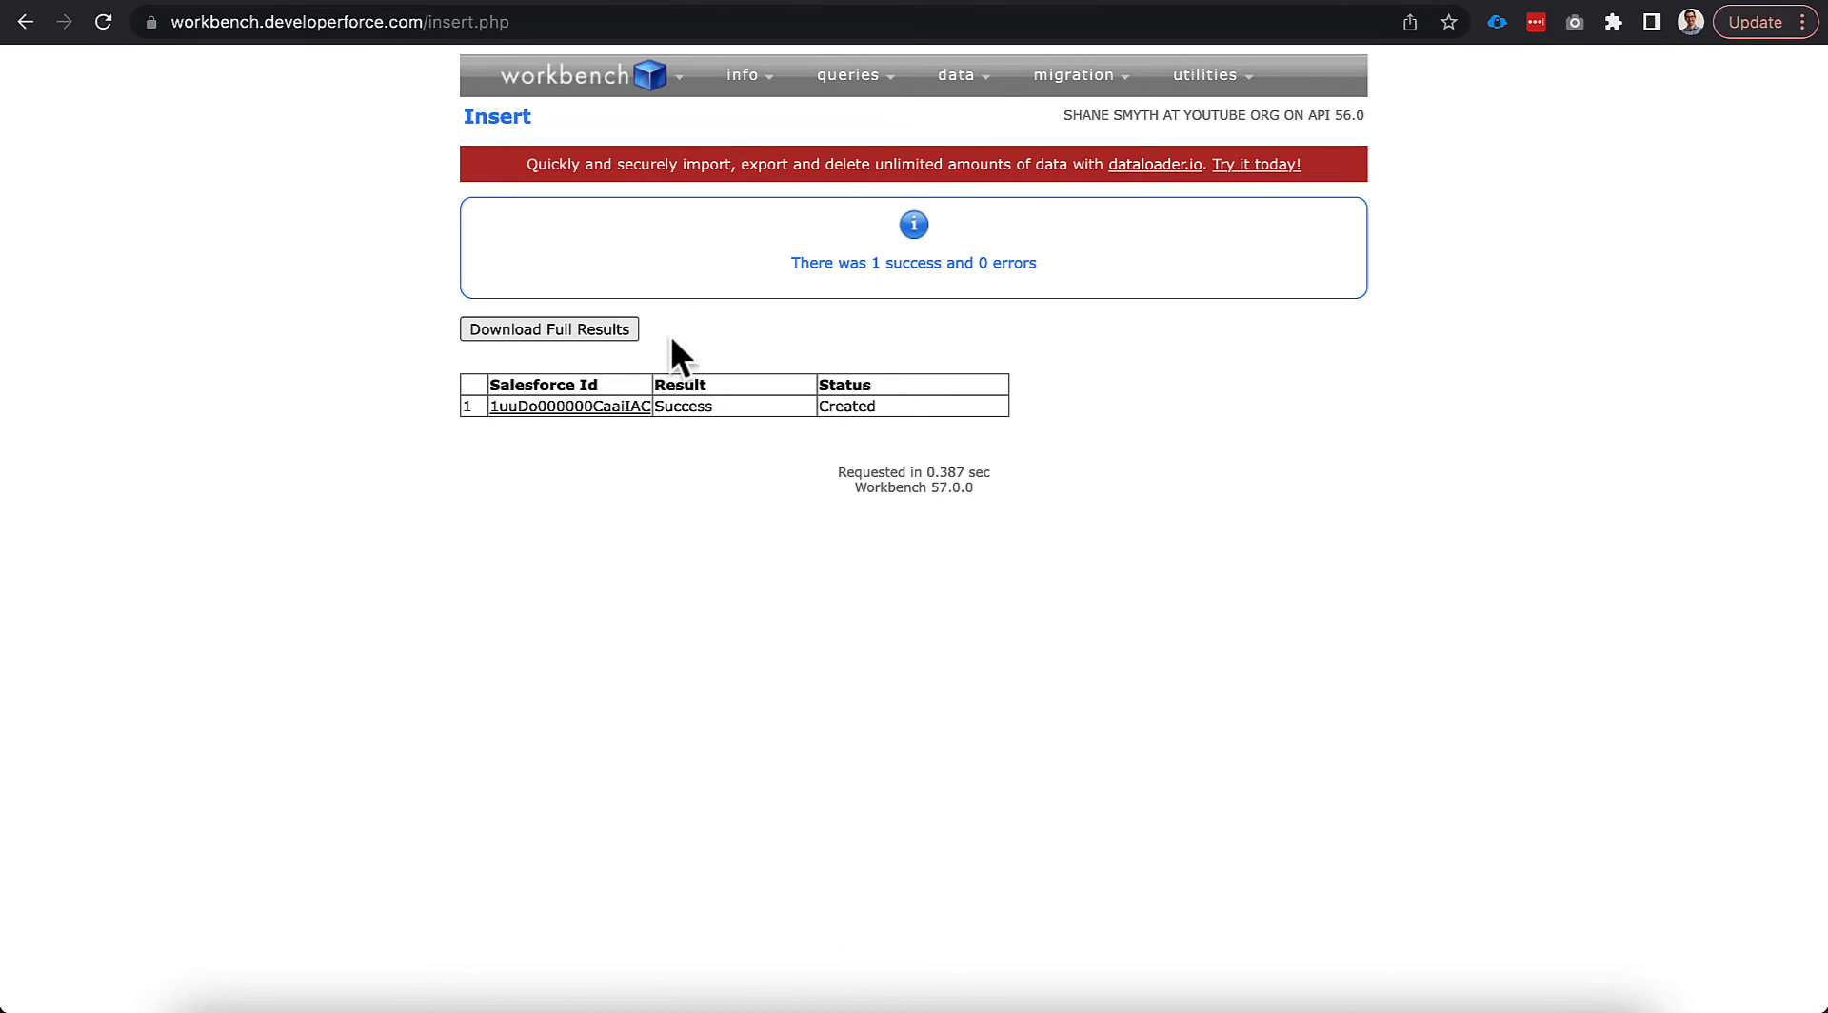
pyautogui.moveTo(982, 83)
pyautogui.click(948, 116)
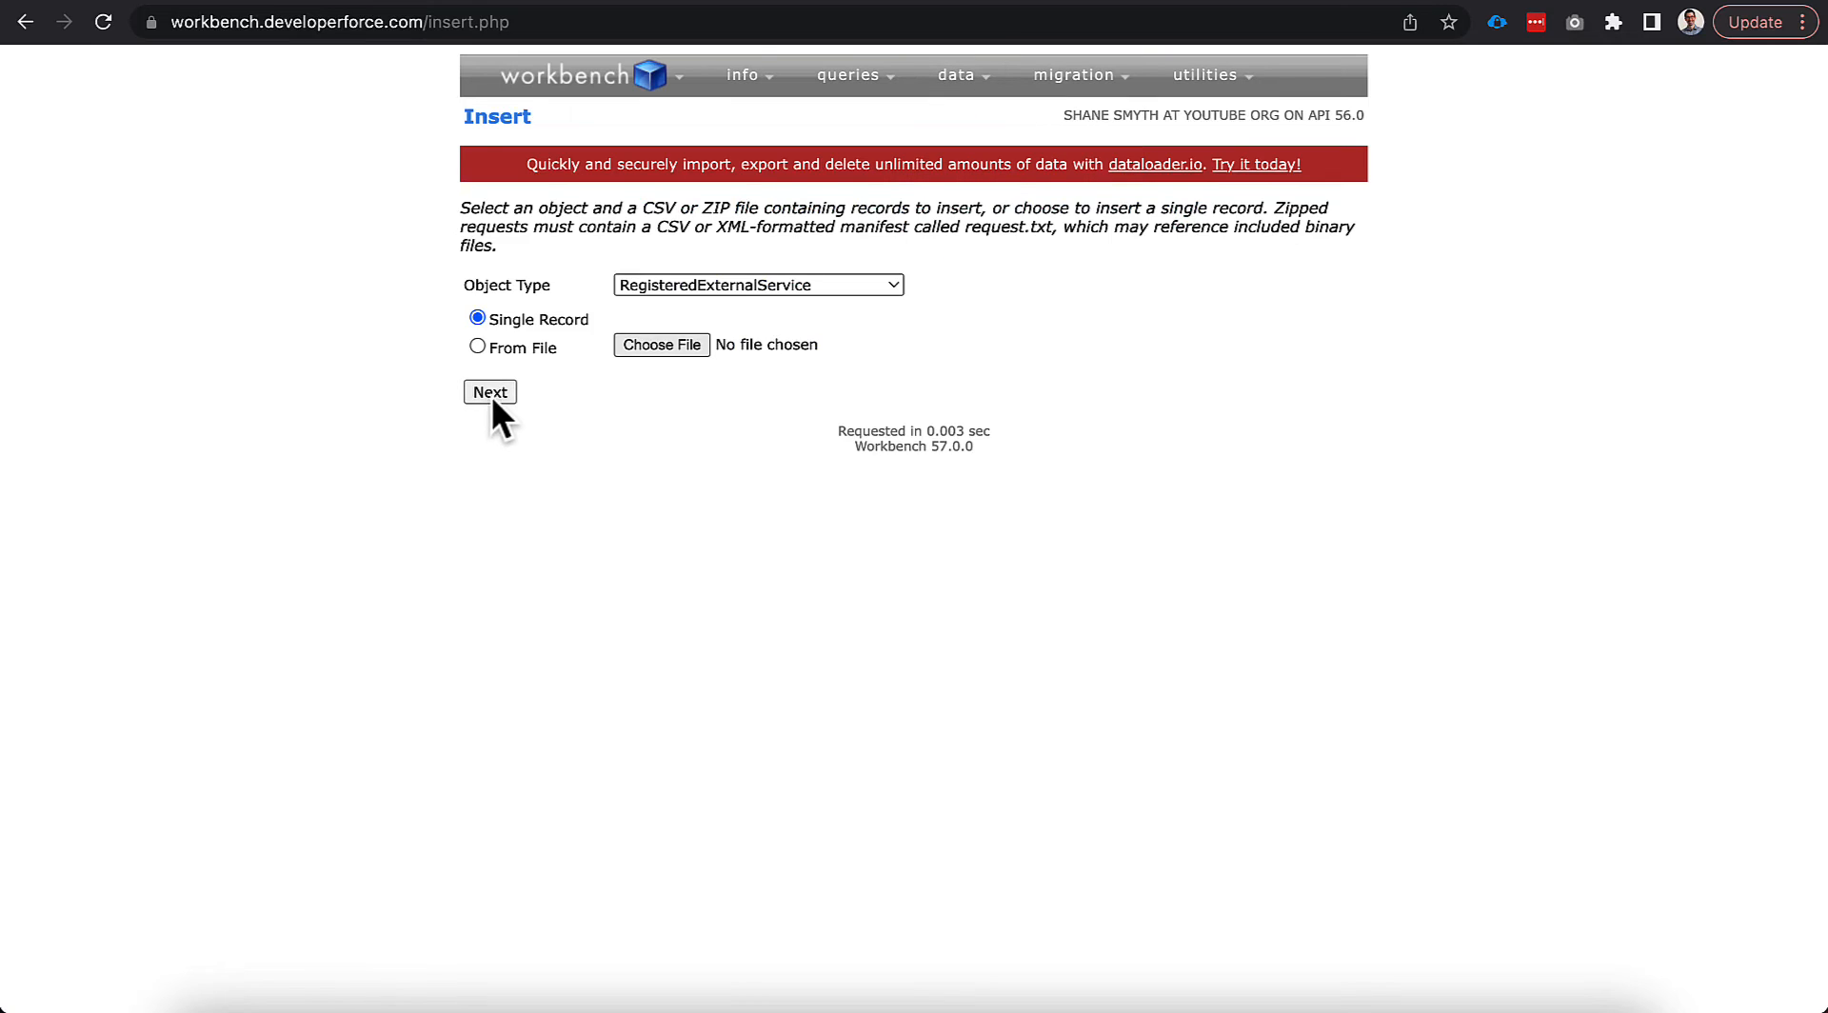
pyautogui.click(491, 392)
pyautogui.click(781, 385)
pyautogui.write('01pDo000000tlnTIAQ')
# Enter LWR_Inventory as the developer name.
pyautogui.click(777, 300)
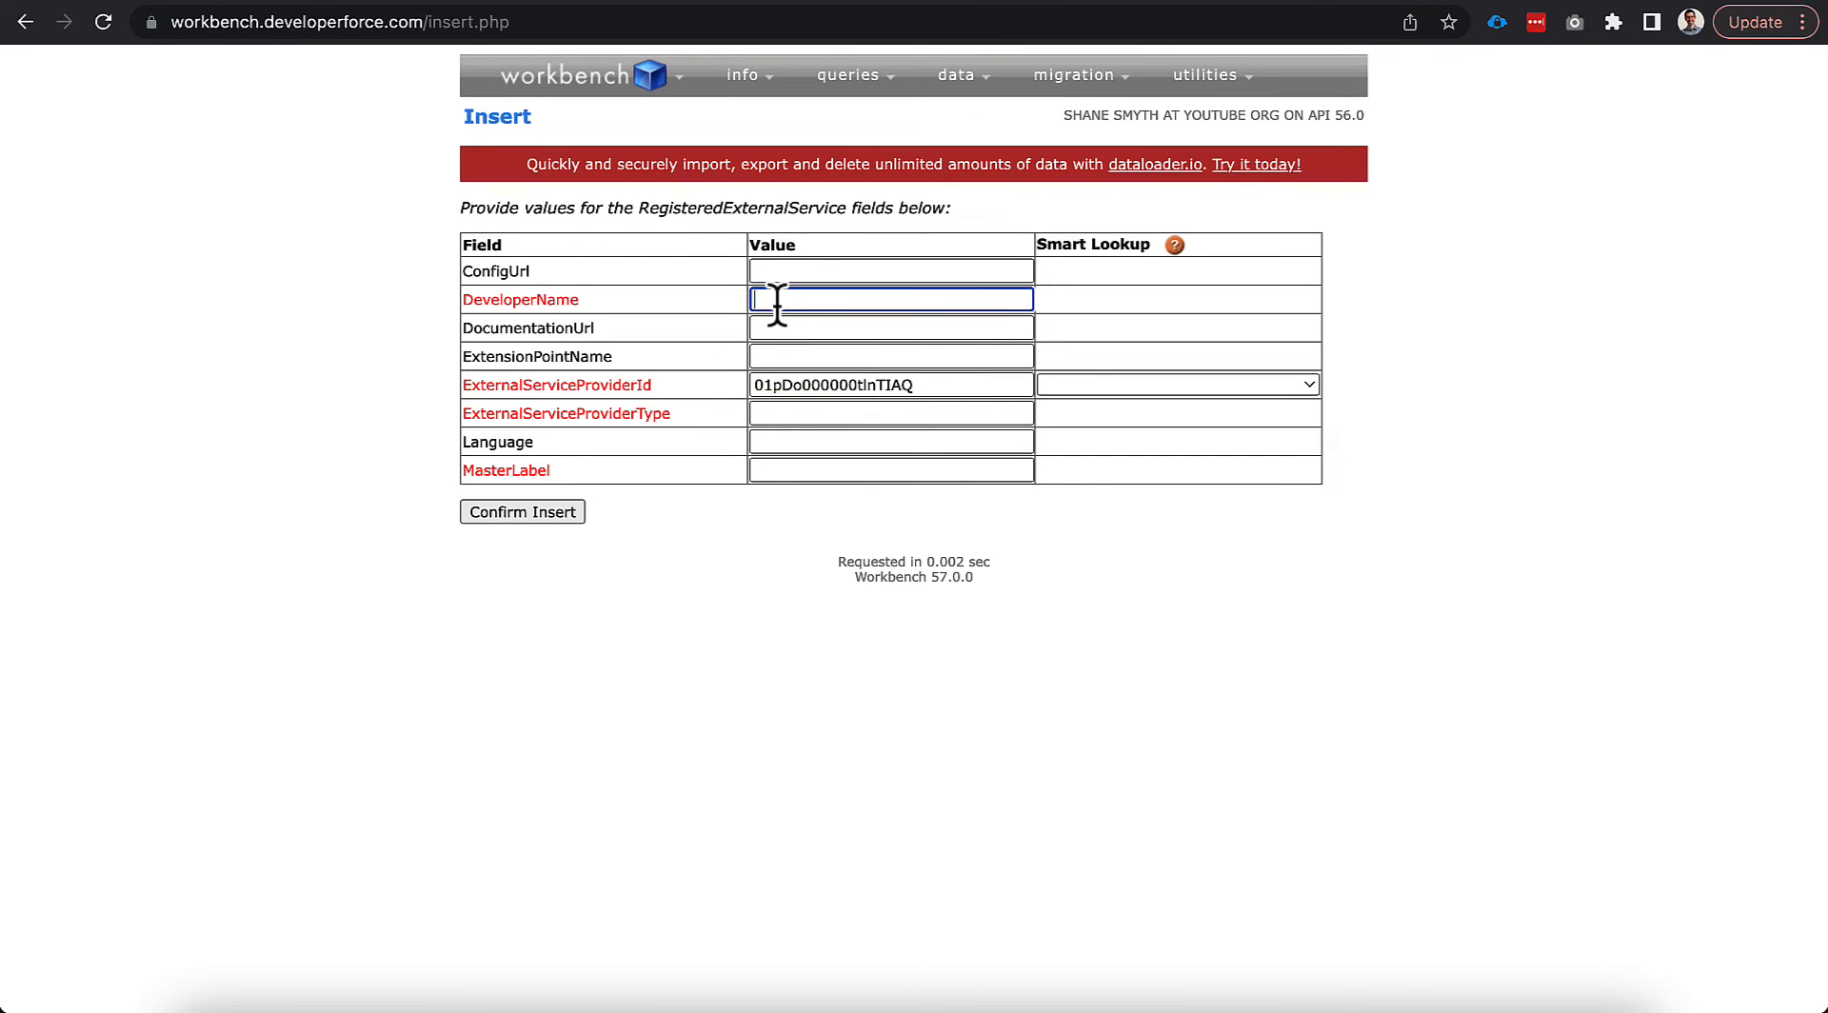
pyautogui.write('LWR_Inventory')
# Set provider type Inventory and master label LWR Inventory, then confirm the insert.
pyautogui.click(759, 414)
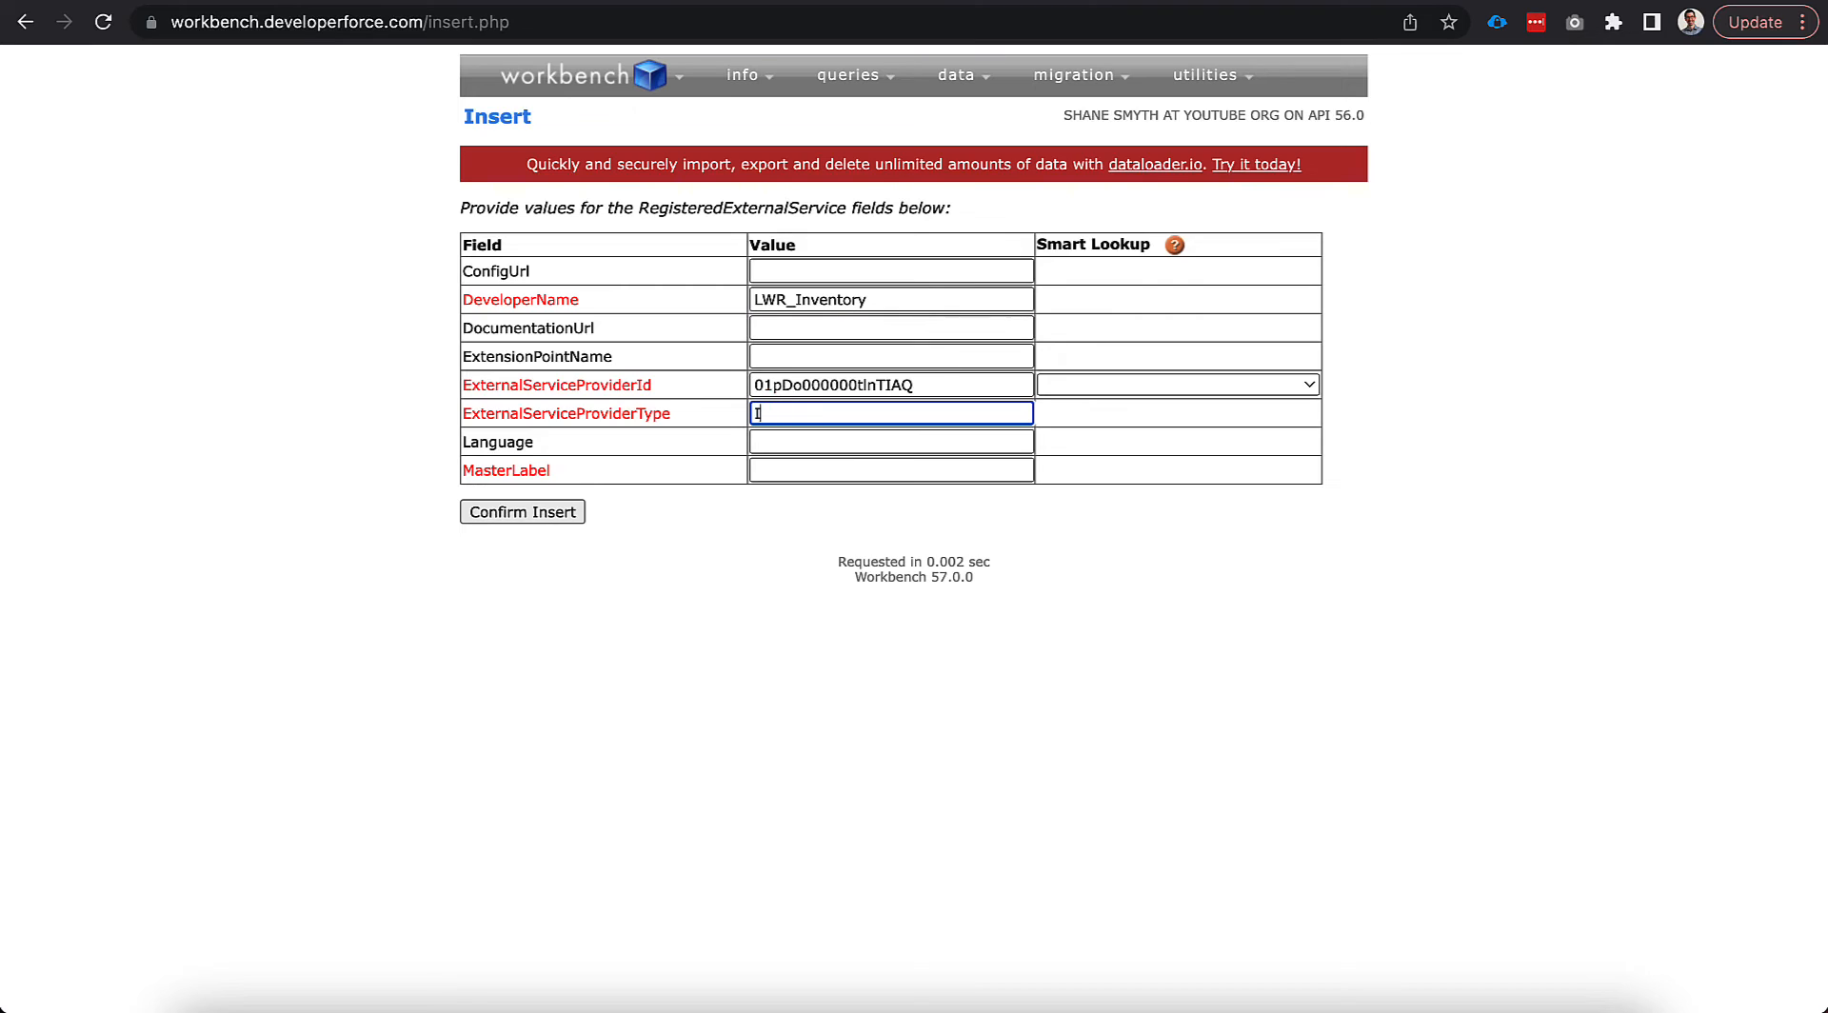
pyautogui.write('Ine')
pyautogui.press('BackSpace')
pyautogui.write('nventory')
pyautogui.click(771, 470)
pyautogui.write('LWR In')
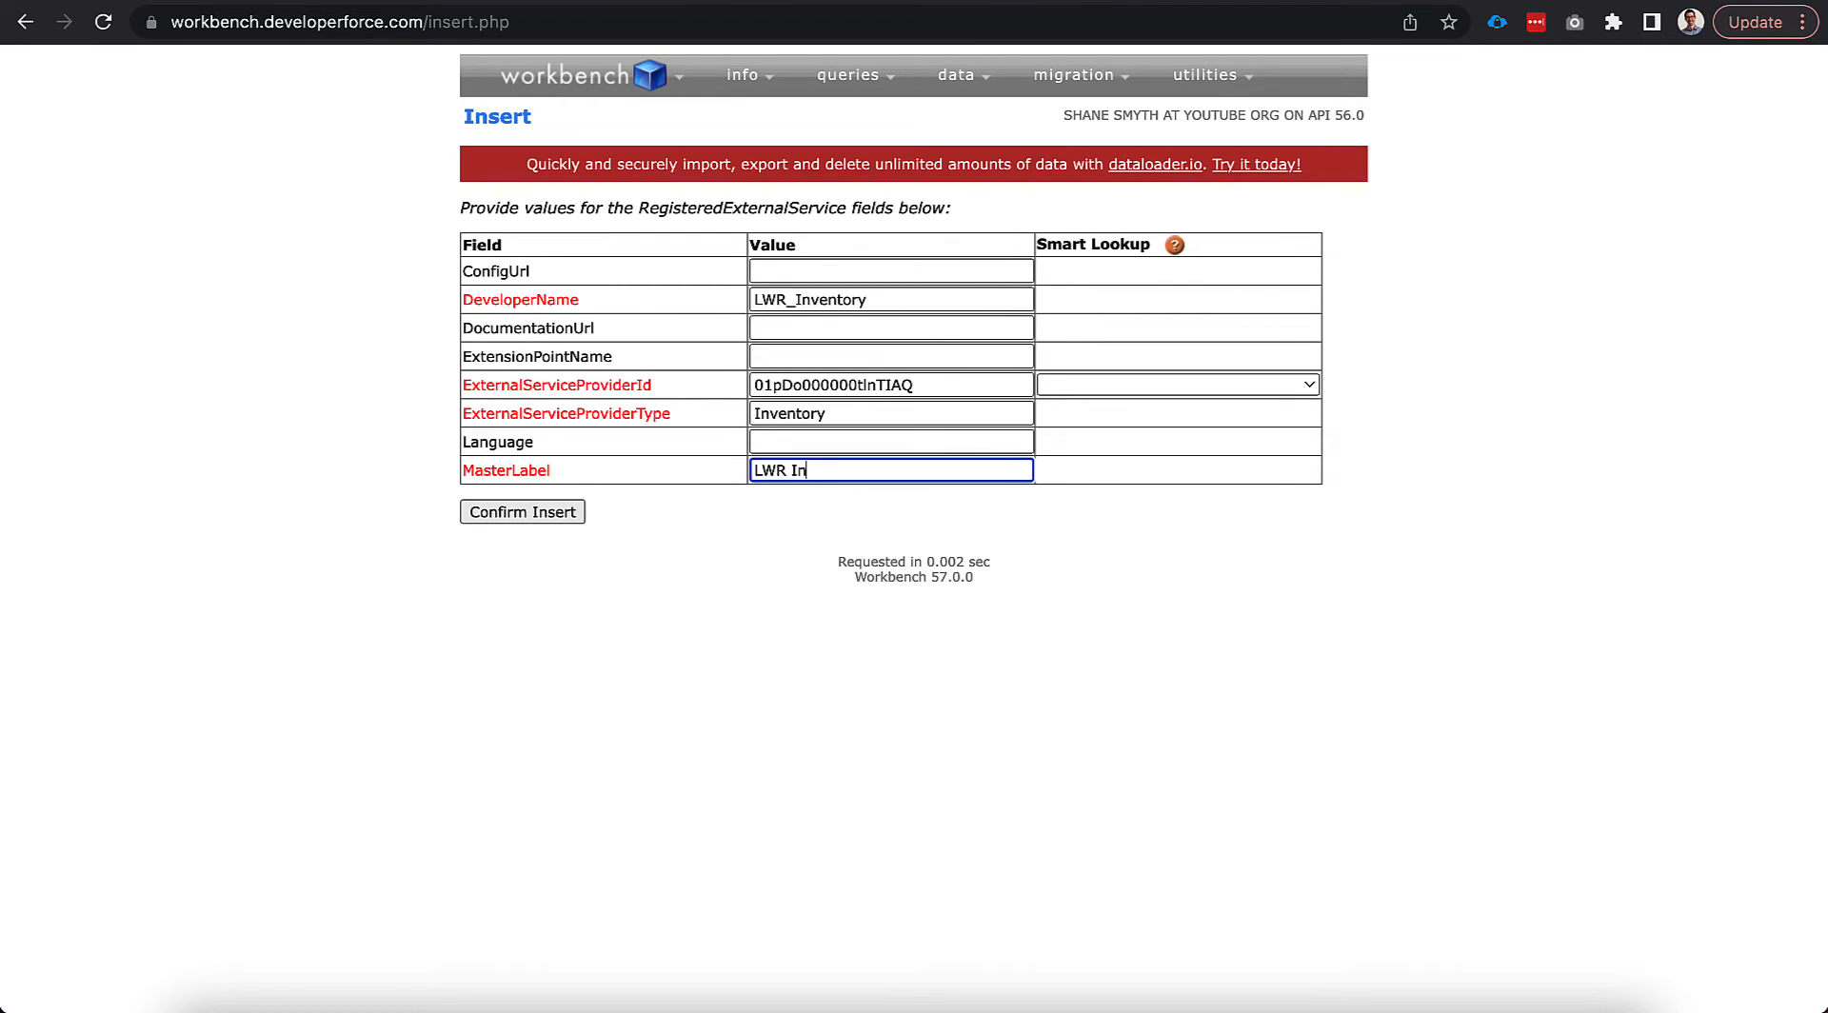
pyautogui.write('ventory')
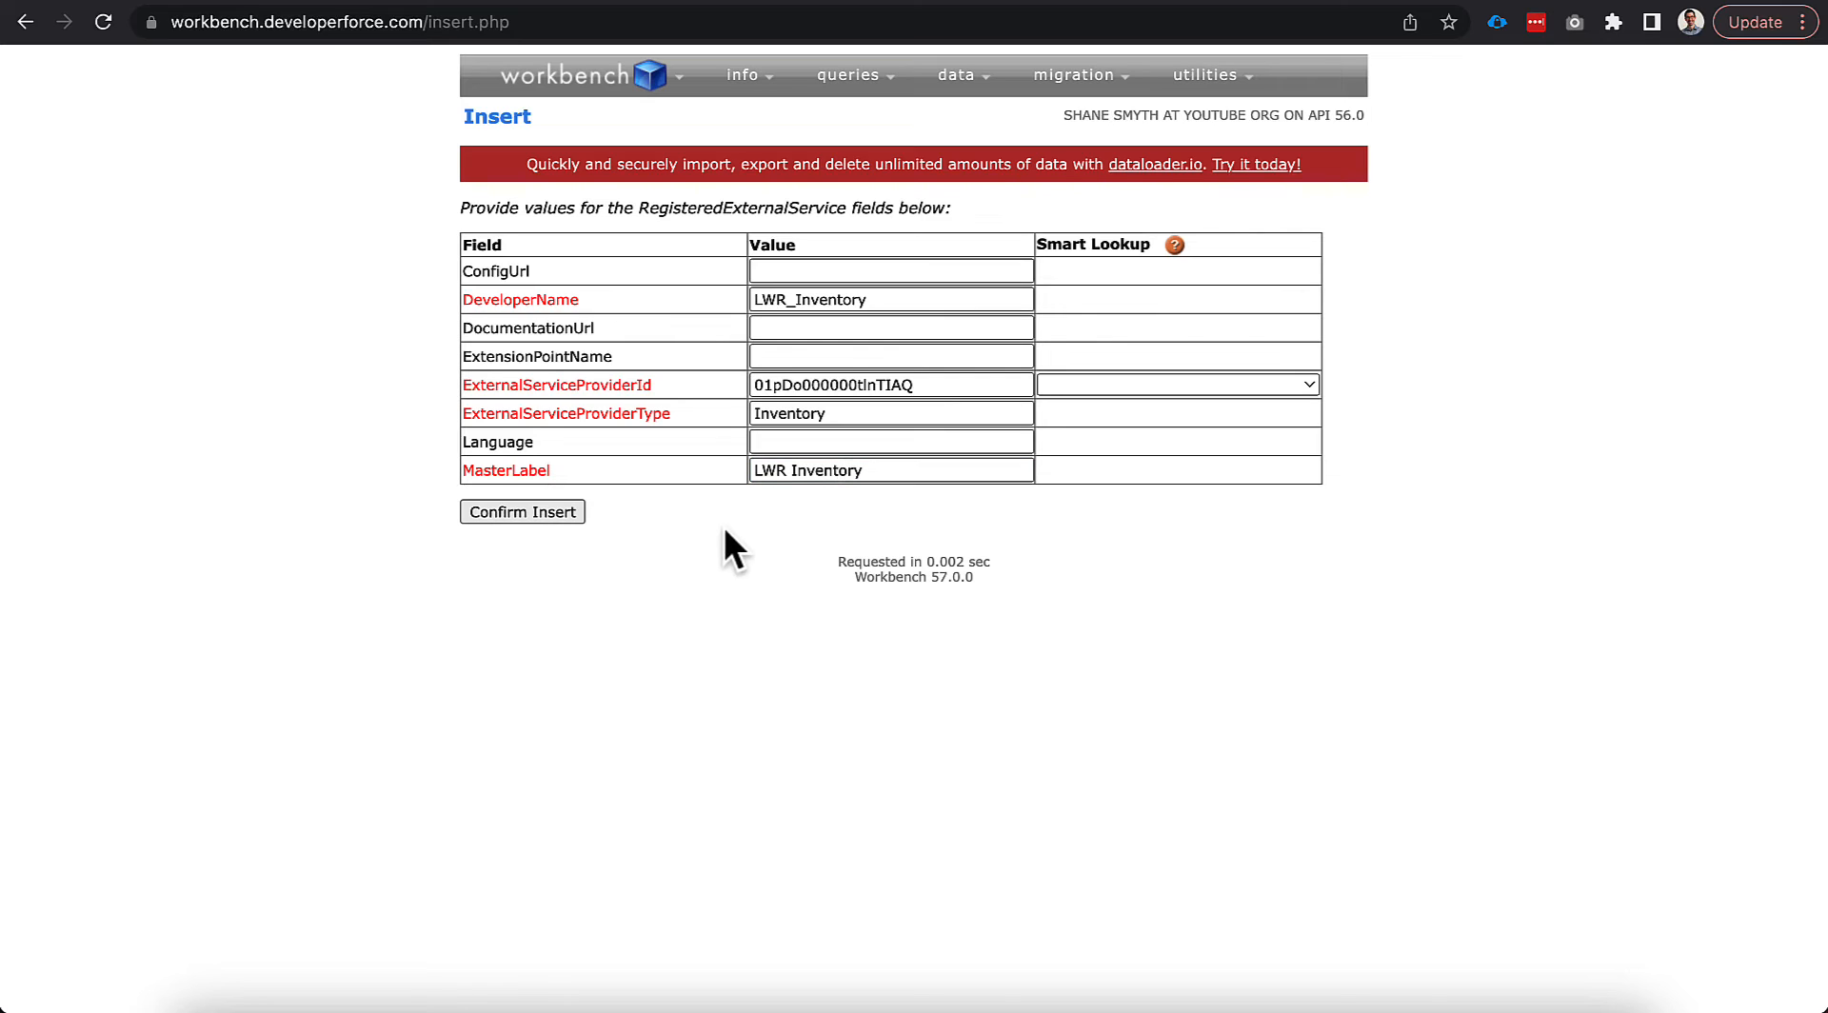
pyautogui.click(575, 506)
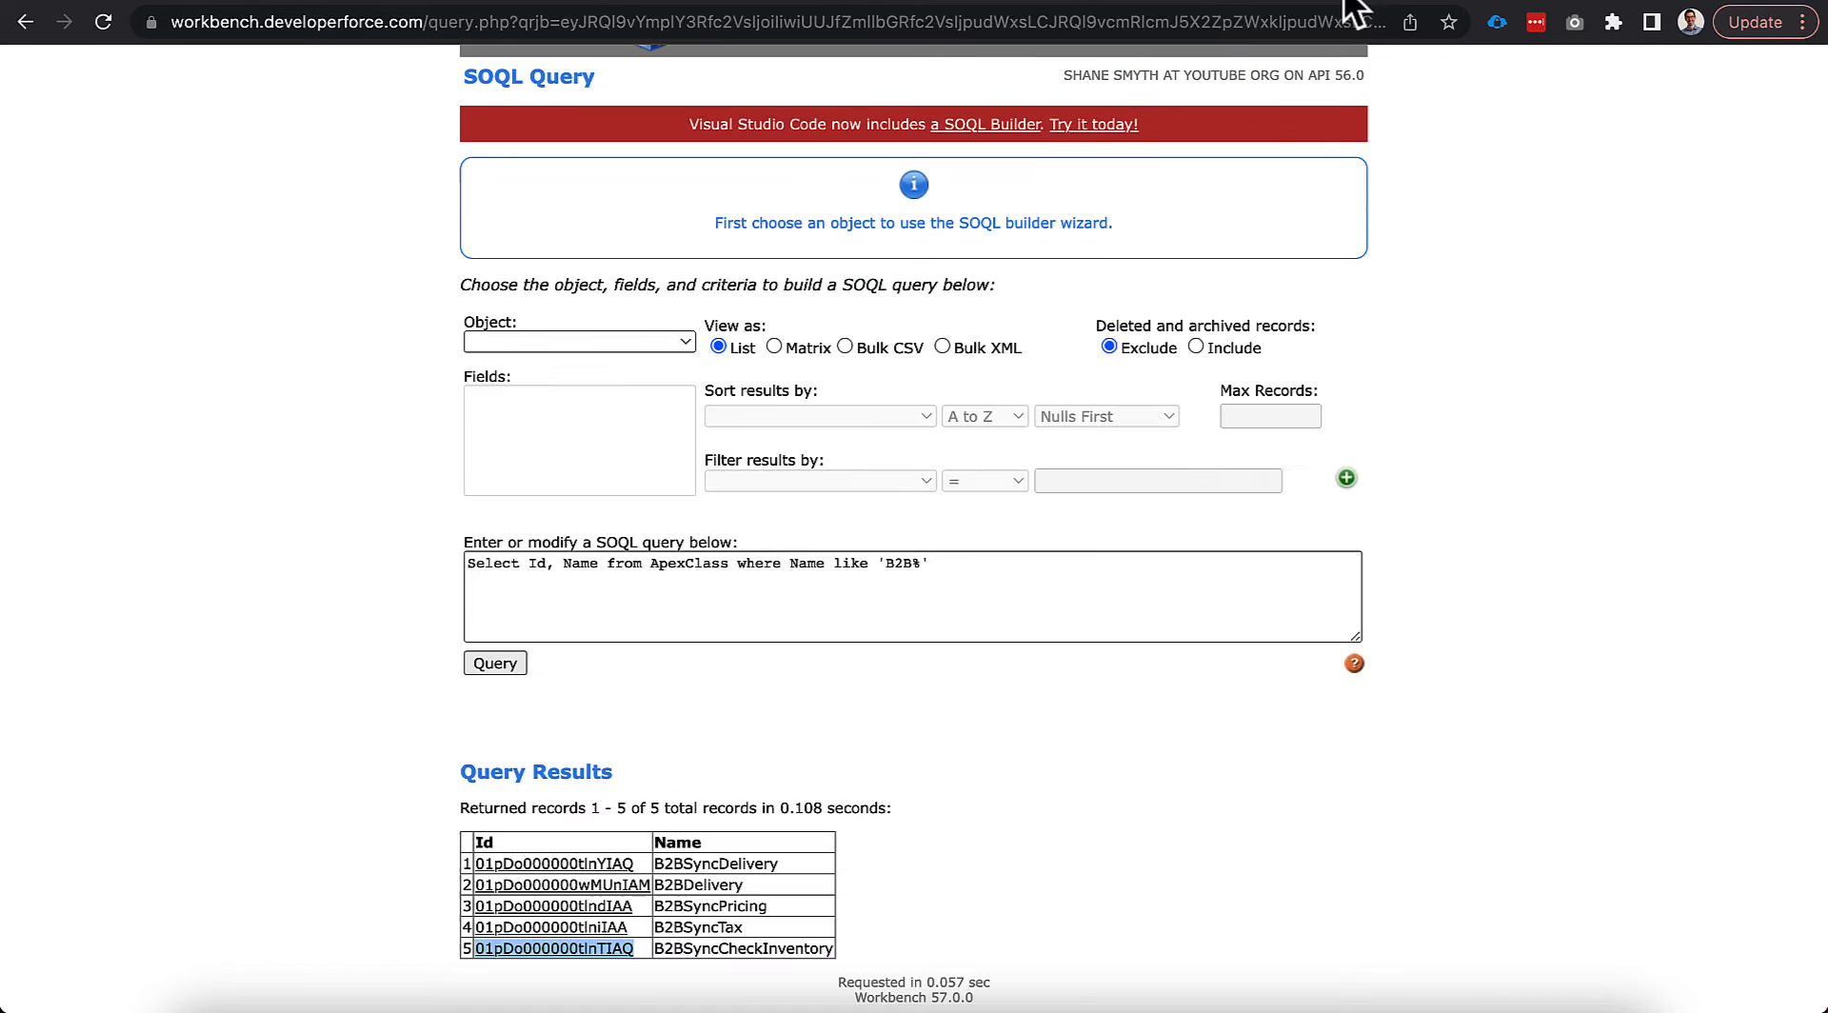
# Query RegisteredExternalService Ids, provider Ids, types and developer names to check the four LWR services.
pyautogui.tripleClick(588, 572)
pyautogui.write('SELECT Id, ExternalServiceProviderId, ExternalServiceProviderType, DeveloperName FROM RegisteredExternalService')
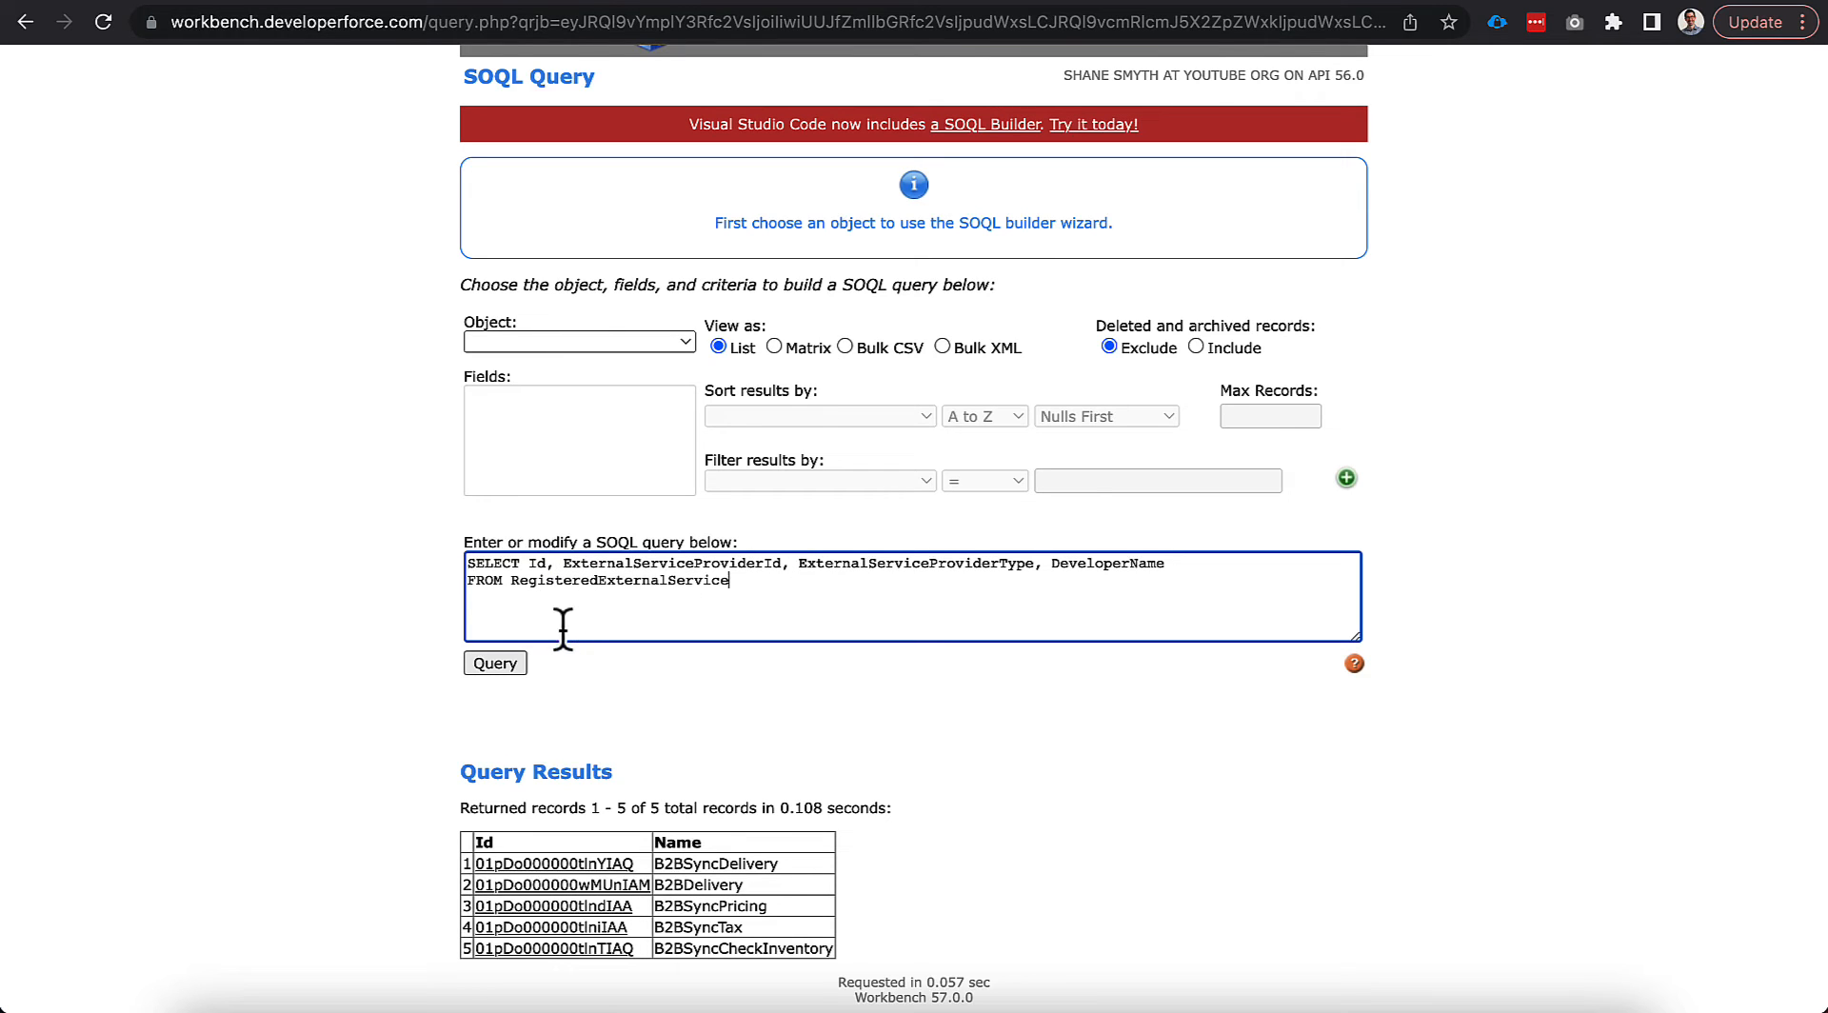
pyautogui.click(514, 662)
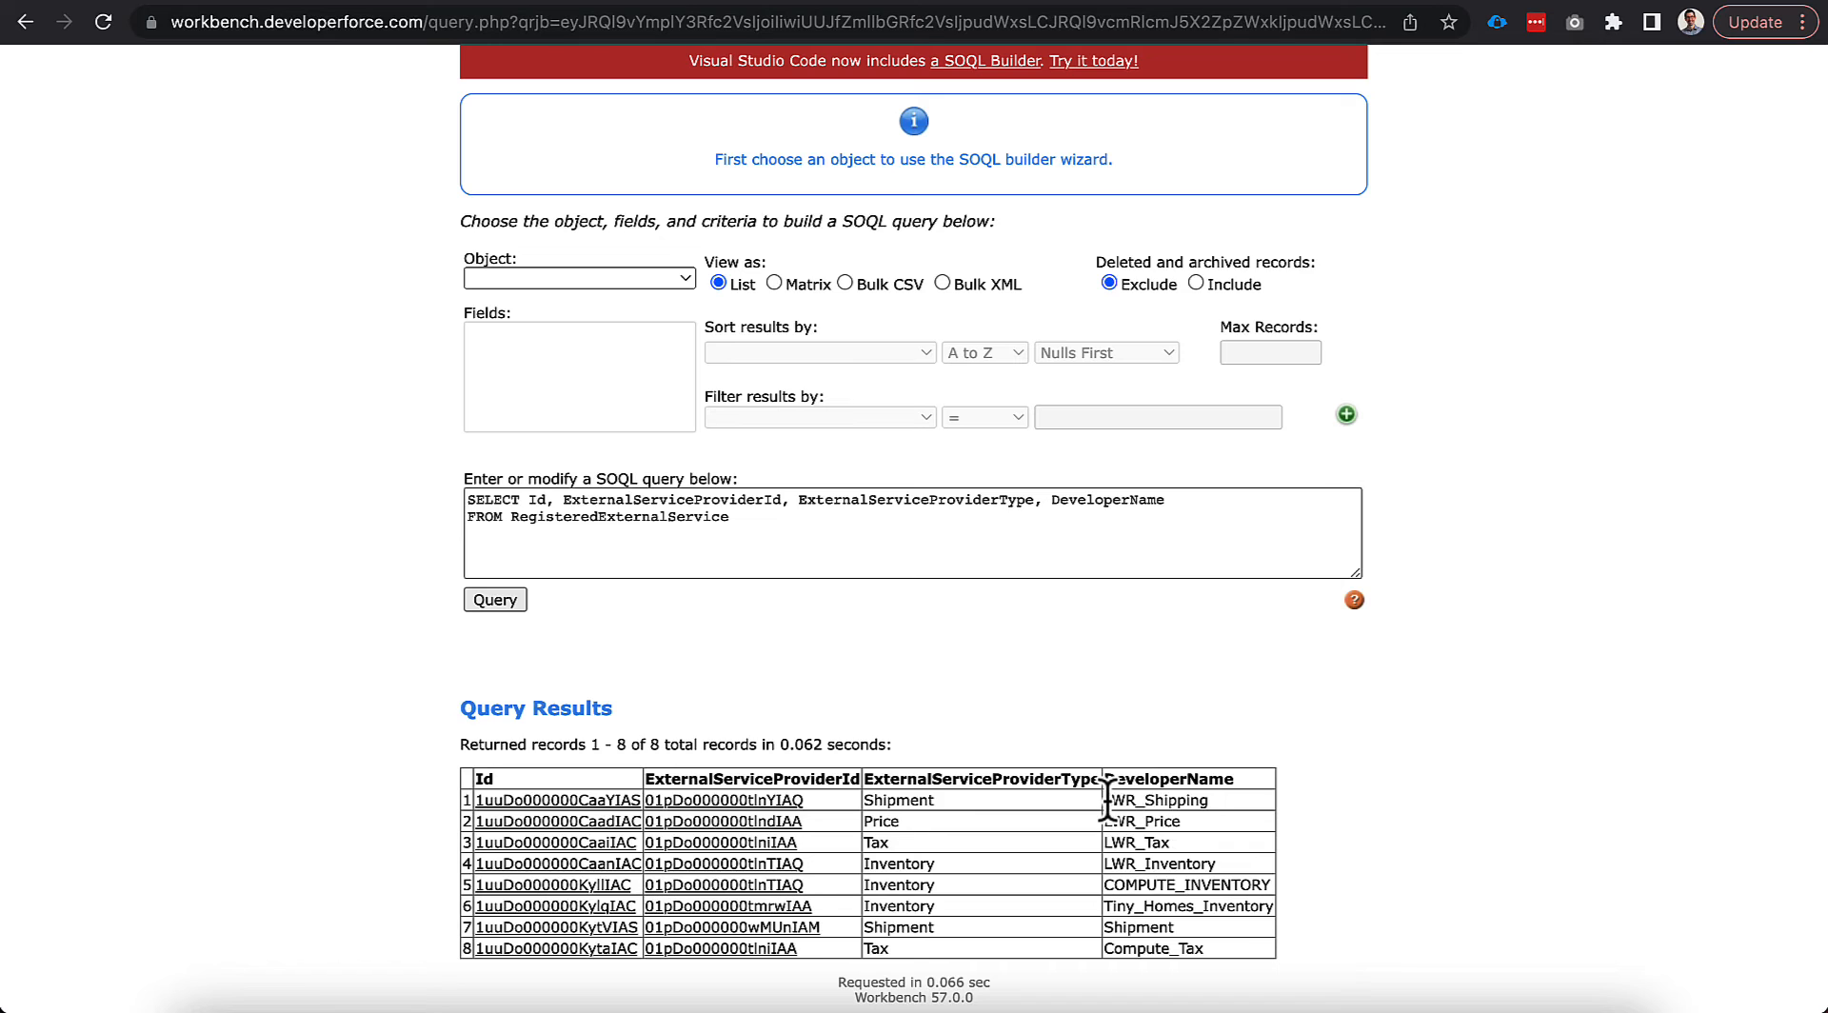
pyautogui.moveTo(1107, 803); pyautogui.dragTo(1212, 854)
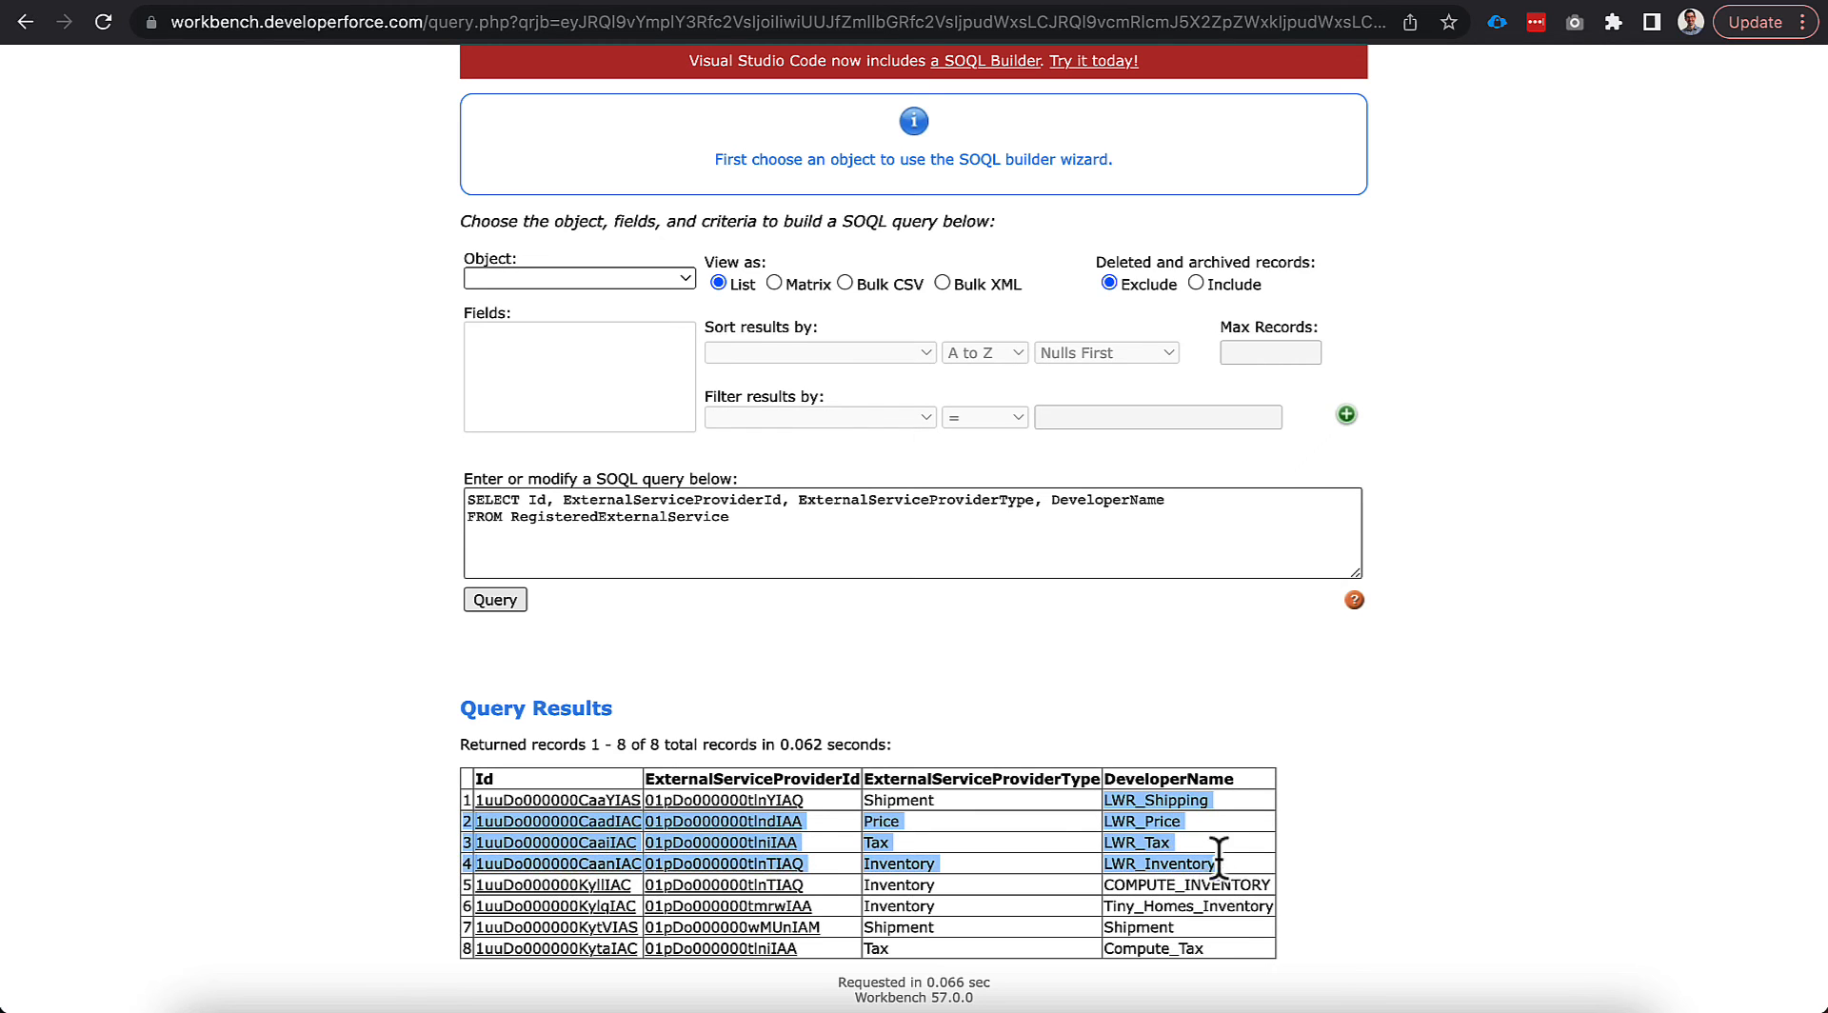
pyautogui.click(909, 832)
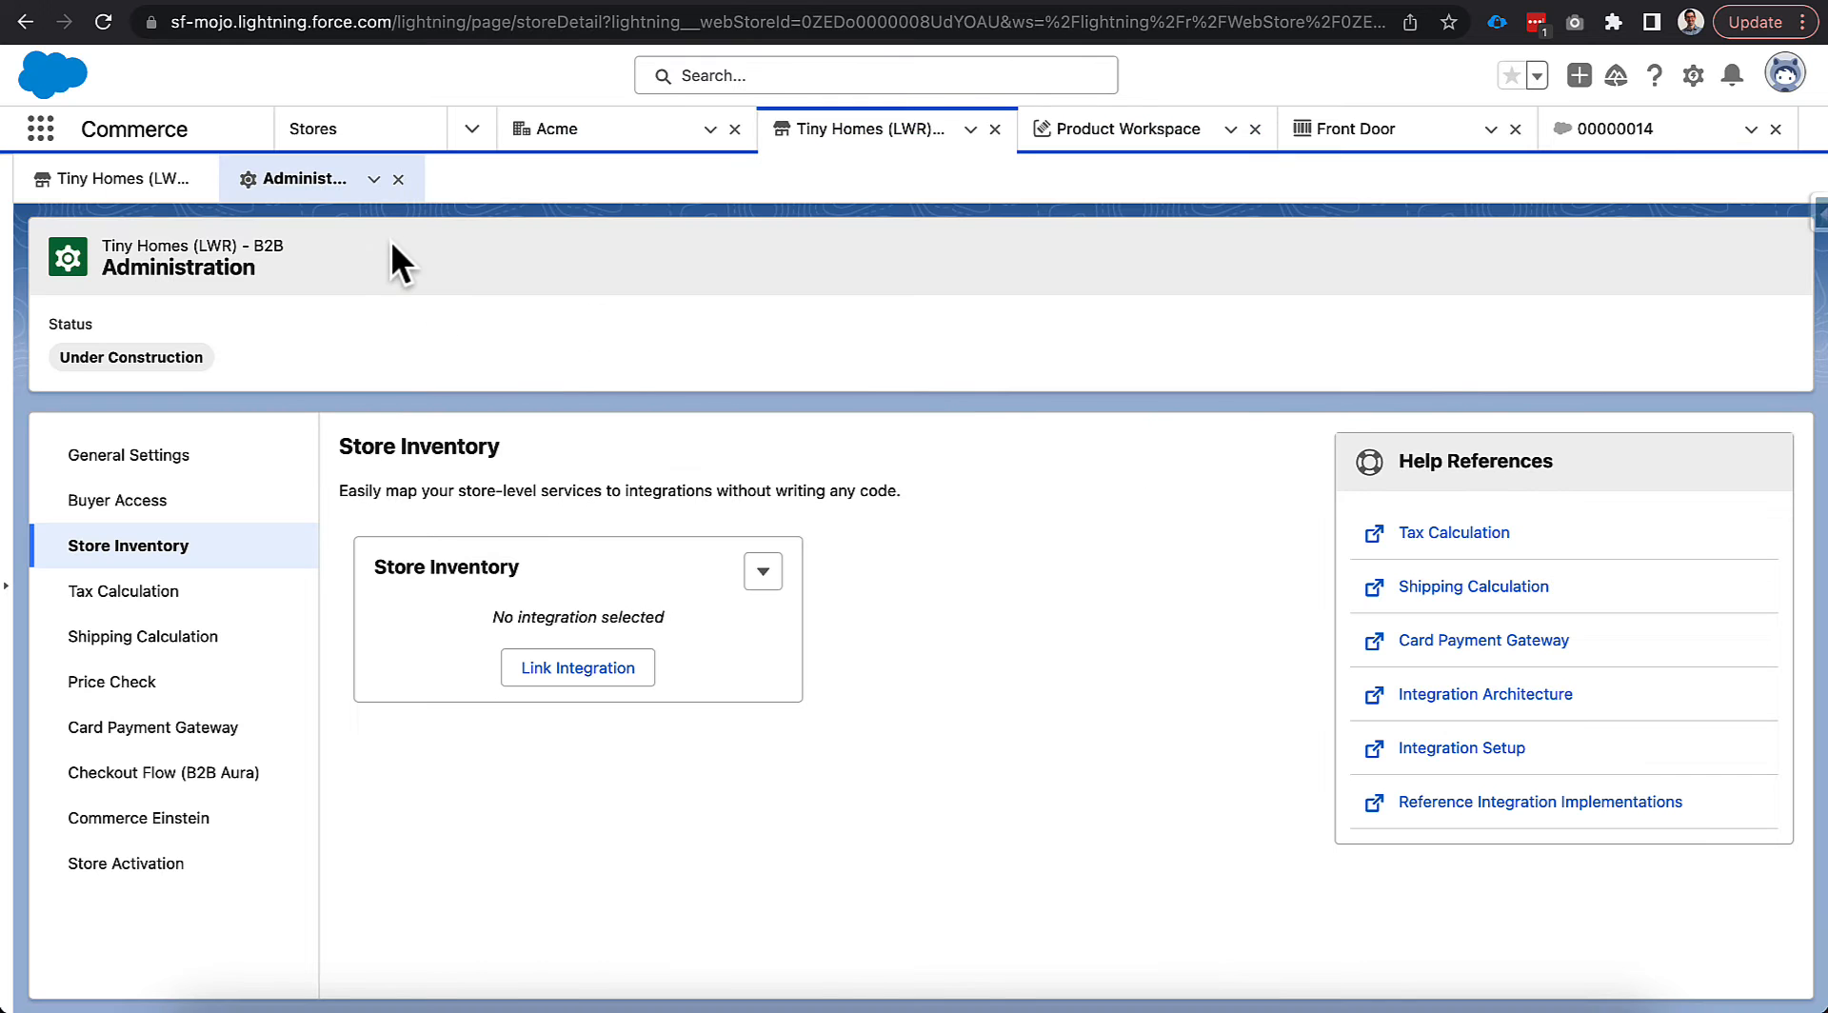
# Link LWR Inventory as the store's inventory integration.
pyautogui.press('super+r')
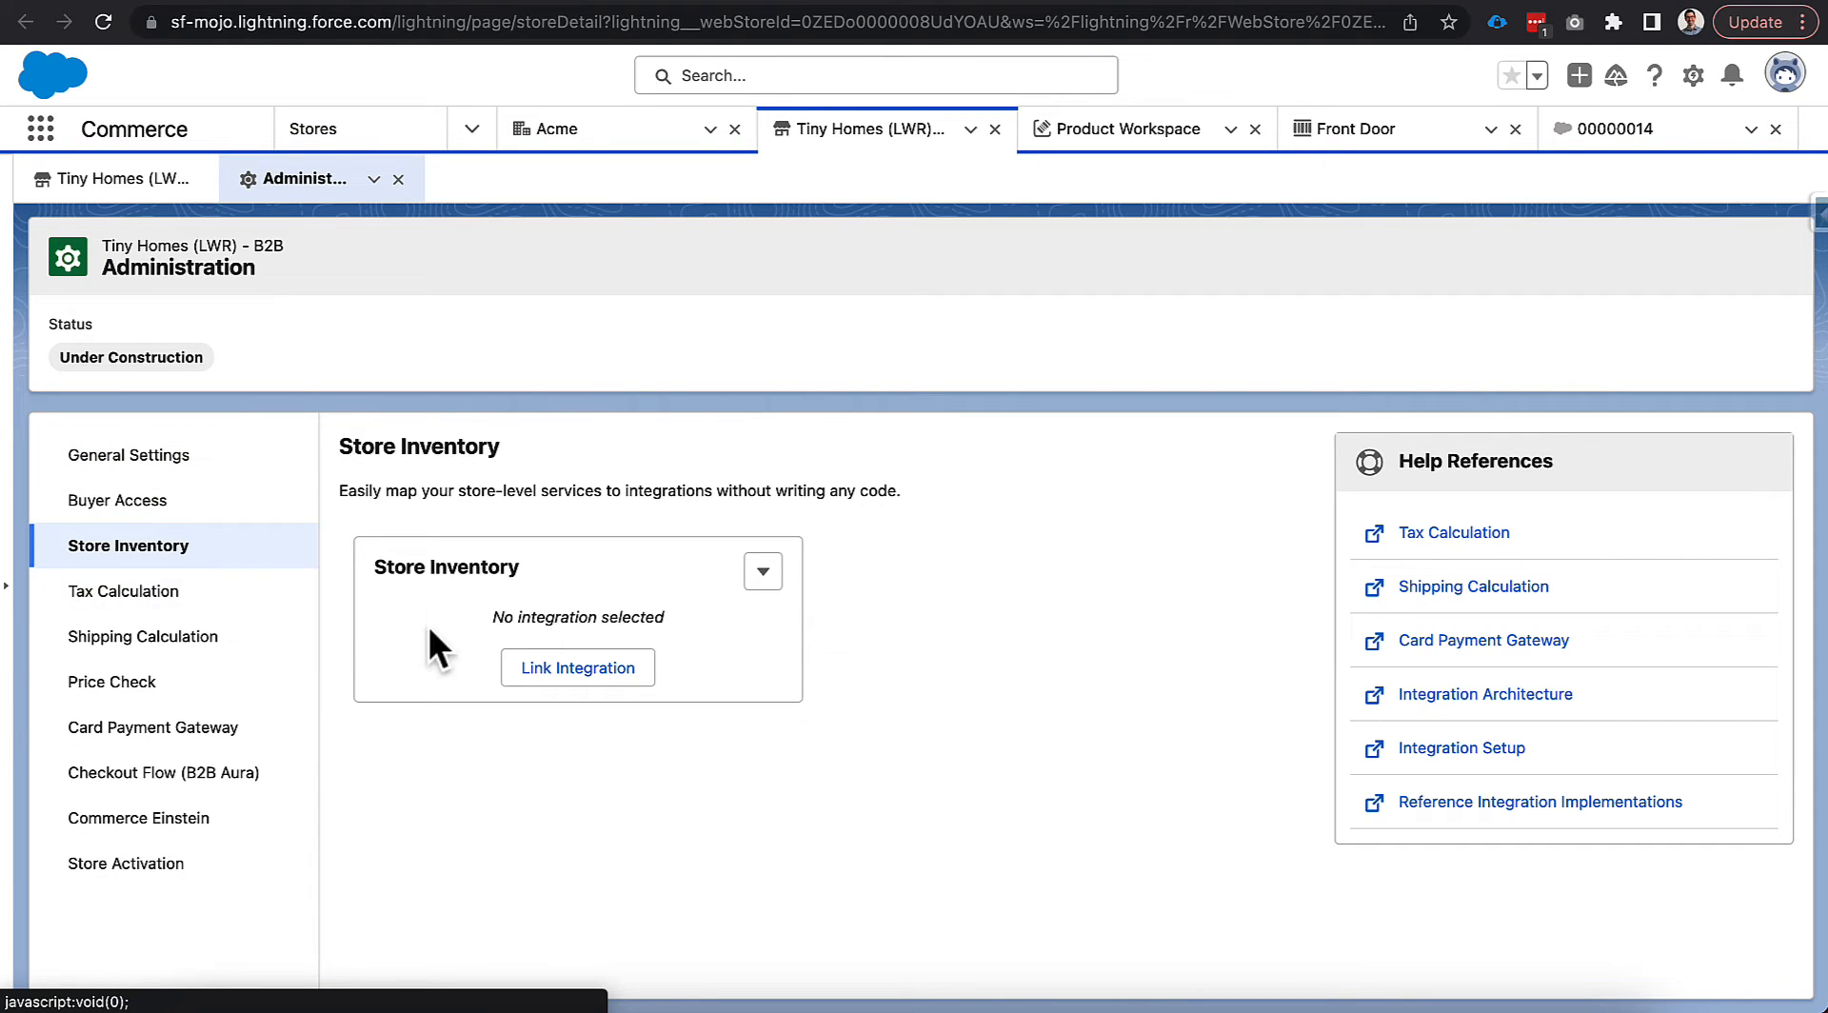
pyautogui.click(569, 666)
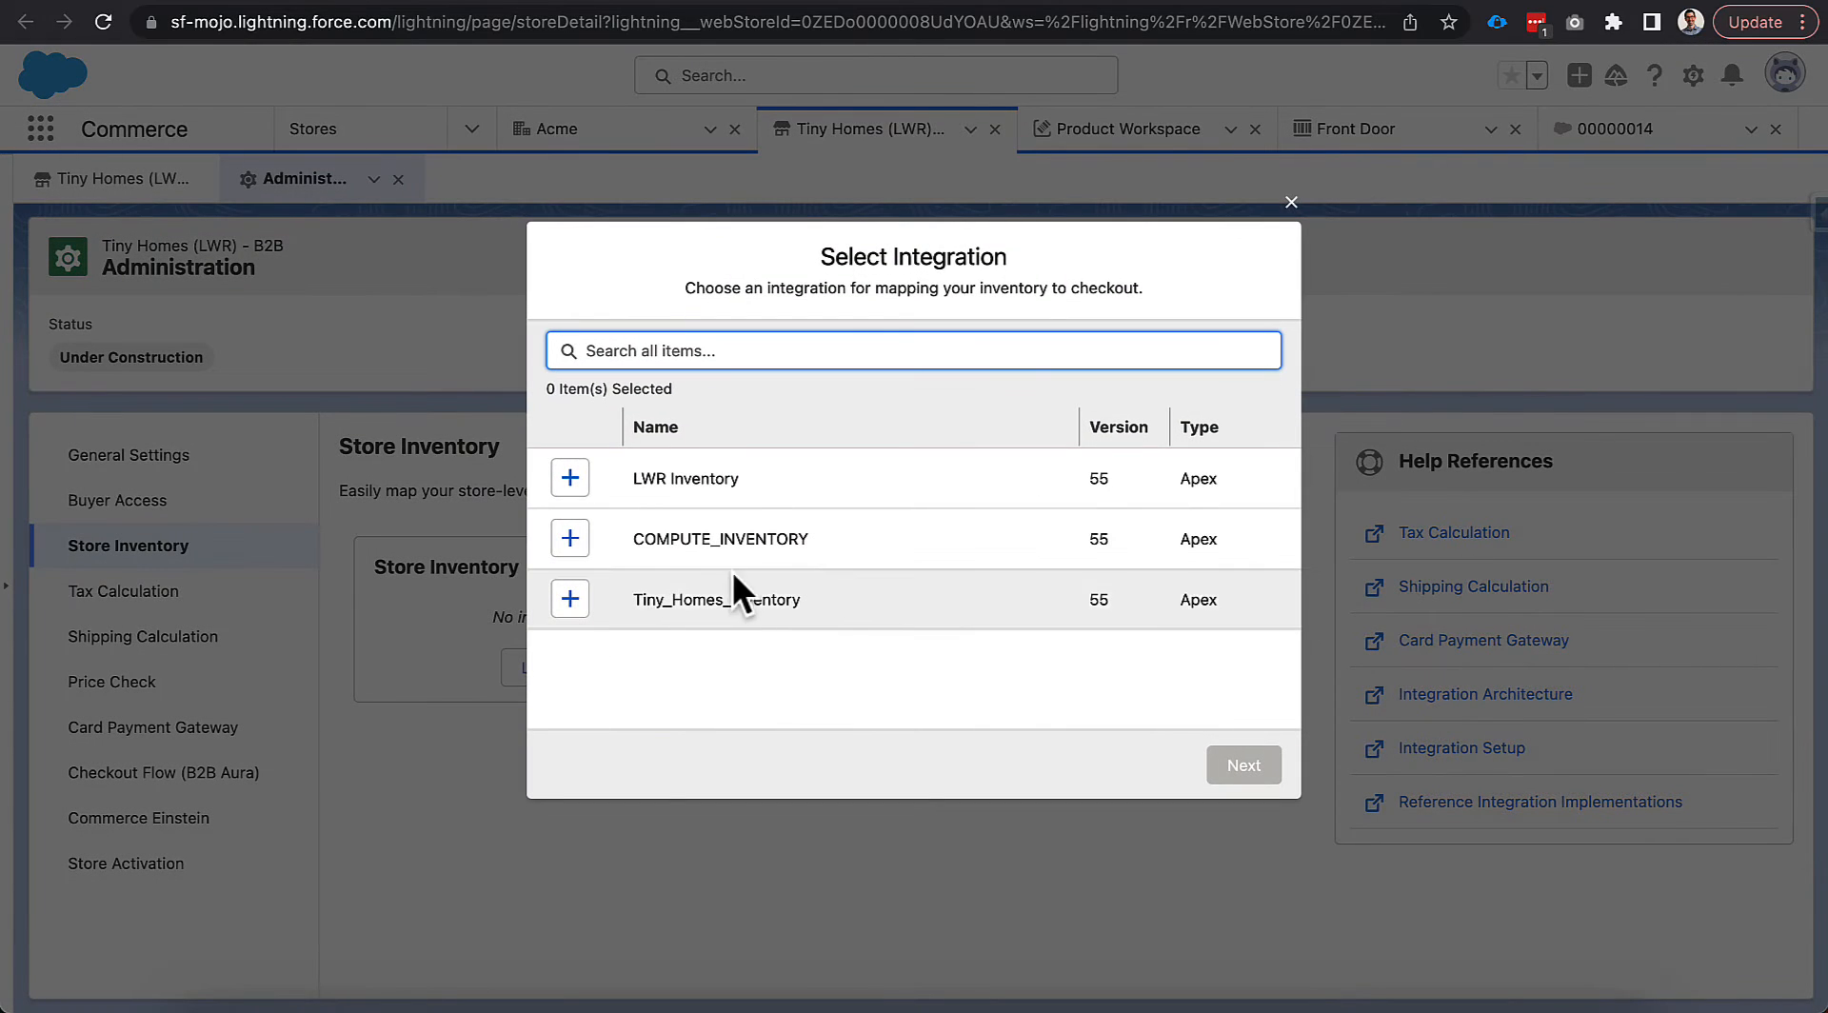
pyautogui.moveTo(632, 478); pyautogui.dragTo(726, 479)
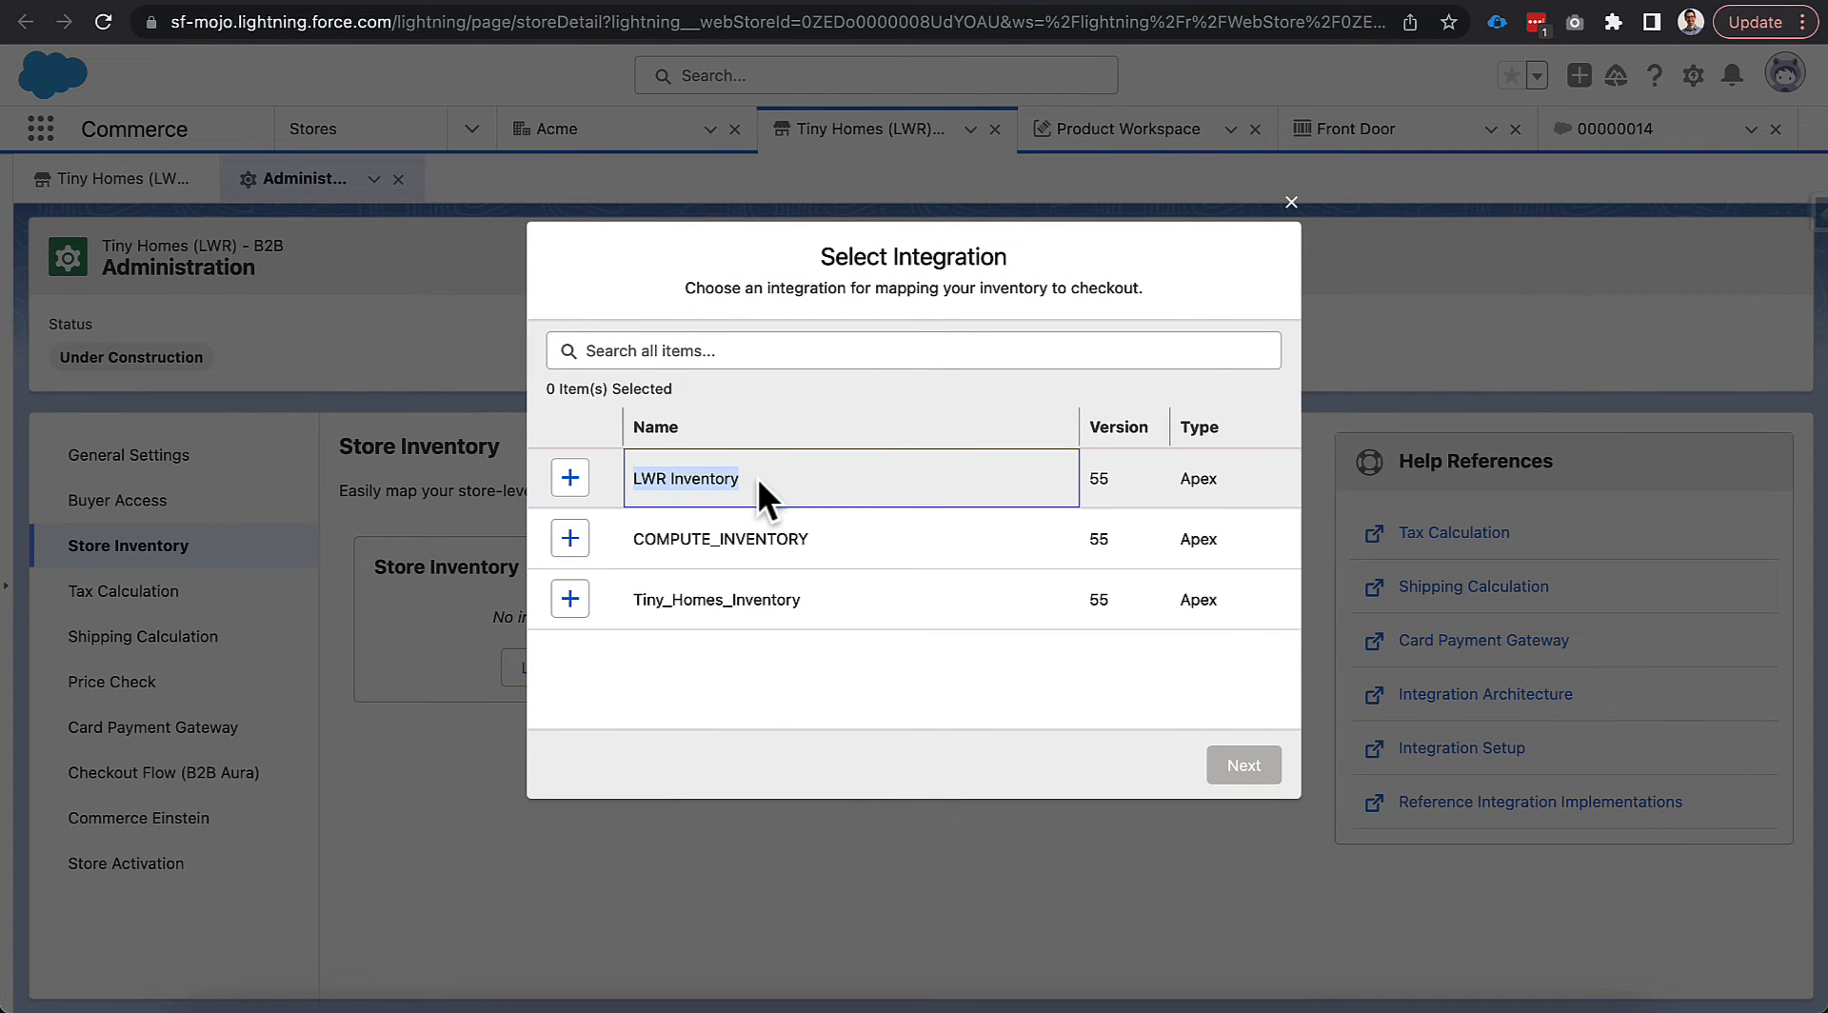
pyautogui.click(574, 480)
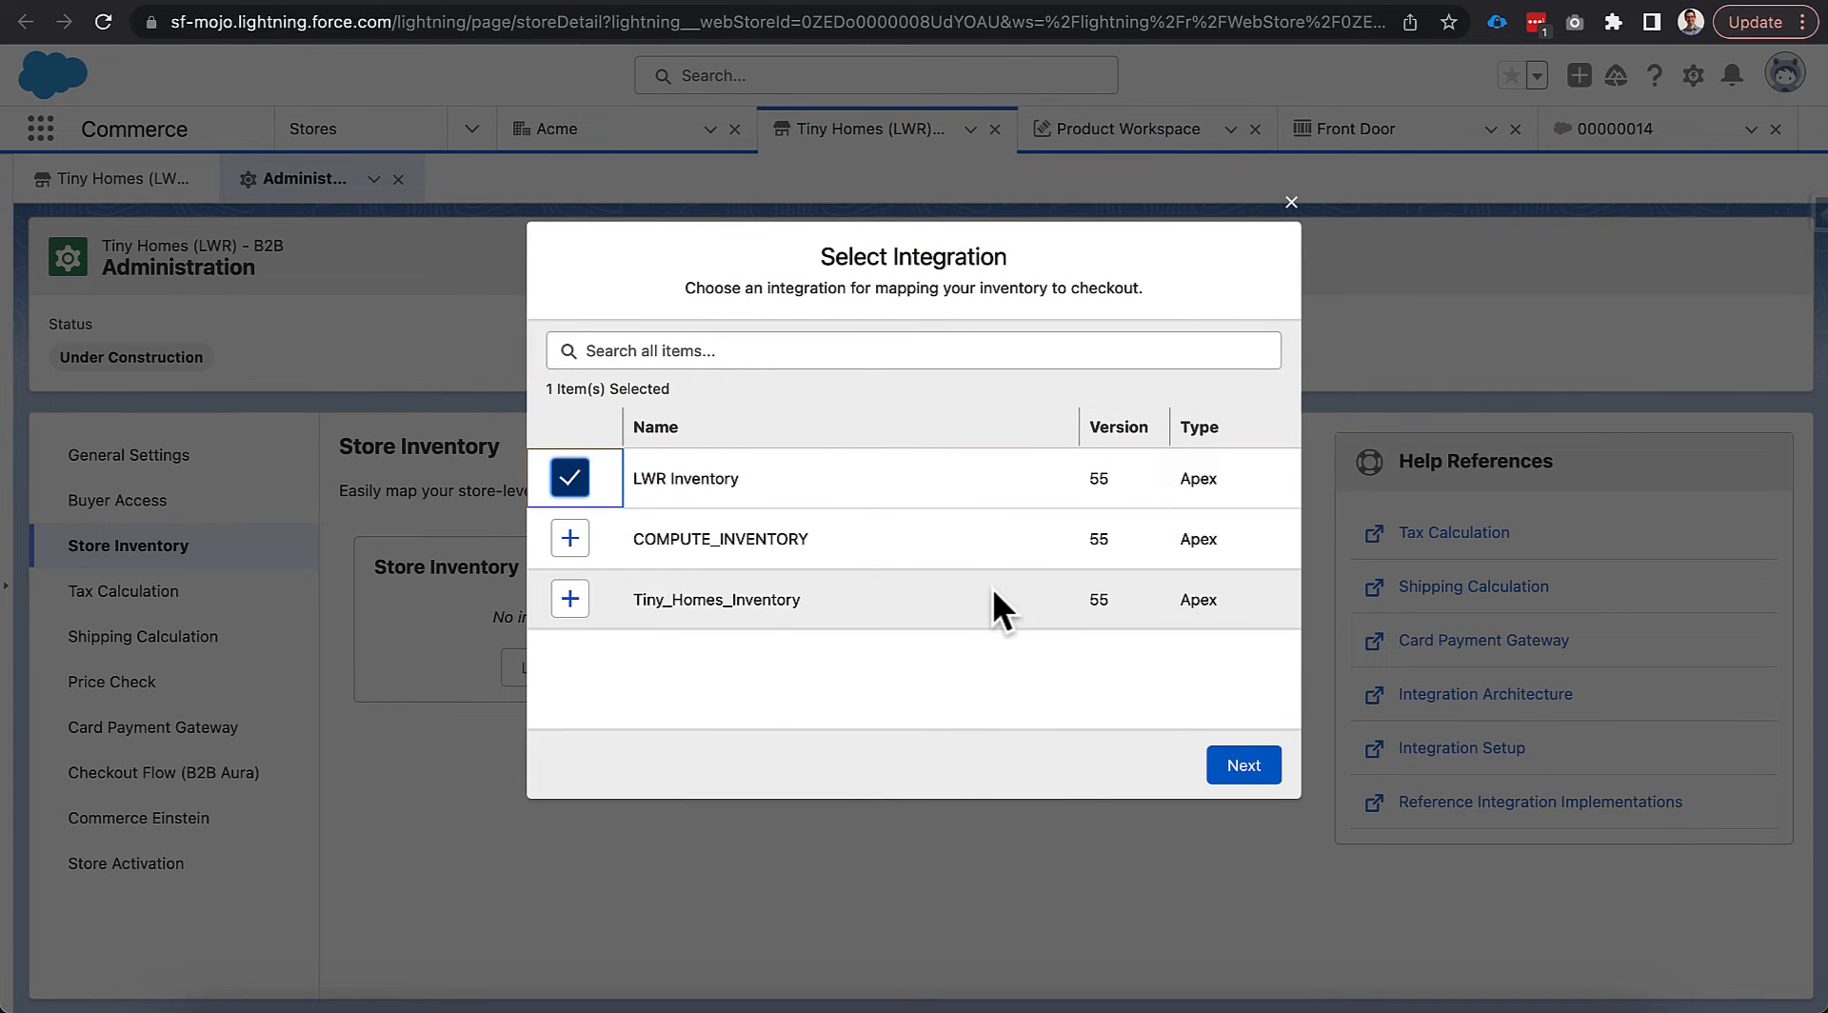
pyautogui.click(1234, 764)
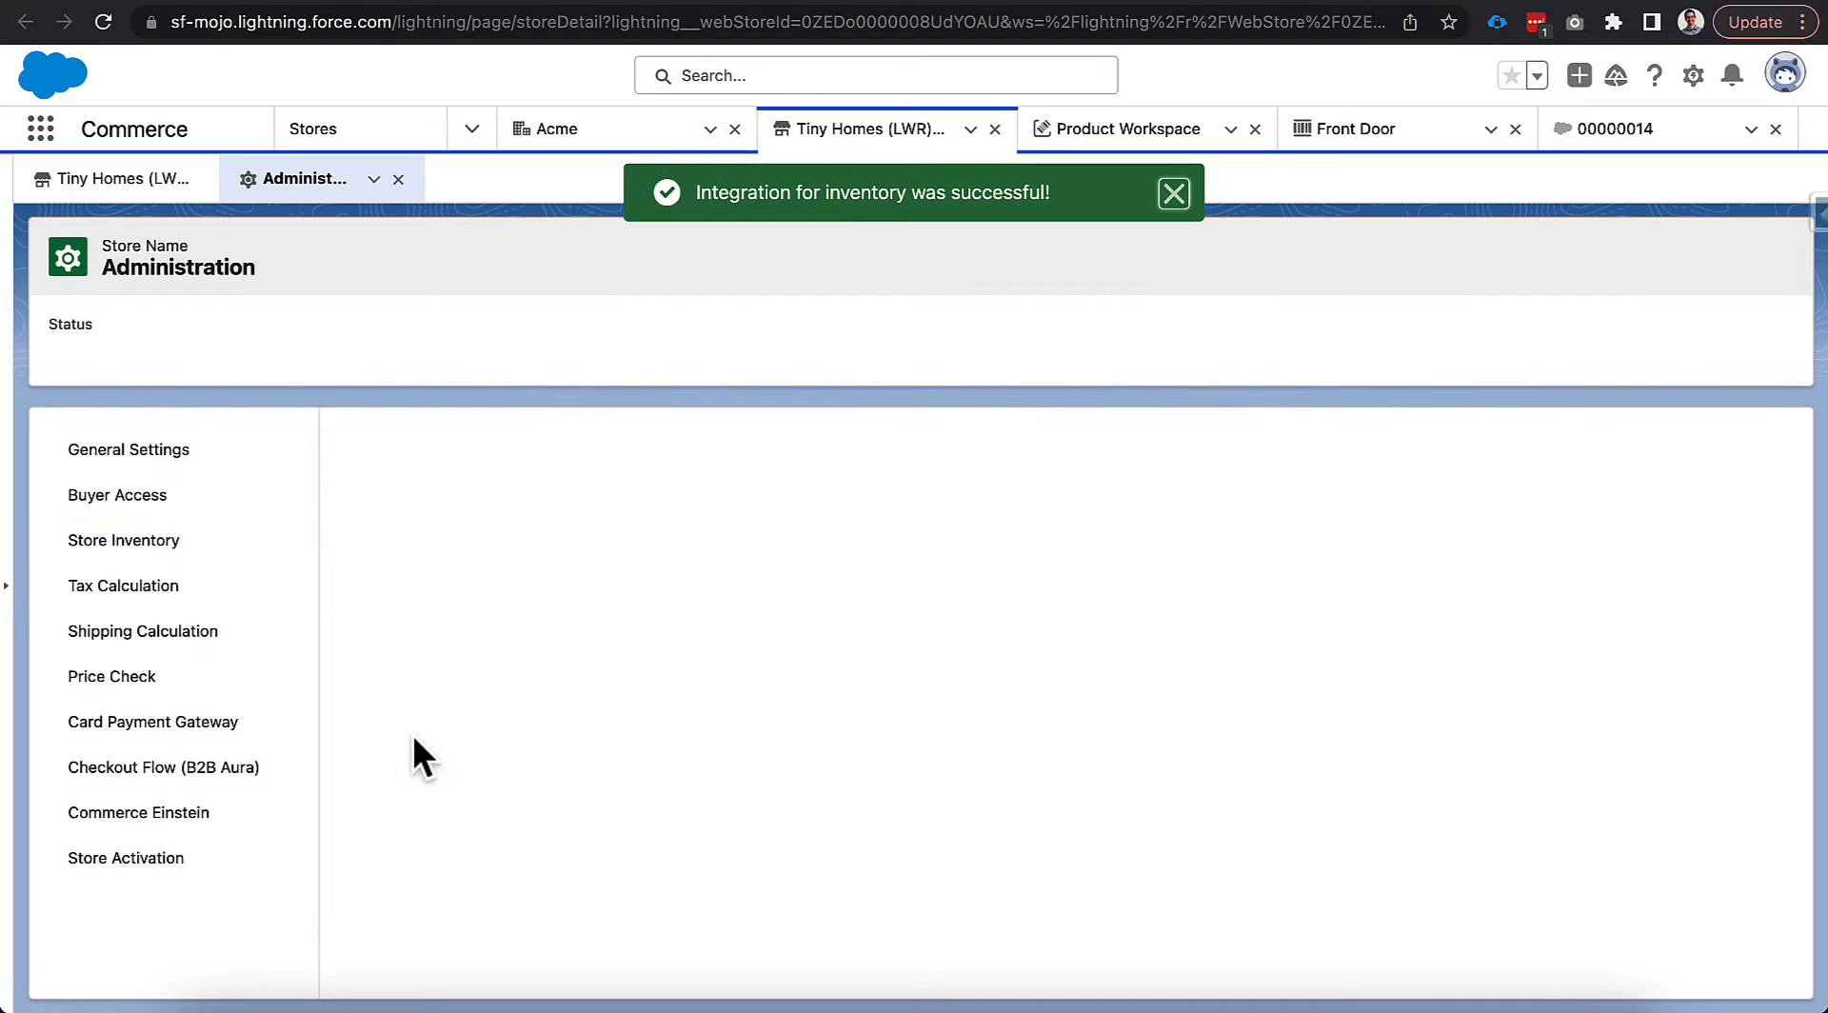
# Link LWR Tax as the store's tax calculation integration.
pyautogui.click(226, 593)
pyautogui.click(575, 847)
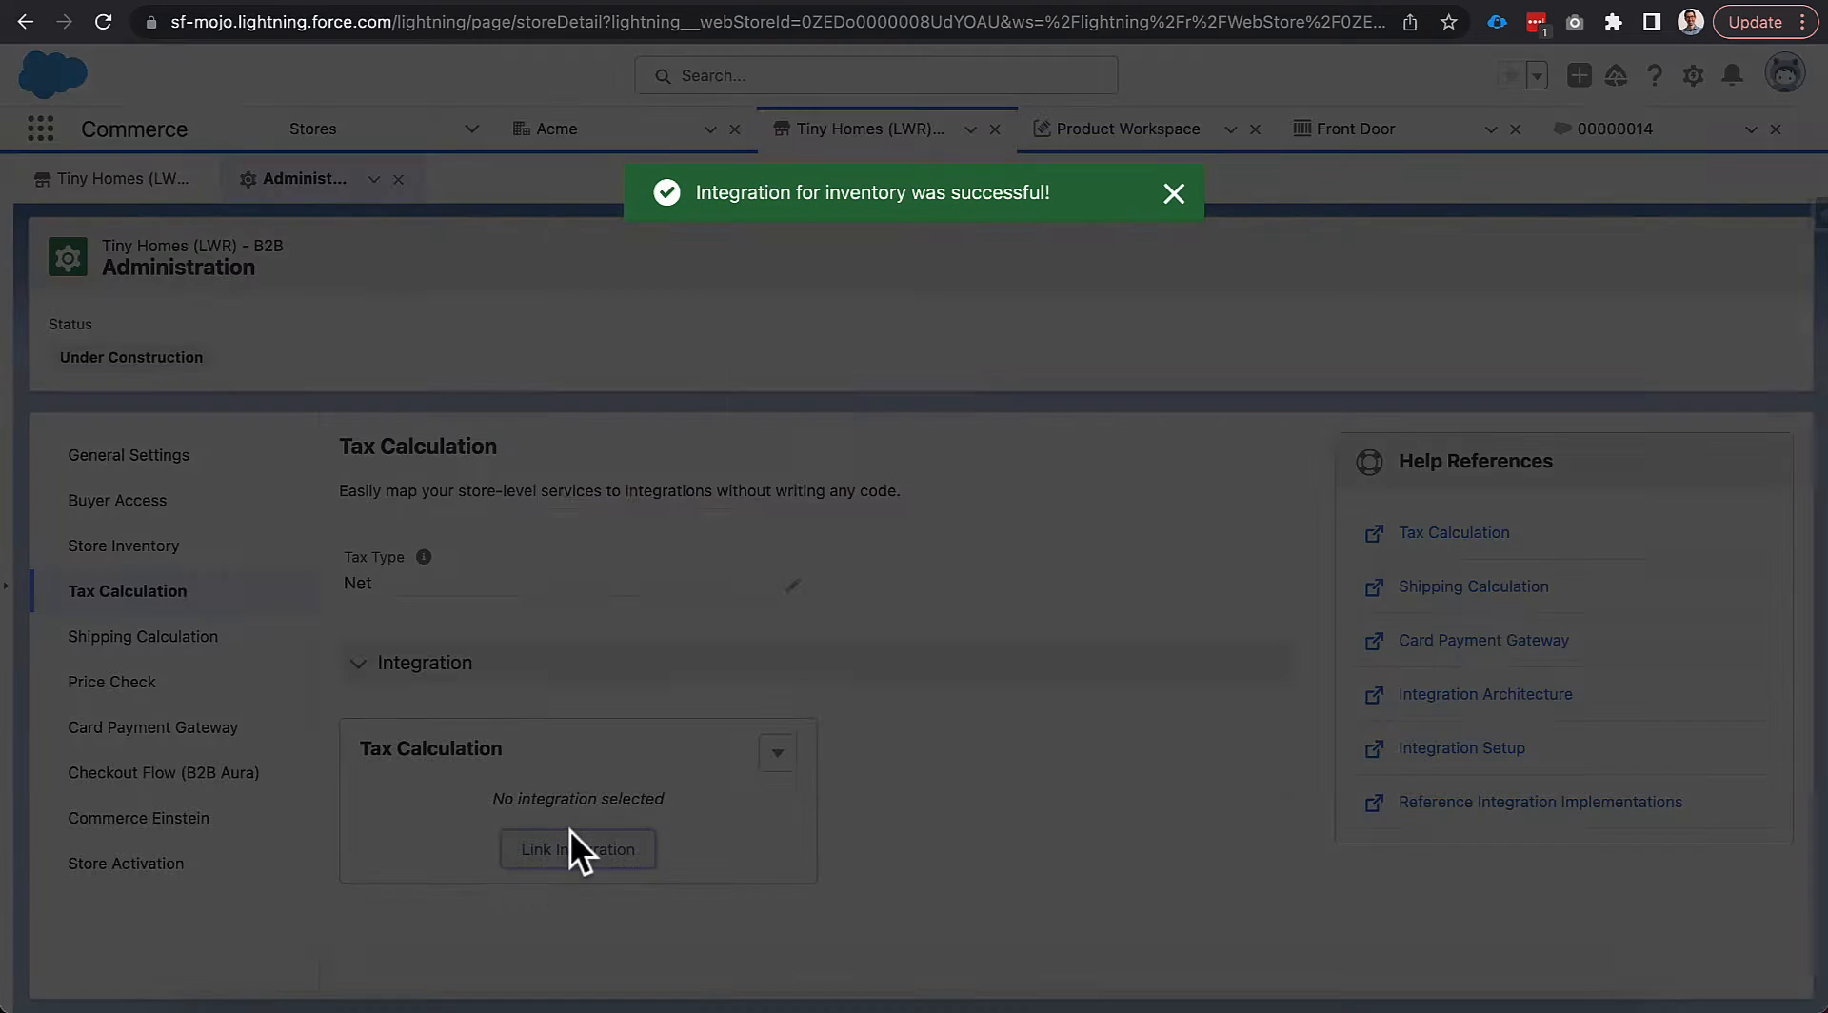
pyautogui.click(570, 538)
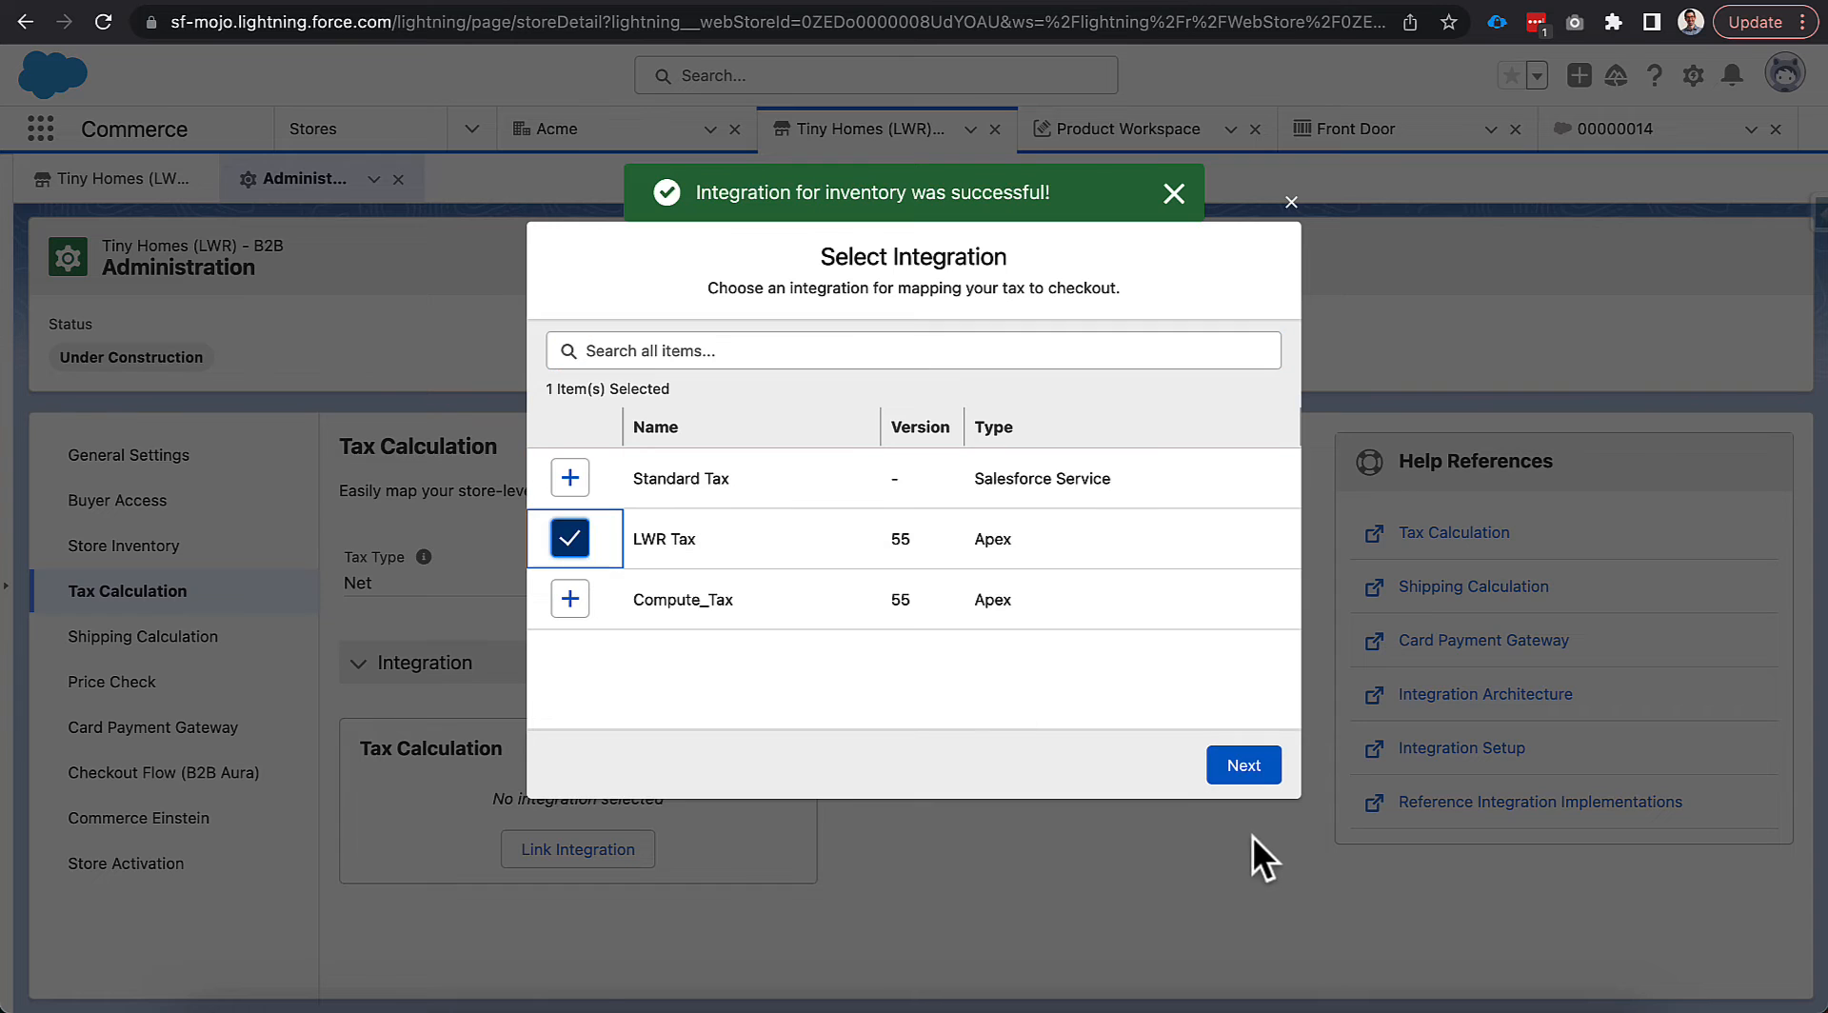
pyautogui.click(1244, 765)
pyautogui.click(1201, 773)
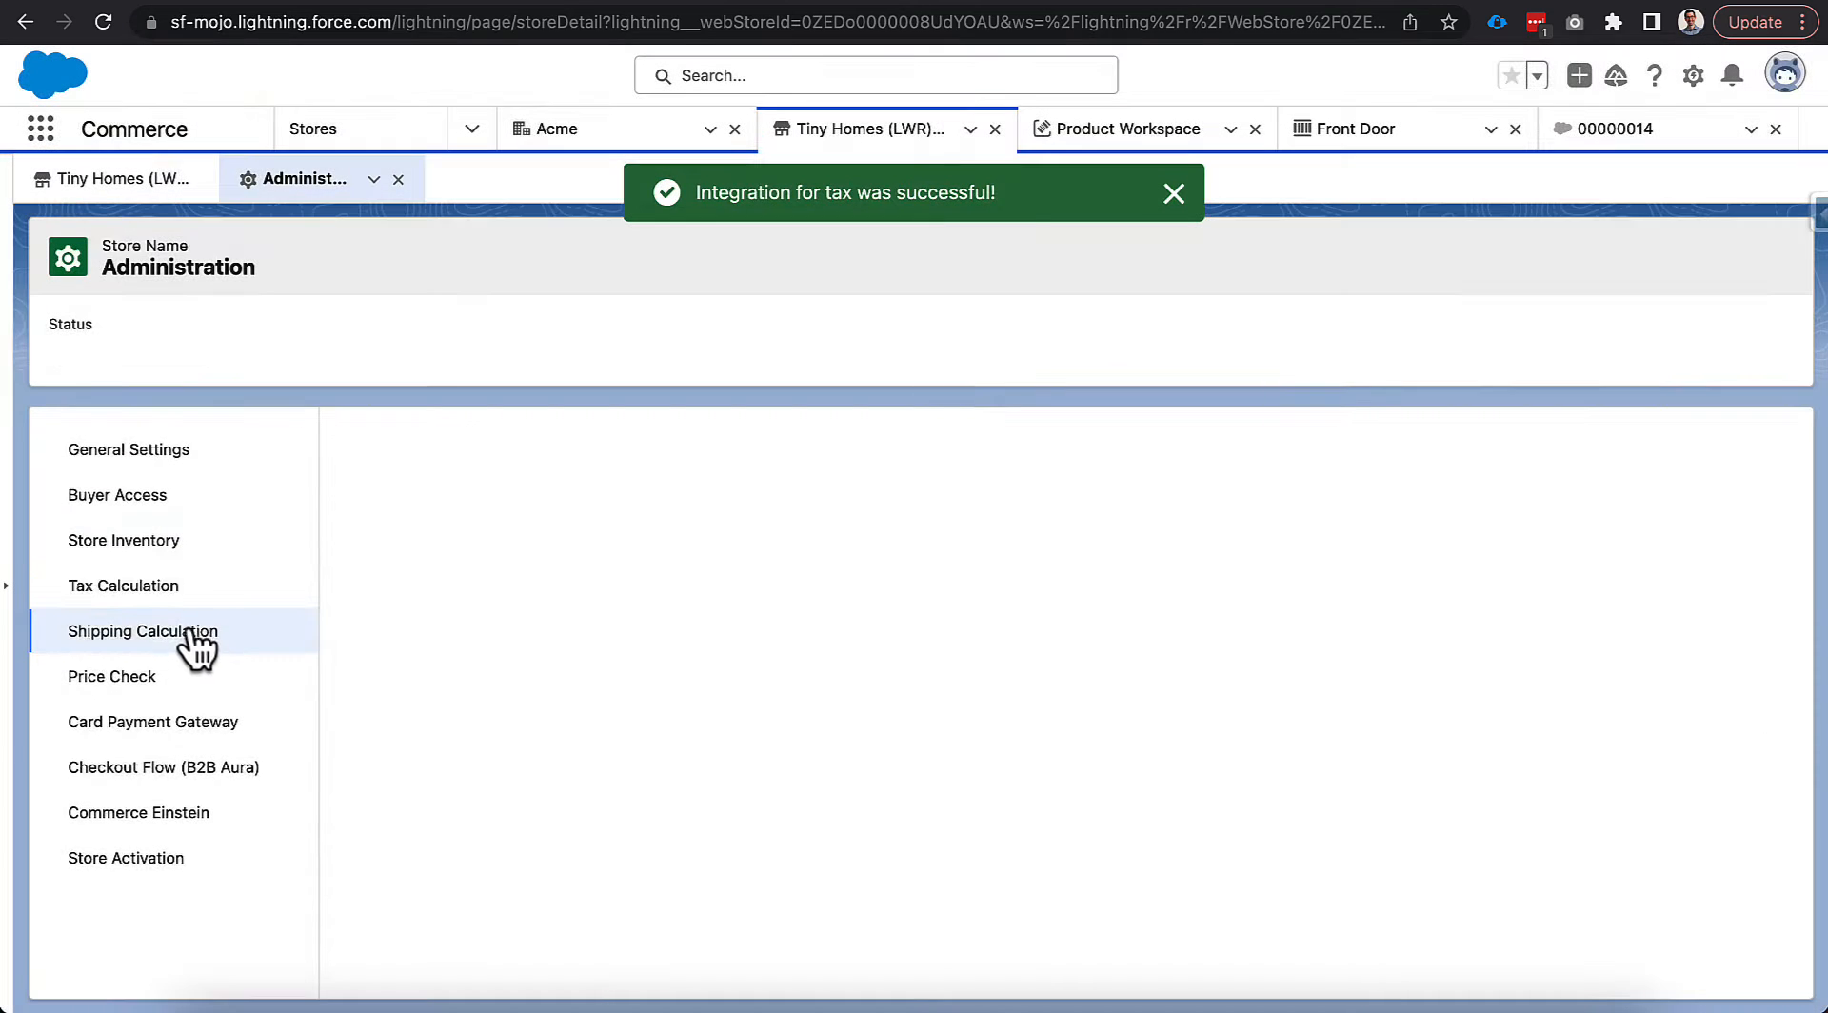
# Link LWR Shipping as the store's shipping calculation integration.
pyautogui.click(184, 636)
pyautogui.click(572, 667)
pyautogui.click(705, 490)
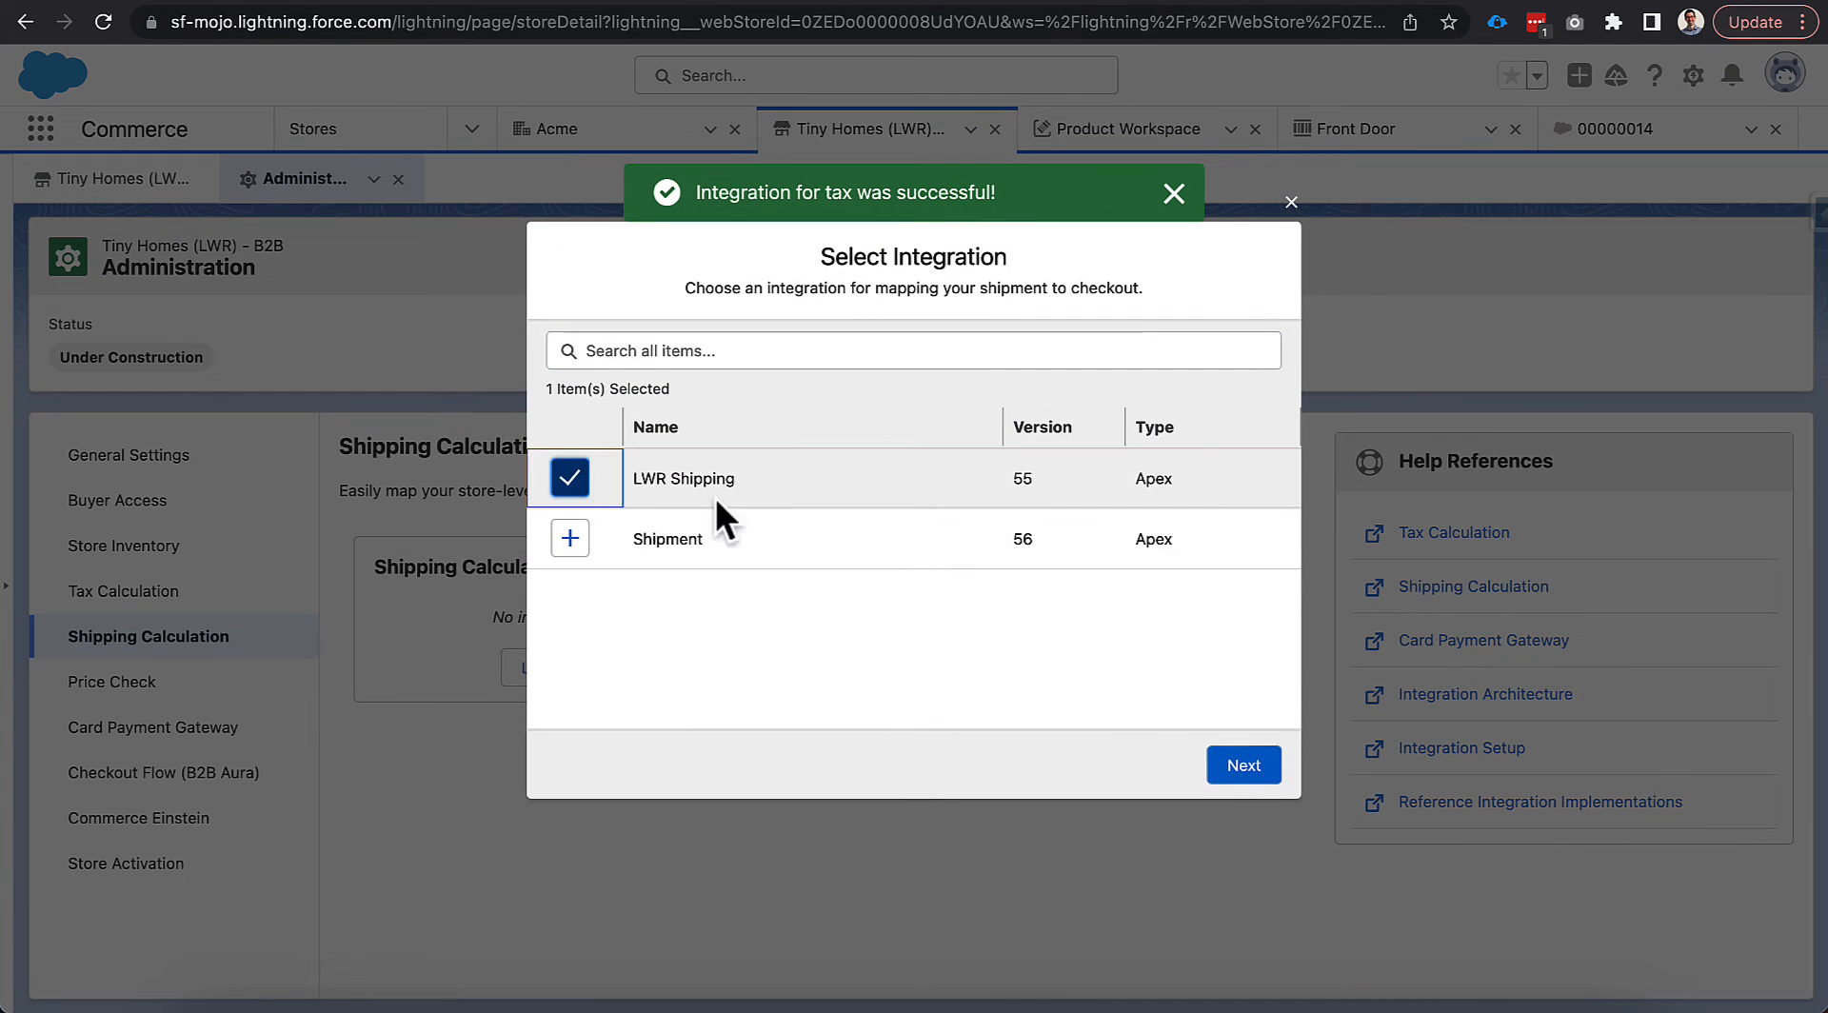
pyautogui.click(1242, 765)
pyautogui.click(1232, 764)
# Link LWR Price as the store's price check integration.
pyautogui.click(95, 684)
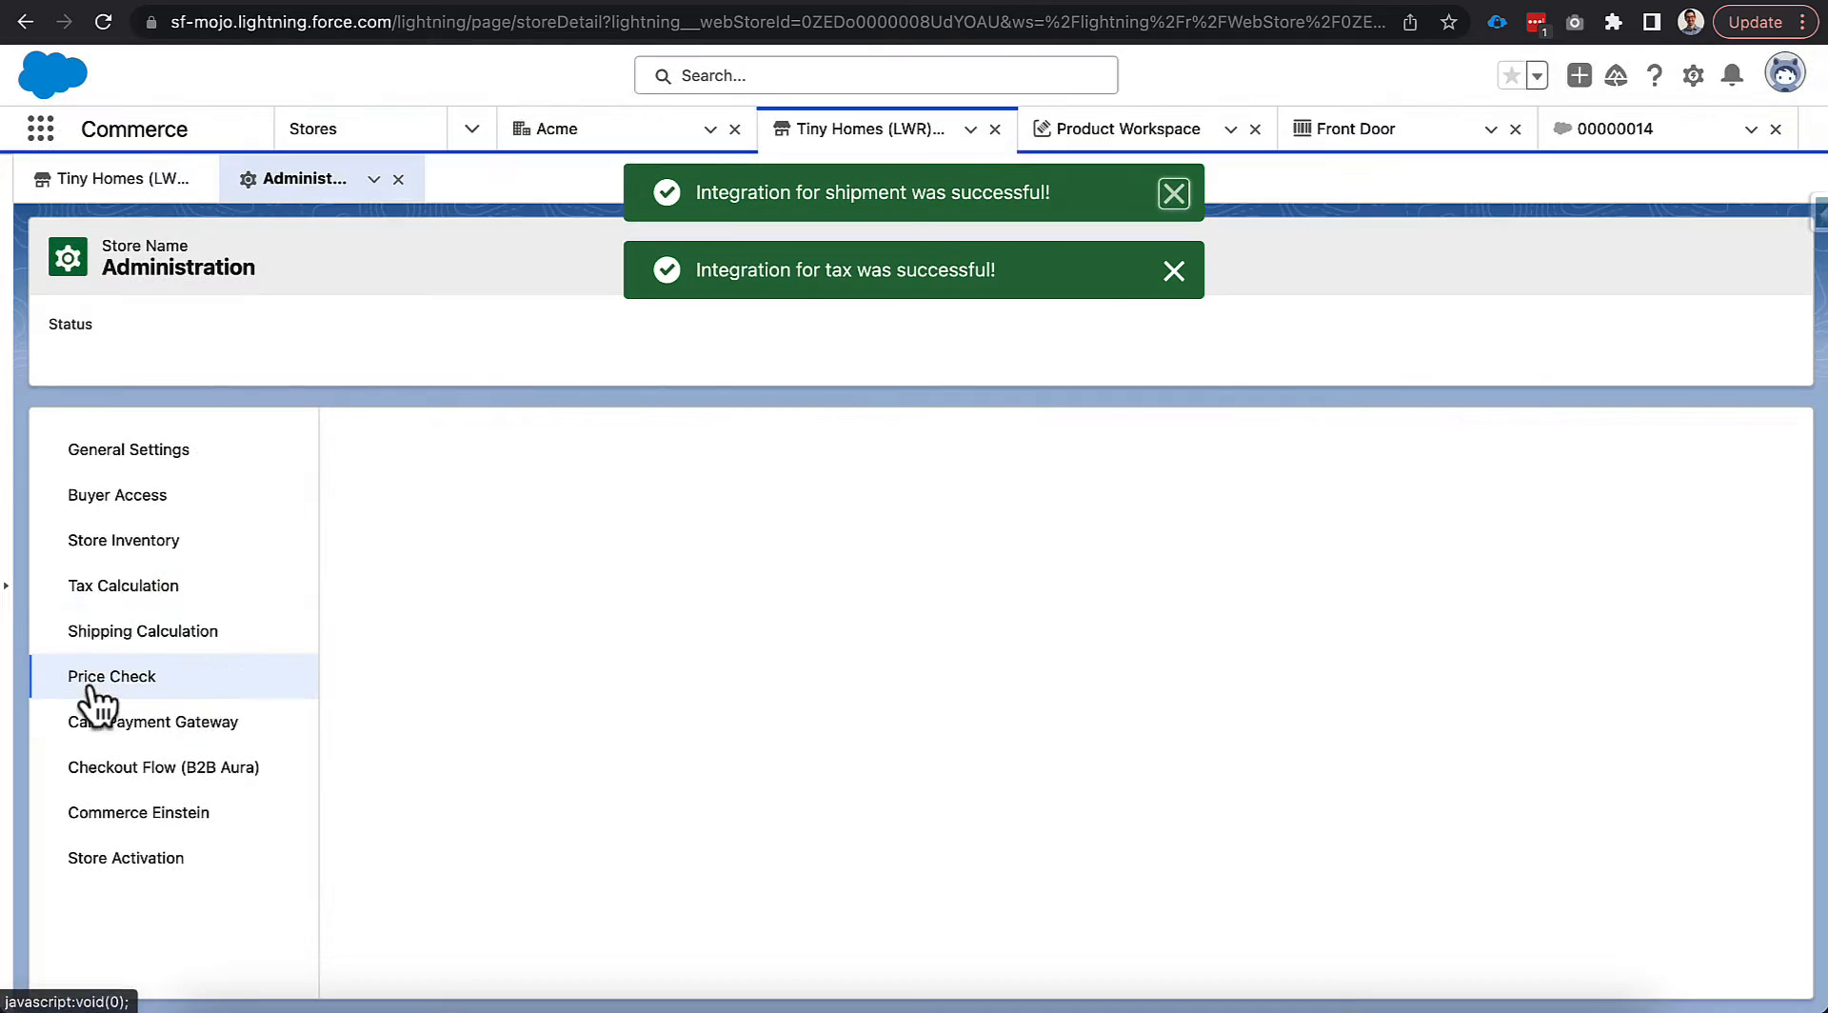
pyautogui.click(567, 674)
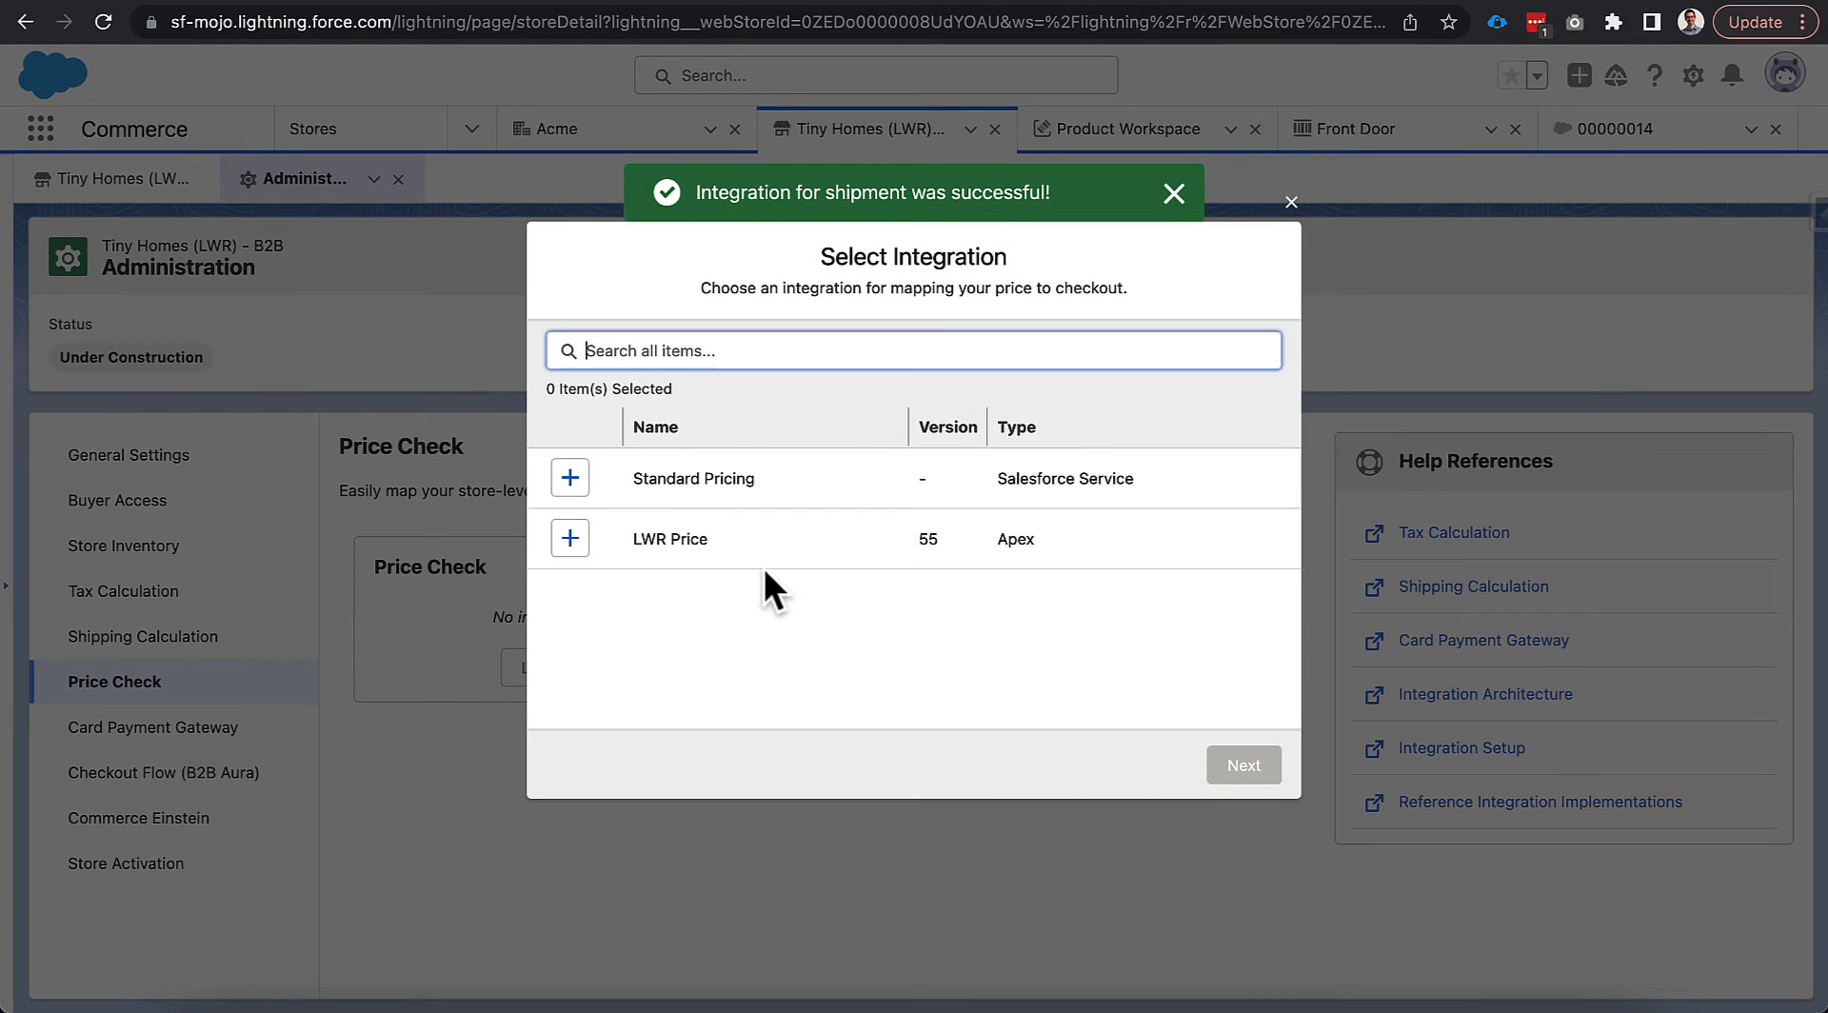
pyautogui.click(570, 538)
pyautogui.click(1242, 765)
pyautogui.click(1258, 769)
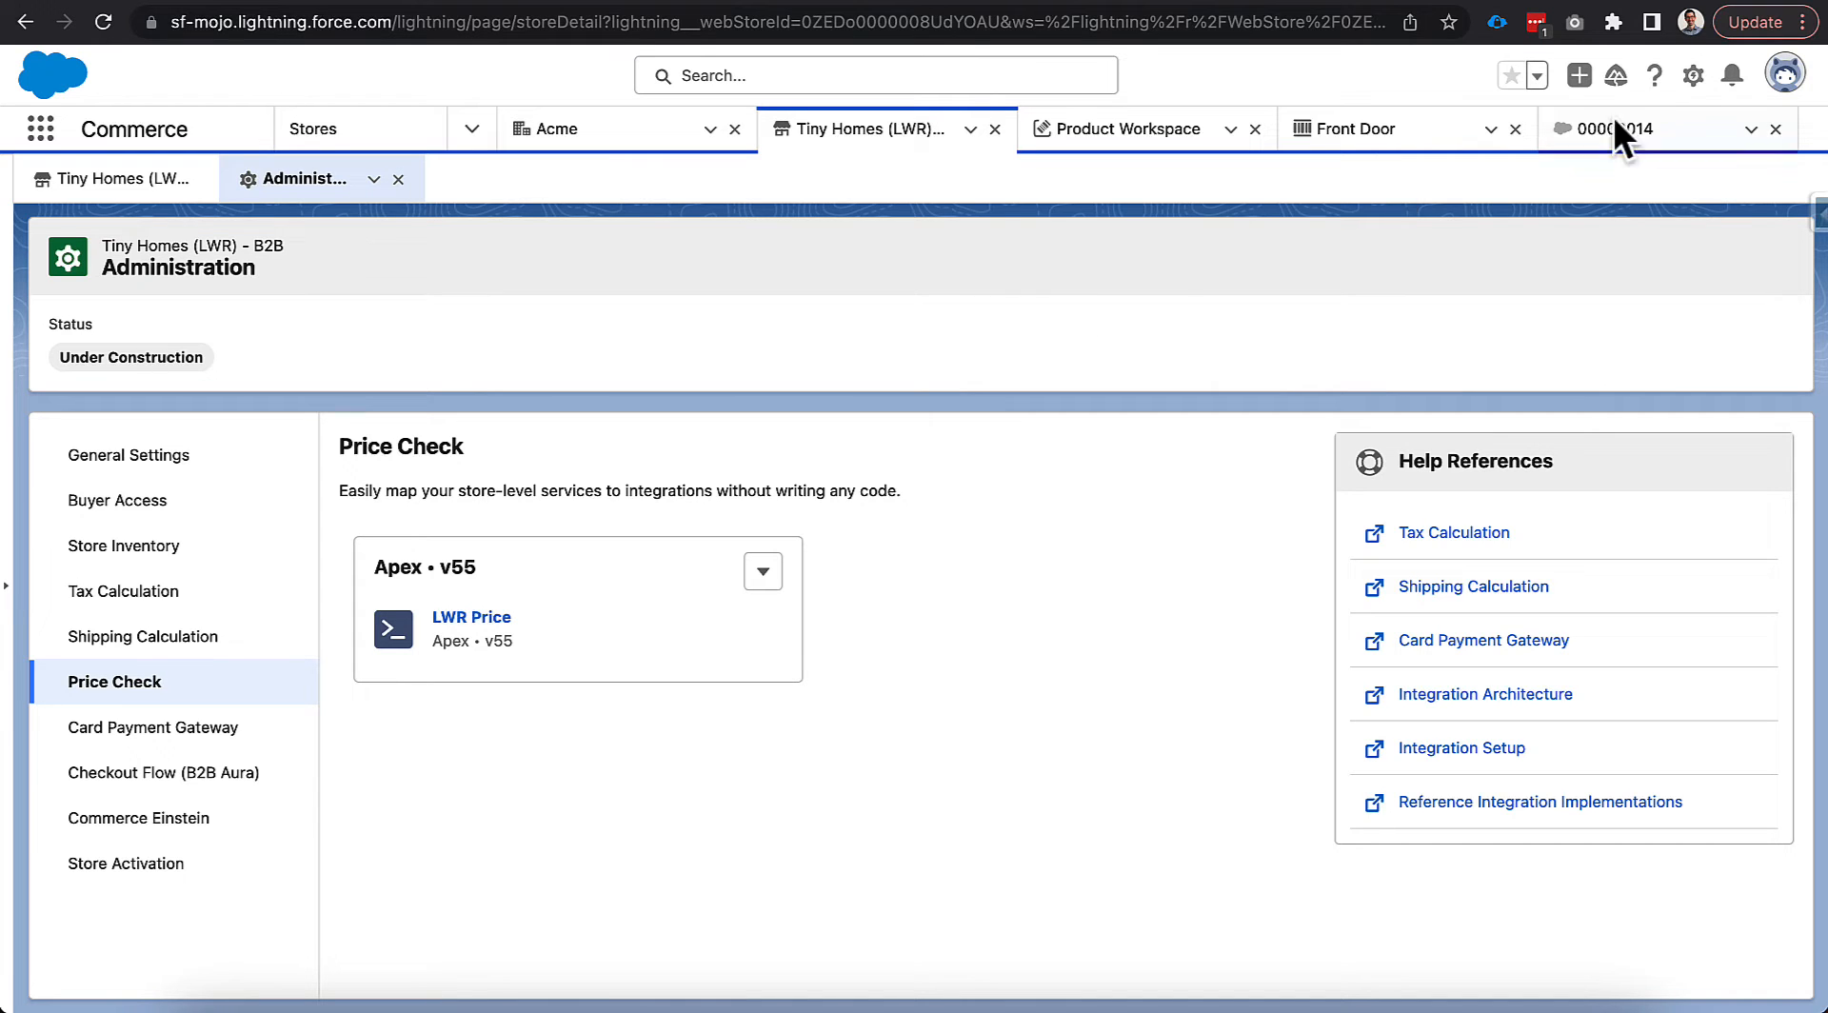
pyautogui.click(1693, 76)
pyautogui.click(1630, 135)
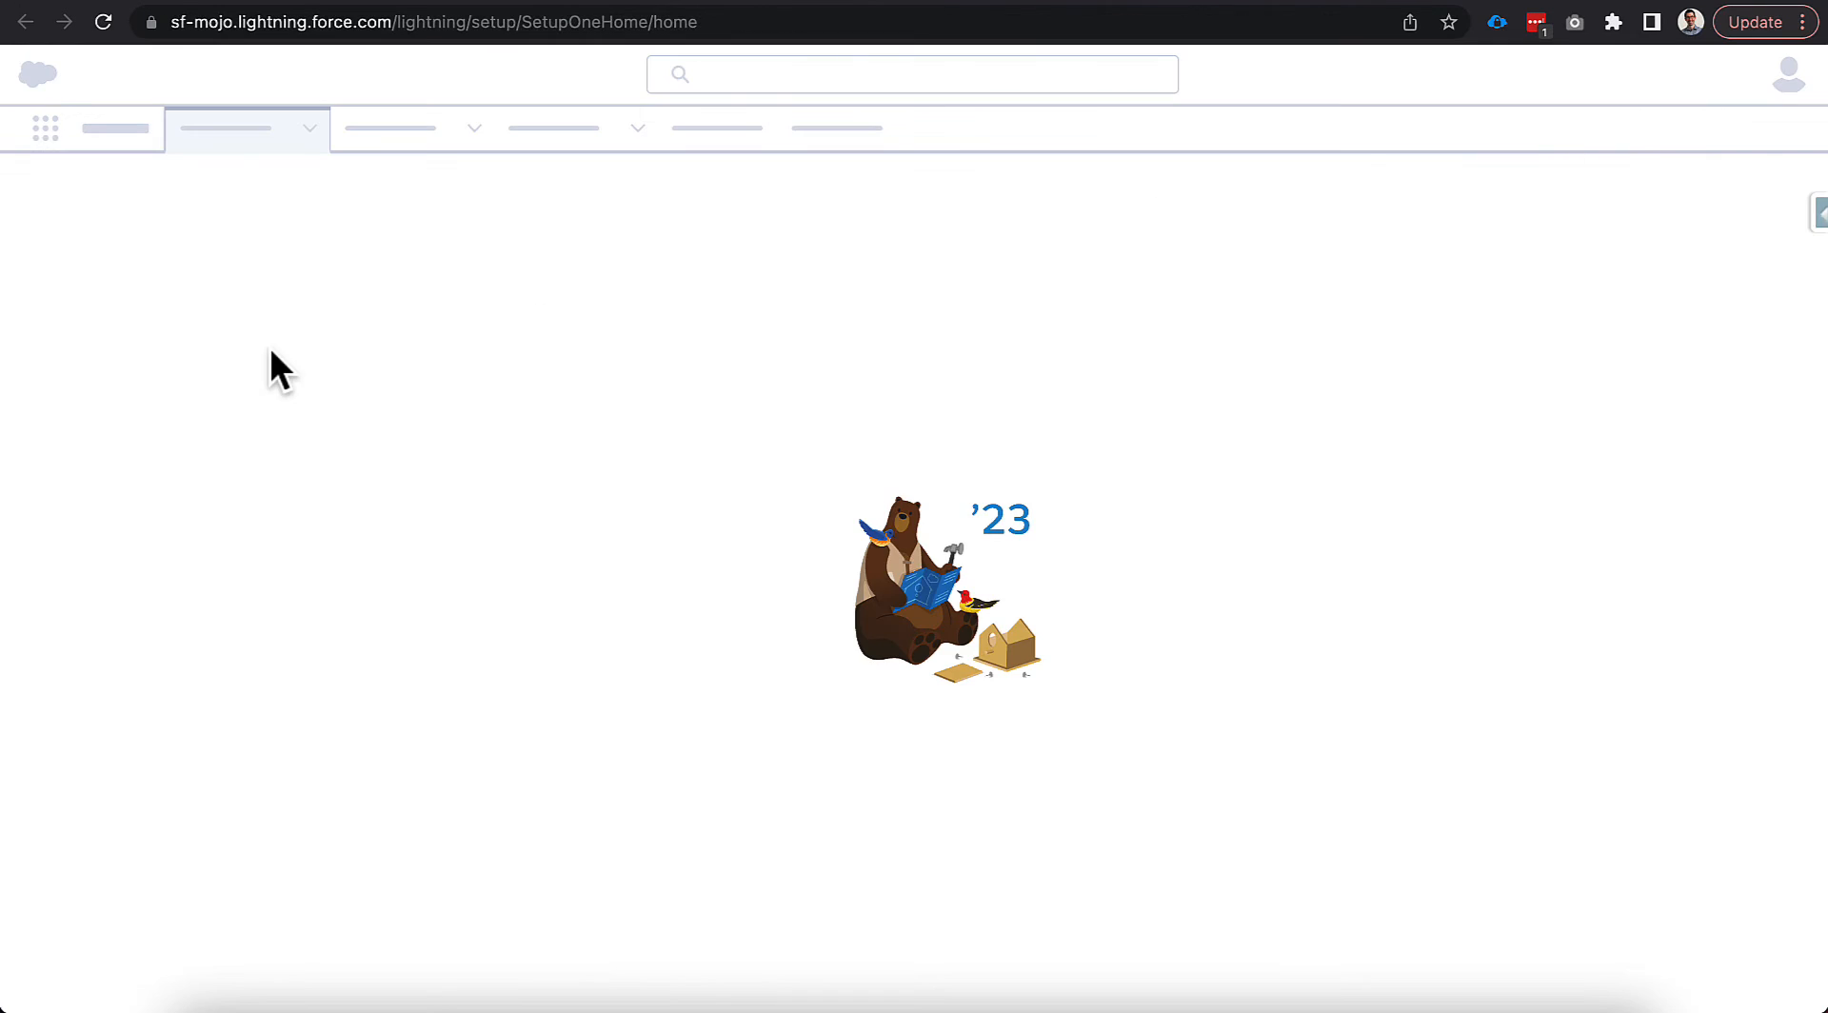
pyautogui.write('remote')
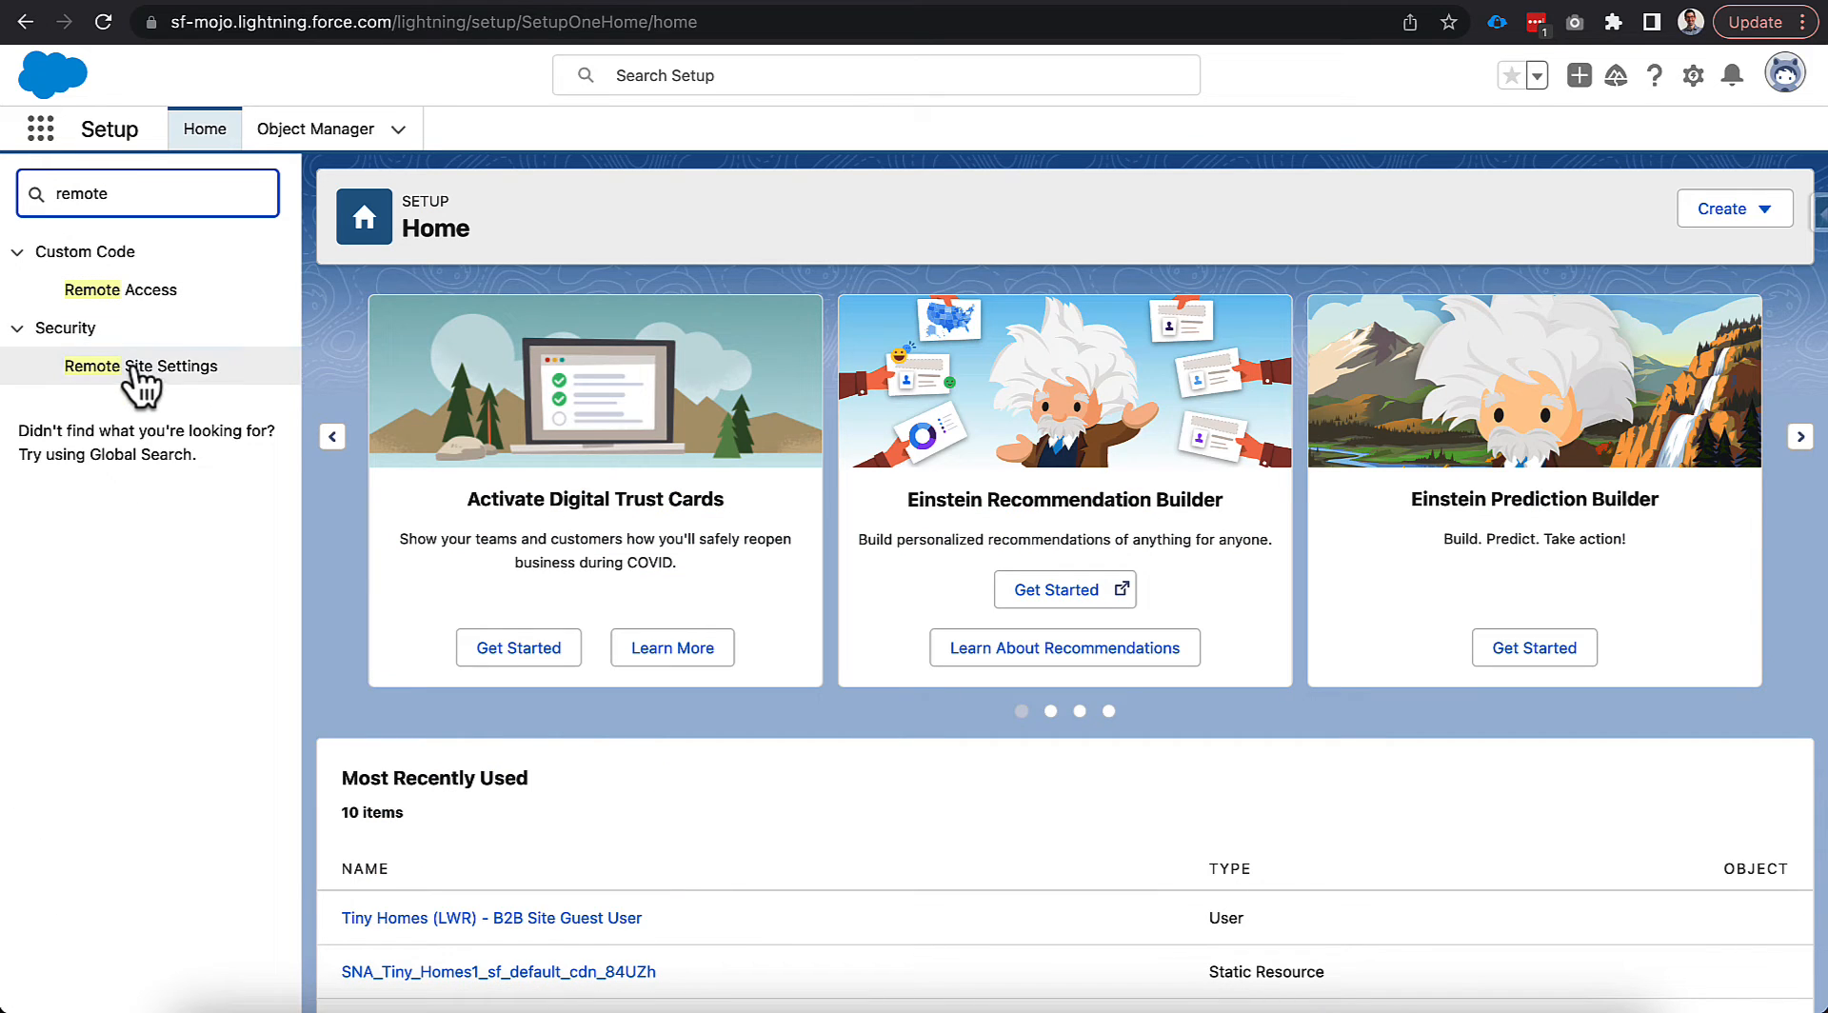
pyautogui.click(143, 366)
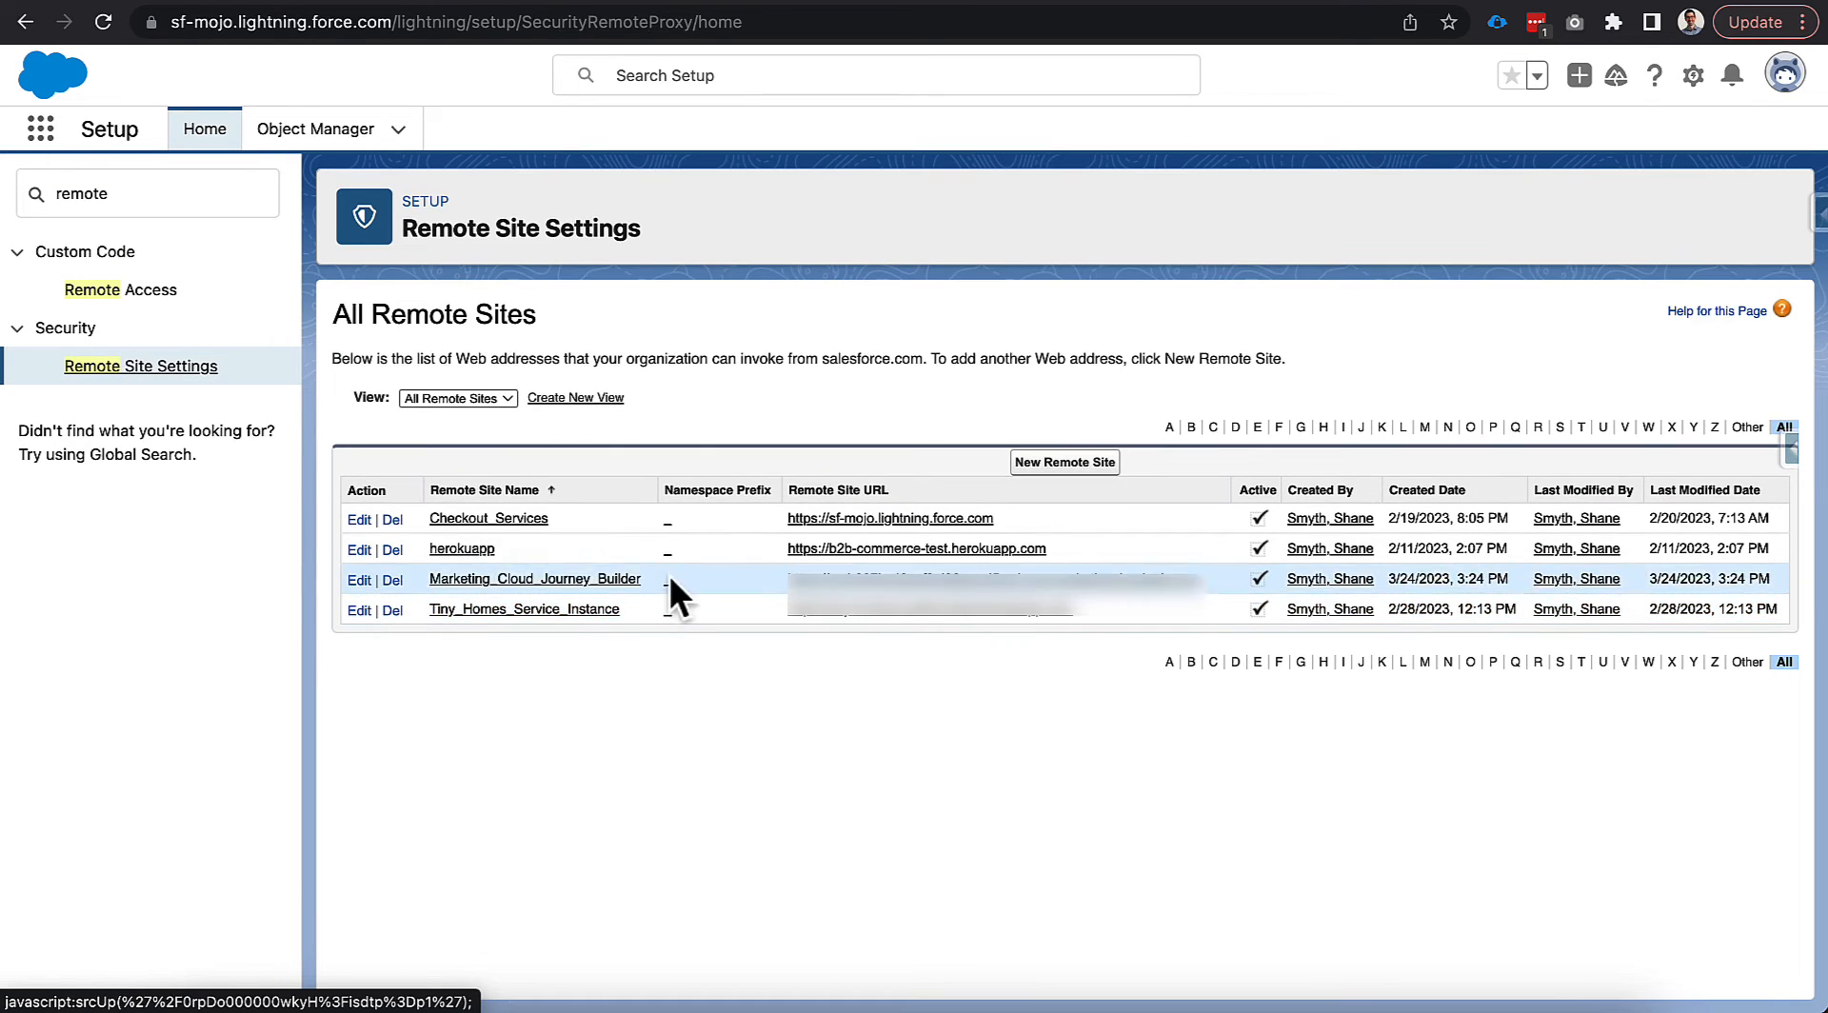
pyautogui.moveTo(762, 548); pyautogui.dragTo(800, 565)
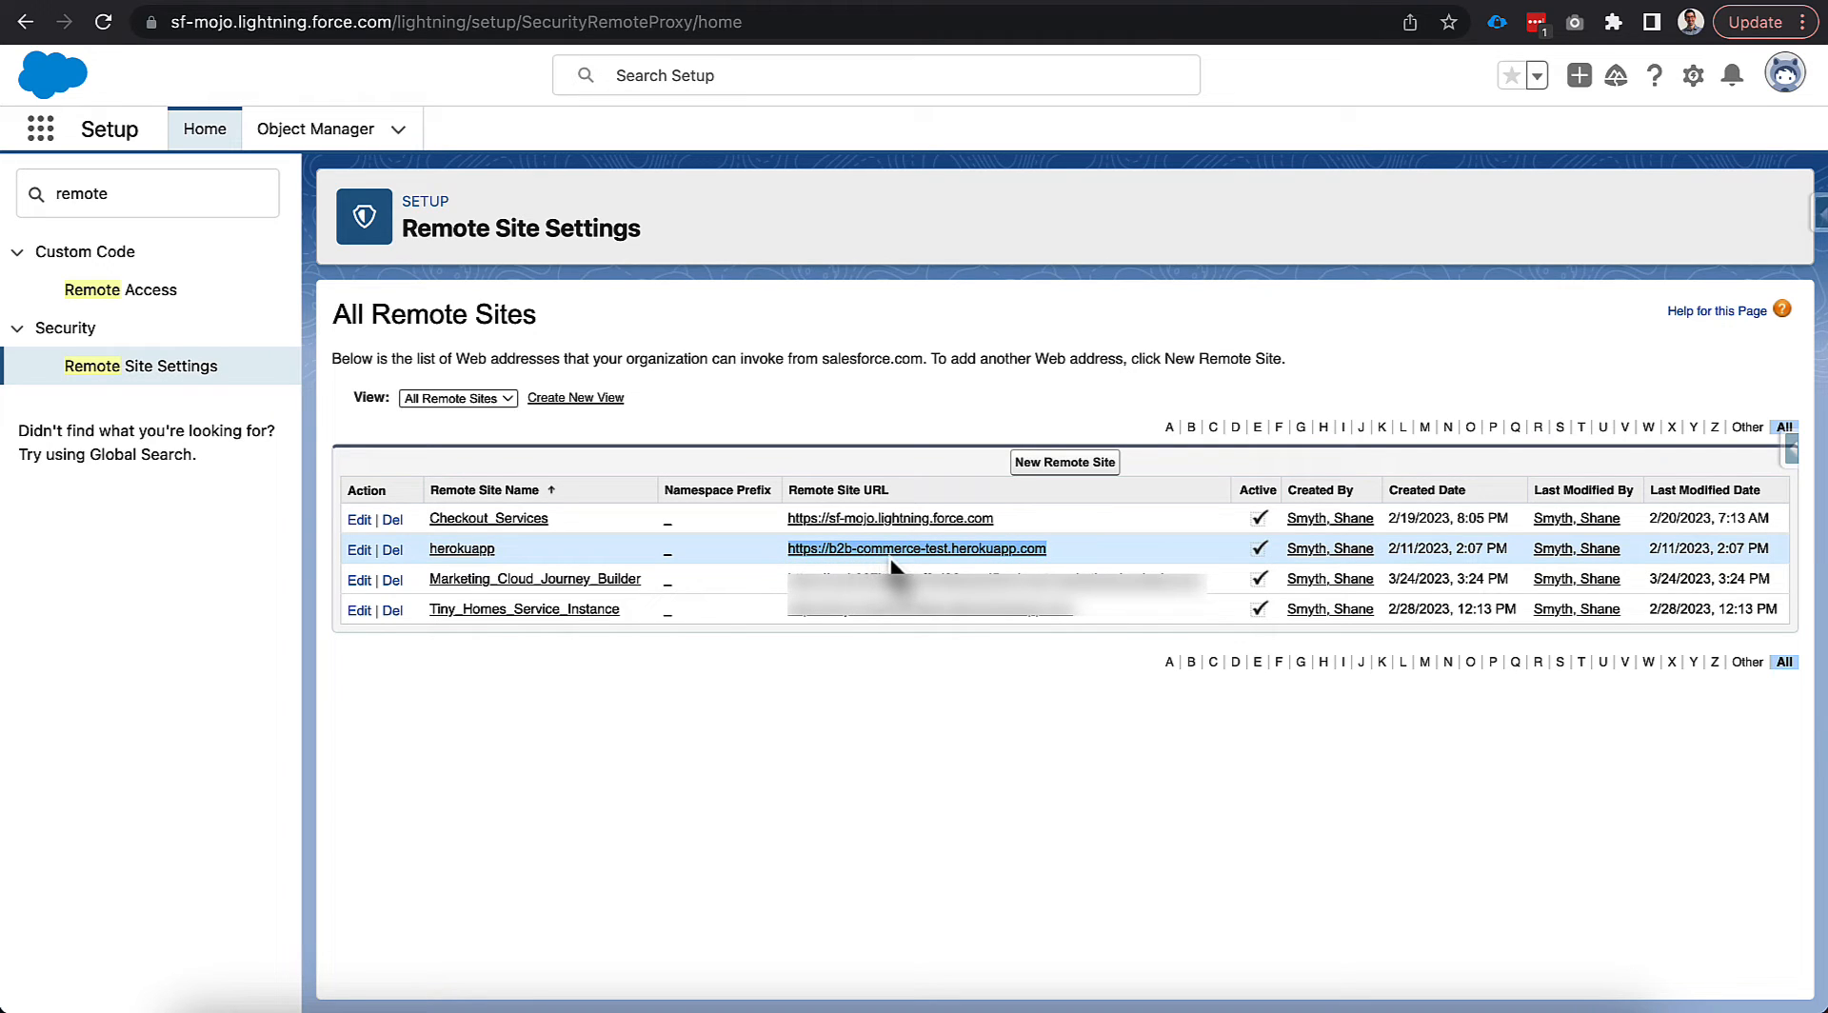
pyautogui.click(1064, 549)
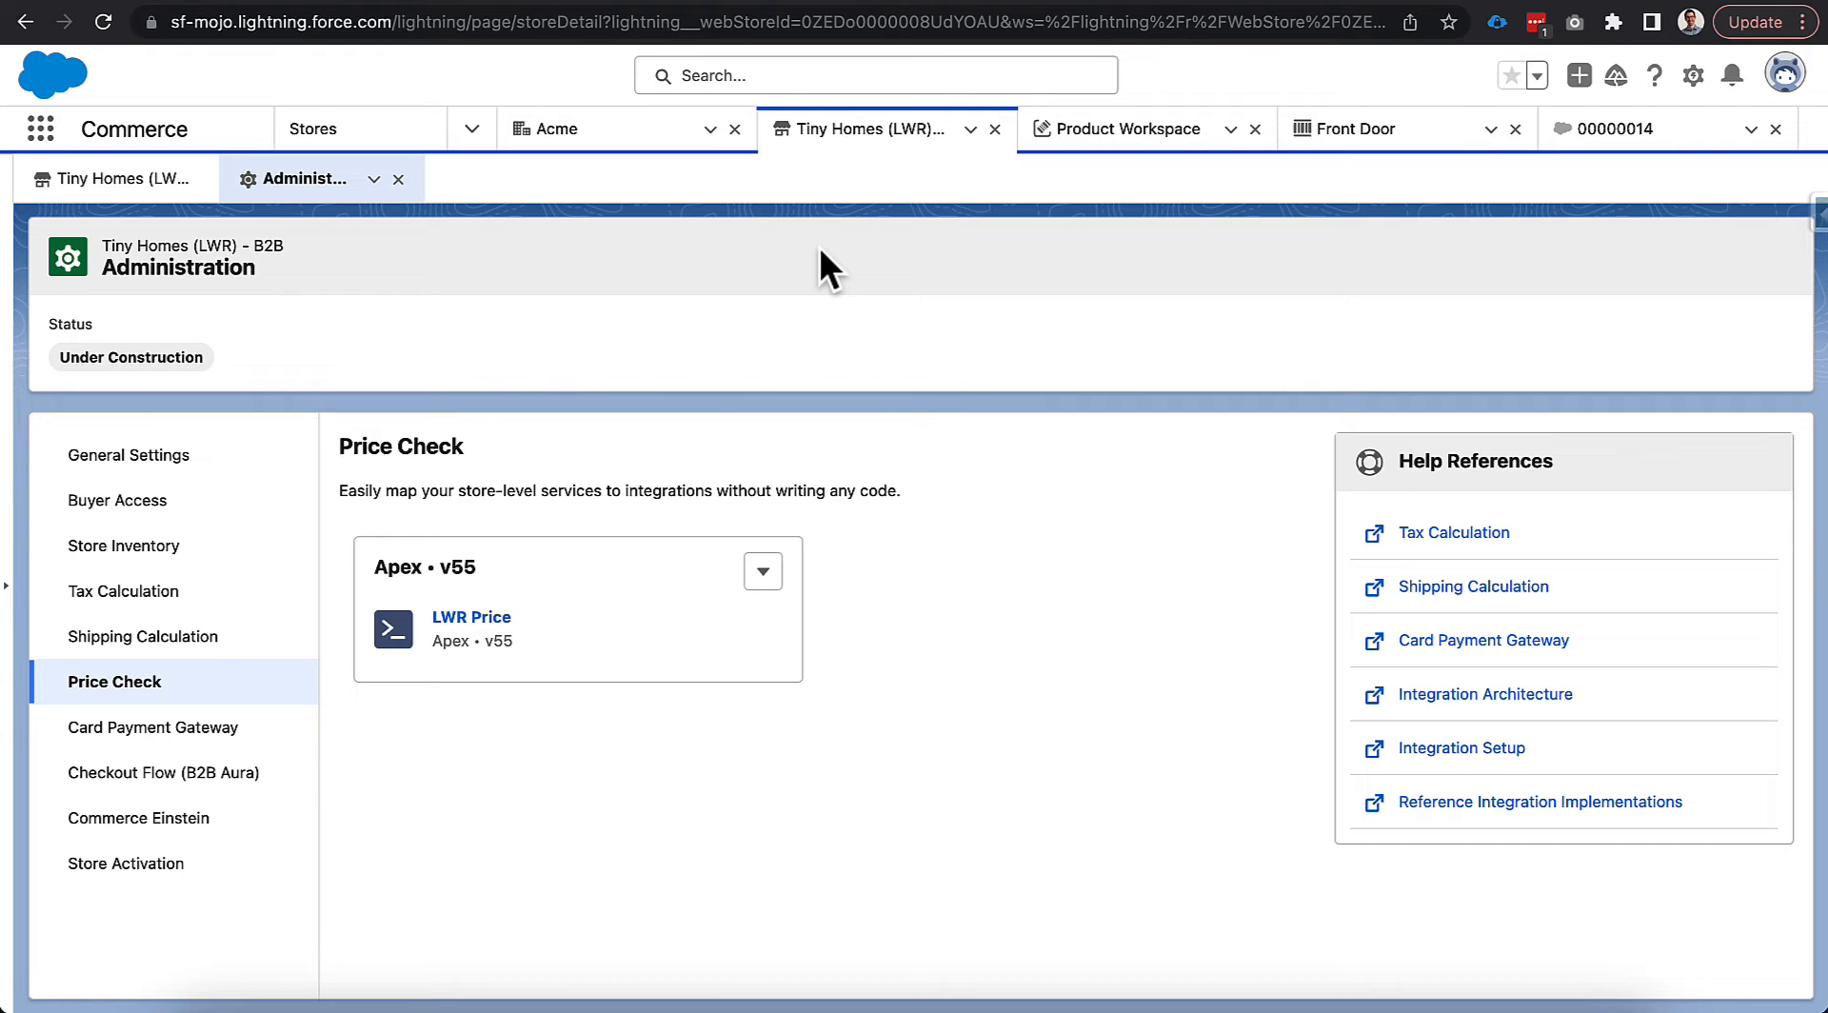
# Preview Stripe in the Card Payment Gateway integration picker, close it unlinked, and go to GitHub.
pyautogui.click(157, 735)
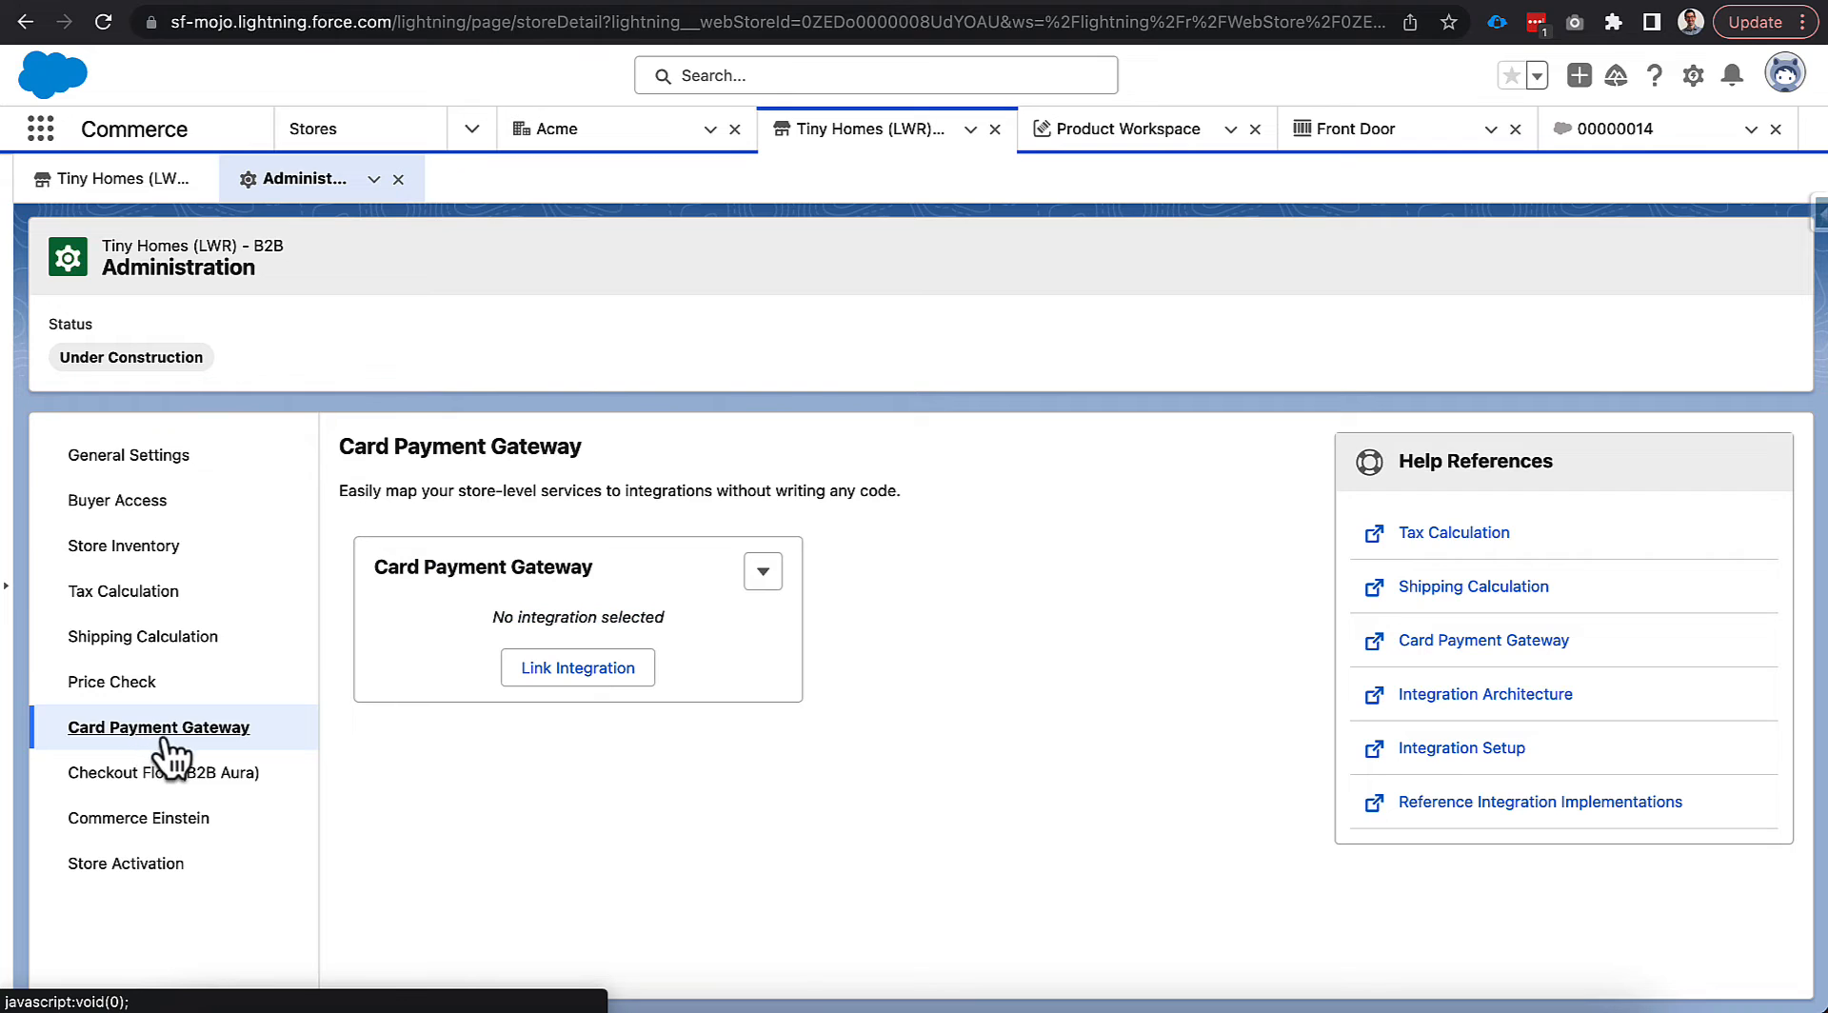
pyautogui.click(536, 674)
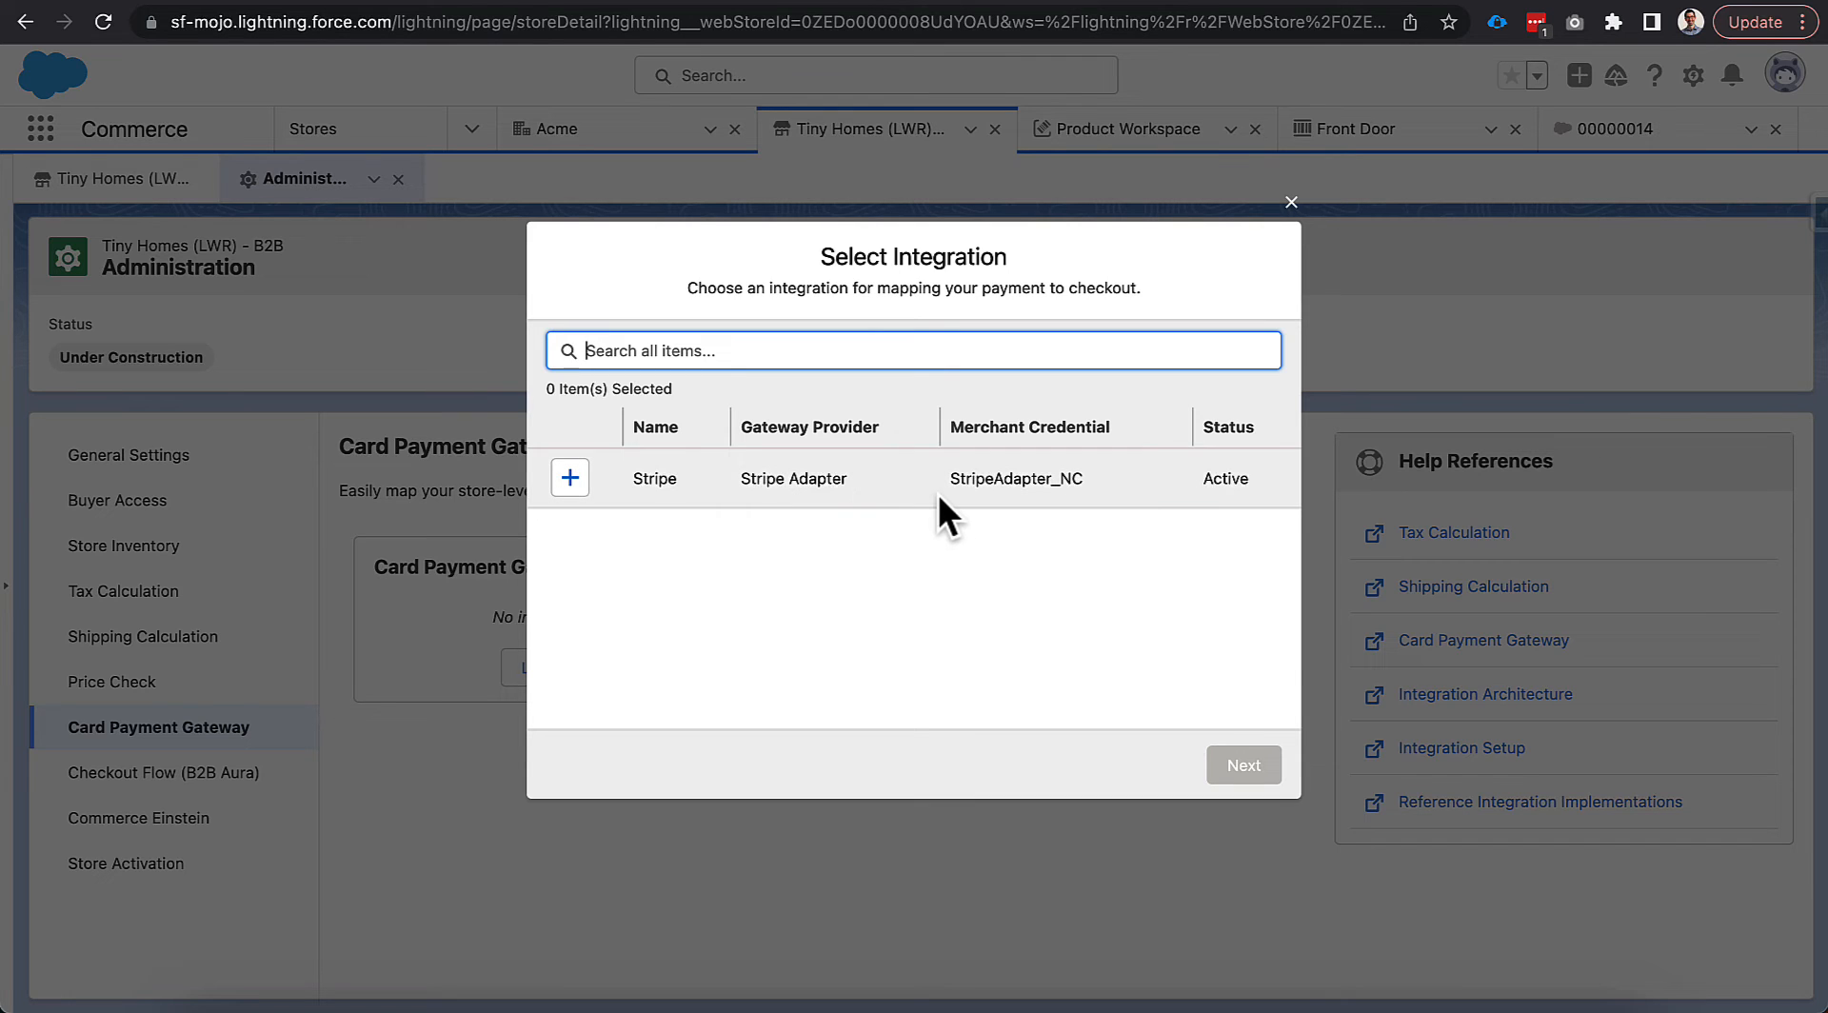
pyautogui.click(914, 529)
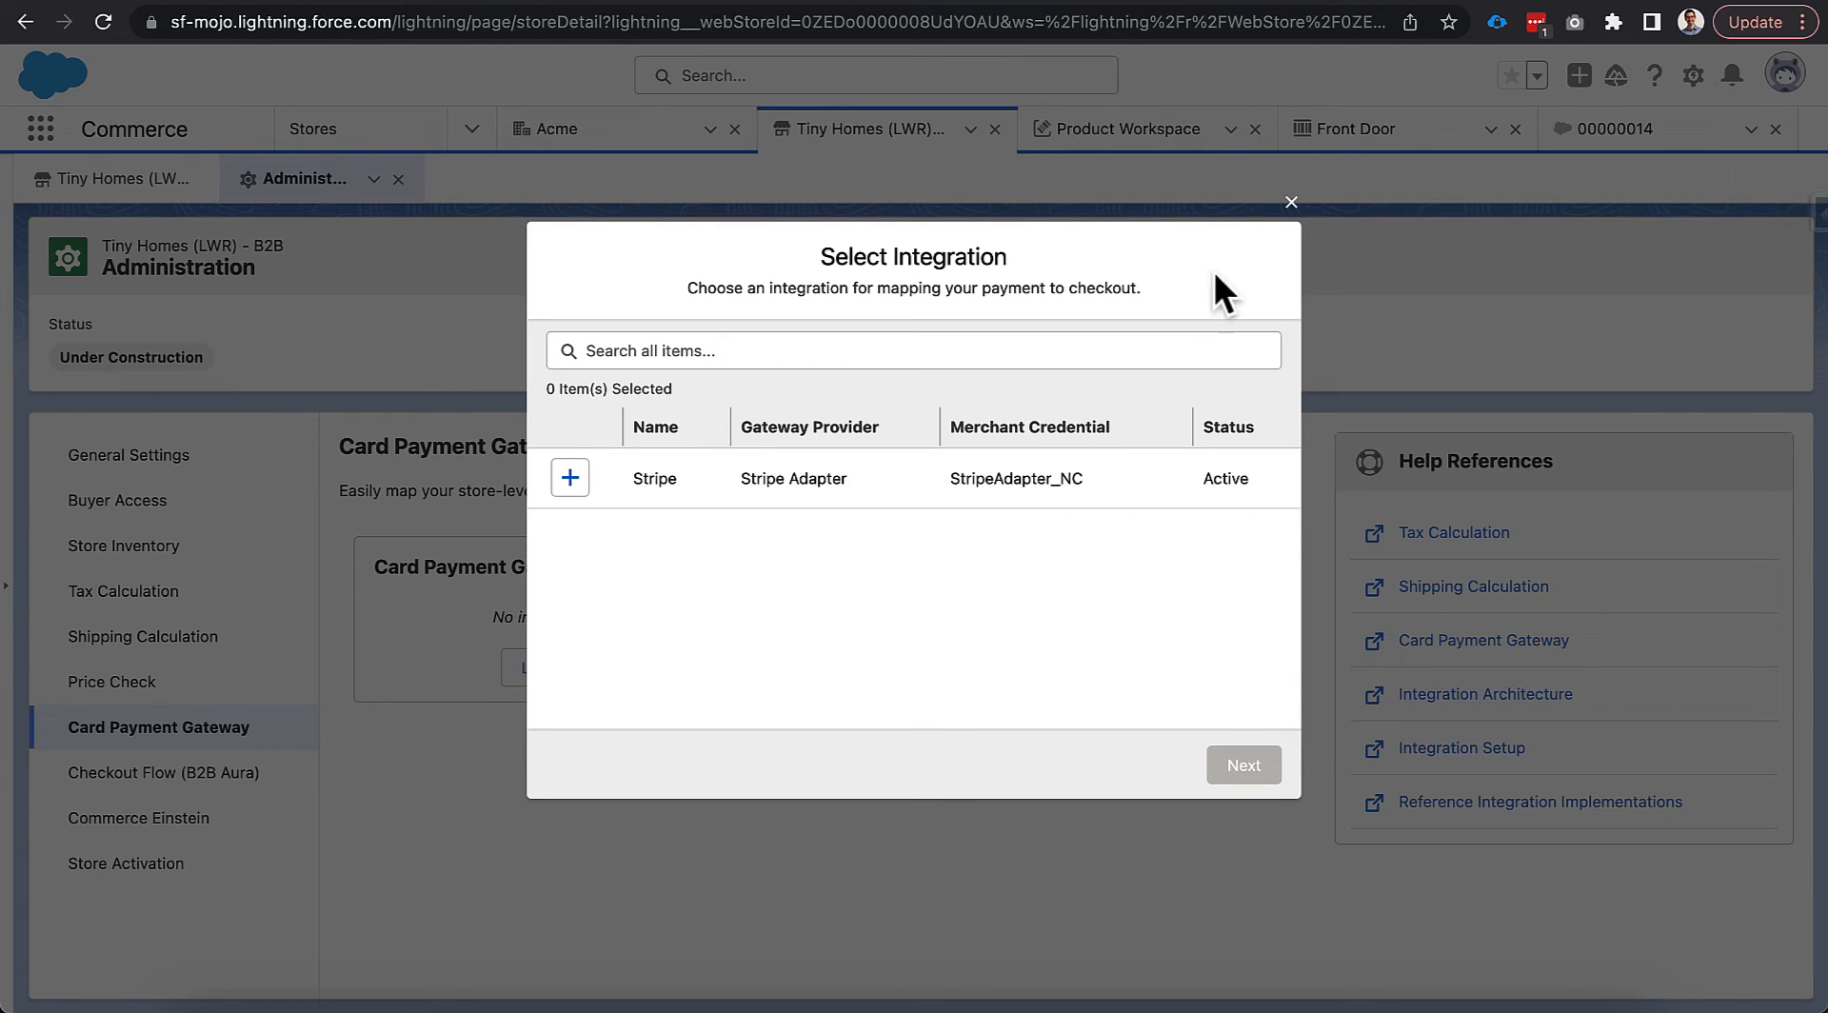
pyautogui.click(1289, 212)
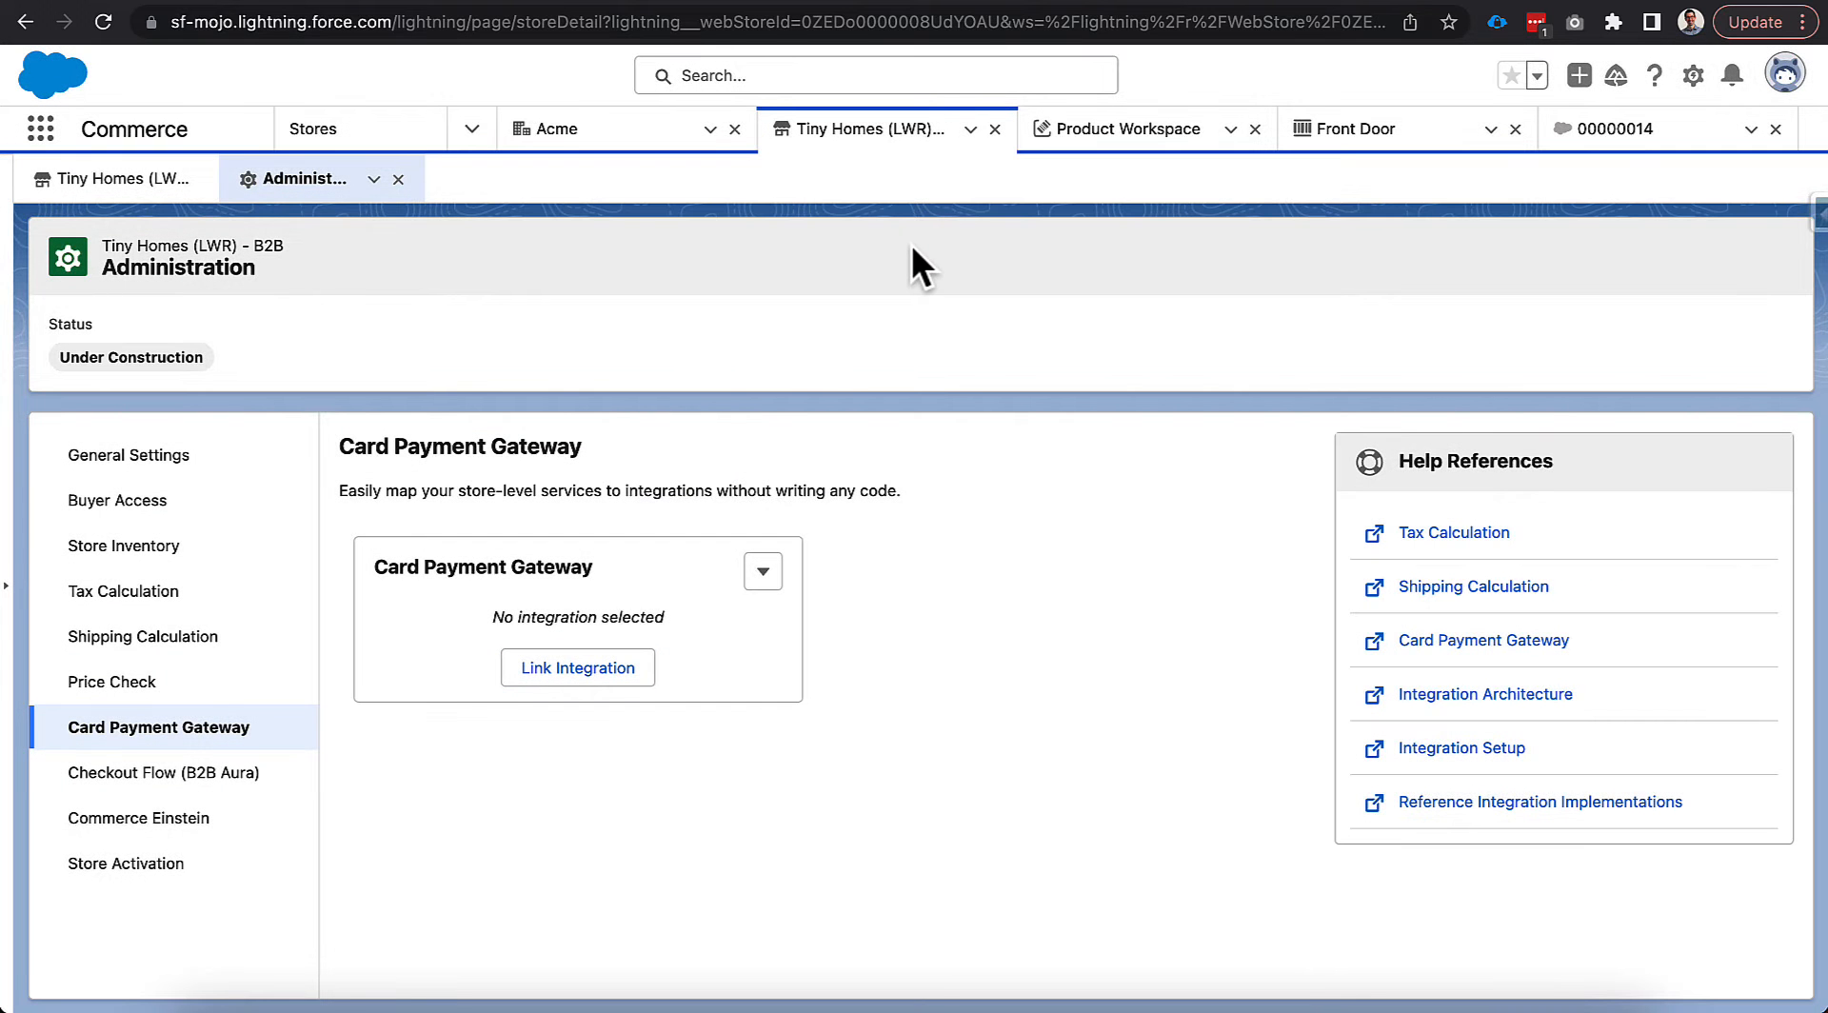
pyautogui.click(805, 1)
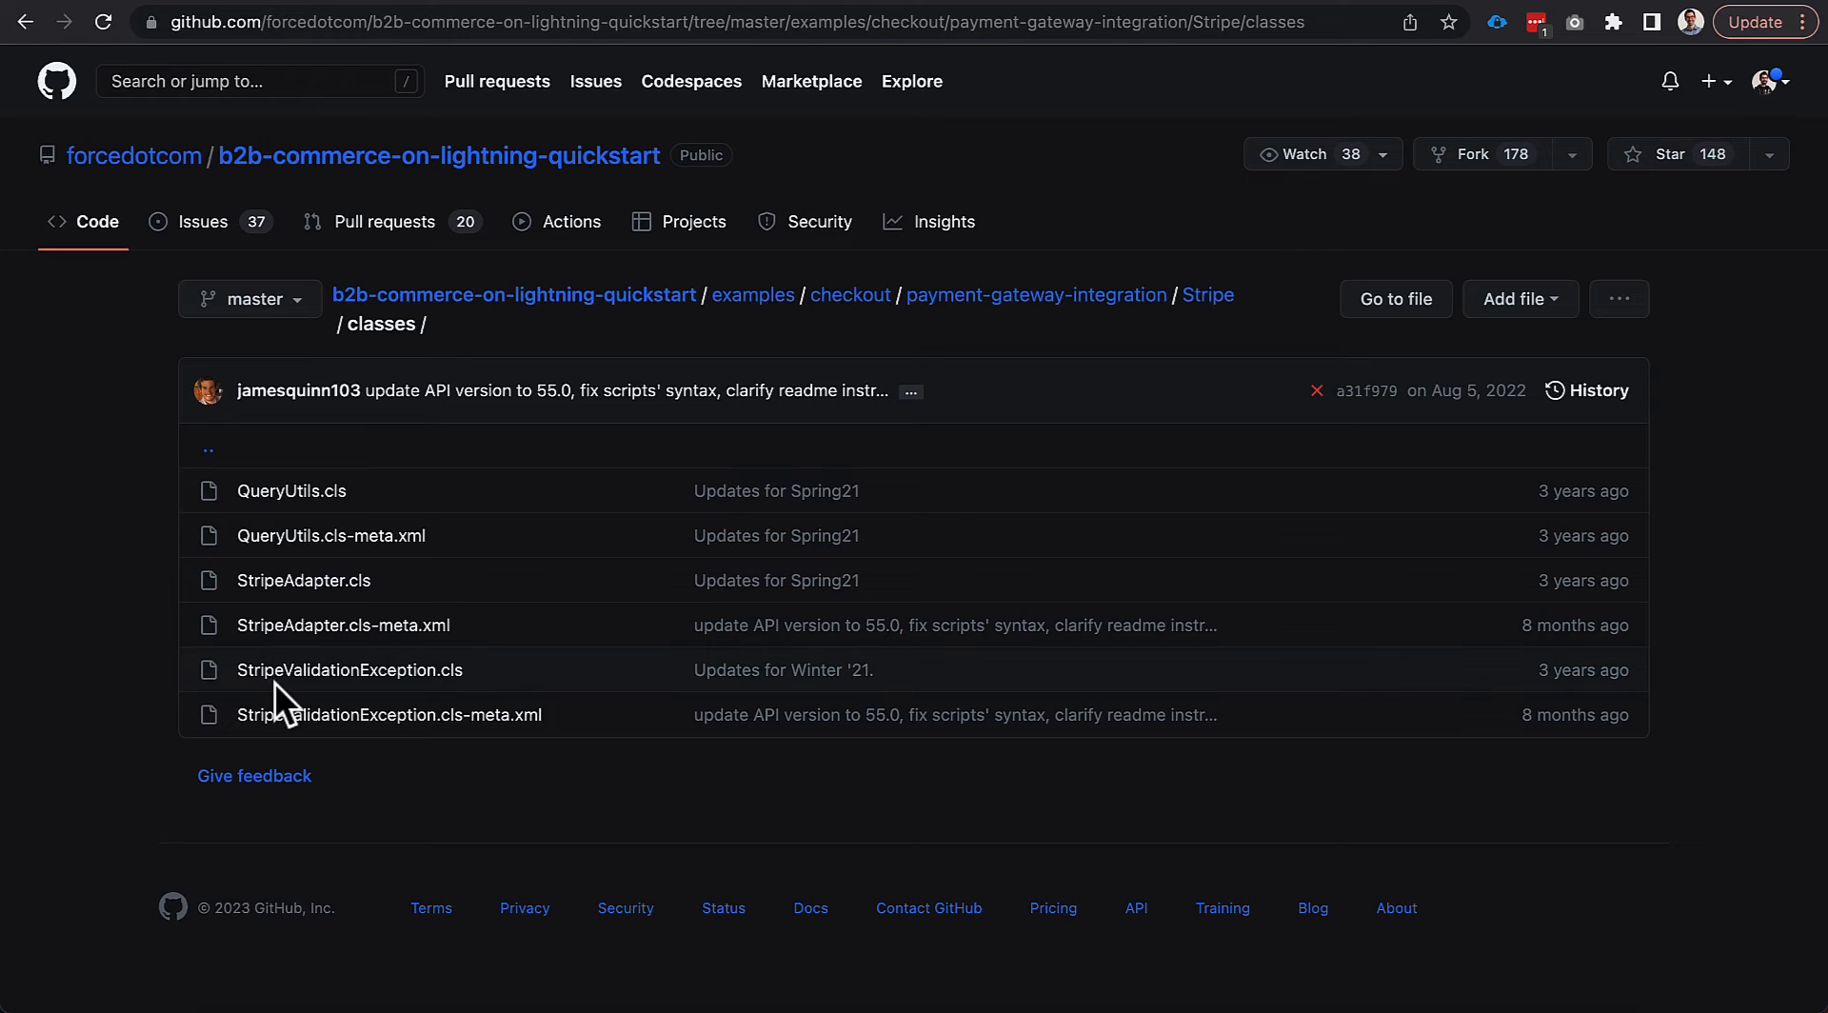
pyautogui.click(284, 583)
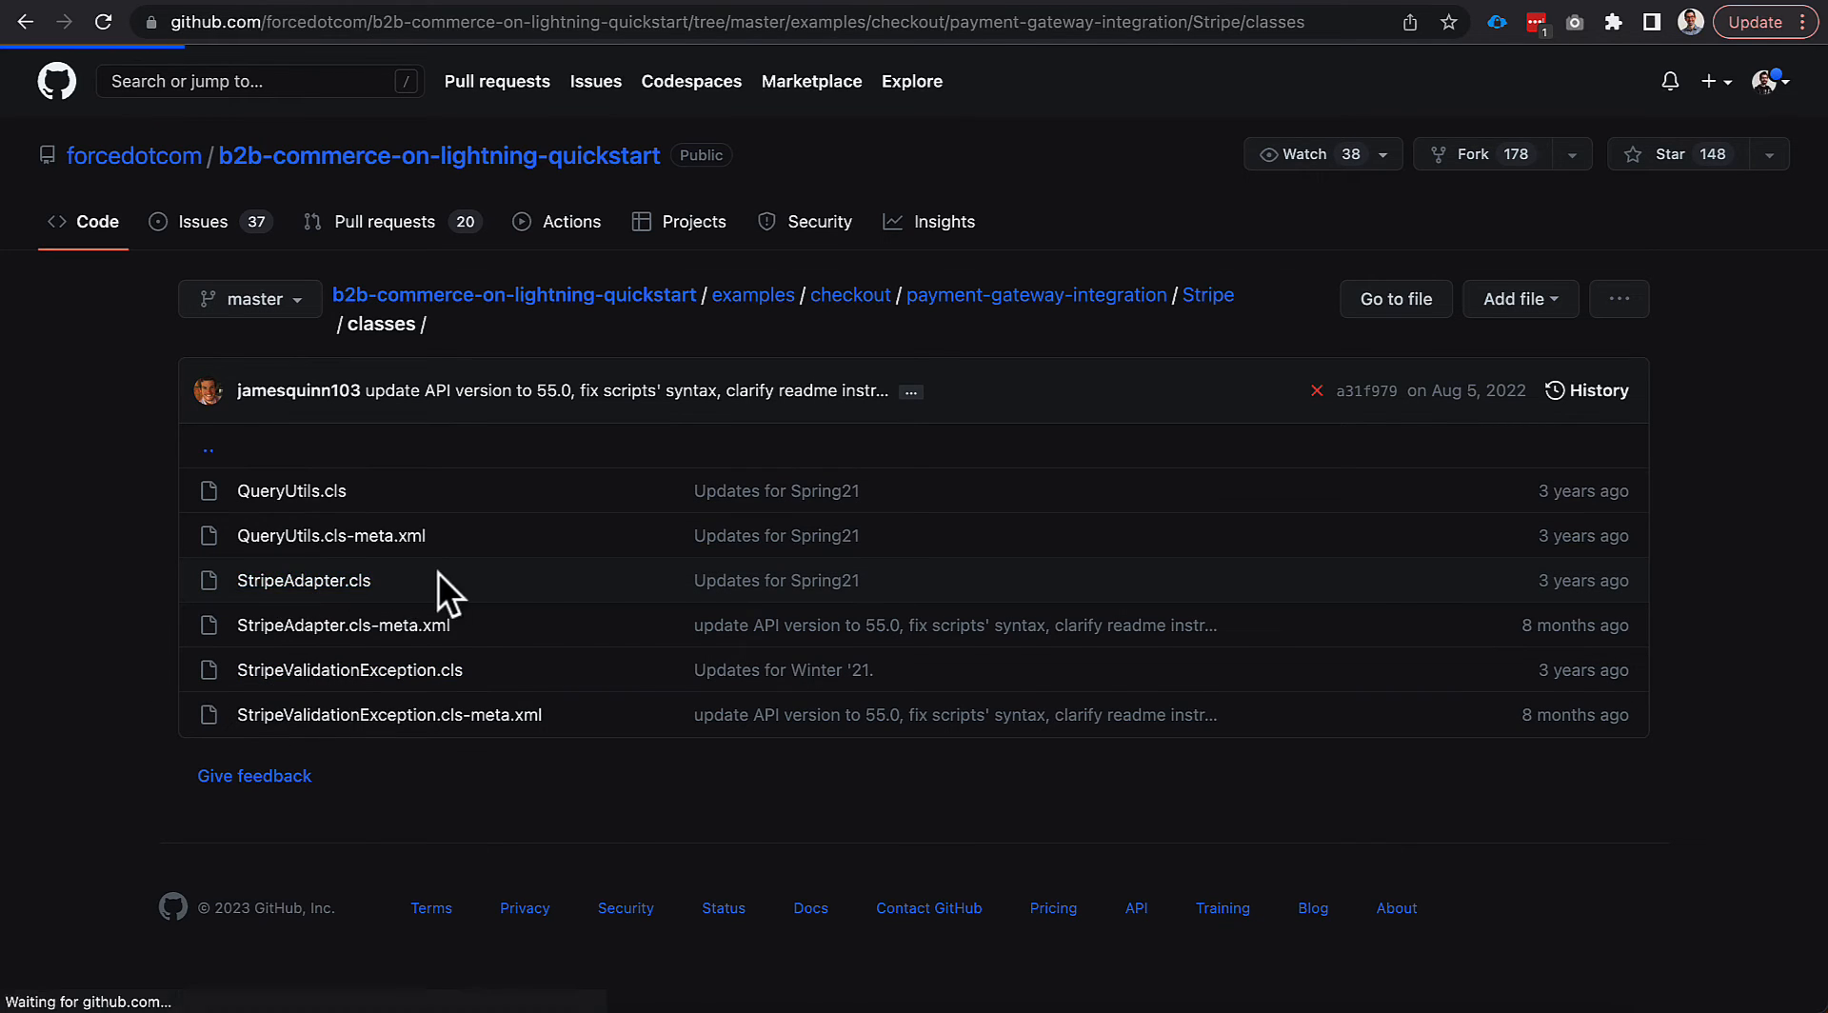
pyautogui.scroll(-3, 460, 630)
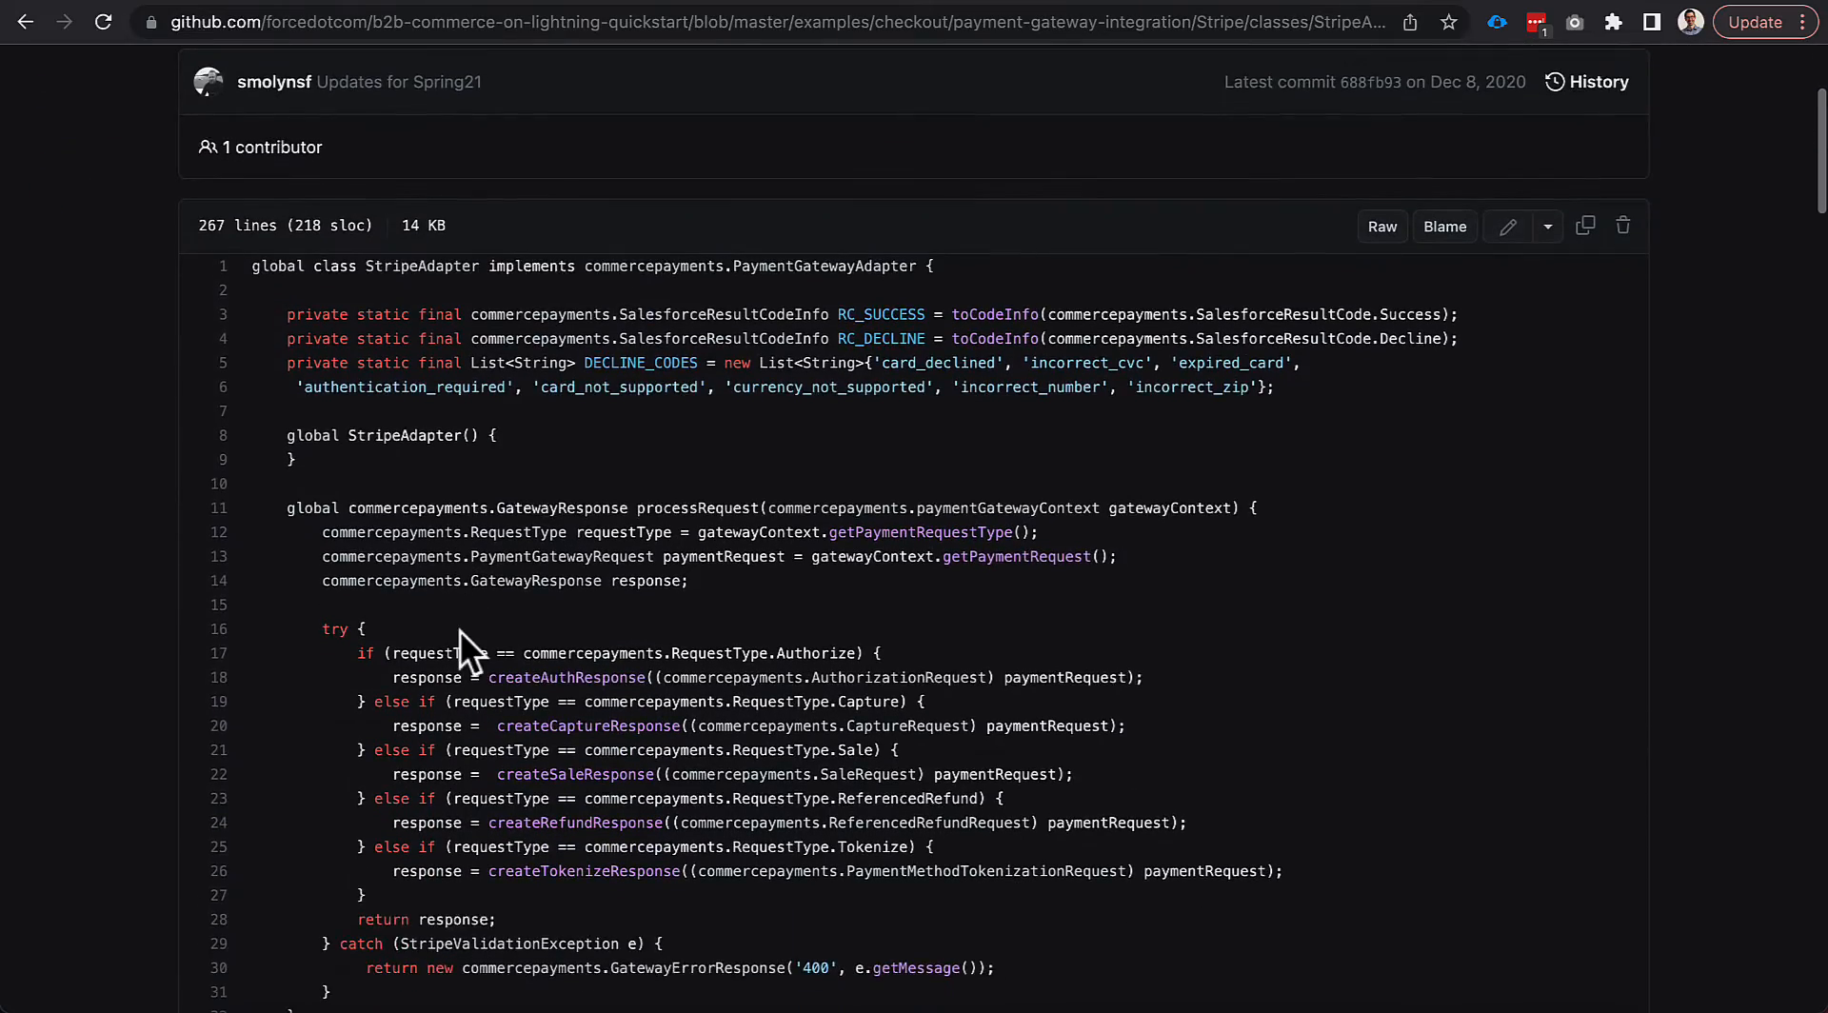
pyautogui.scroll(-2, 460, 630)
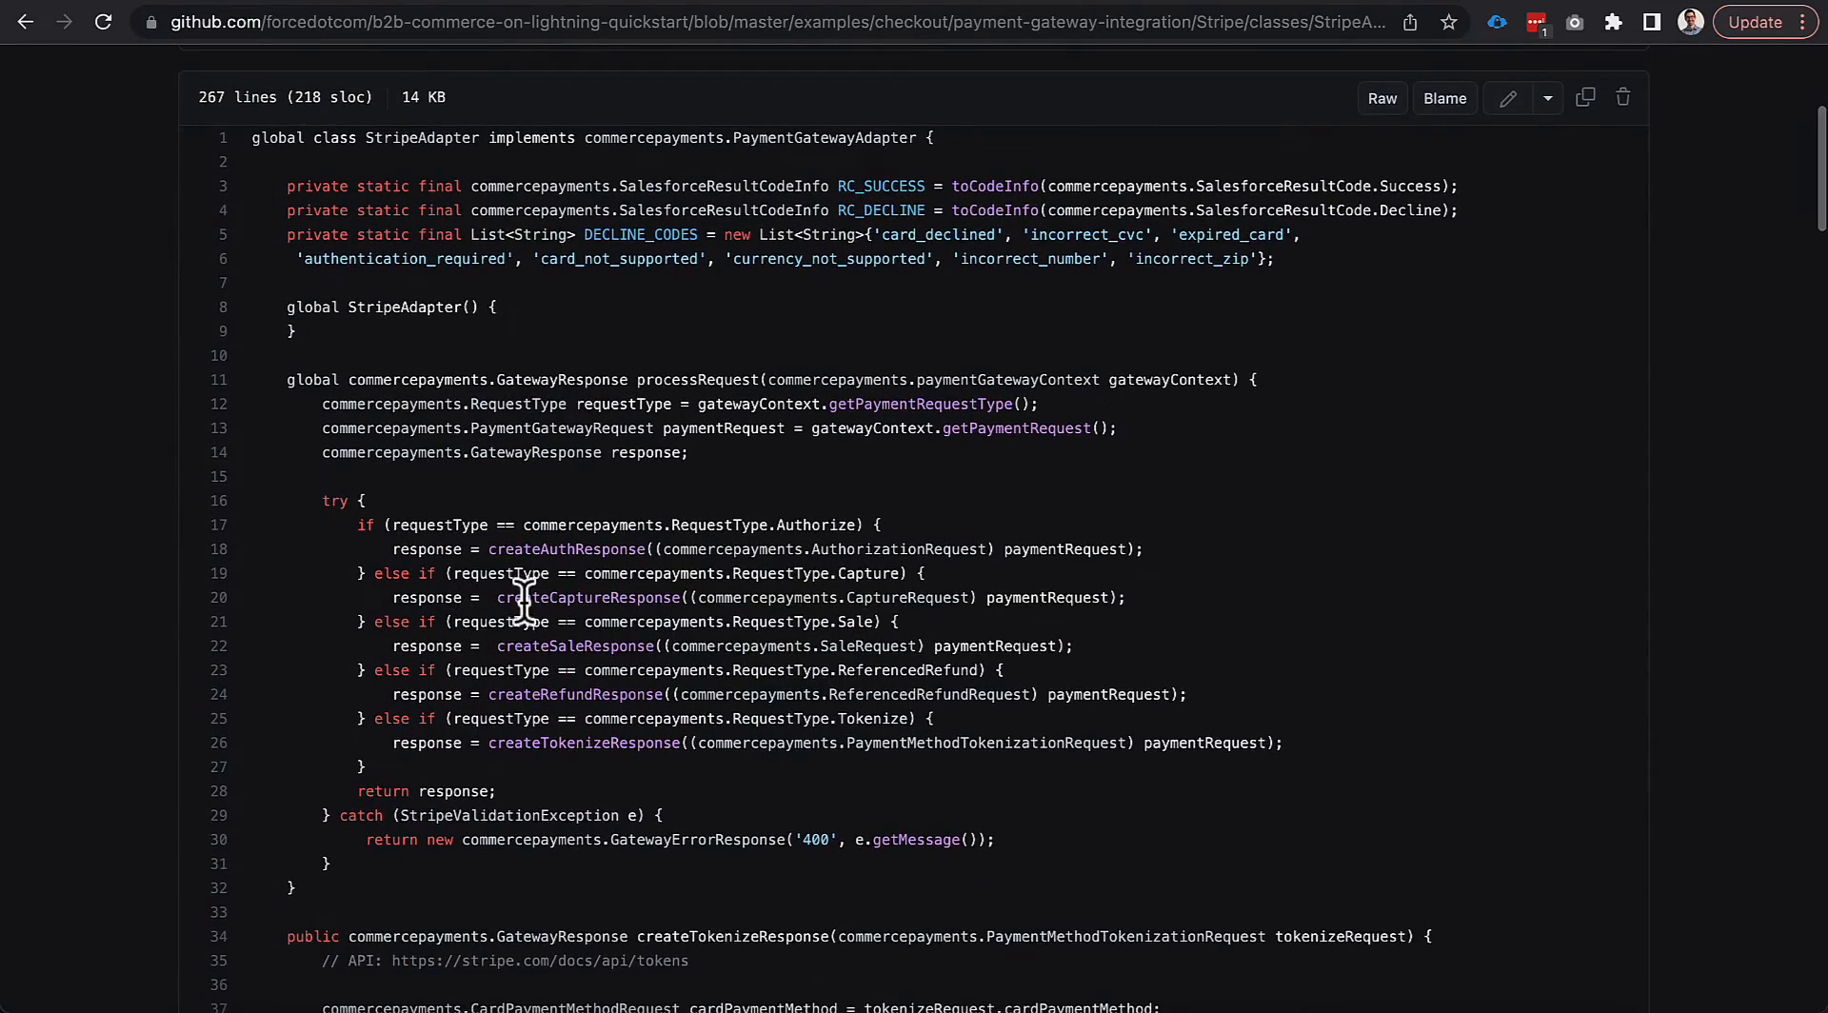
pyautogui.scroll(-2, 527, 595)
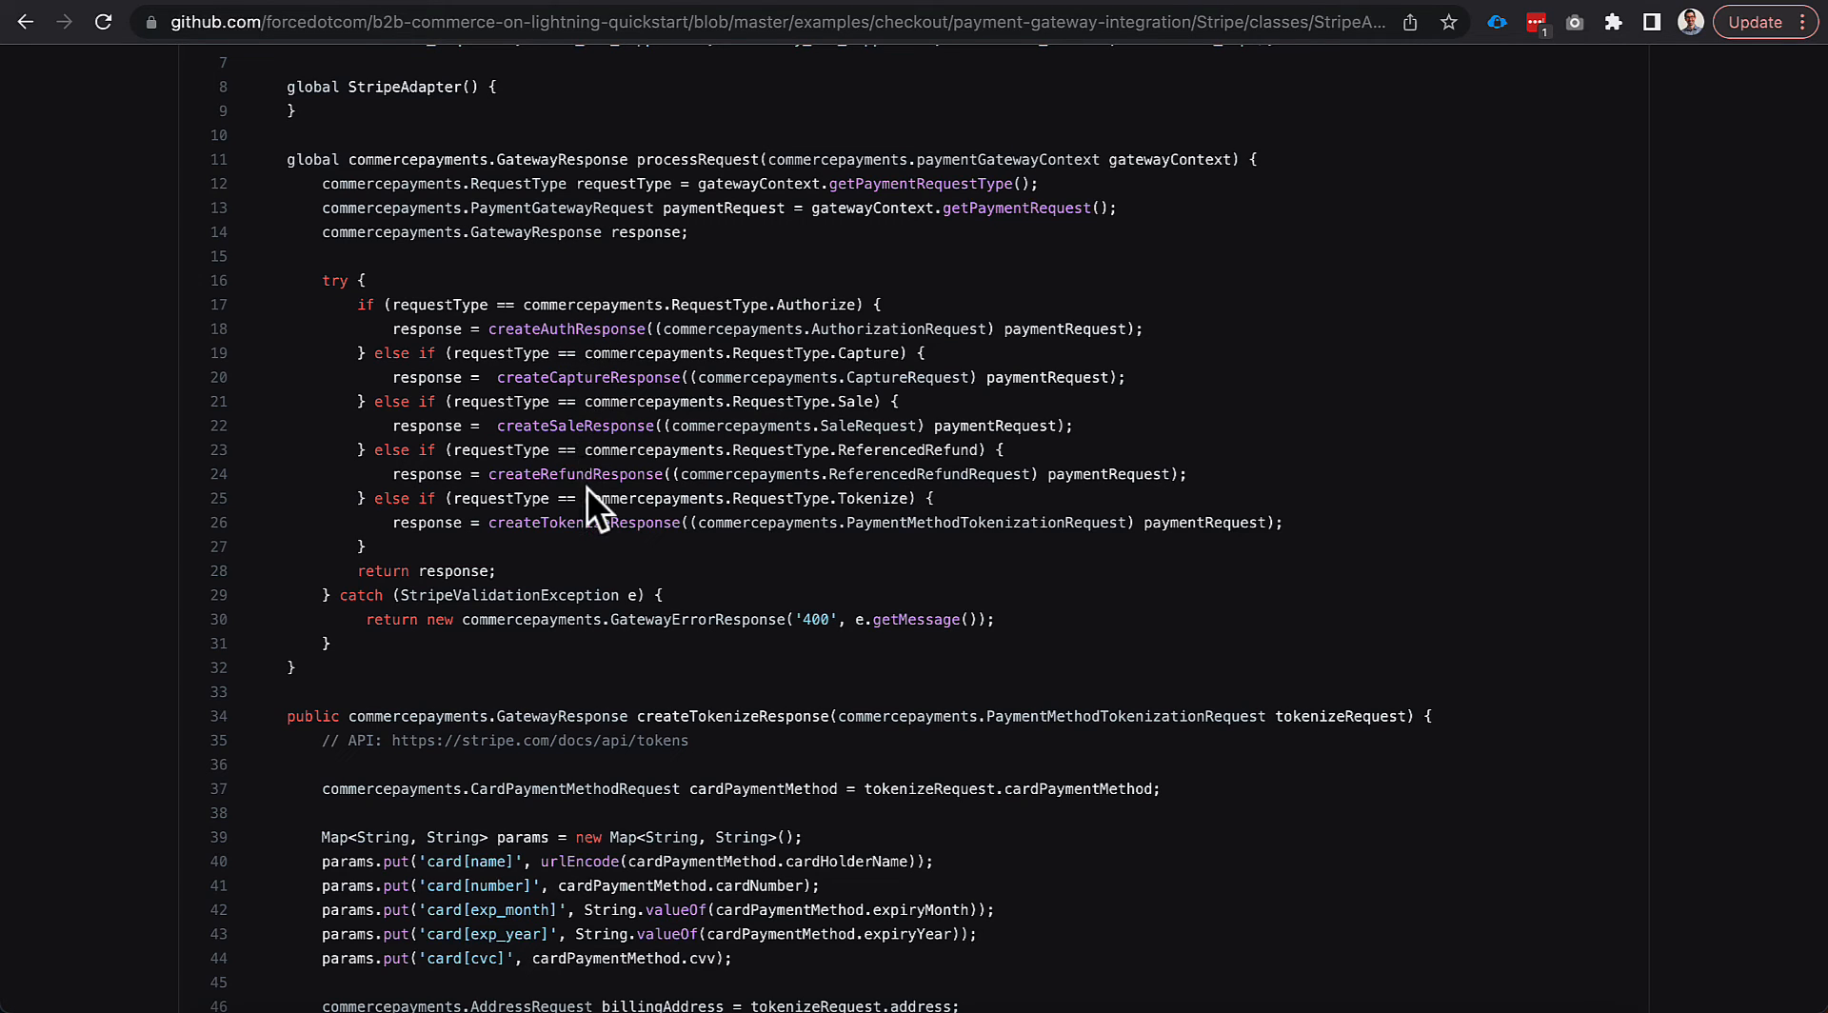
pyautogui.scroll(-6, 592, 625)
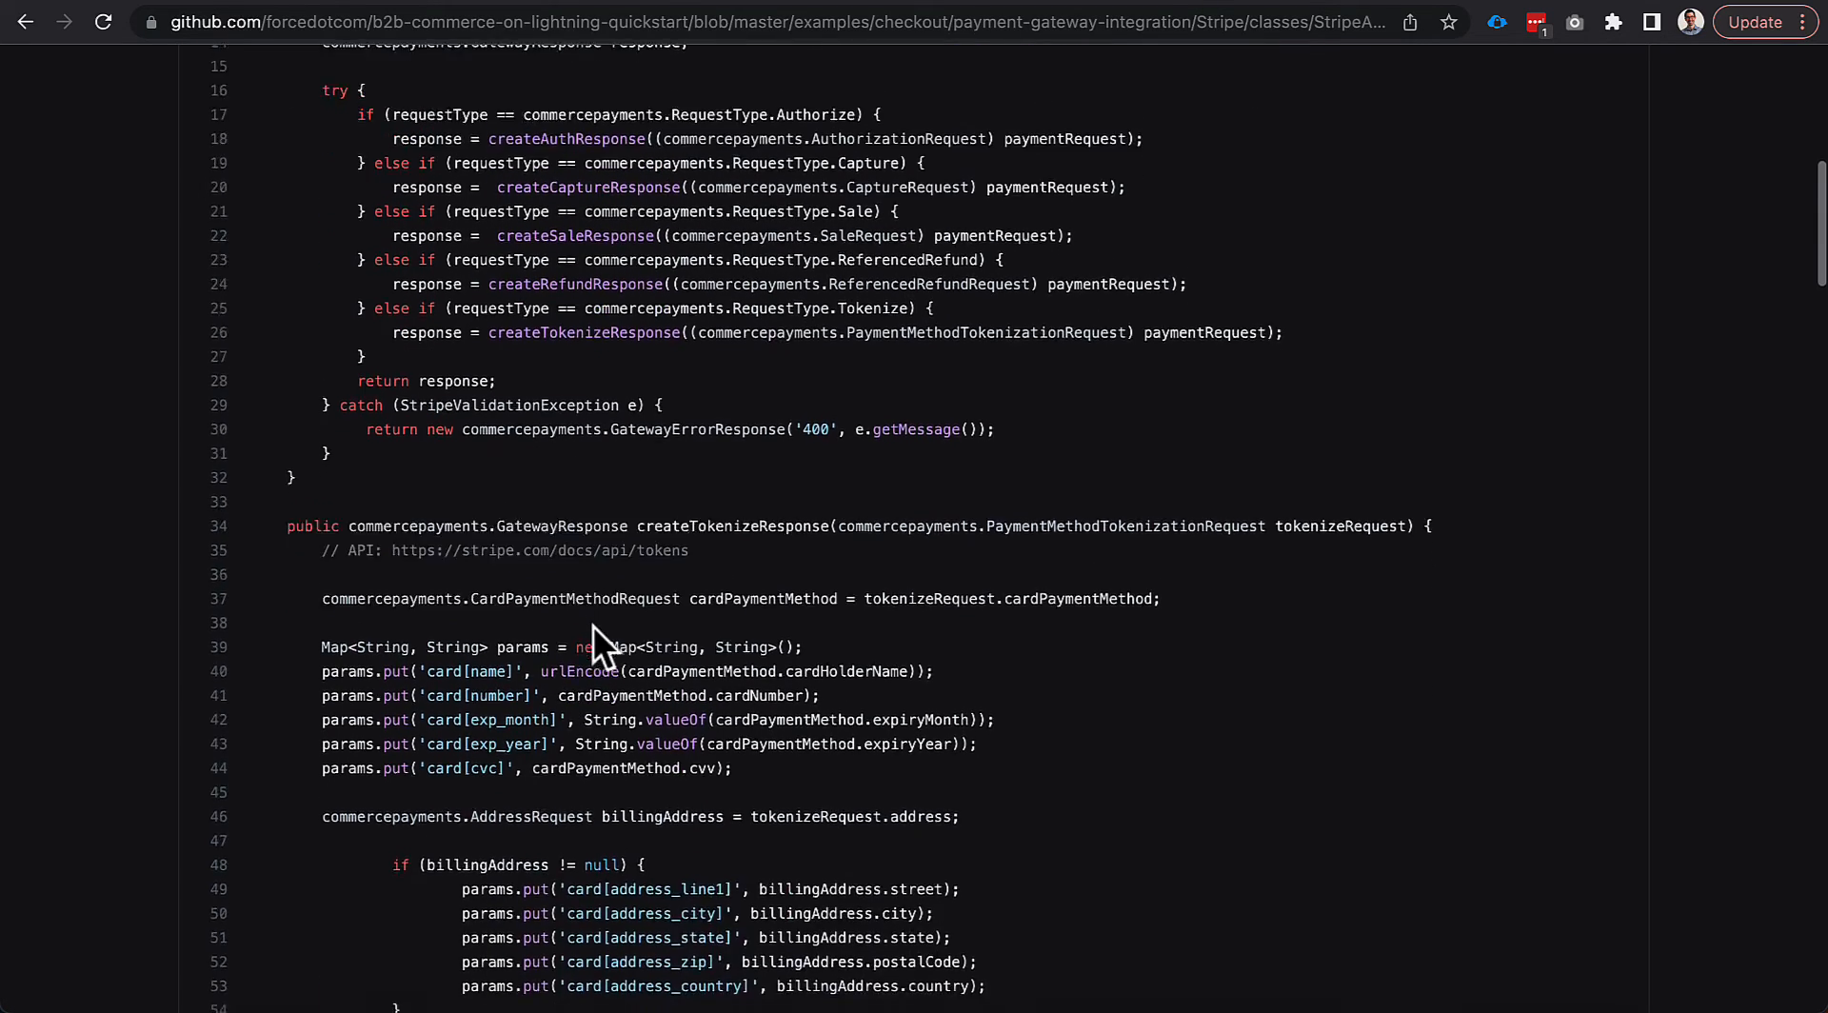
pyautogui.hscroll(-5, 575, 402)
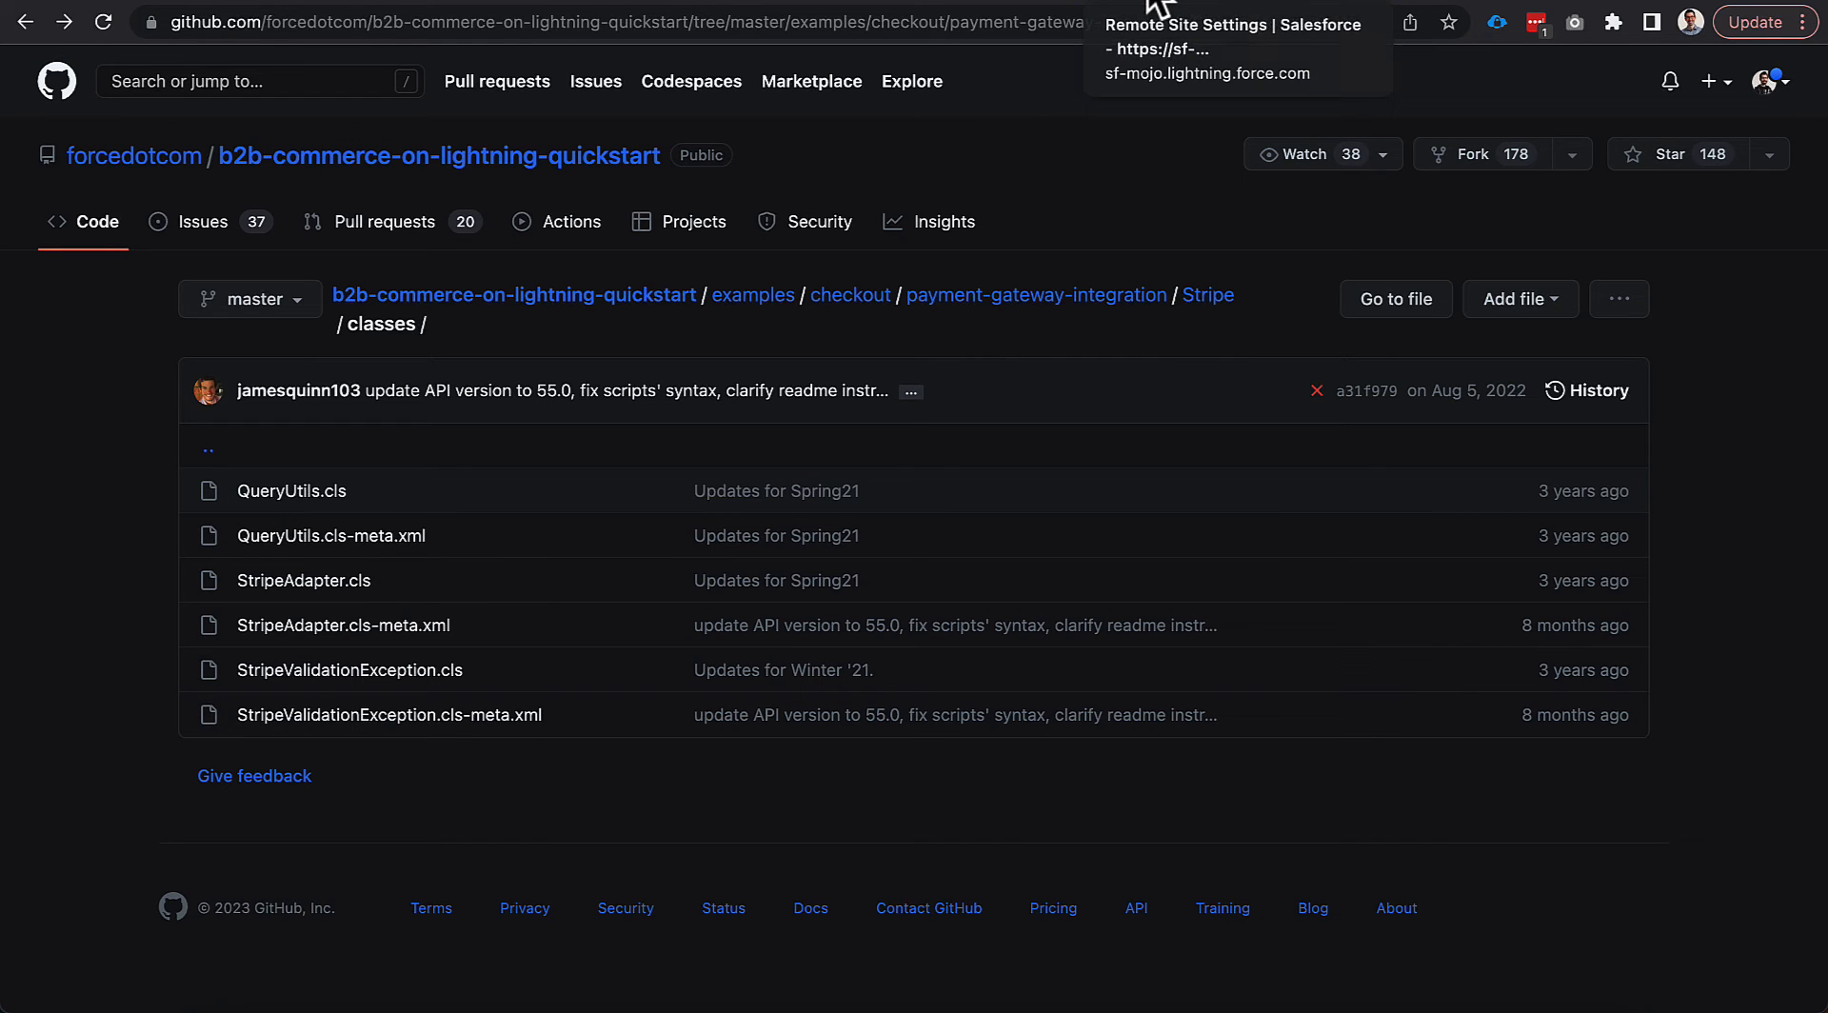
# Find Named Credentials in Setup by searching 'named' and open StripeAdapter_NC.
pyautogui.click(952, 11)
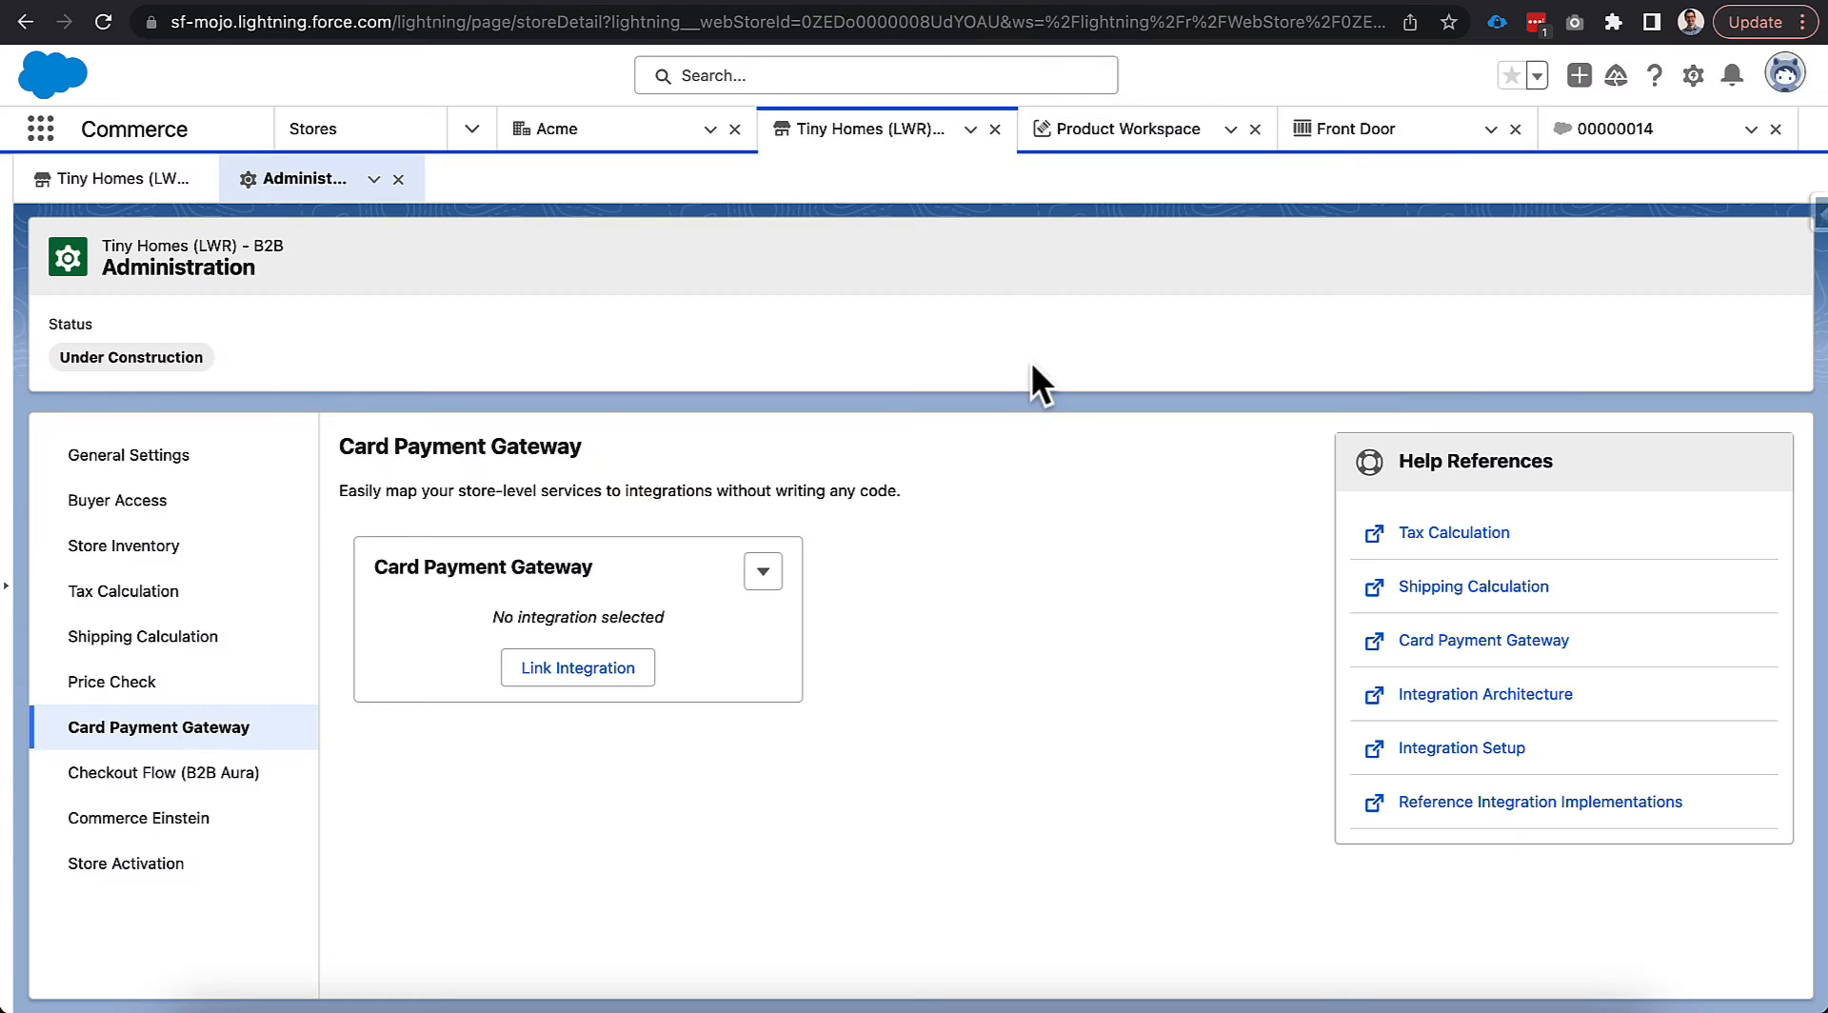
pyautogui.click(1693, 75)
pyautogui.click(1624, 162)
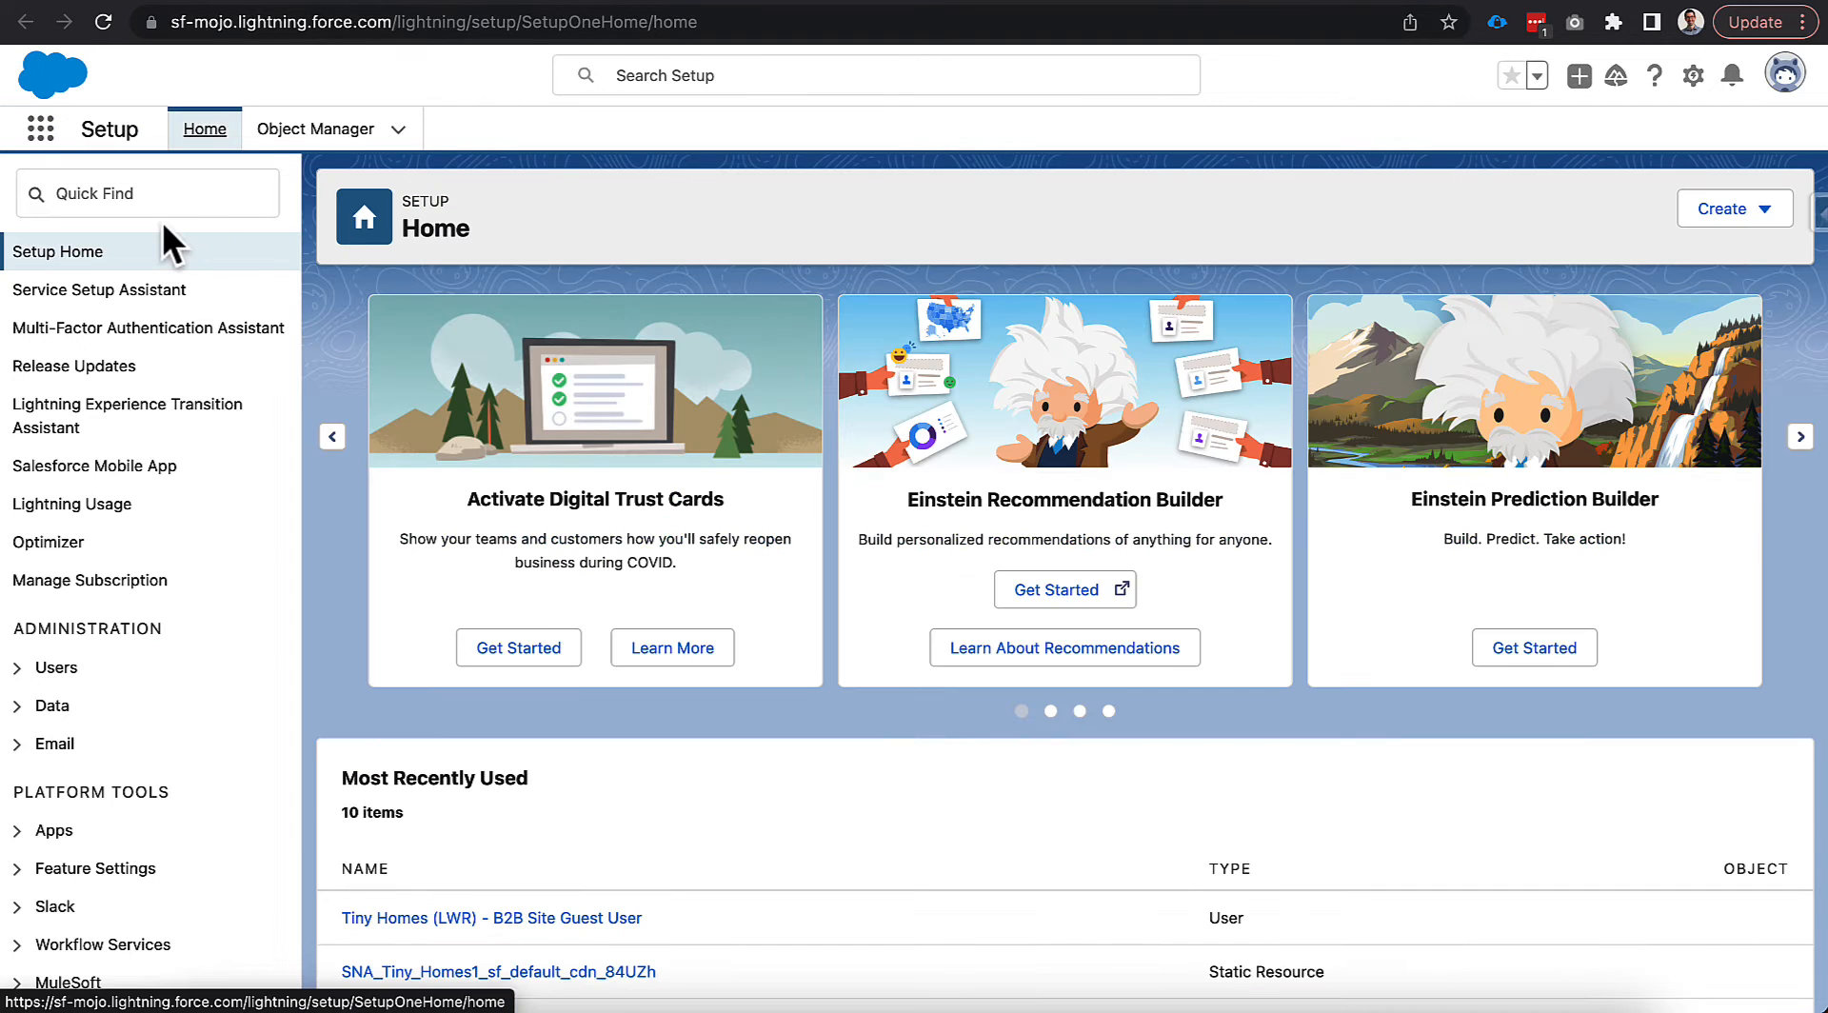
pyautogui.click(163, 187)
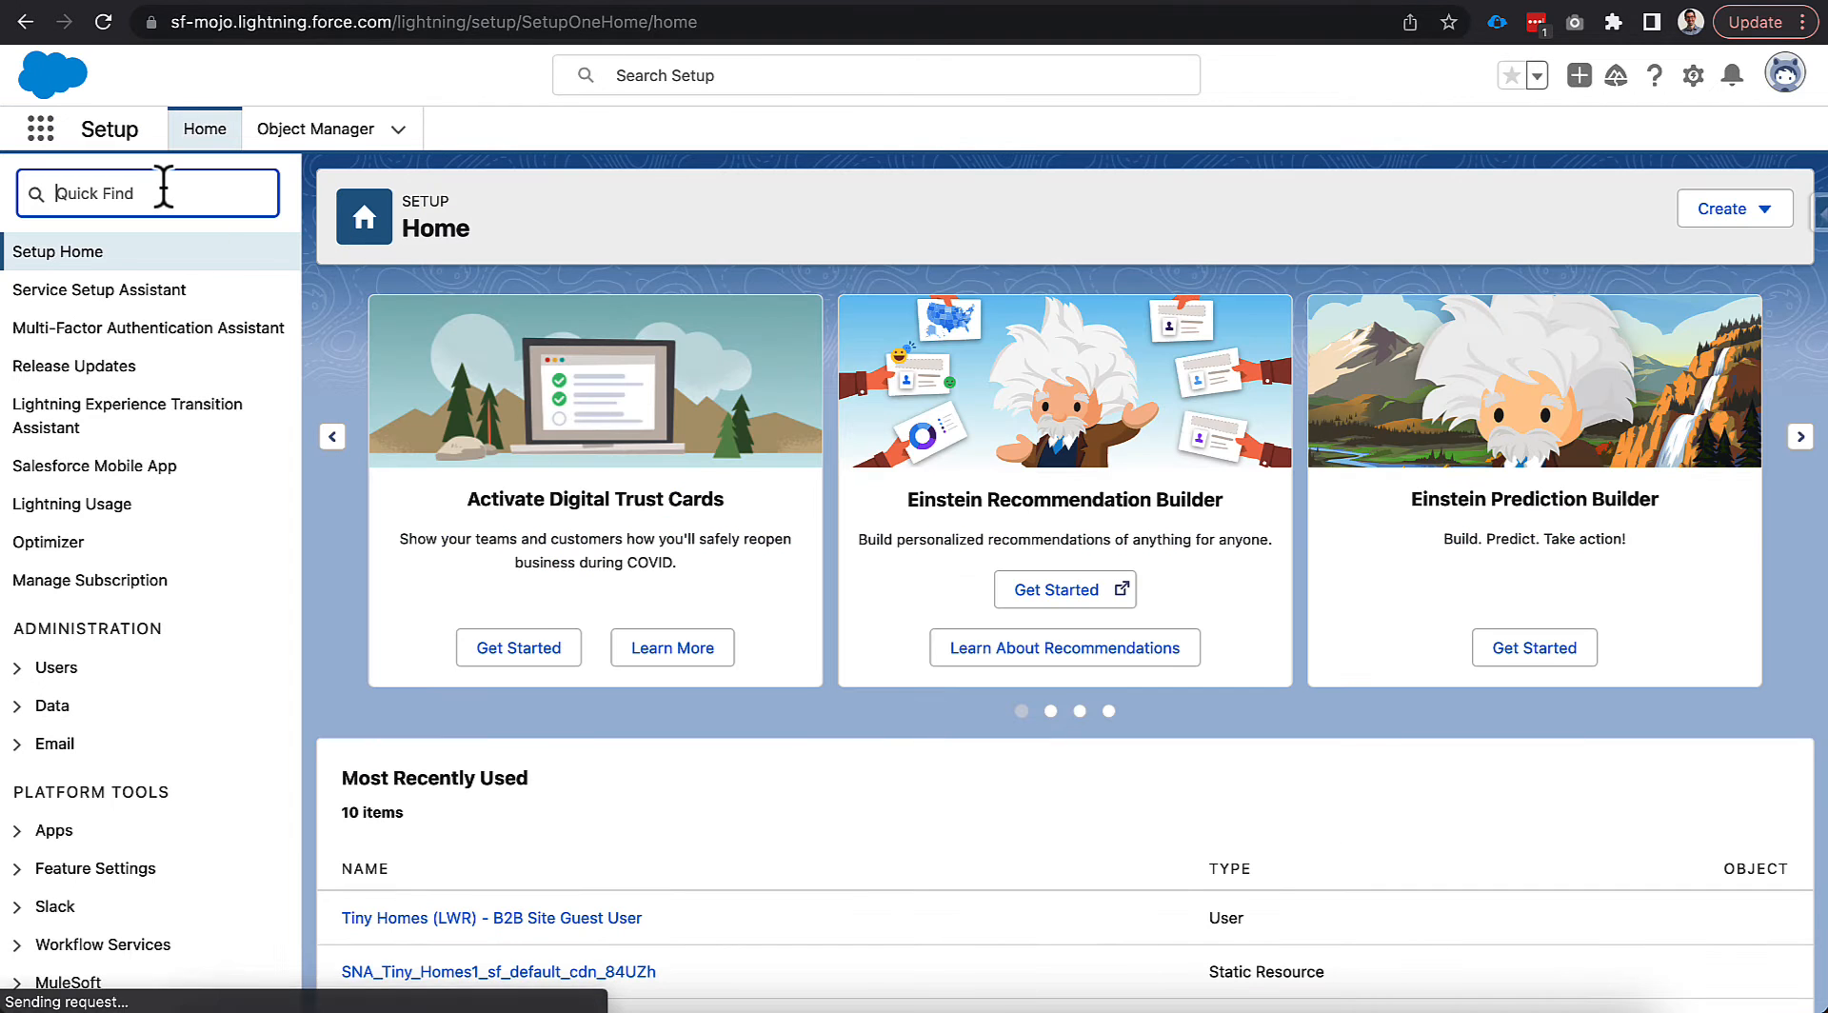
pyautogui.write('named')
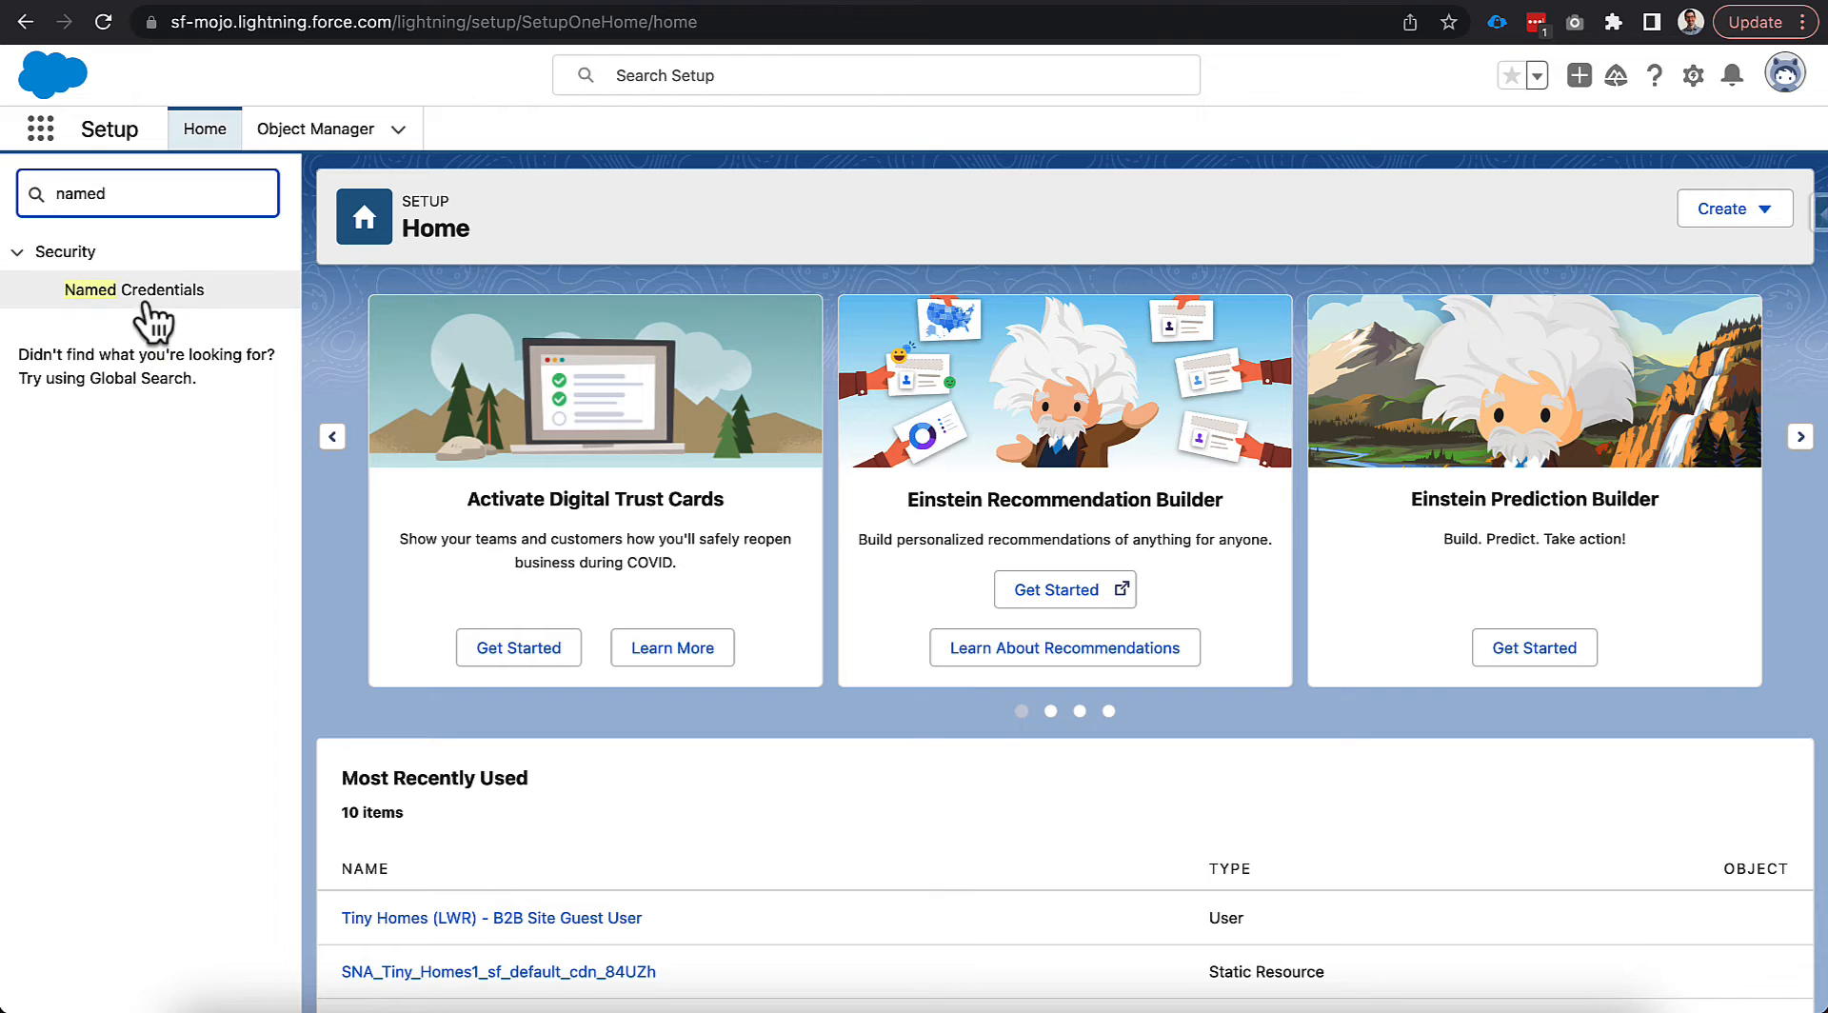
pyautogui.click(145, 295)
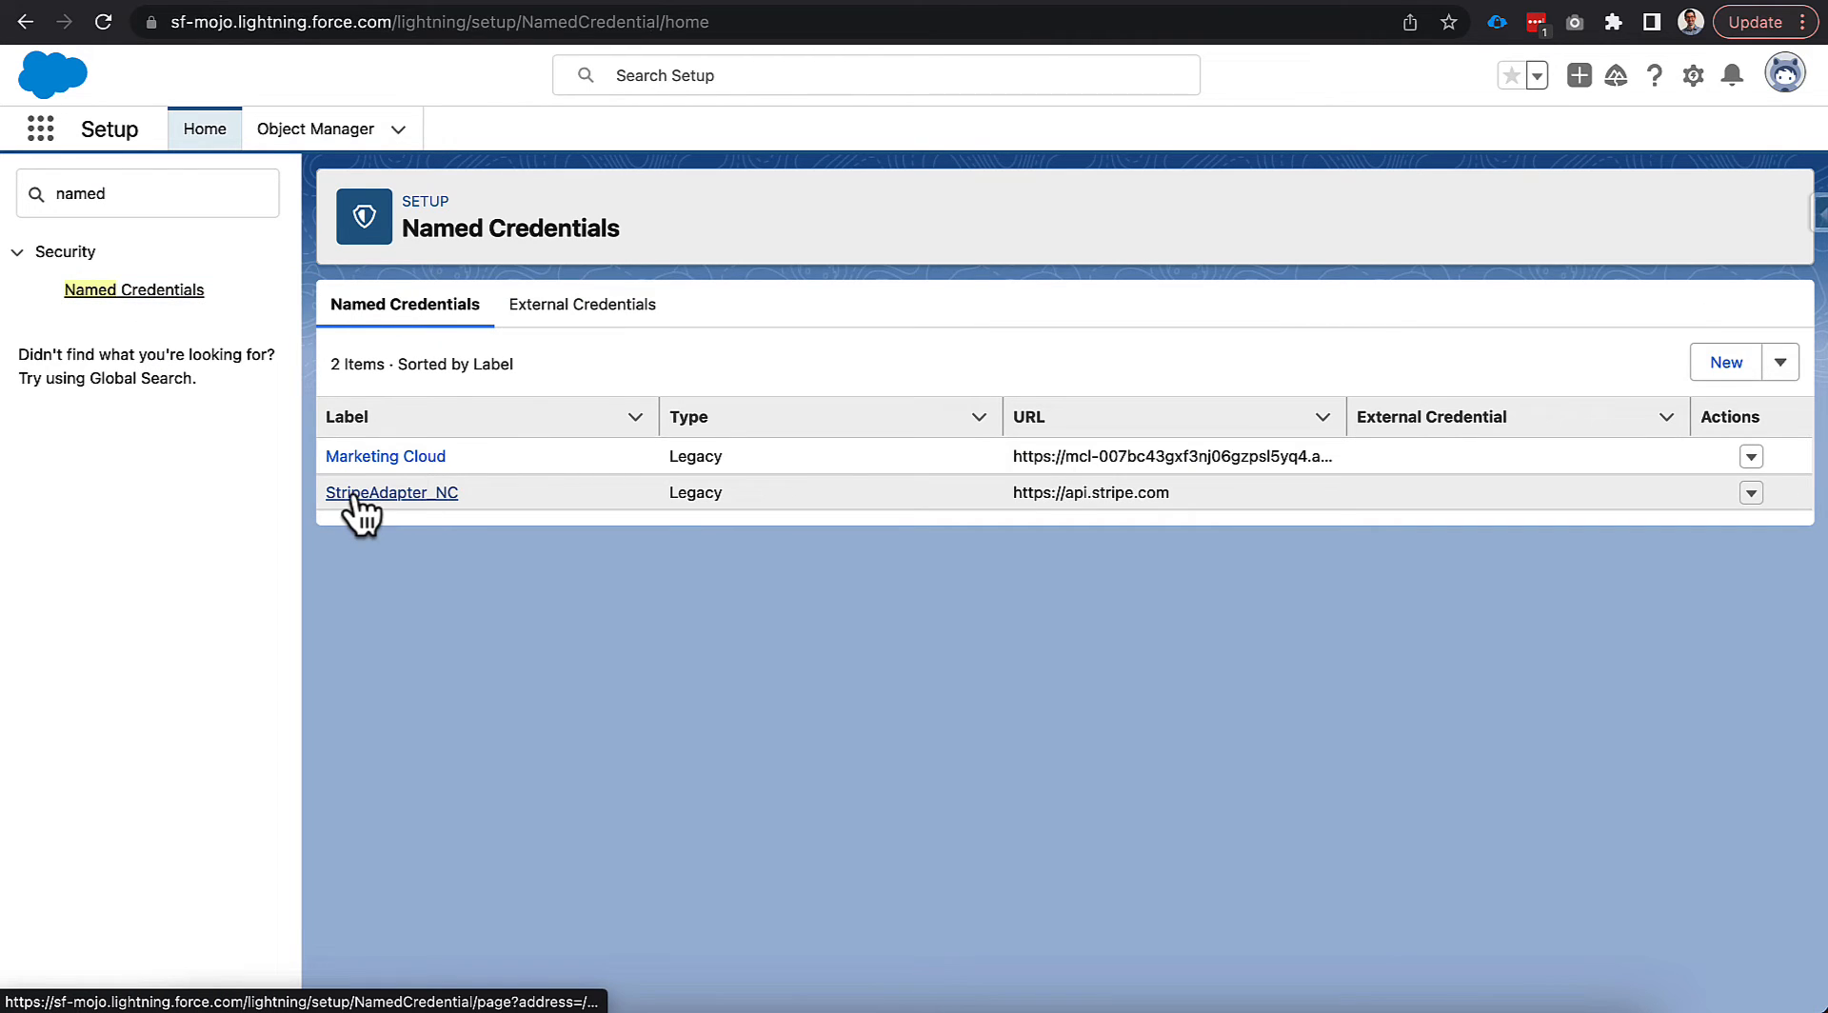
pyautogui.click(385, 494)
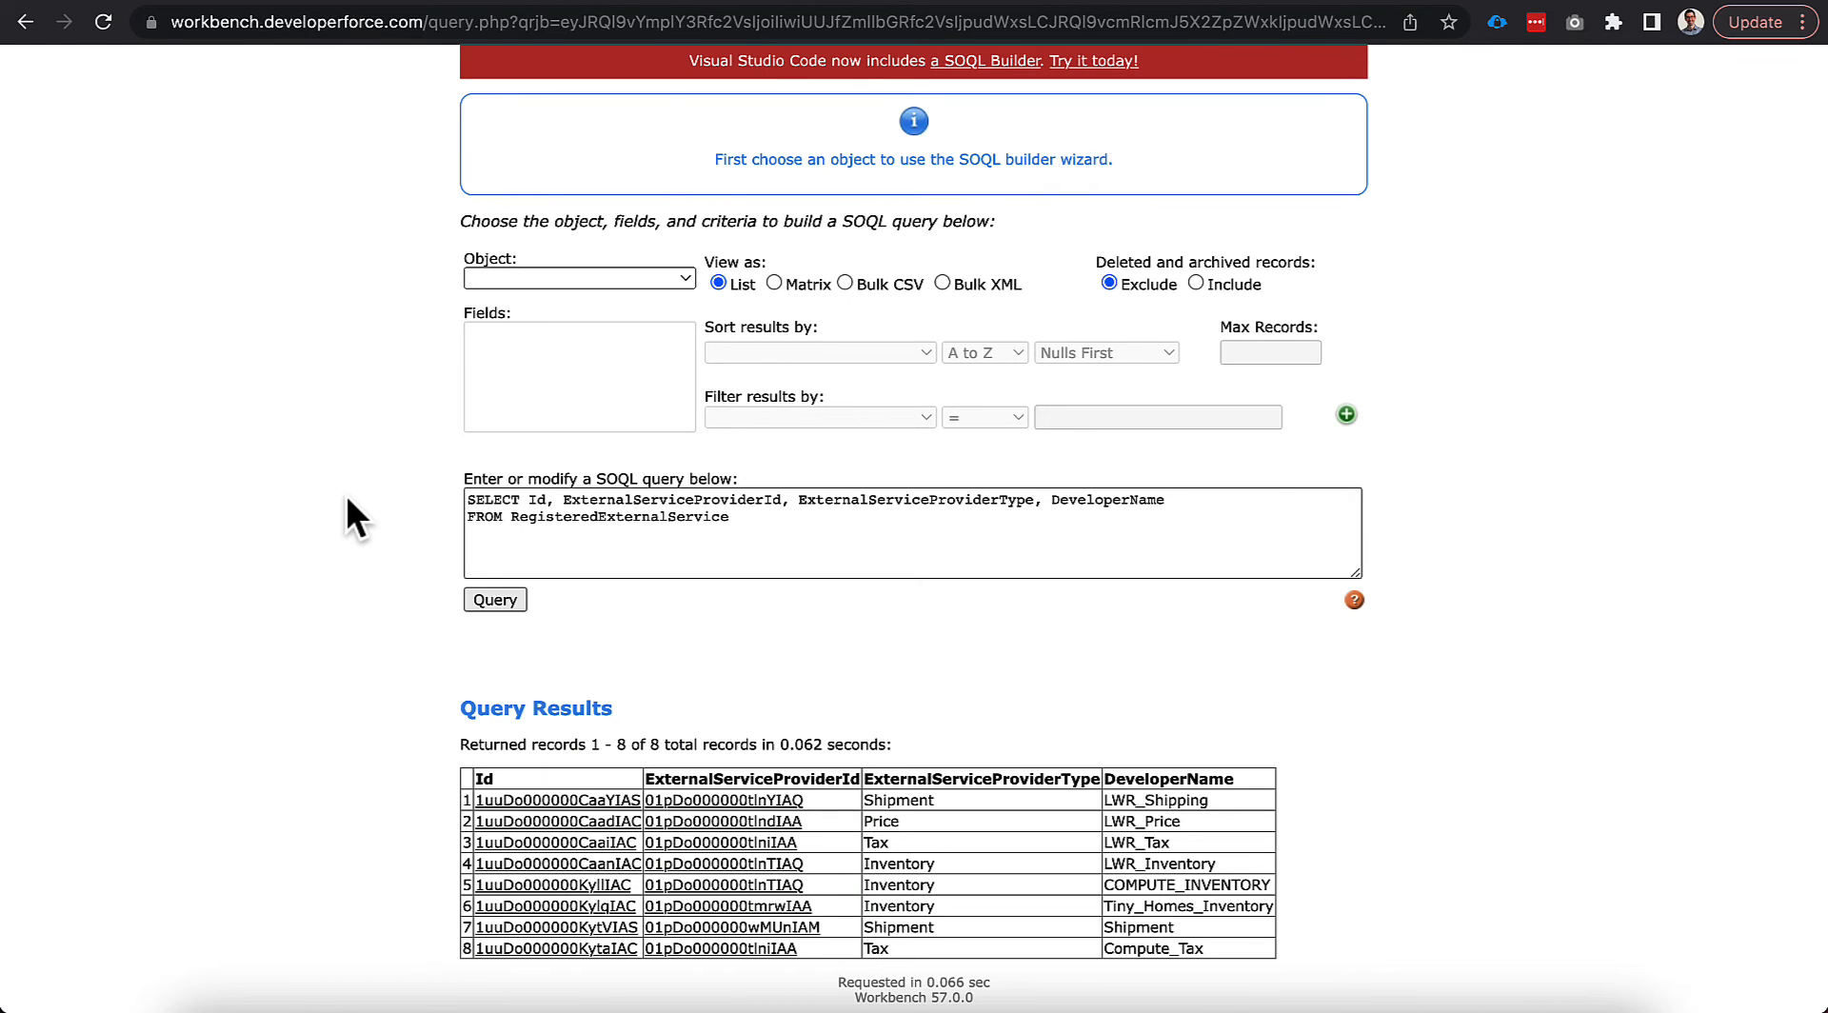
# Run the 'StripeAdapt%' ApexClass query and copy the StripeAdapter Id 01pDo000000wNMLIA2.
pyautogui.tripleClick(604, 516)
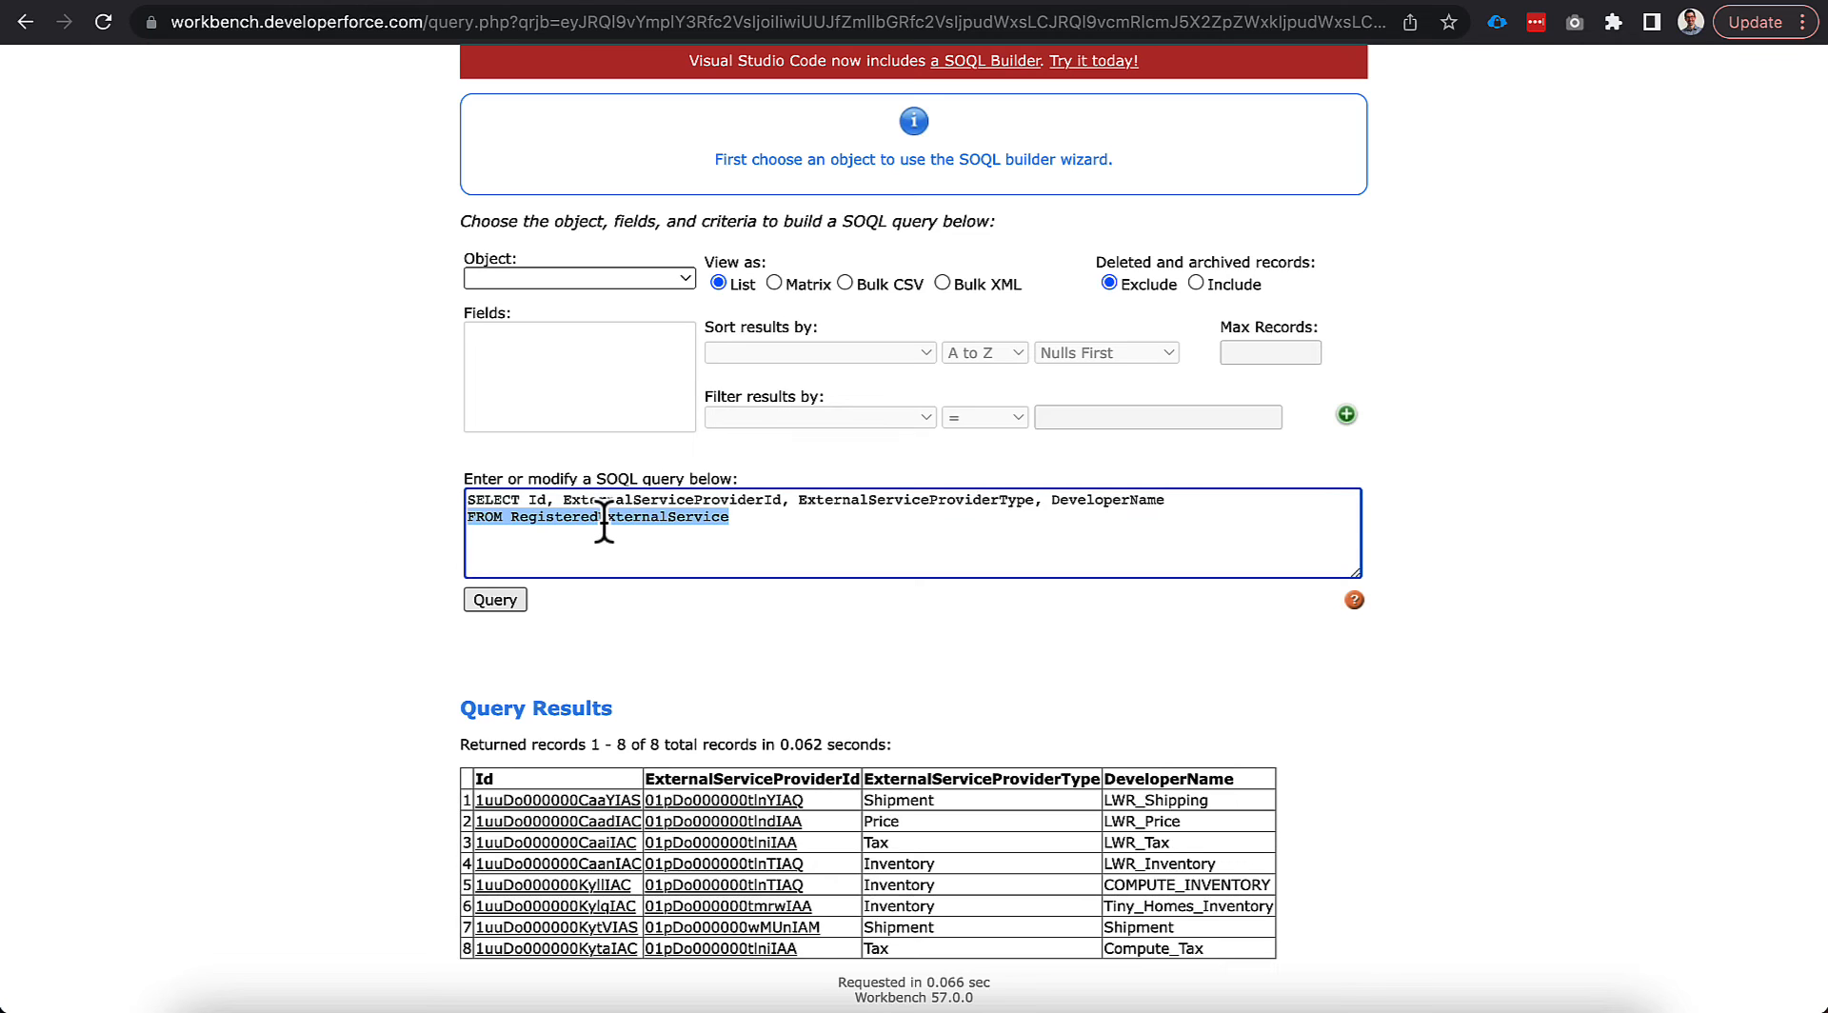
pyautogui.hotkey('ctrl', 'a')
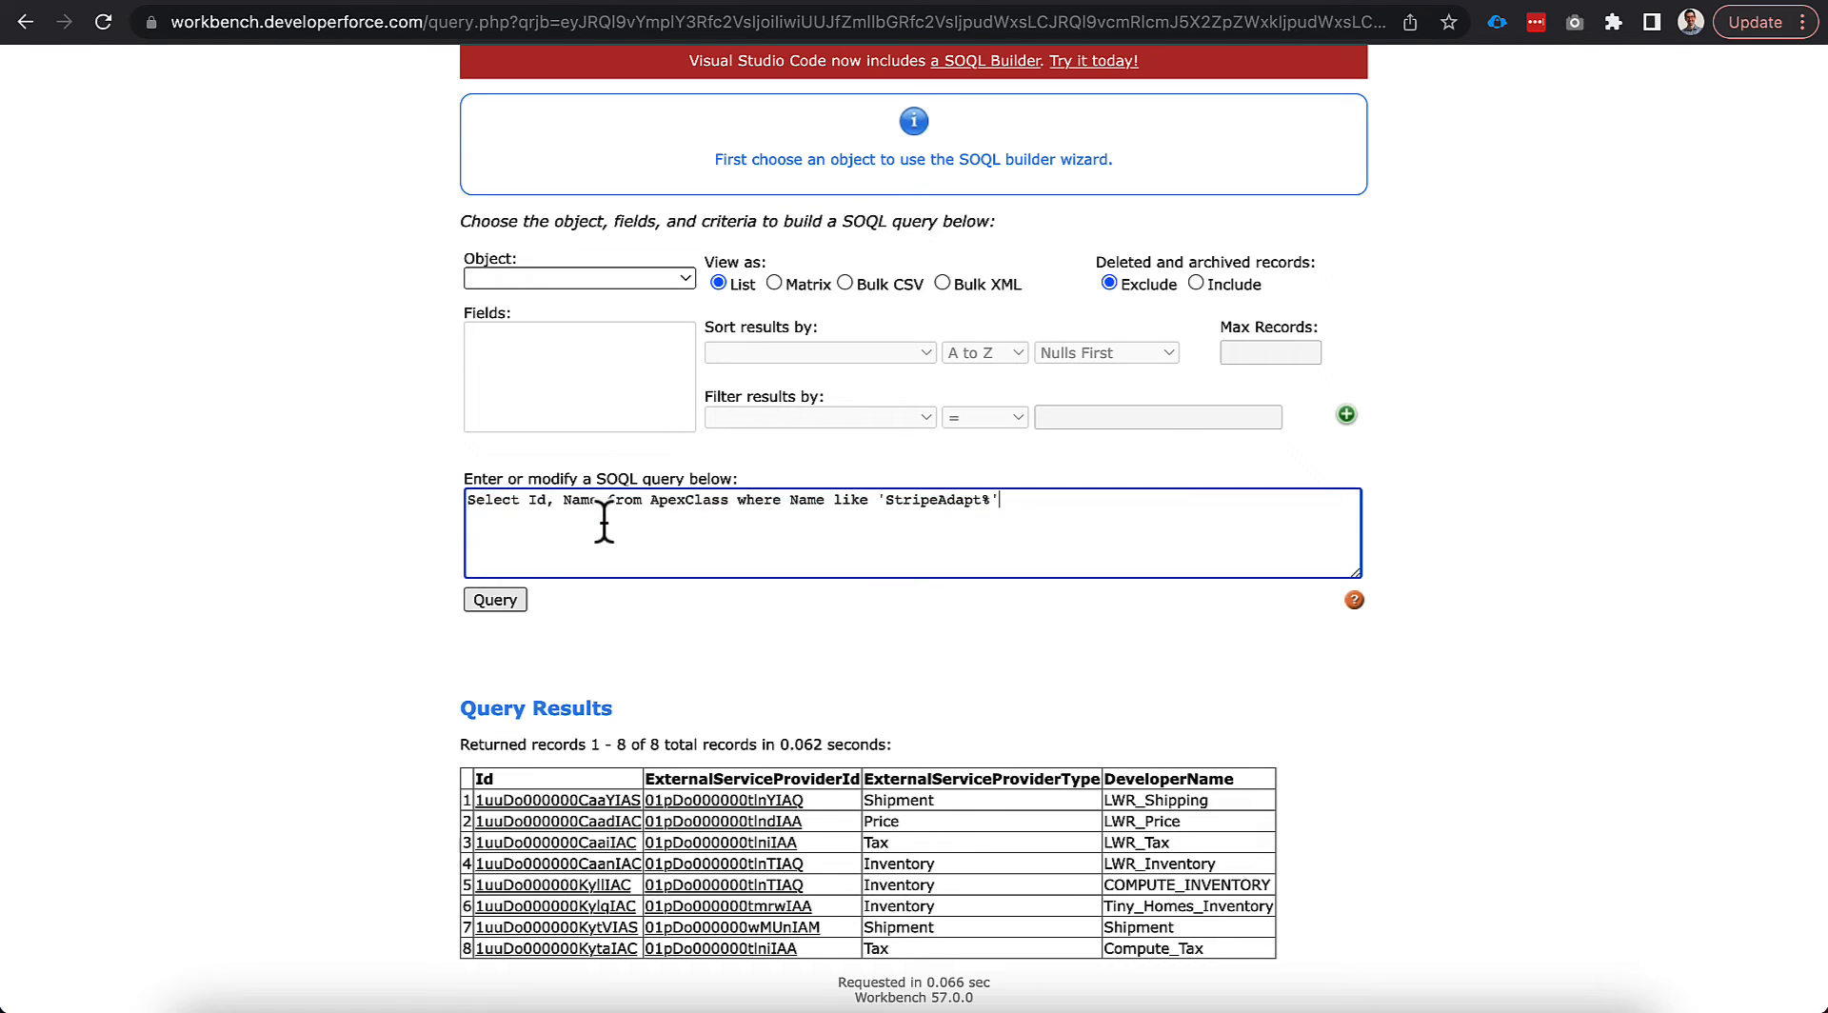
pyautogui.click(495, 601)
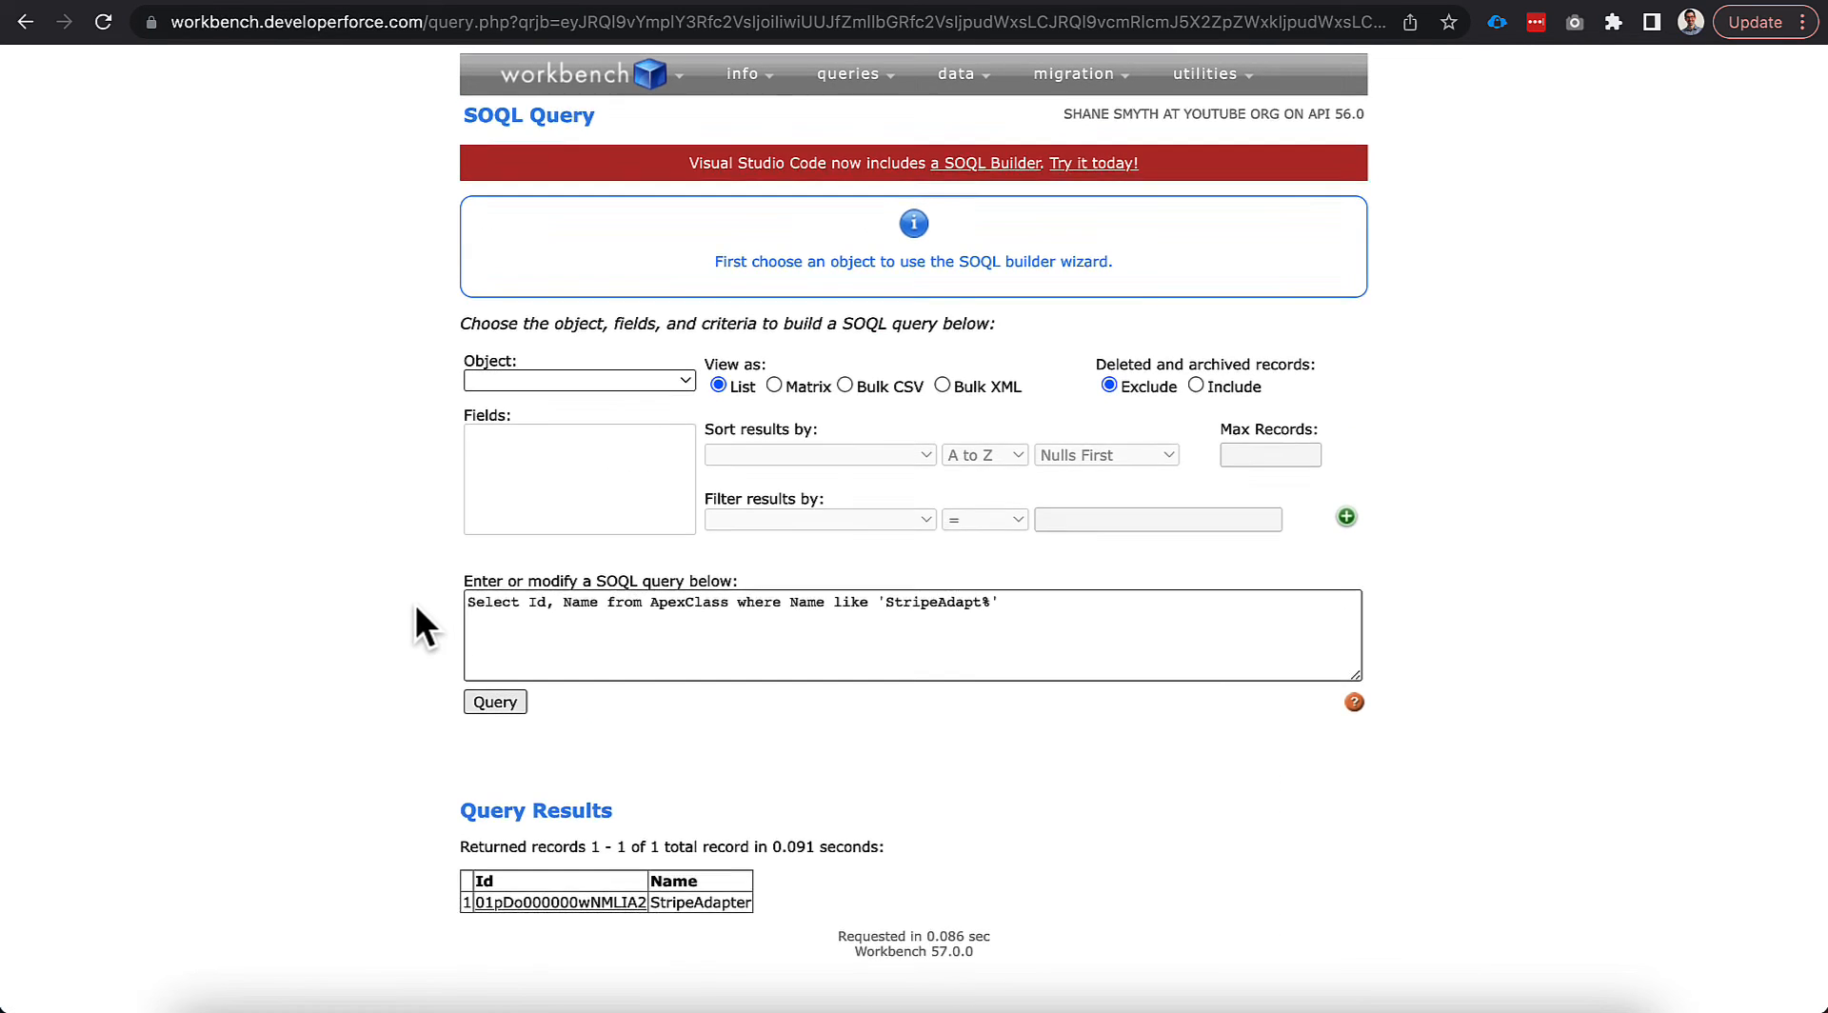
pyautogui.moveTo(647, 905); pyautogui.dragTo(481, 909)
pyautogui.click(438, 791)
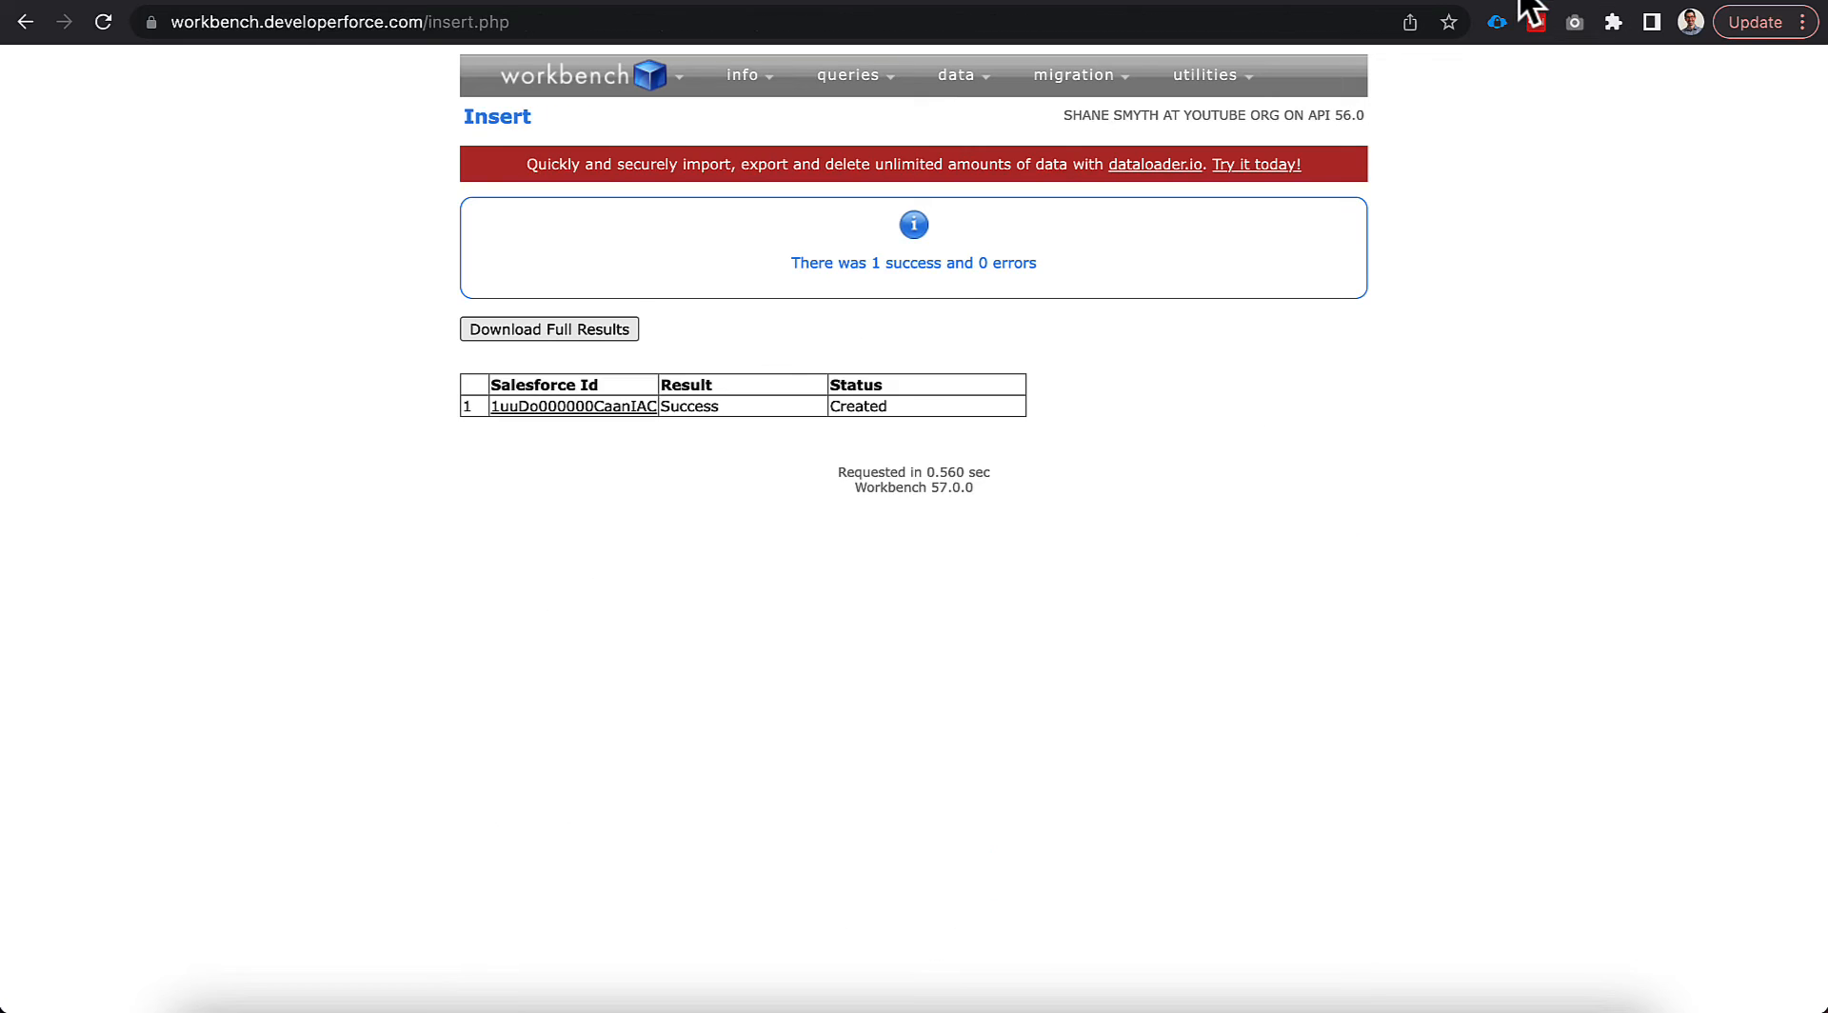
# Start a Workbench insert of a PaymentGatewayProvider record.
pyautogui.moveTo(961, 86)
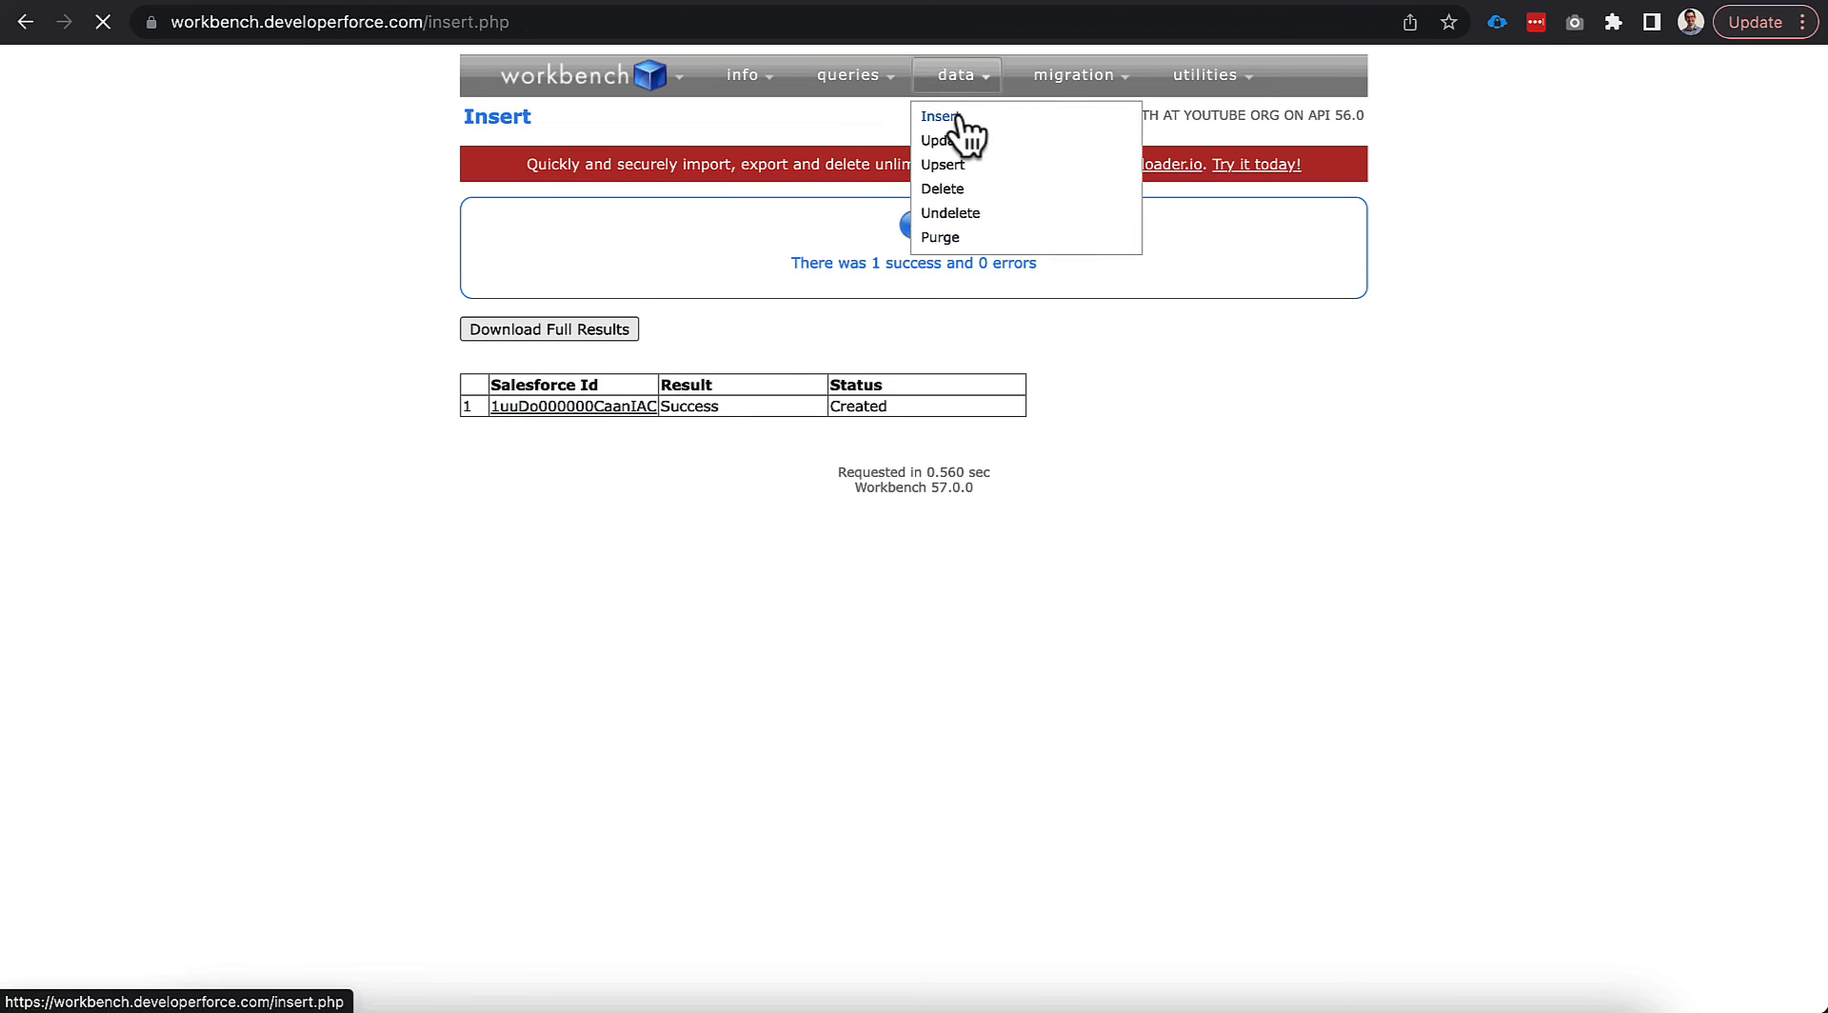
pyautogui.click(952, 118)
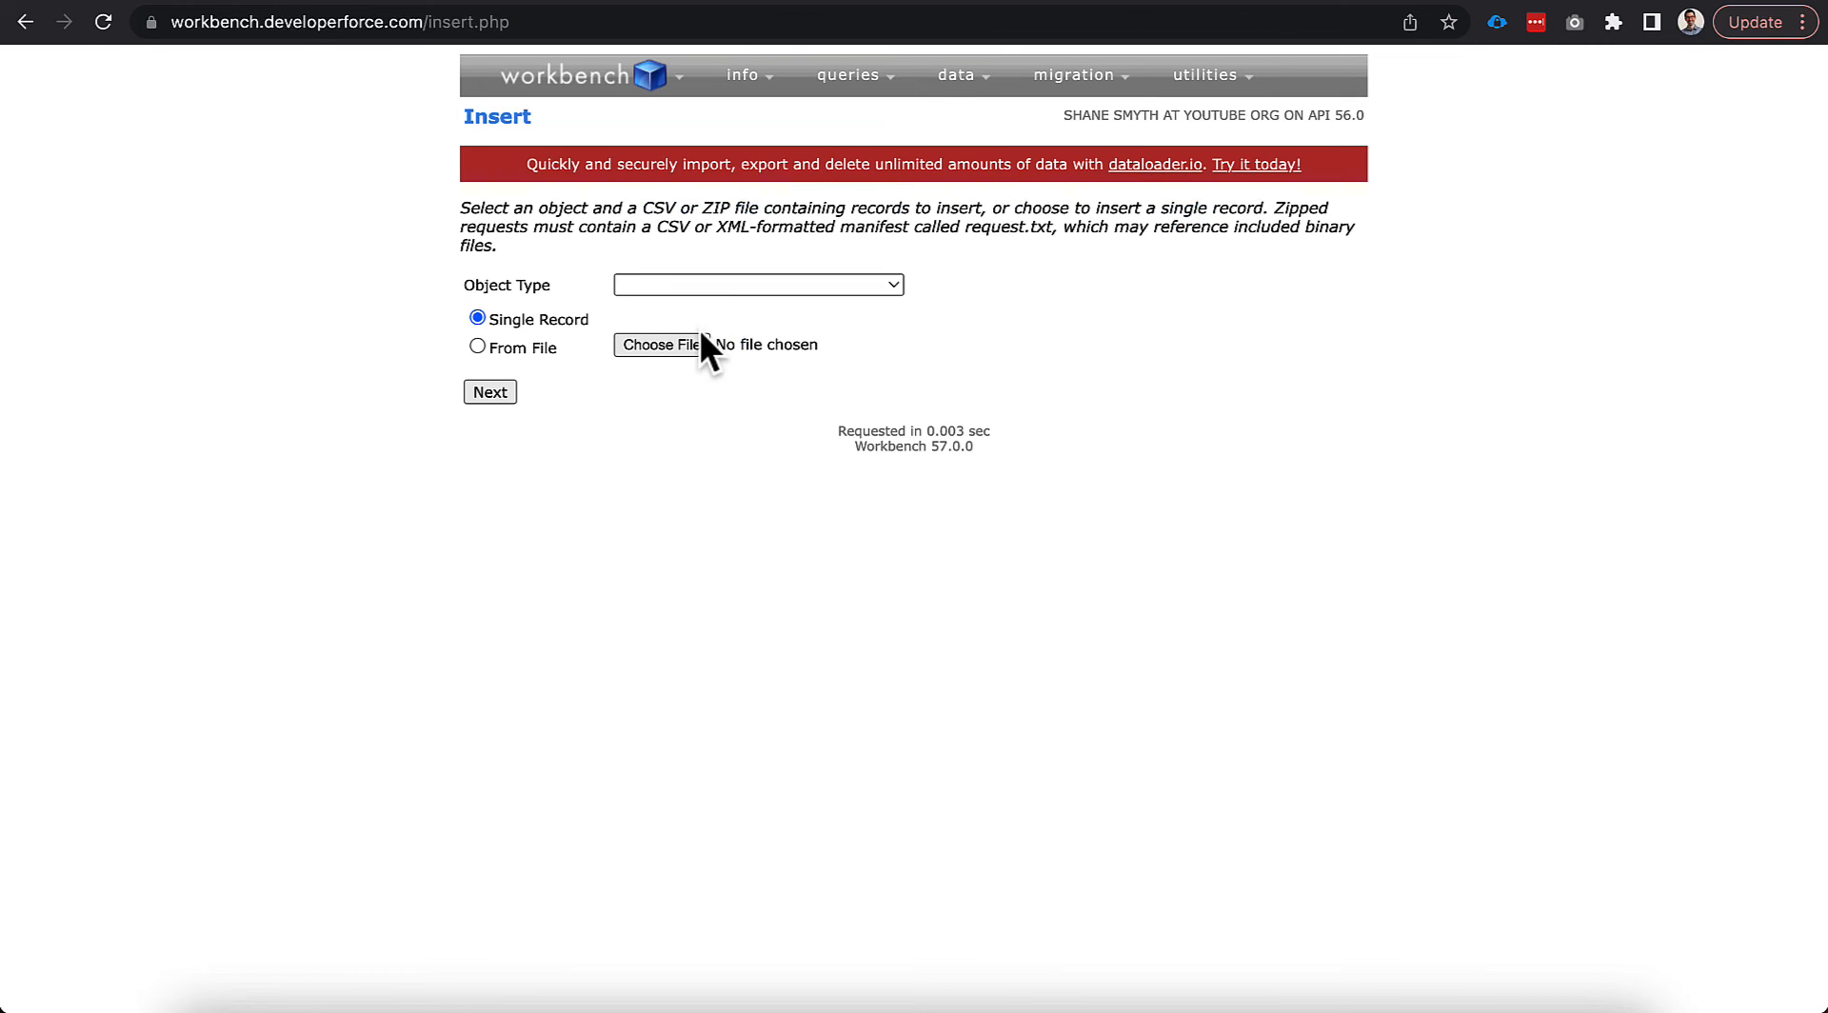
pyautogui.click(733, 283)
pyautogui.write('pay')
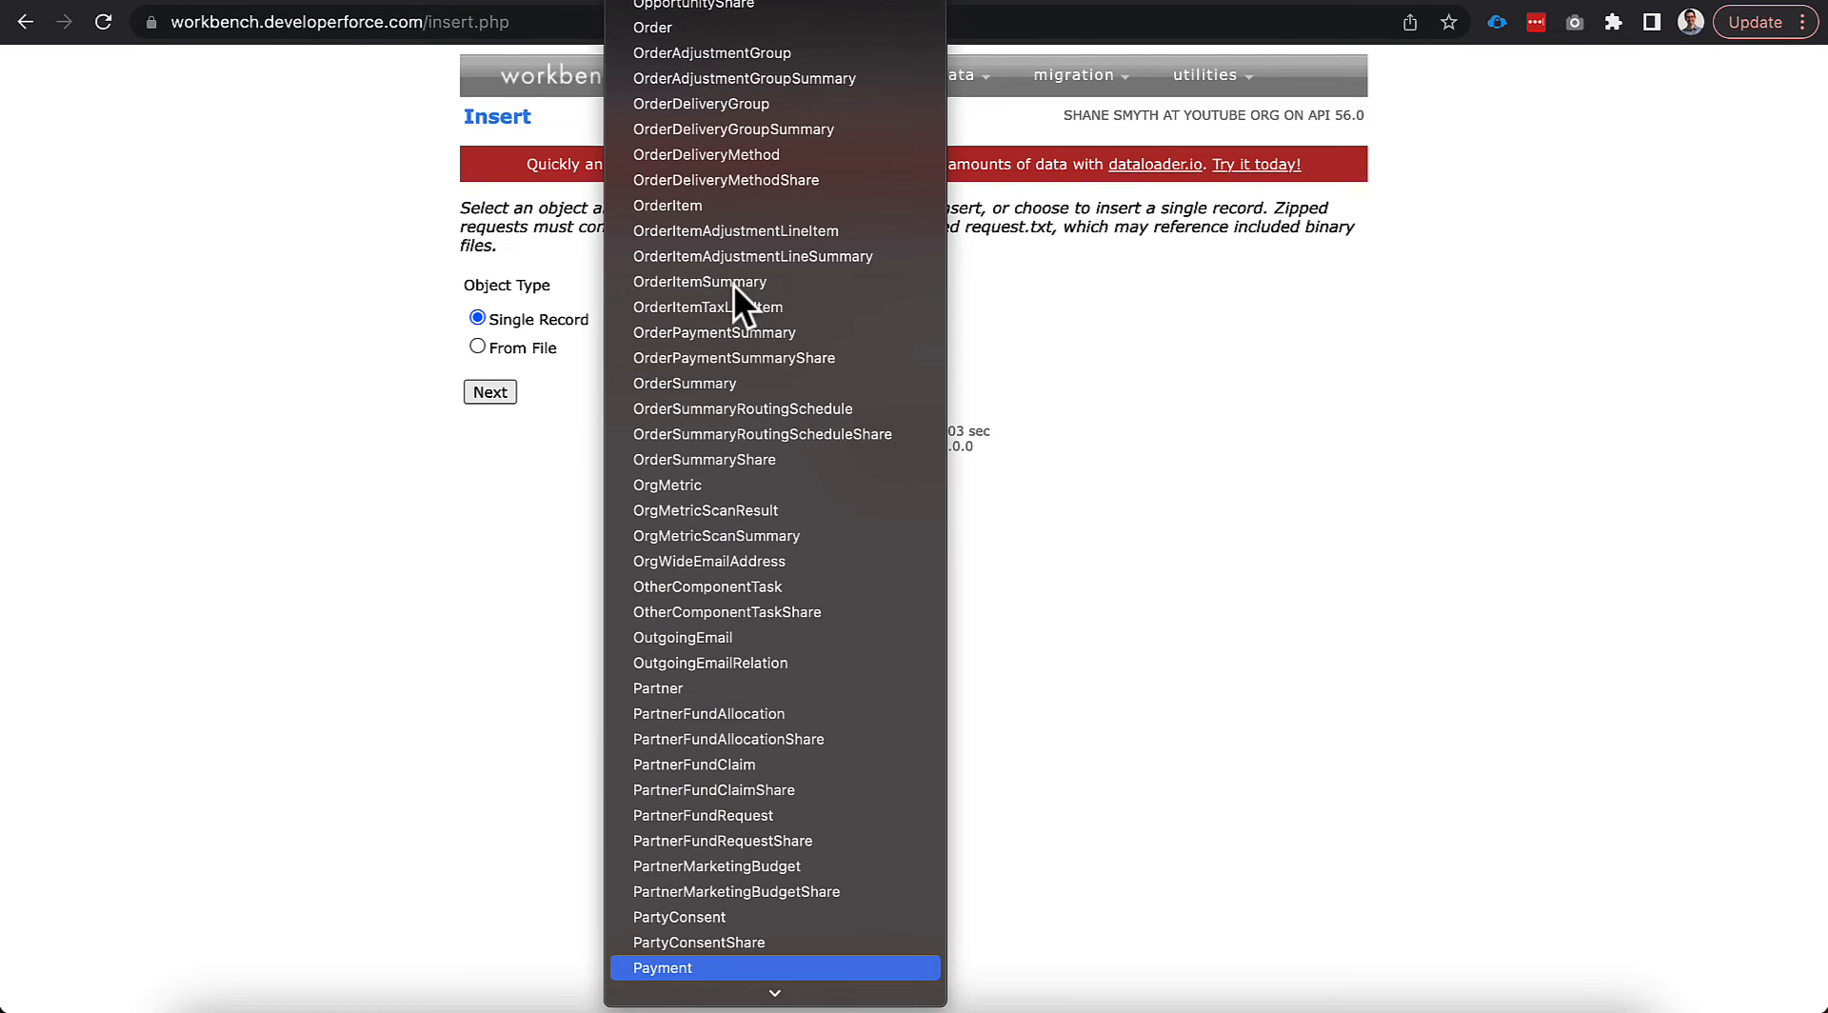
pyautogui.press('Down')
pyautogui.press('Down')
pyautogui.press('Down')
pyautogui.press('Down')
pyautogui.press('Down')
pyautogui.press('Down')
pyautogui.press('Up')
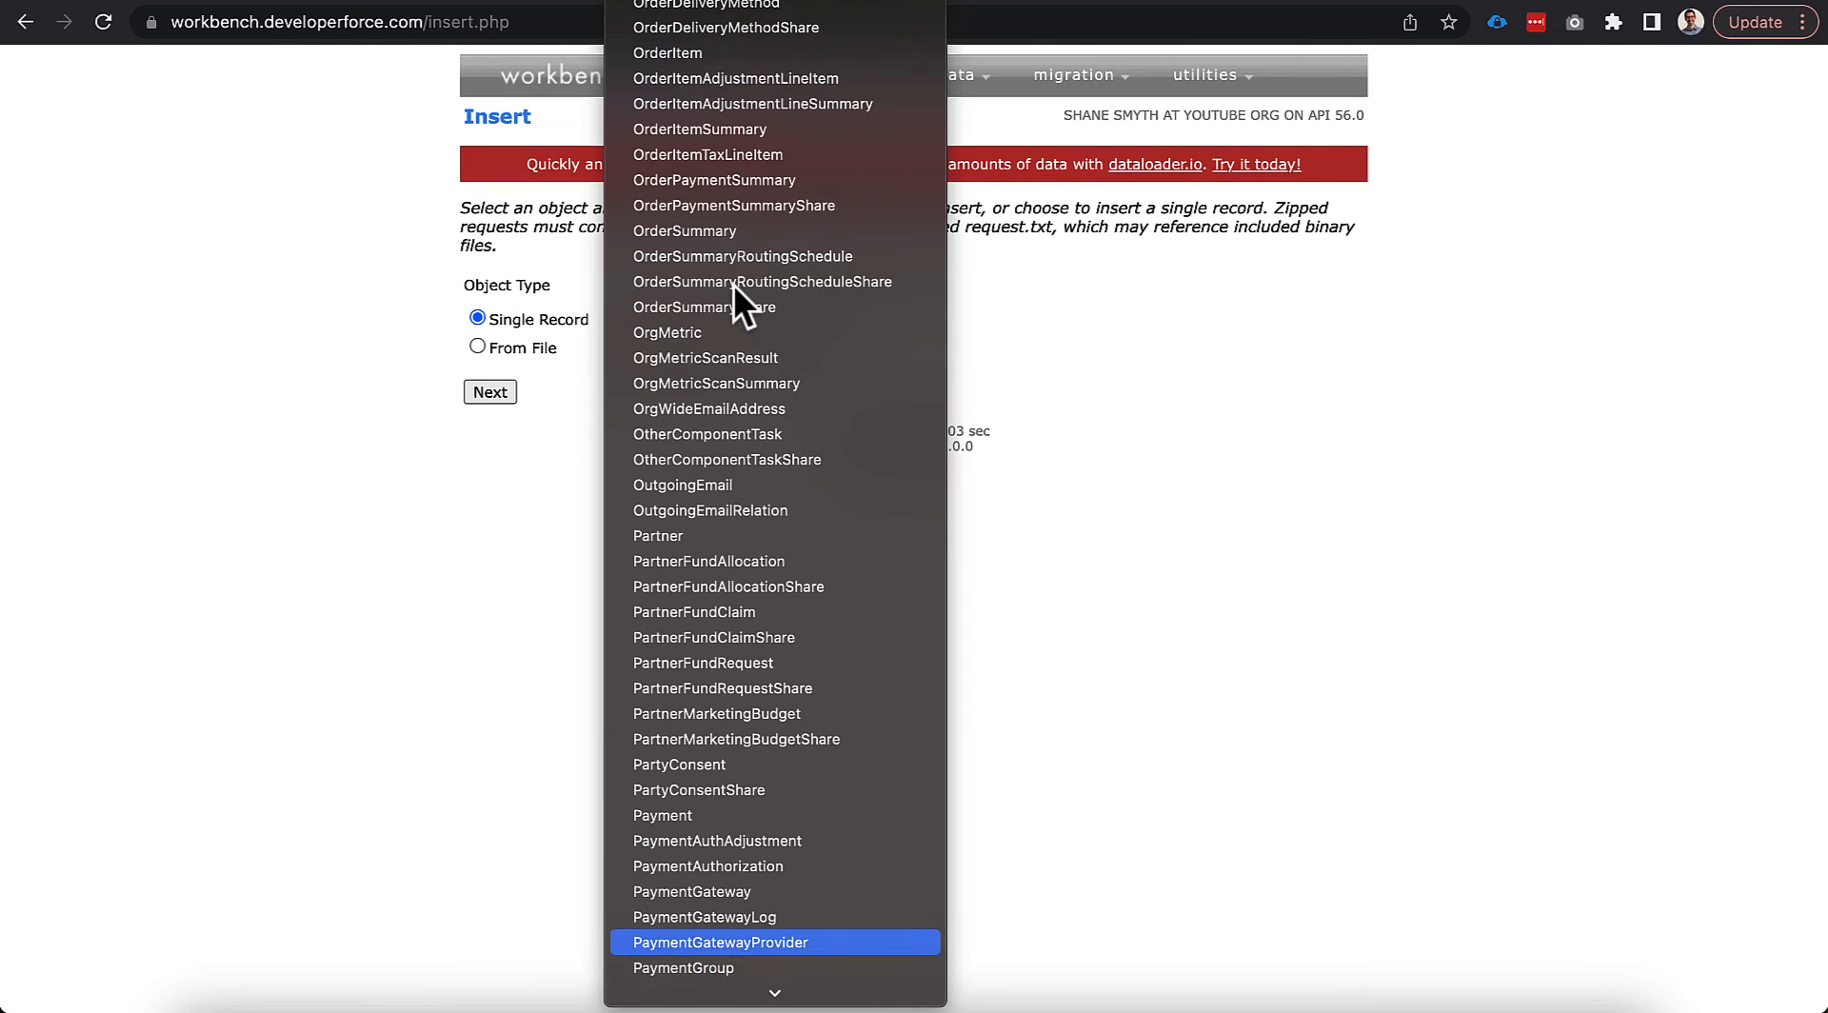
pyautogui.press('Return')
pyautogui.click(488, 391)
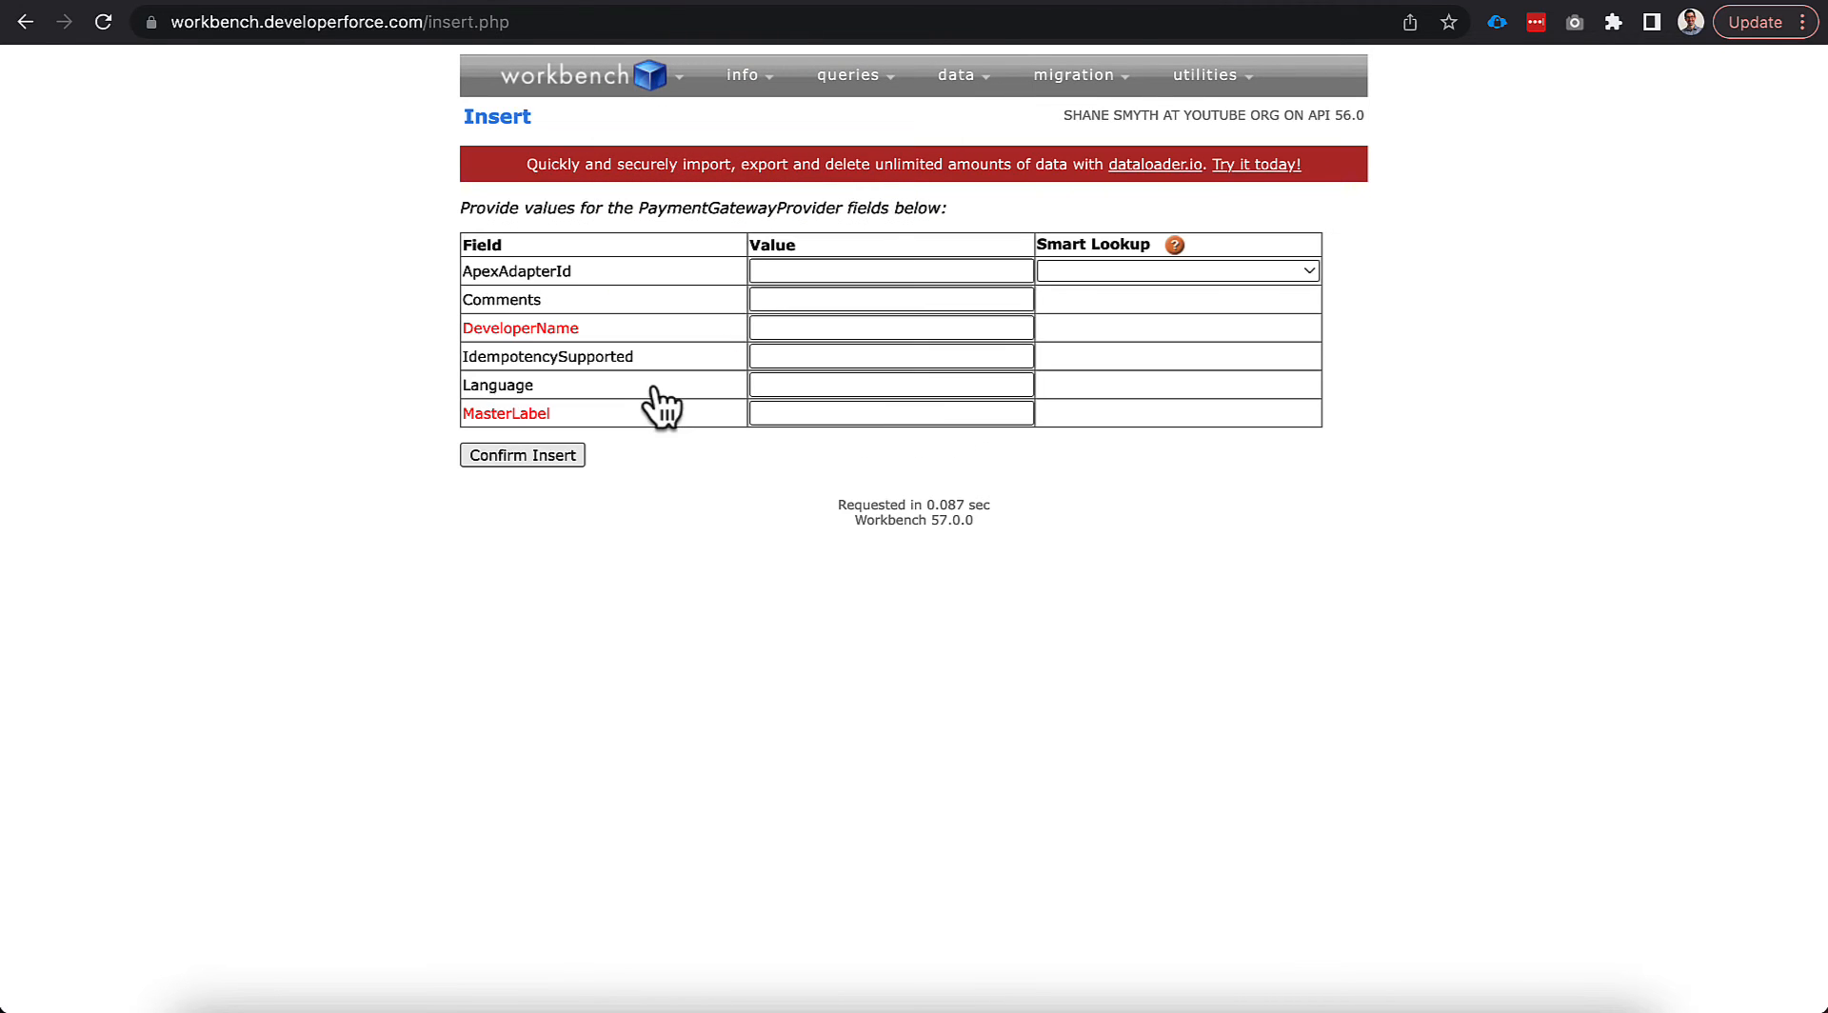
# Fill ApexAdapterId with the StripeAdapter Id, DeveloperName LWR_Stripe, MasterLabel LWR Stripe, and submit.
pyautogui.click(783, 274)
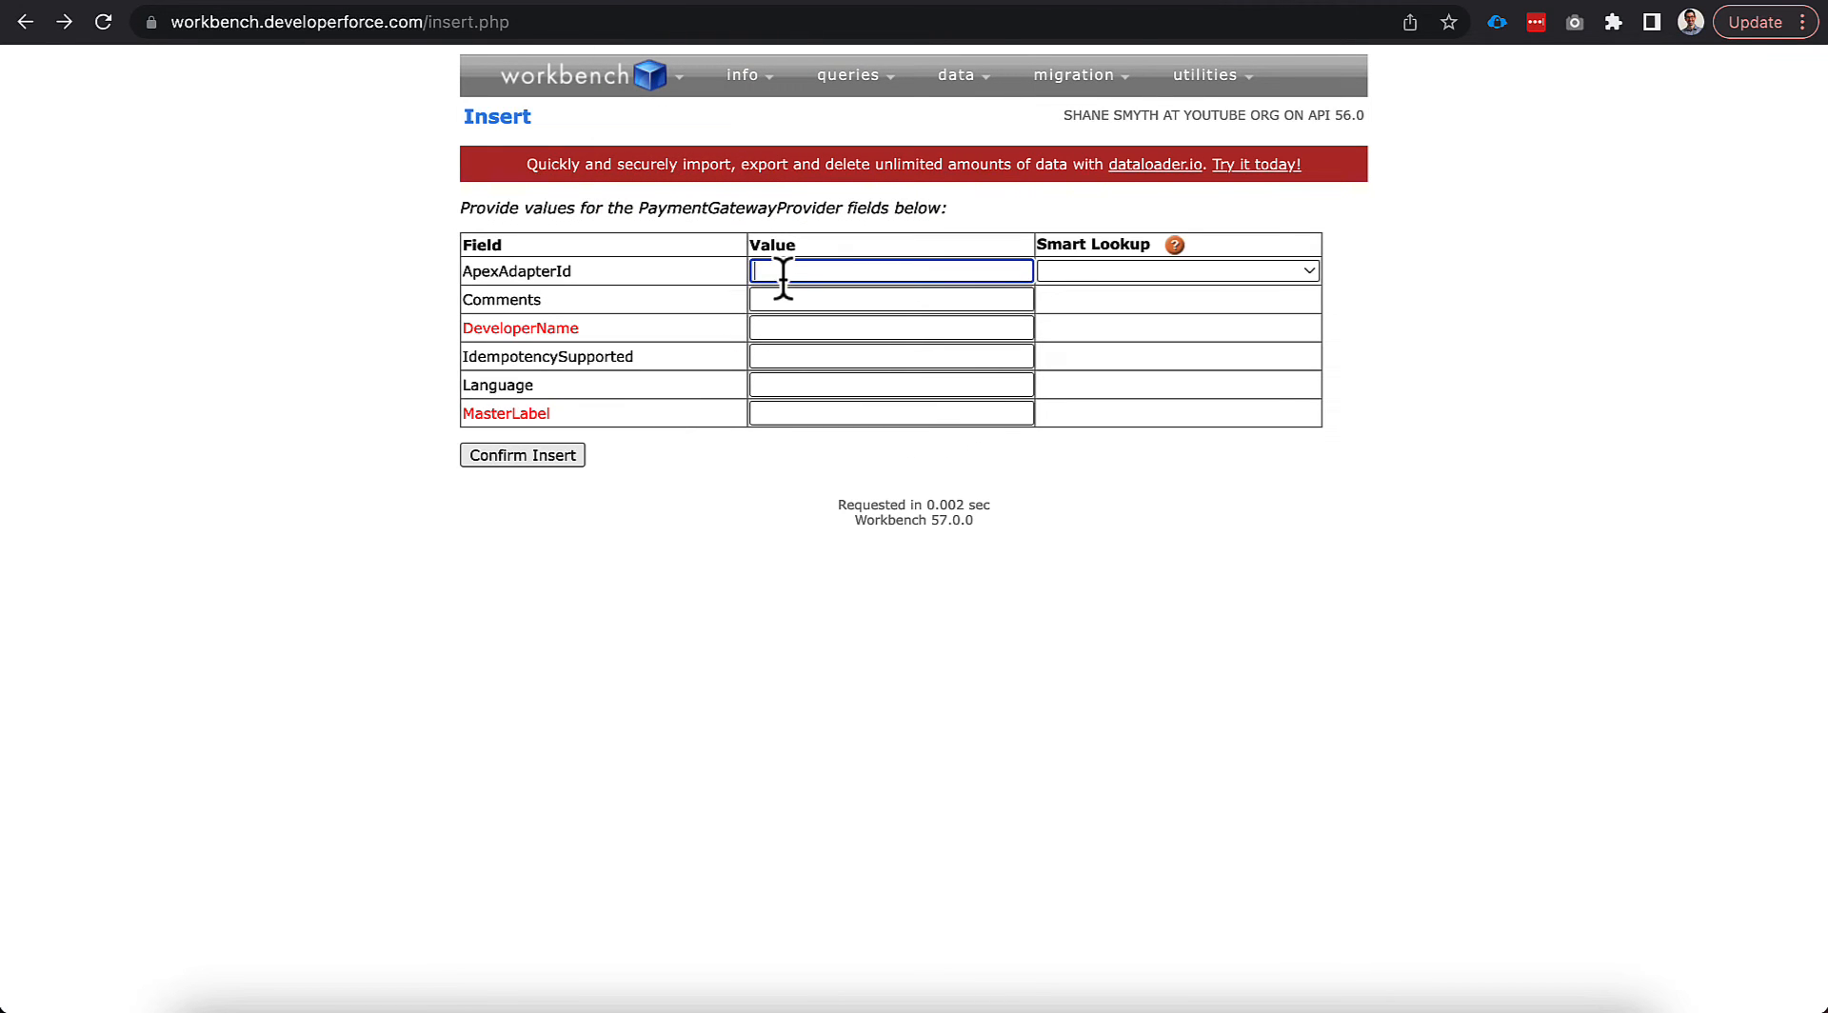
pyautogui.write('01pDo000000wNMLIA2')
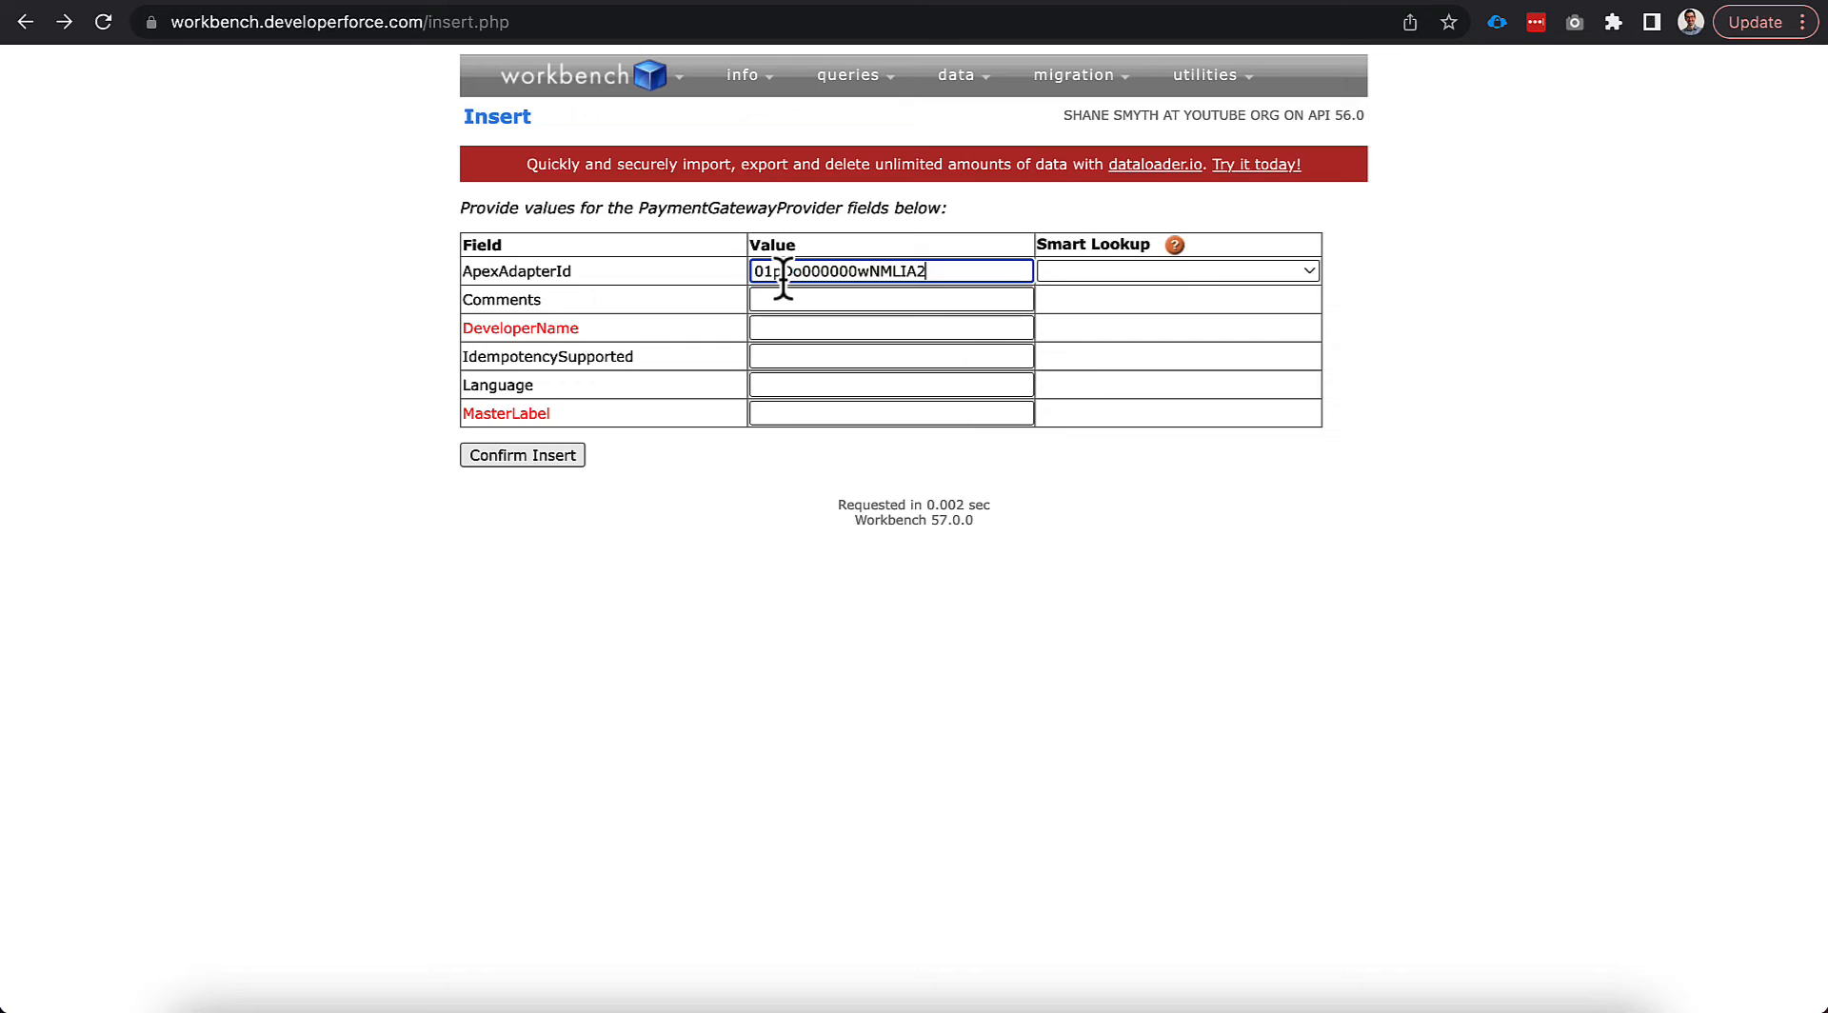
pyautogui.click(771, 330)
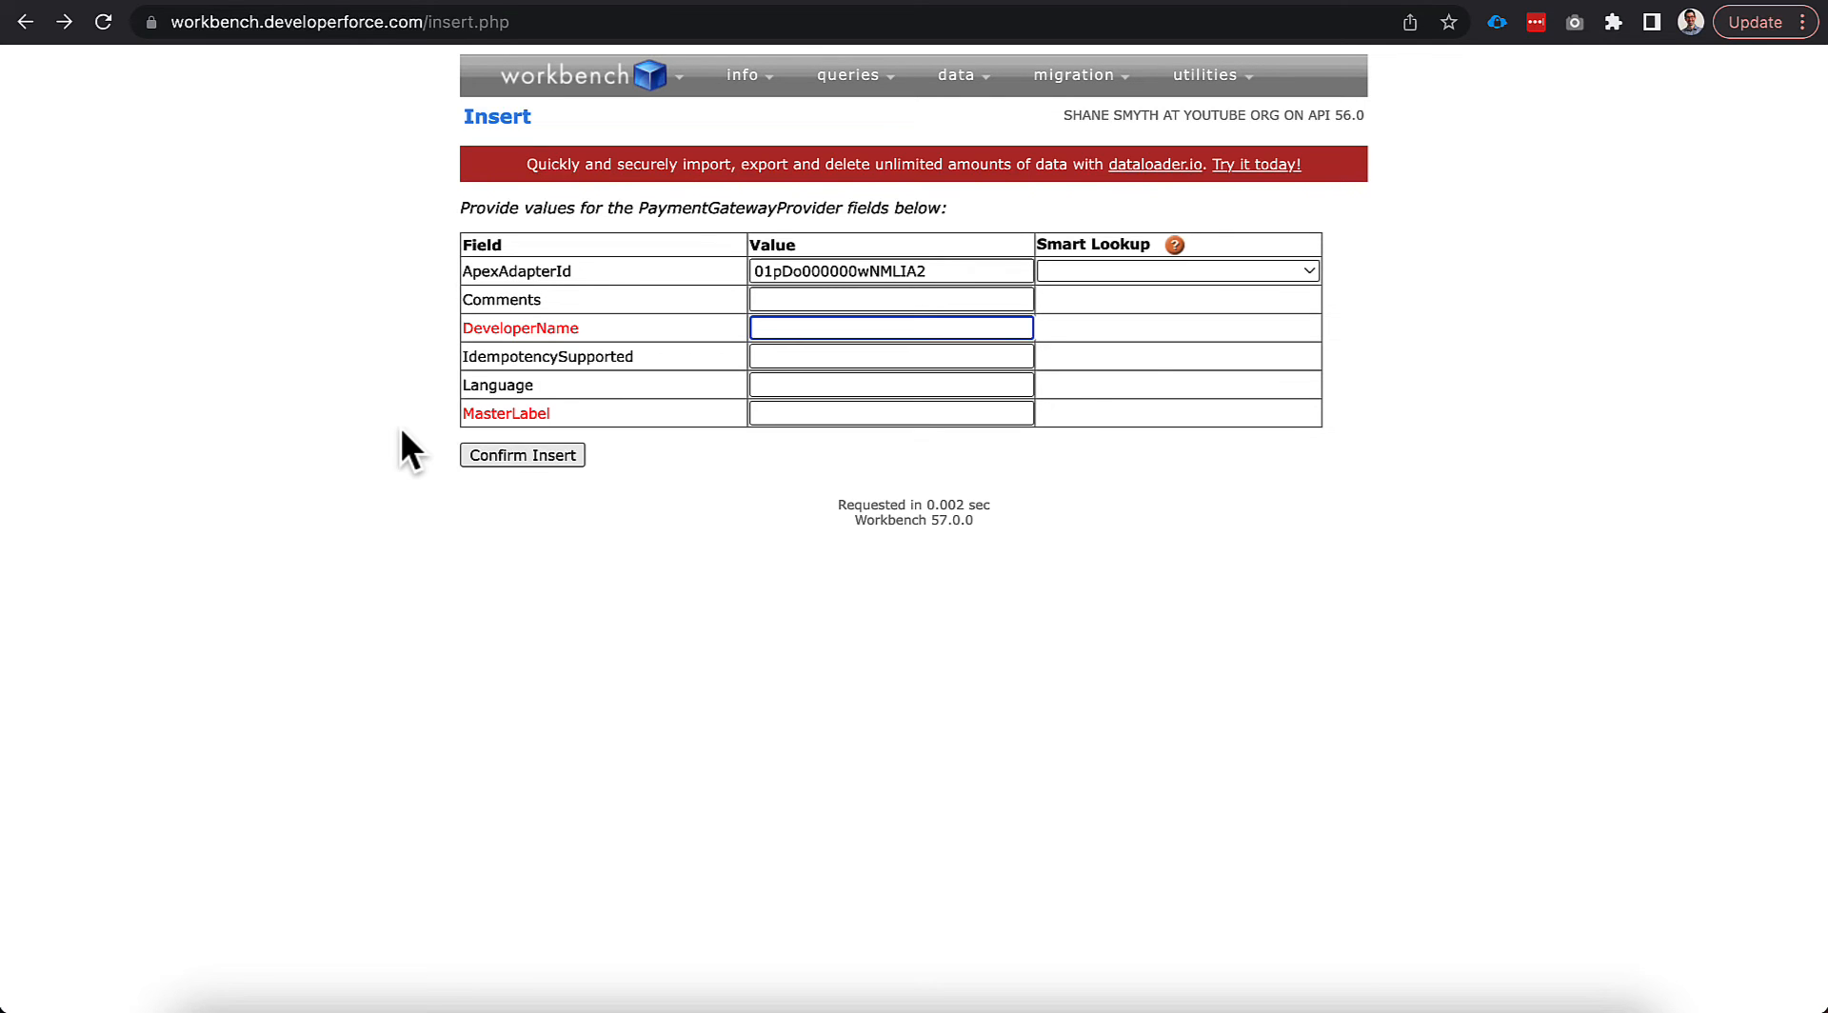
pyautogui.write('LWR_Stripe')
pyautogui.click(762, 417)
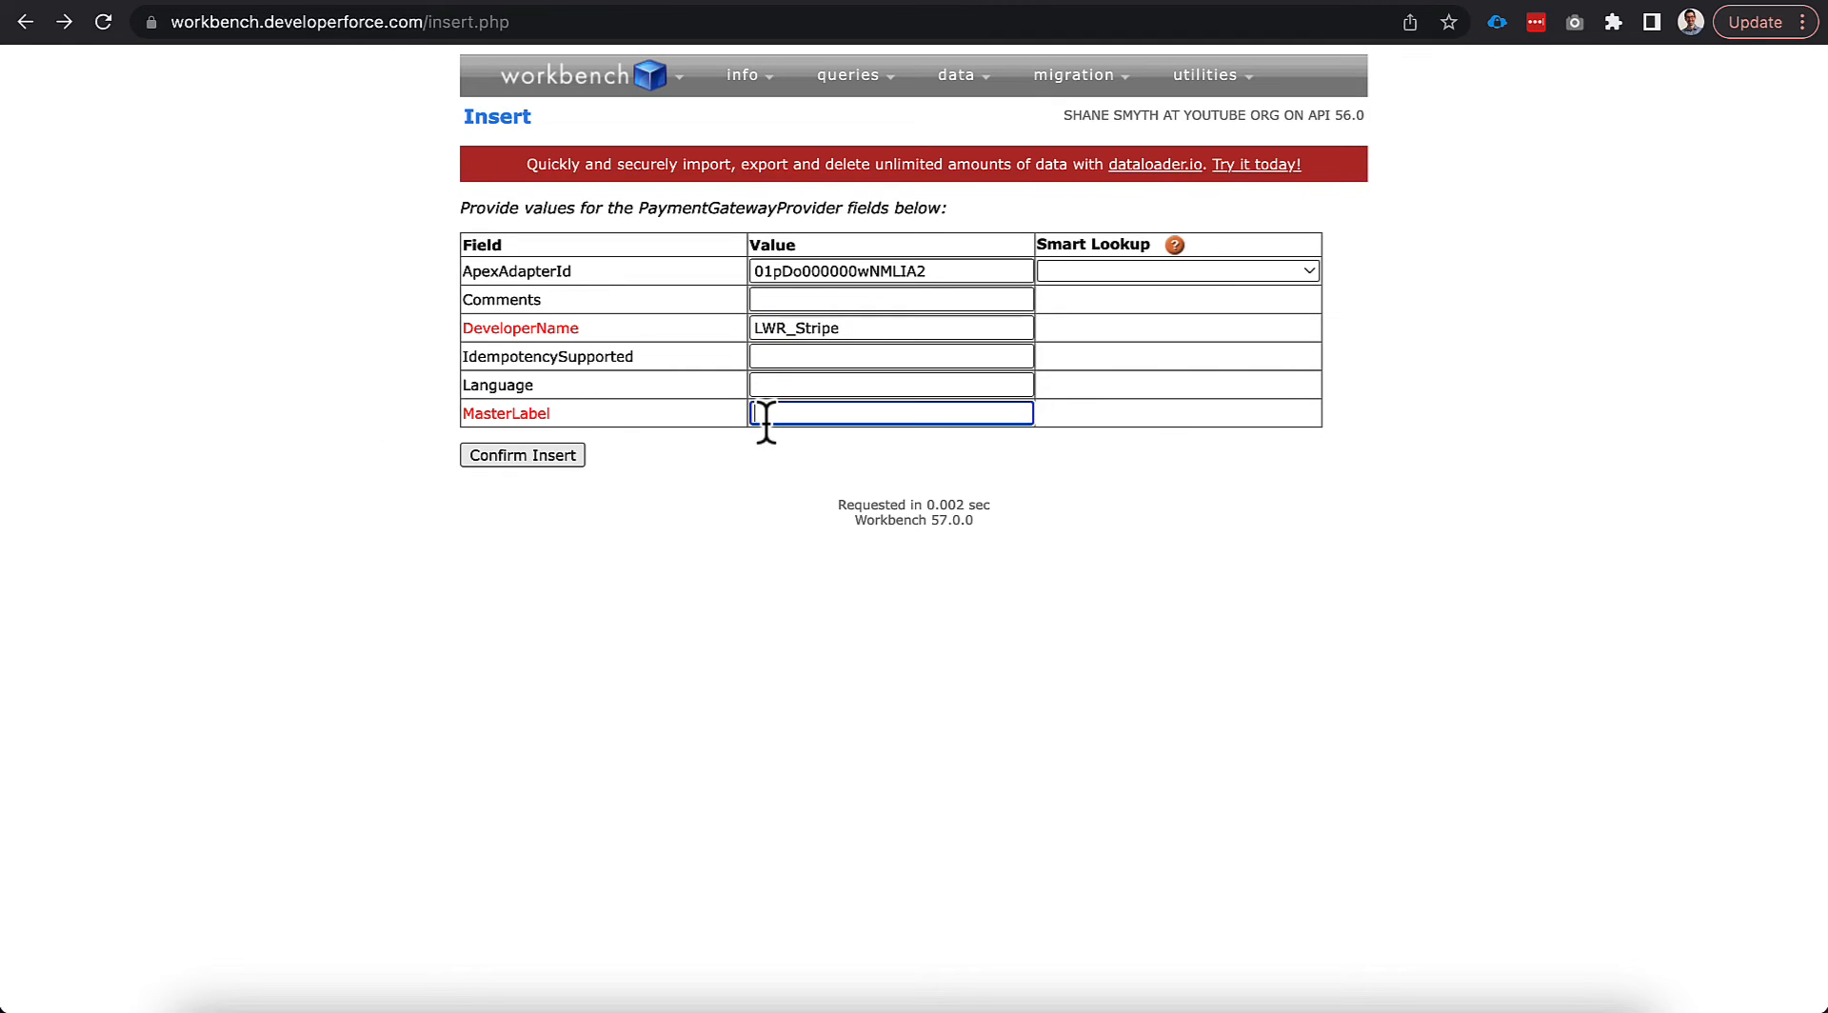
pyautogui.write('LWR Stripe')
pyautogui.click(603, 466)
pyautogui.click(556, 455)
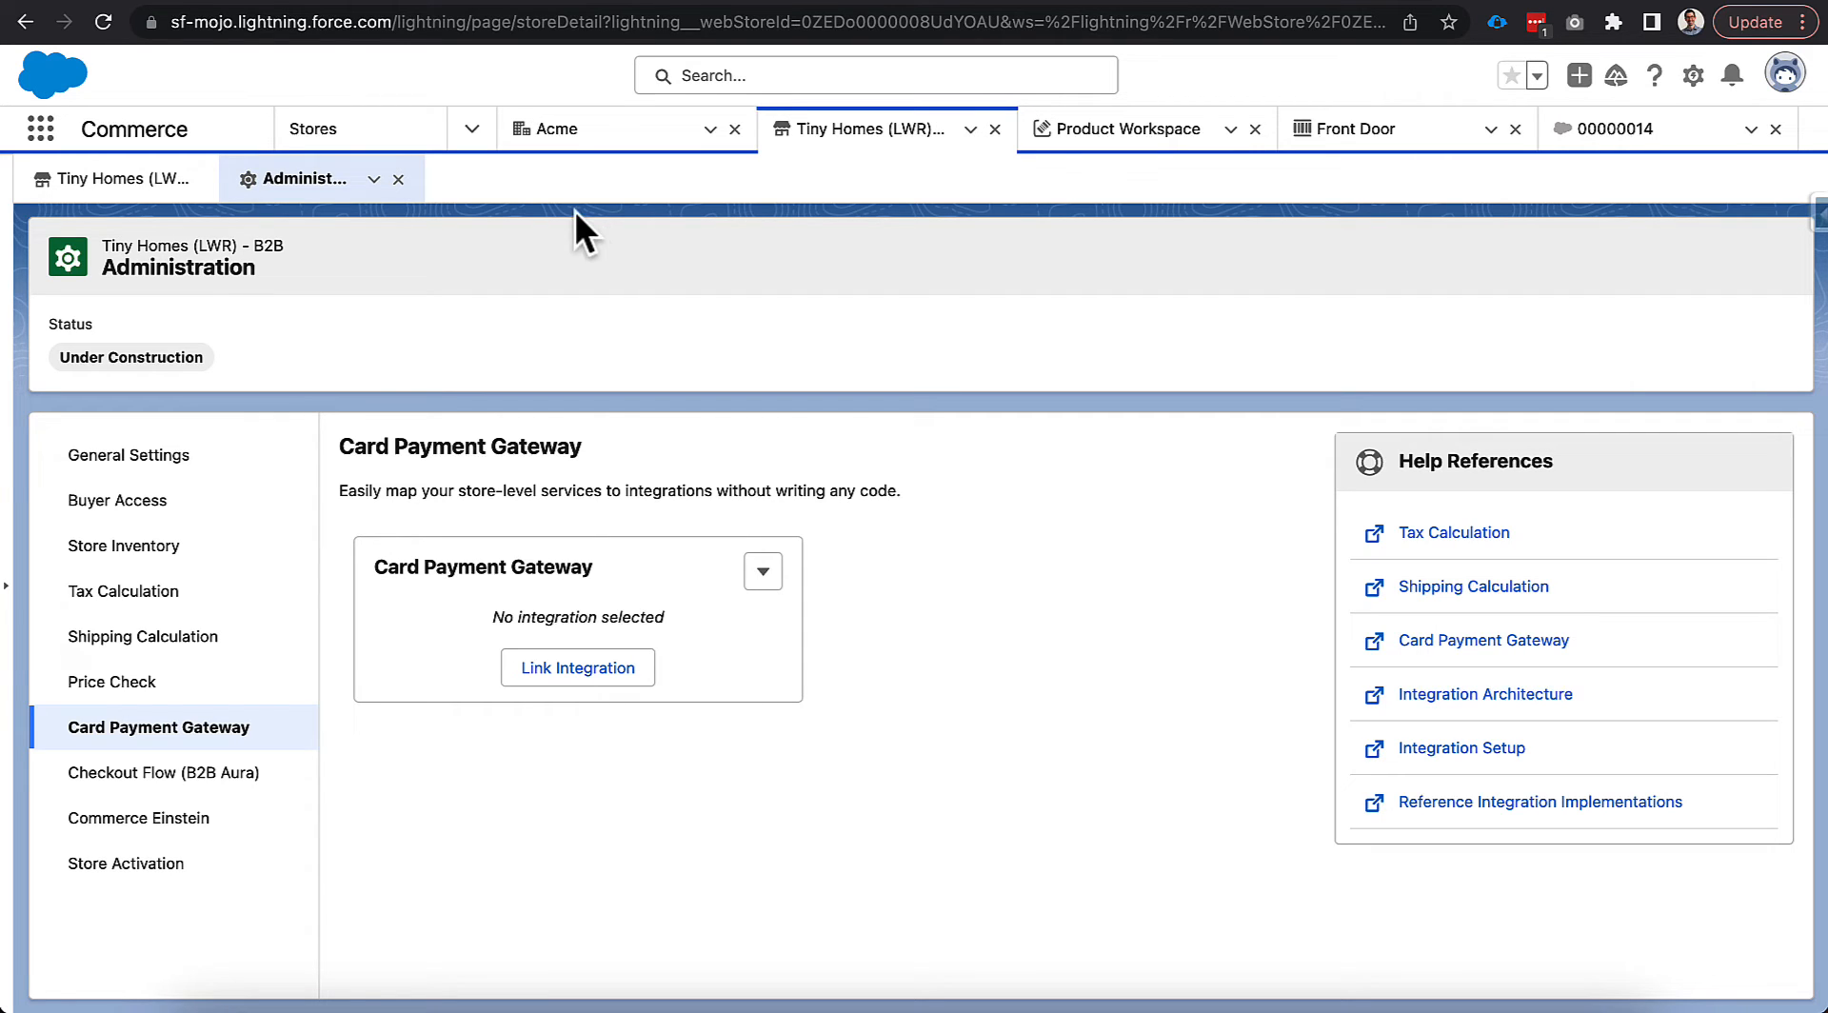
# Open Payment Gateways and start a new gateway with provider Stripe Adapter.
pyautogui.click(41, 129)
pyautogui.write('paymen')
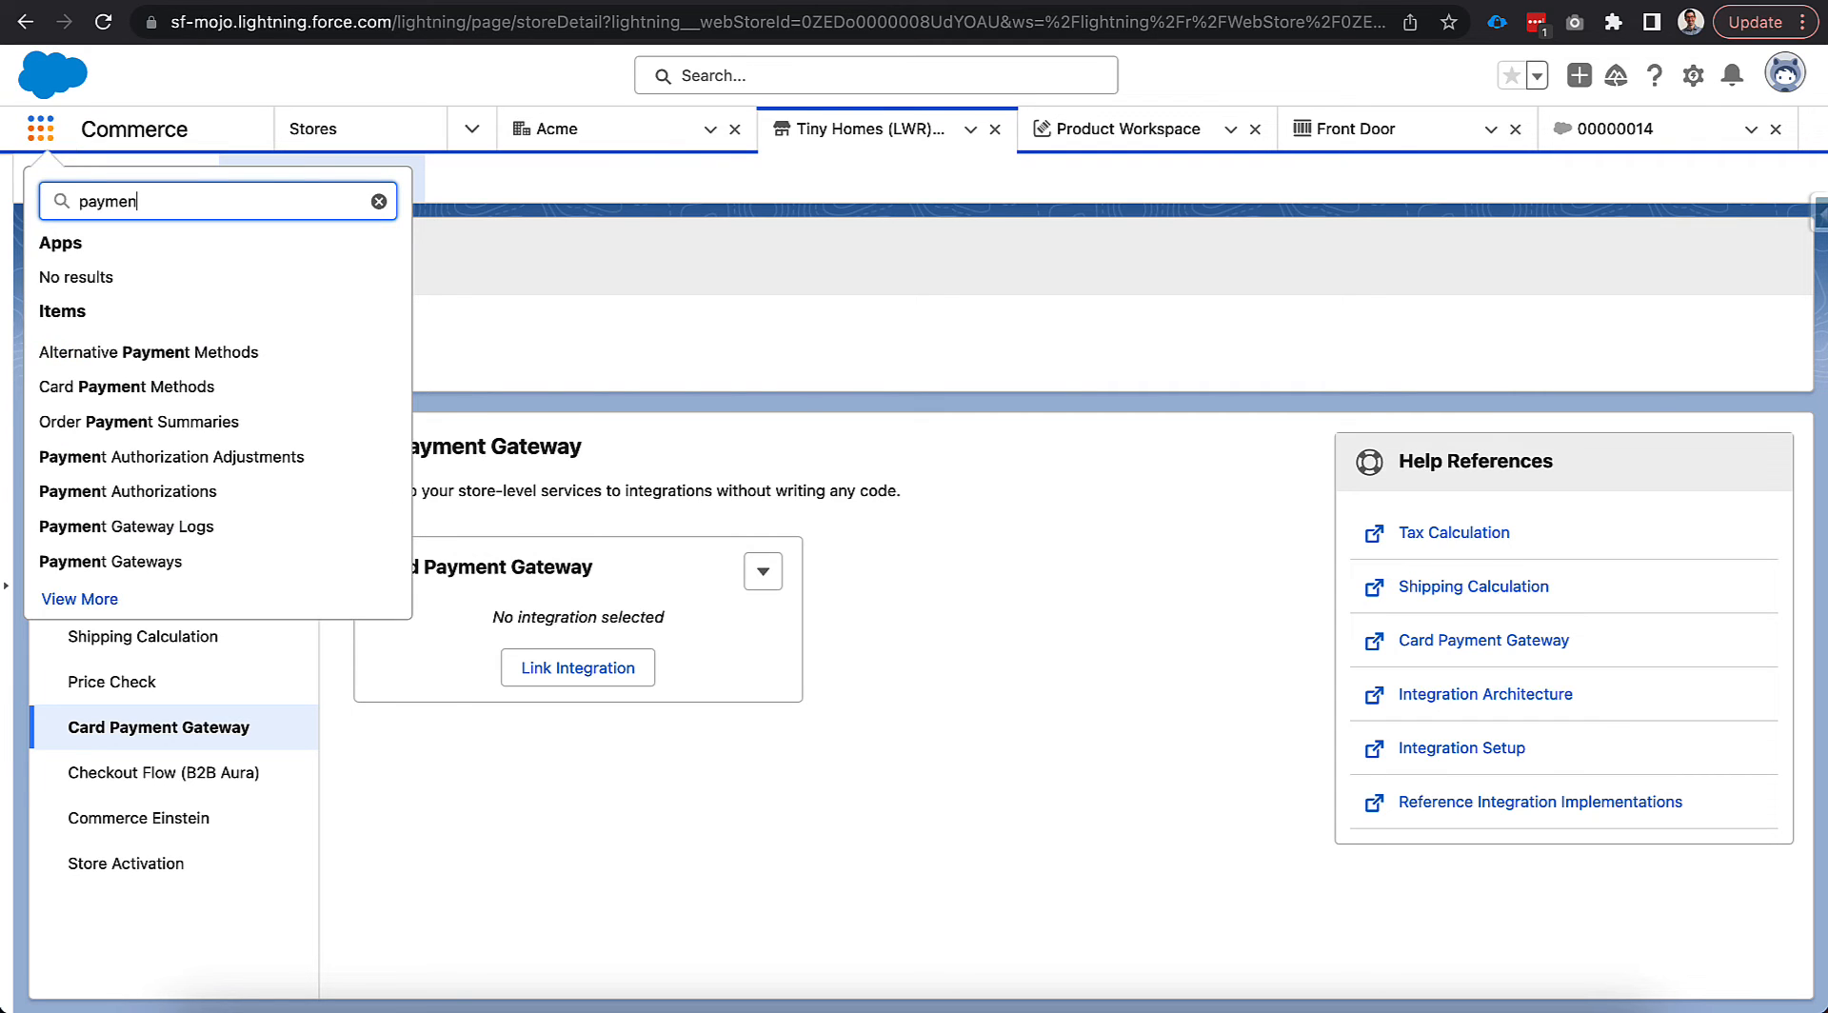
pyautogui.click(171, 562)
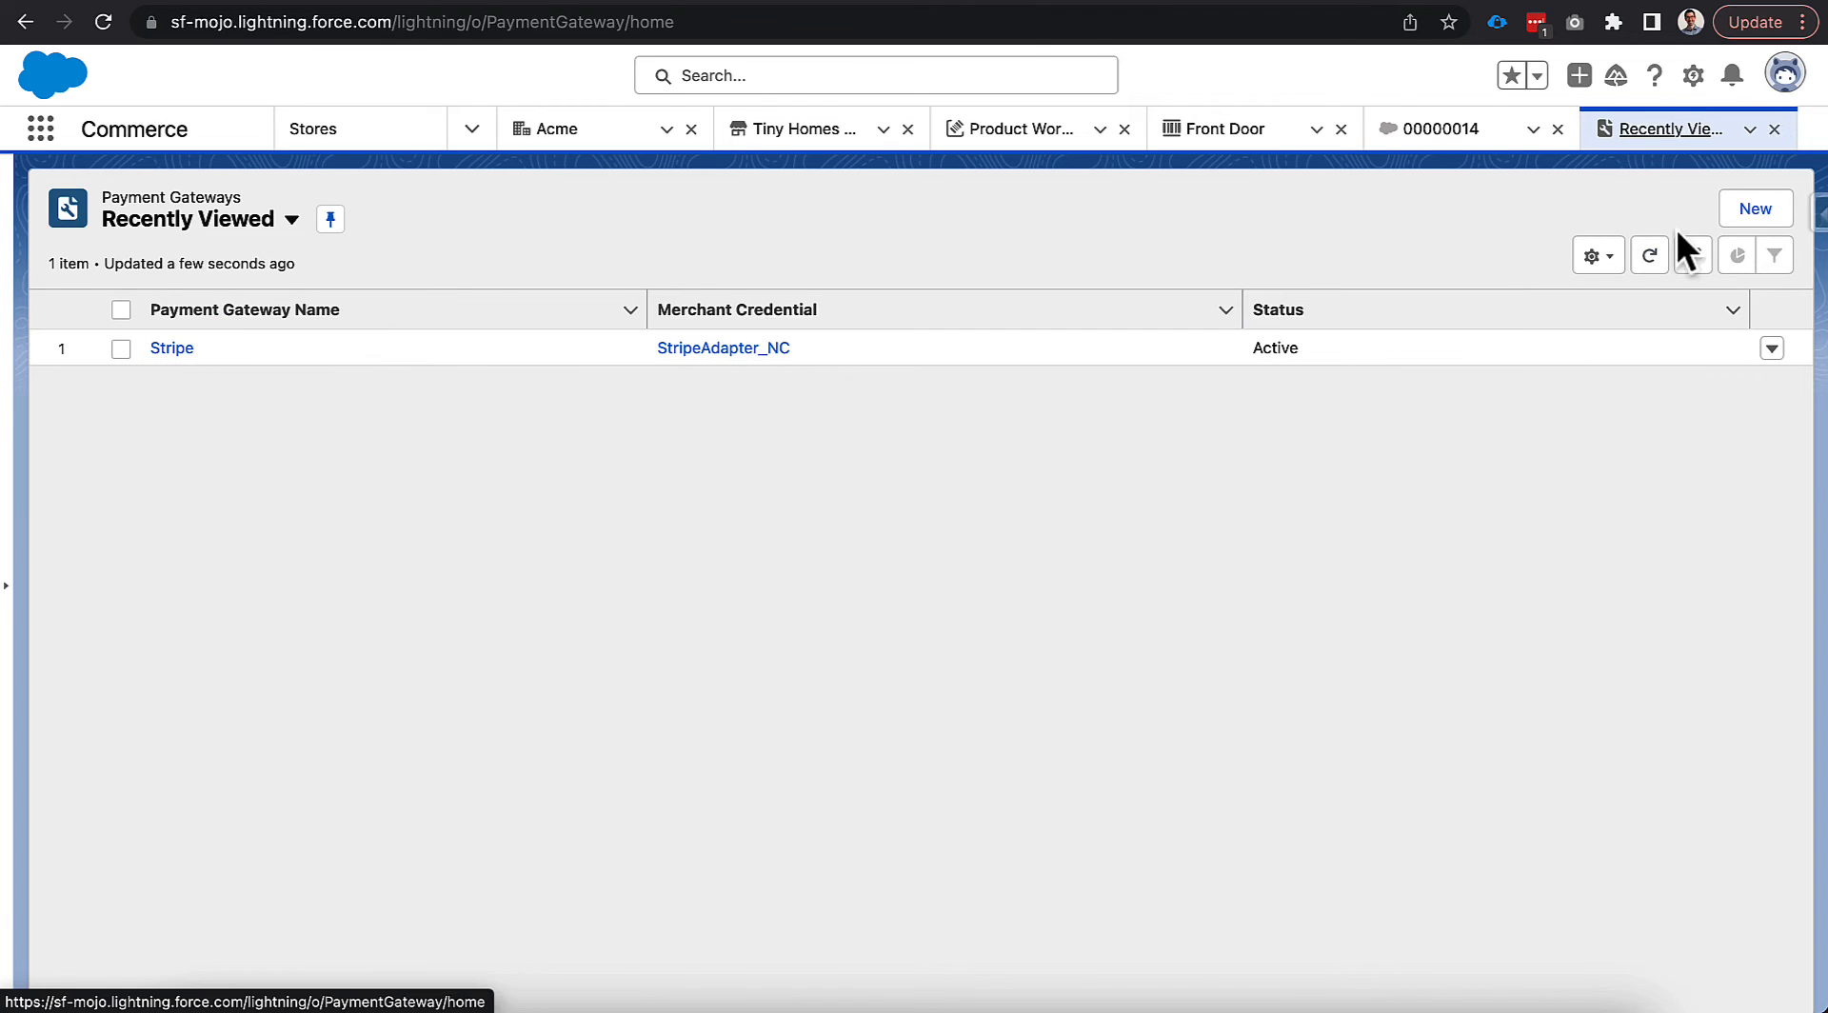
pyautogui.click(1743, 211)
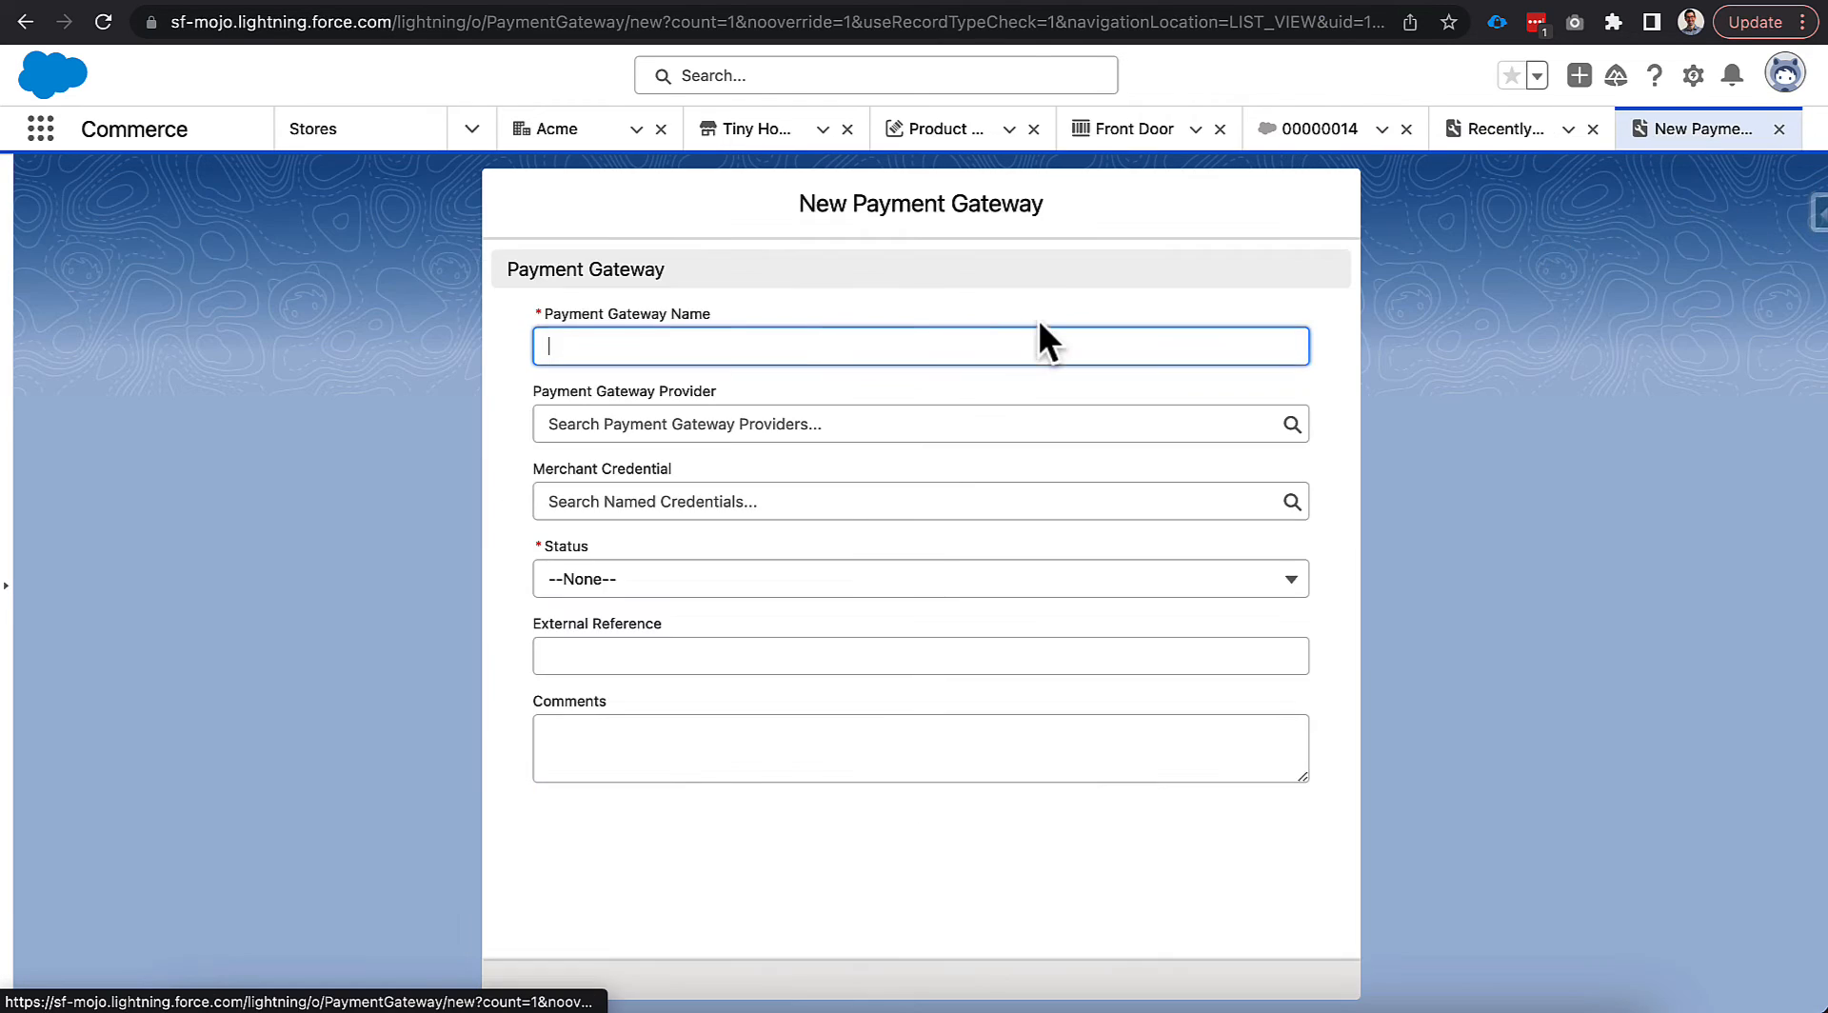
pyautogui.click(712, 428)
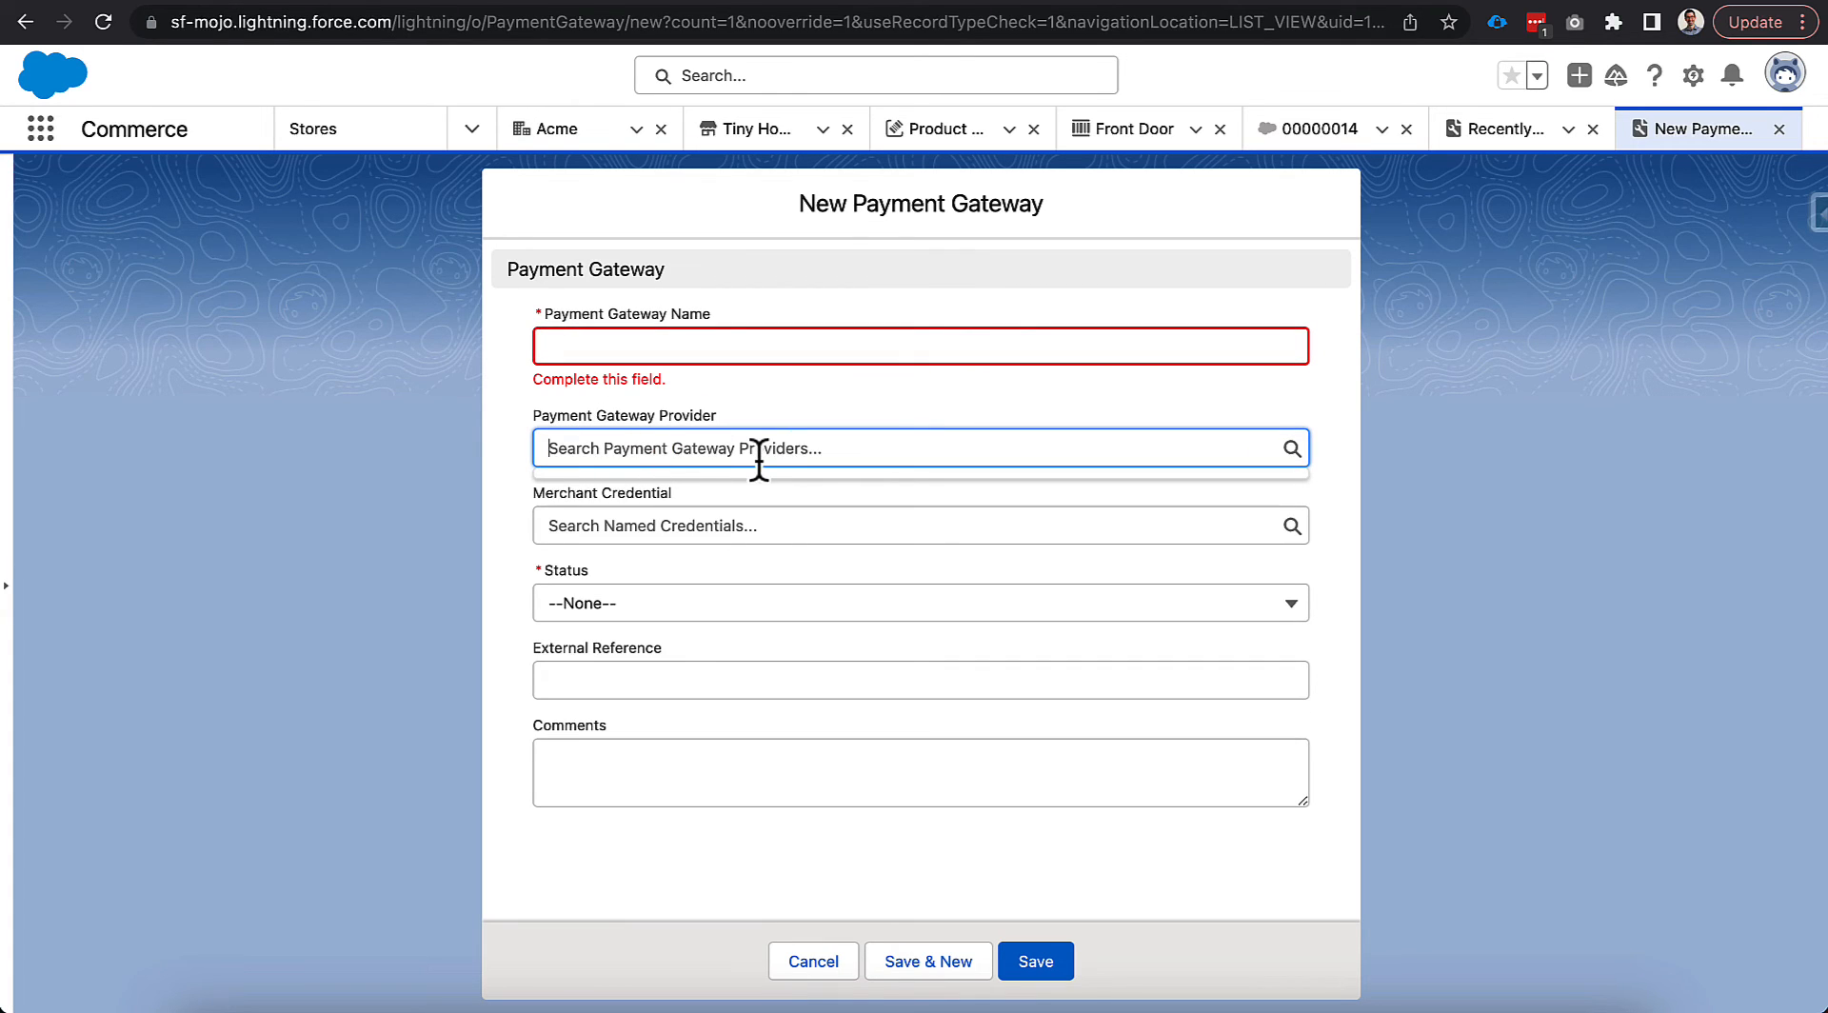
pyautogui.write('Stripe')
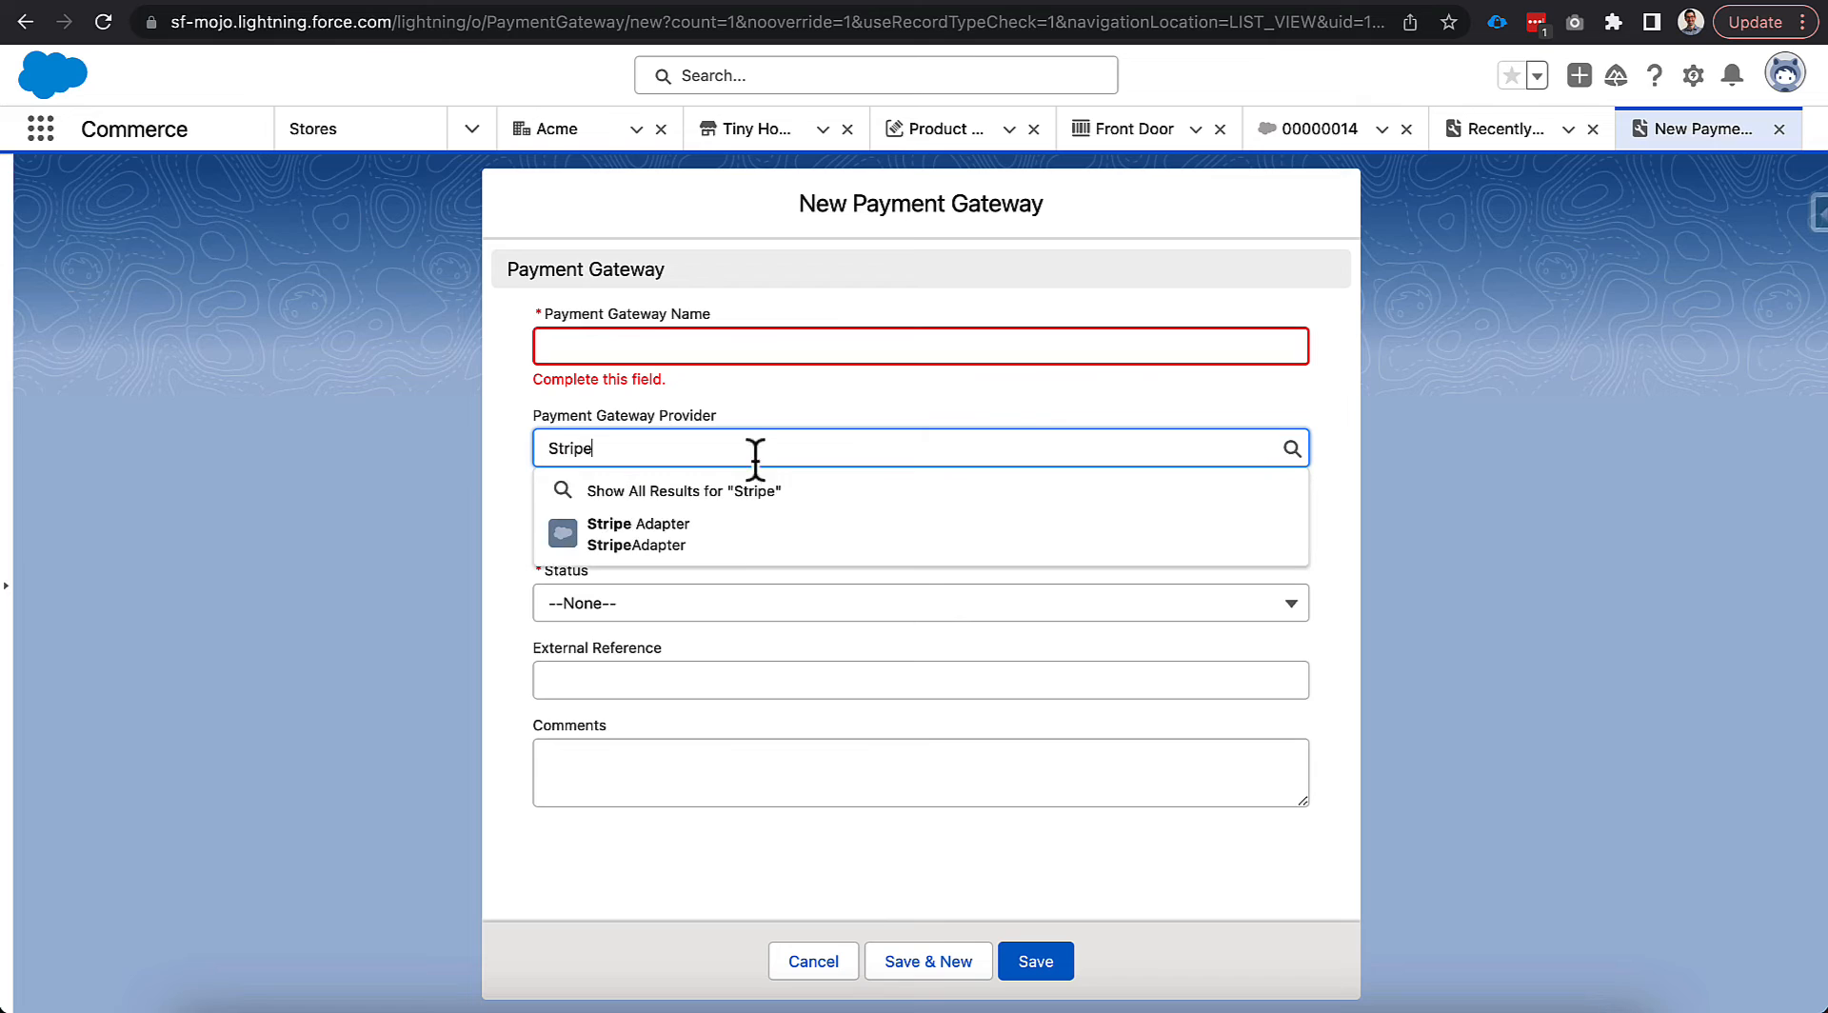
pyautogui.click(748, 536)
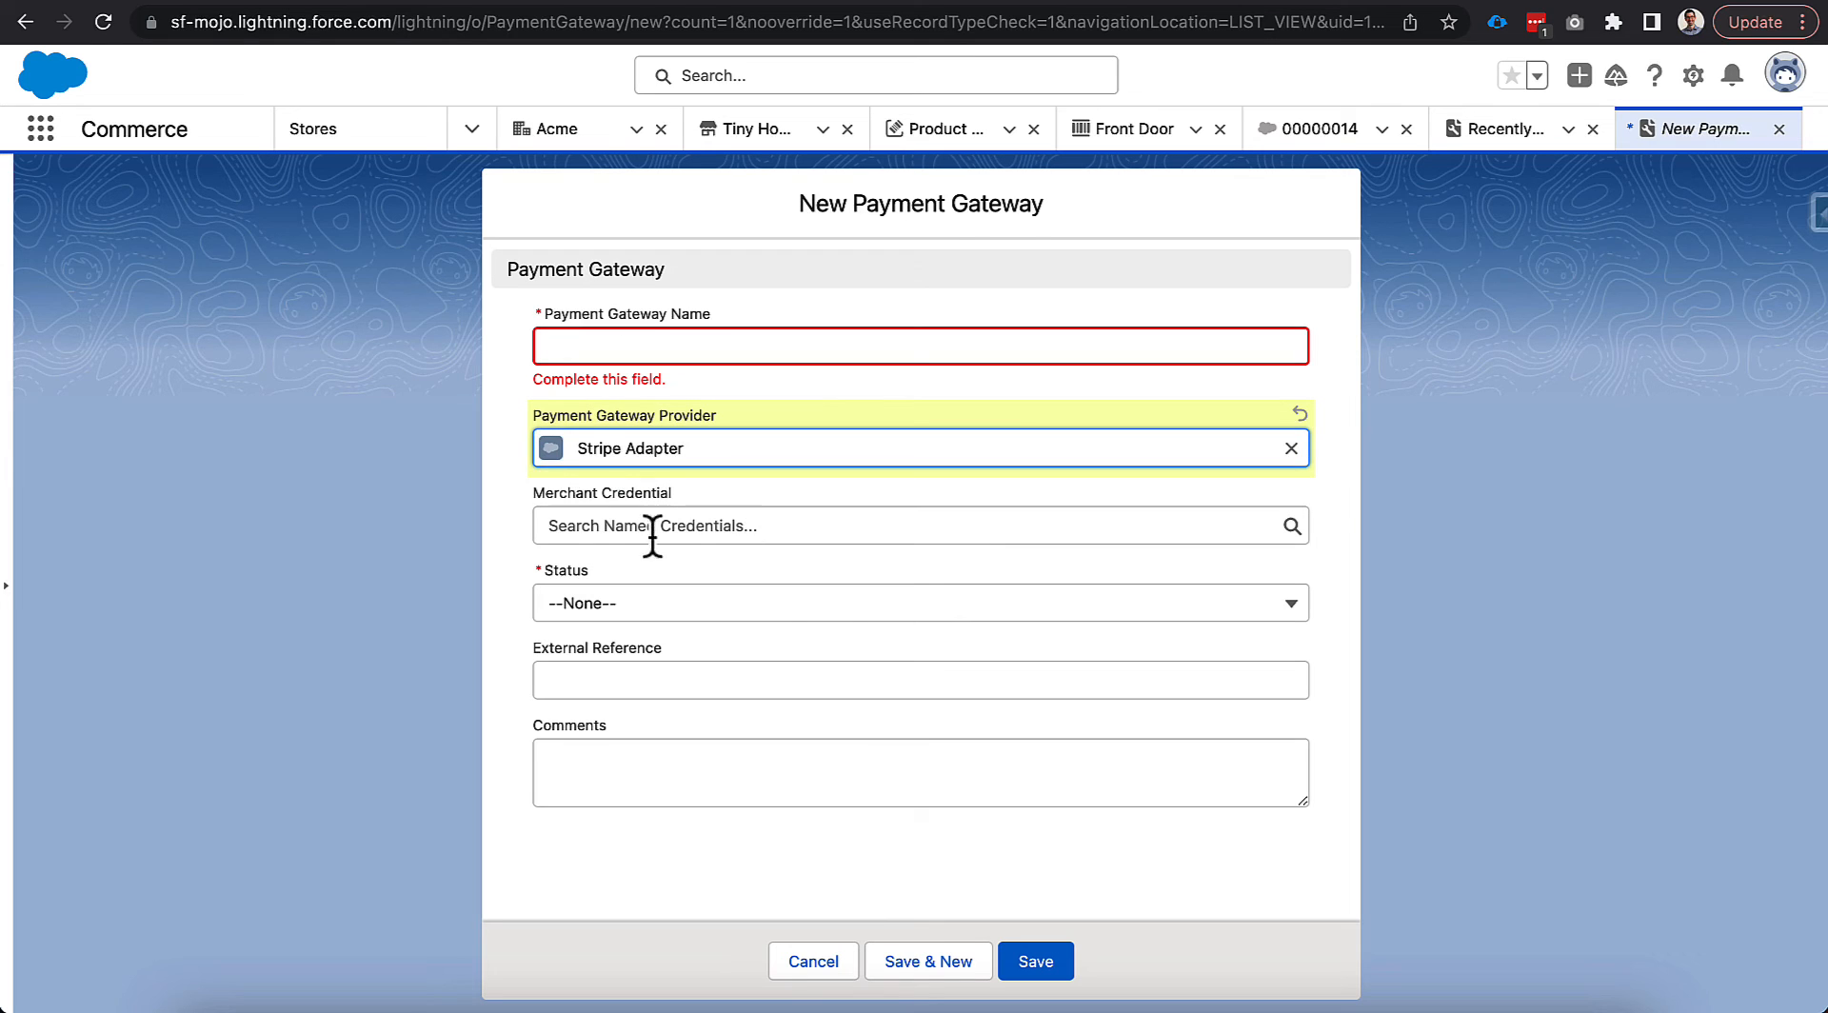
# Pick StripeAdapter_NC and Active status, discard the draft, and review the existing Stripe gateway.
pyautogui.click(580, 529)
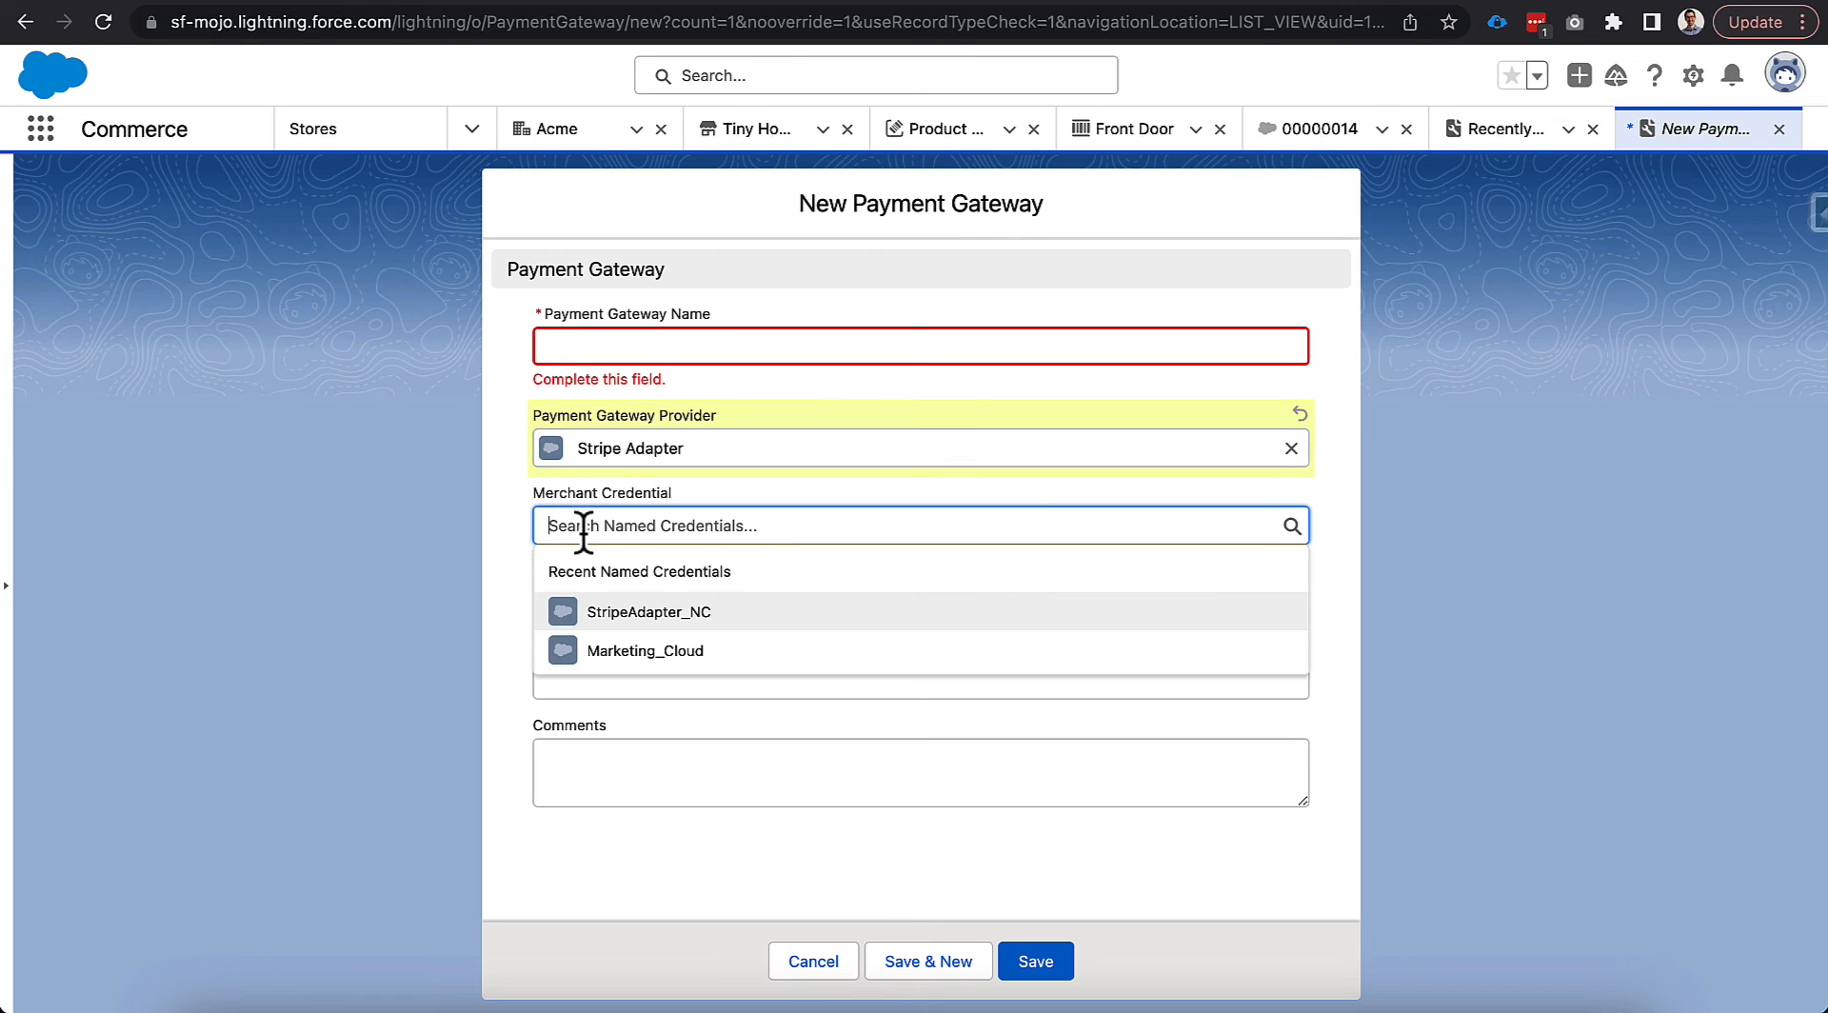
pyautogui.click(646, 611)
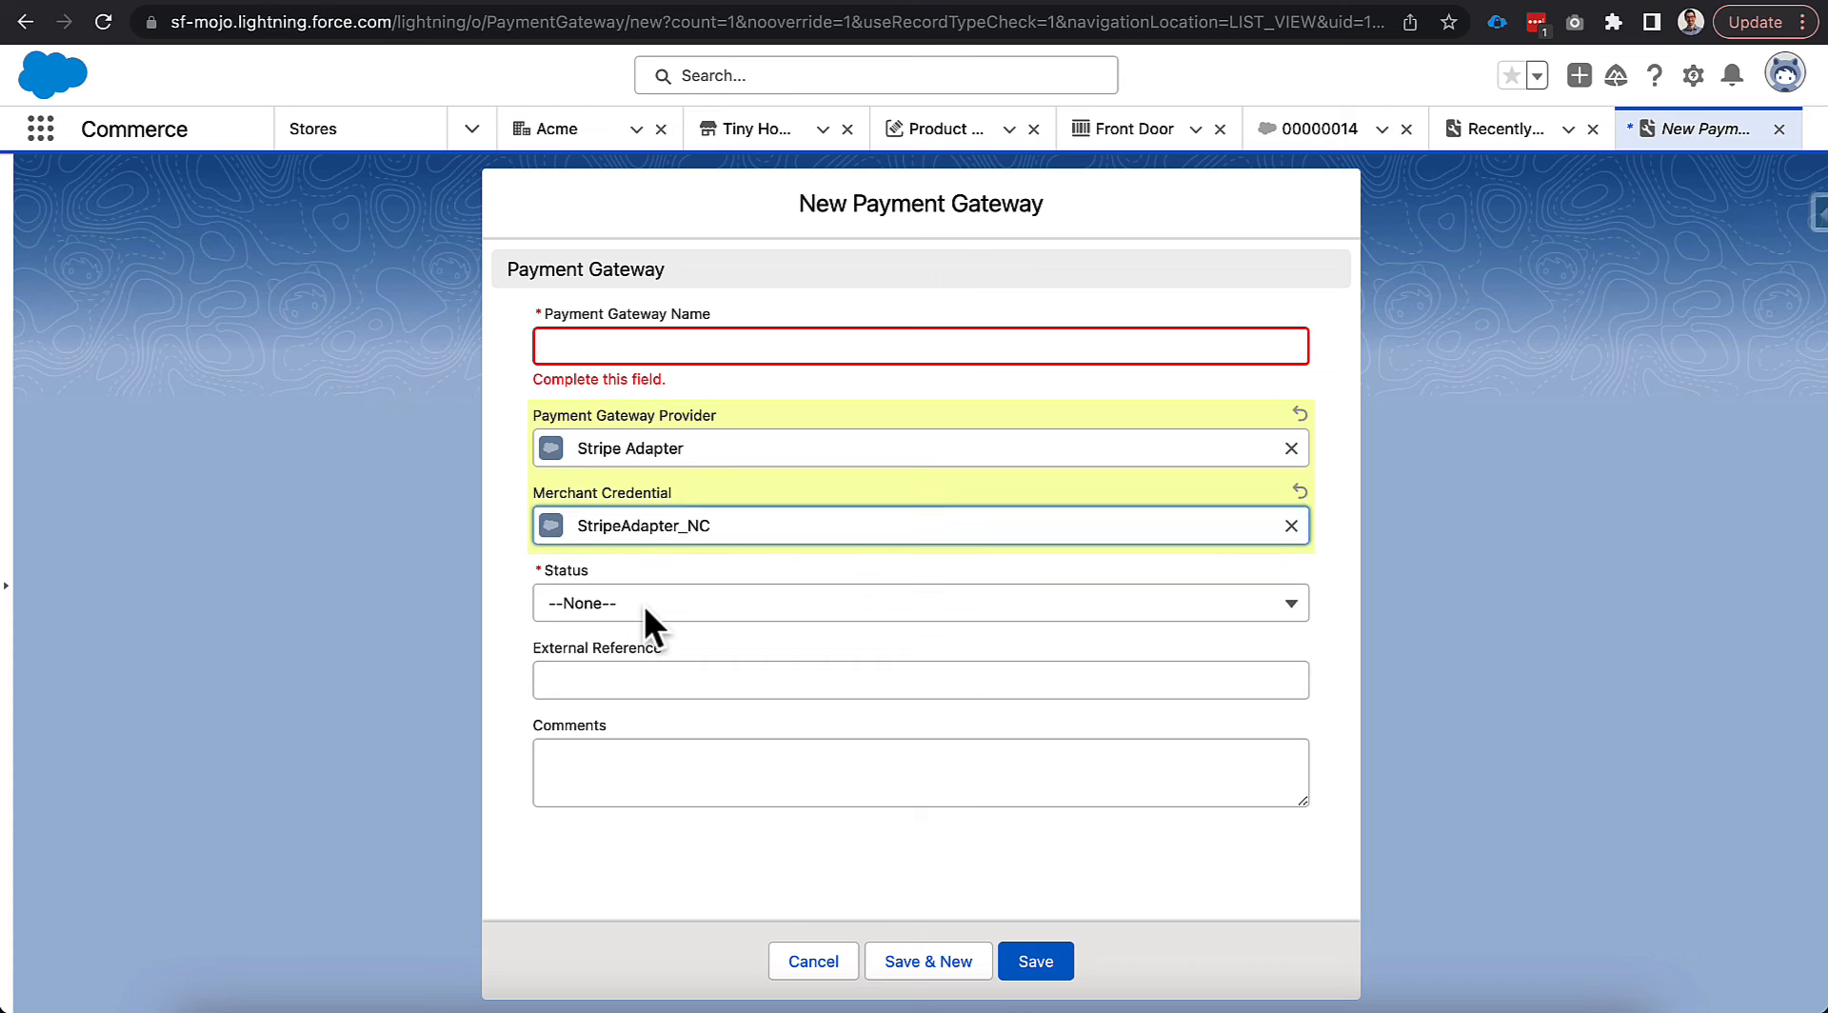
pyautogui.click(695, 604)
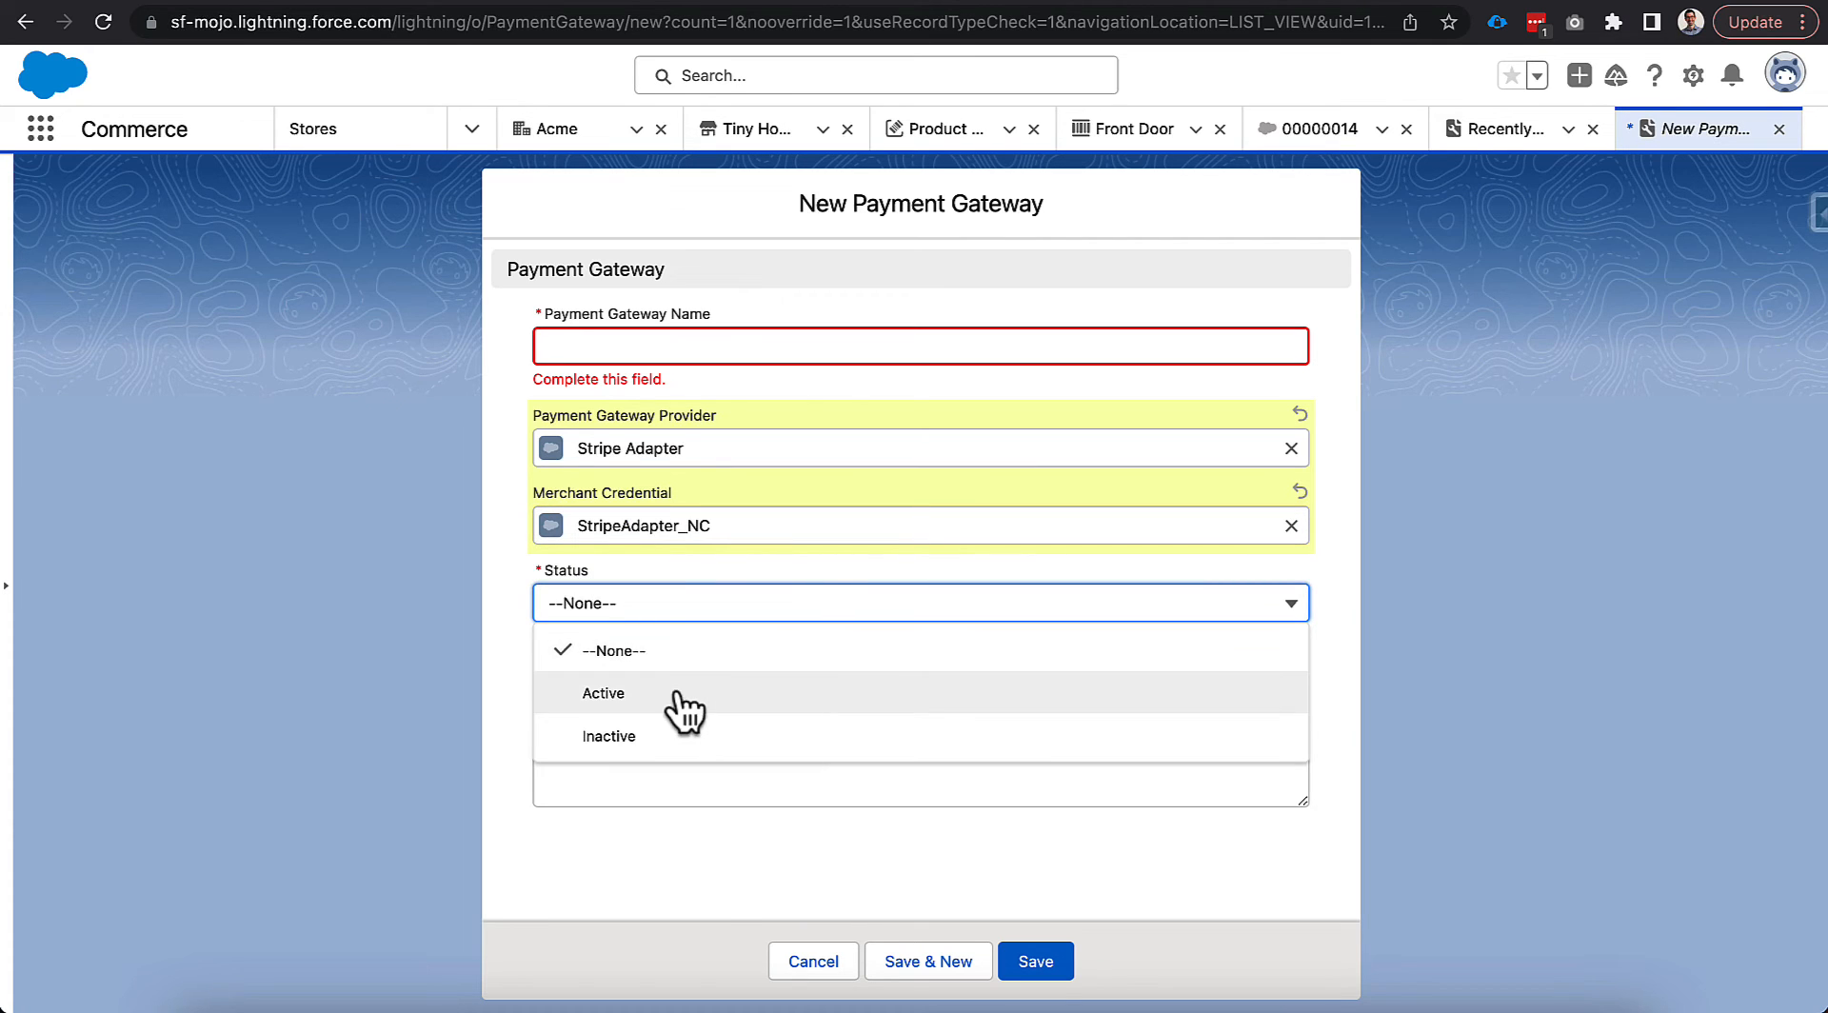
pyautogui.click(682, 697)
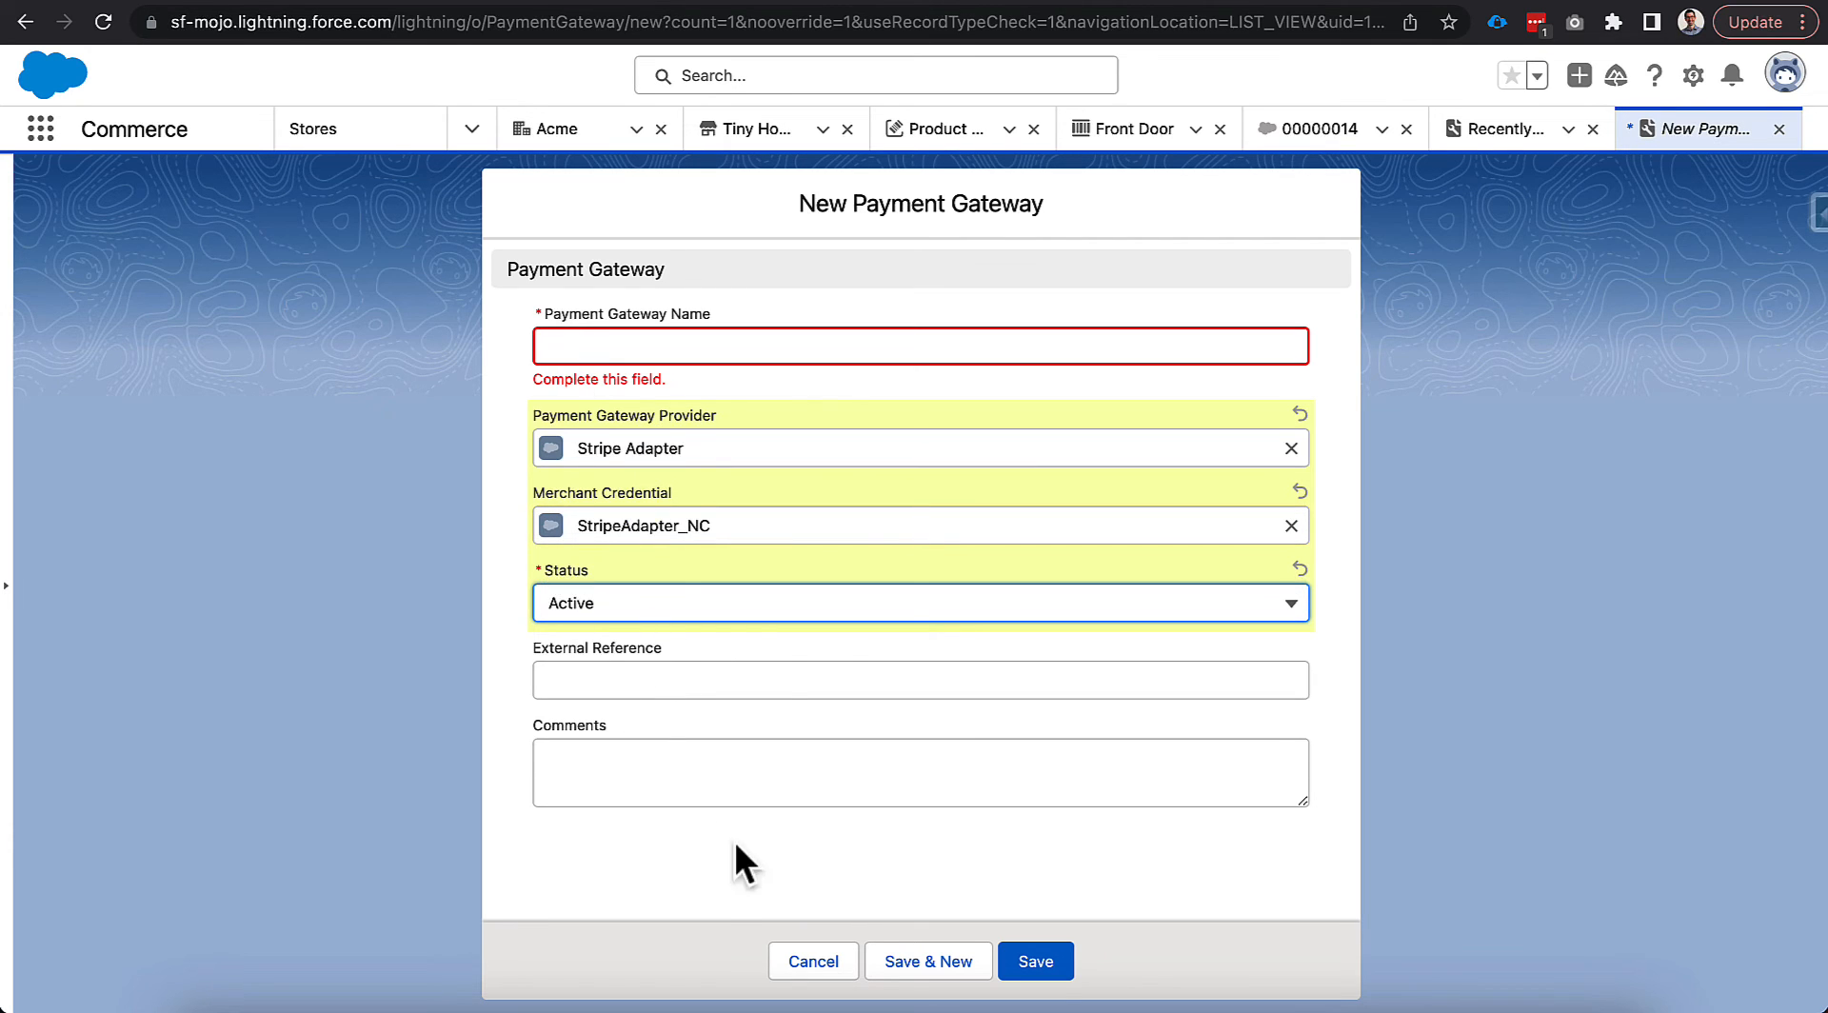
pyautogui.click(791, 962)
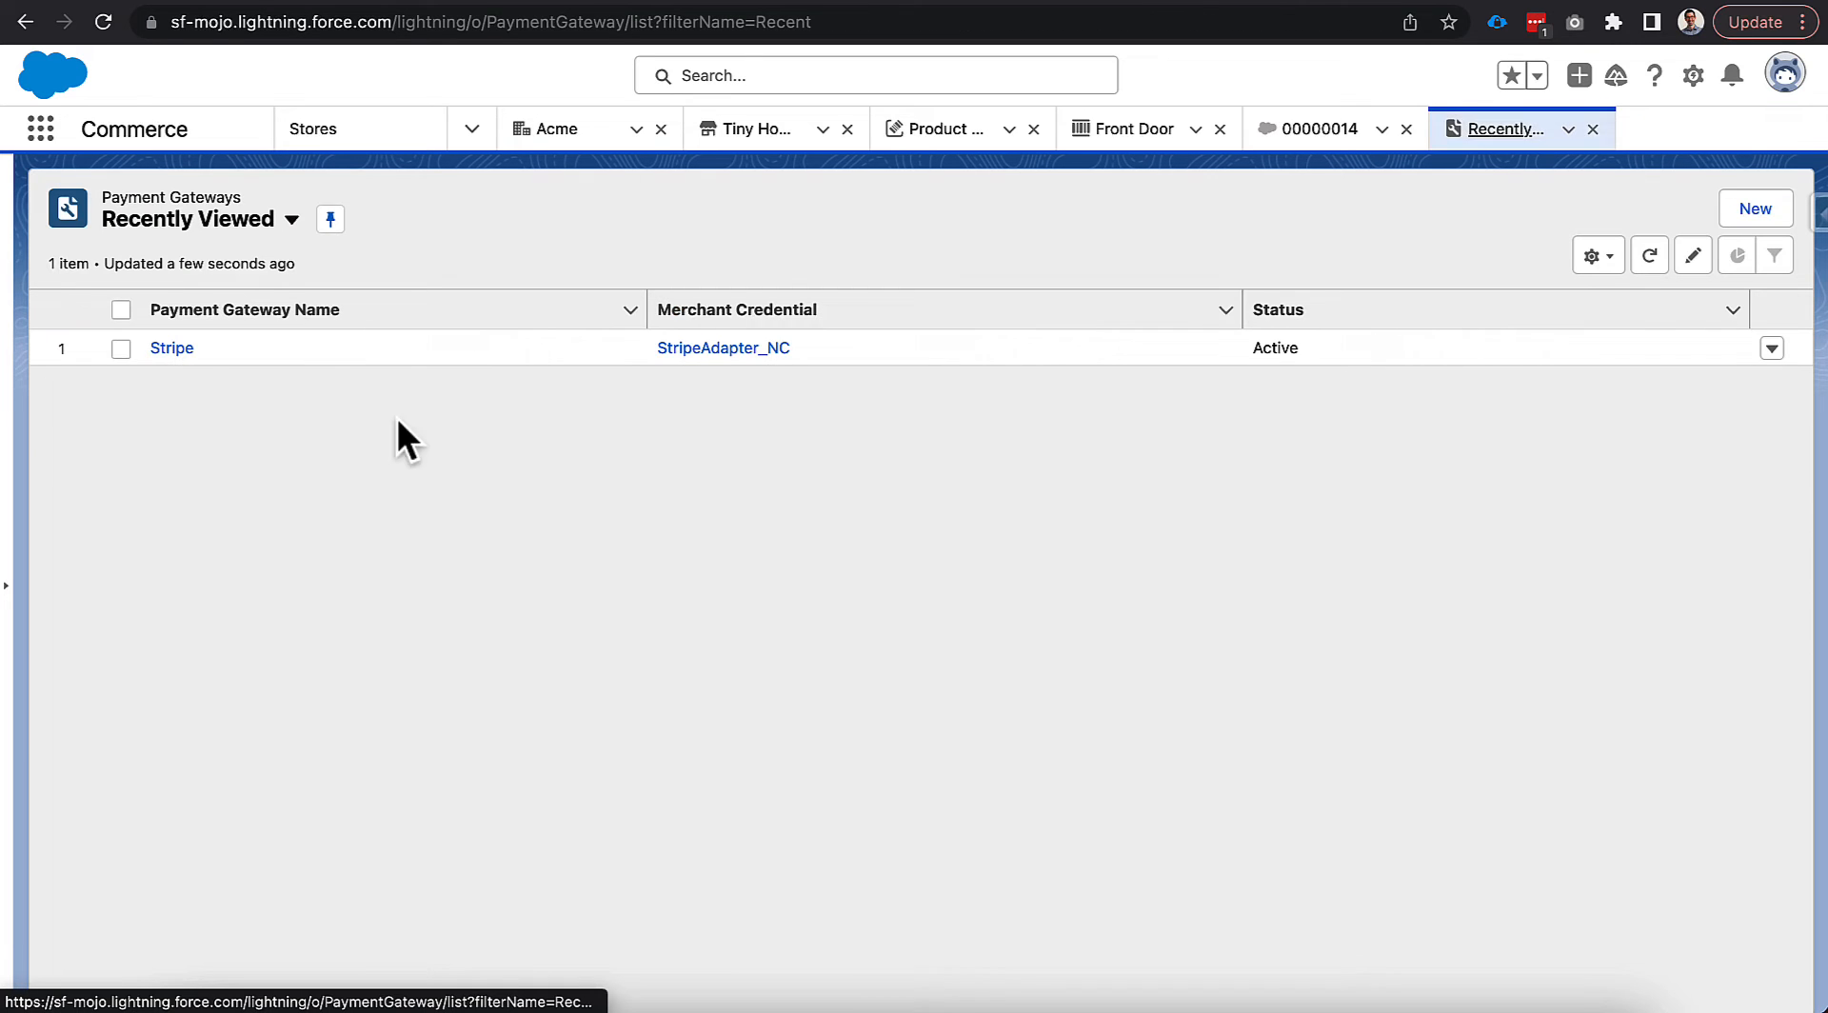
pyautogui.click(171, 347)
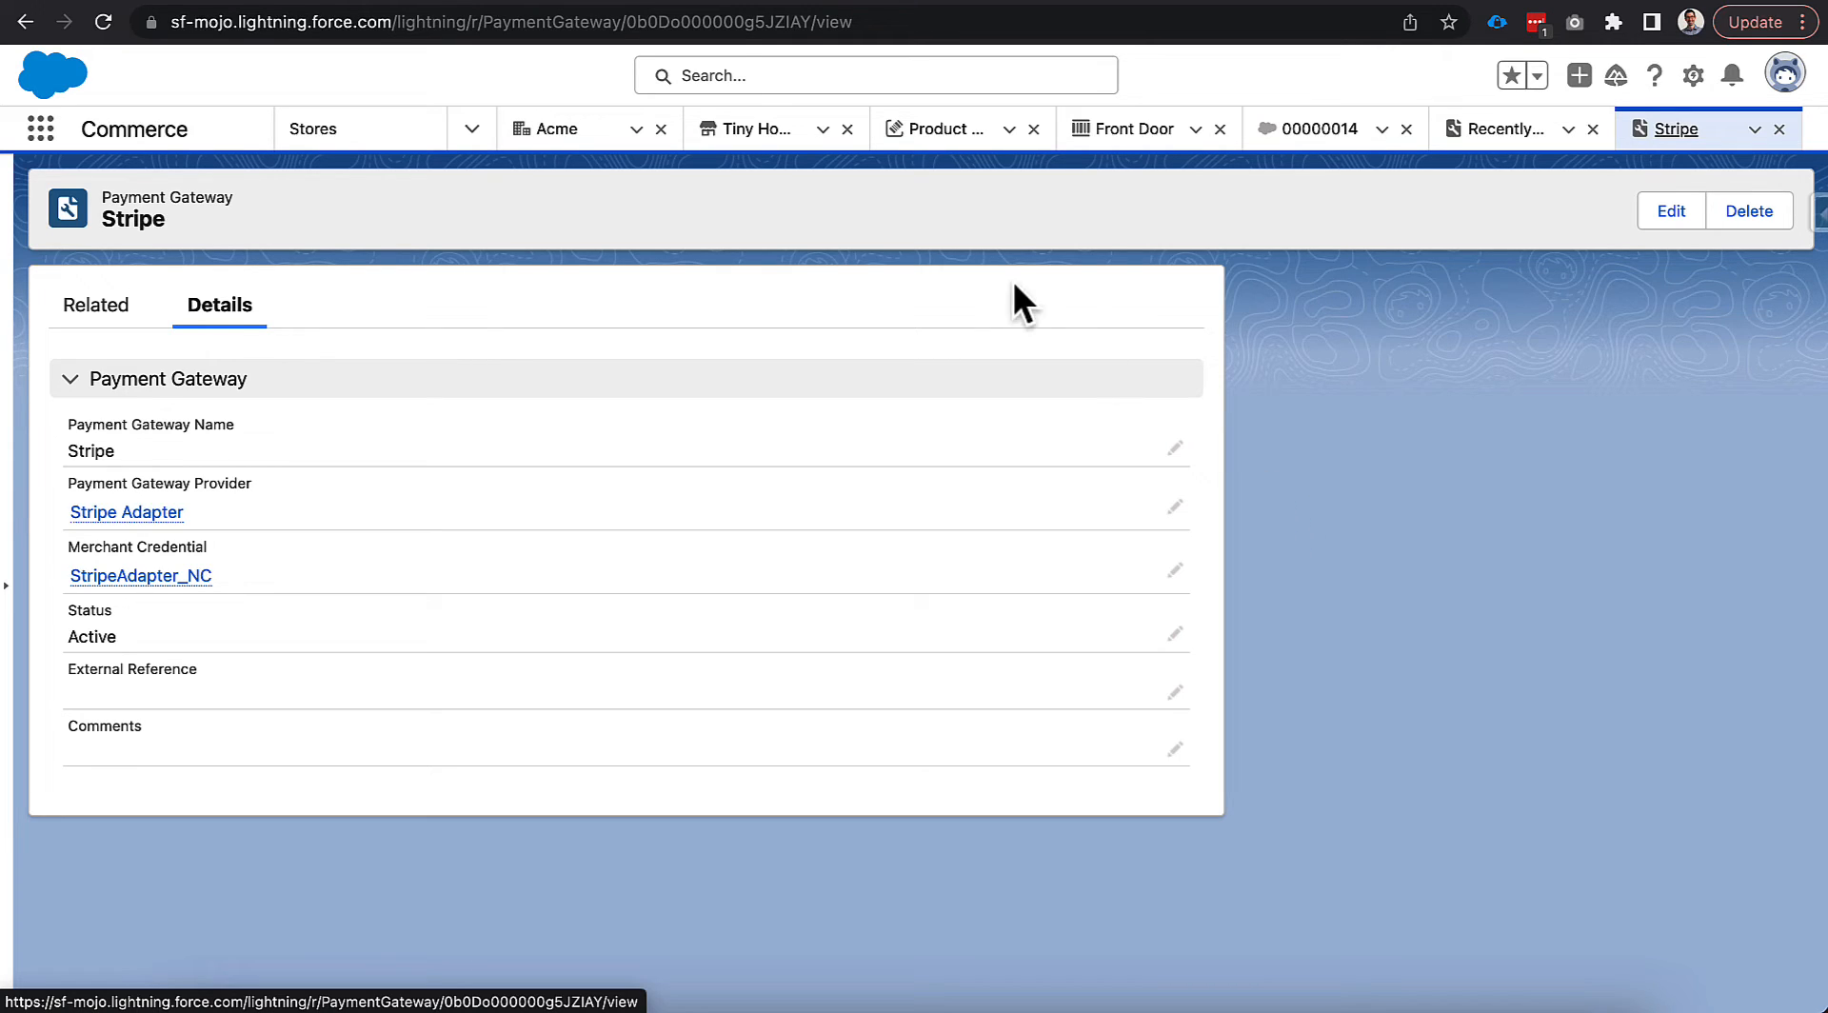
pyautogui.click(752, 131)
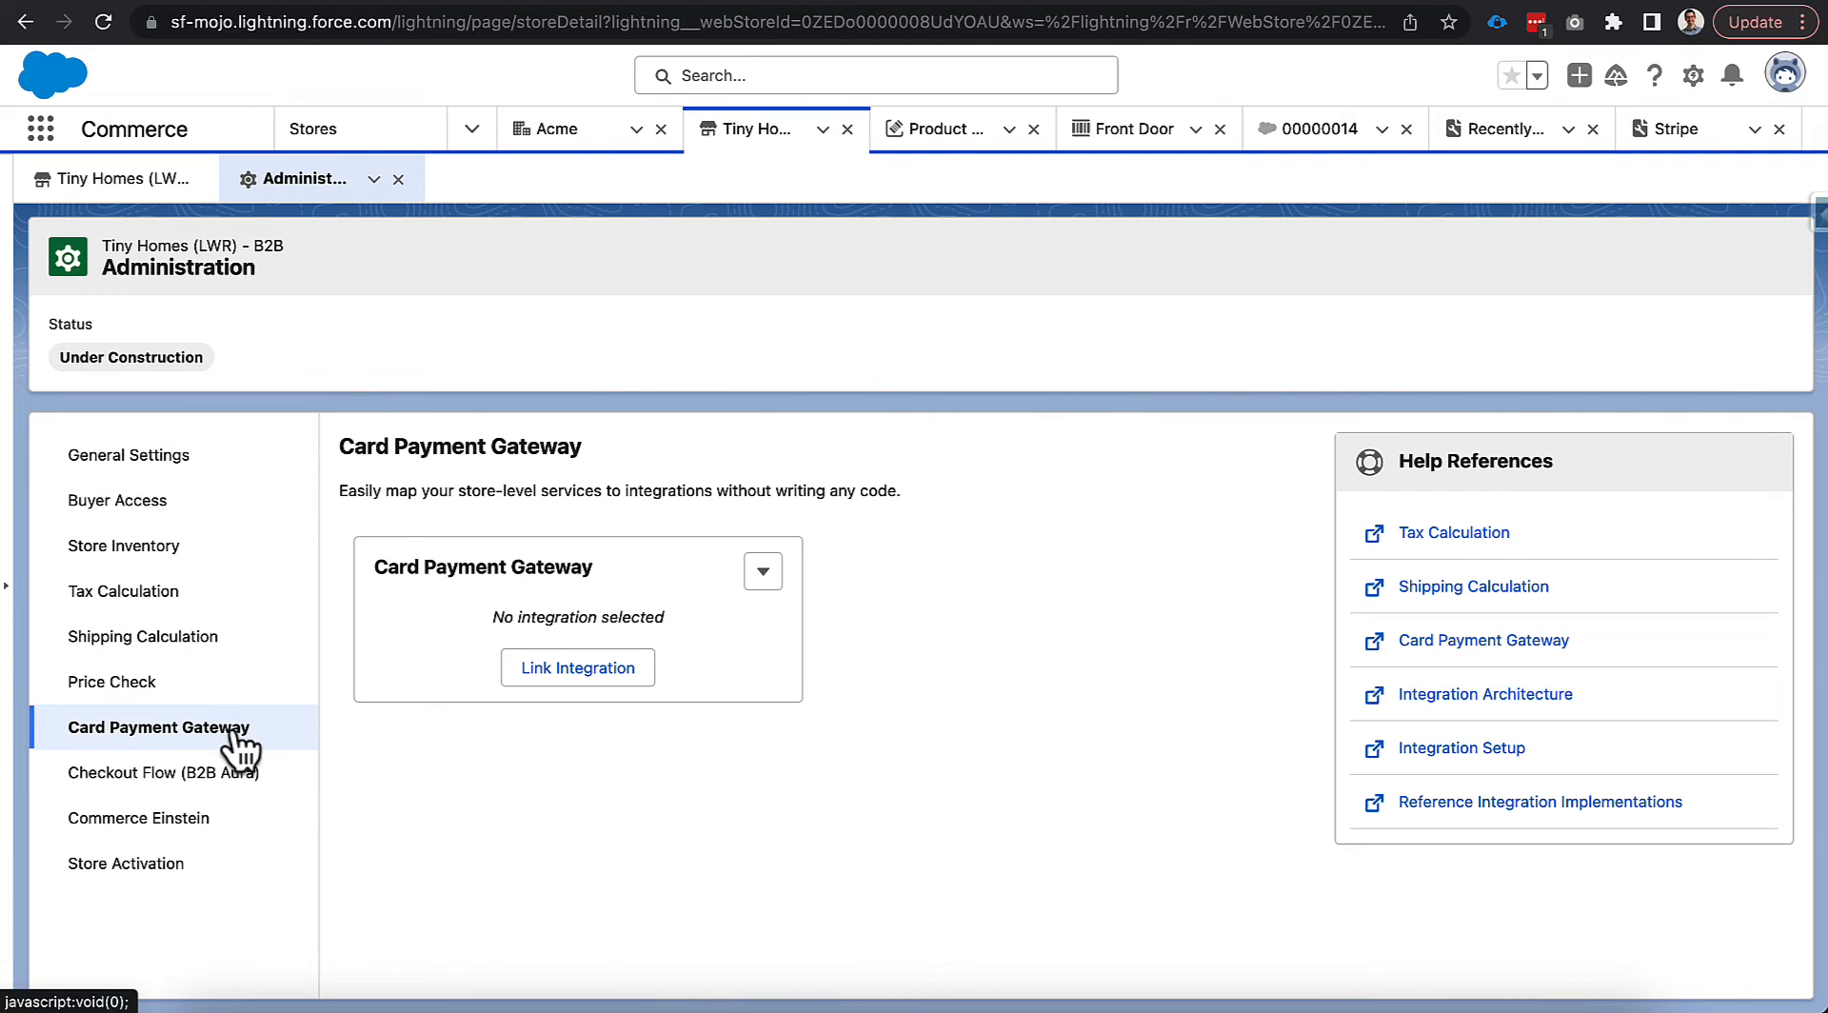
# Select the Stripe gateway as the store's card payment integration and confirm the link.
pyautogui.click(576, 667)
pyautogui.click(570, 478)
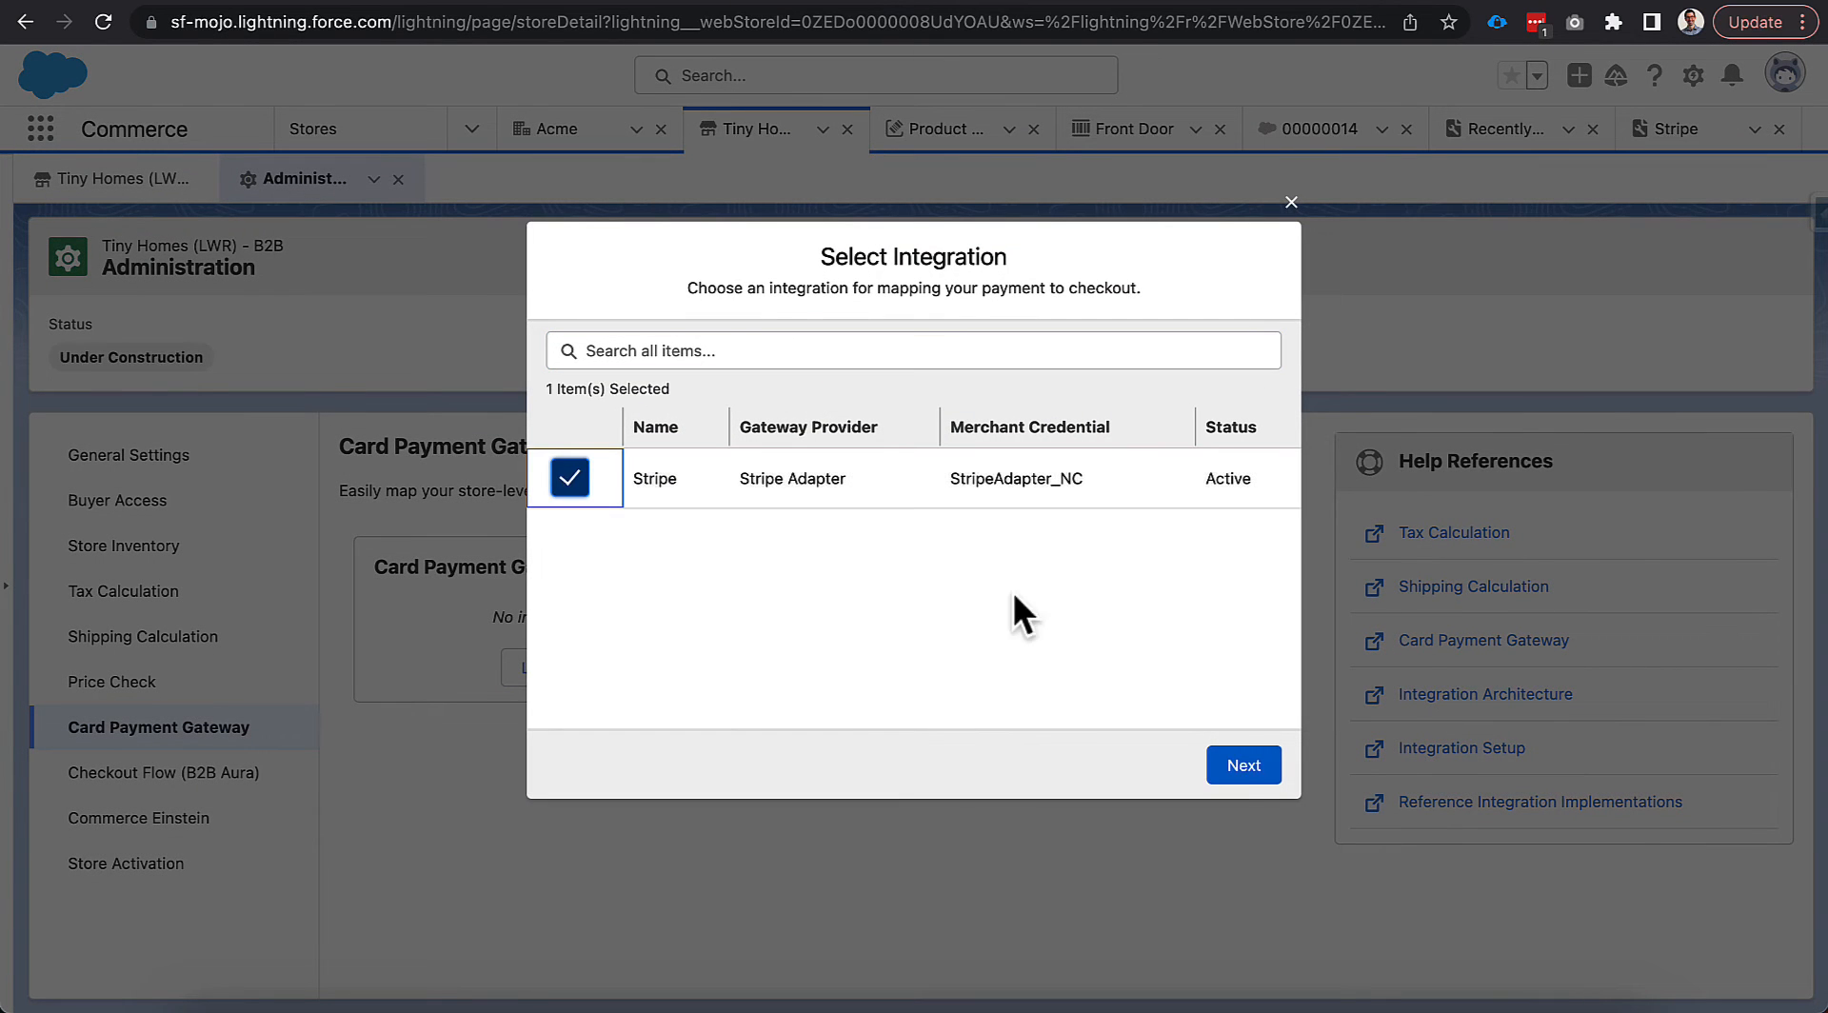
pyautogui.click(1240, 765)
pyautogui.click(1230, 775)
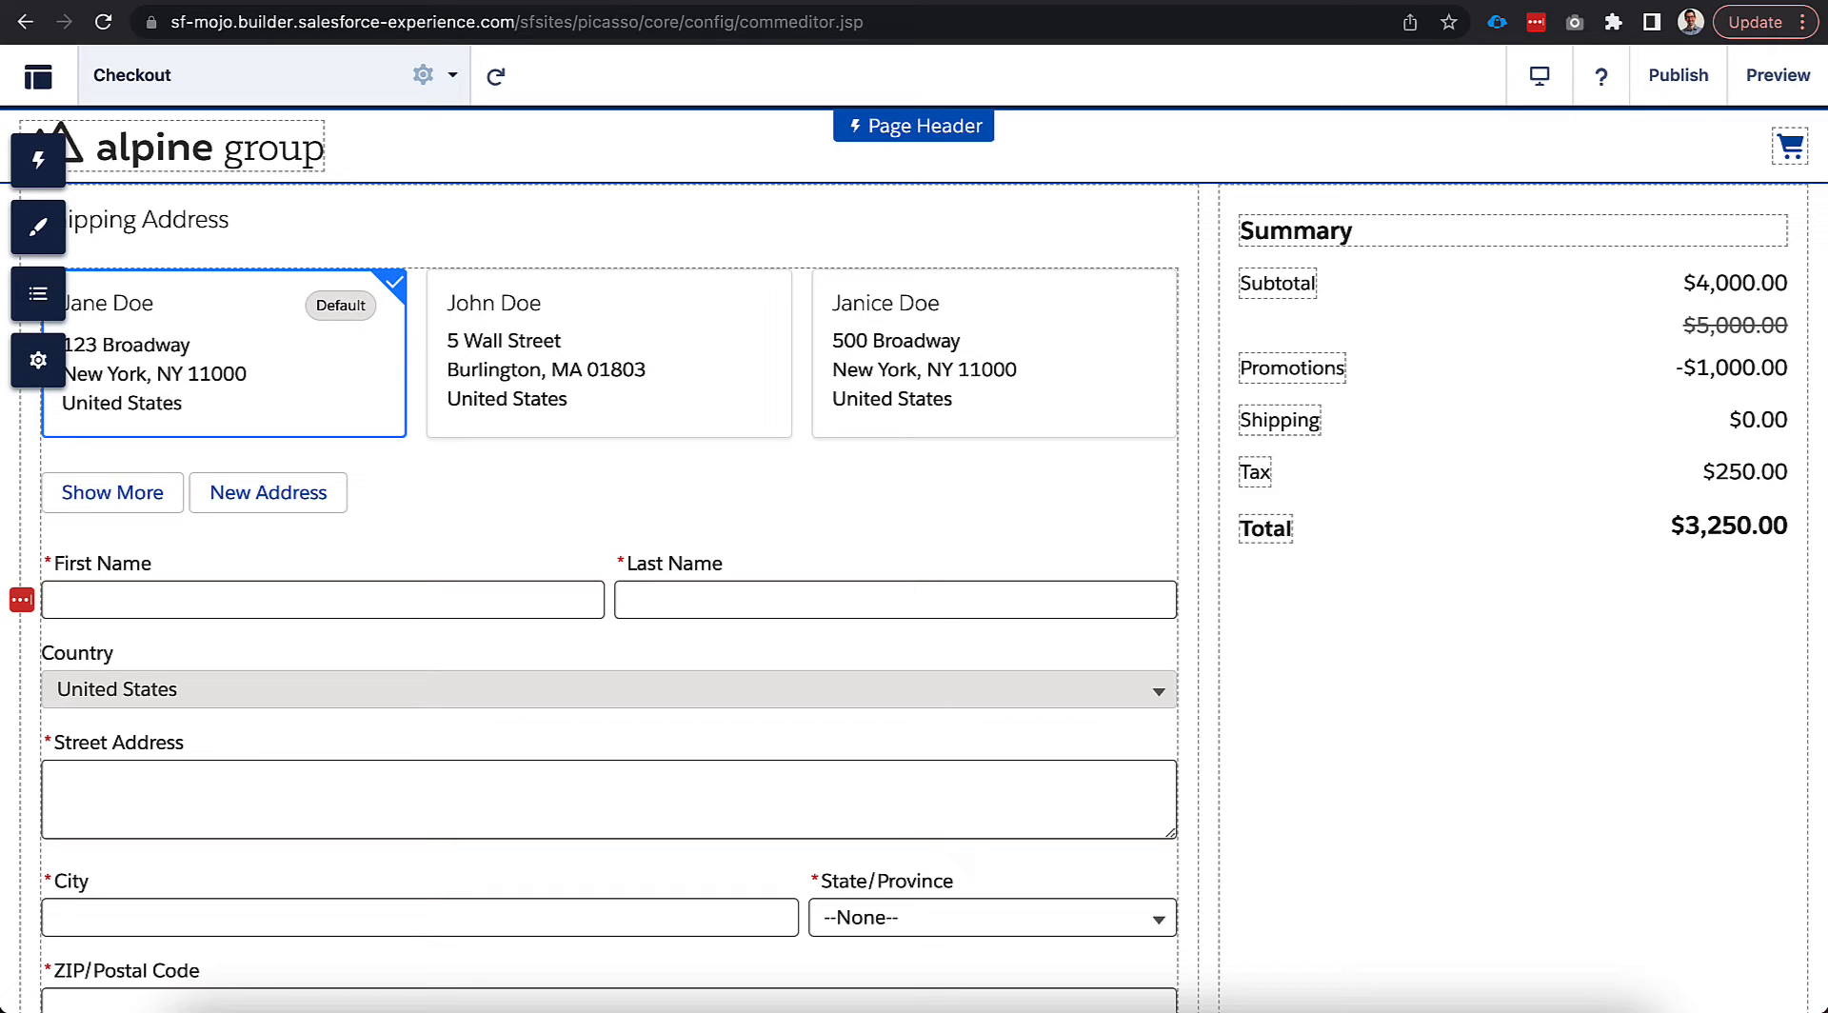
# Switch the Checkout component to Accordion Layout and review its collapsible sections.
pyautogui.click(1149, 241)
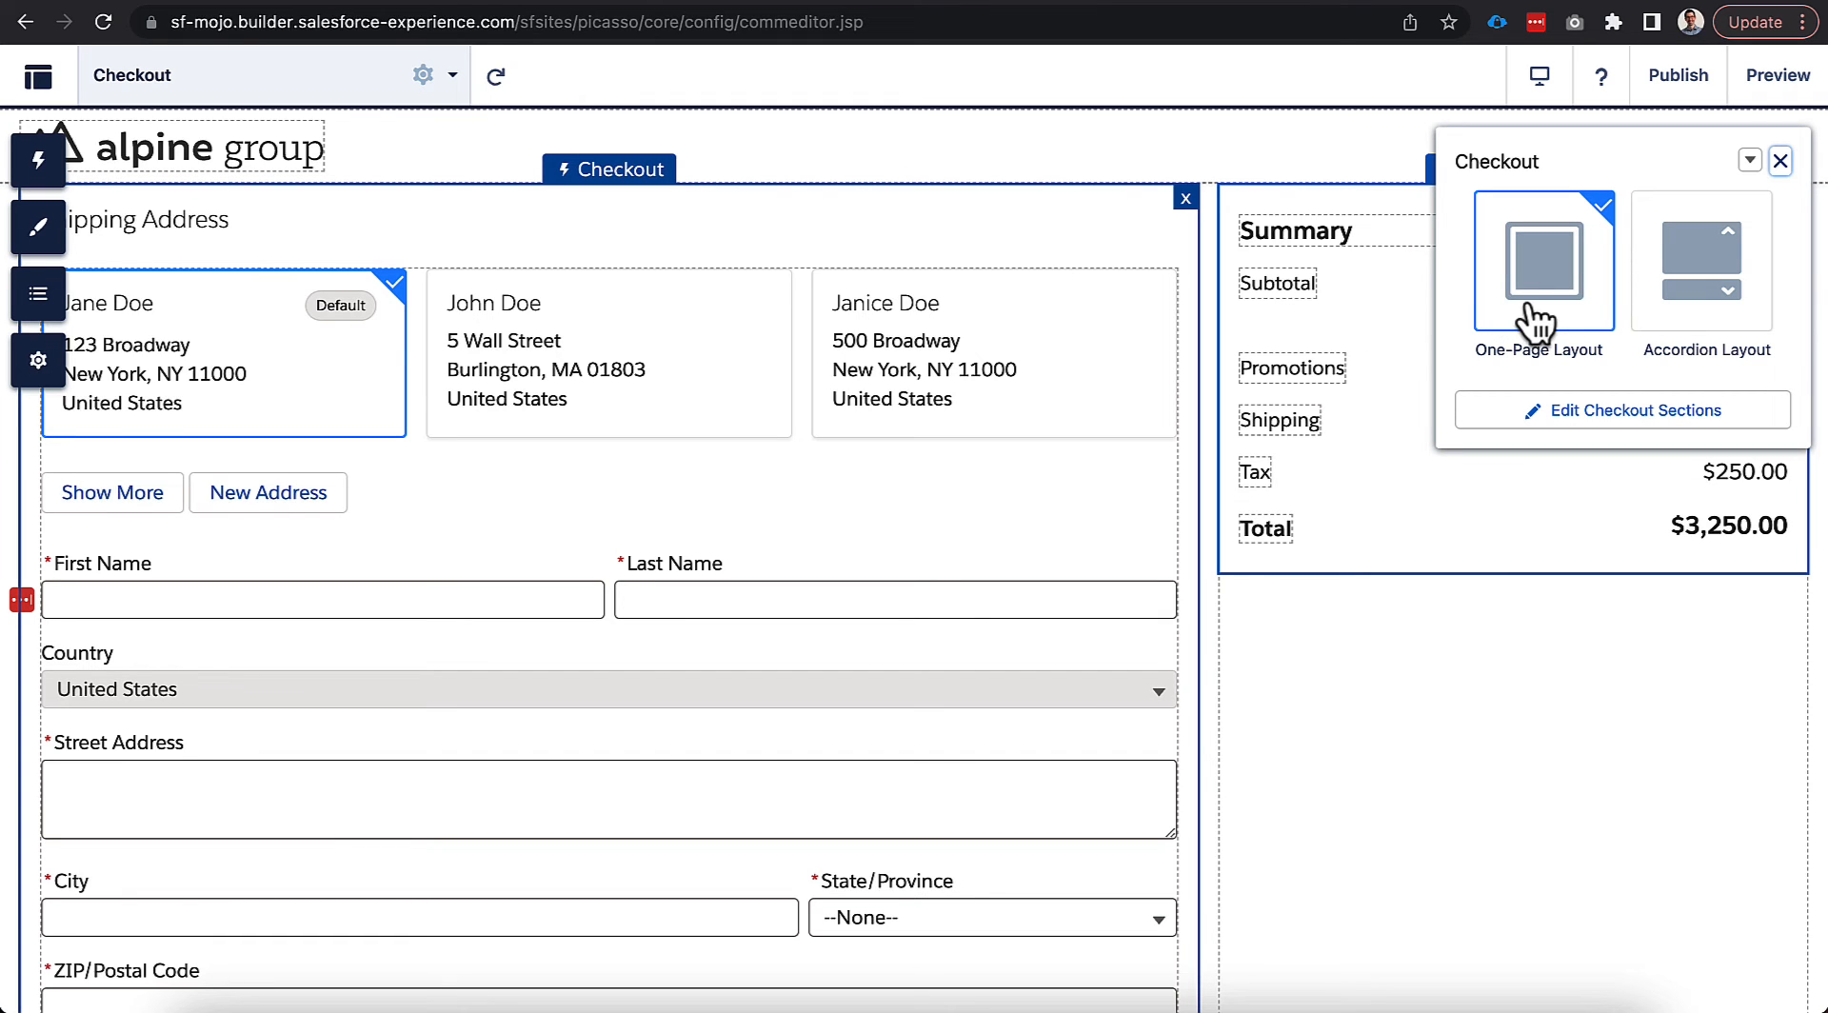
pyautogui.click(1662, 324)
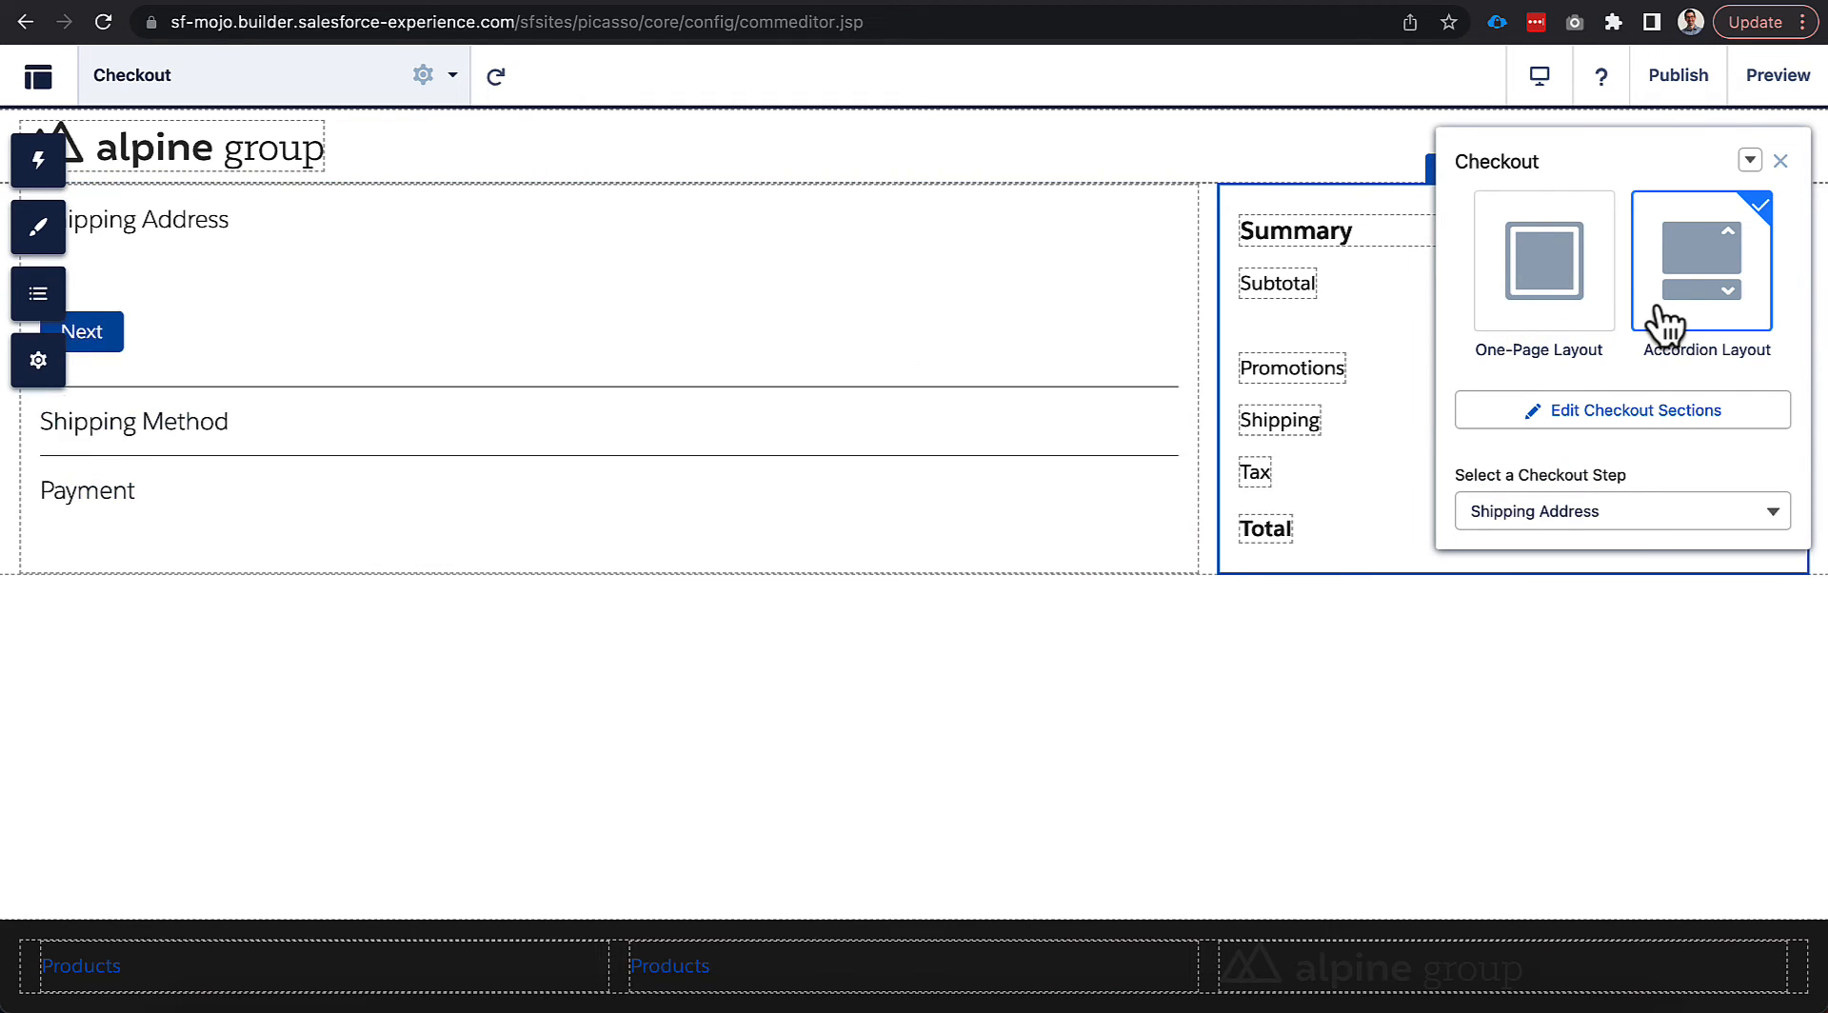
pyautogui.scroll(-2, 998, 465)
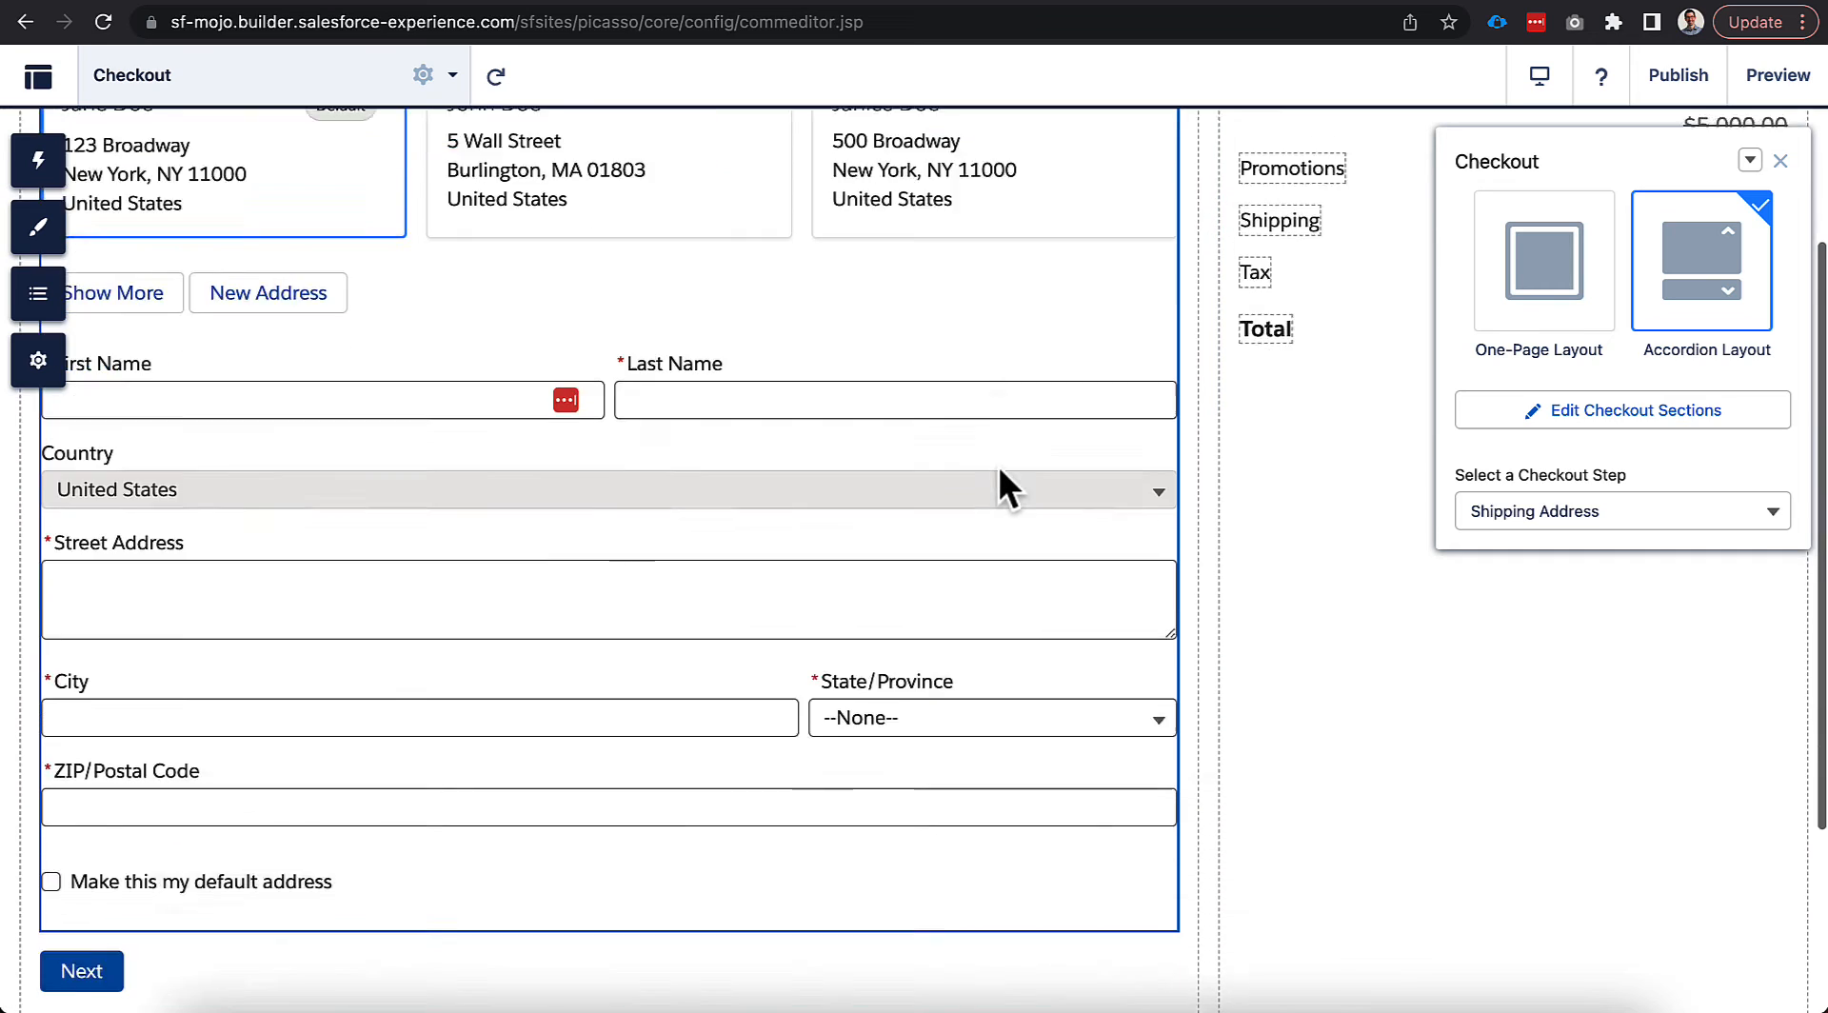
pyautogui.scroll(-3, 1000, 469)
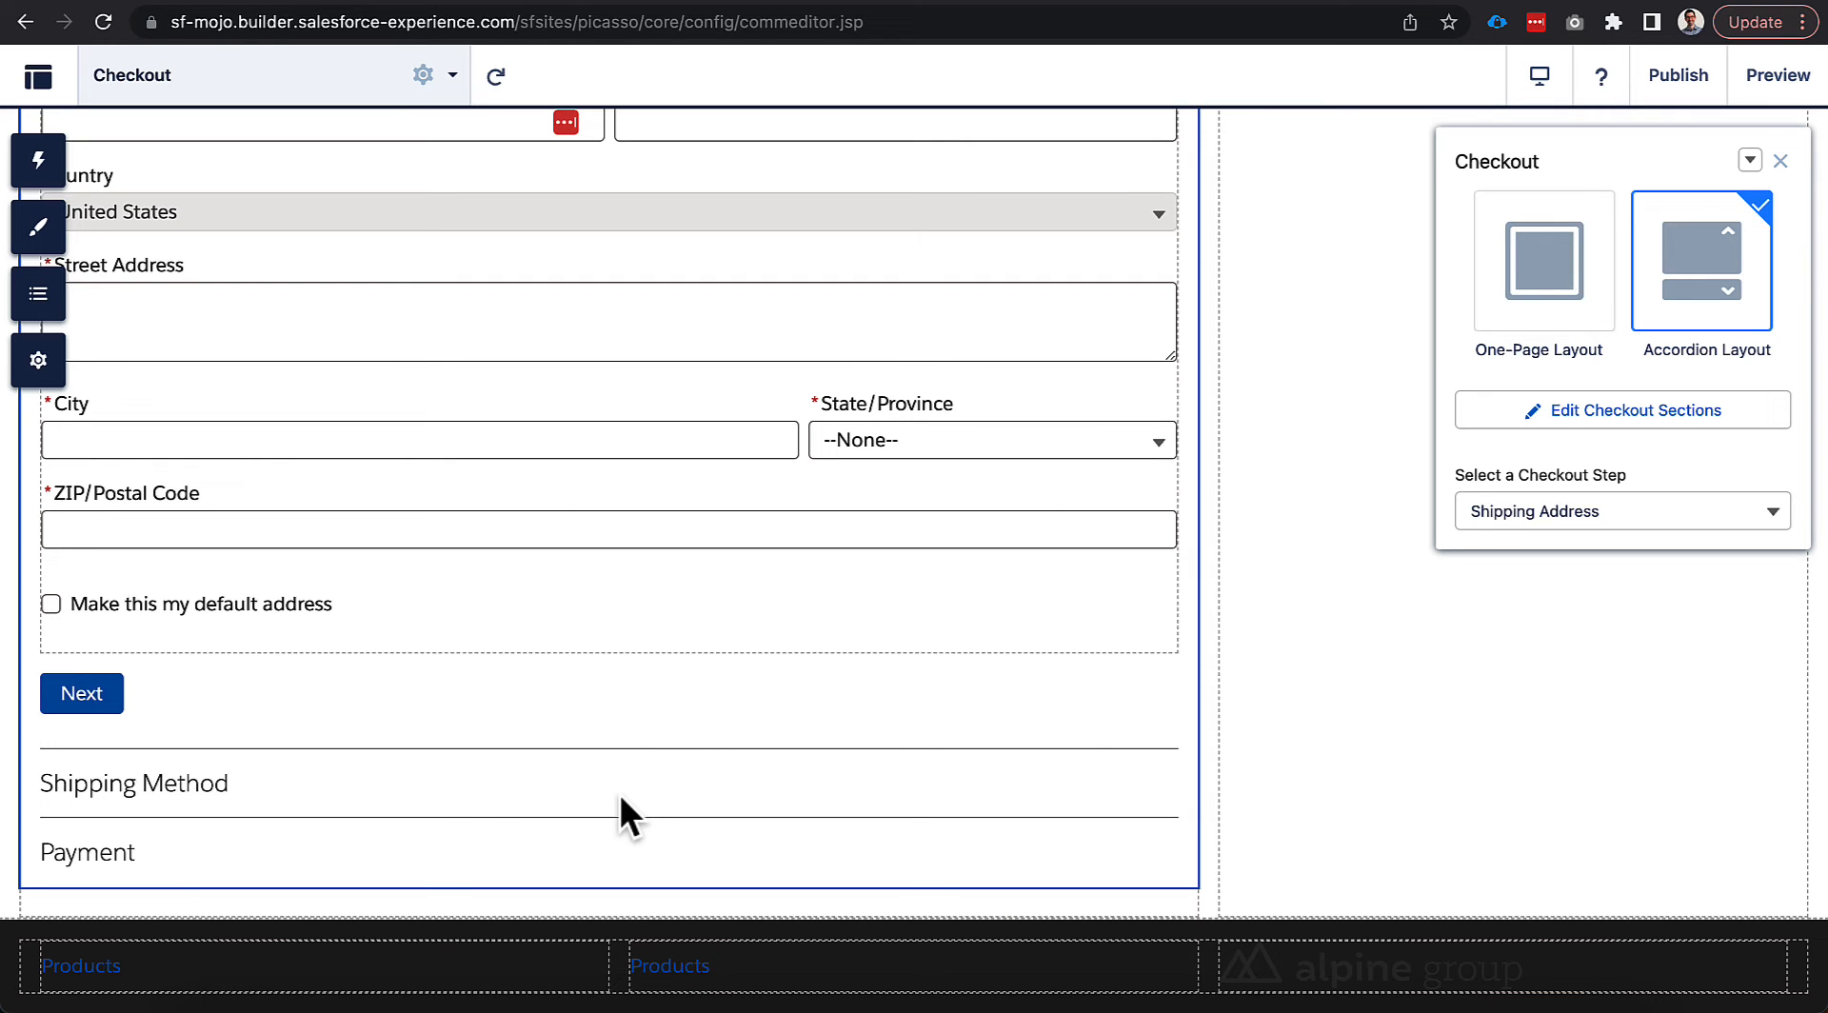
# Revert Checkout to One-Page Layout and expand Shipping Address's Address List and Address Form settings.
pyautogui.click(1475, 276)
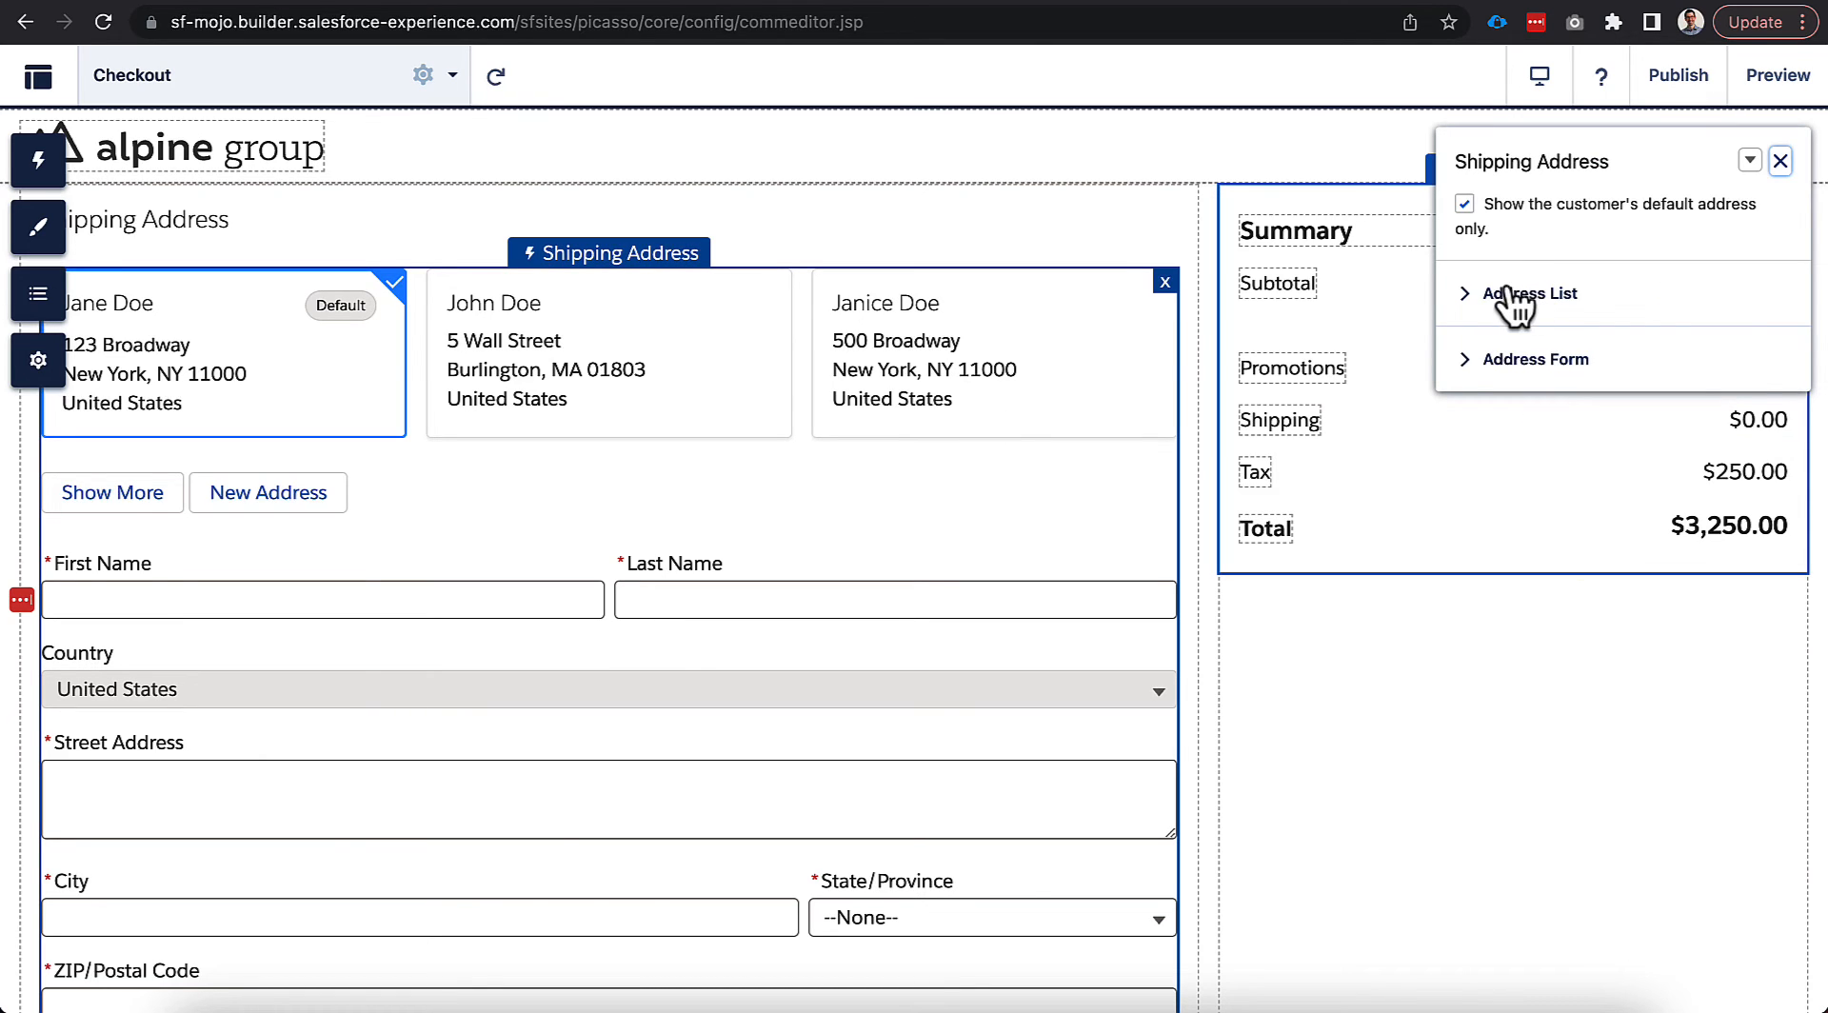
pyautogui.click(1514, 295)
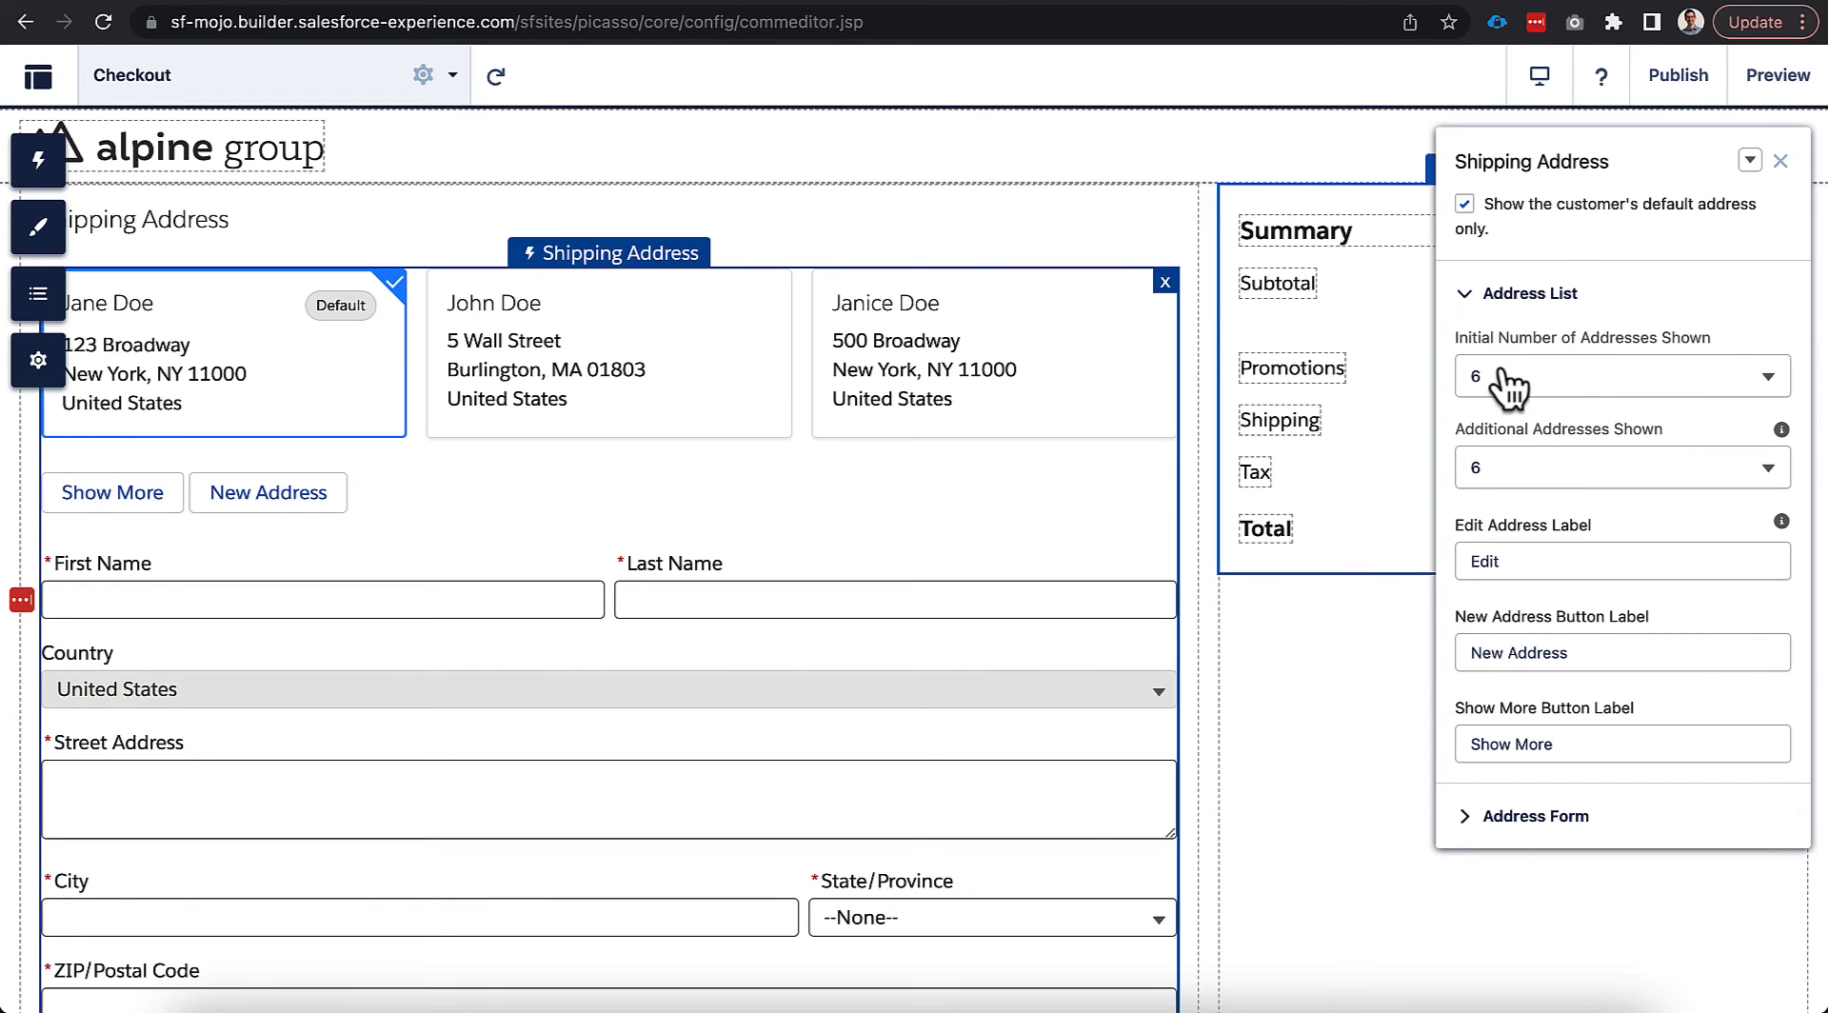
pyautogui.click(1493, 825)
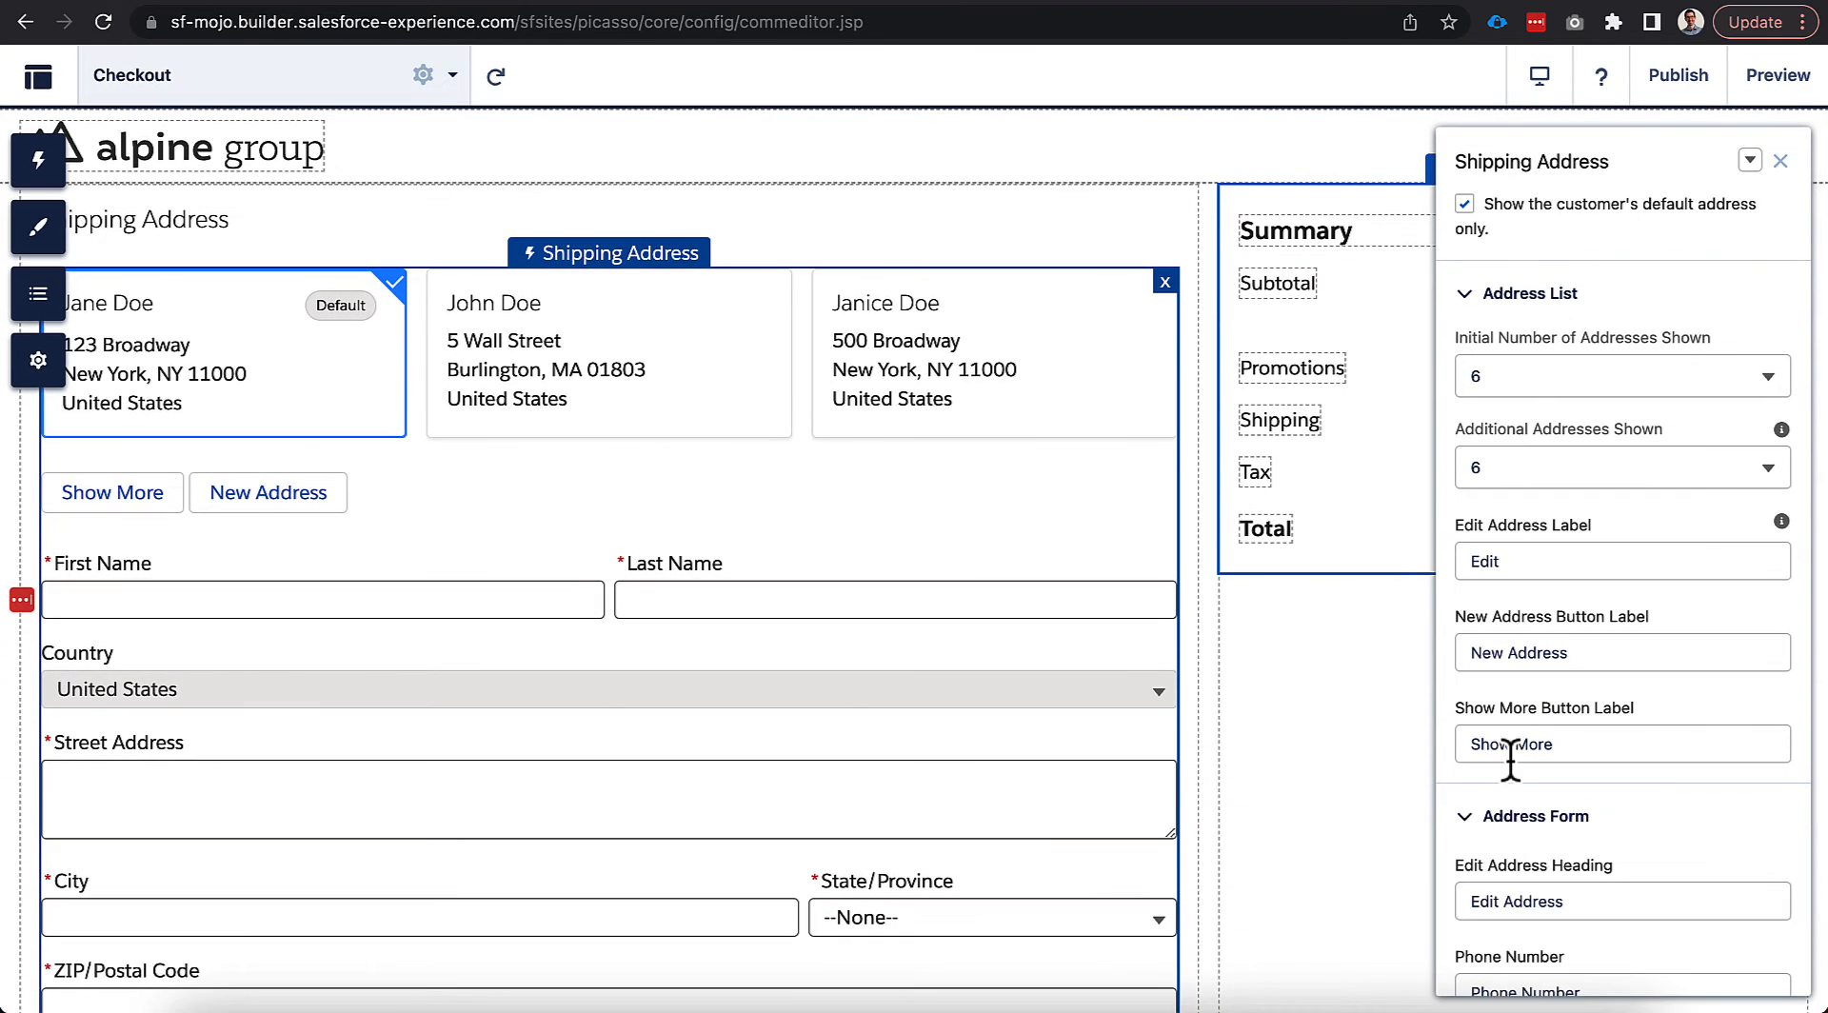
pyautogui.scroll(-3, 1510, 757)
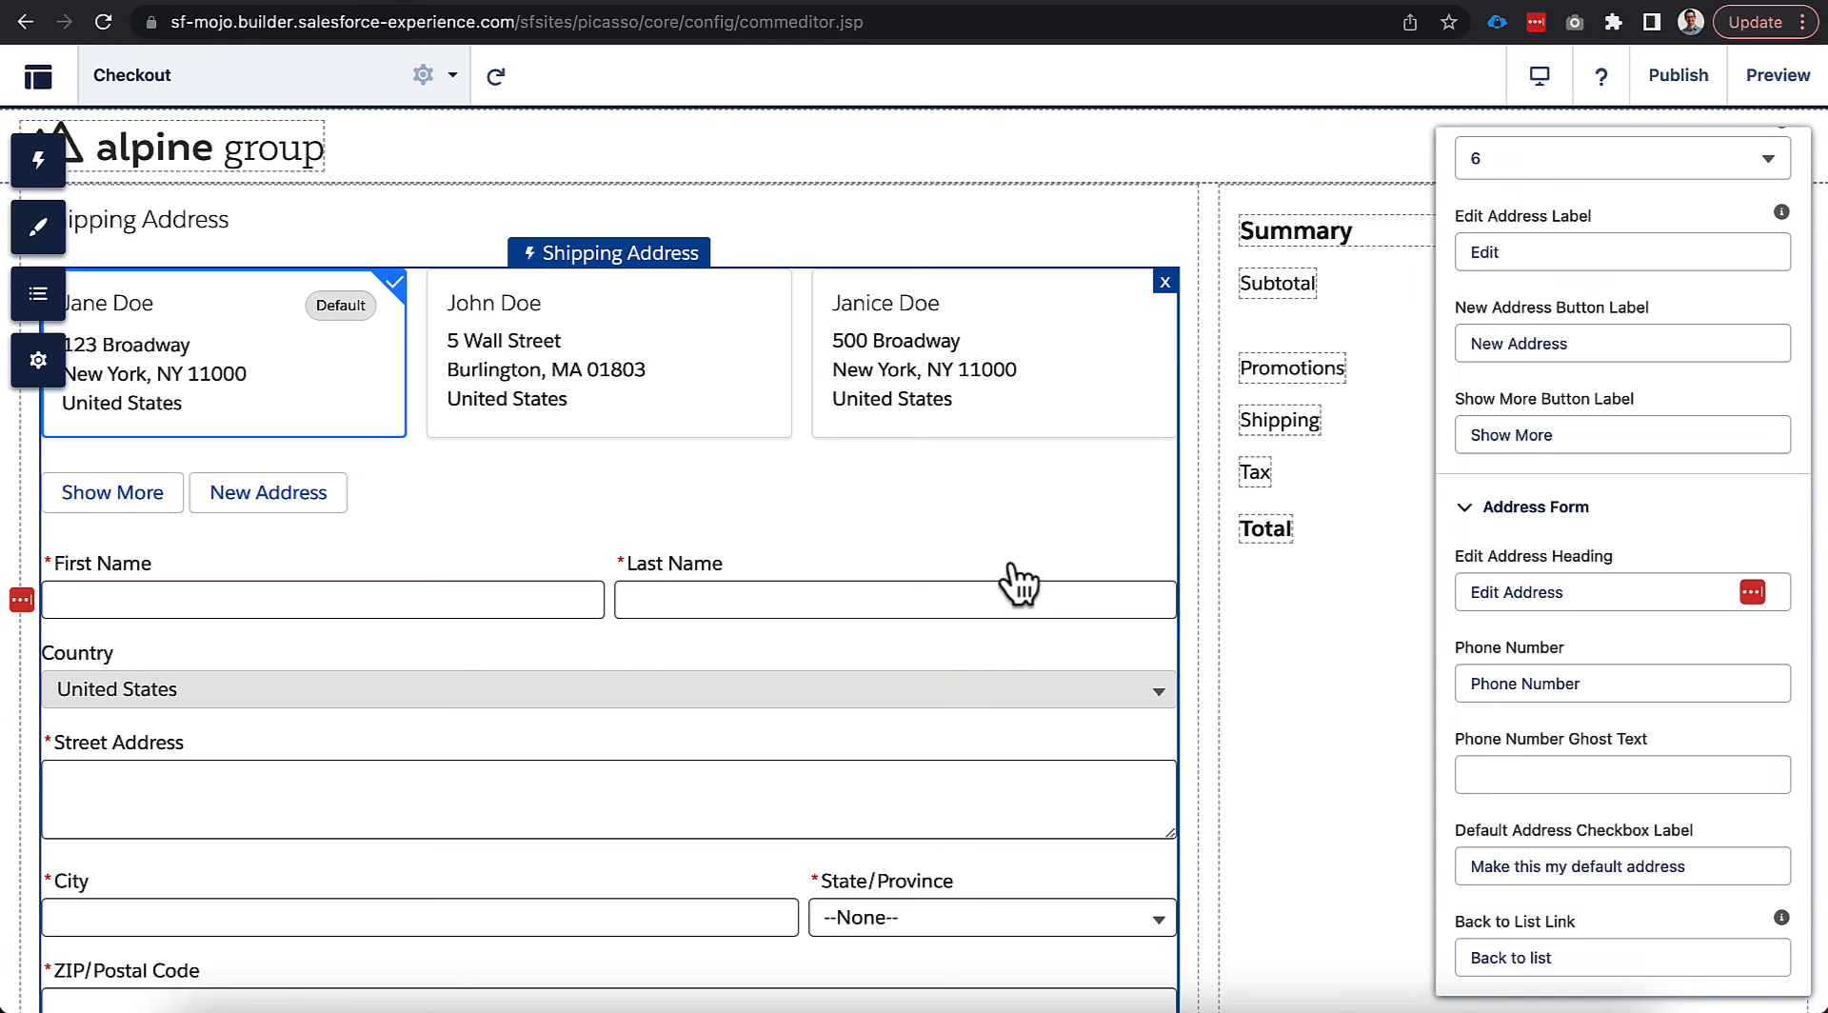
pyautogui.scroll(-5, 1013, 573)
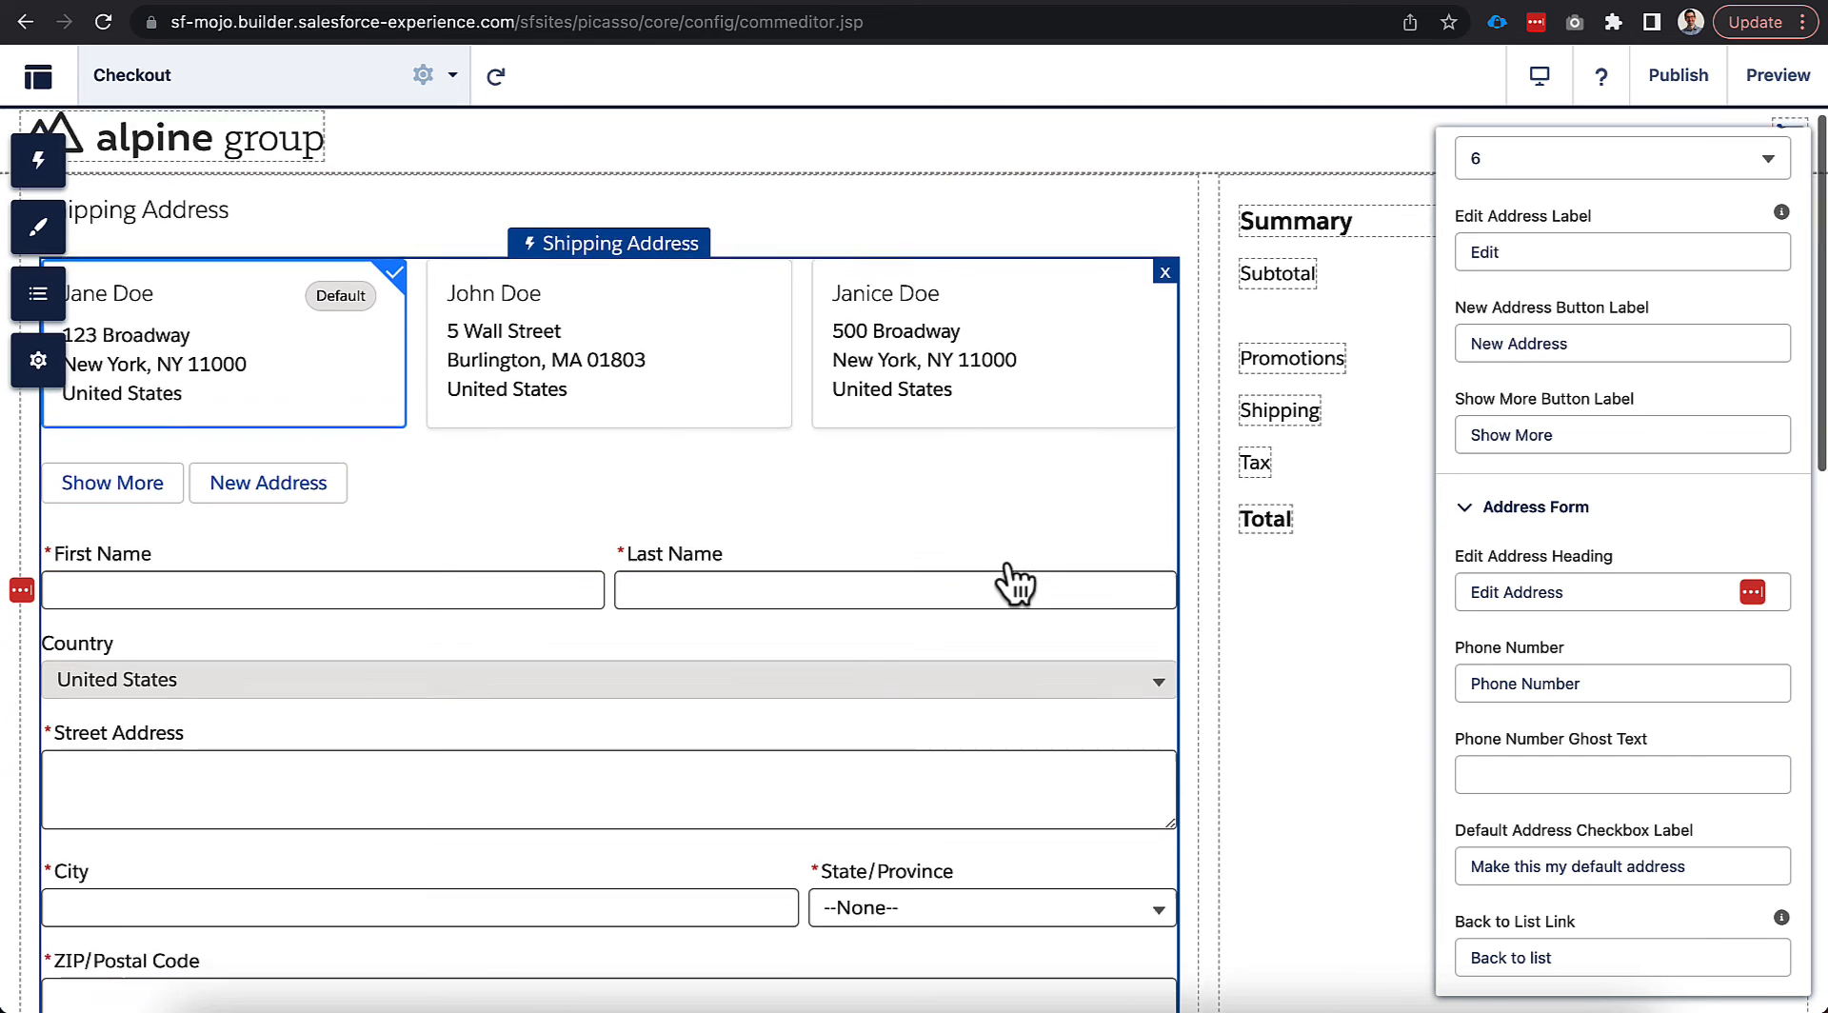
pyautogui.scroll(-2, 1015, 583)
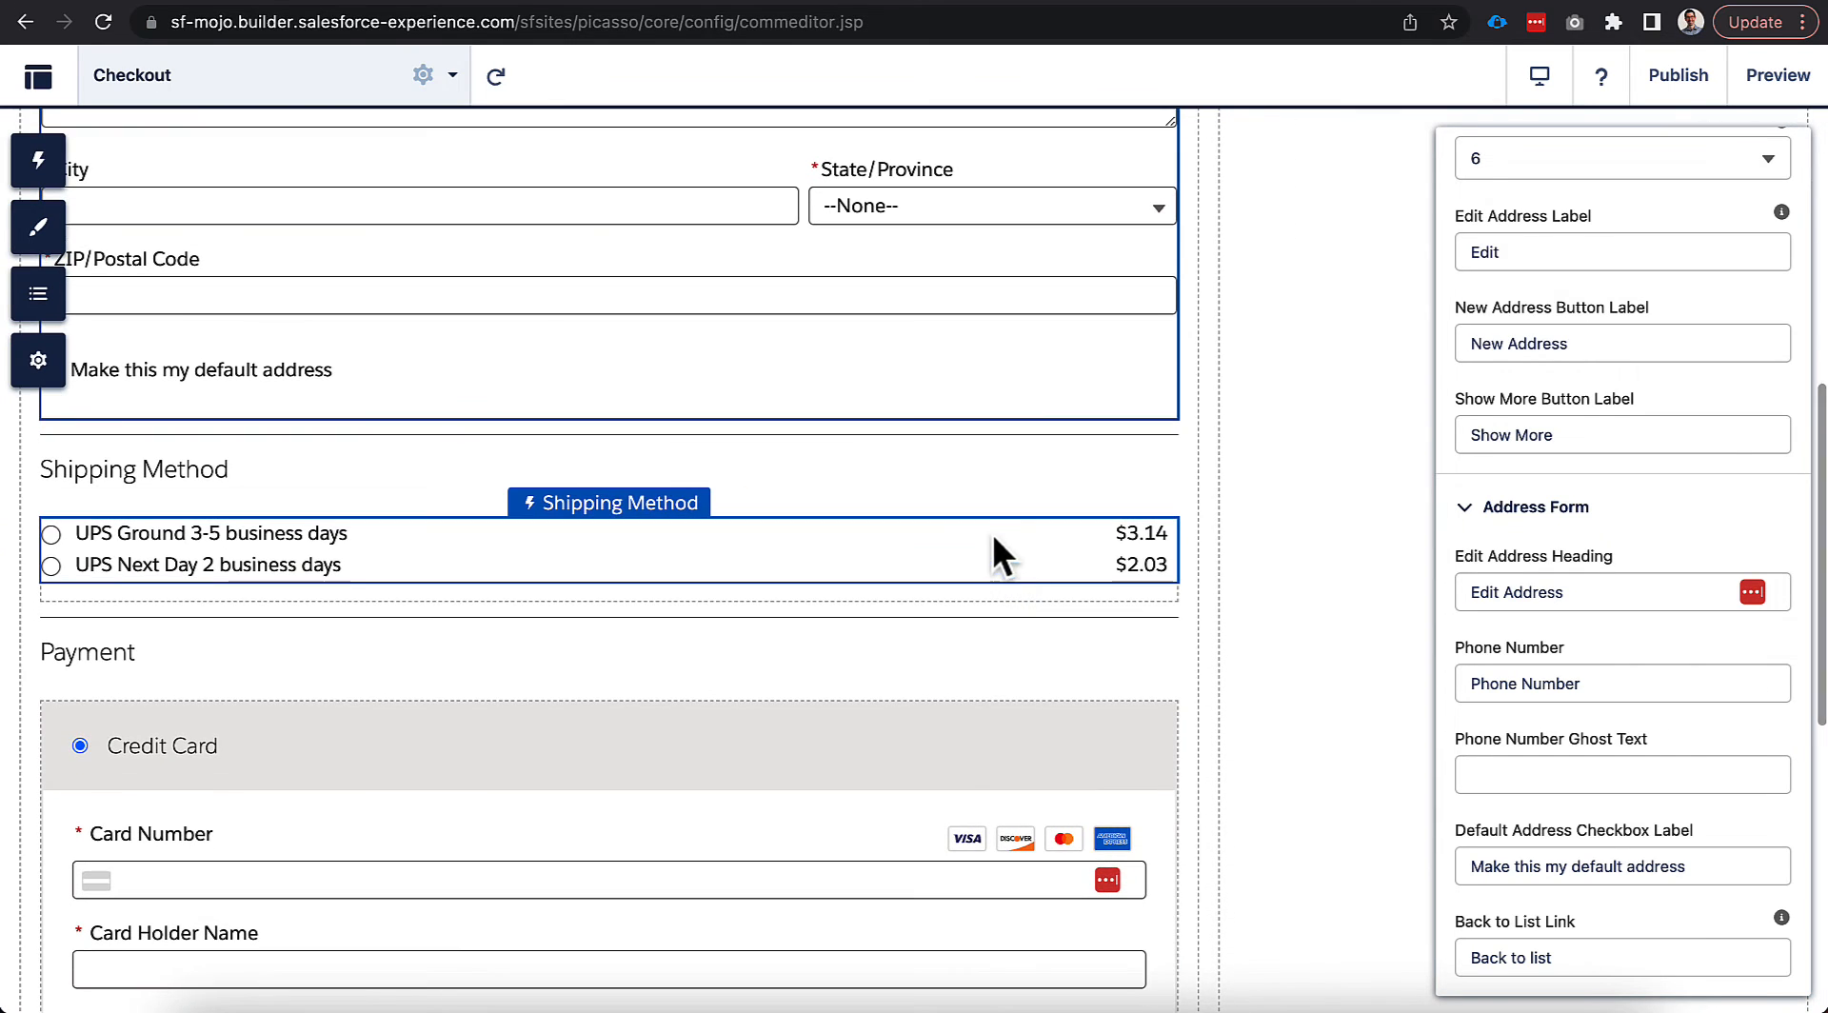
# Select the Shipping Method component to see that it has no properties.
pyautogui.click(978, 572)
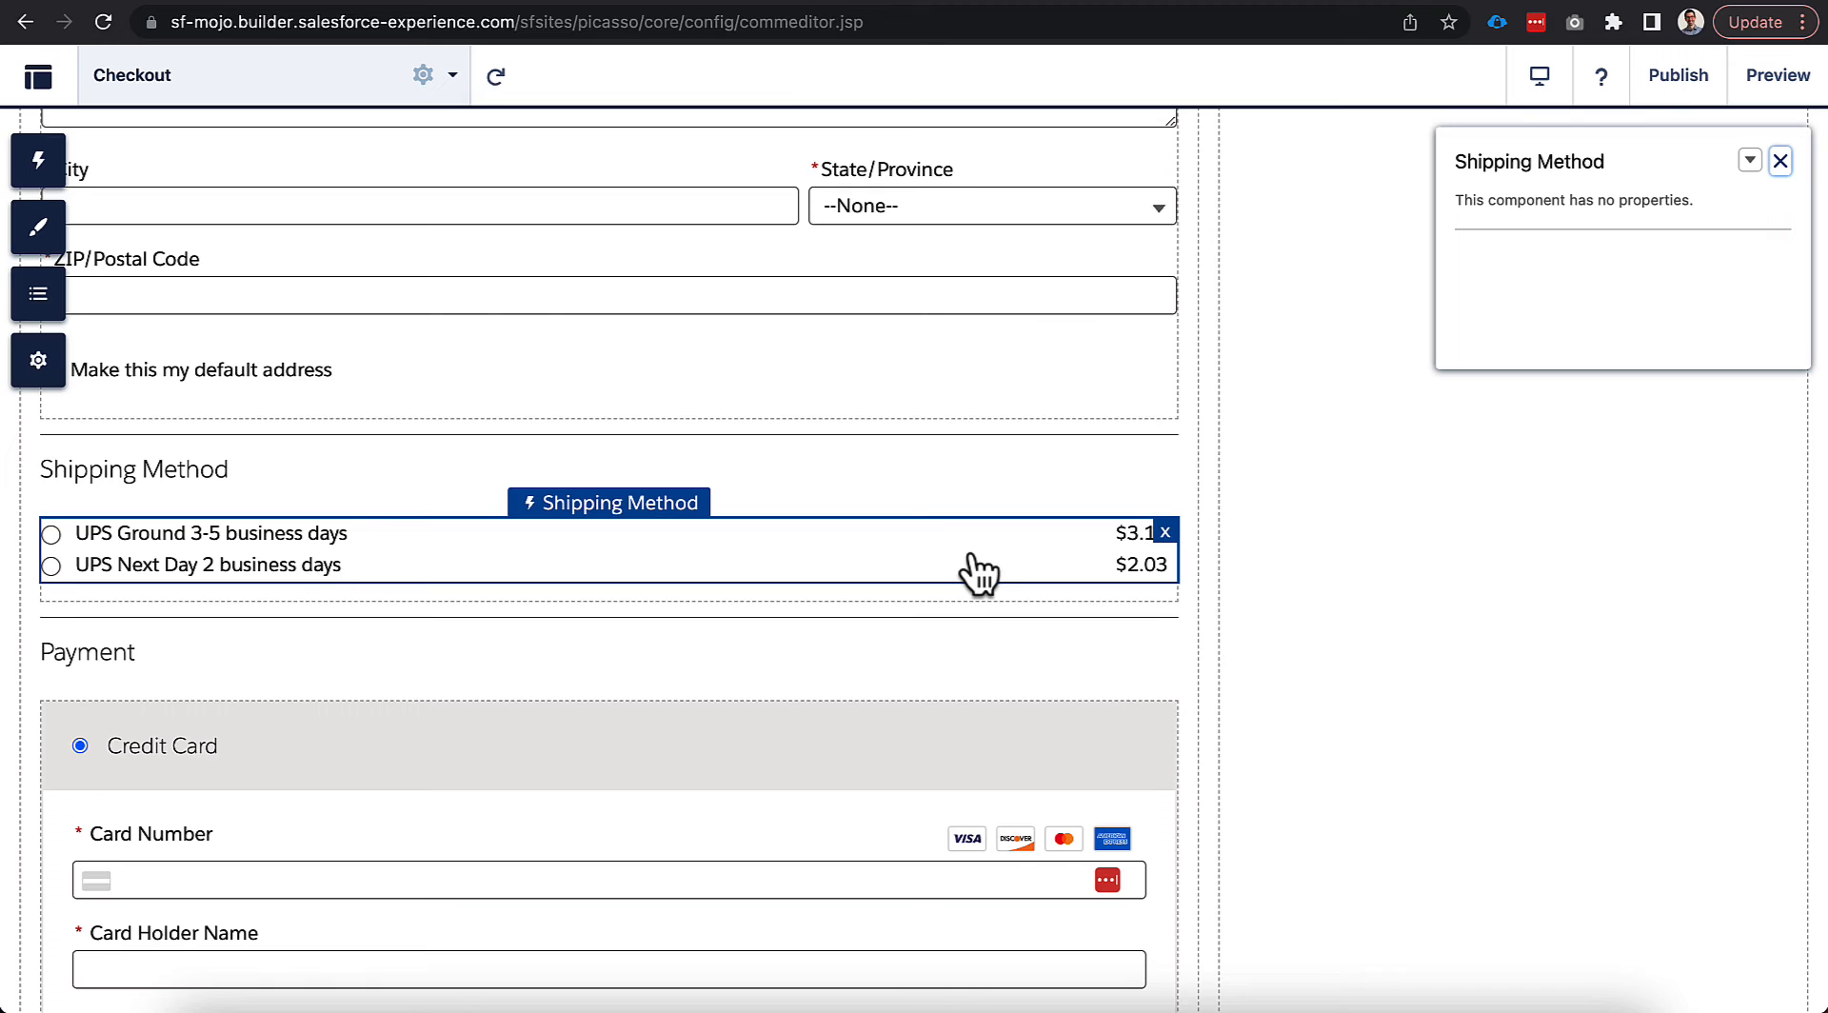
pyautogui.scroll(-5, 972, 555)
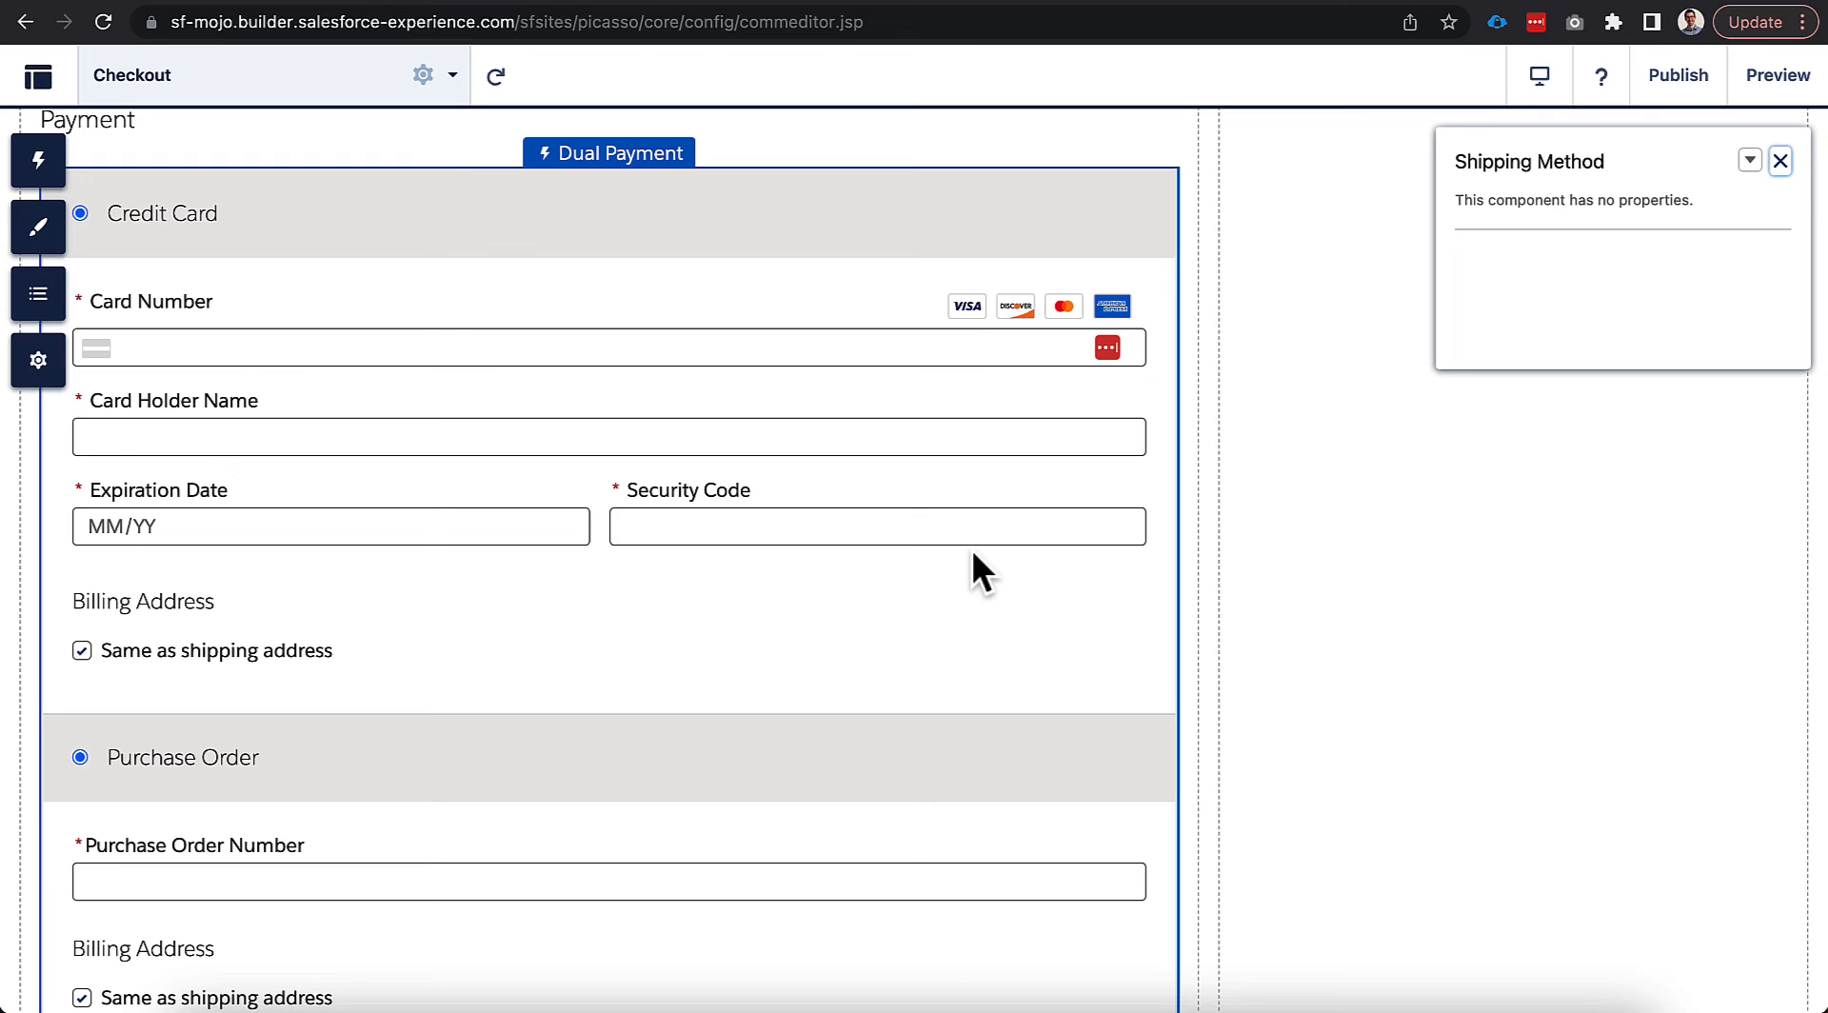
# Drag a trial Payment component into the checkout's payment area.
pyautogui.click(59, 168)
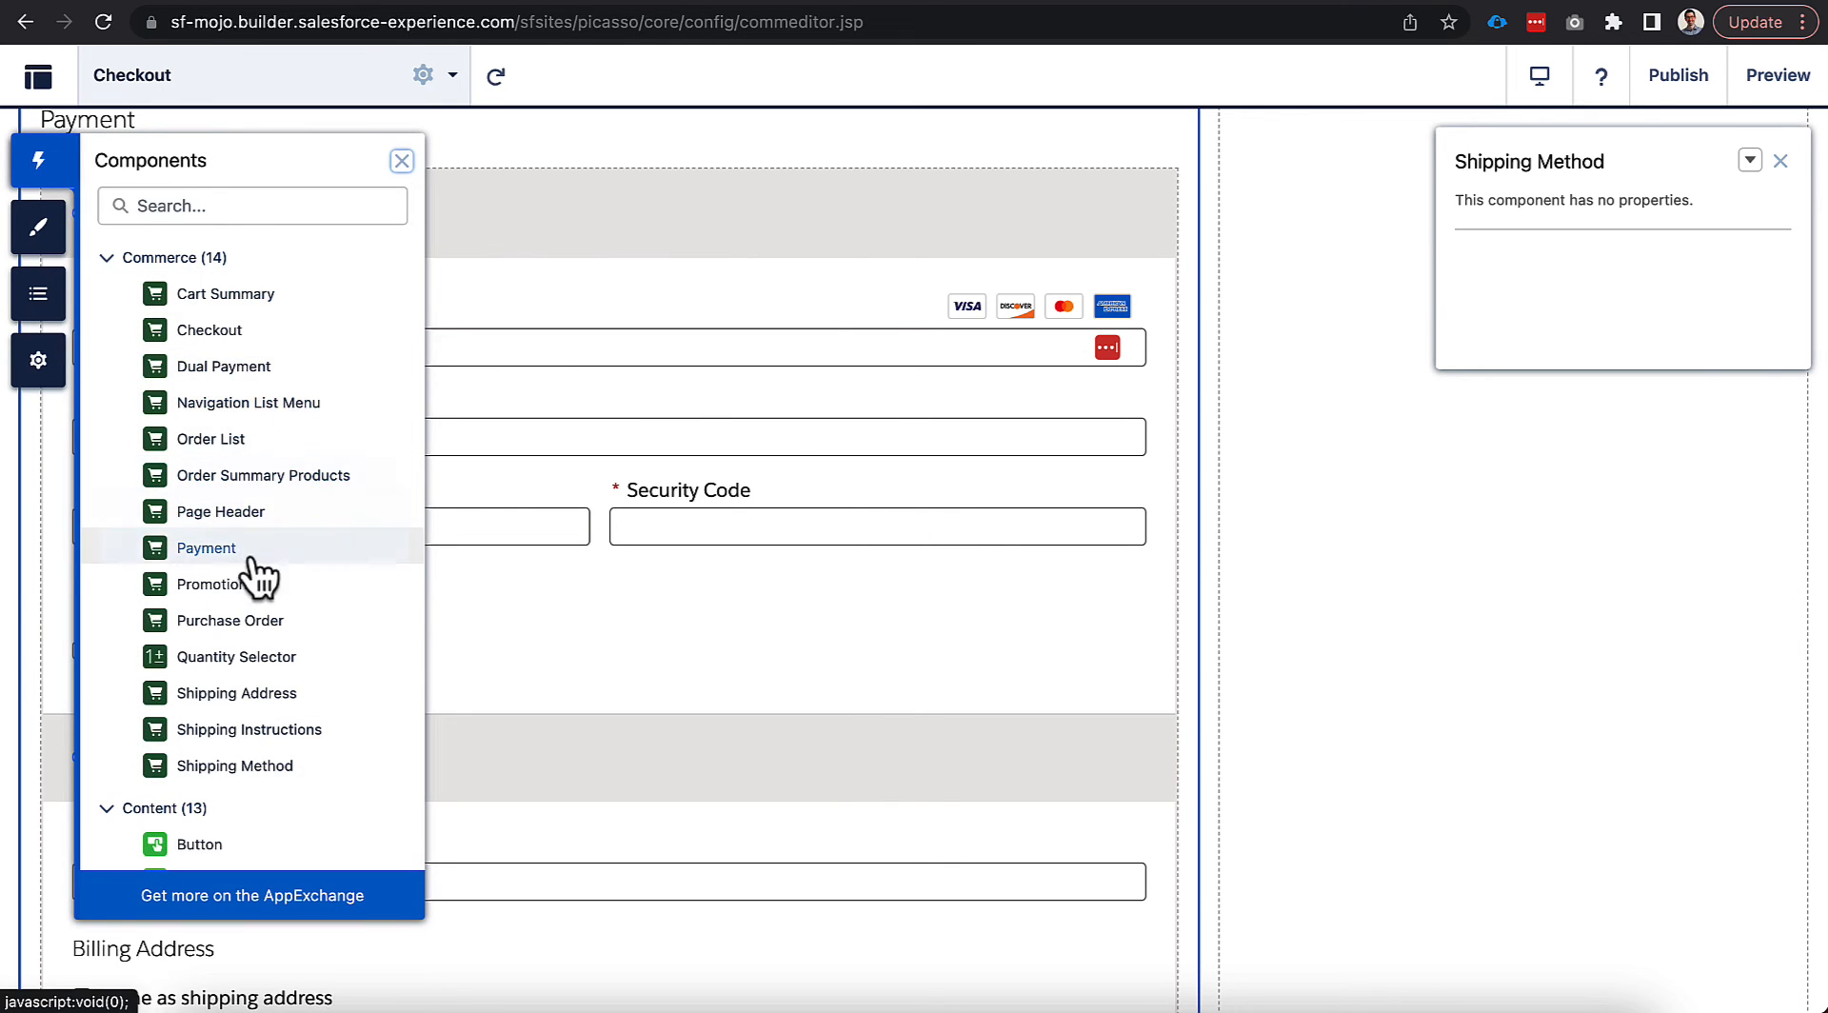
pyautogui.moveTo(222, 557); pyautogui.dragTo(587, 192)
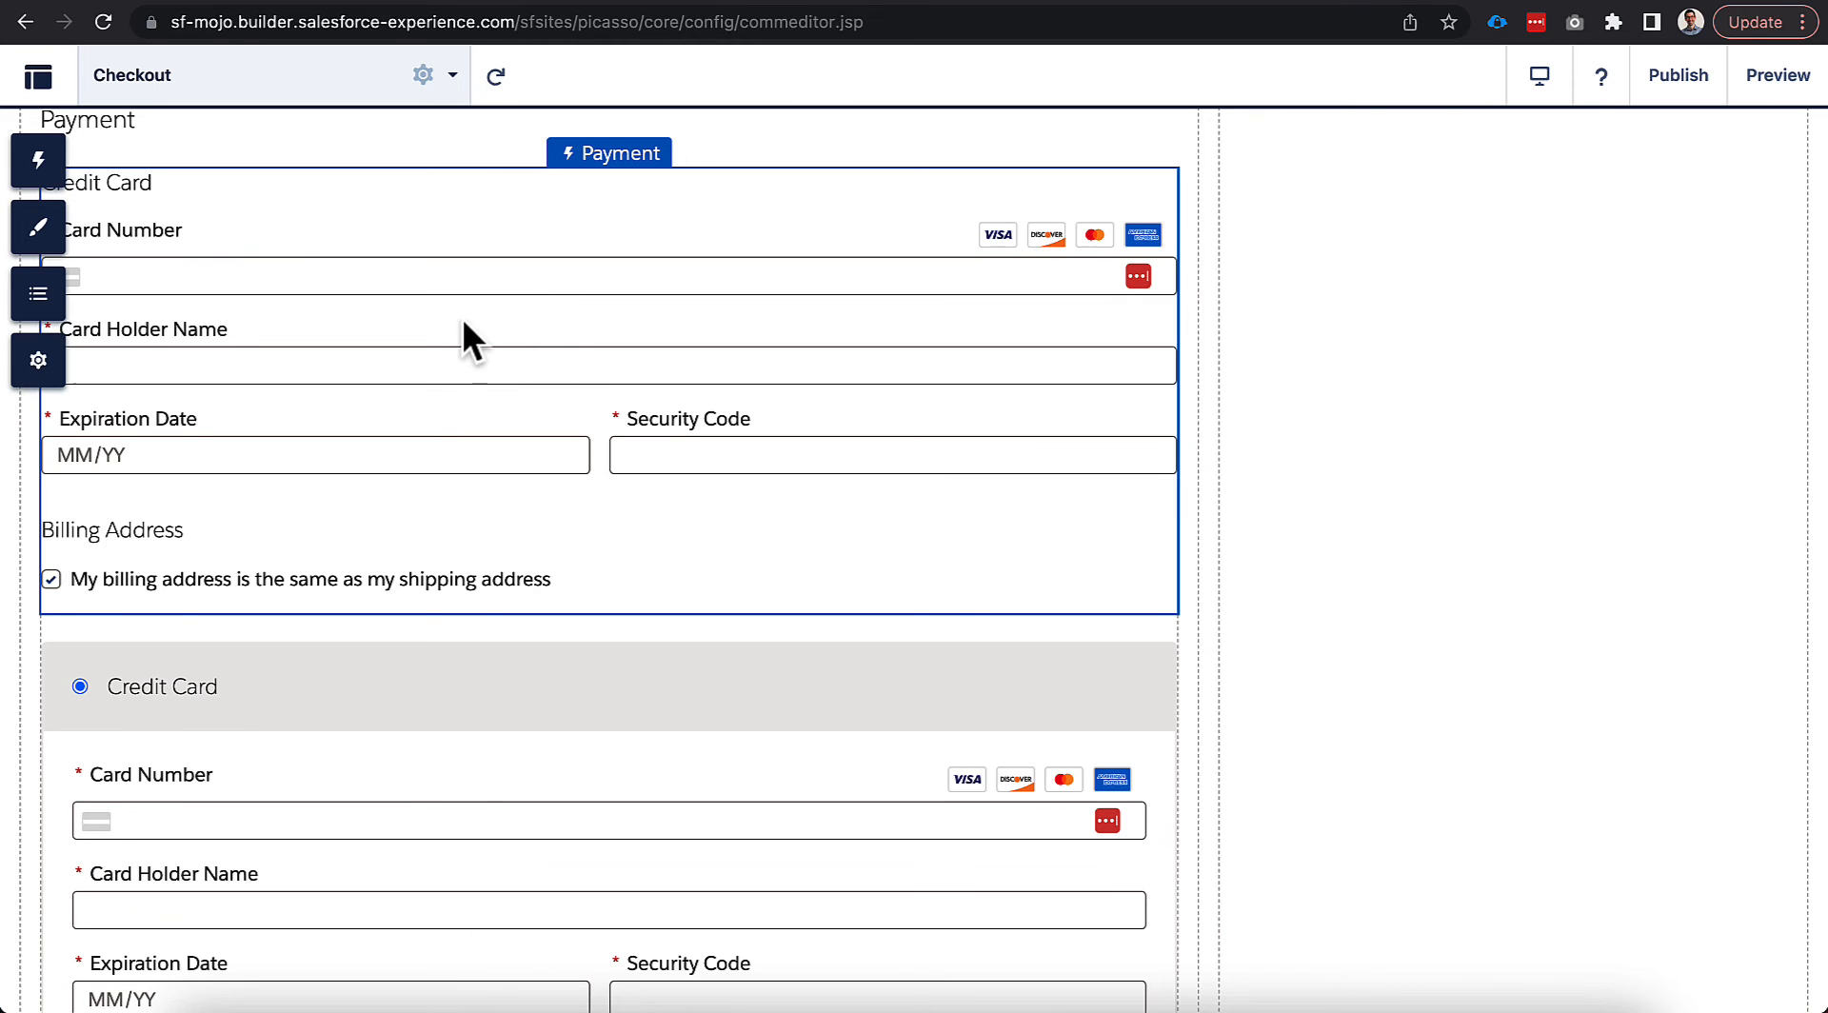
pyautogui.click(42, 164)
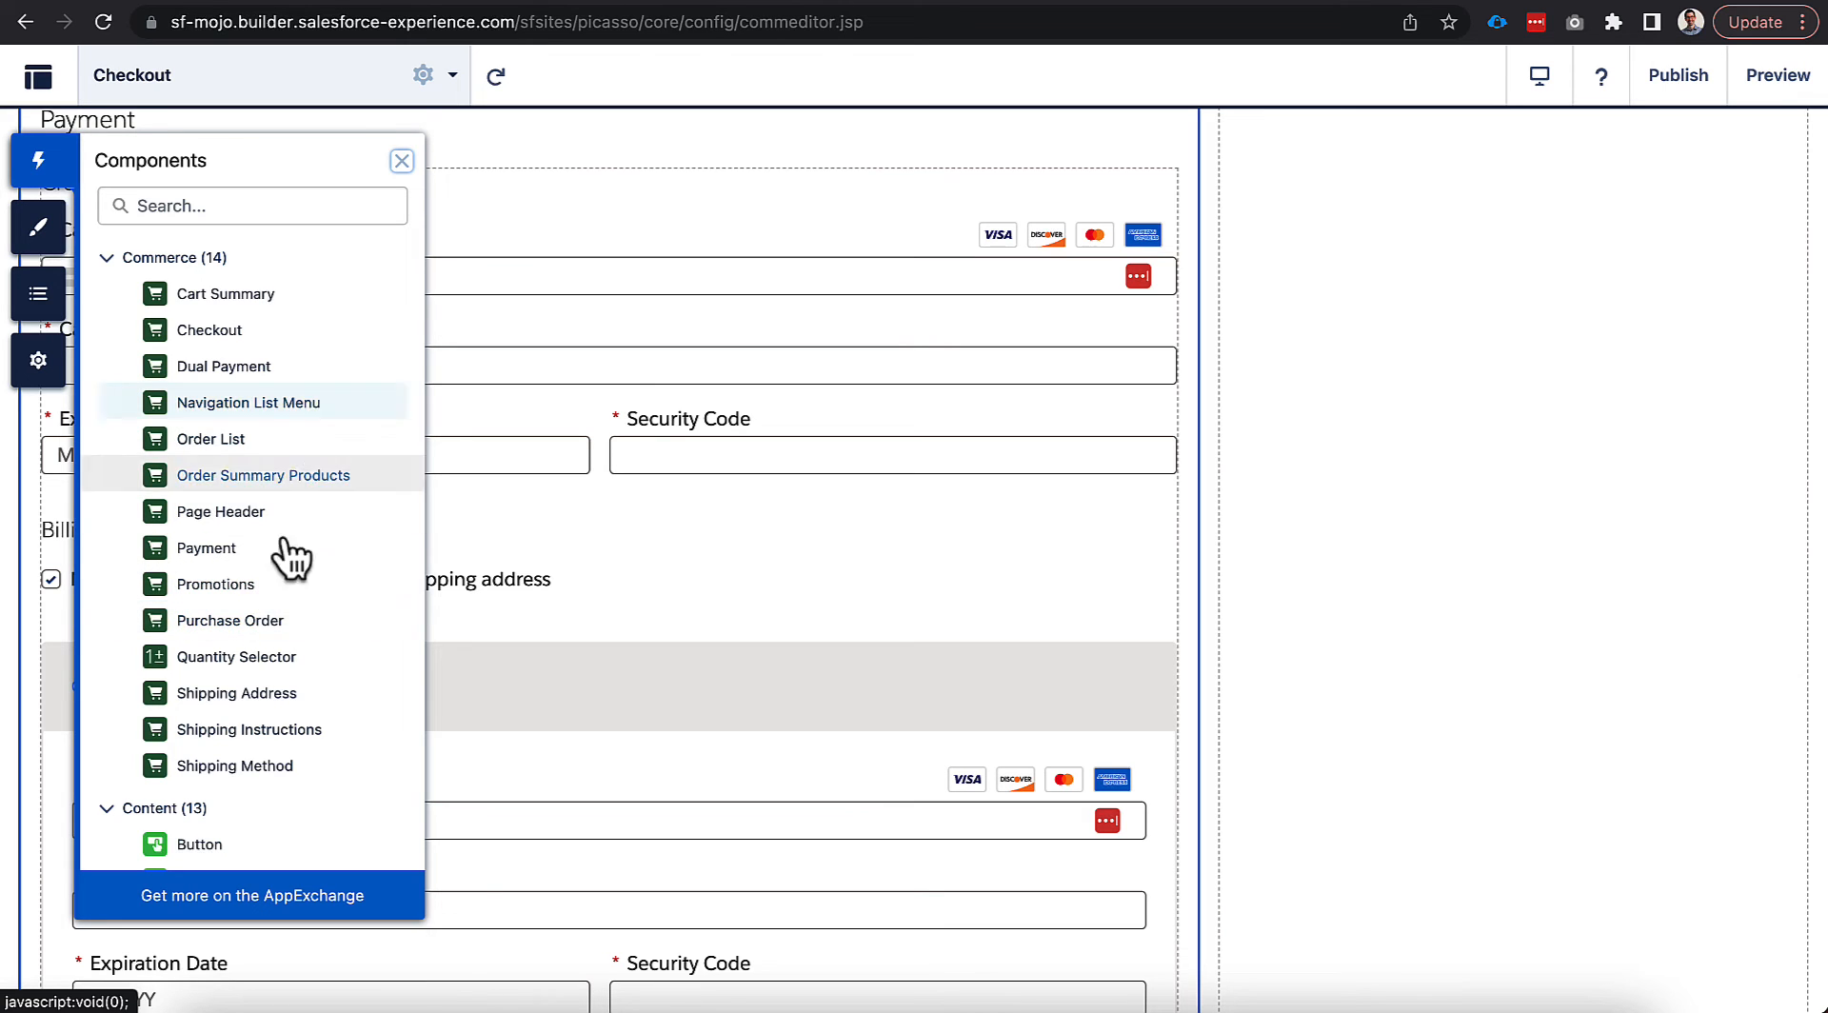
pyautogui.click(402, 160)
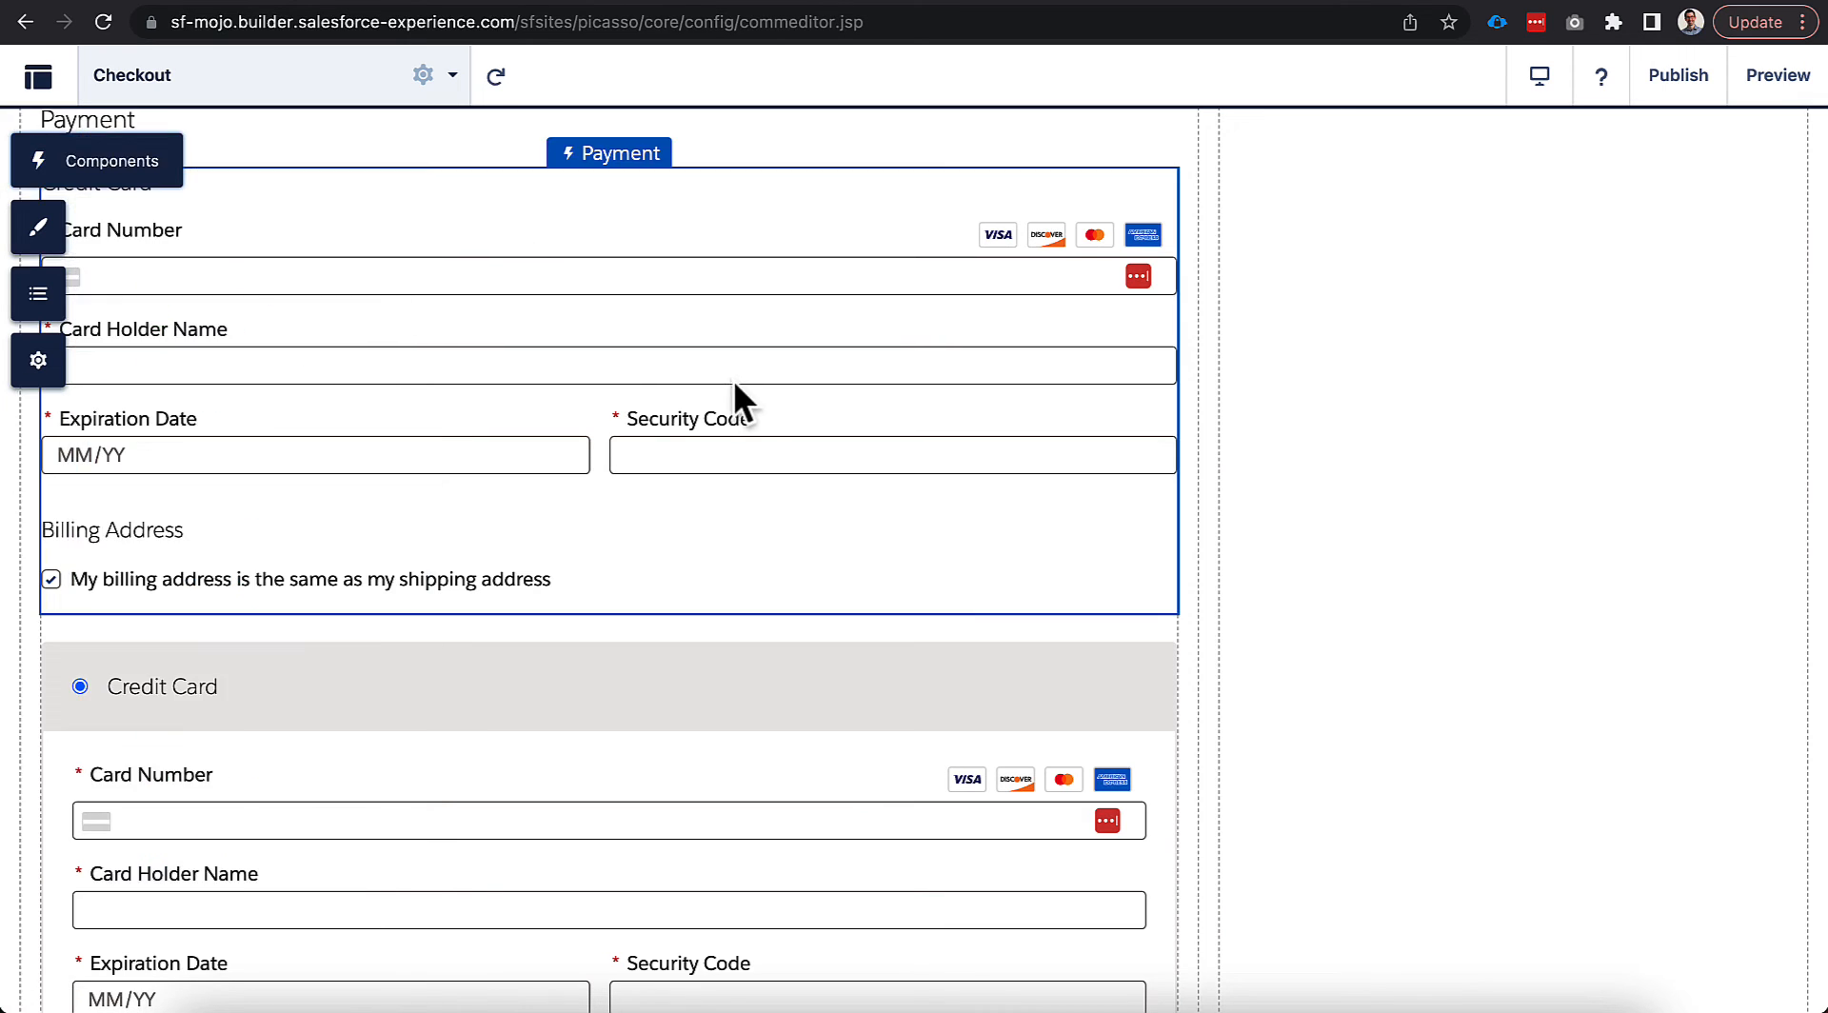
# Delete the added Payment component and select the Dual Payment component.
pyautogui.click(1075, 236)
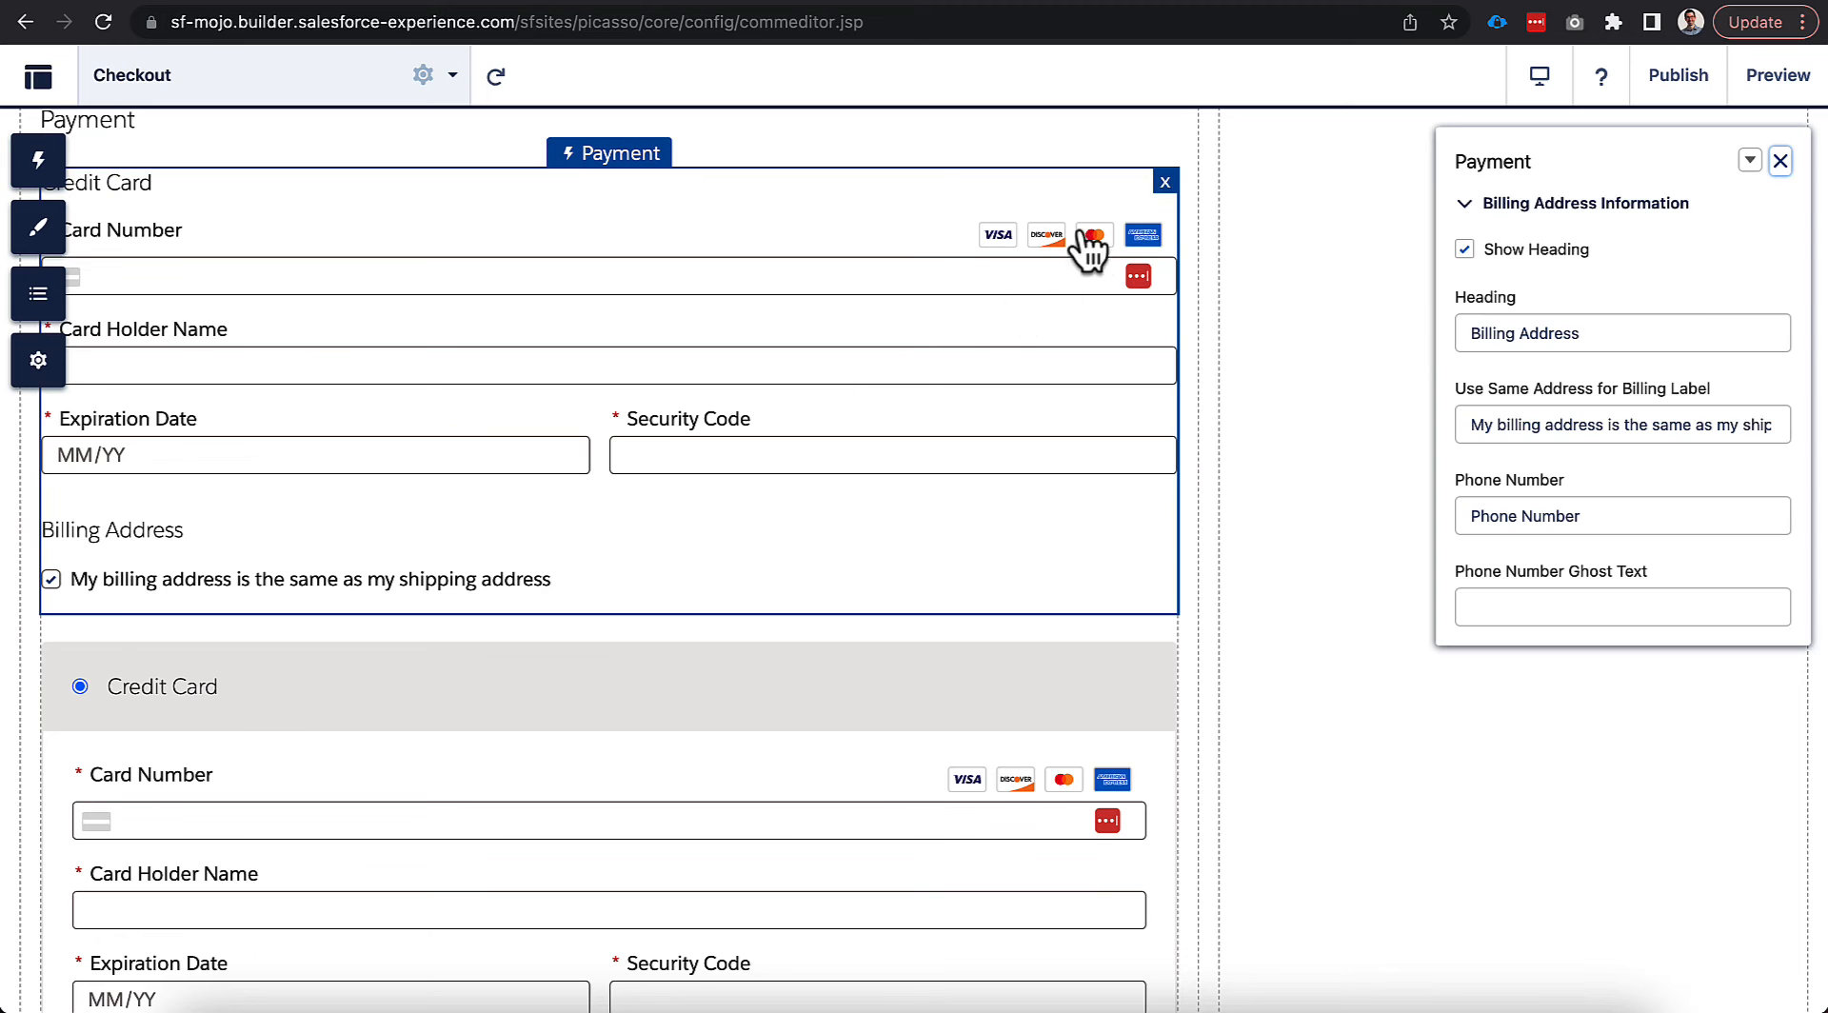
pyautogui.click(1165, 183)
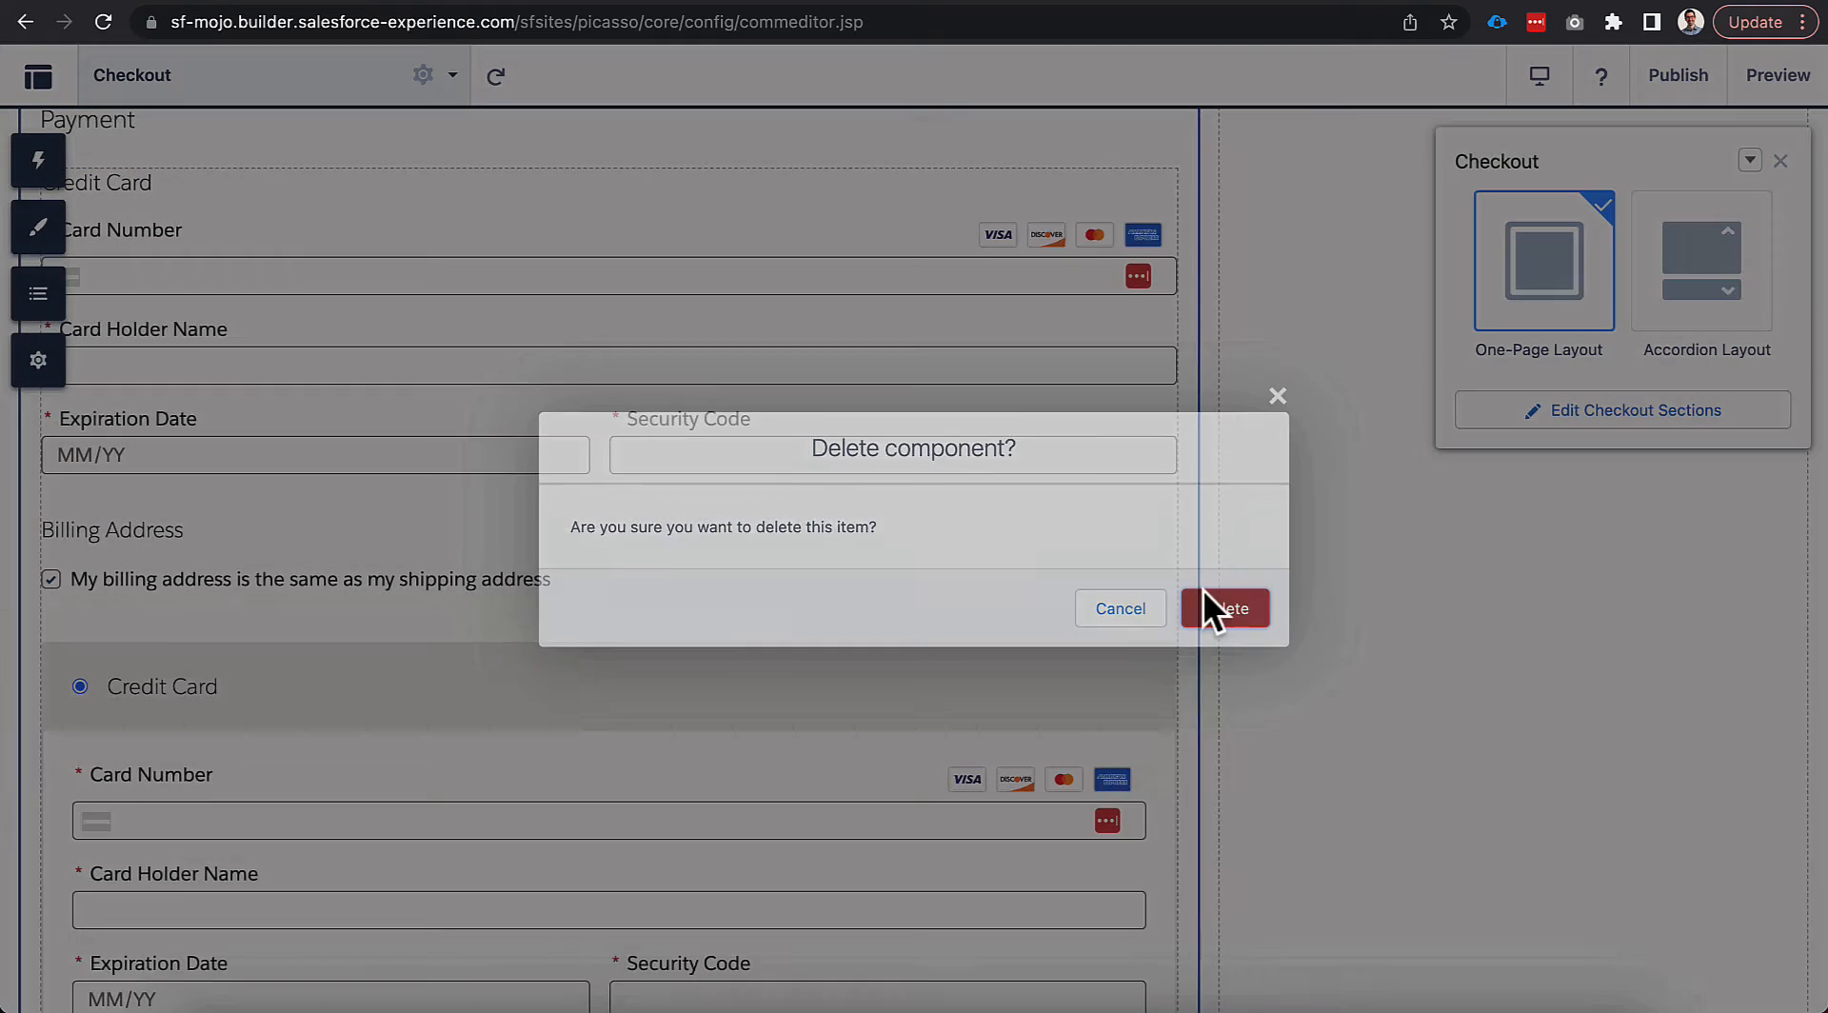
pyautogui.click(1204, 592)
pyautogui.click(633, 519)
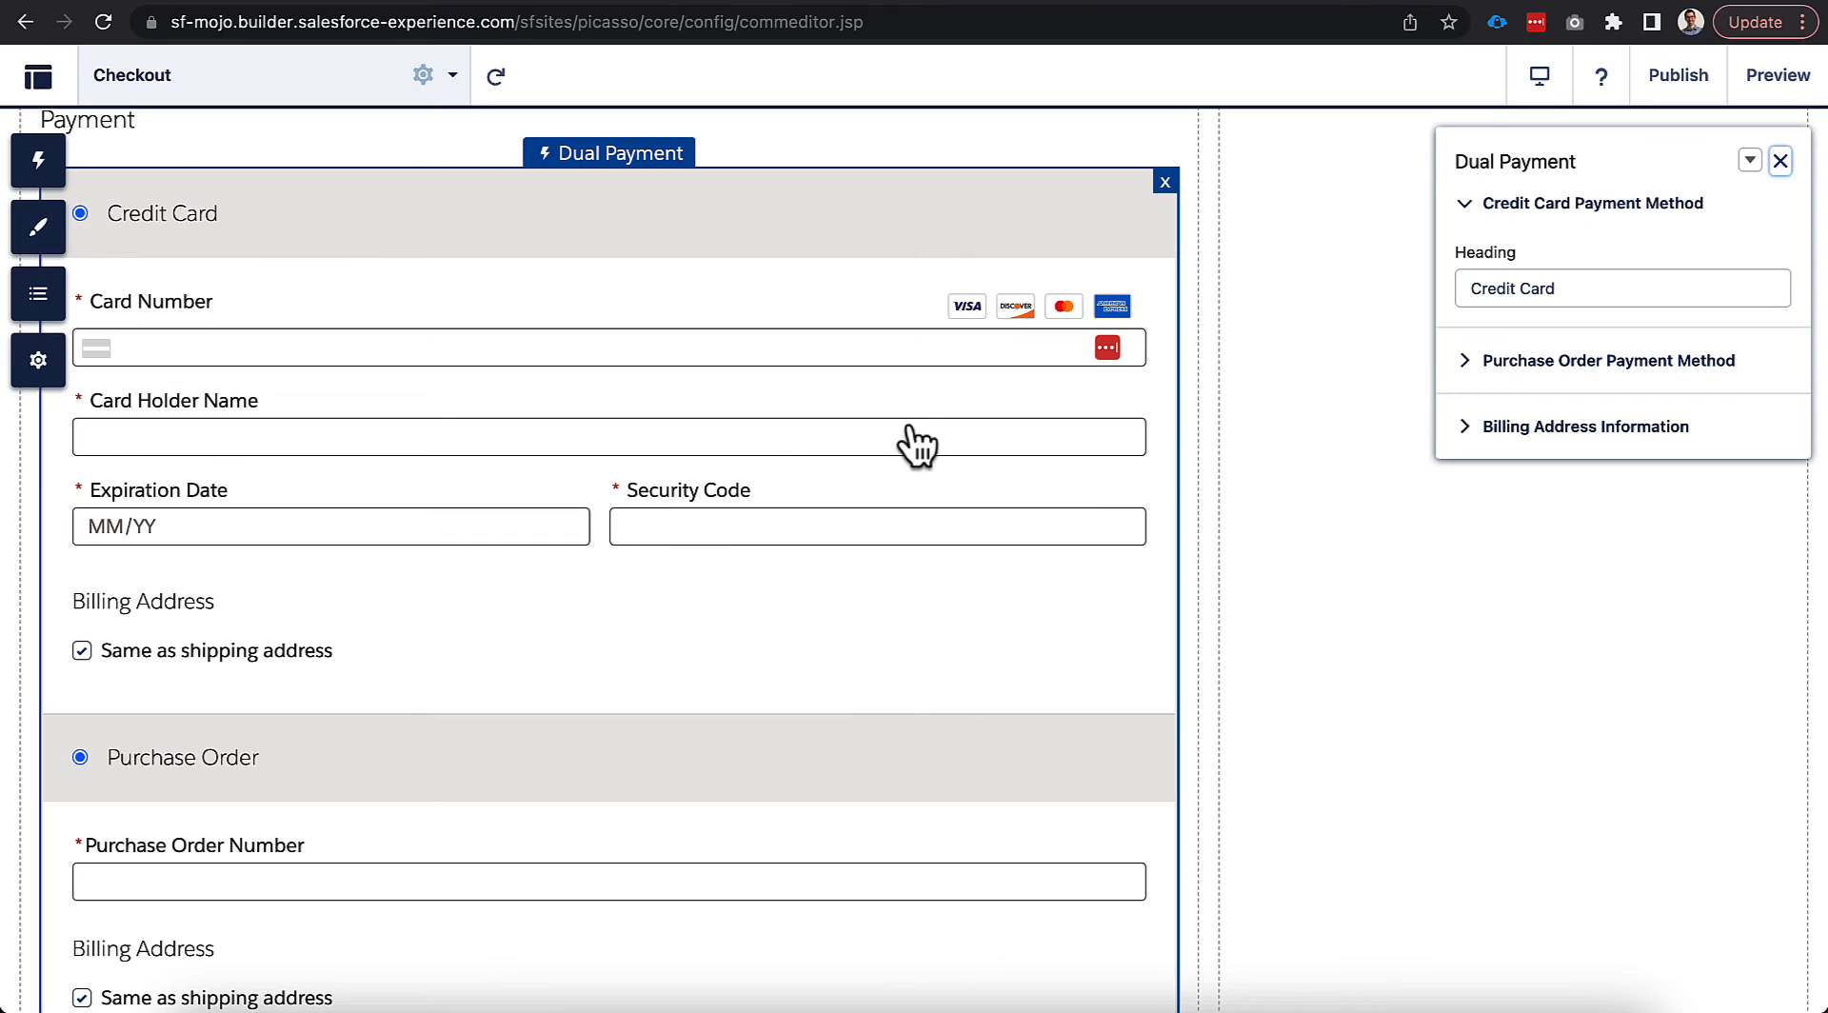
# Expand and collapse Dual Payment's Purchase Order Payment Method and Billing Address Information sections.
pyautogui.click(1537, 370)
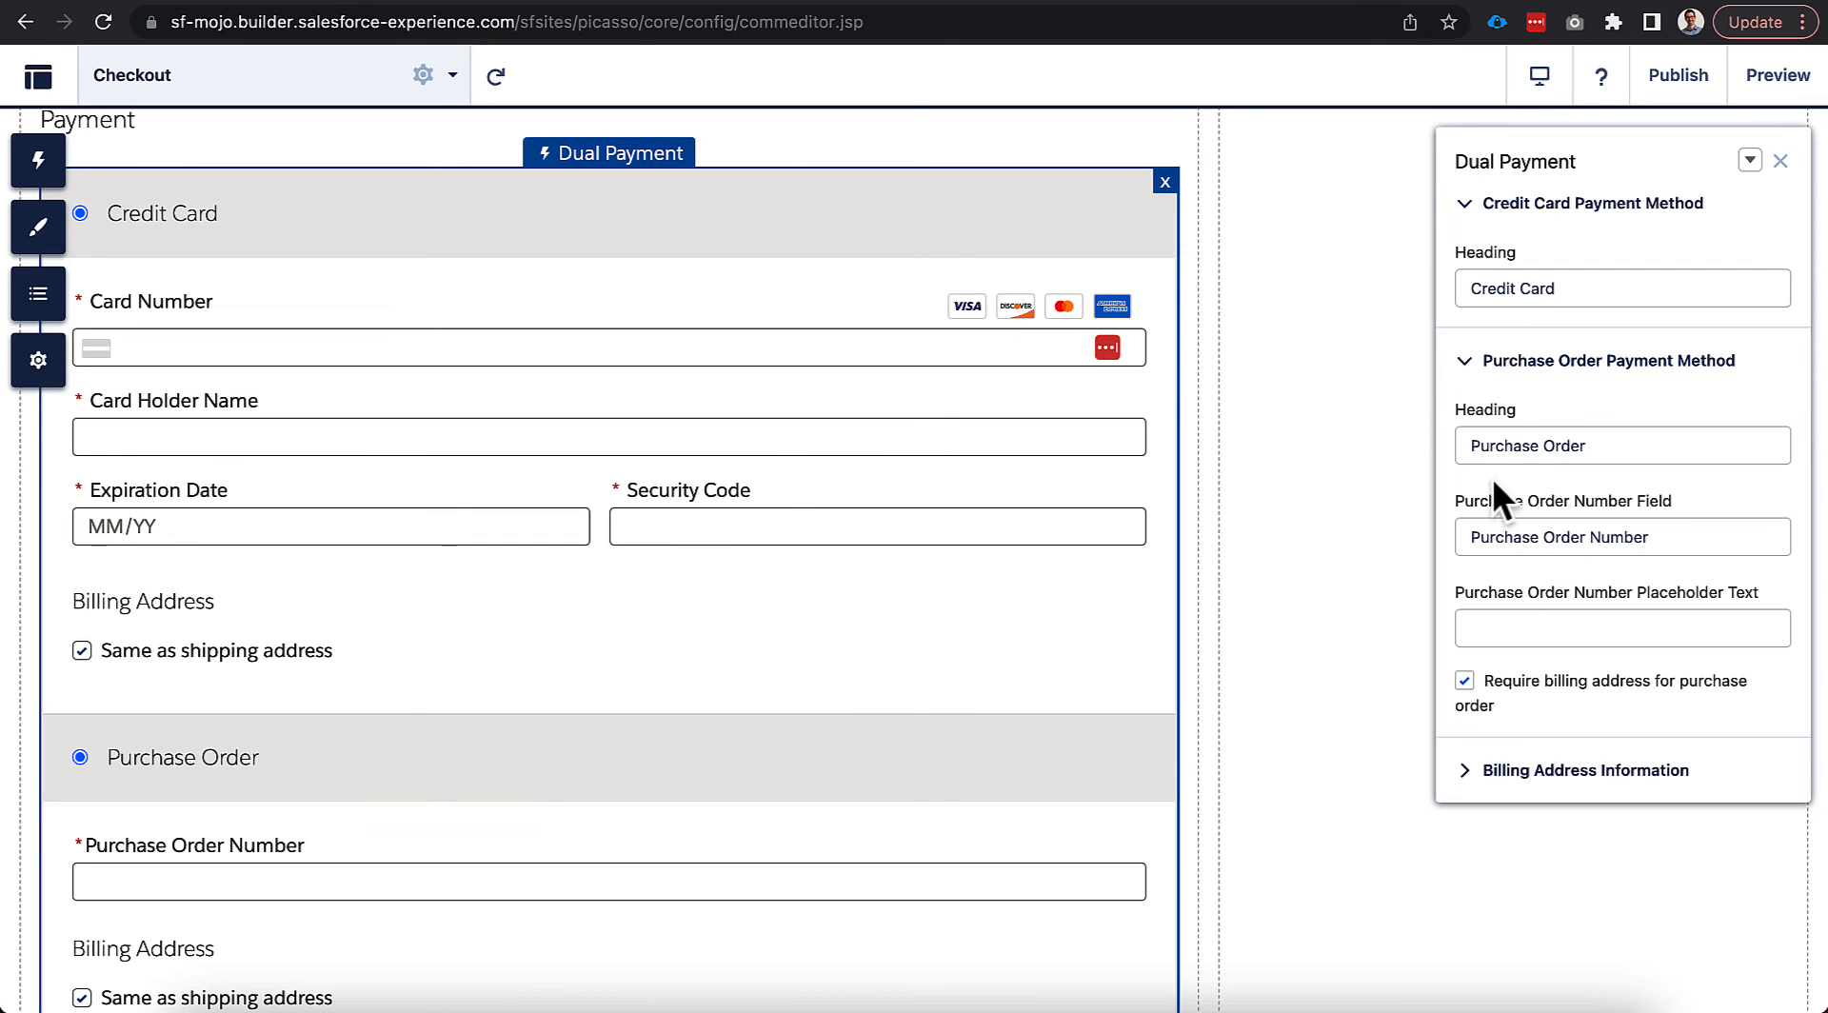
pyautogui.click(1484, 374)
pyautogui.click(1512, 426)
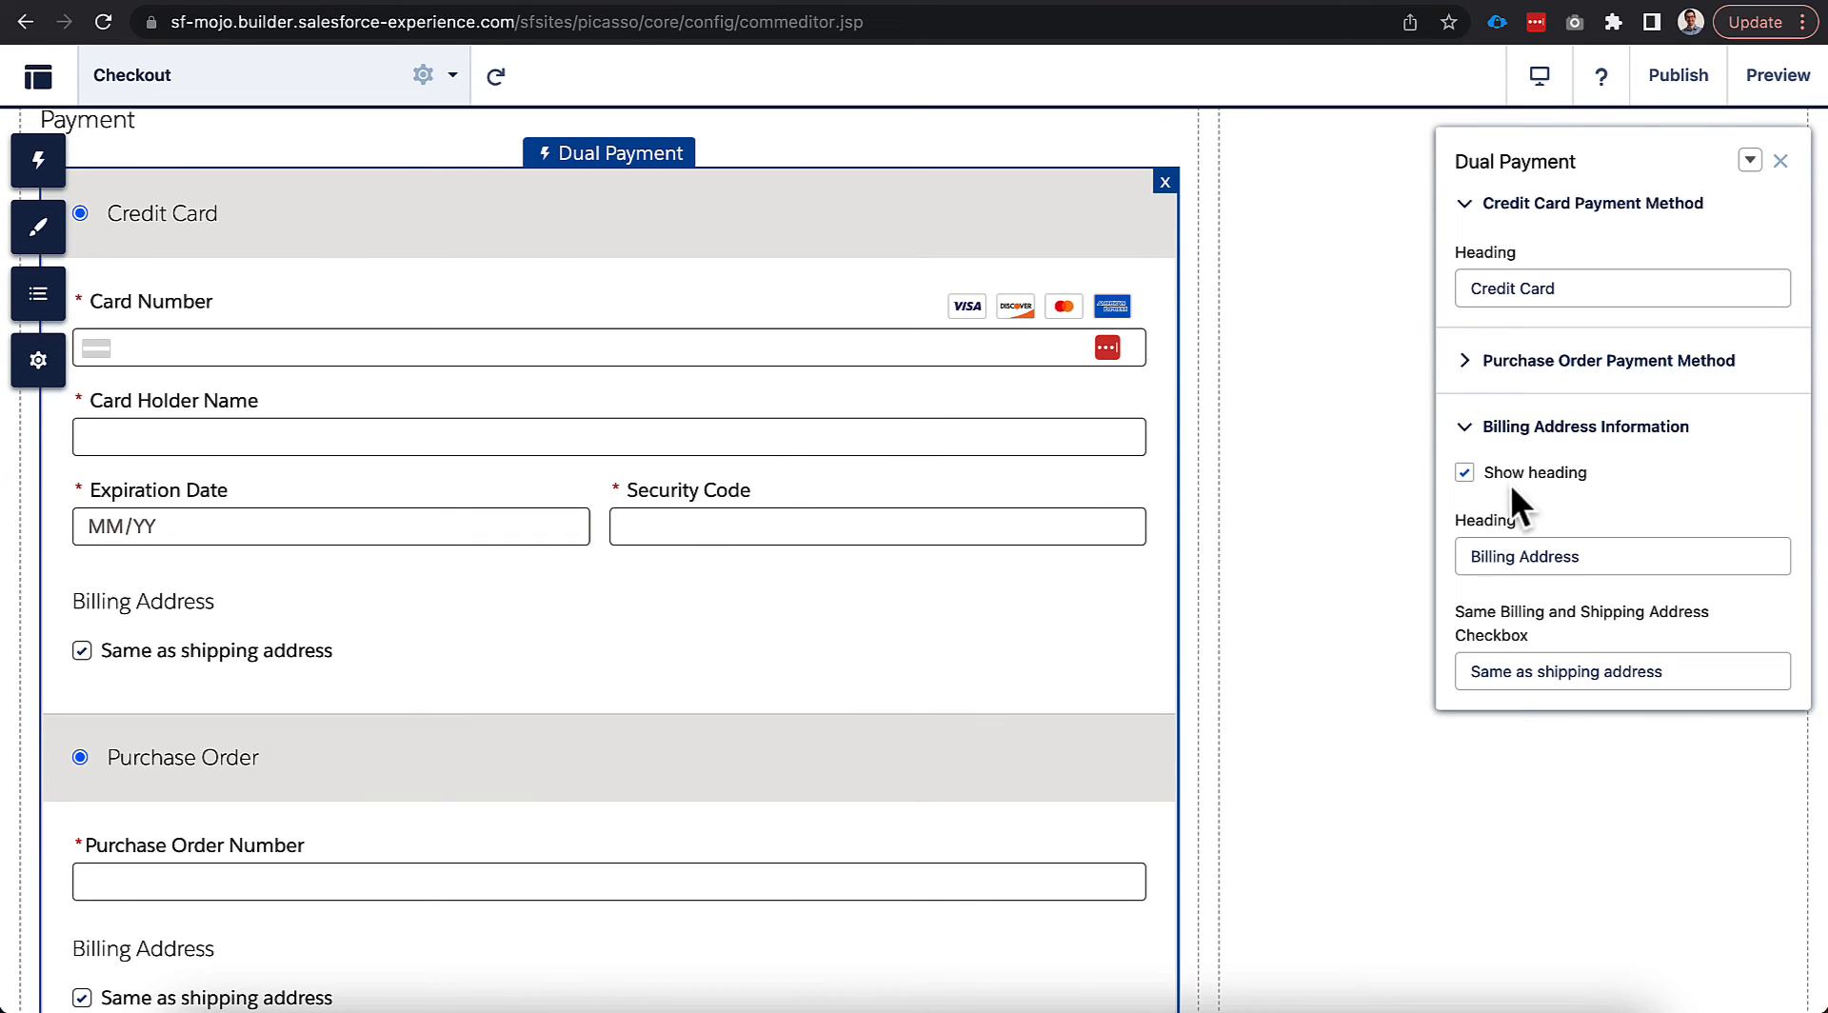
pyautogui.click(1522, 430)
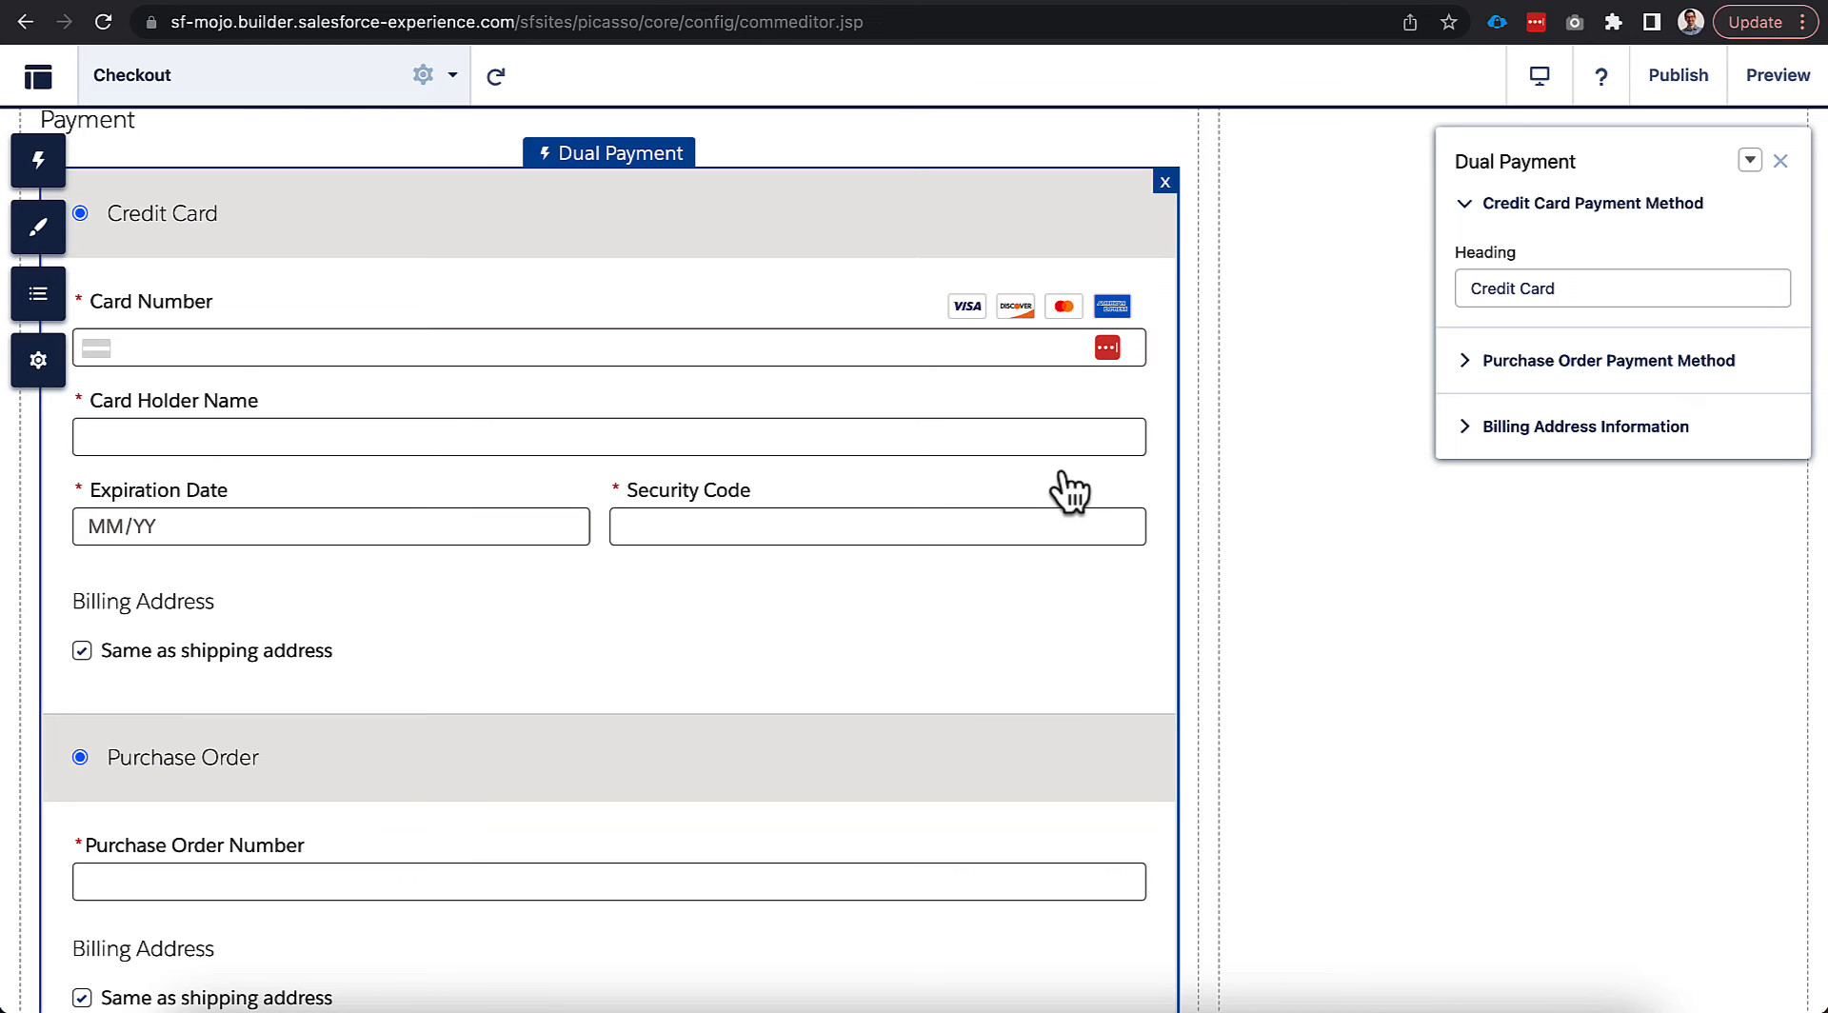
pyautogui.scroll(-3, 1069, 490)
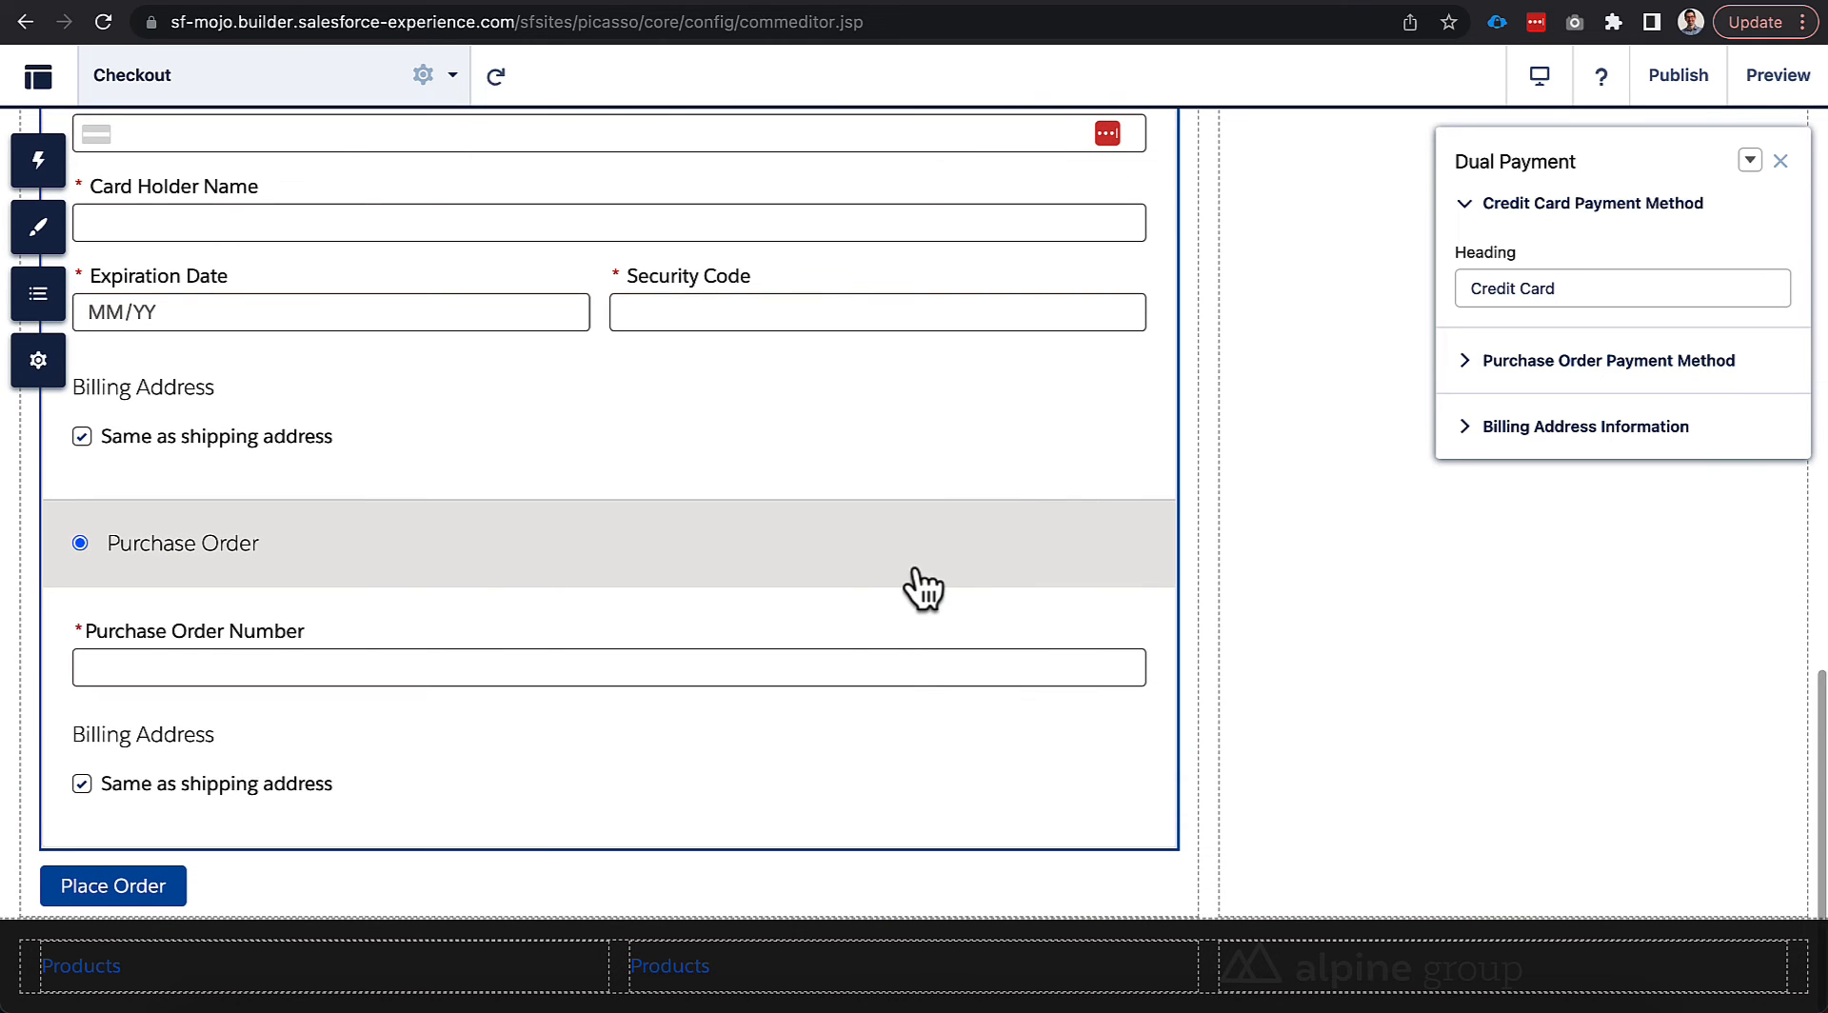
pyautogui.scroll(1, 924, 585)
pyautogui.scroll(15, 924, 584)
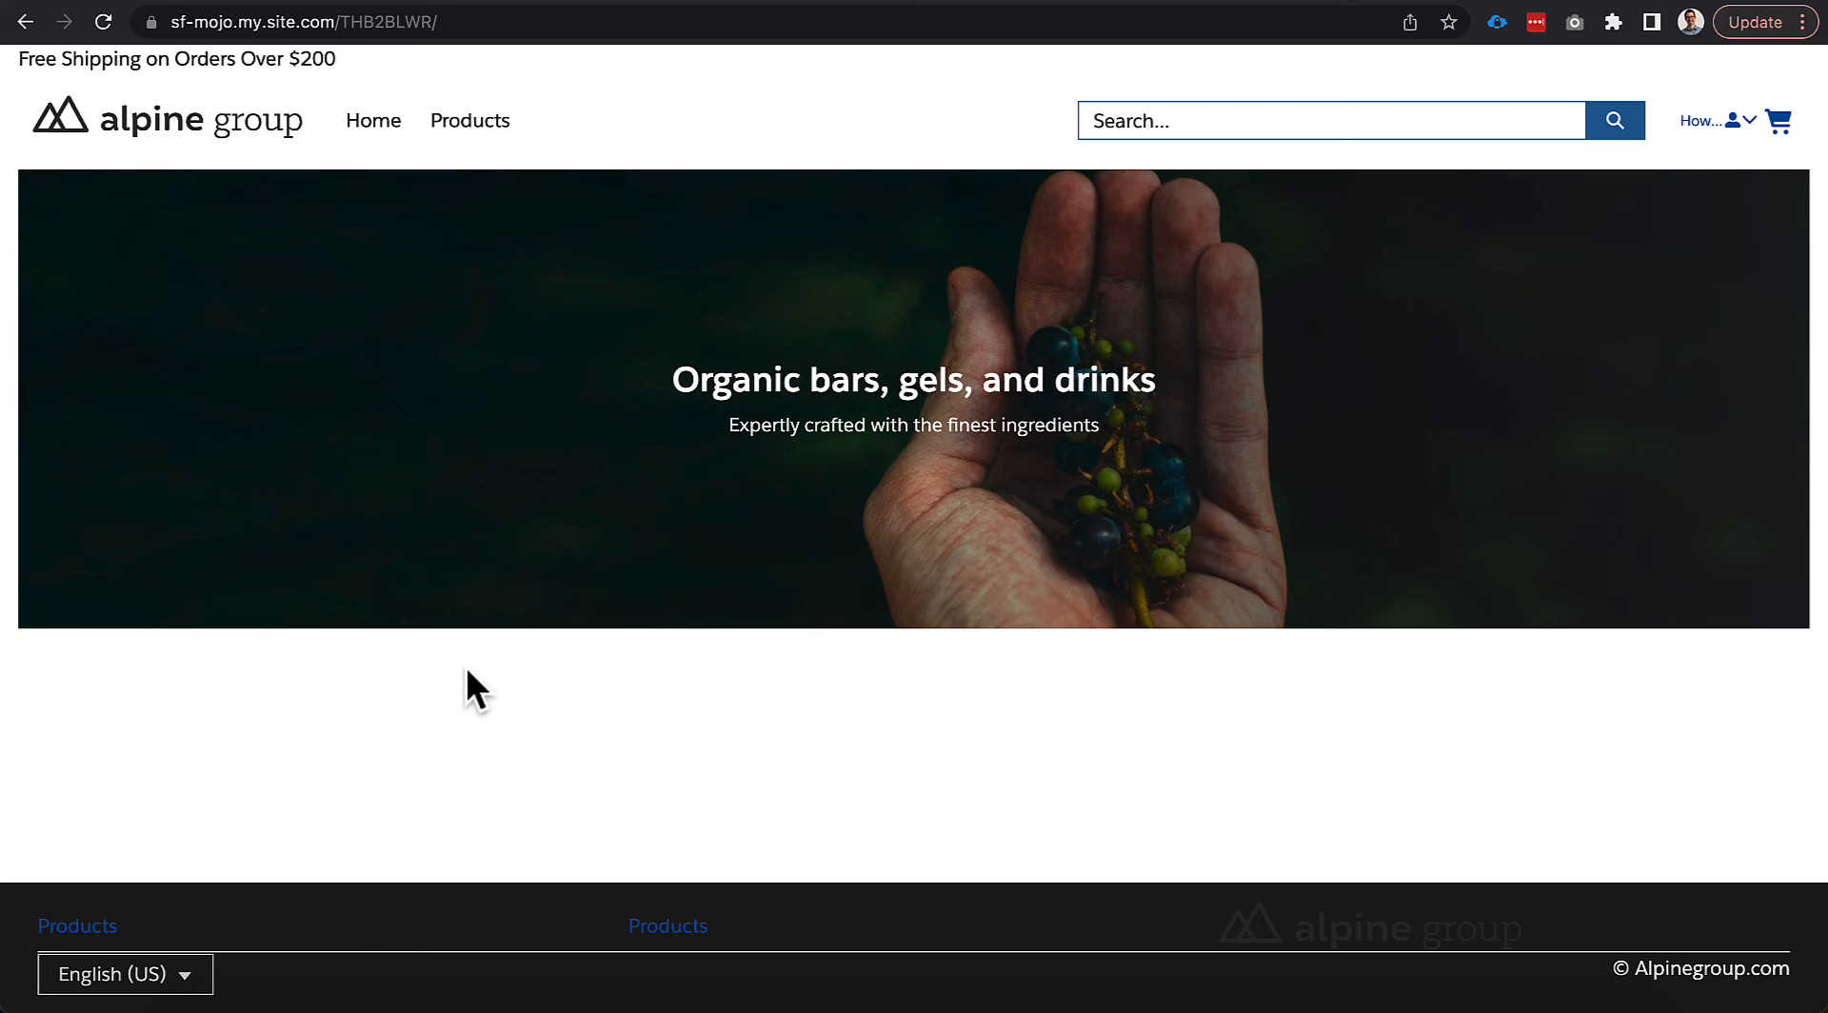
# Add the Drop-In Kitchen Sink from Products to the cart and proceed to checkout.
pyautogui.click(480, 134)
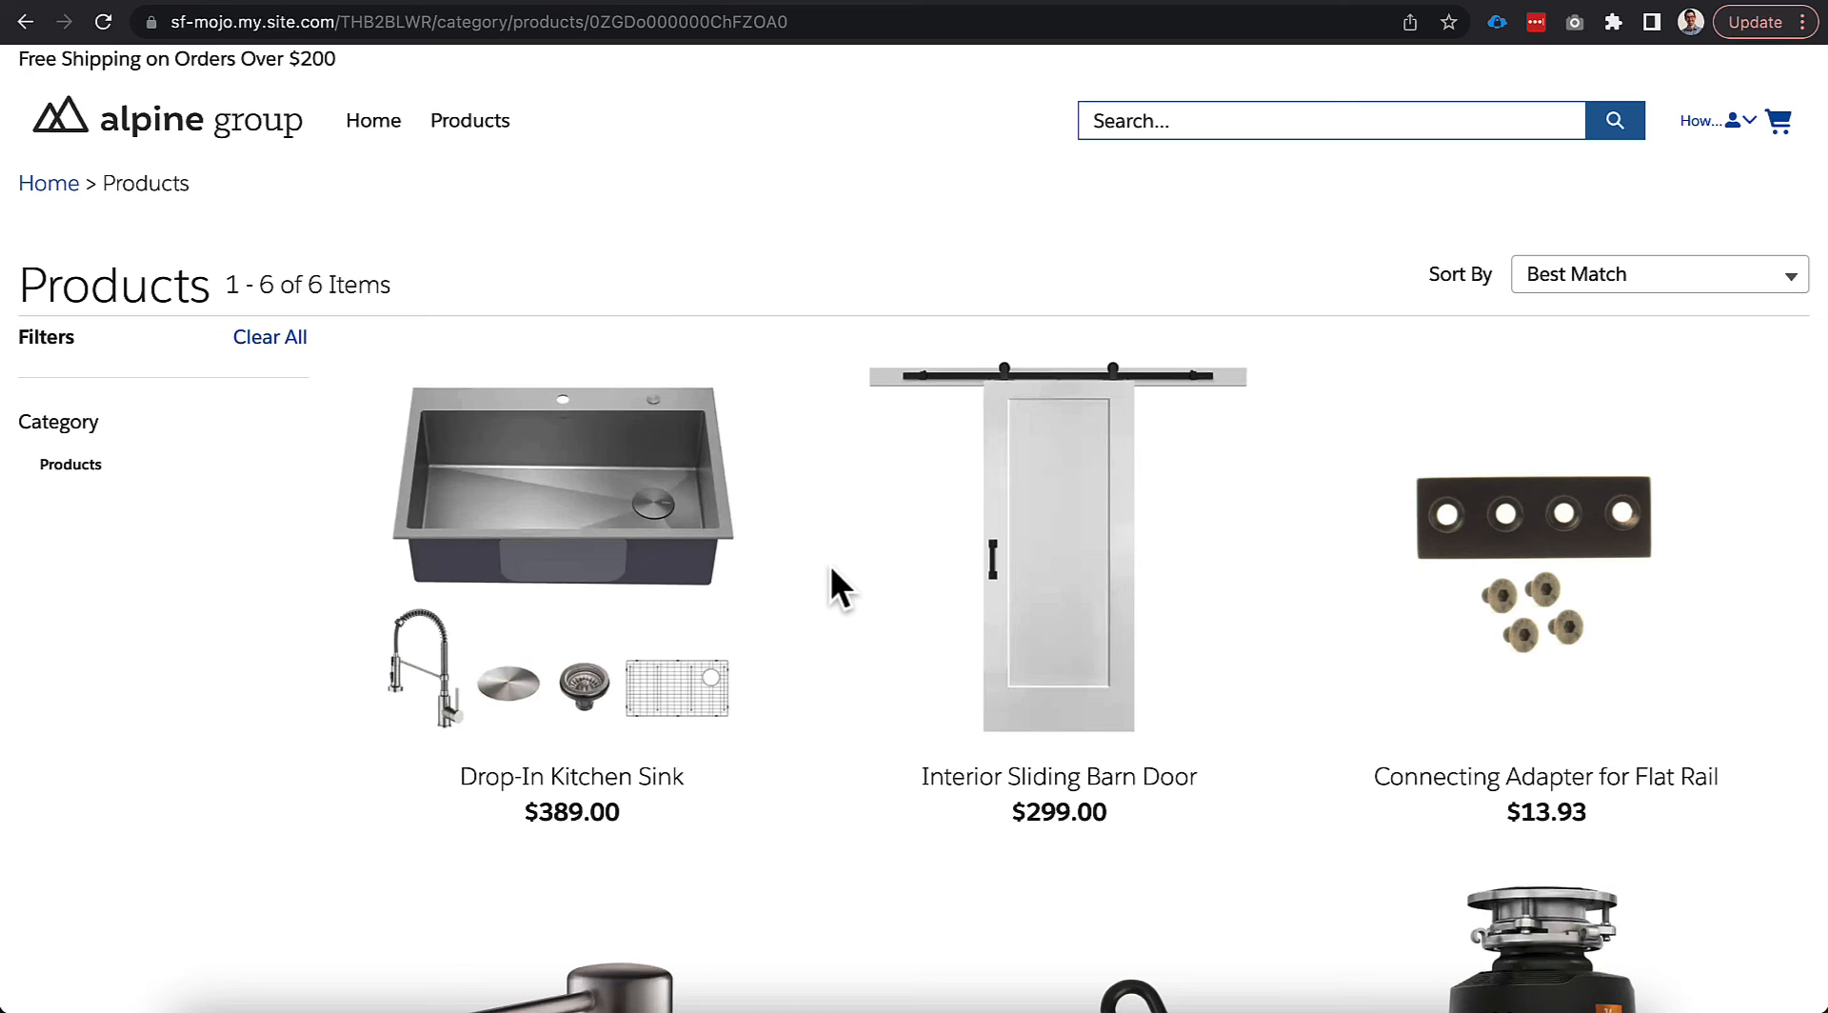
pyautogui.scroll(-2, 832, 568)
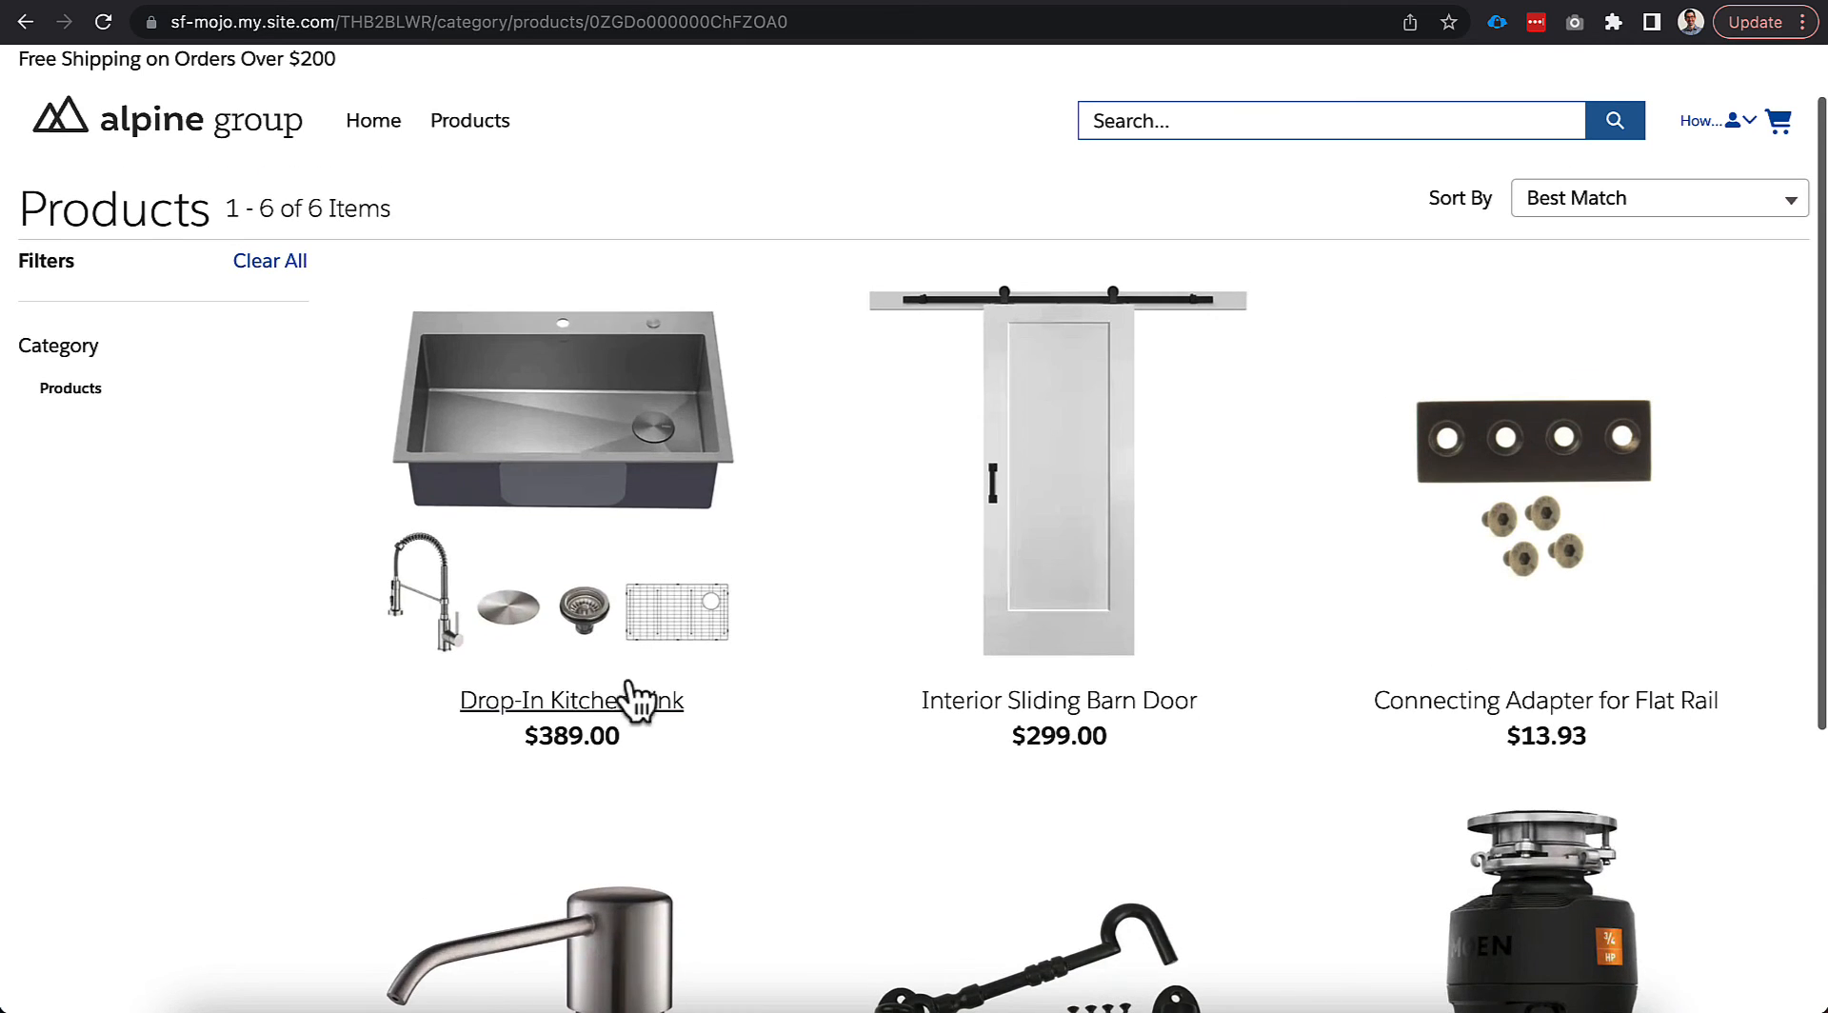
pyautogui.click(631, 693)
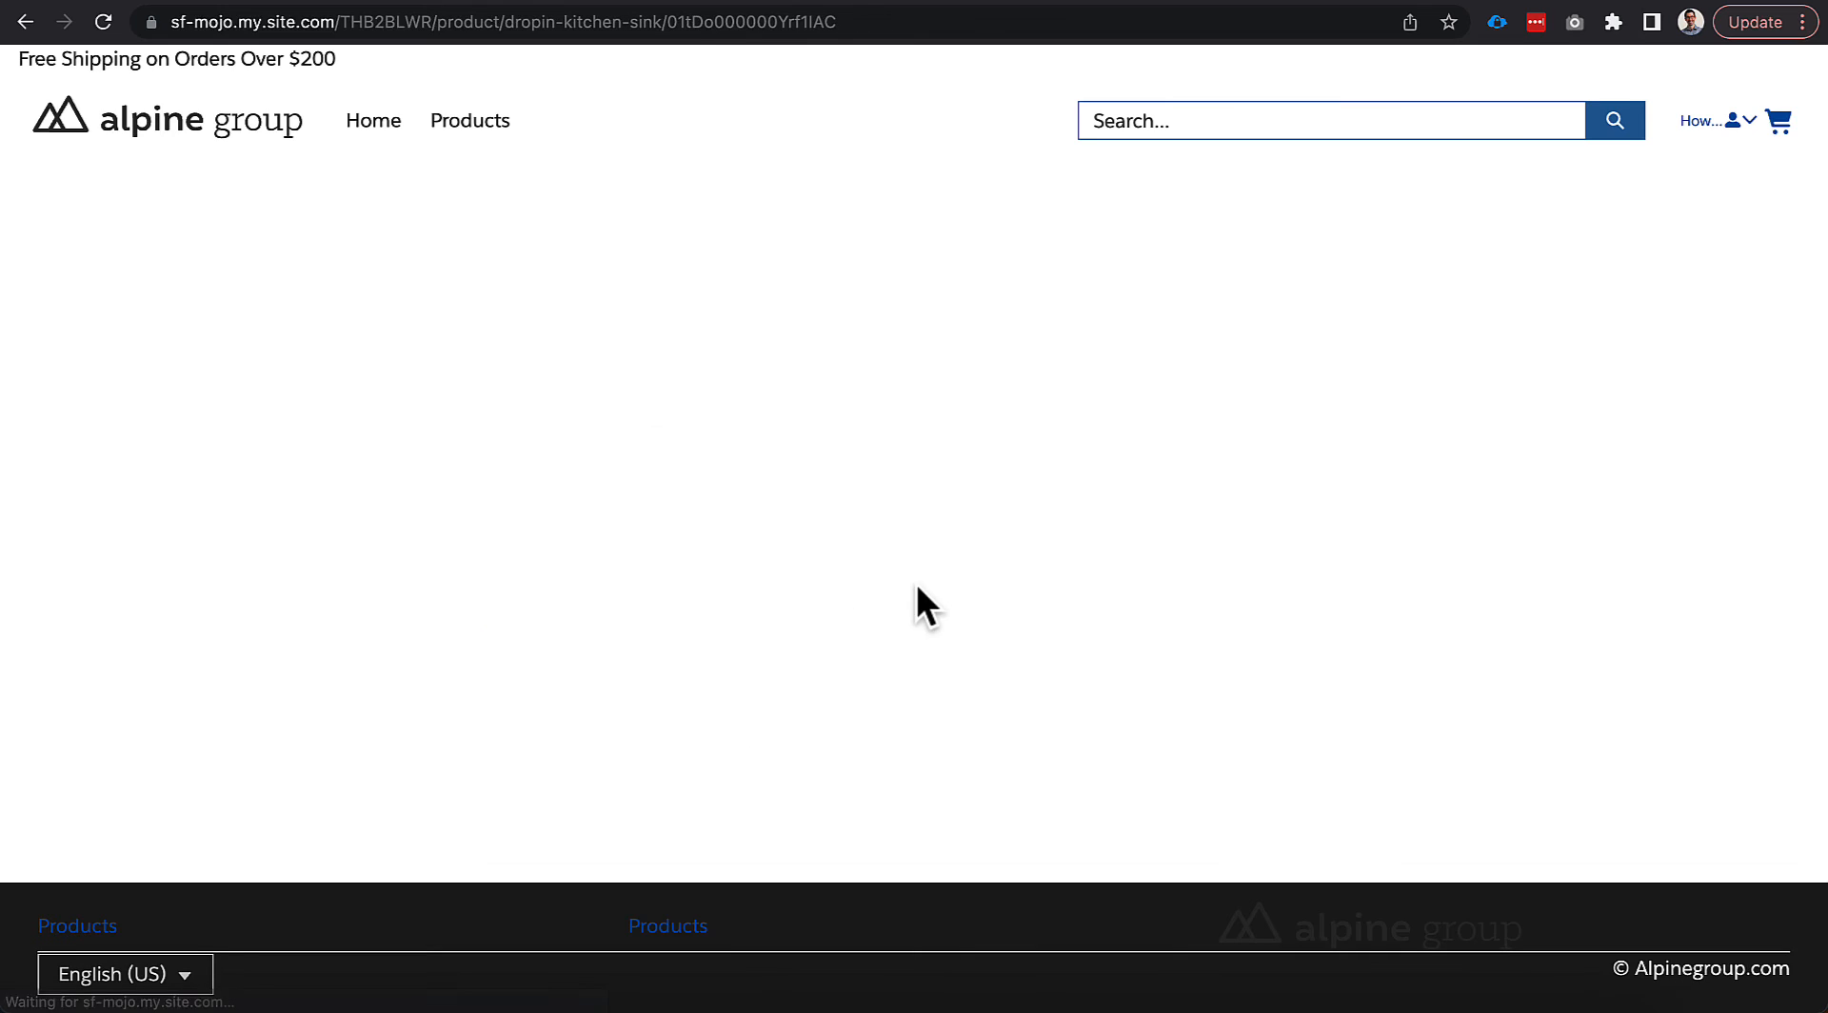
pyautogui.click(1222, 405)
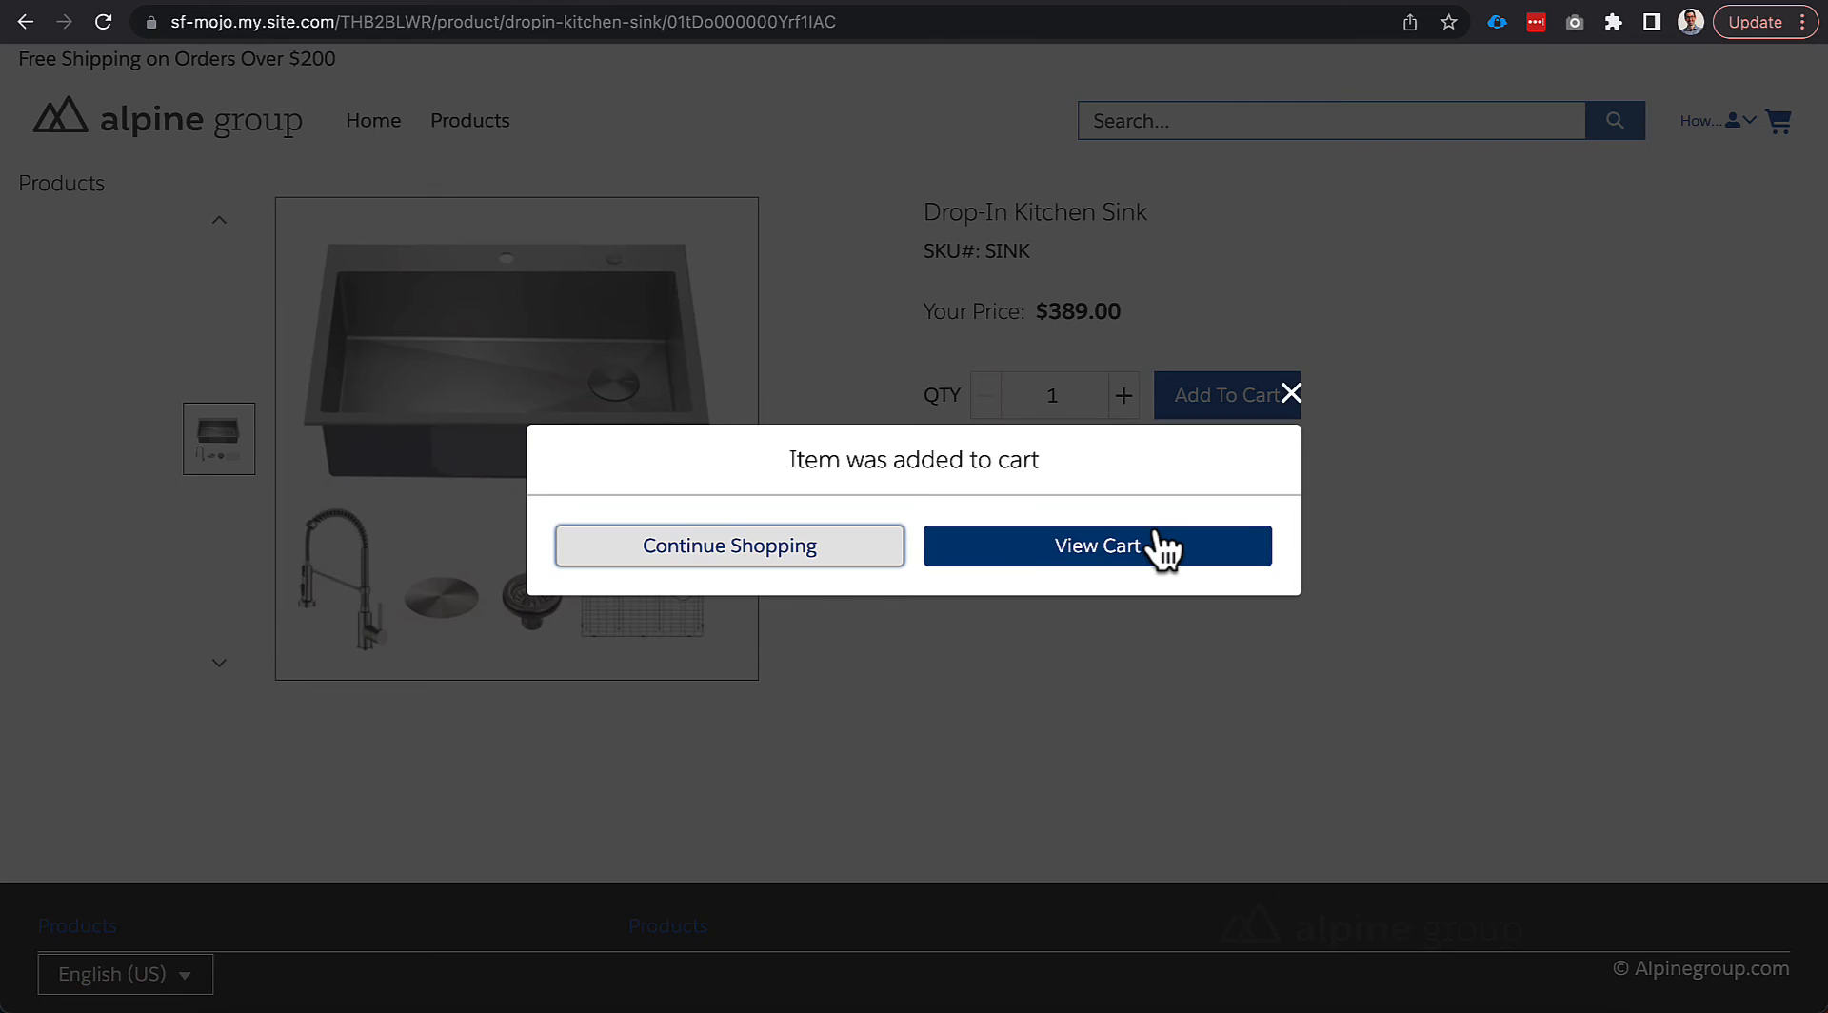
pyautogui.click(1142, 559)
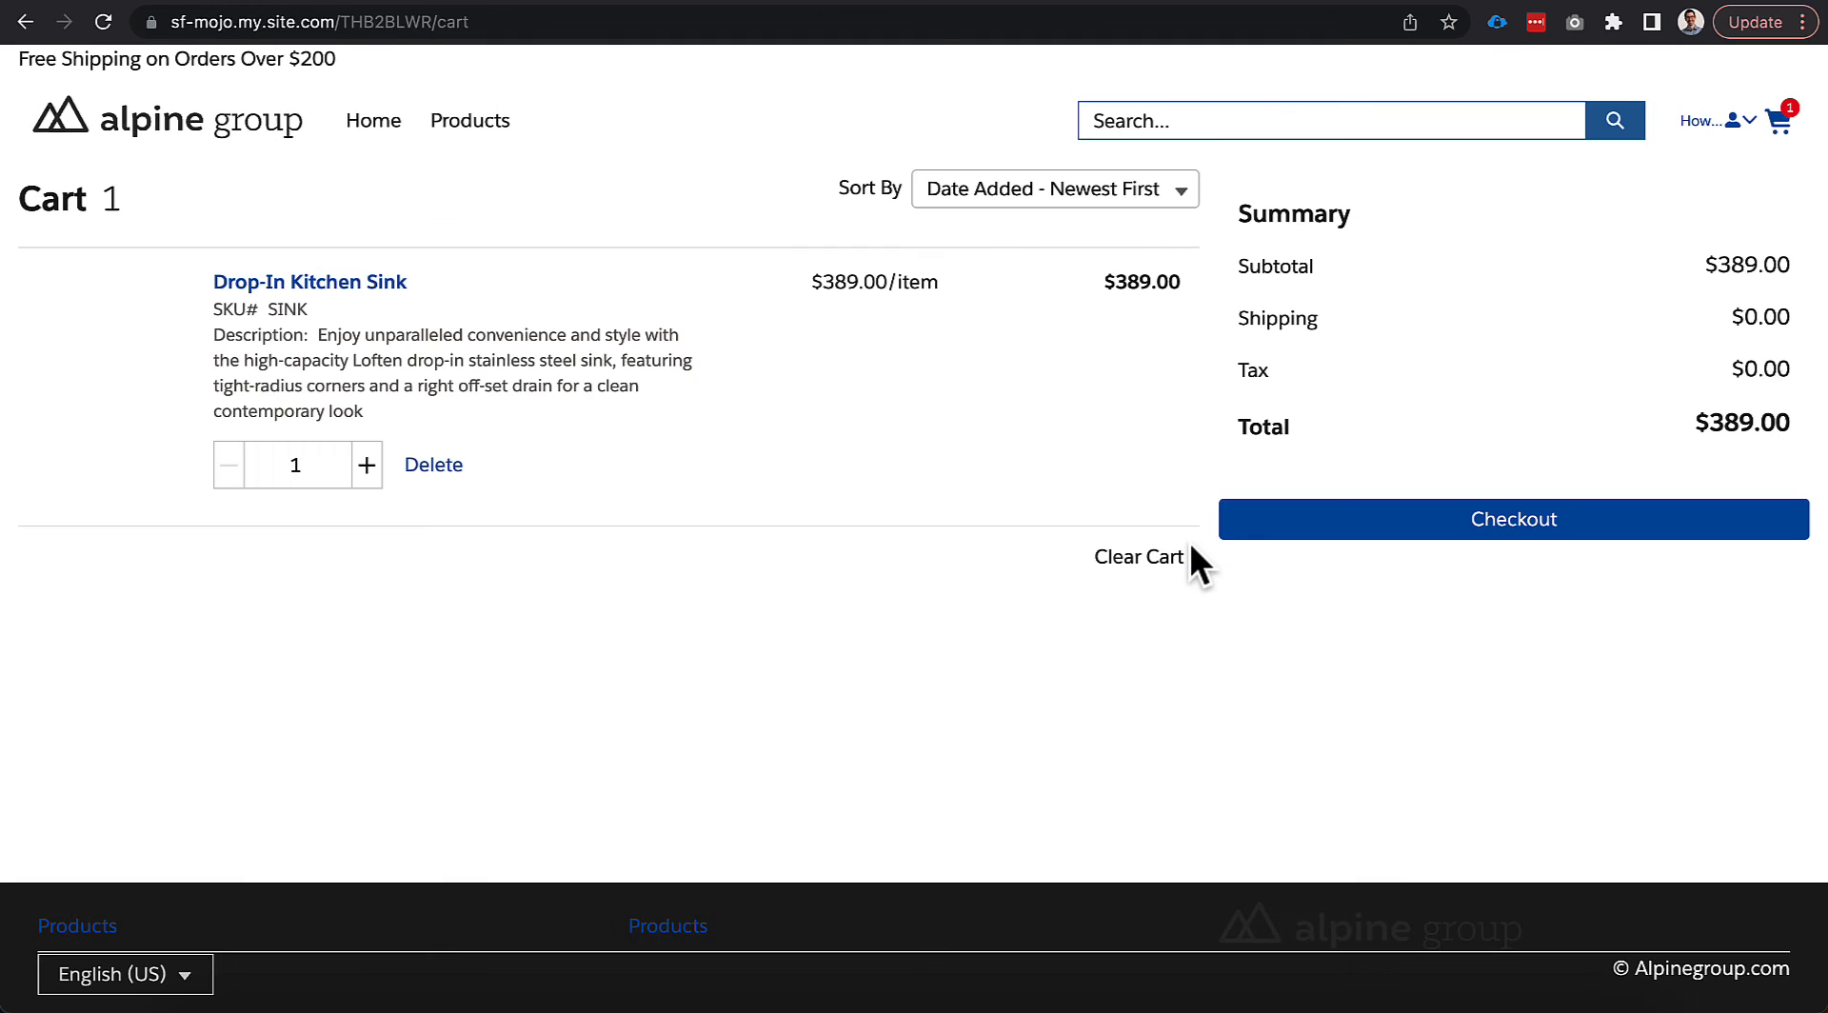
pyautogui.click(1248, 529)
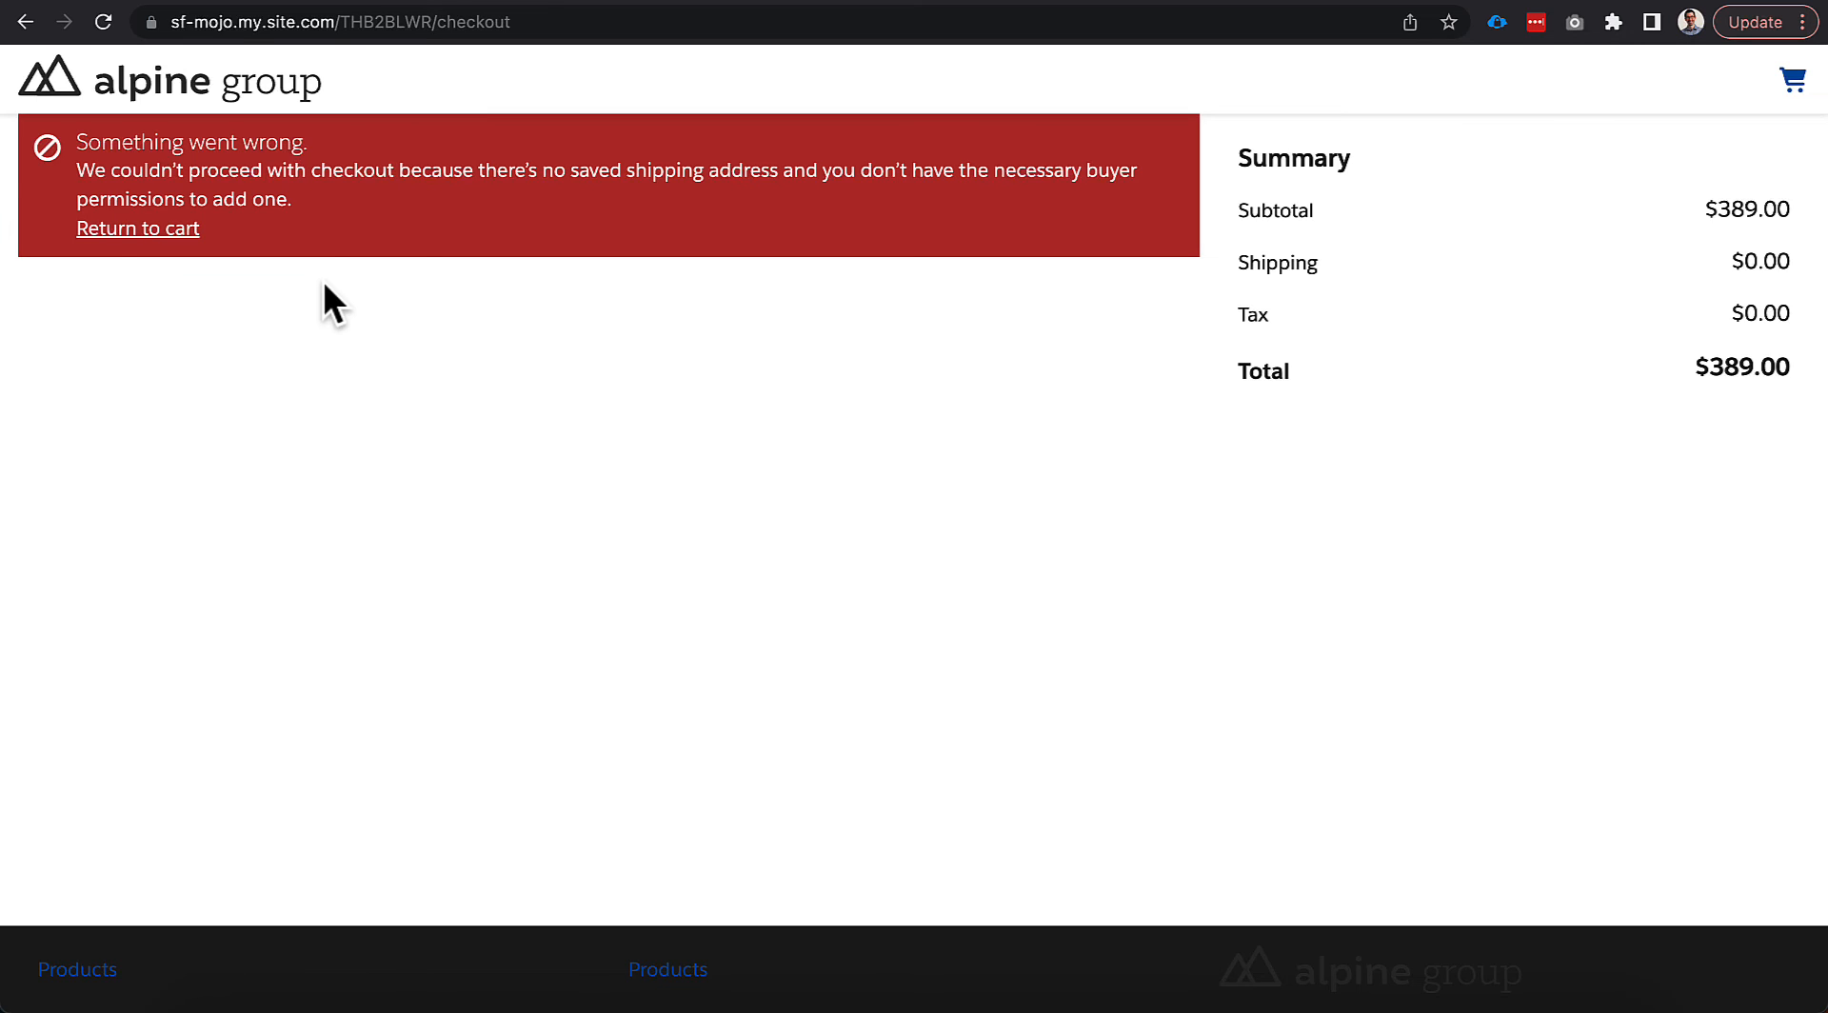
# Open the Acme account's Shipping contact point address record.
pyautogui.click(1346, 1)
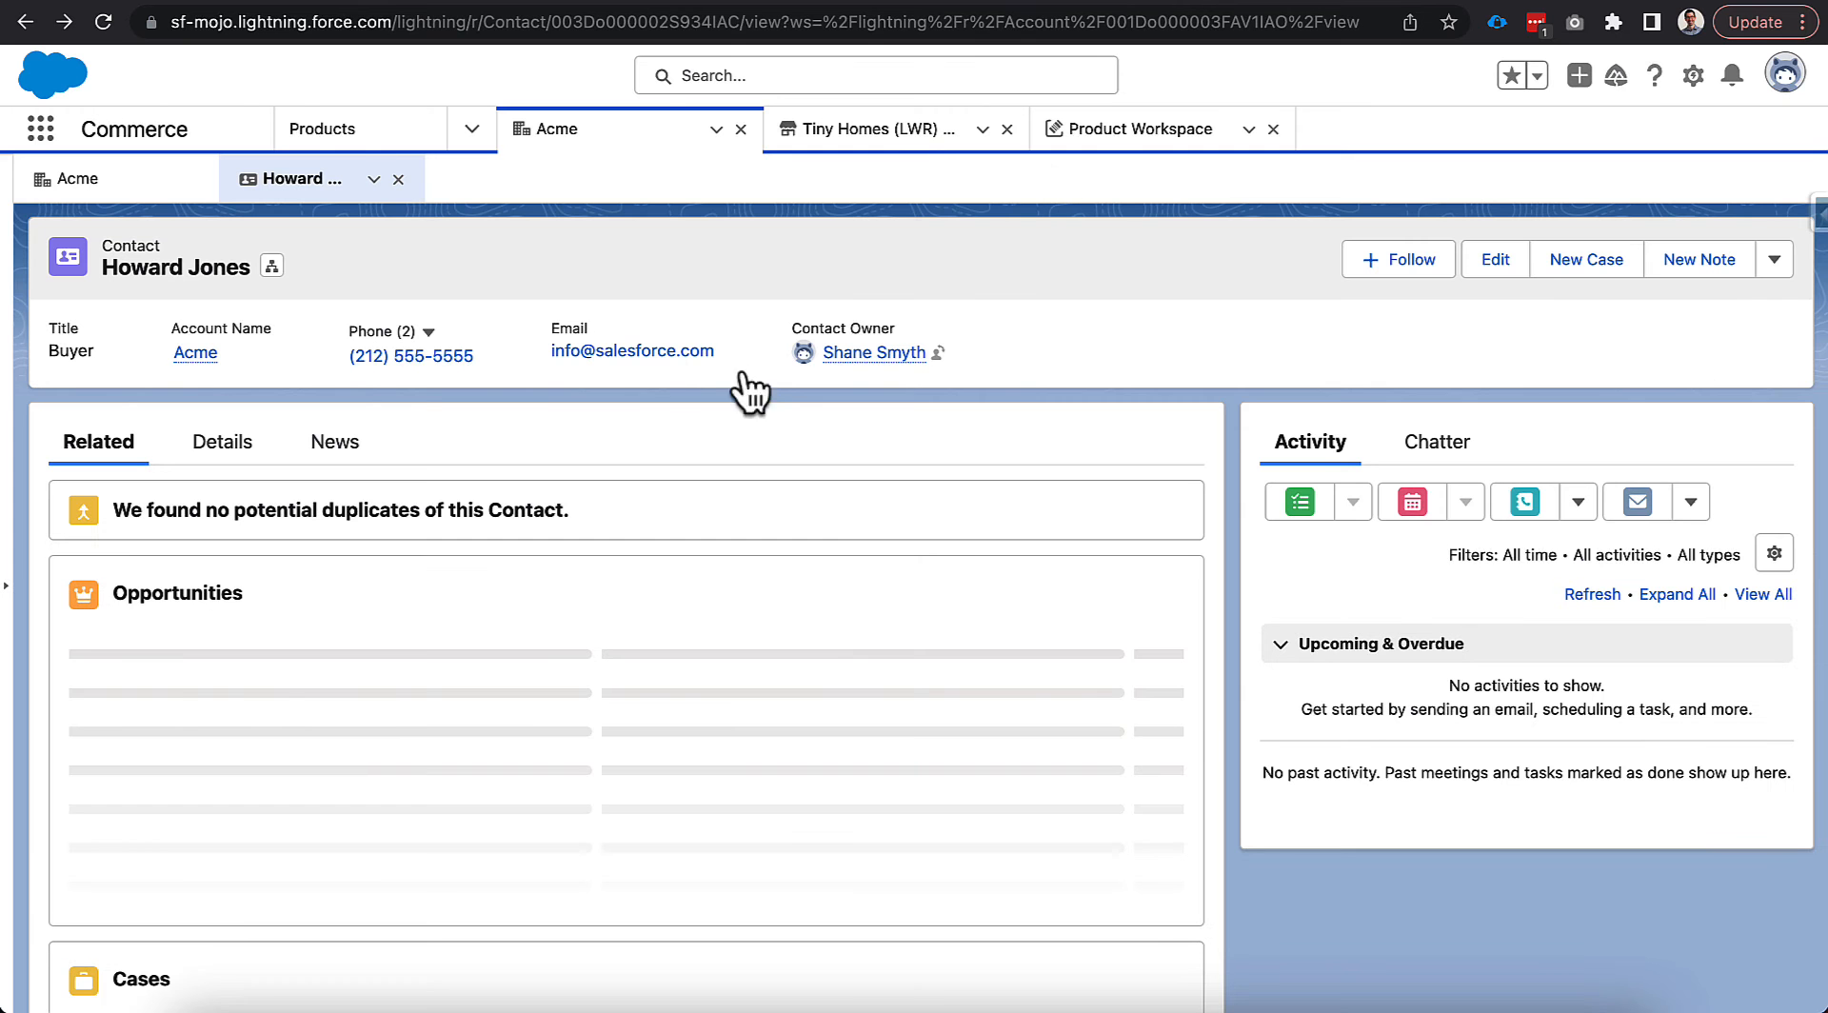
pyautogui.click(91, 181)
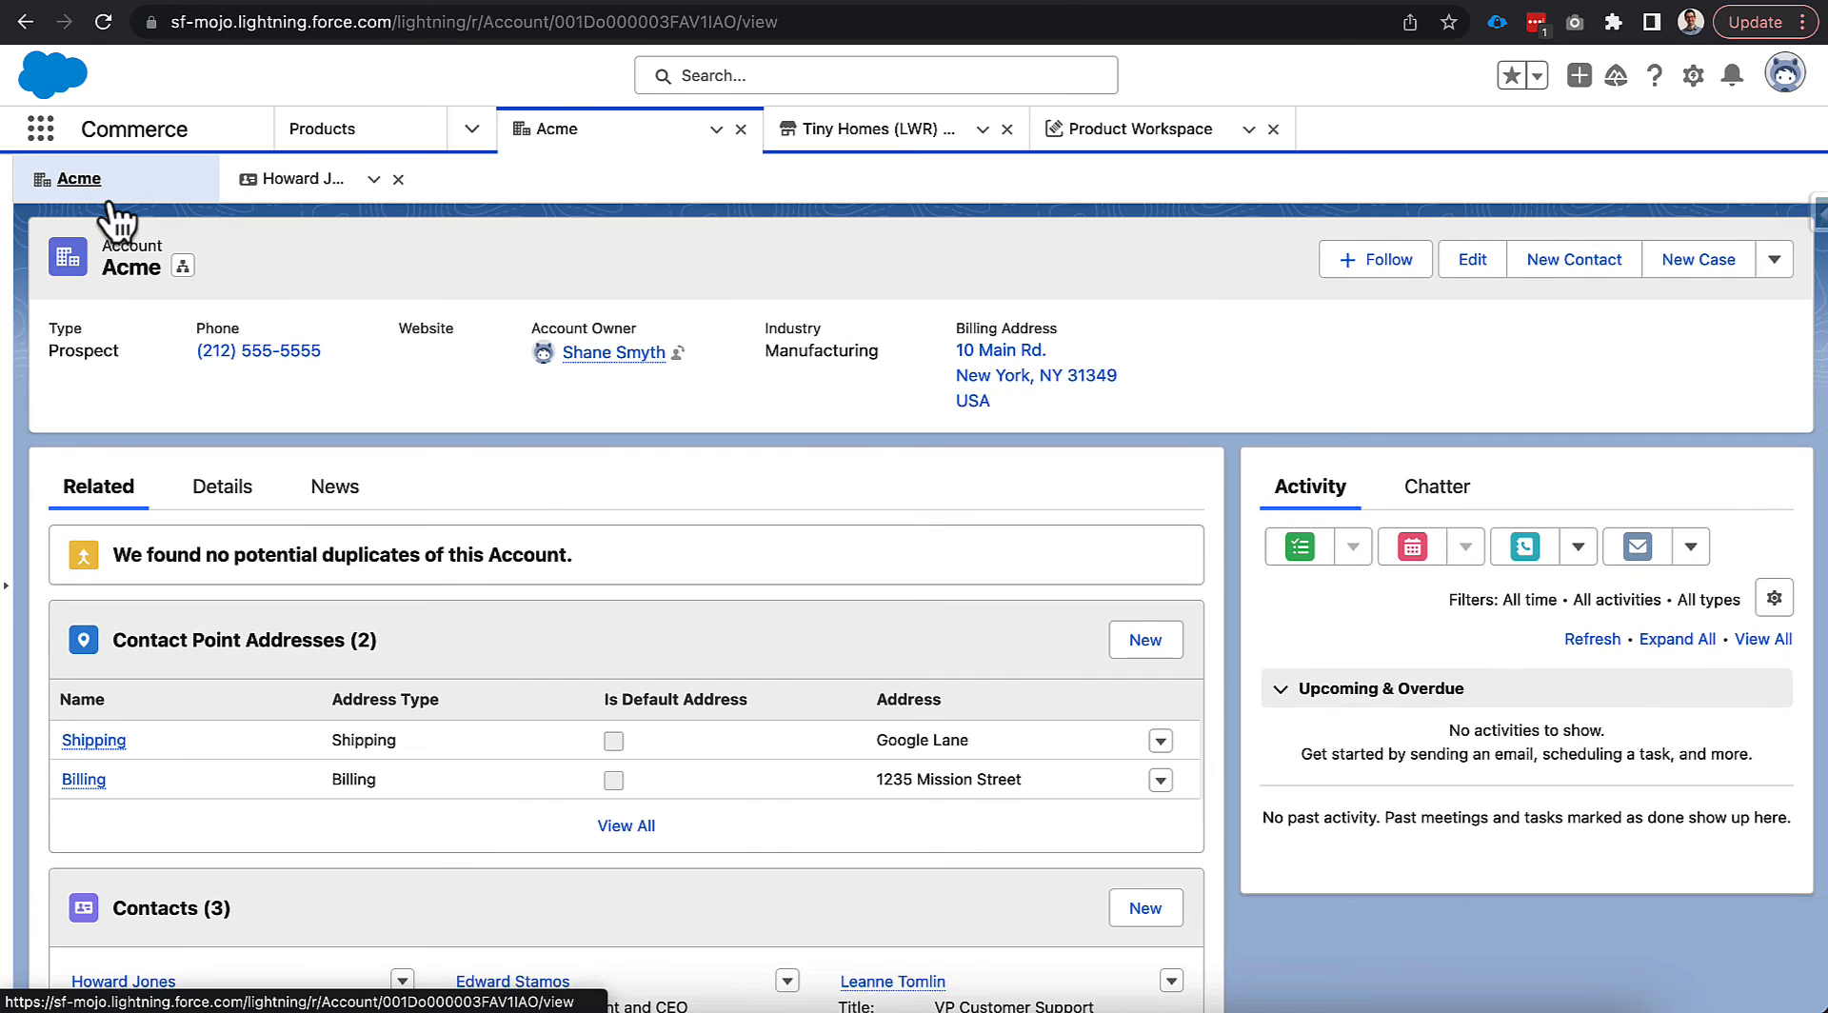
pyautogui.scroll(-1, 501, 711)
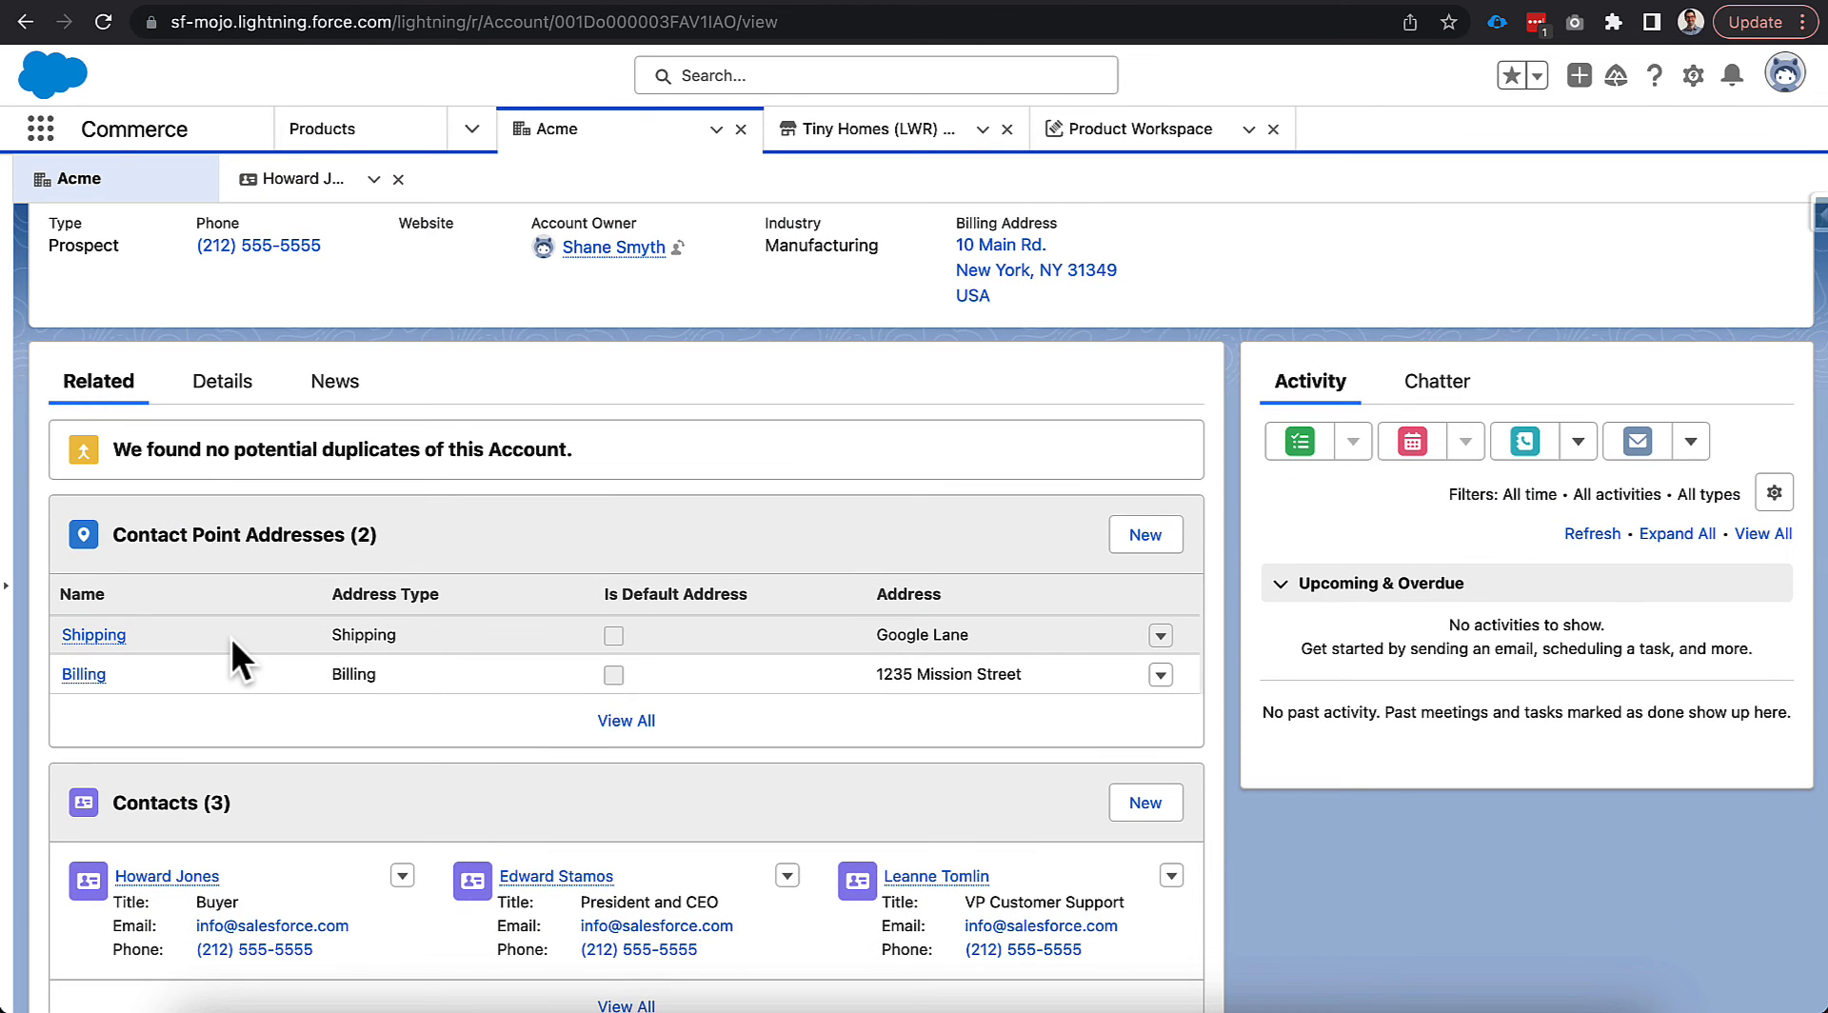
pyautogui.moveTo(120, 638)
pyautogui.click(107, 636)
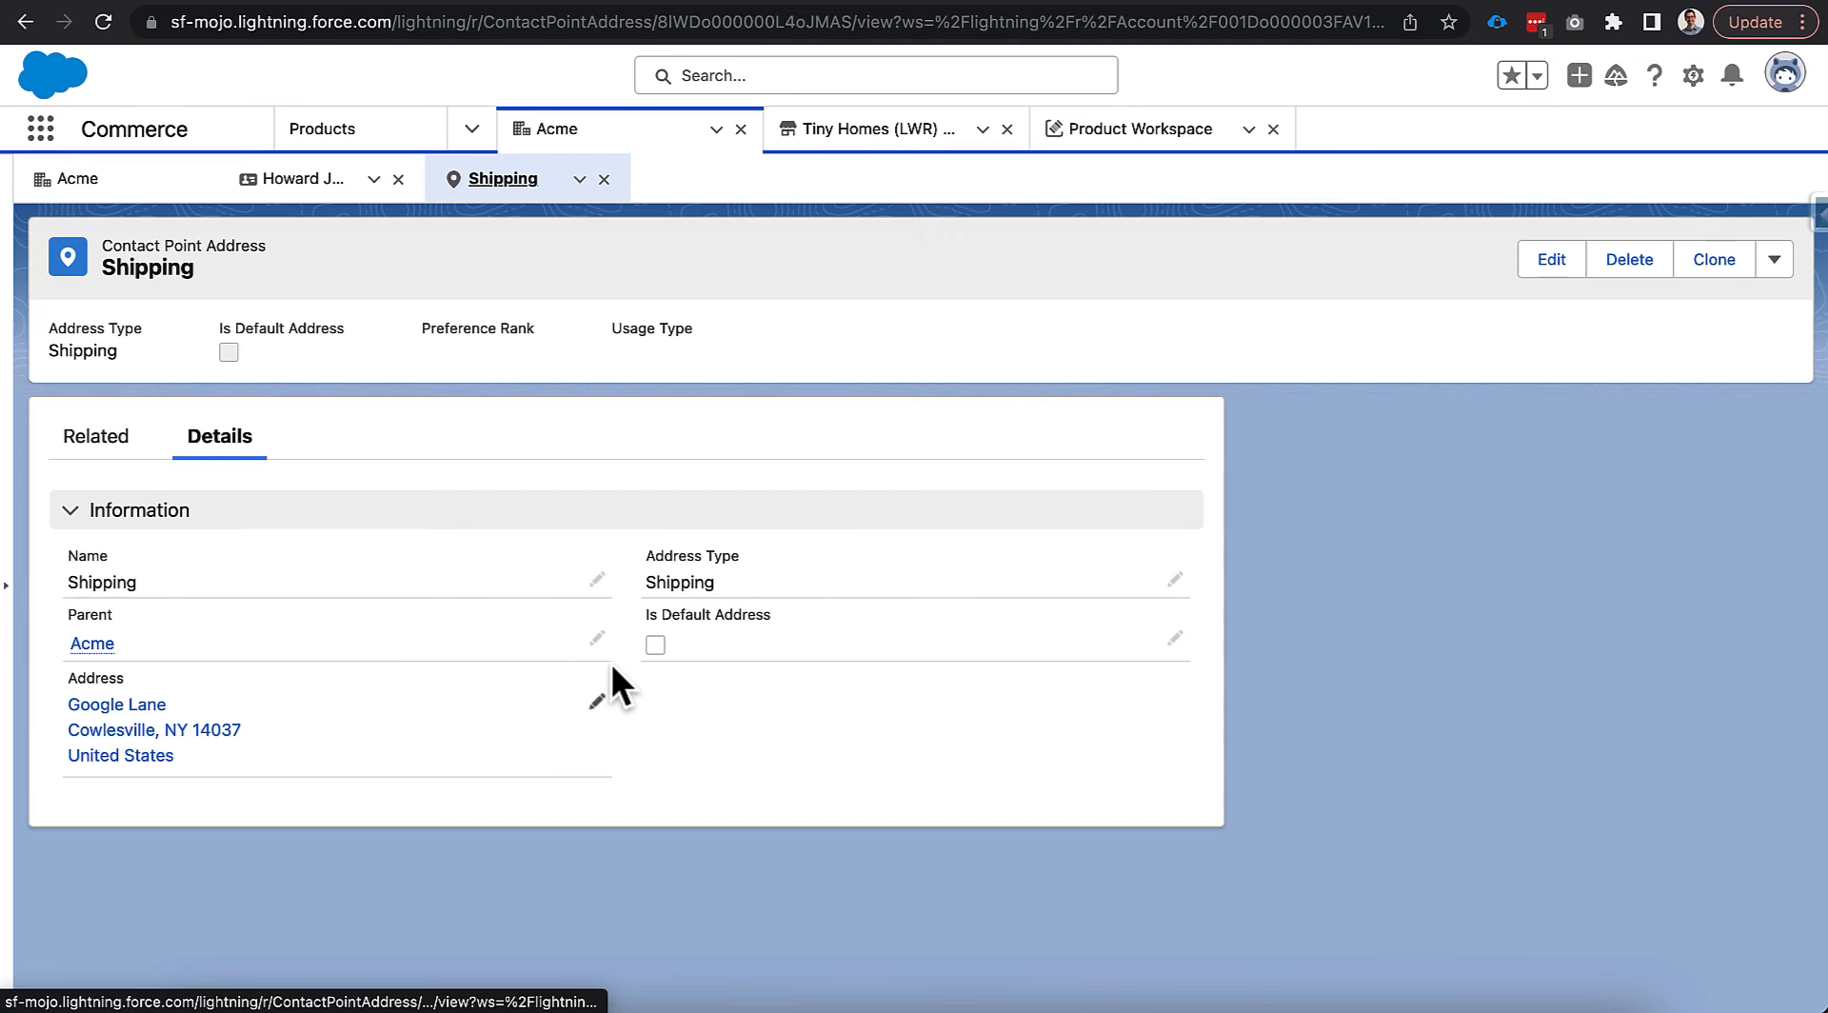
pyautogui.scroll(-1, 627, 735)
pyautogui.scroll(1, 626, 735)
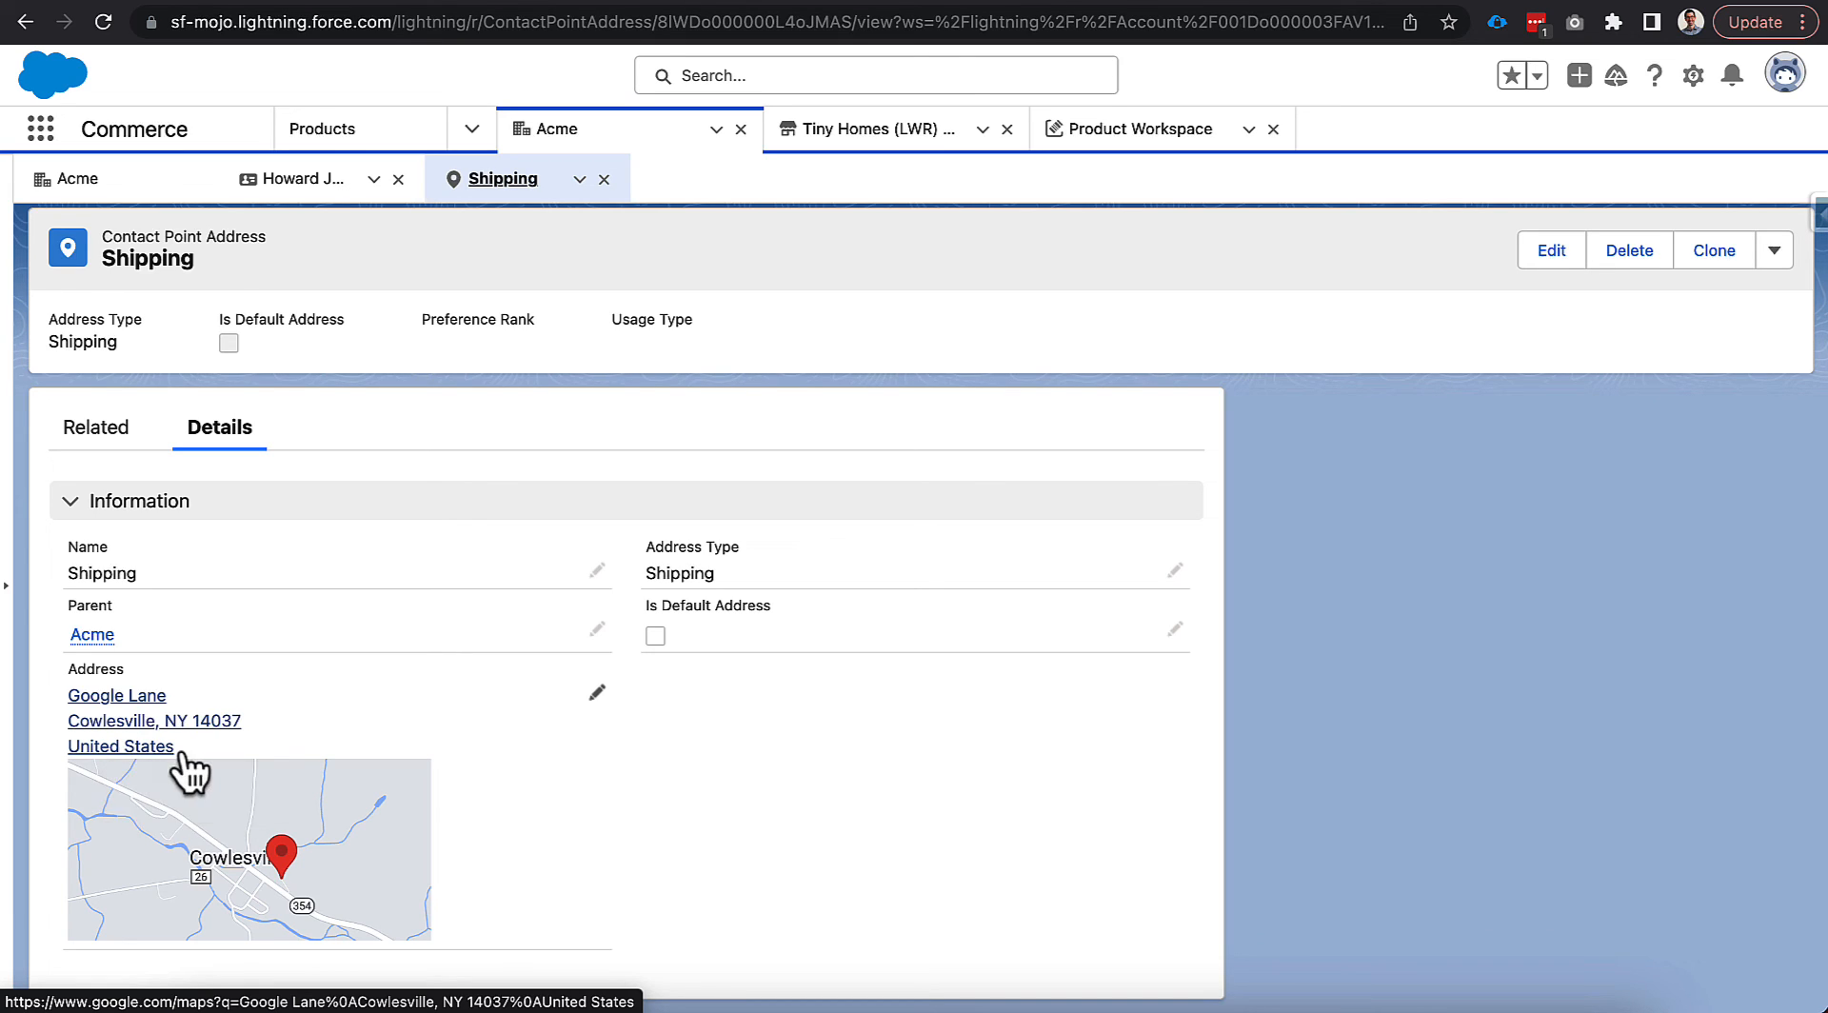
# Change the Shipping address country to US and save it.
pyautogui.click(597, 695)
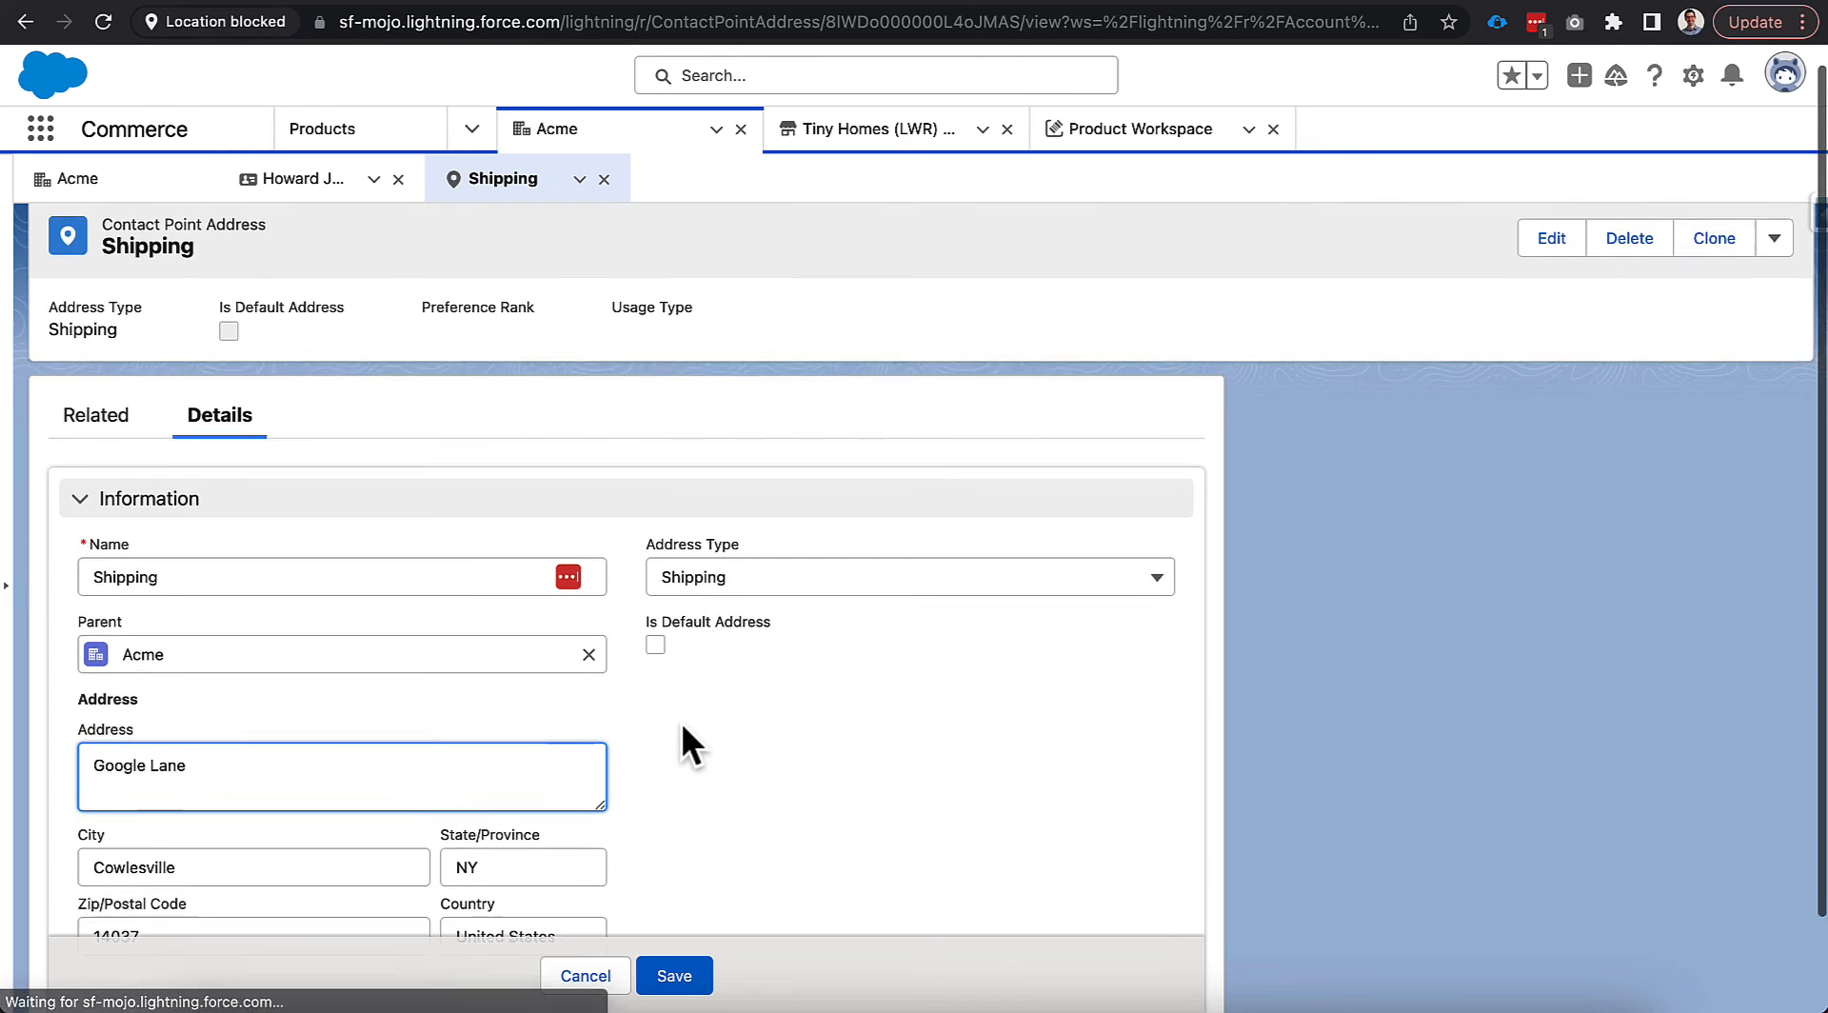
pyautogui.scroll(-1, 677, 735)
pyautogui.tripleClick(492, 826)
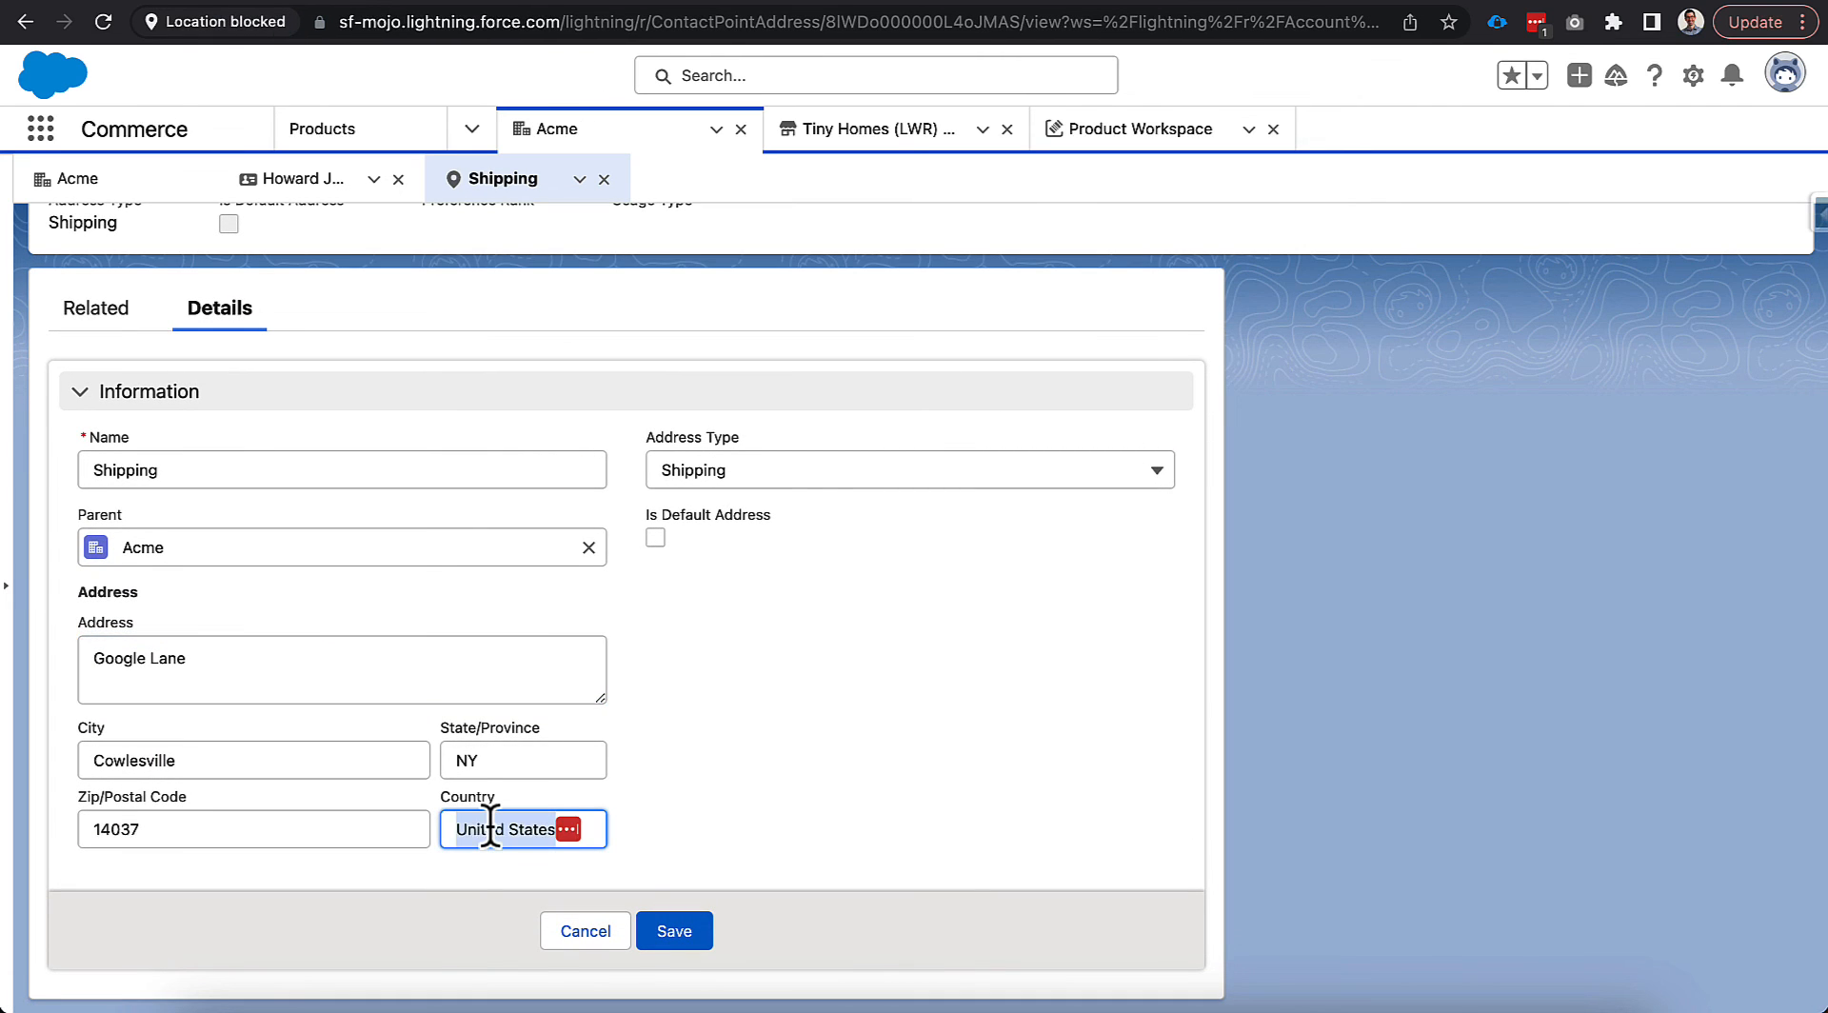
pyautogui.write('US')
pyautogui.click(677, 934)
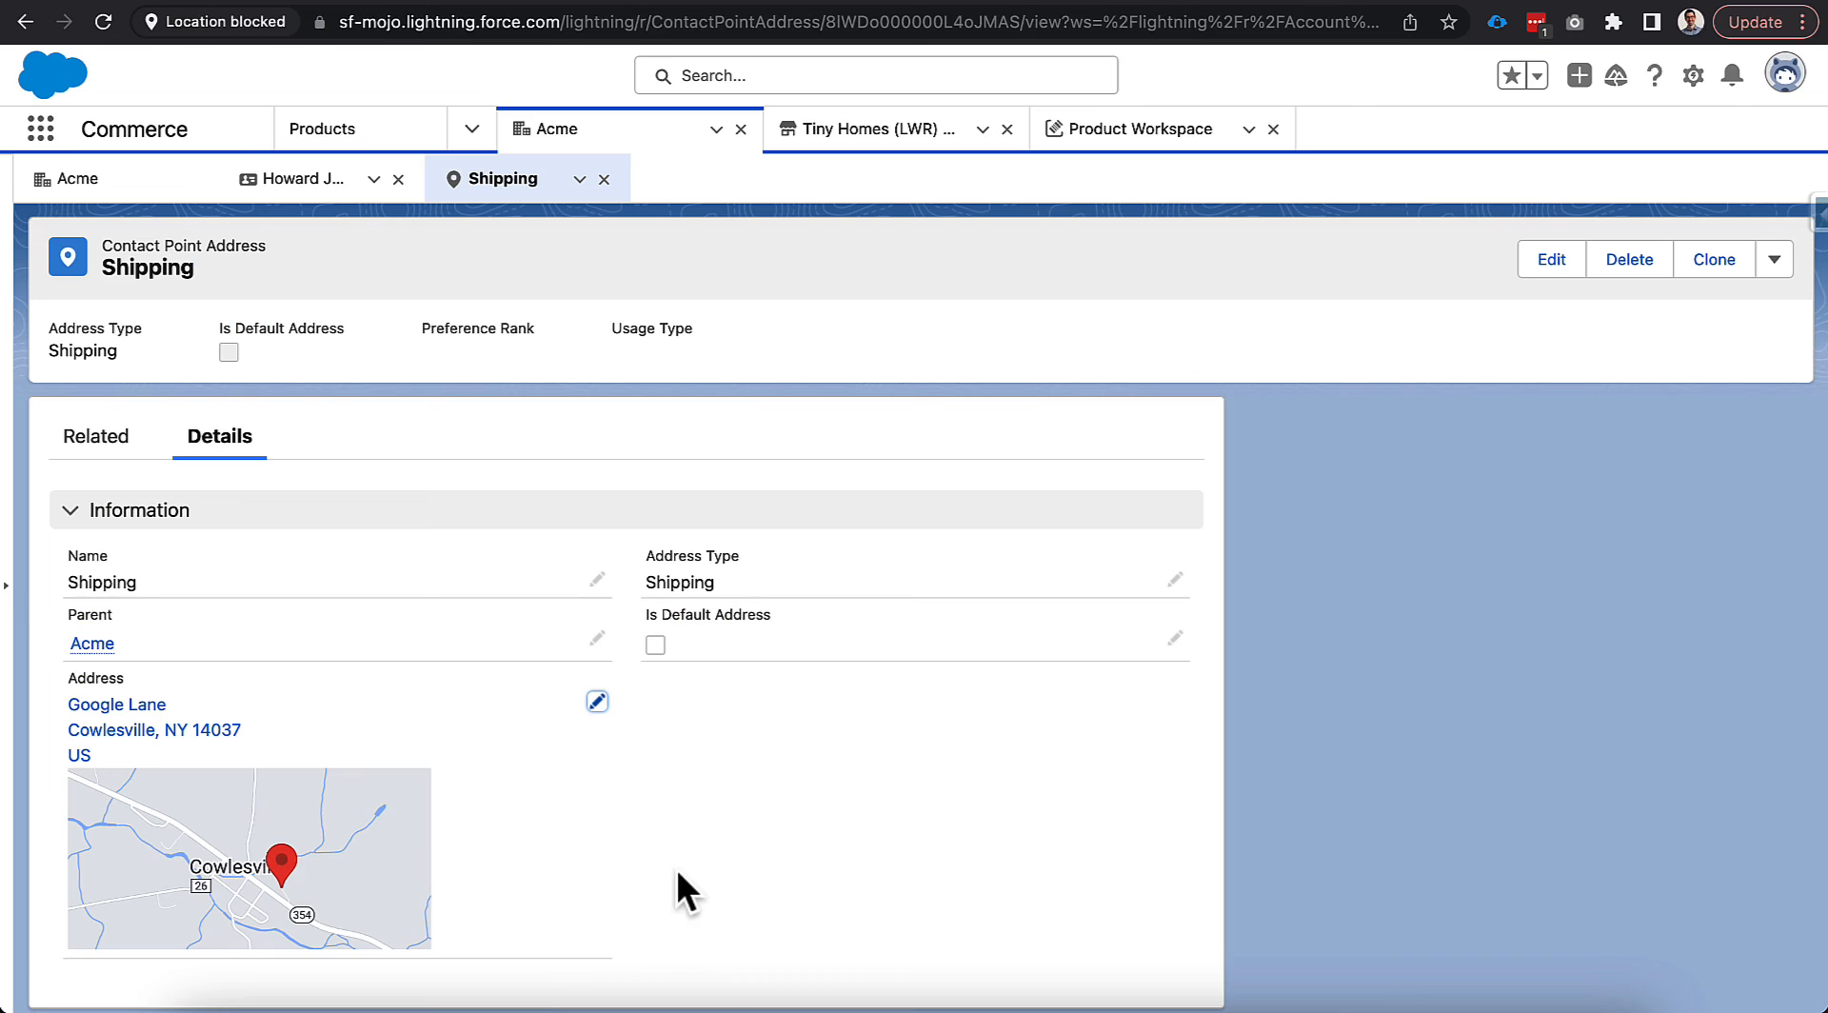
pyautogui.click(998, 1)
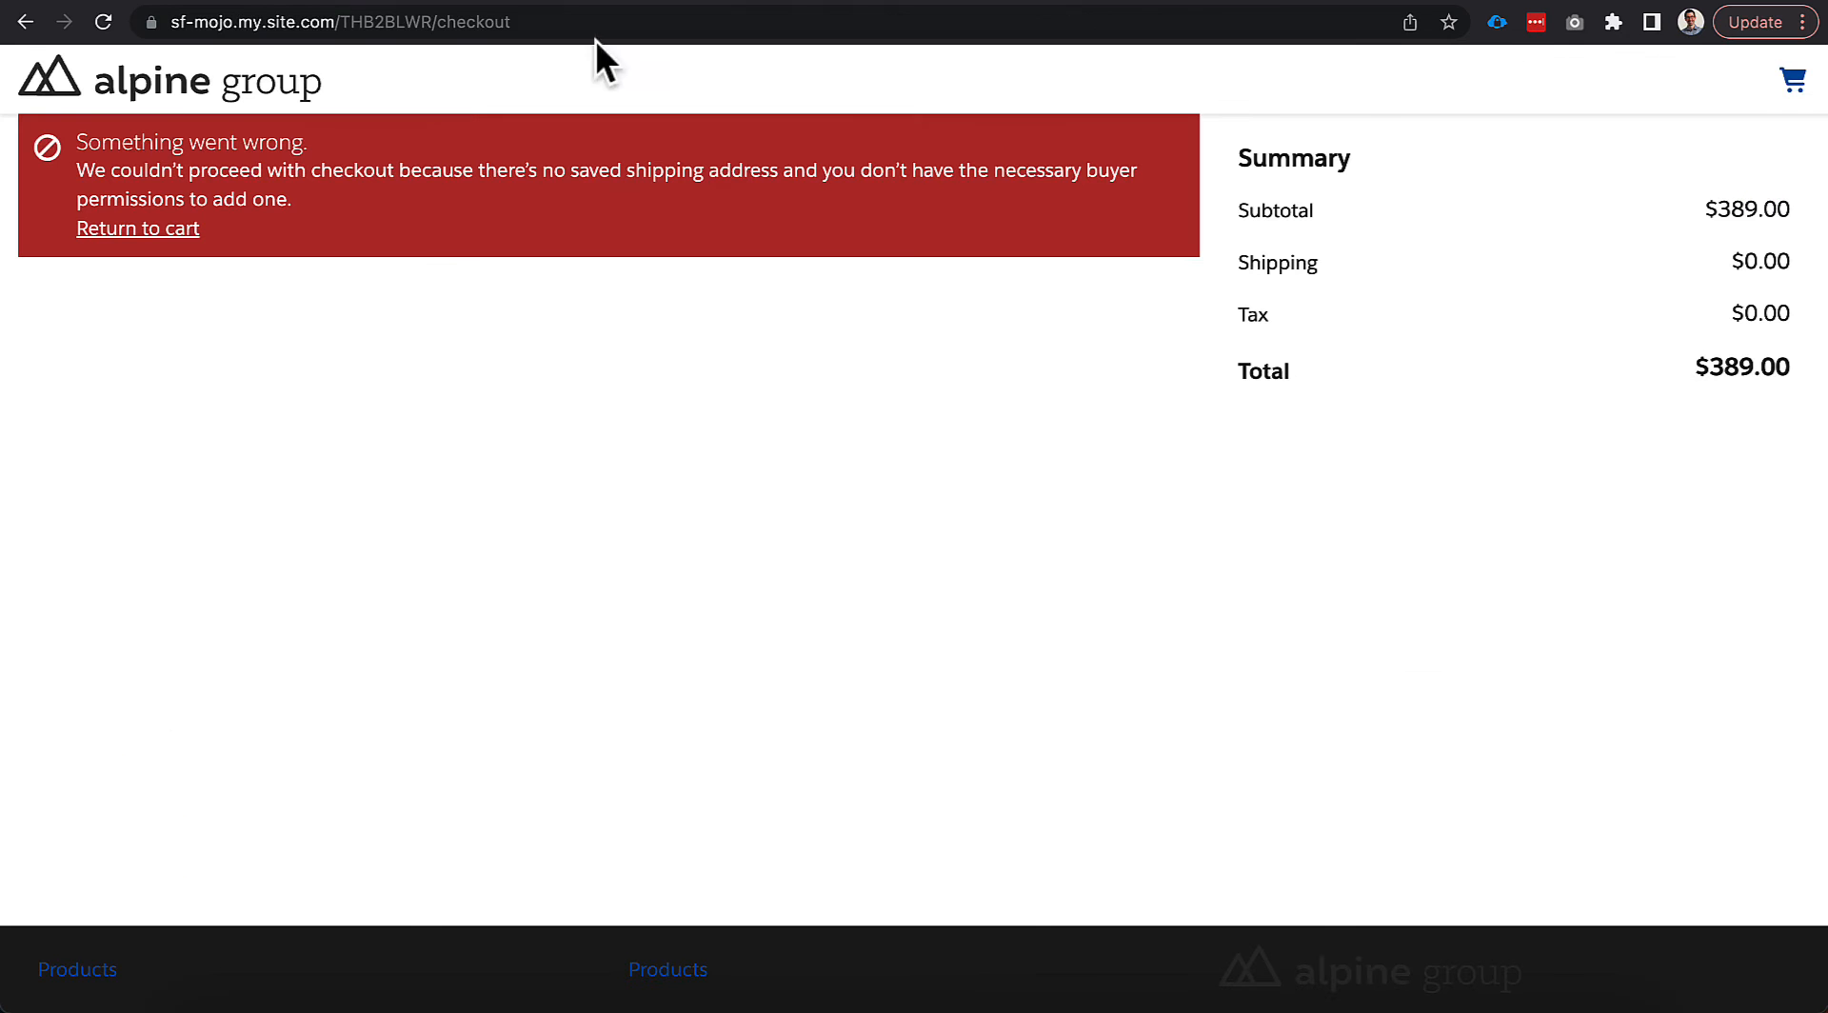
# Reload checkout so the Google Lane address and $433.07 total appear.
pyautogui.click(571, 19)
pyautogui.press('Return')
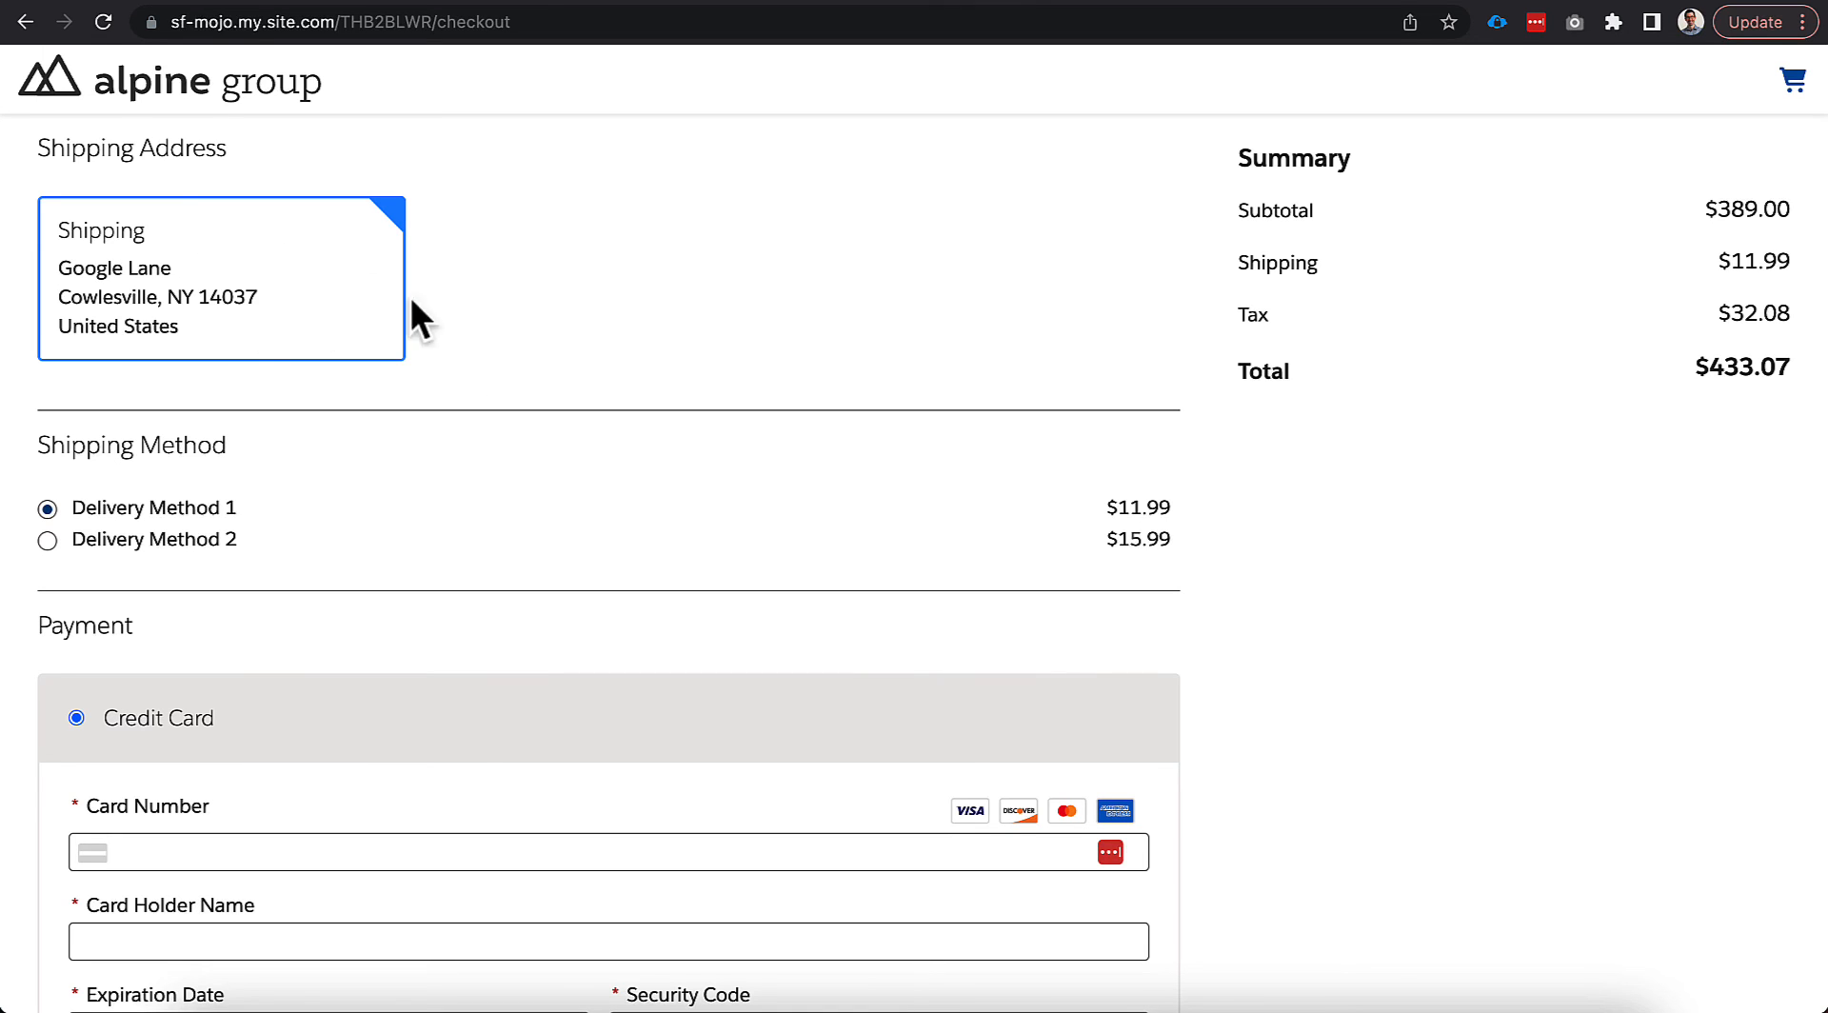
pyautogui.scroll(-2, 527, 354)
pyautogui.scroll(-1, 526, 355)
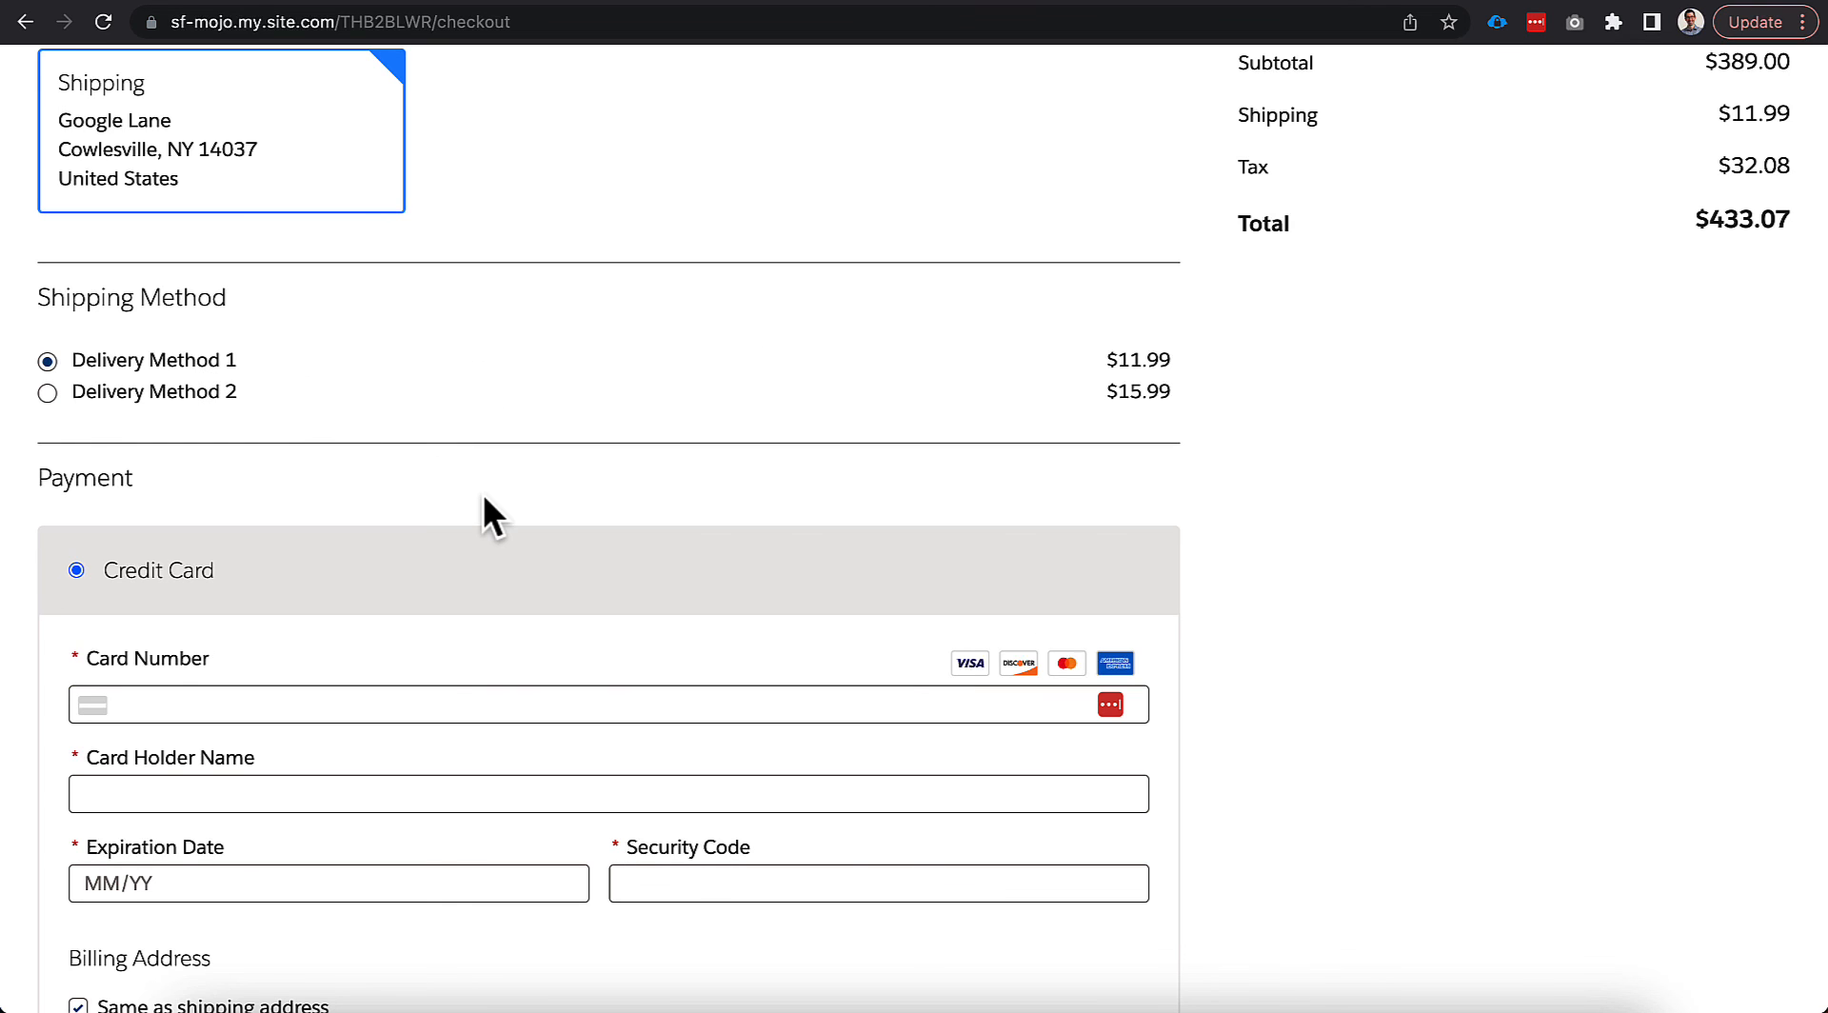
pyautogui.scroll(-6, 482, 397)
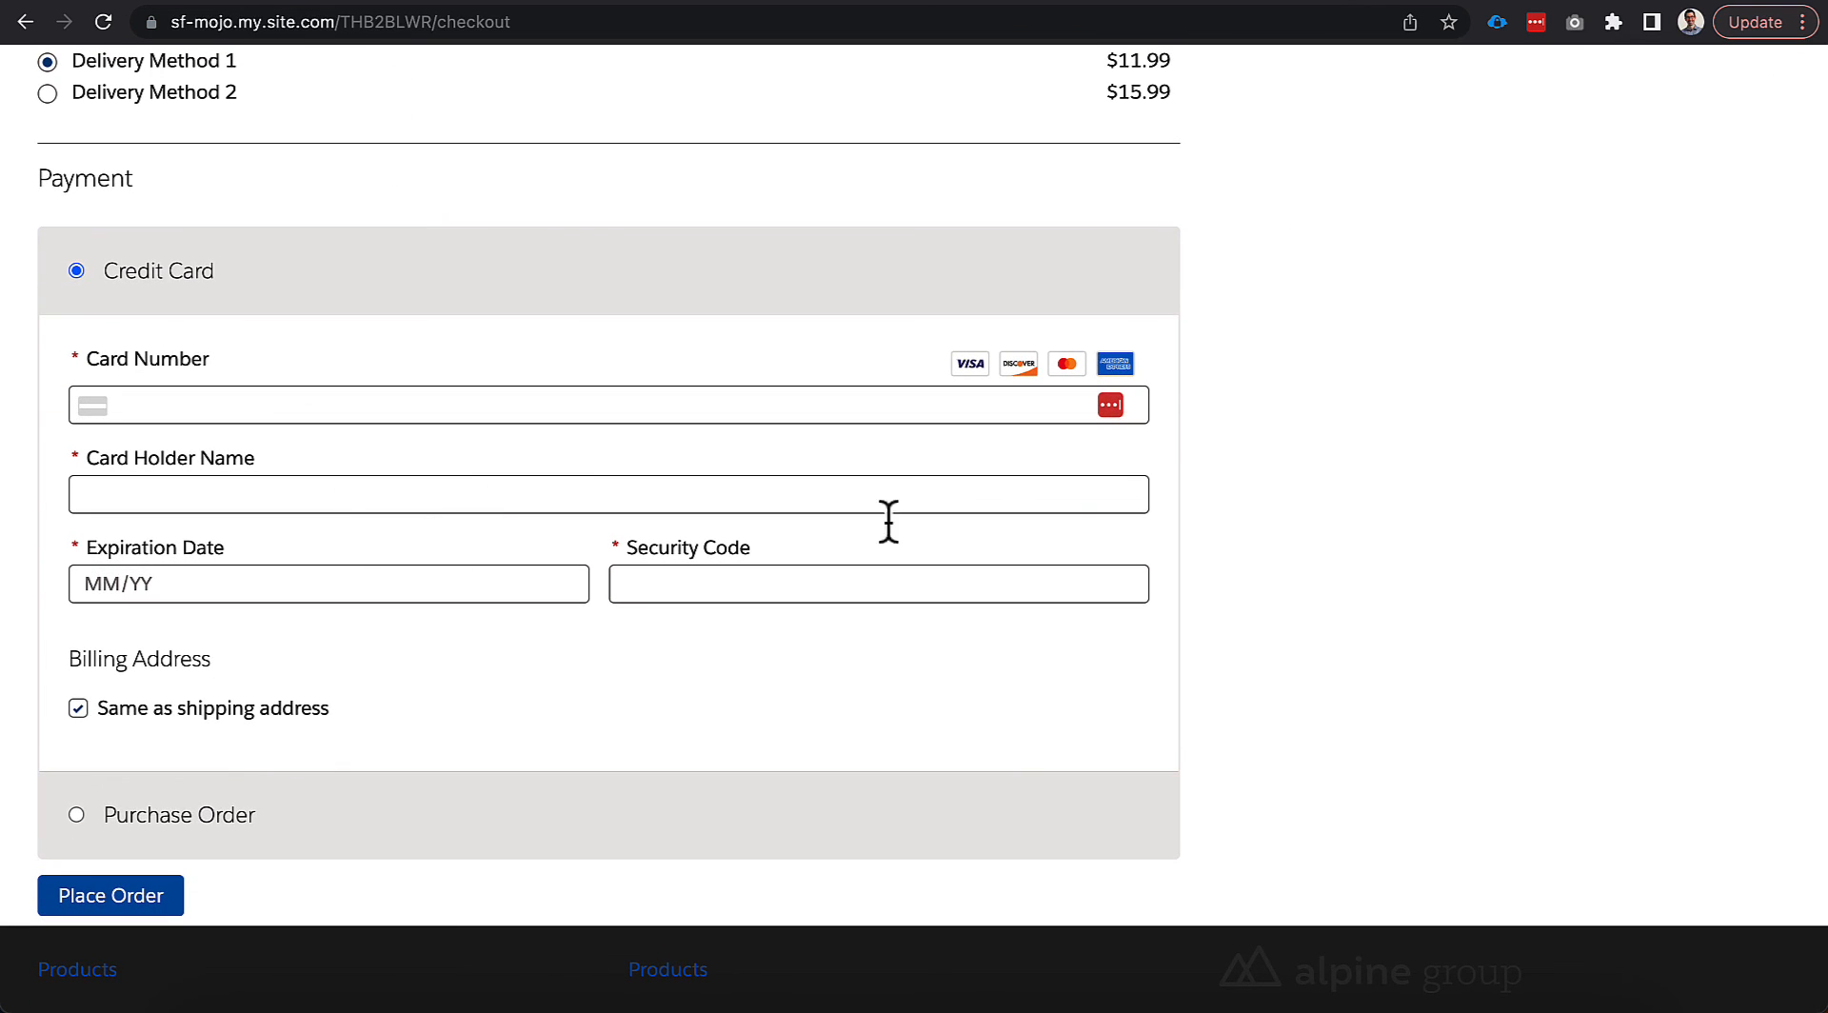
pyautogui.scroll(1, 1191, 466)
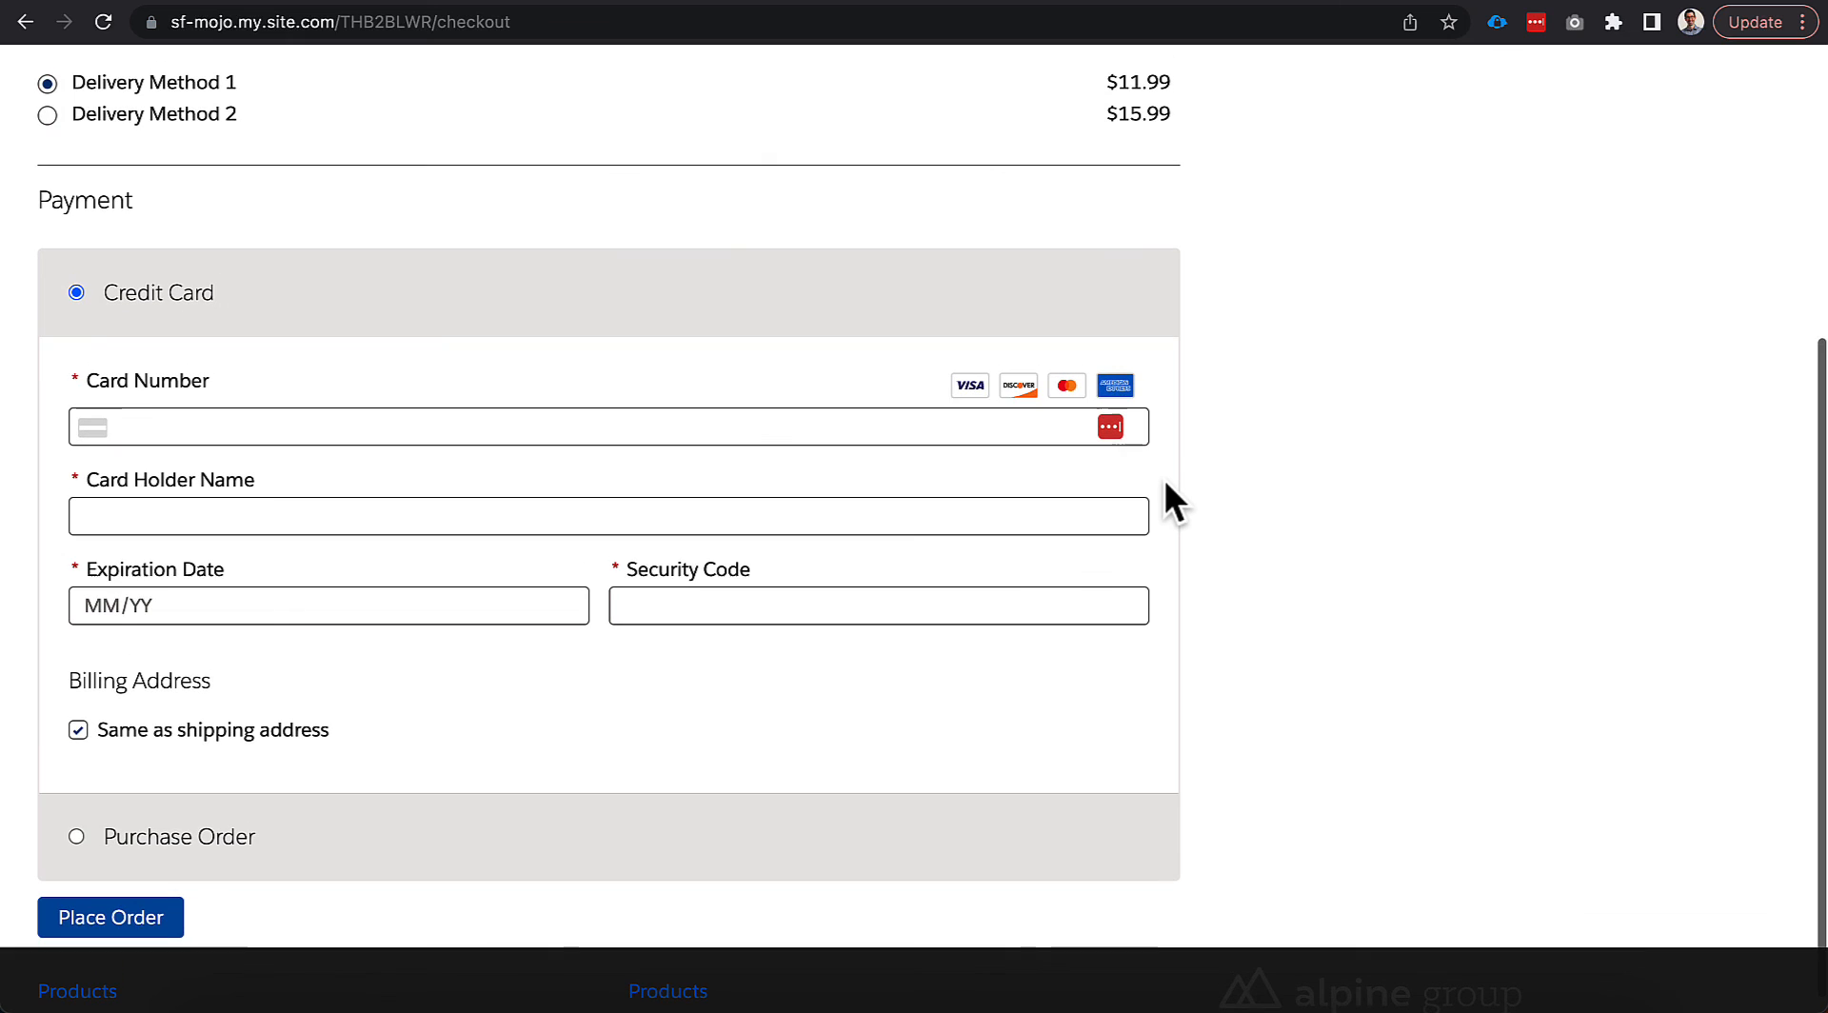
pyautogui.scroll(2, 1136, 479)
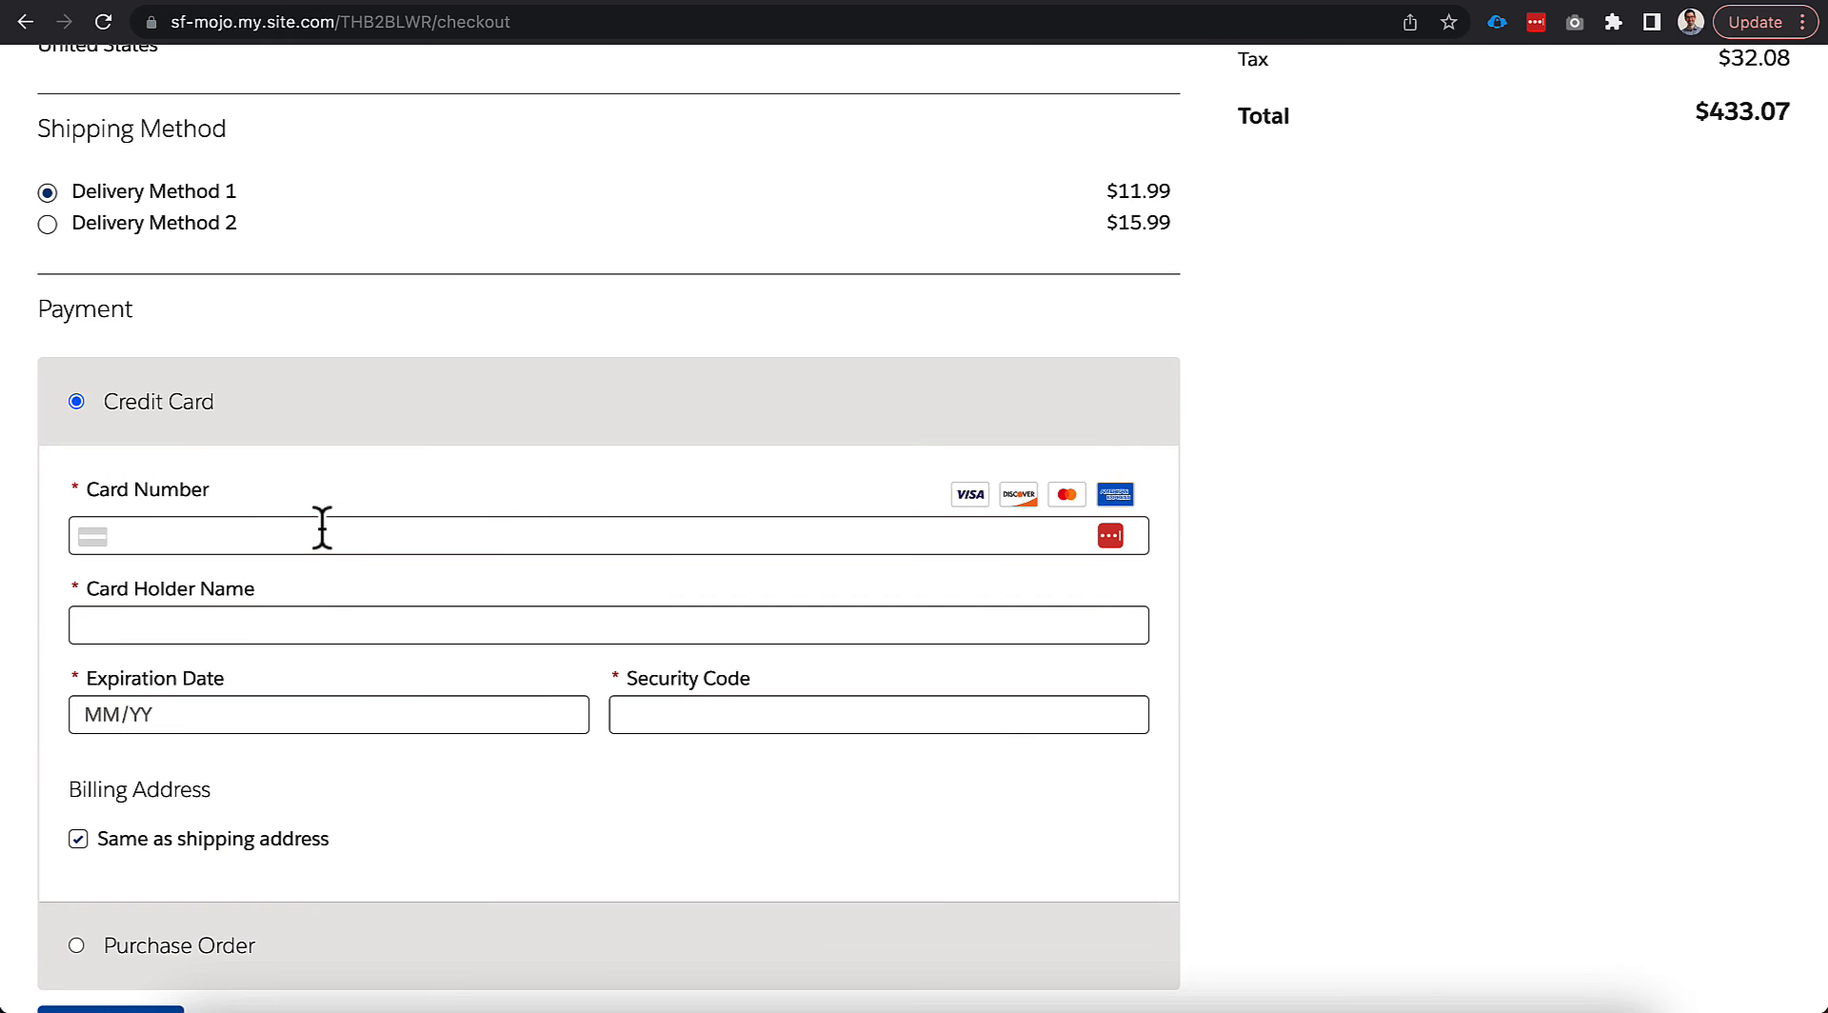
pyautogui.click(322, 529)
pyautogui.write('4111')
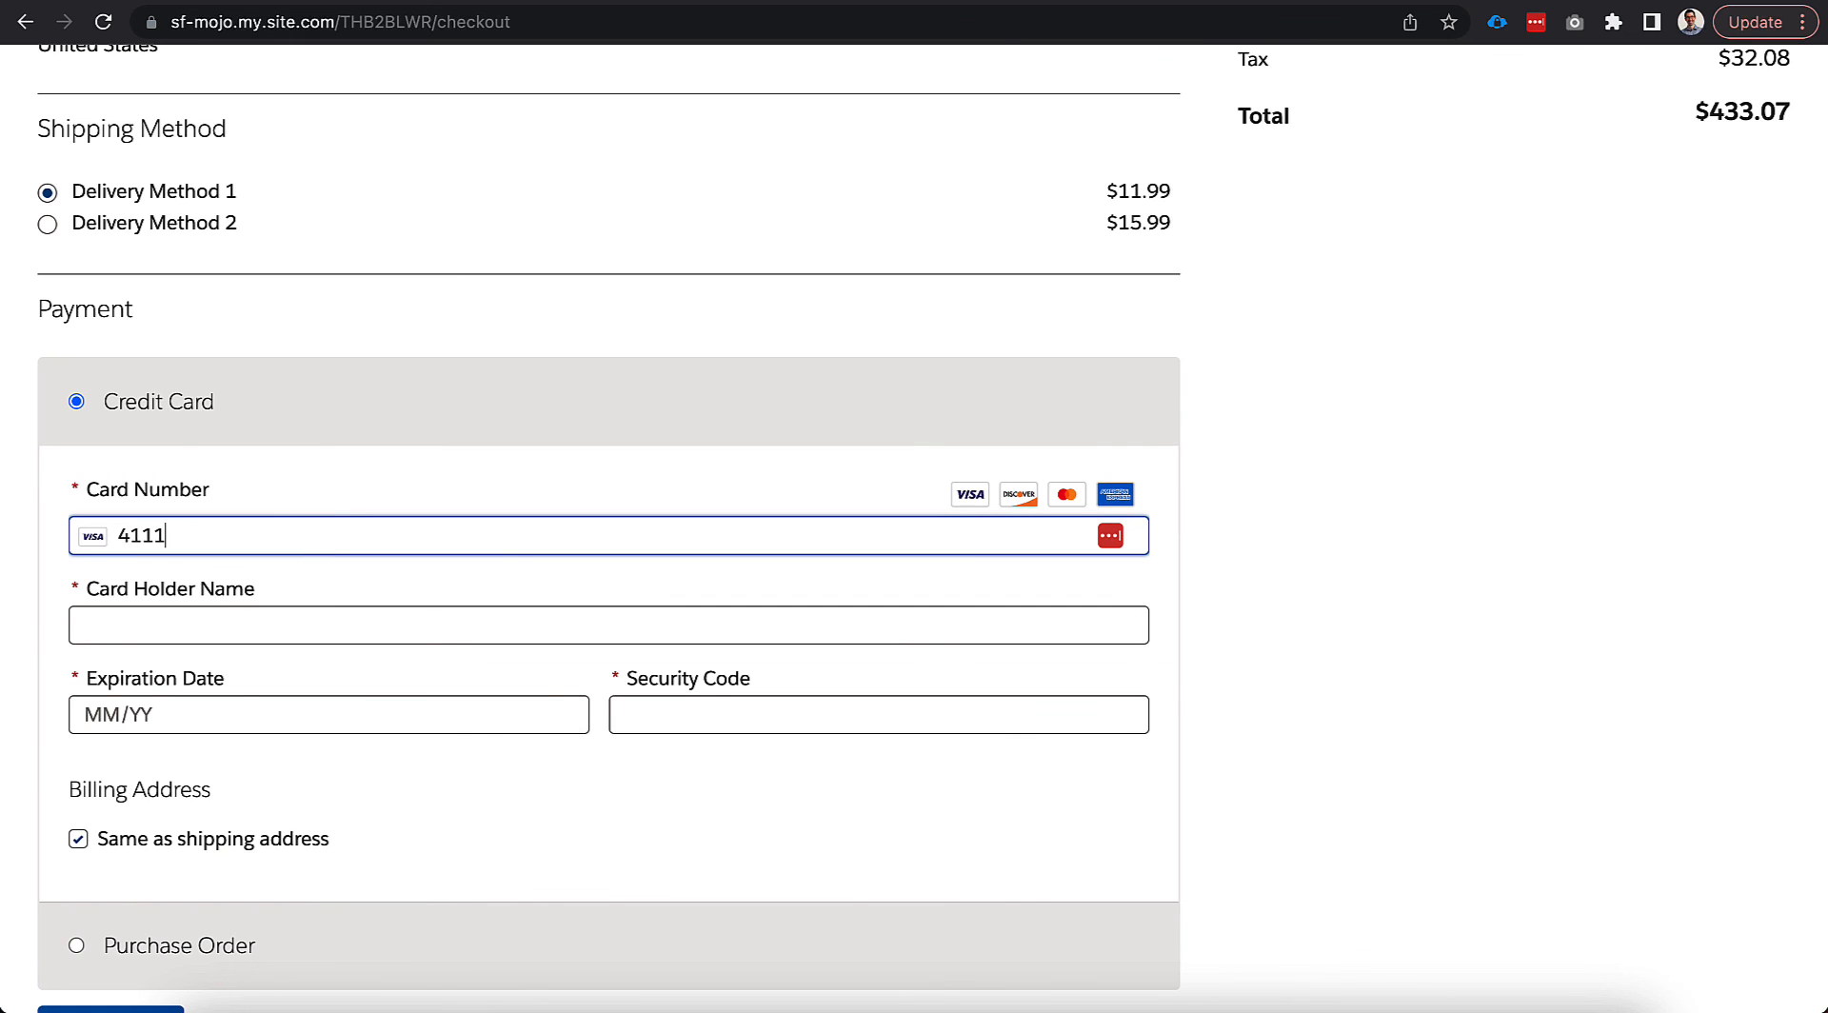
pyautogui.write(' 1111 1111 1111')
pyautogui.click(287, 617)
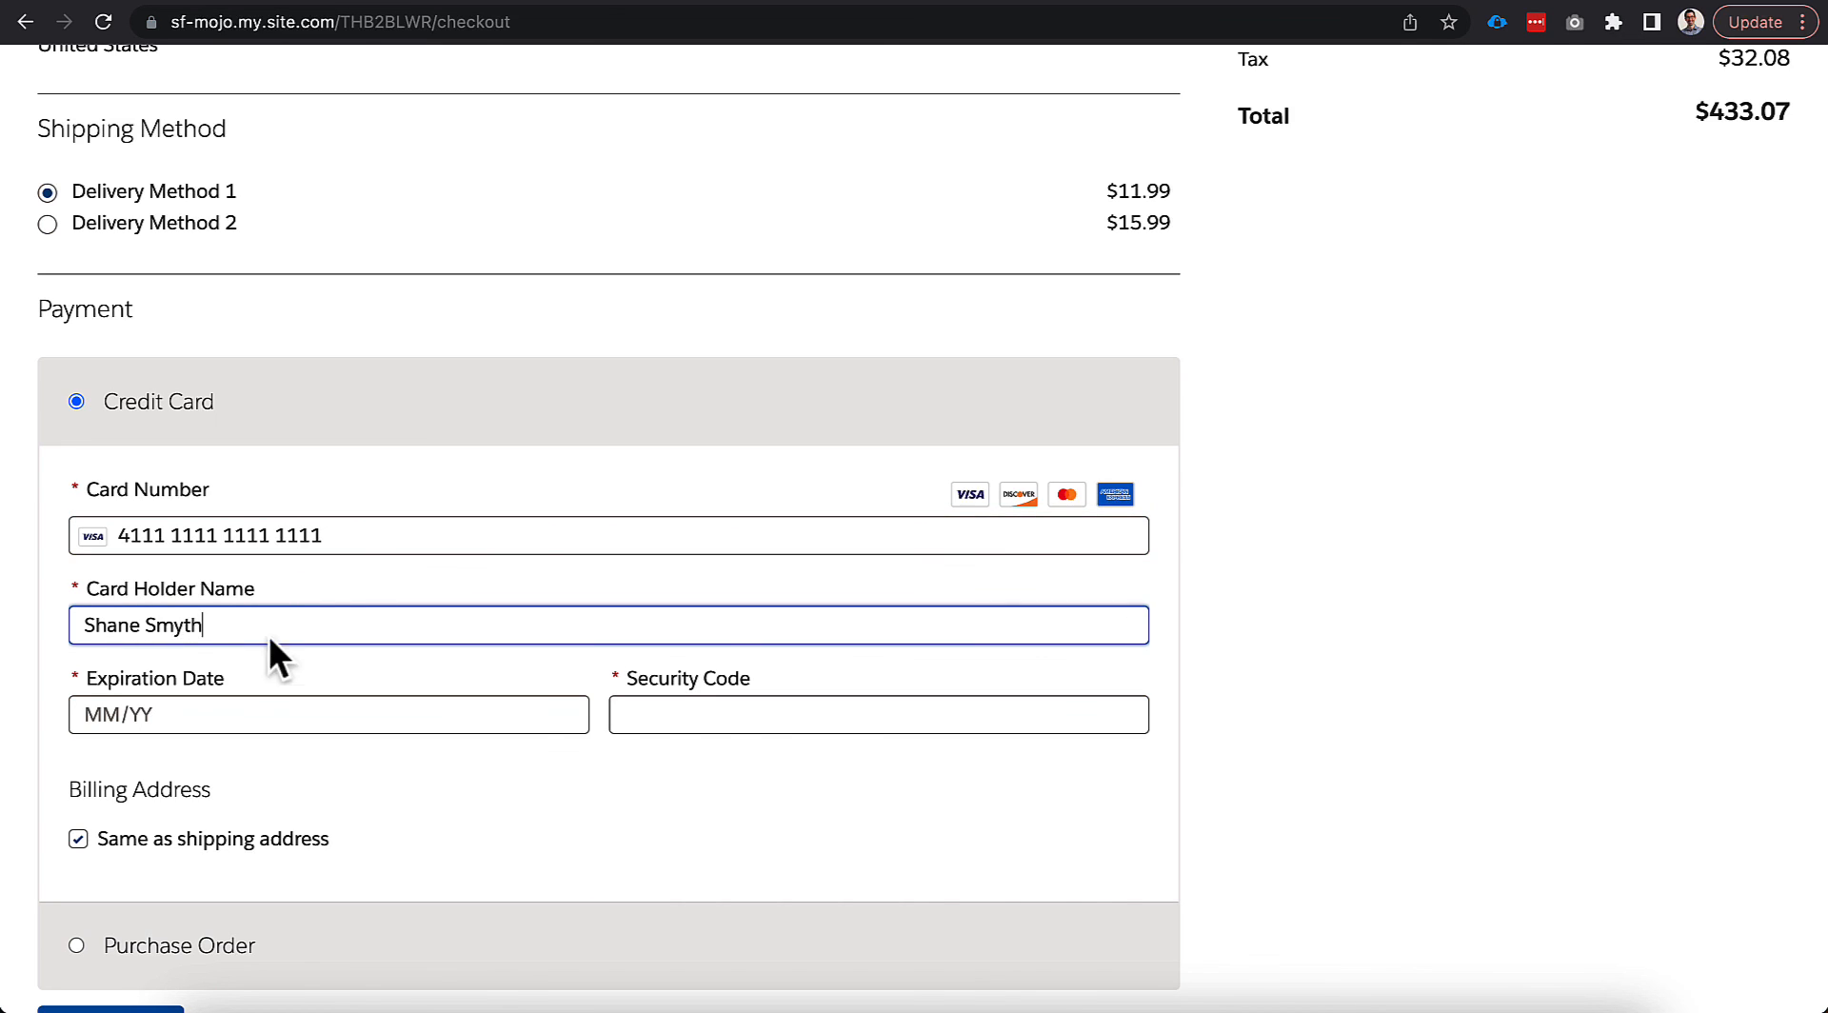
pyautogui.click(207, 716)
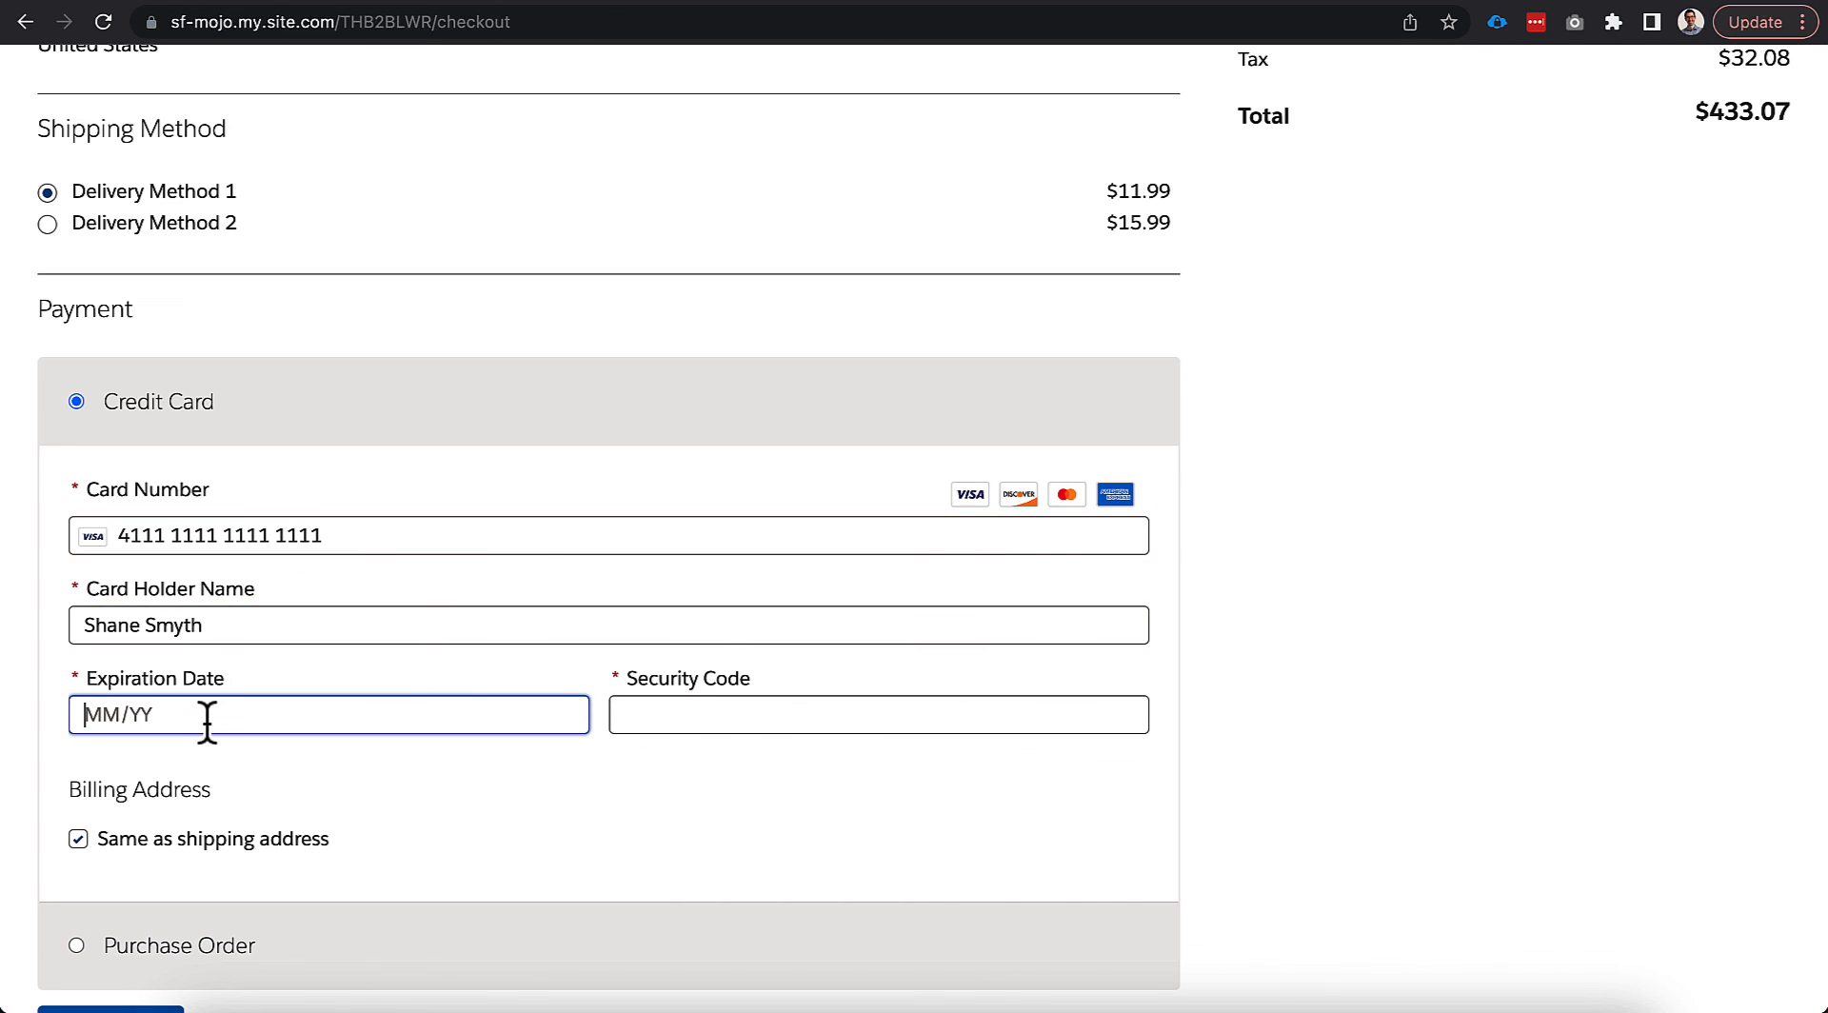
pyautogui.write('04/28')
pyautogui.click(661, 716)
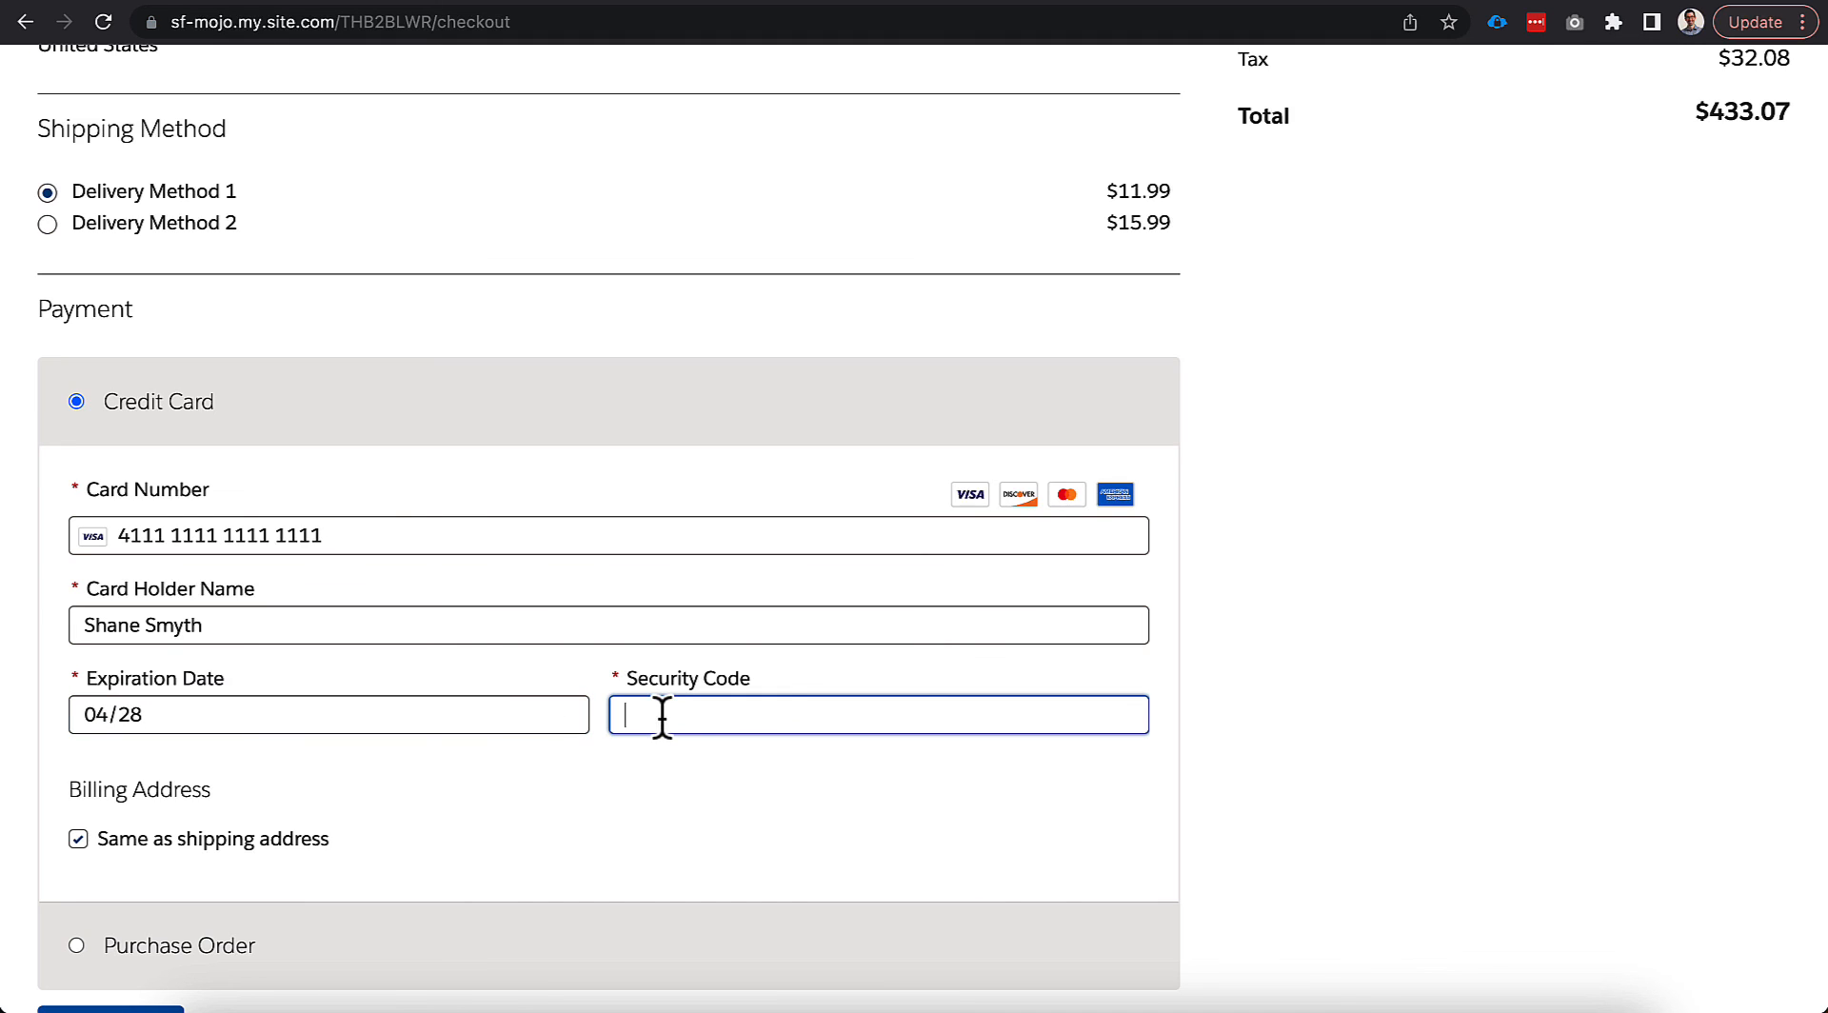
pyautogui.write('134')
# Place the credit card order and decline saving the card to Google Pay.
pyautogui.scroll(-1, 600, 758)
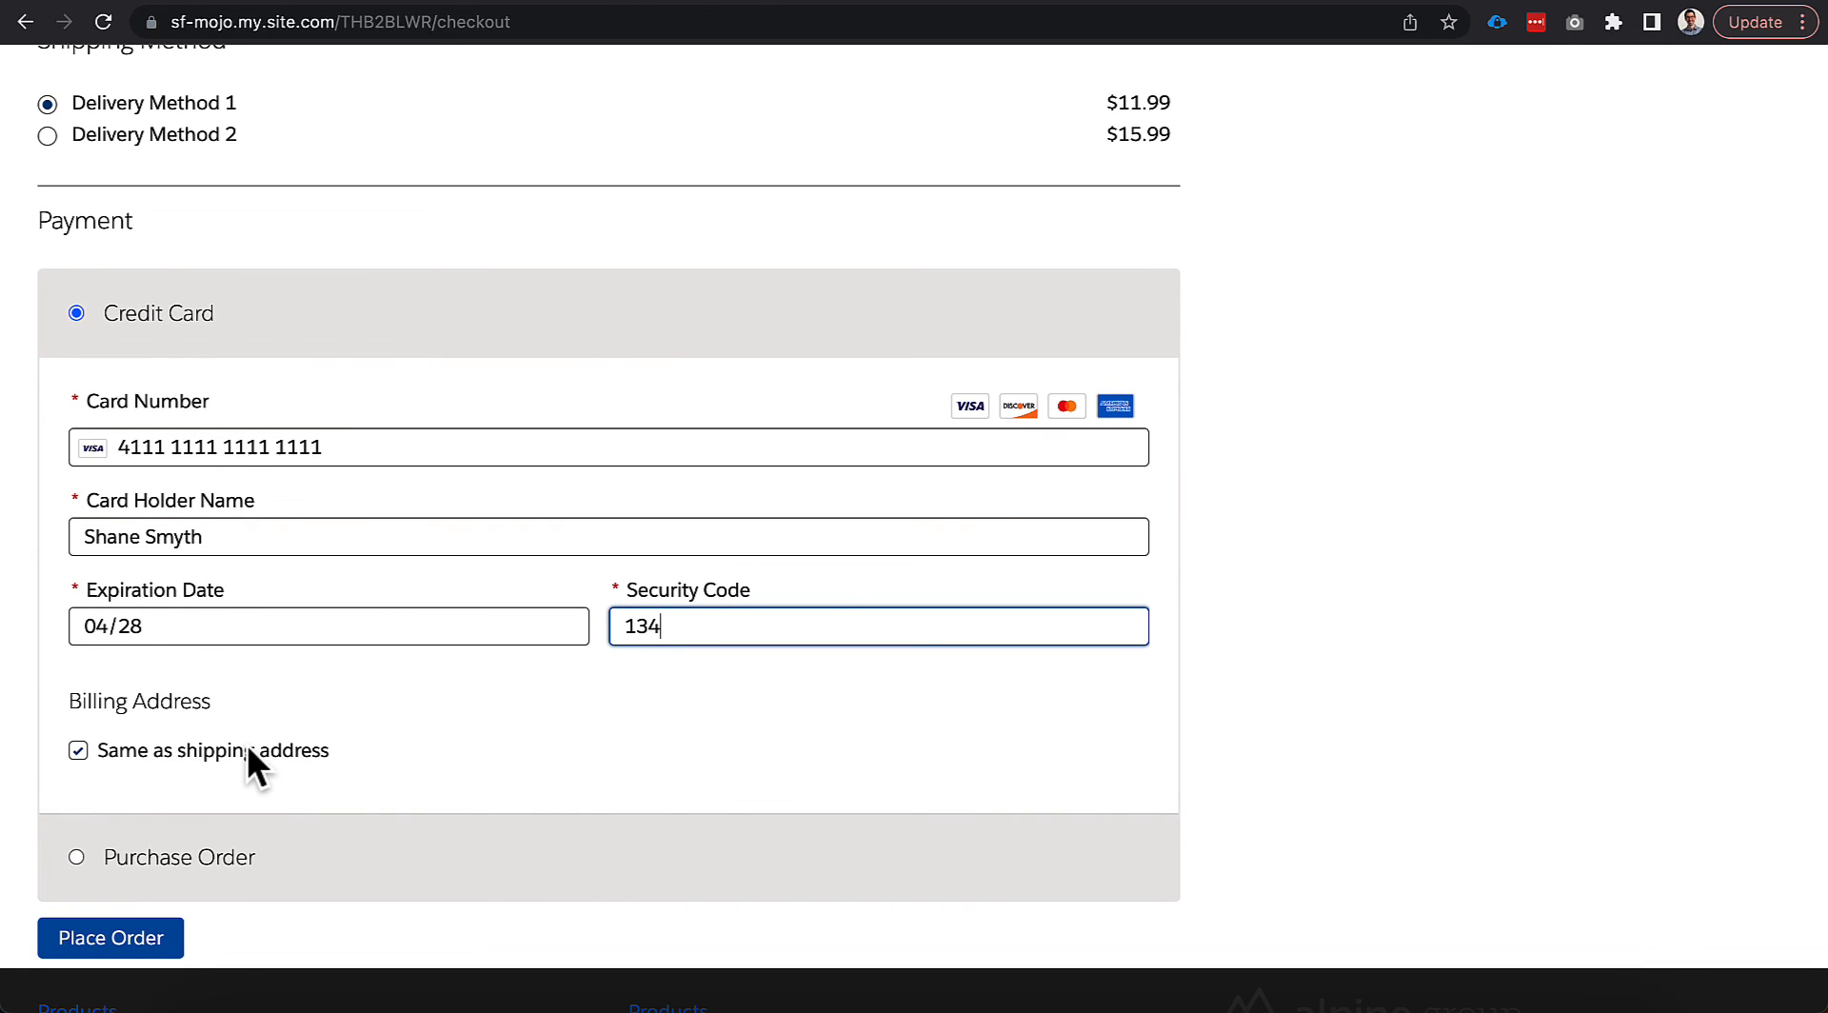
pyautogui.scroll(-1, 247, 745)
pyautogui.click(175, 887)
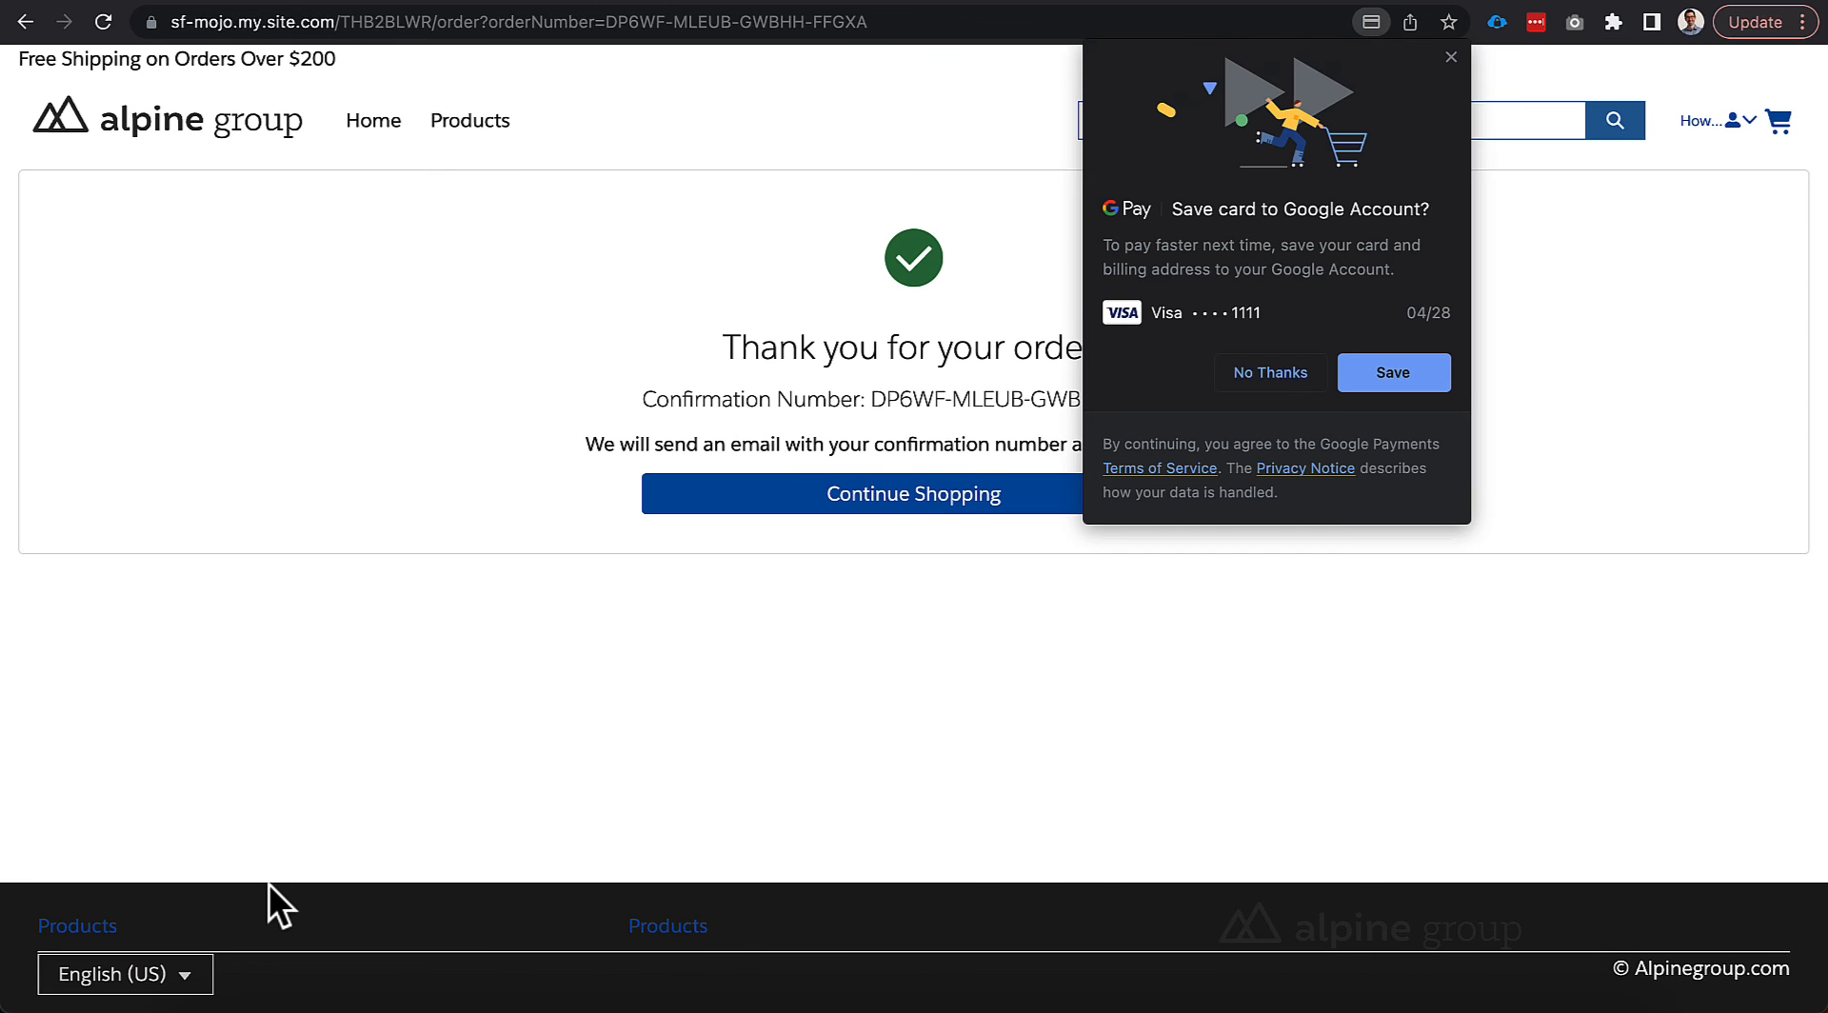
pyautogui.click(1270, 372)
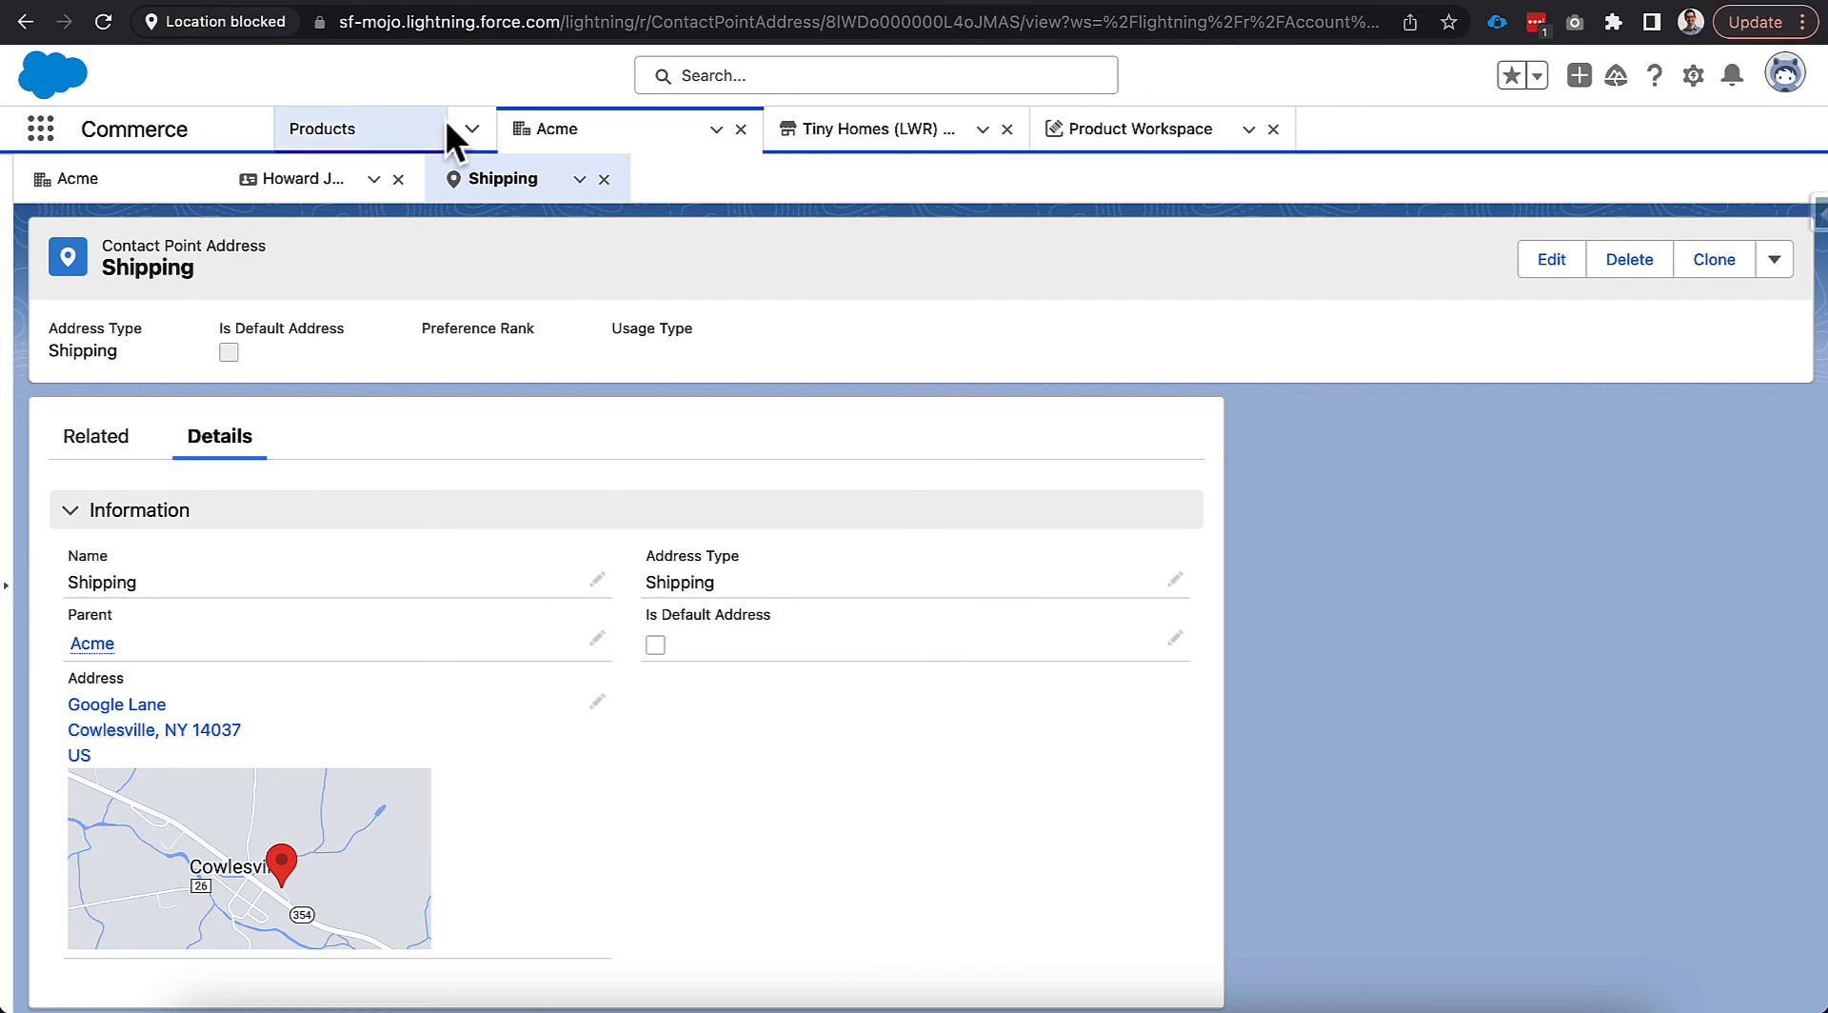
# Open the newest Acme order summary and check its $433.07 Visa authorization.
pyautogui.click(468, 134)
pyautogui.click(367, 422)
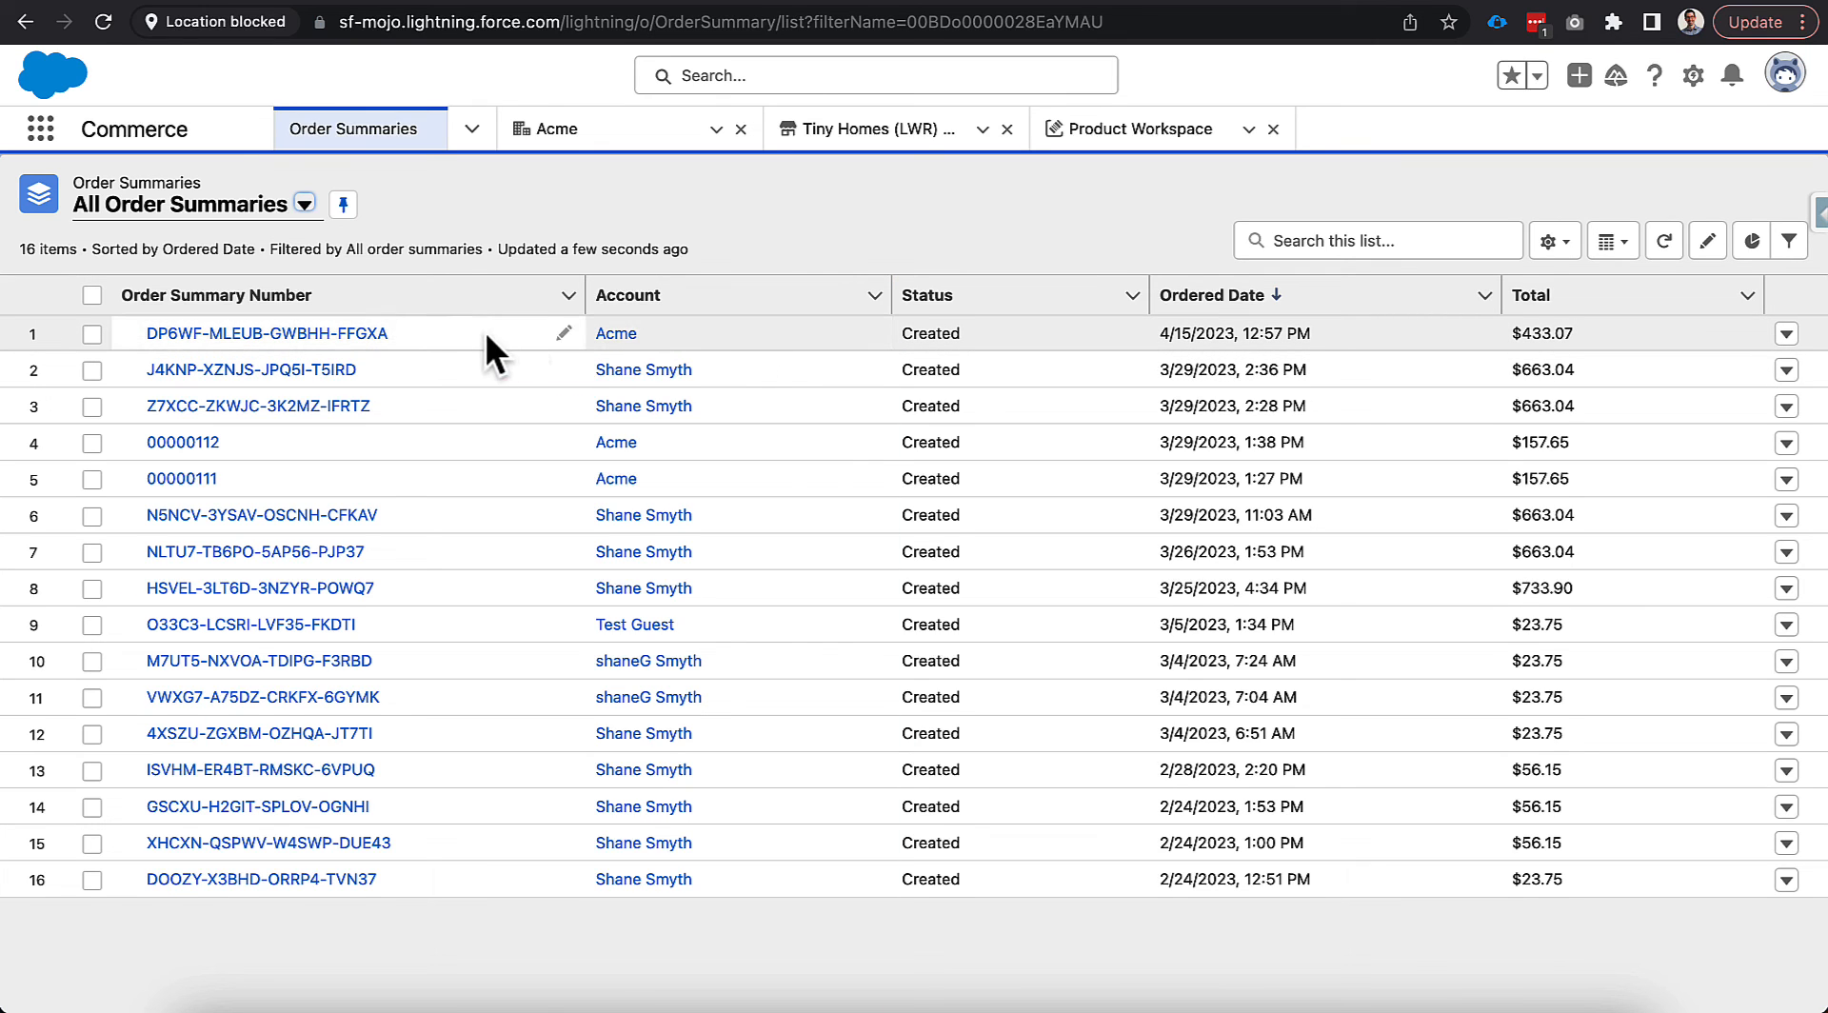
pyautogui.click(363, 345)
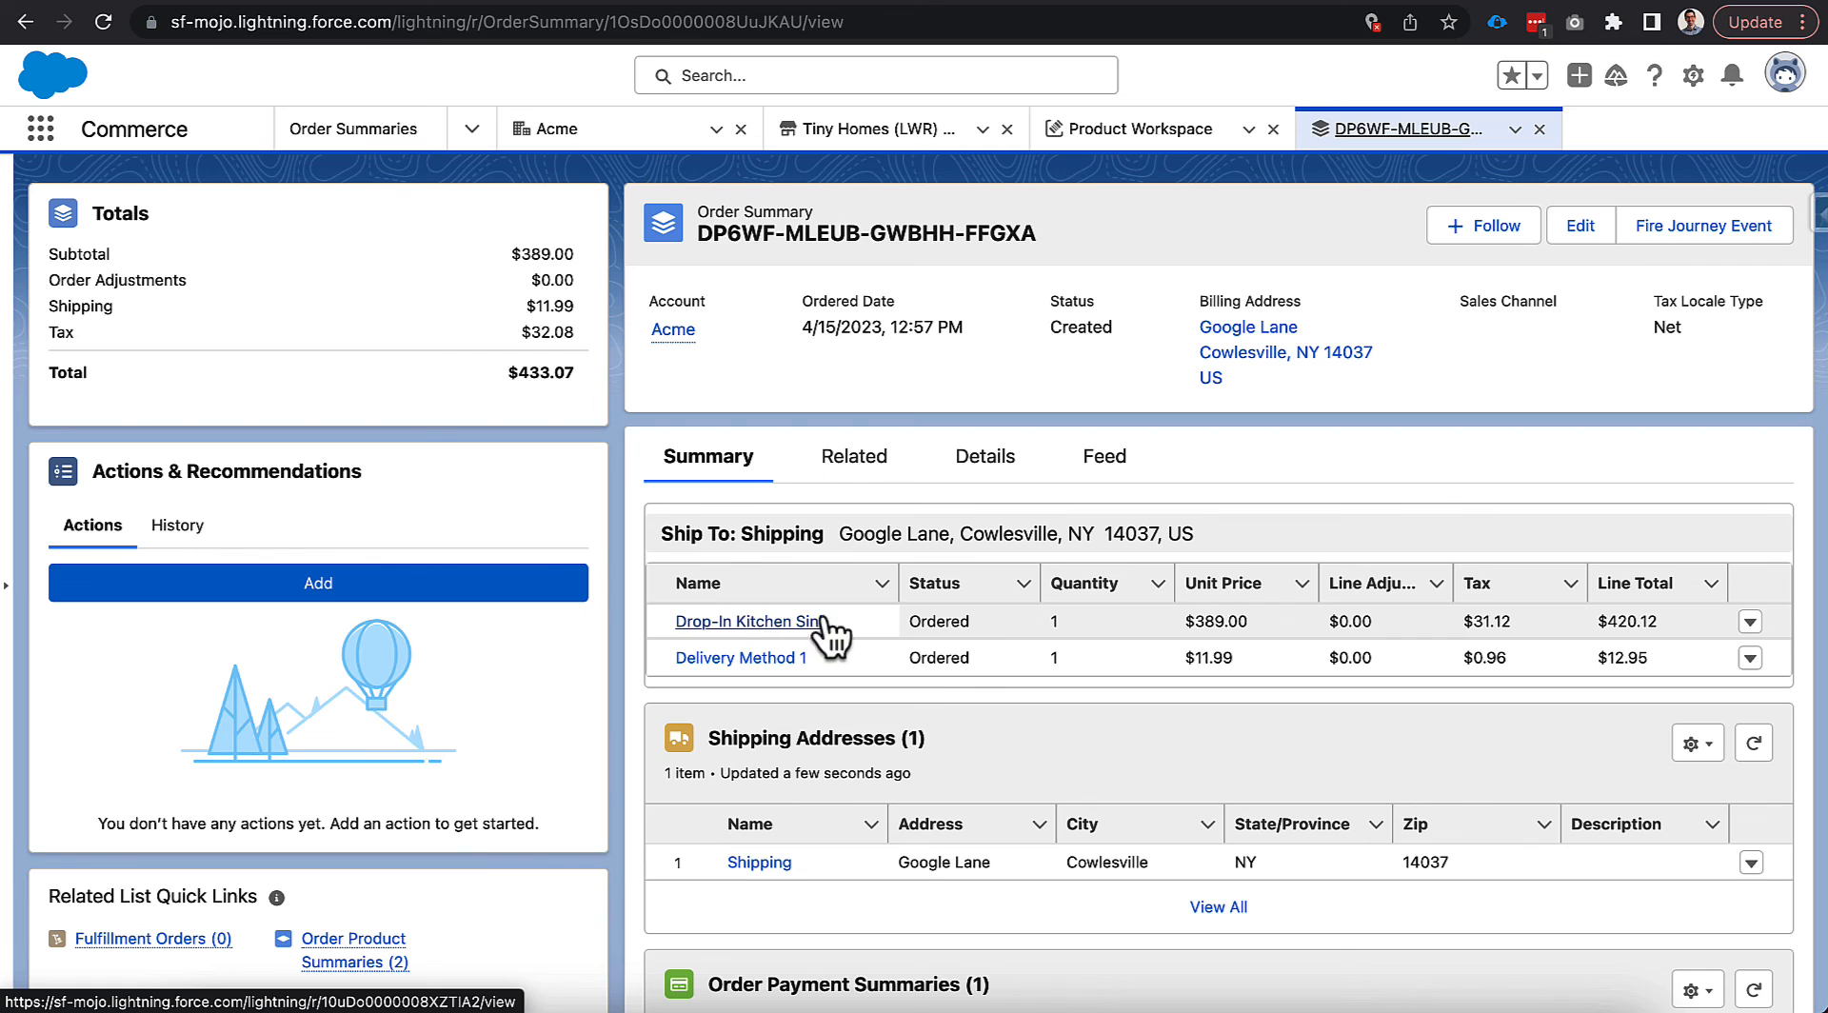
pyautogui.scroll(-3, 641, 624)
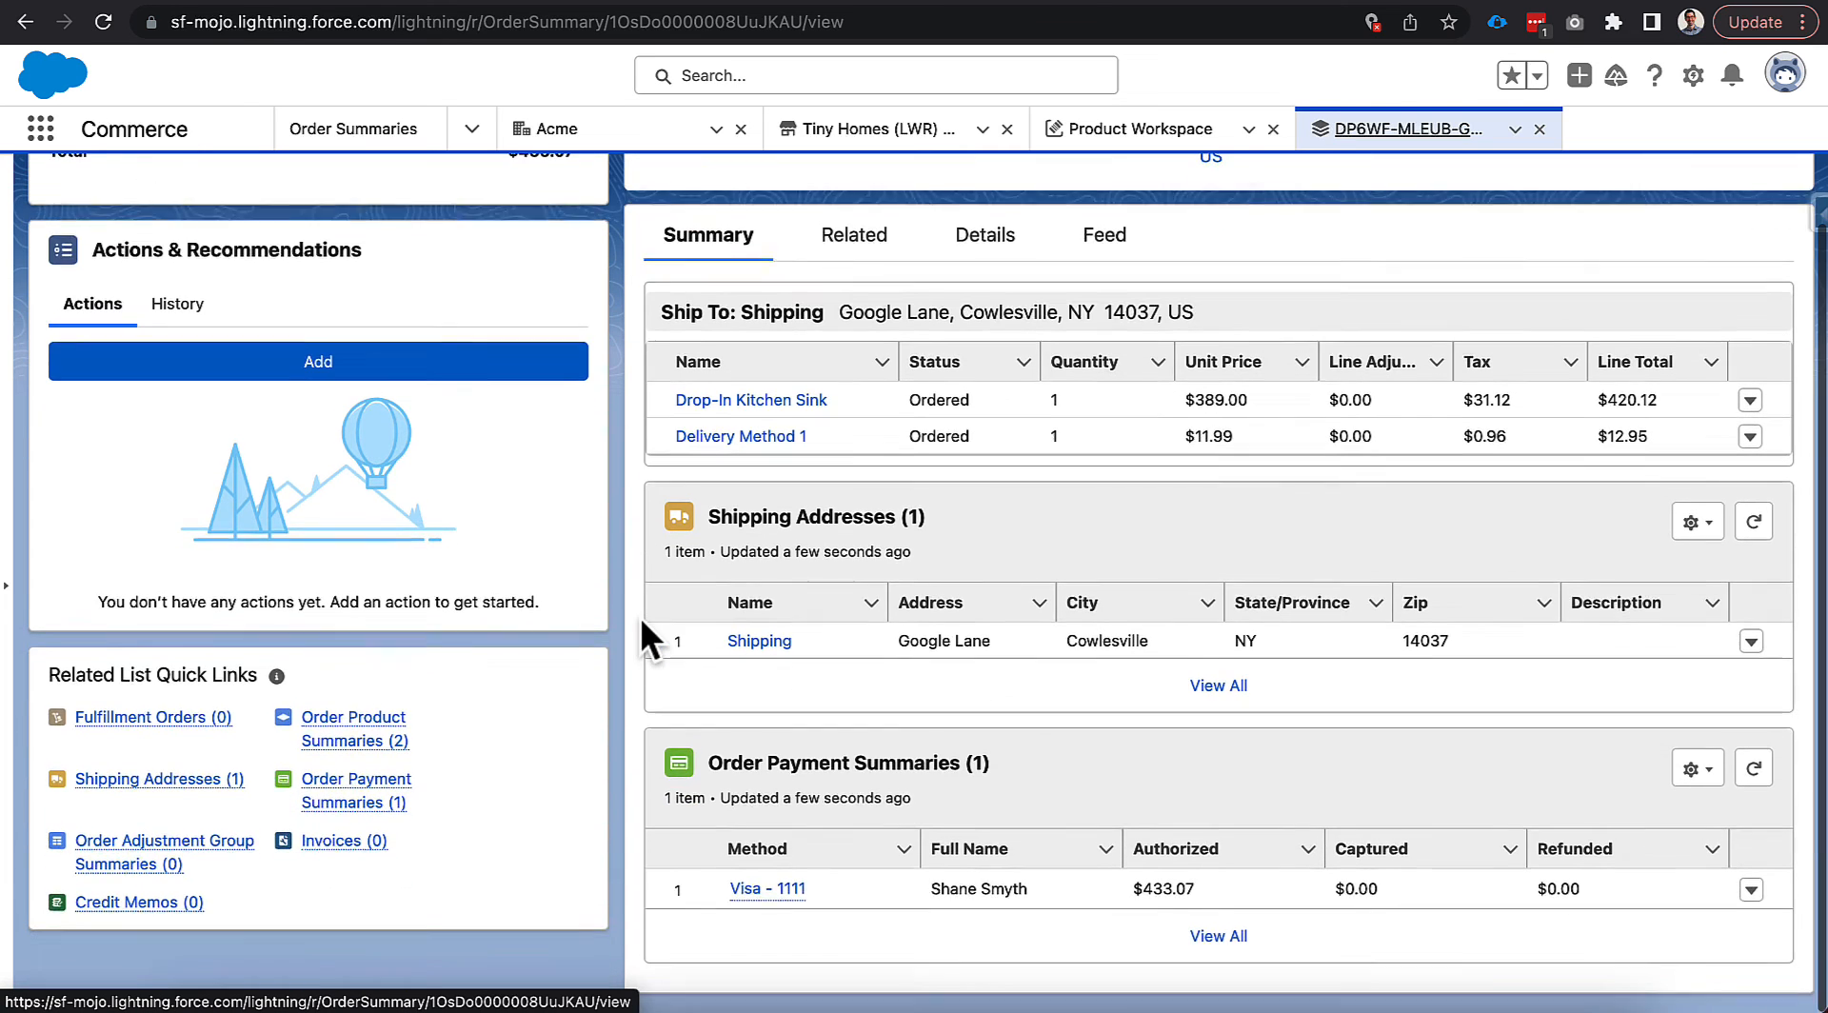
pyautogui.scroll(1, 640, 634)
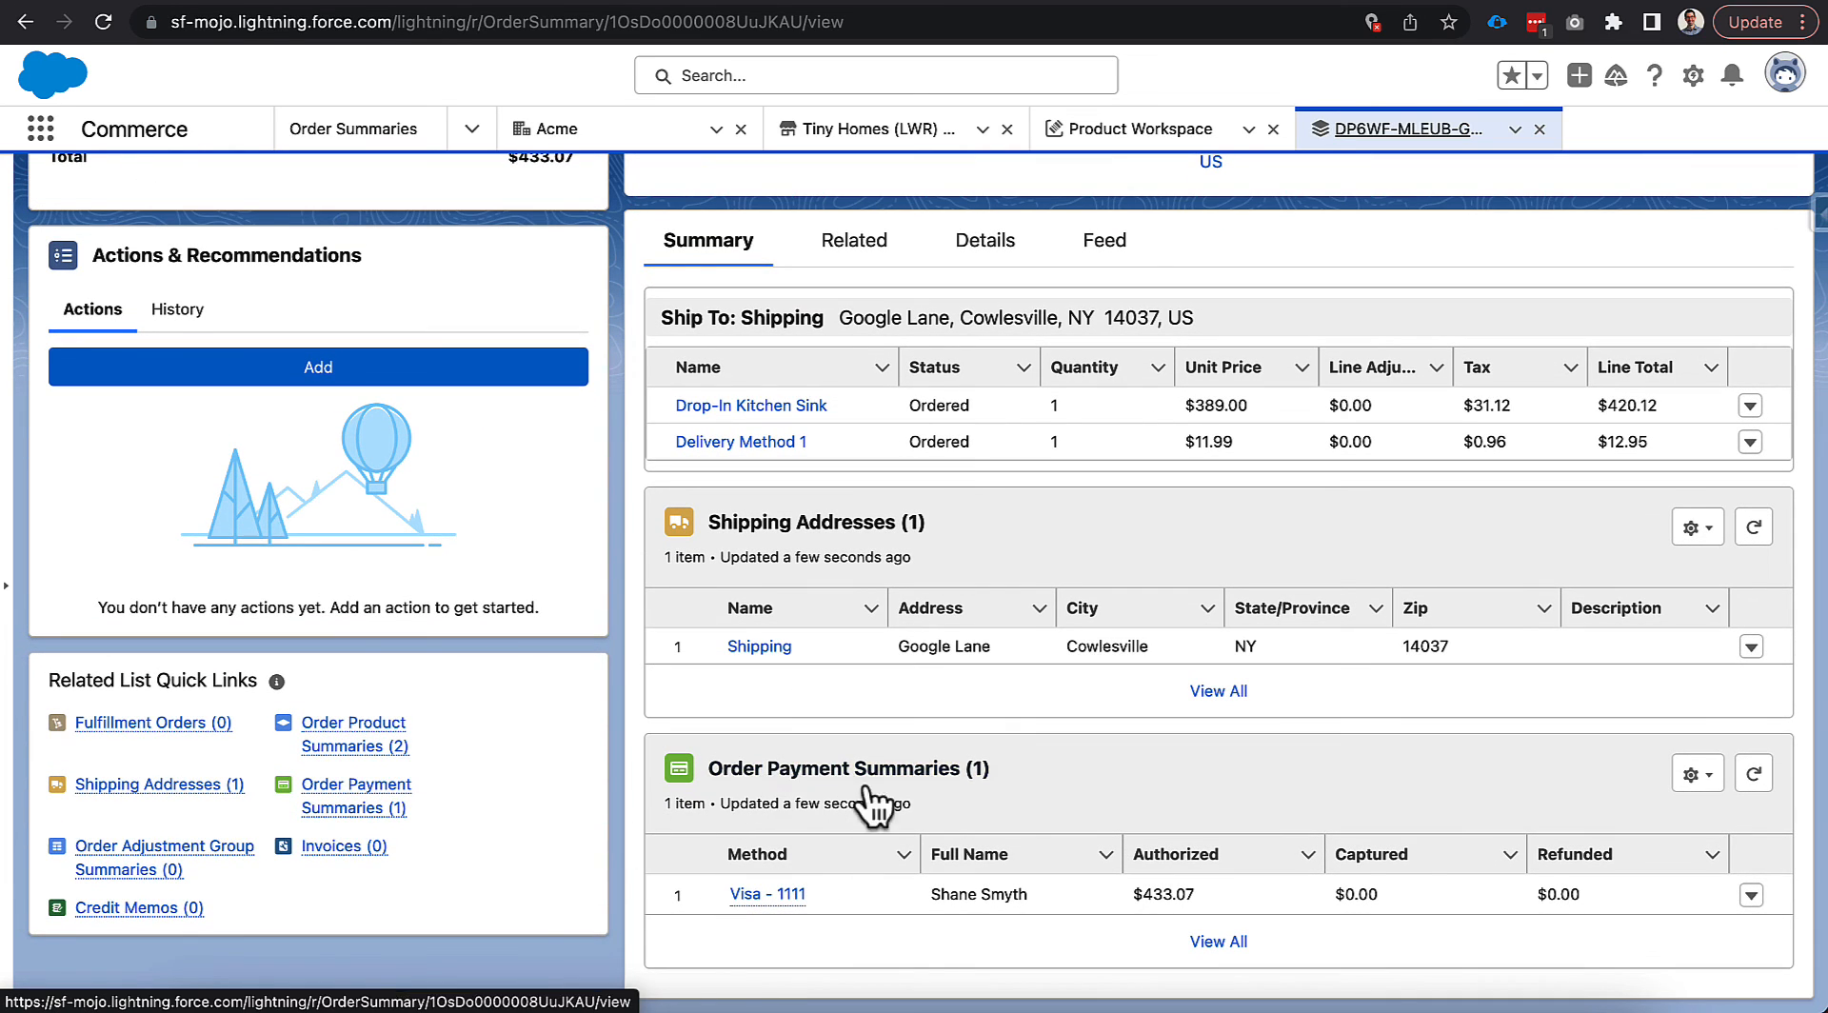
# Review the Visa - 1111 payment summary and its authorizations and related lists.
pyautogui.click(770, 895)
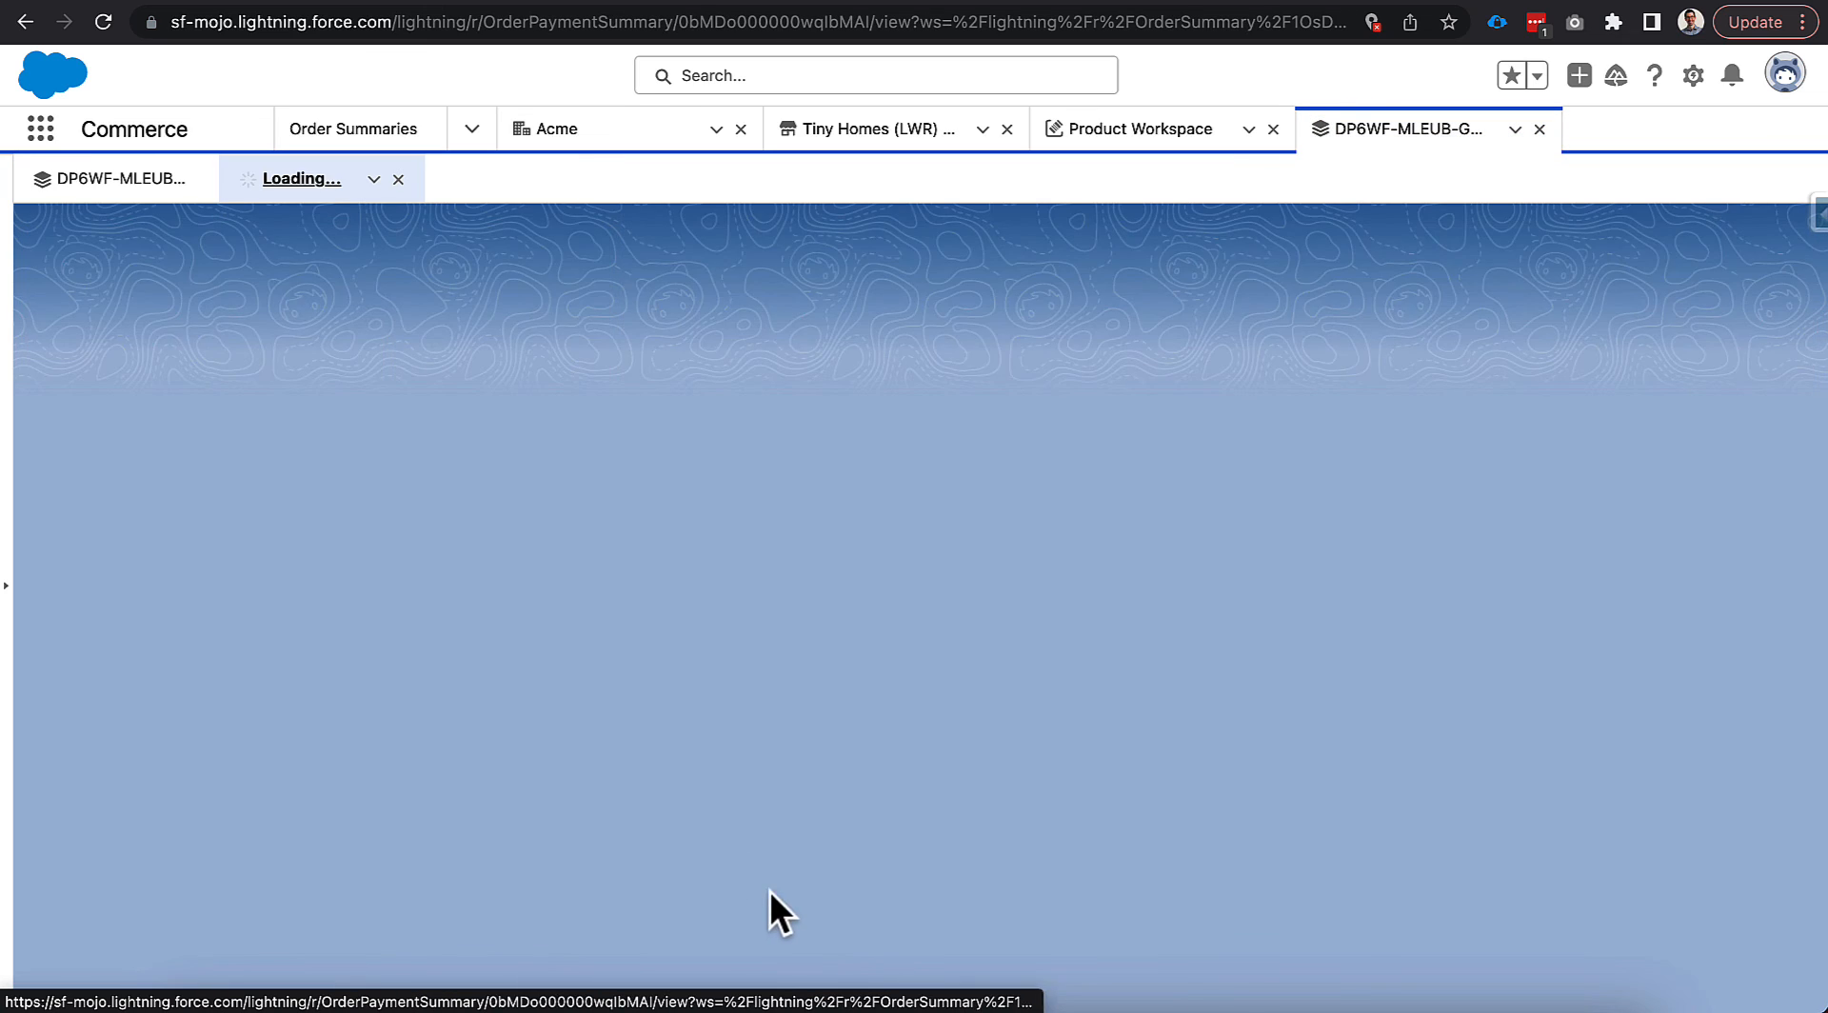
pyautogui.scroll(-3, 499, 609)
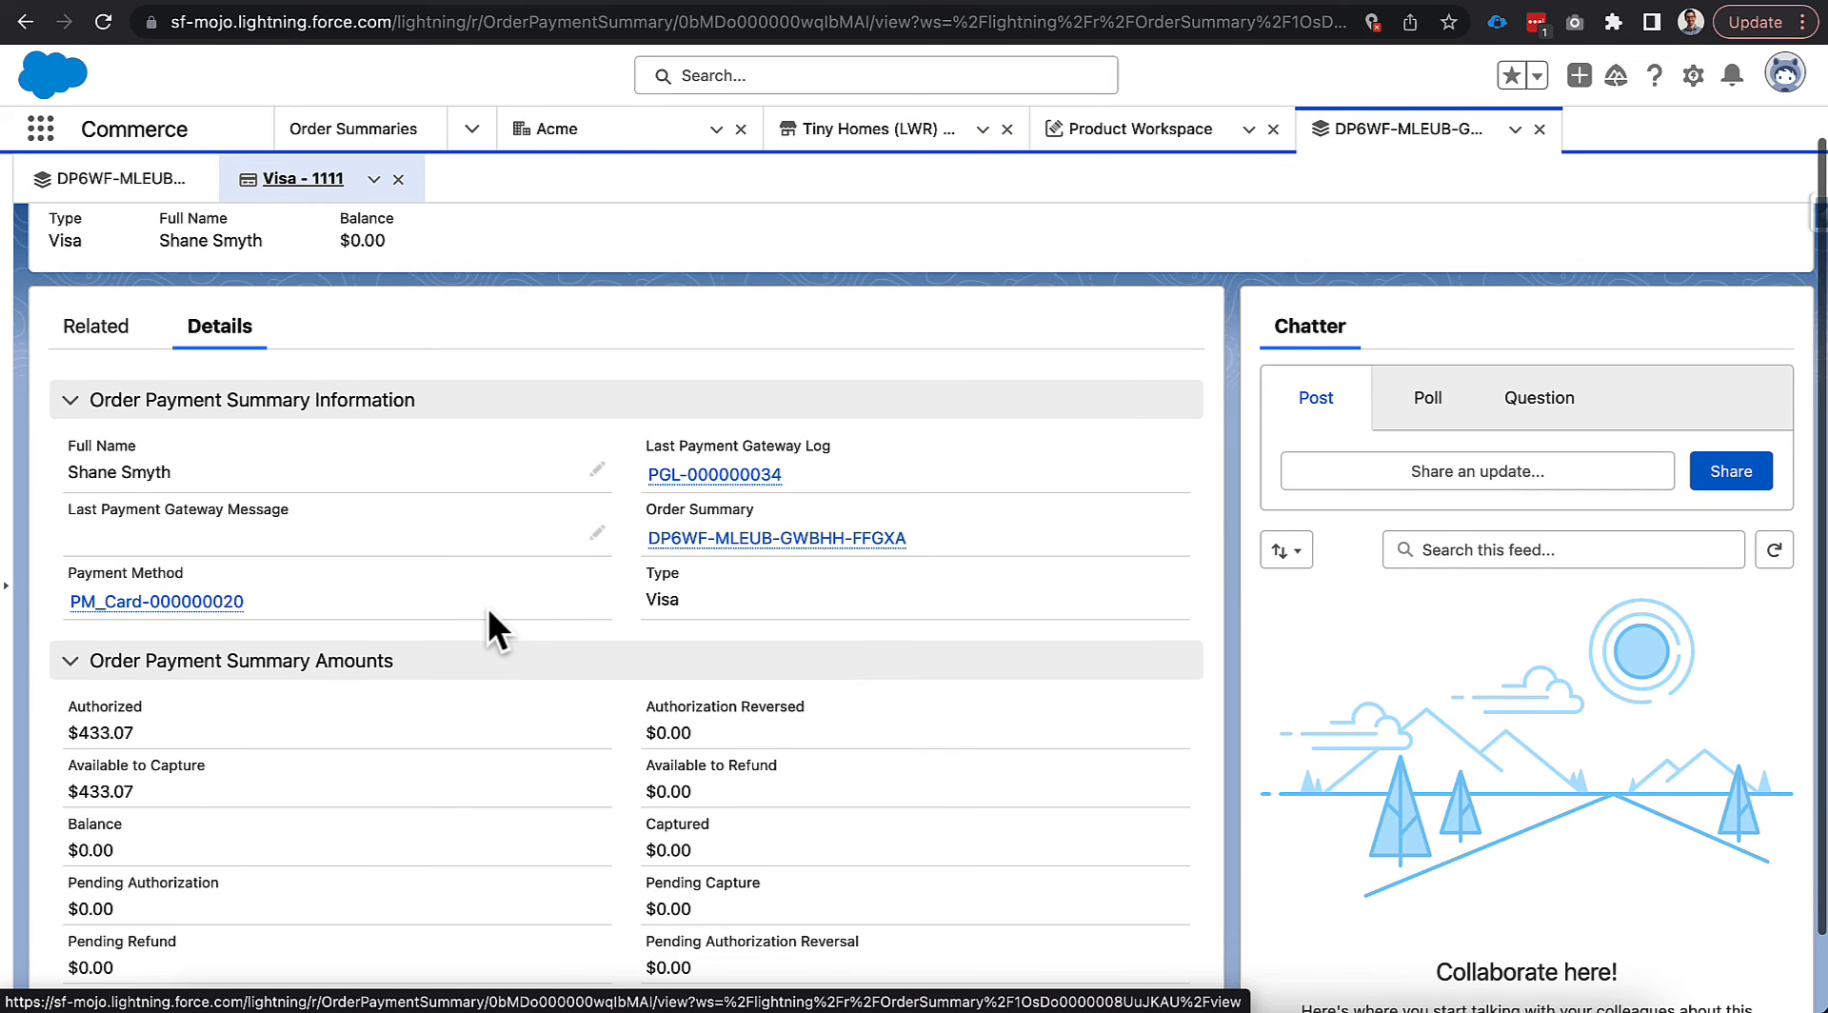
pyautogui.scroll(1, 488, 610)
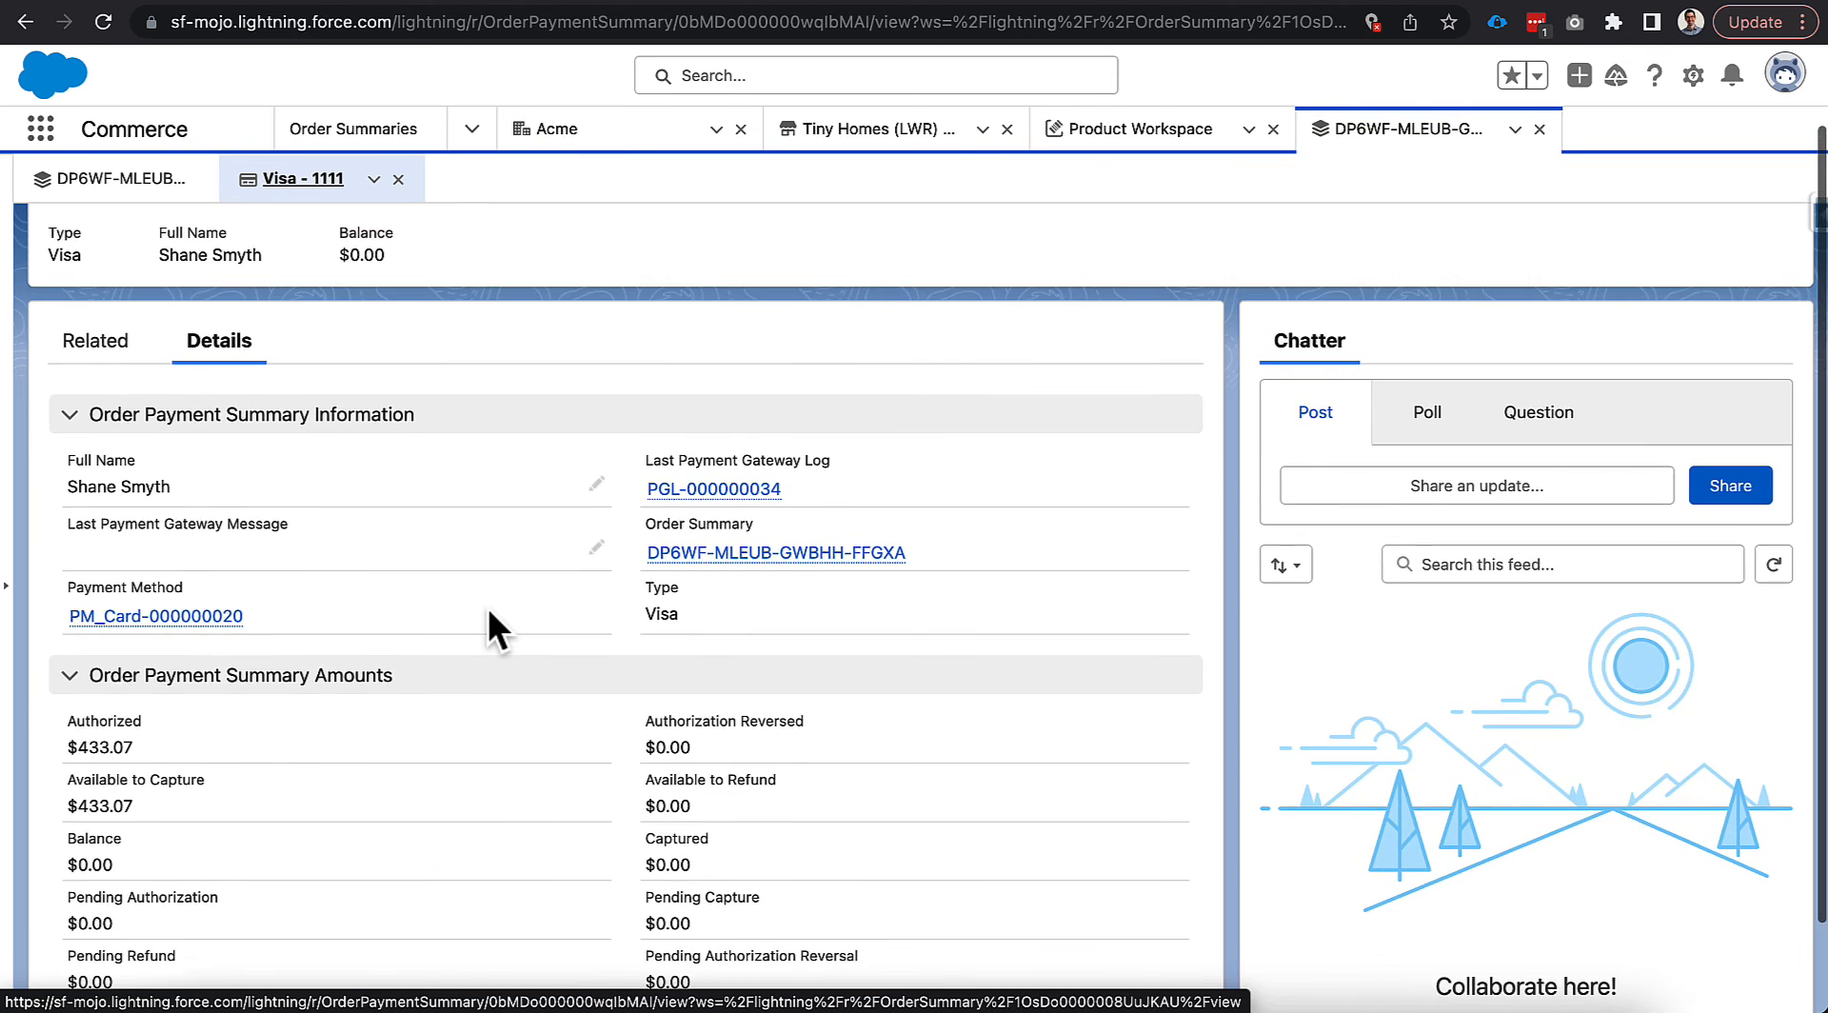
pyautogui.scroll(-1, 488, 610)
pyautogui.scroll(3, 492, 628)
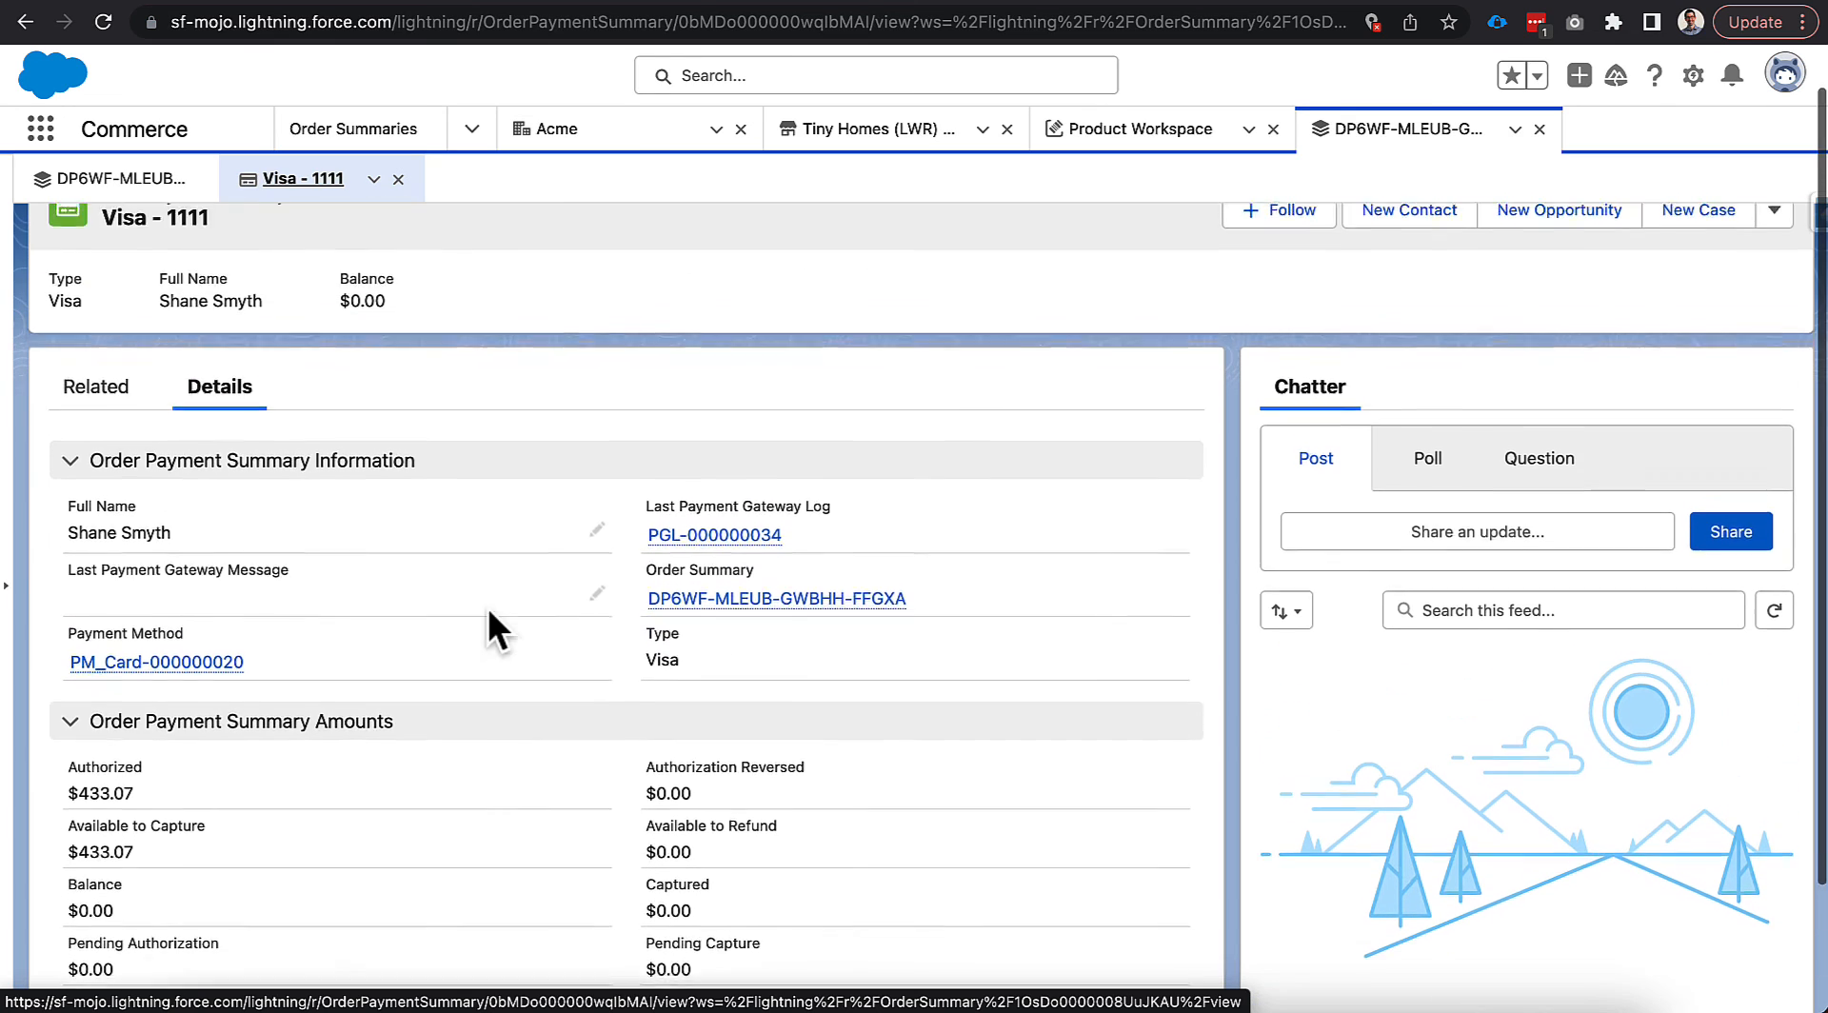
pyautogui.click(125, 443)
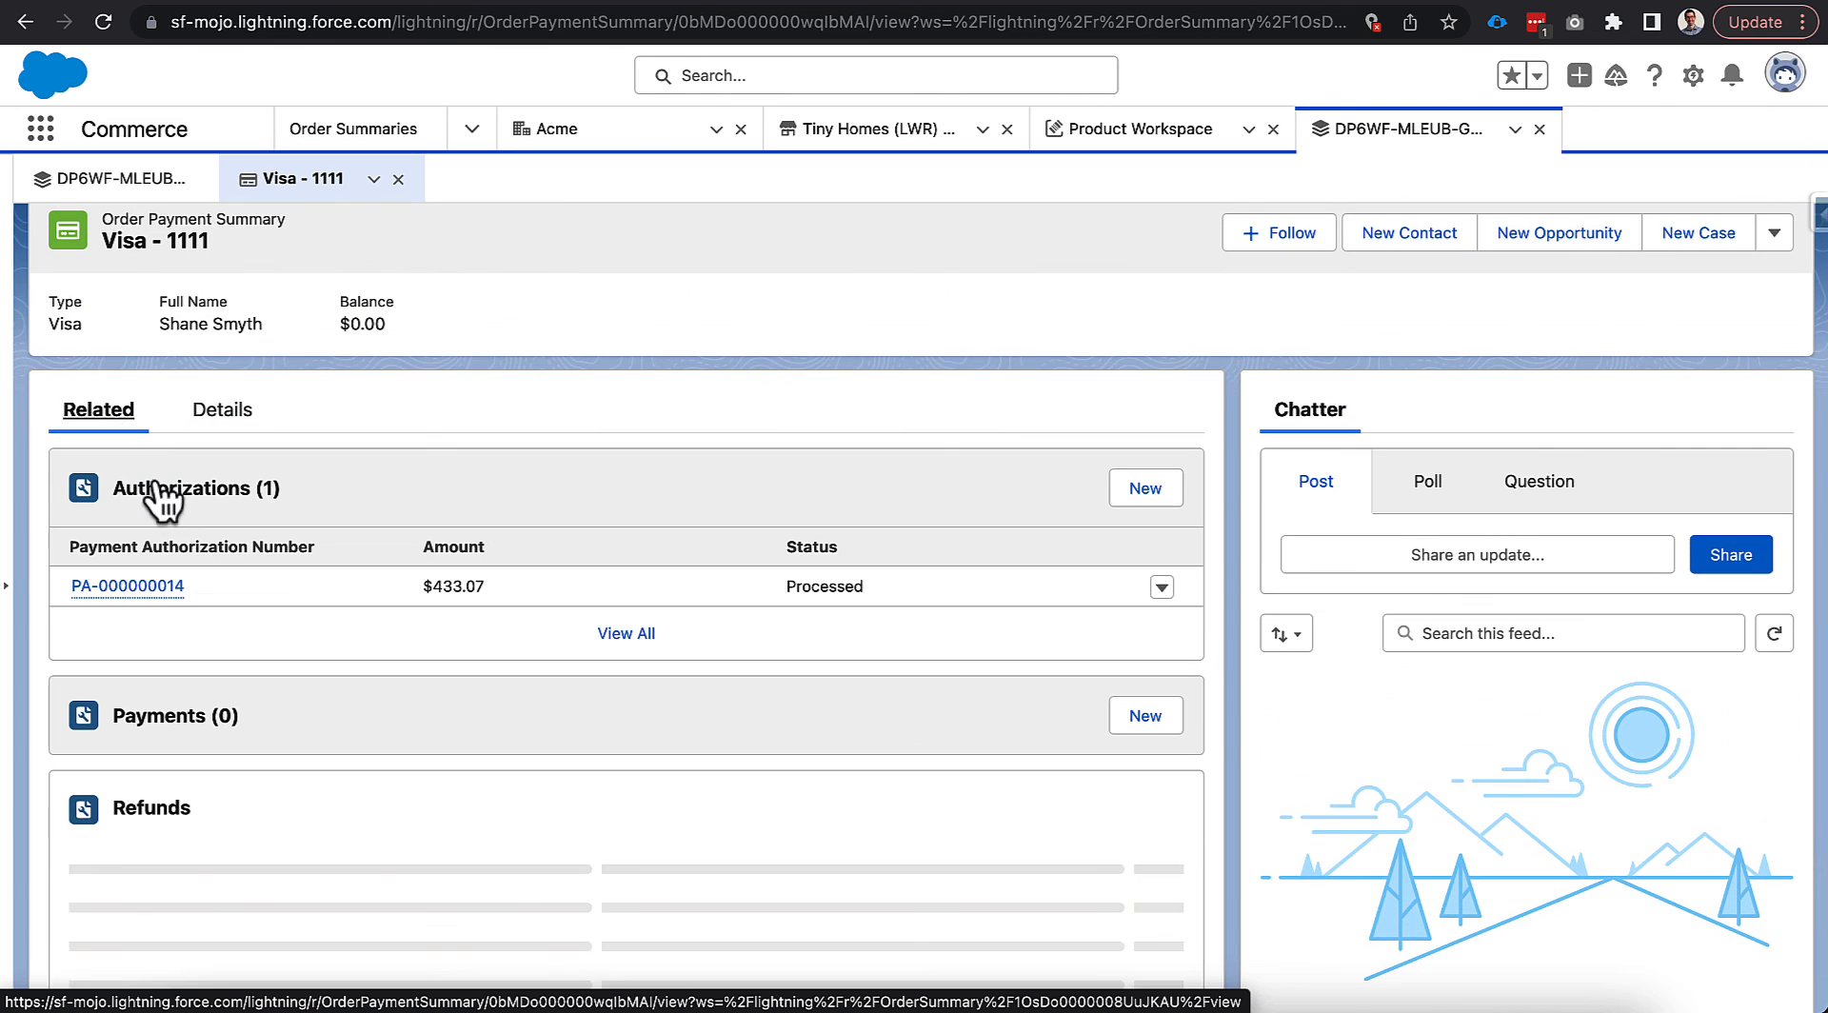
pyautogui.moveTo(152, 588)
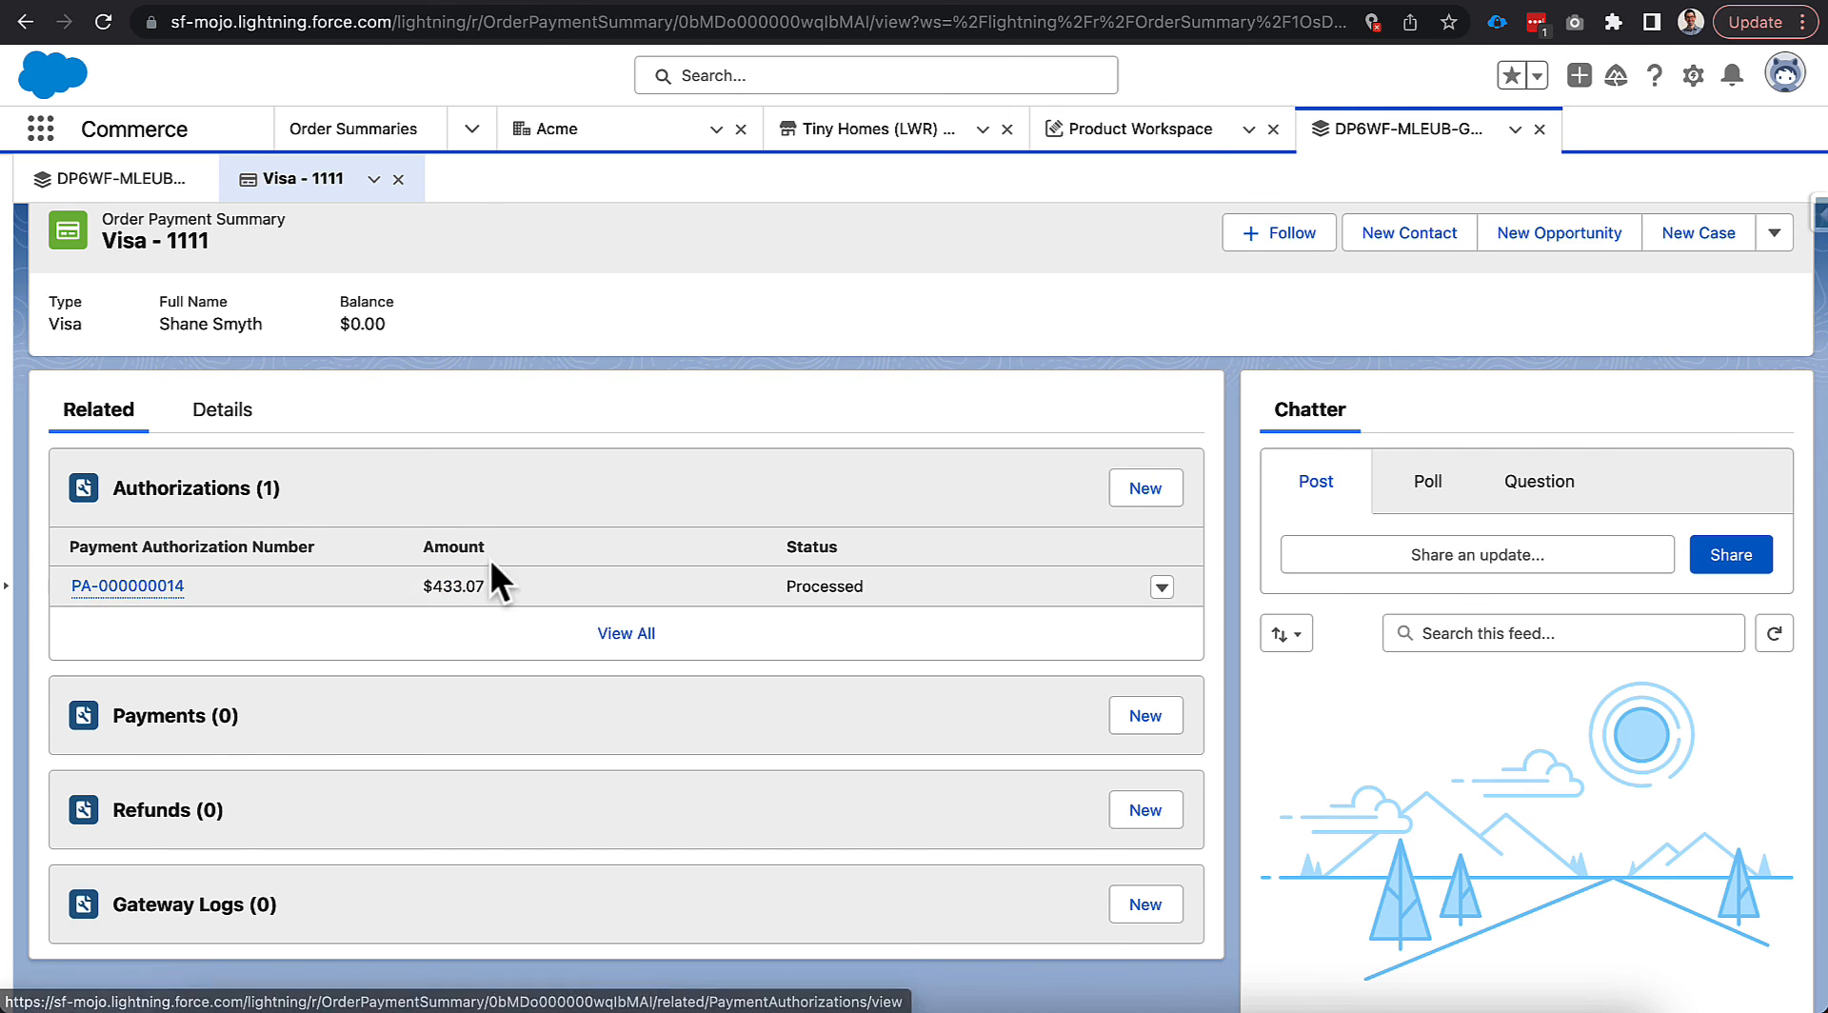
pyautogui.click(225, 410)
pyautogui.scroll(-1, 602, 642)
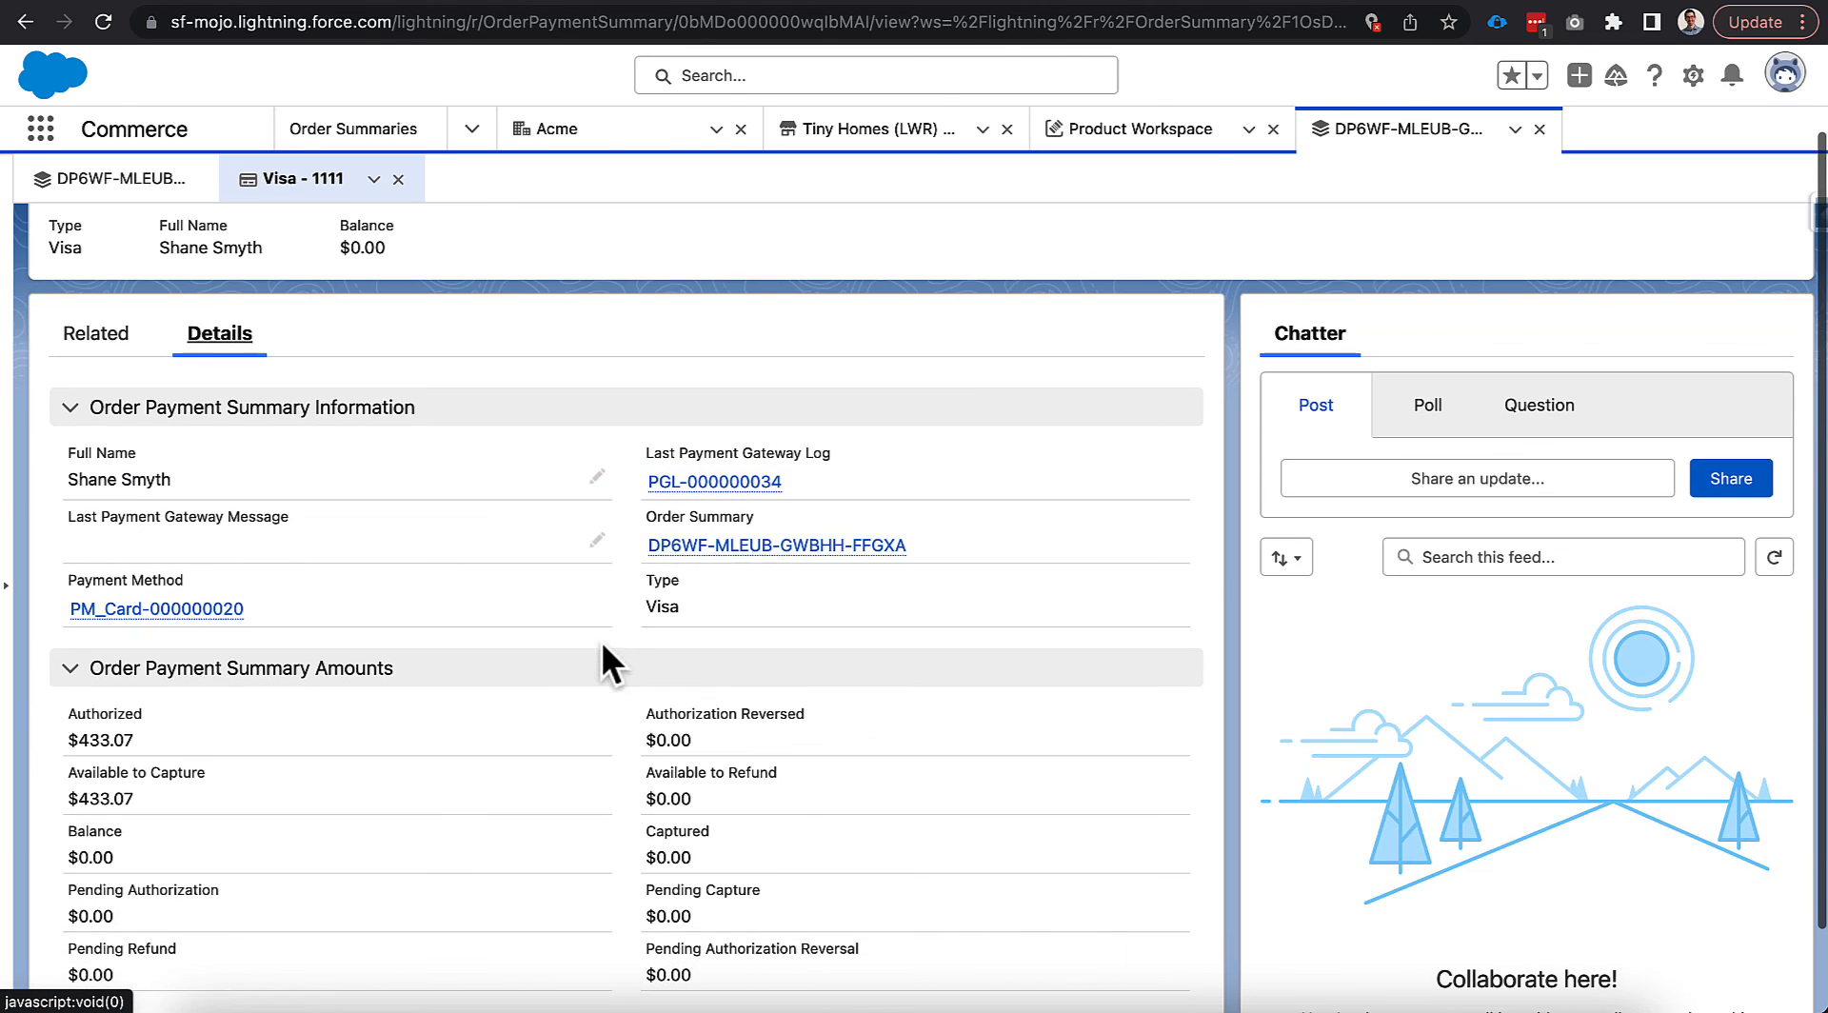
# Open payment gateway log PGL-000000034 and confirm the Stripe authorization response reads Success.
pyautogui.click(705, 483)
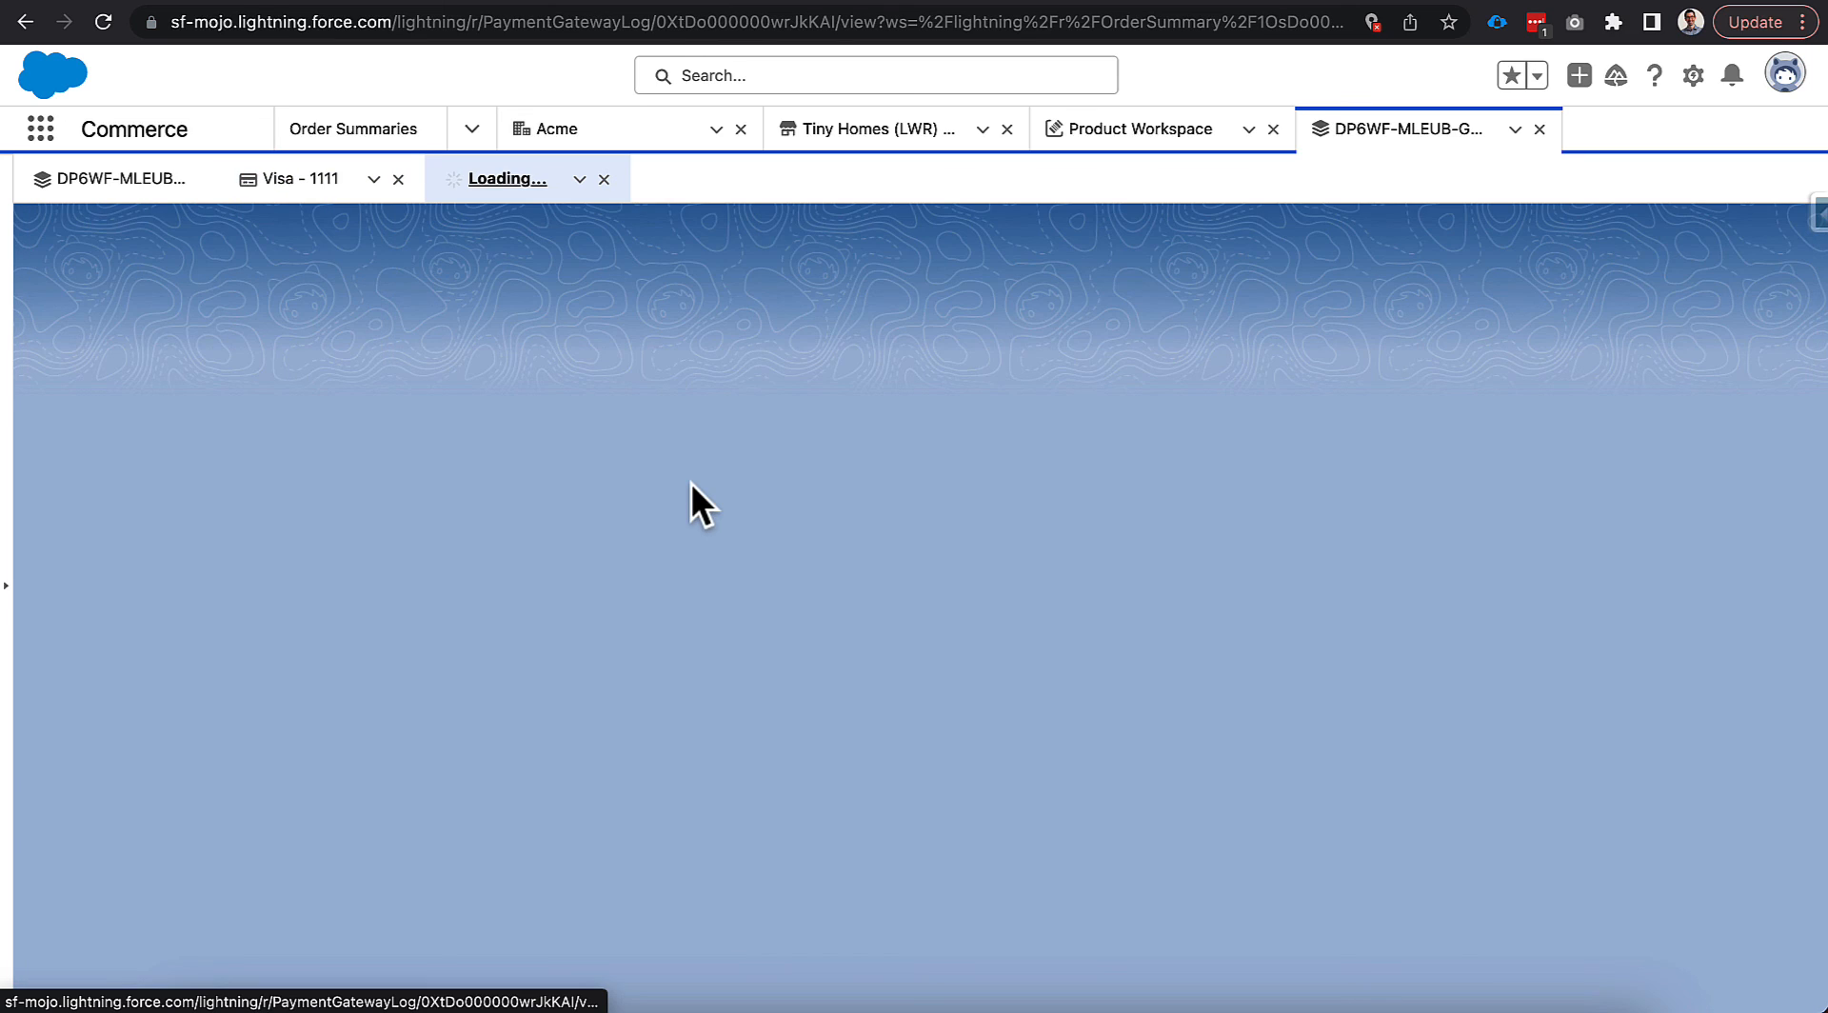
pyautogui.scroll(-3, 625, 642)
pyautogui.scroll(-5, 619, 712)
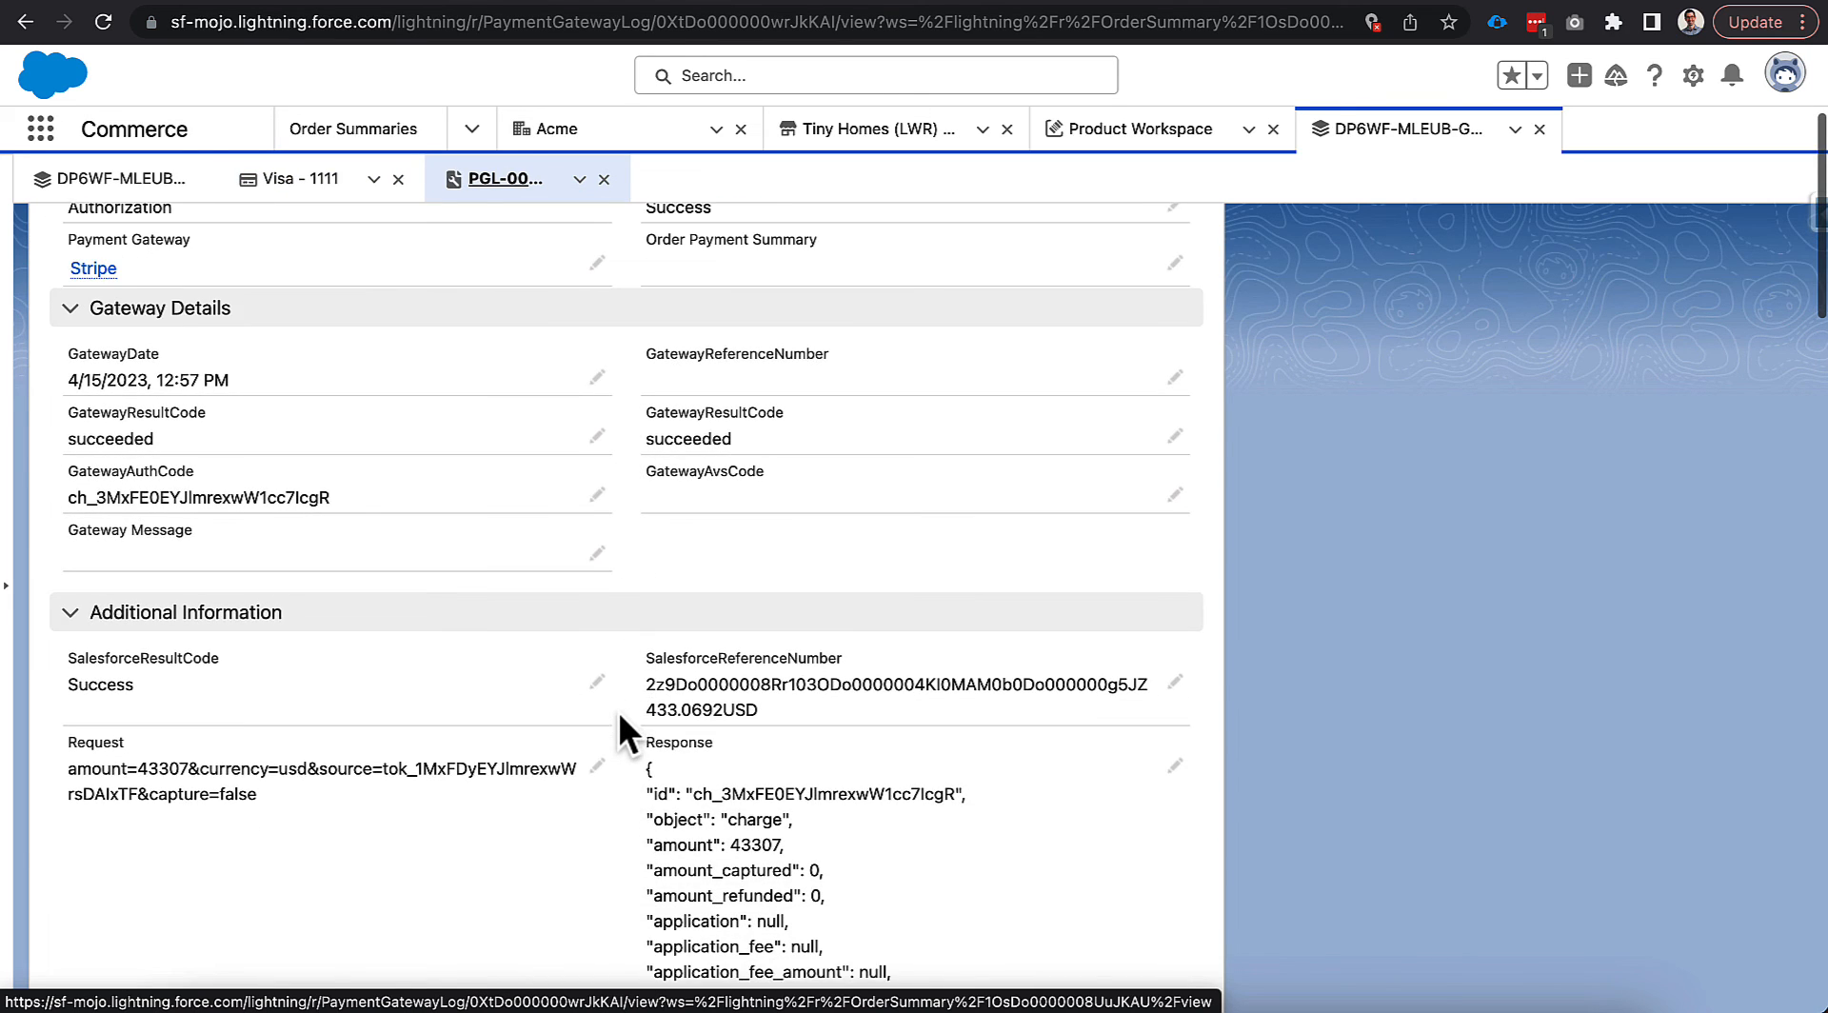
pyautogui.scroll(-3, 619, 711)
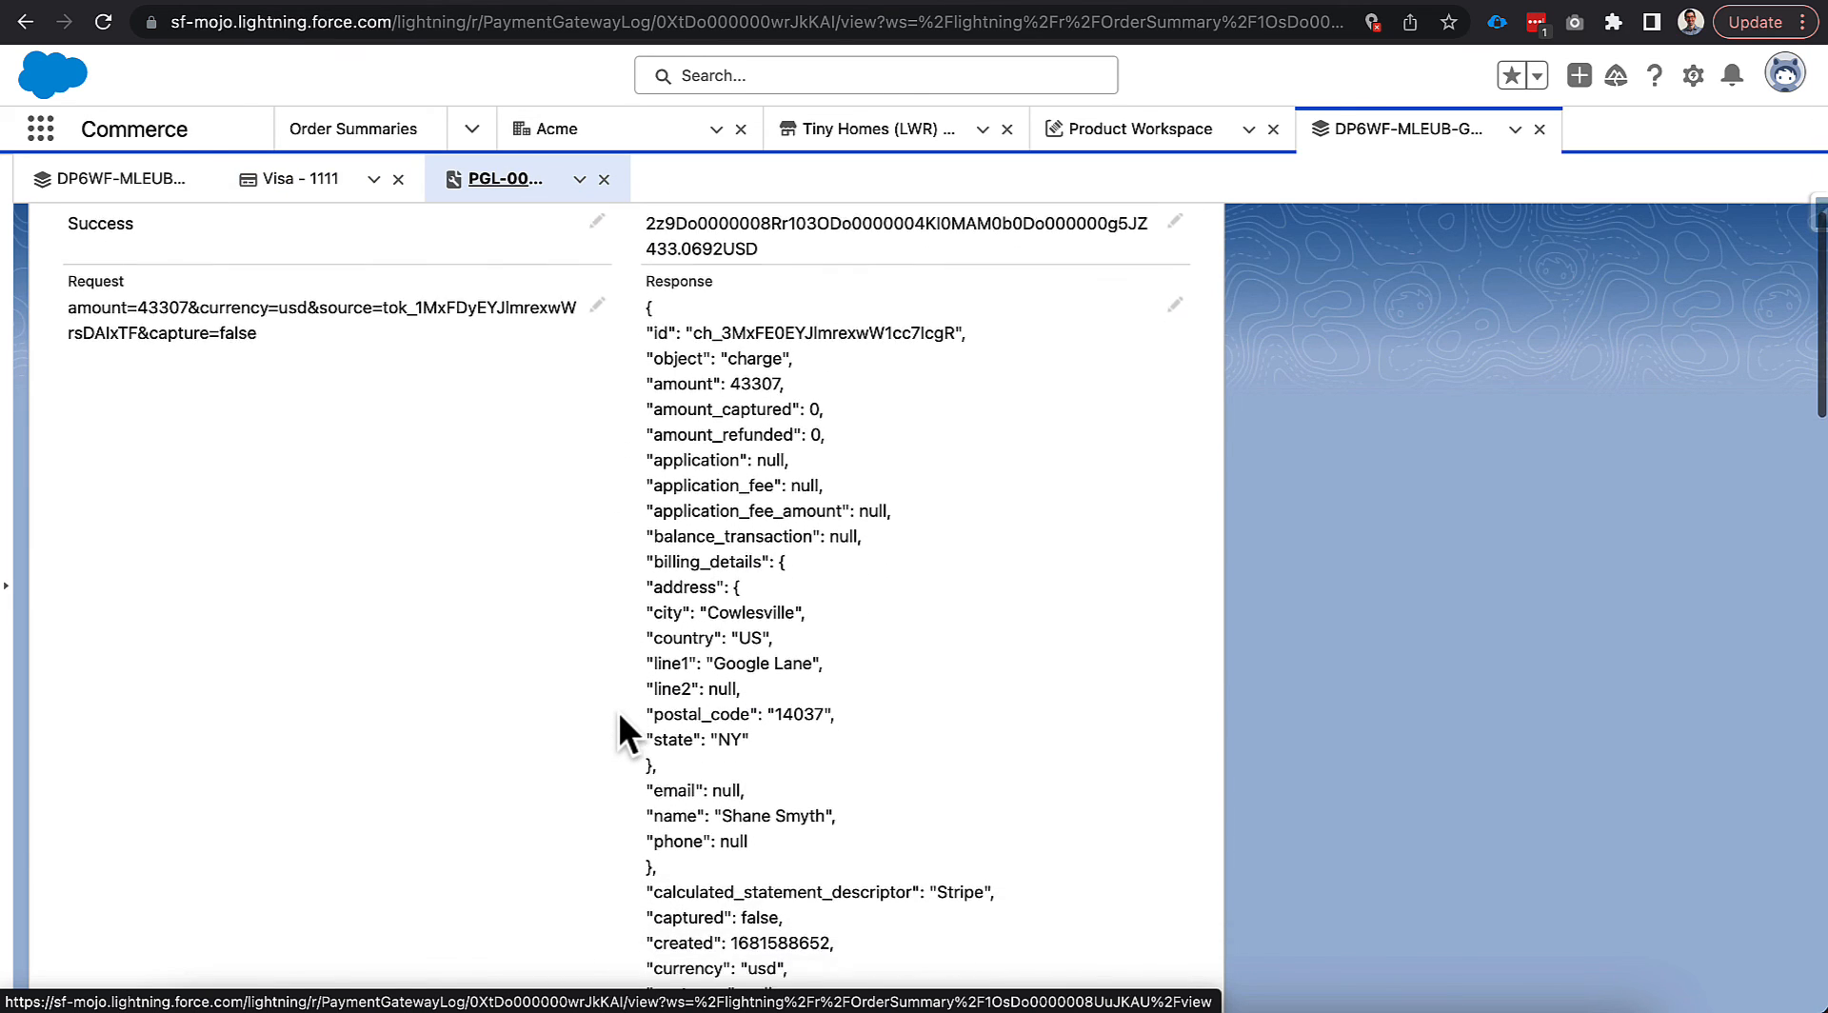
pyautogui.scroll(10, 619, 711)
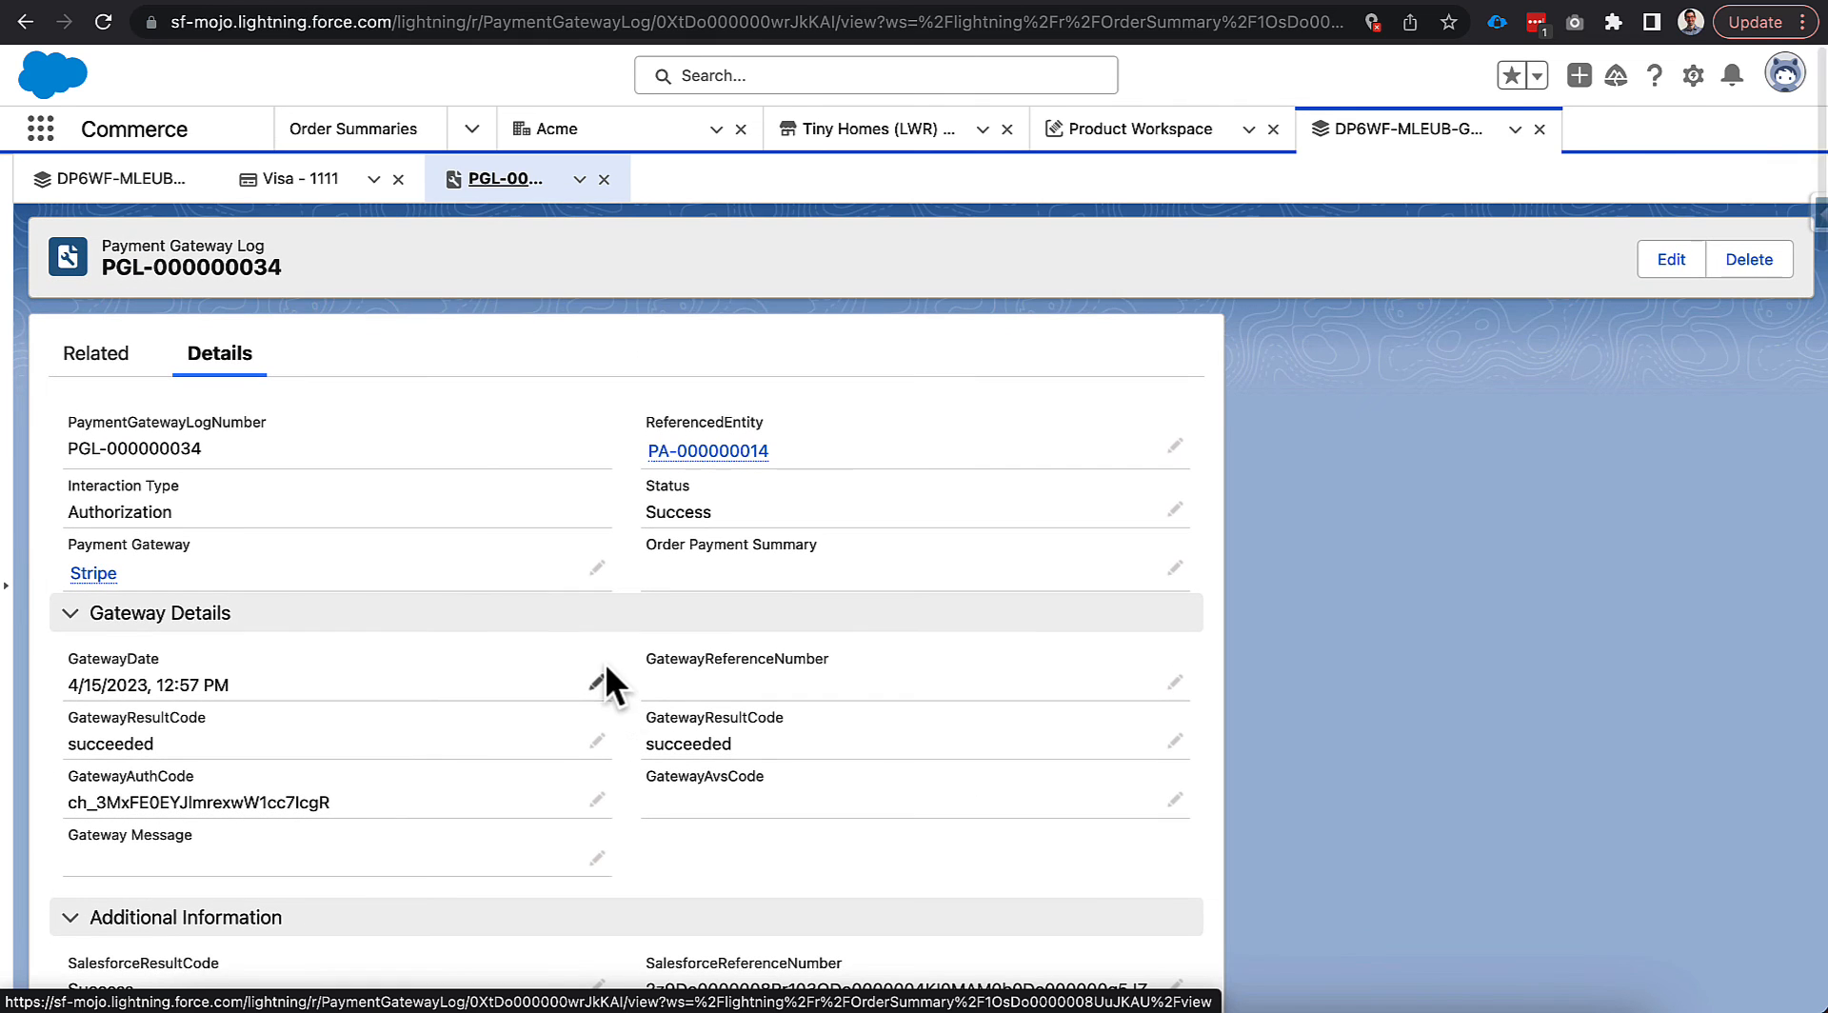
# Close the gateway log and Visa - 1111 subtabs, then return to the storefront.
pyautogui.click(603, 180)
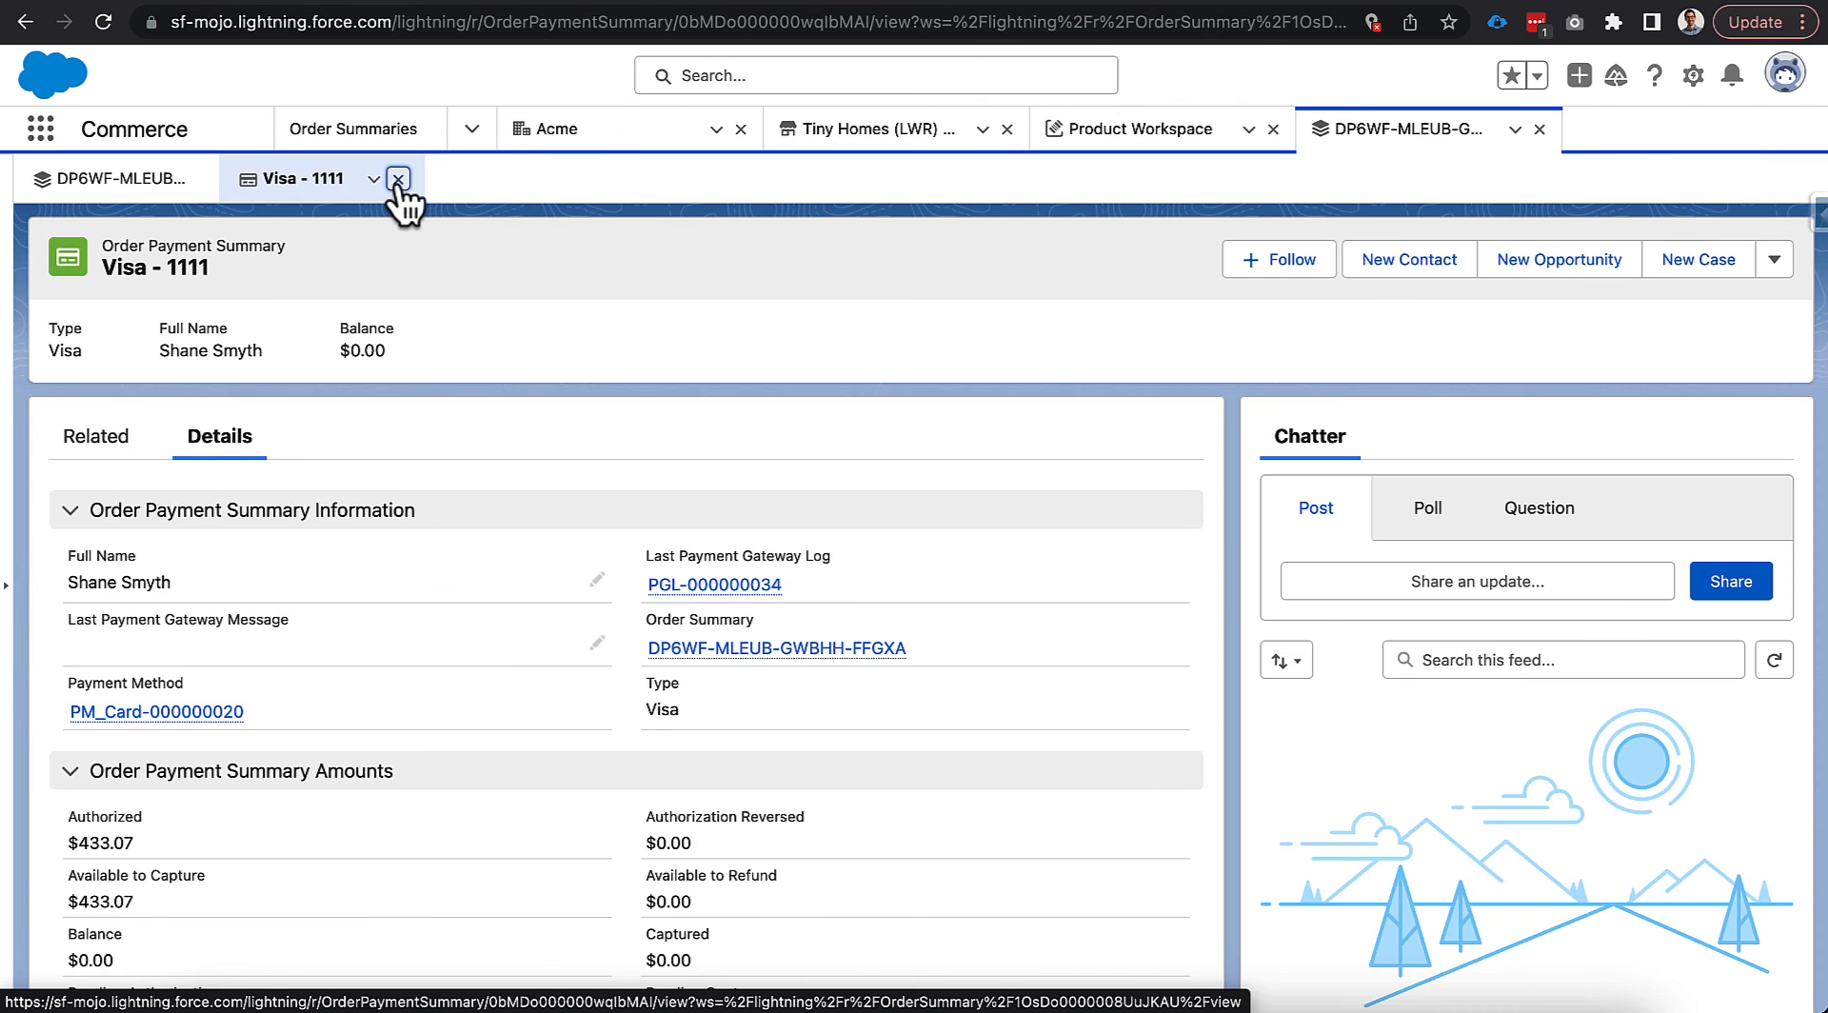
pyautogui.click(398, 180)
pyautogui.scroll(-3, 632, 666)
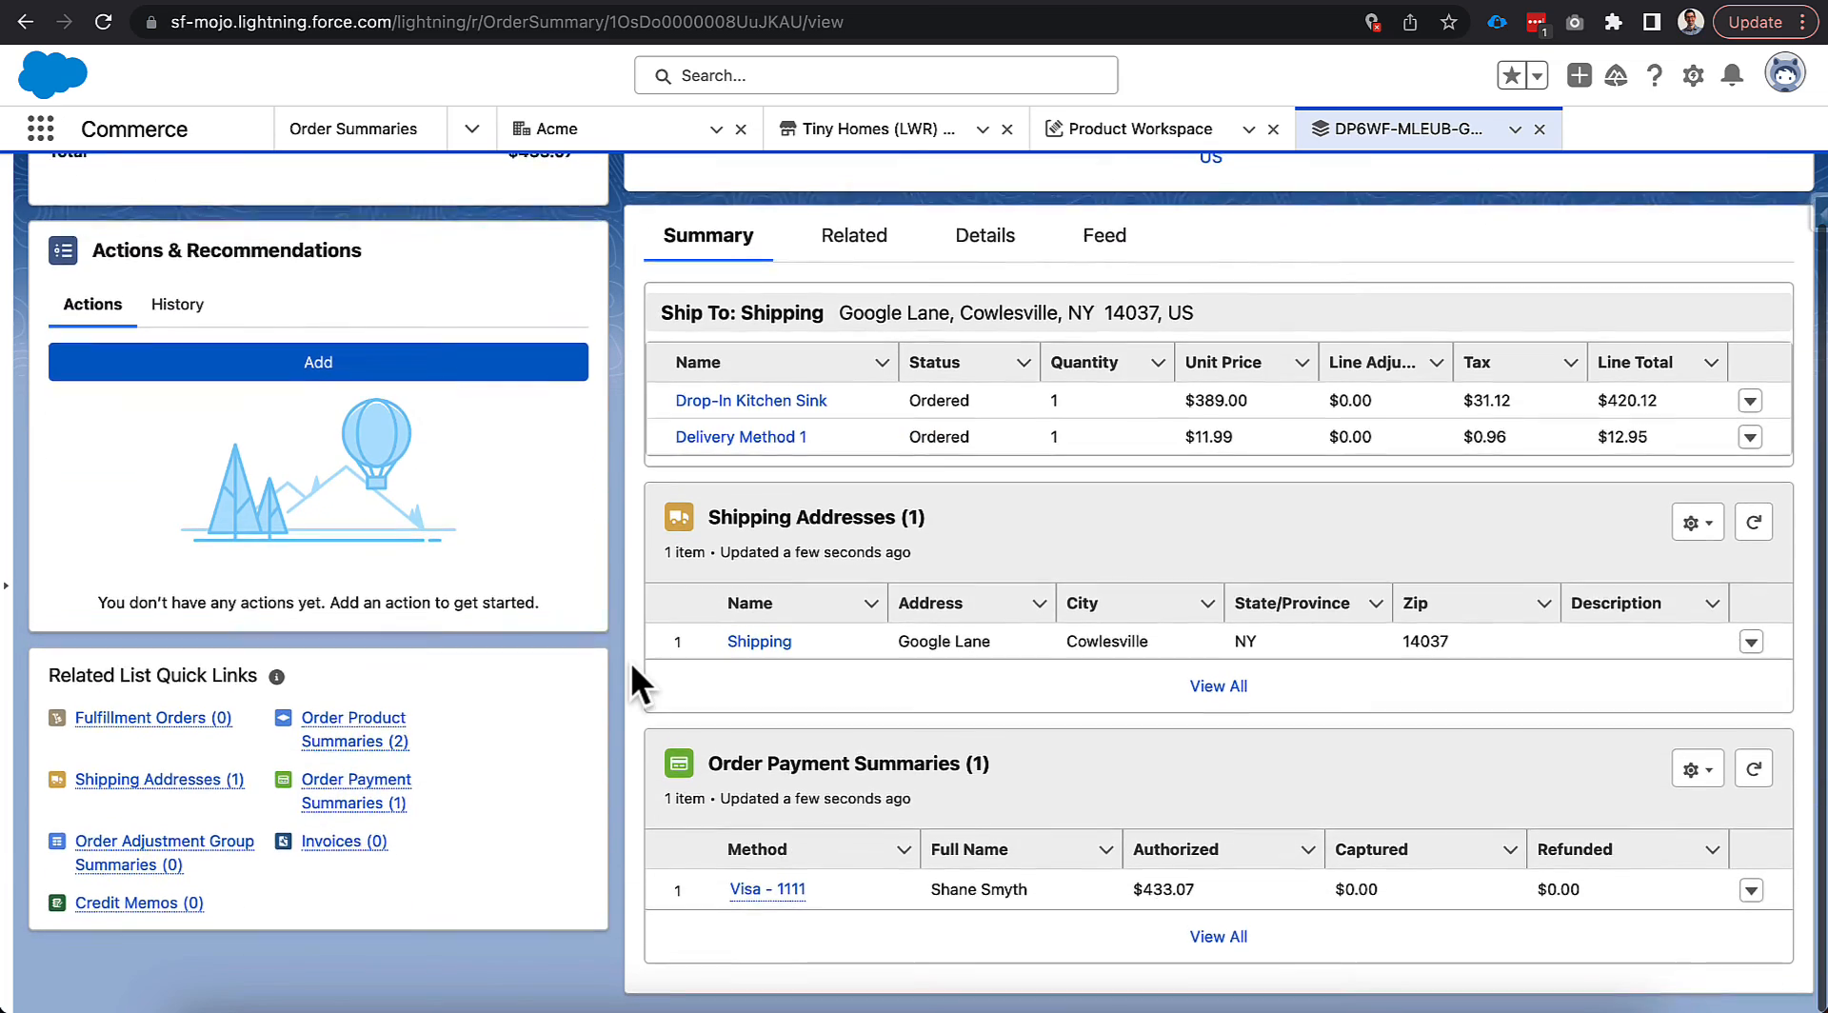
pyautogui.scroll(3, 630, 663)
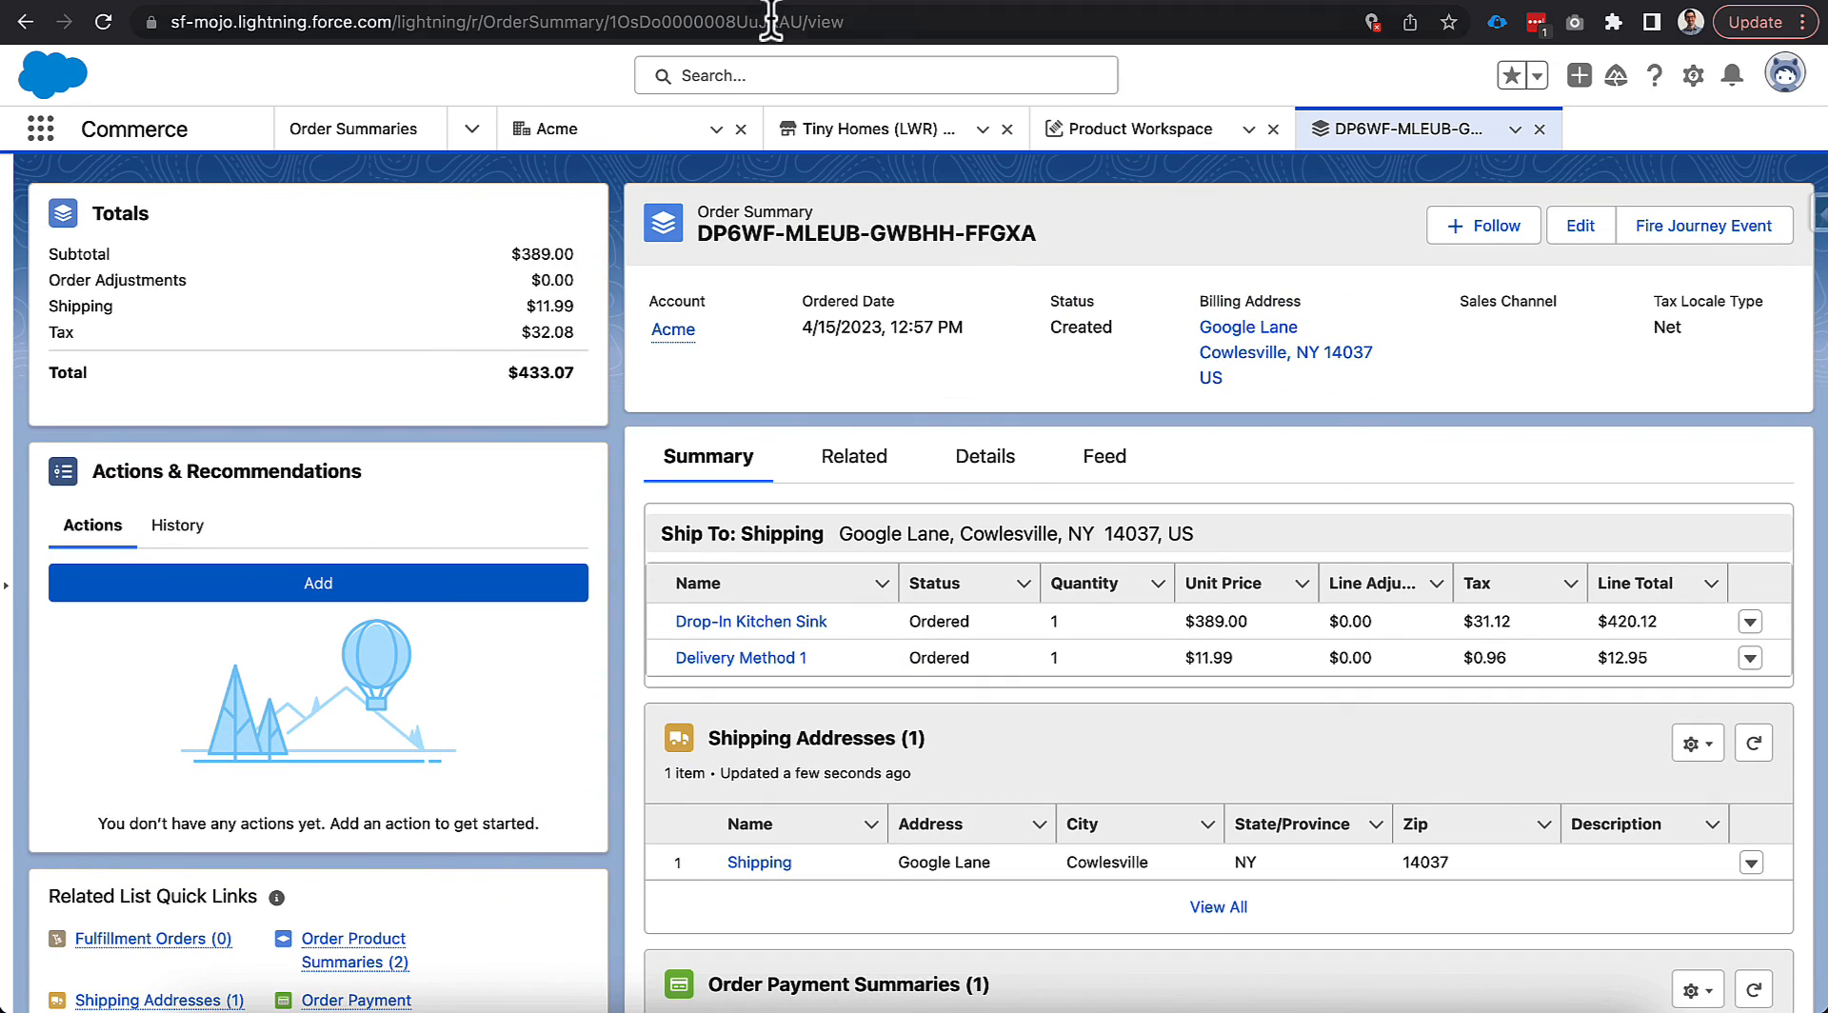
pyautogui.click(955, 0)
# Add one Interior Sliding Barn Door from Products to the cart and view the cart.
pyautogui.click(495, 131)
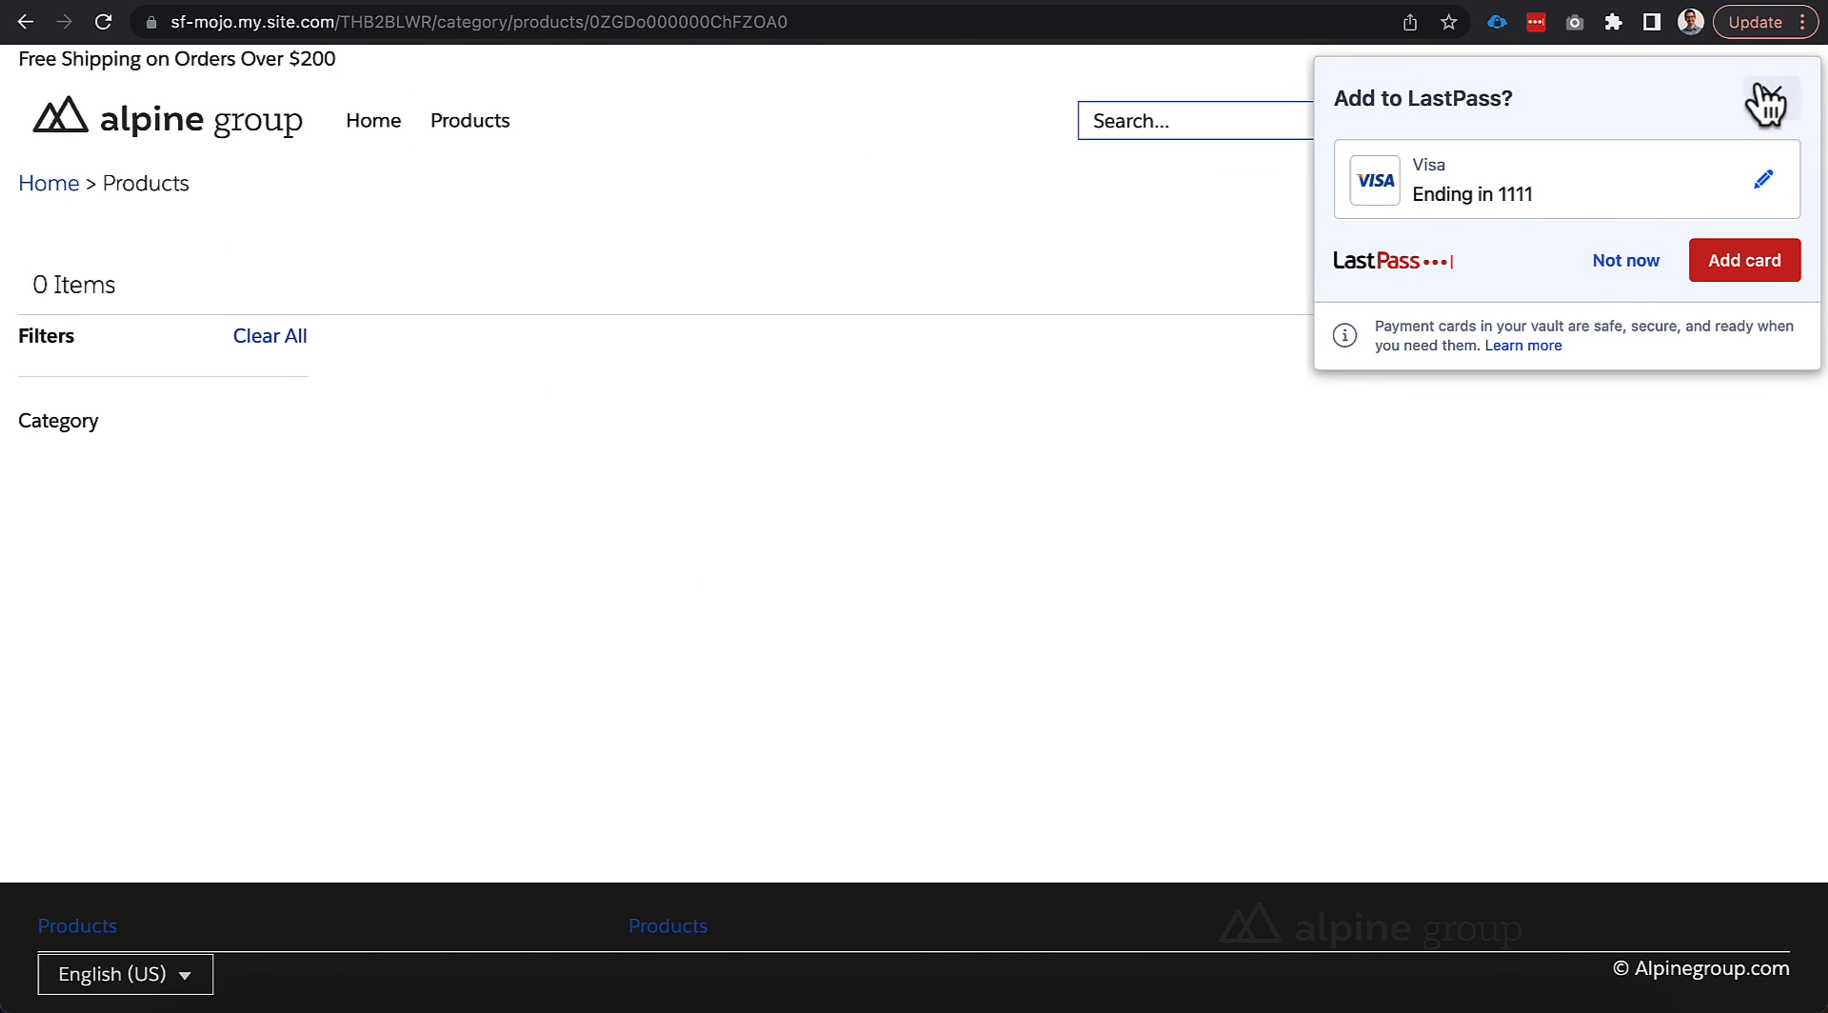
pyautogui.click(1767, 91)
pyautogui.scroll(-2, 1223, 633)
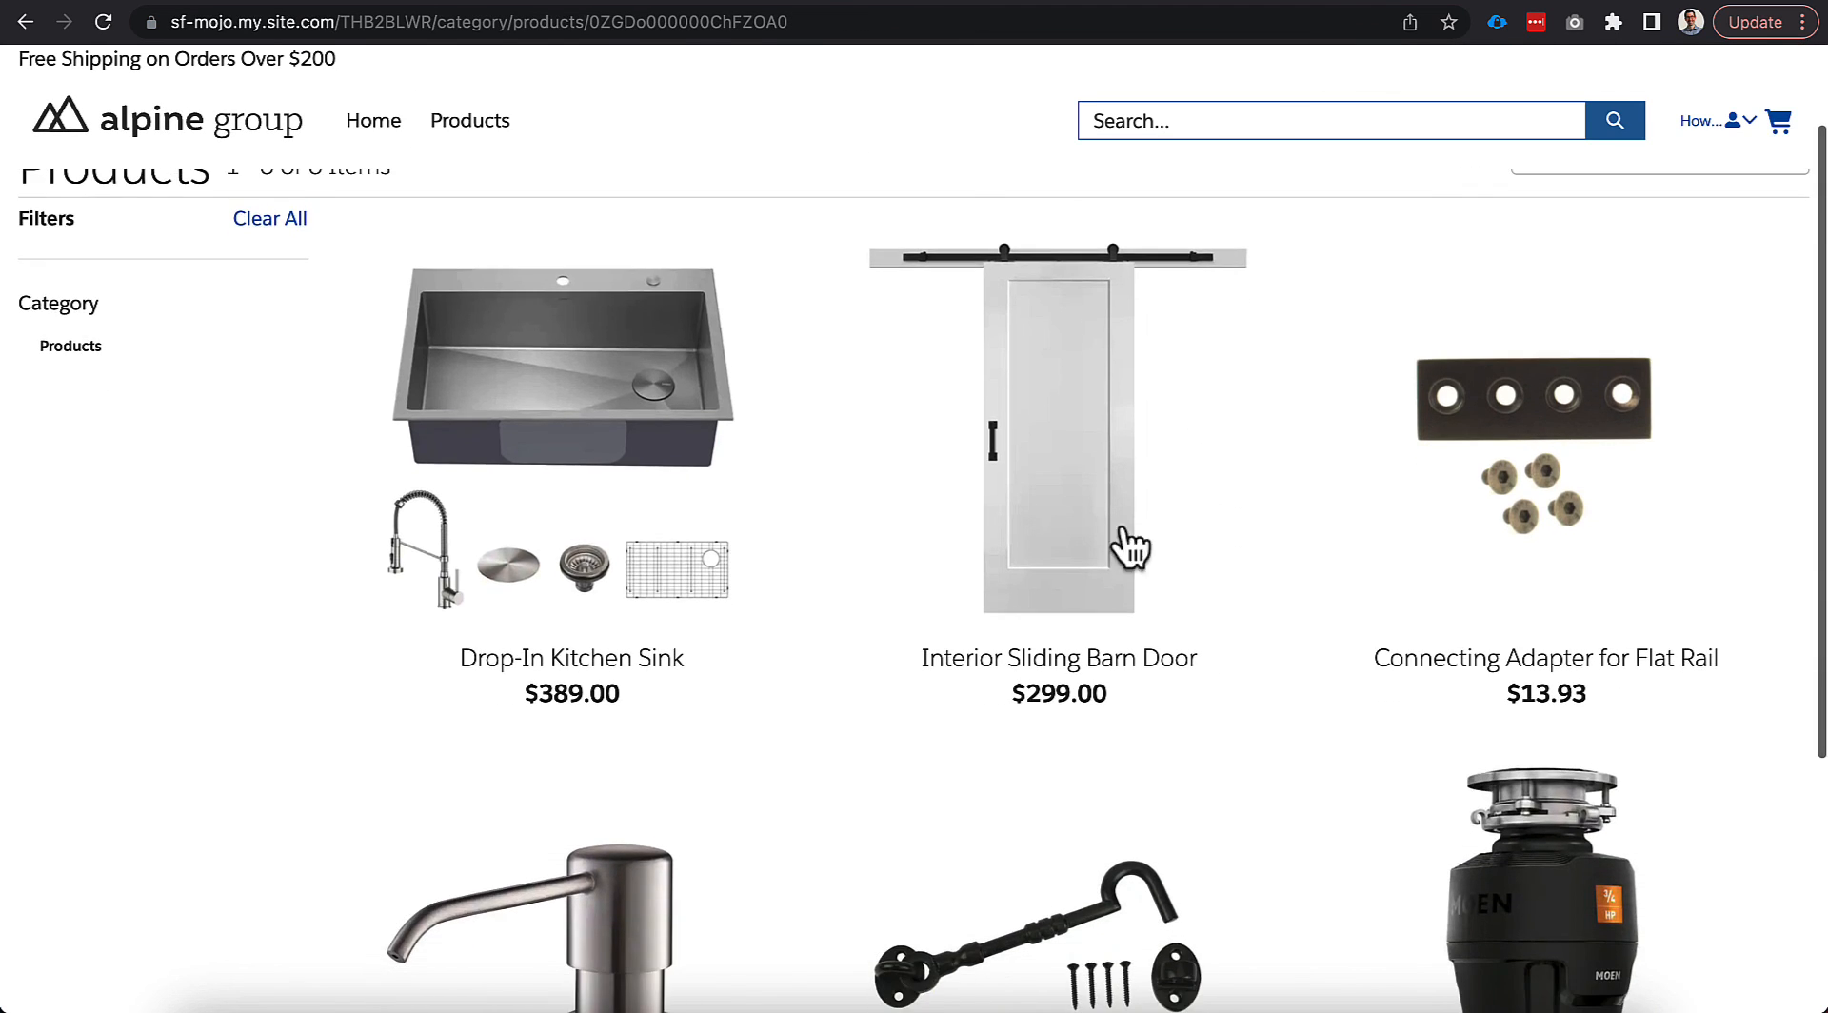
pyautogui.click(1080, 563)
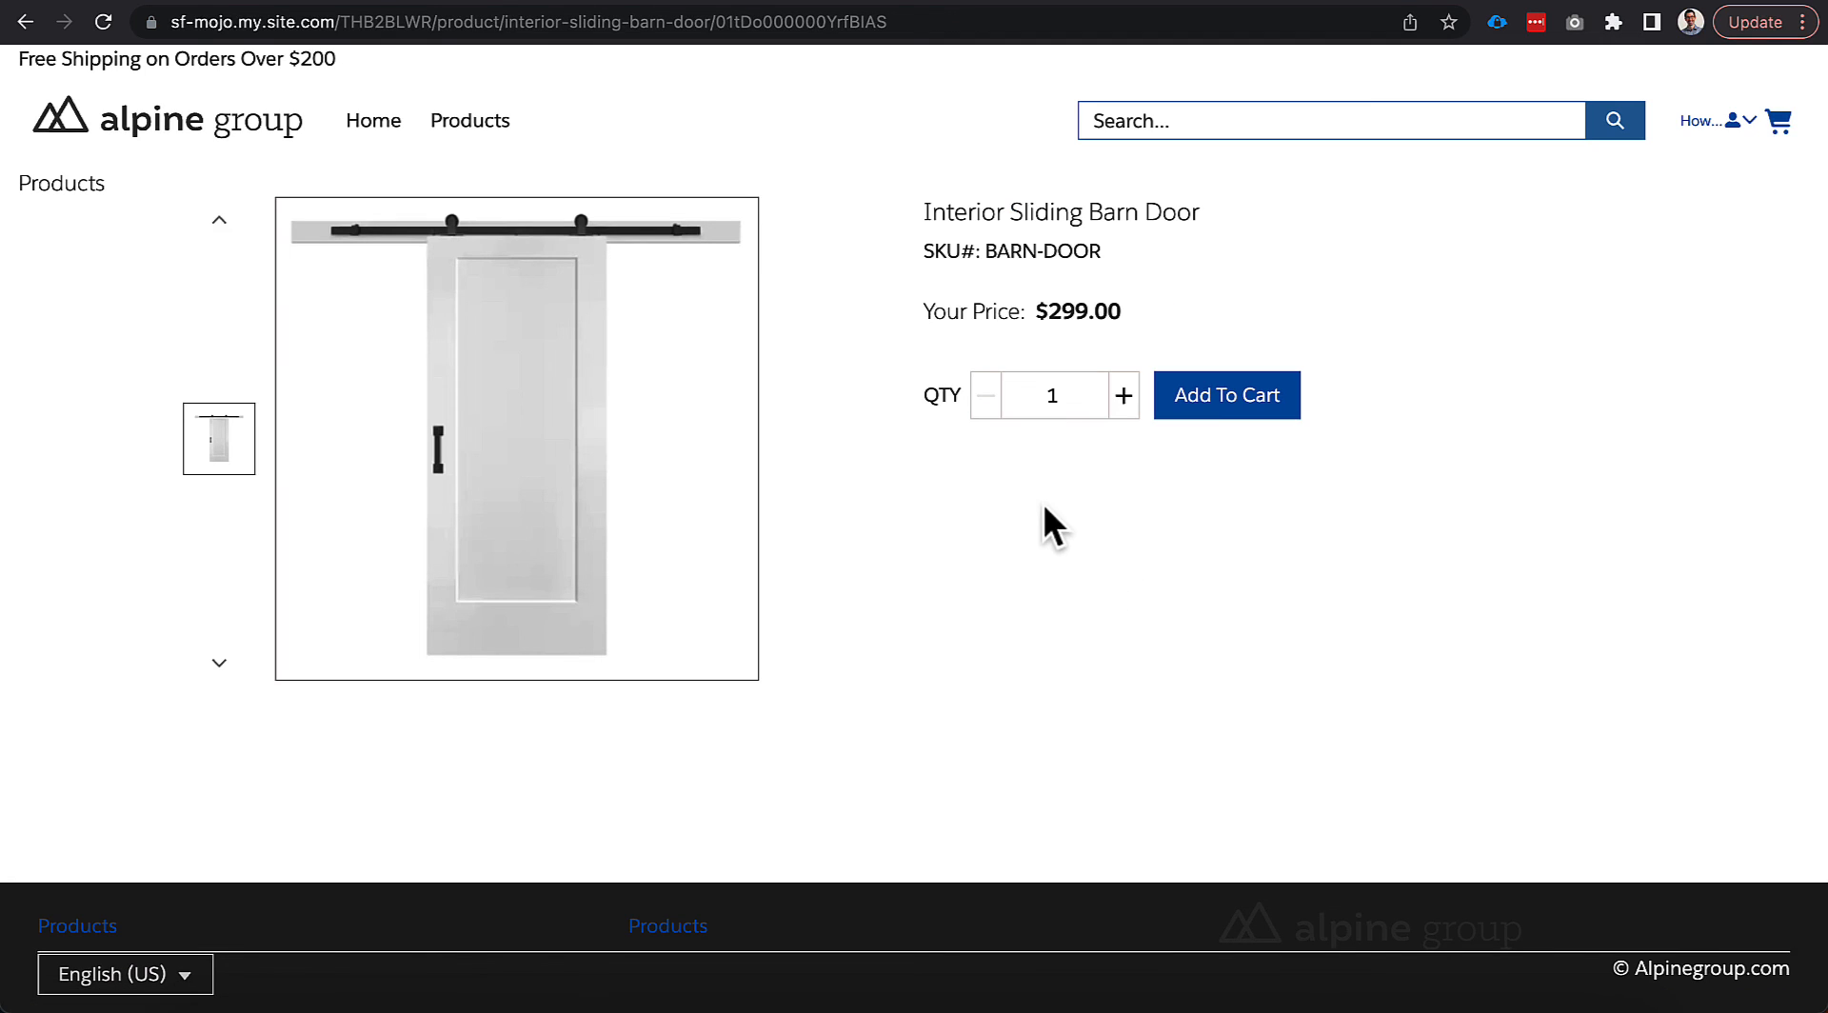
pyautogui.click(1201, 408)
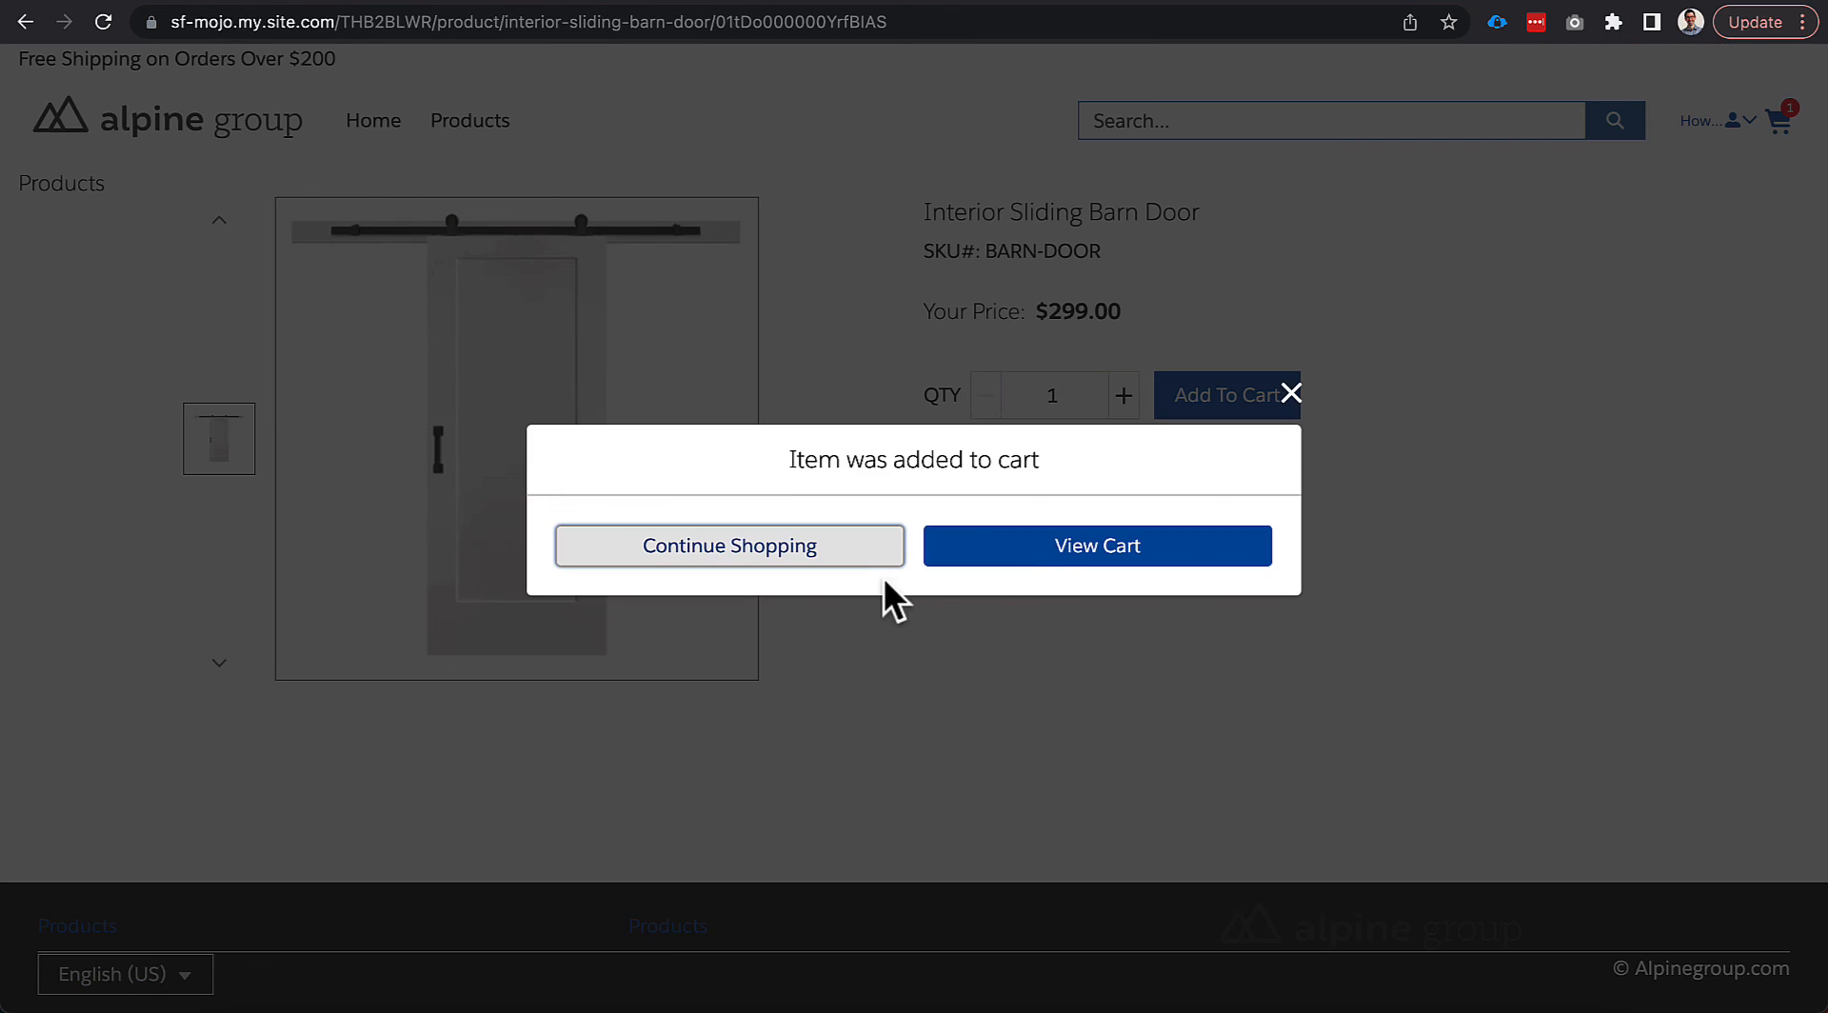
pyautogui.click(1009, 548)
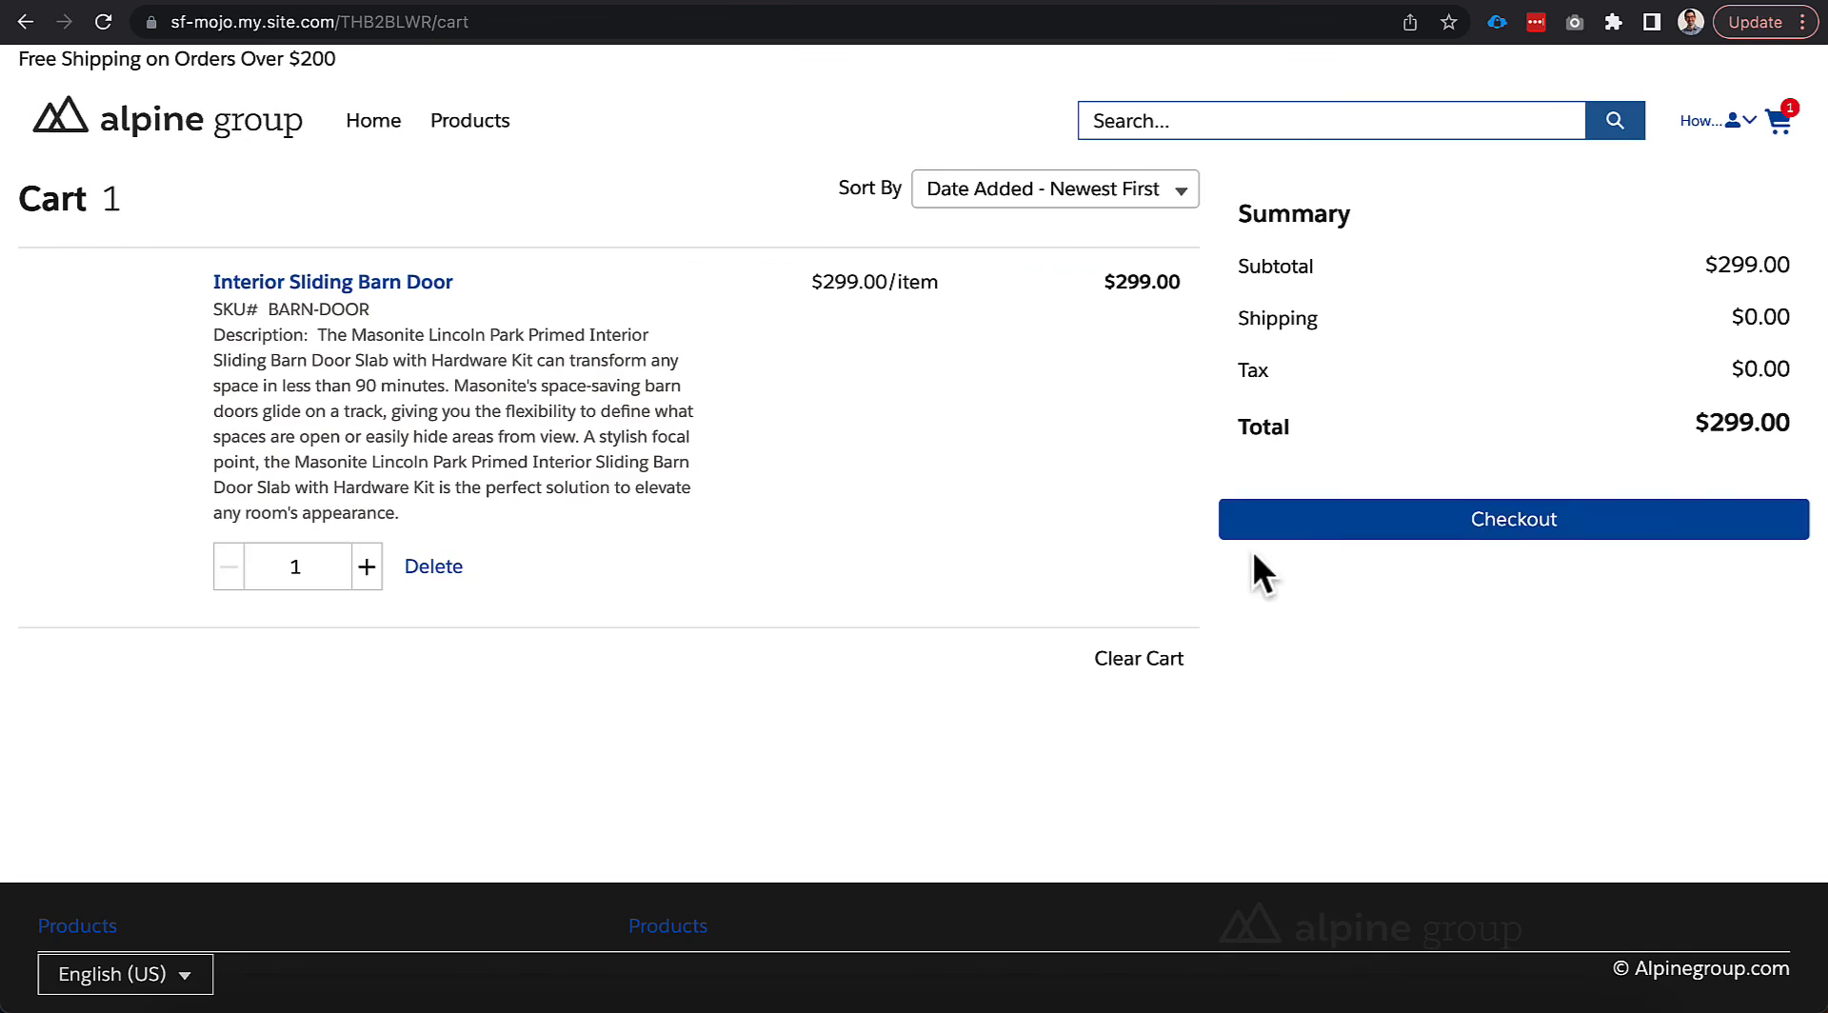
# Check out paying by Purchase Order with a PO number, placing the $335.87 order.
pyautogui.click(1333, 519)
pyautogui.scroll(-4, 510, 488)
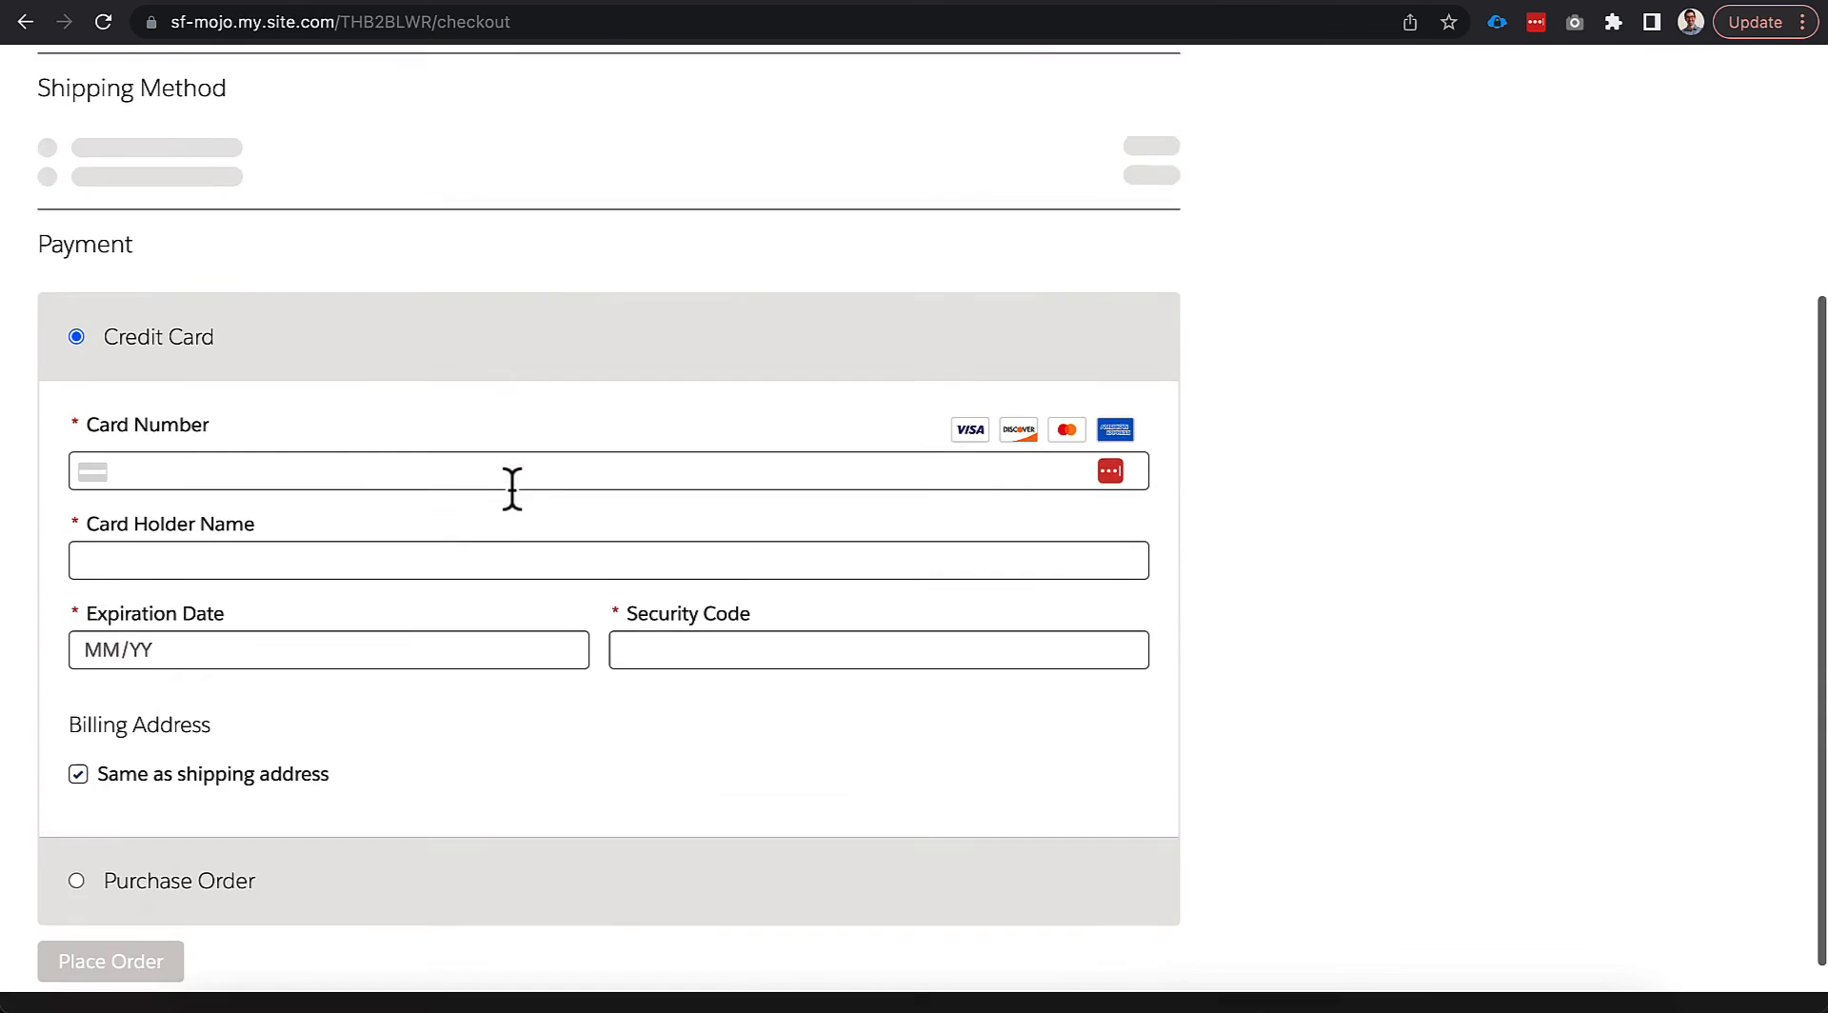
pyautogui.scroll(-1, 512, 489)
pyautogui.scroll(1, 513, 490)
pyautogui.scroll(-1, 335, 547)
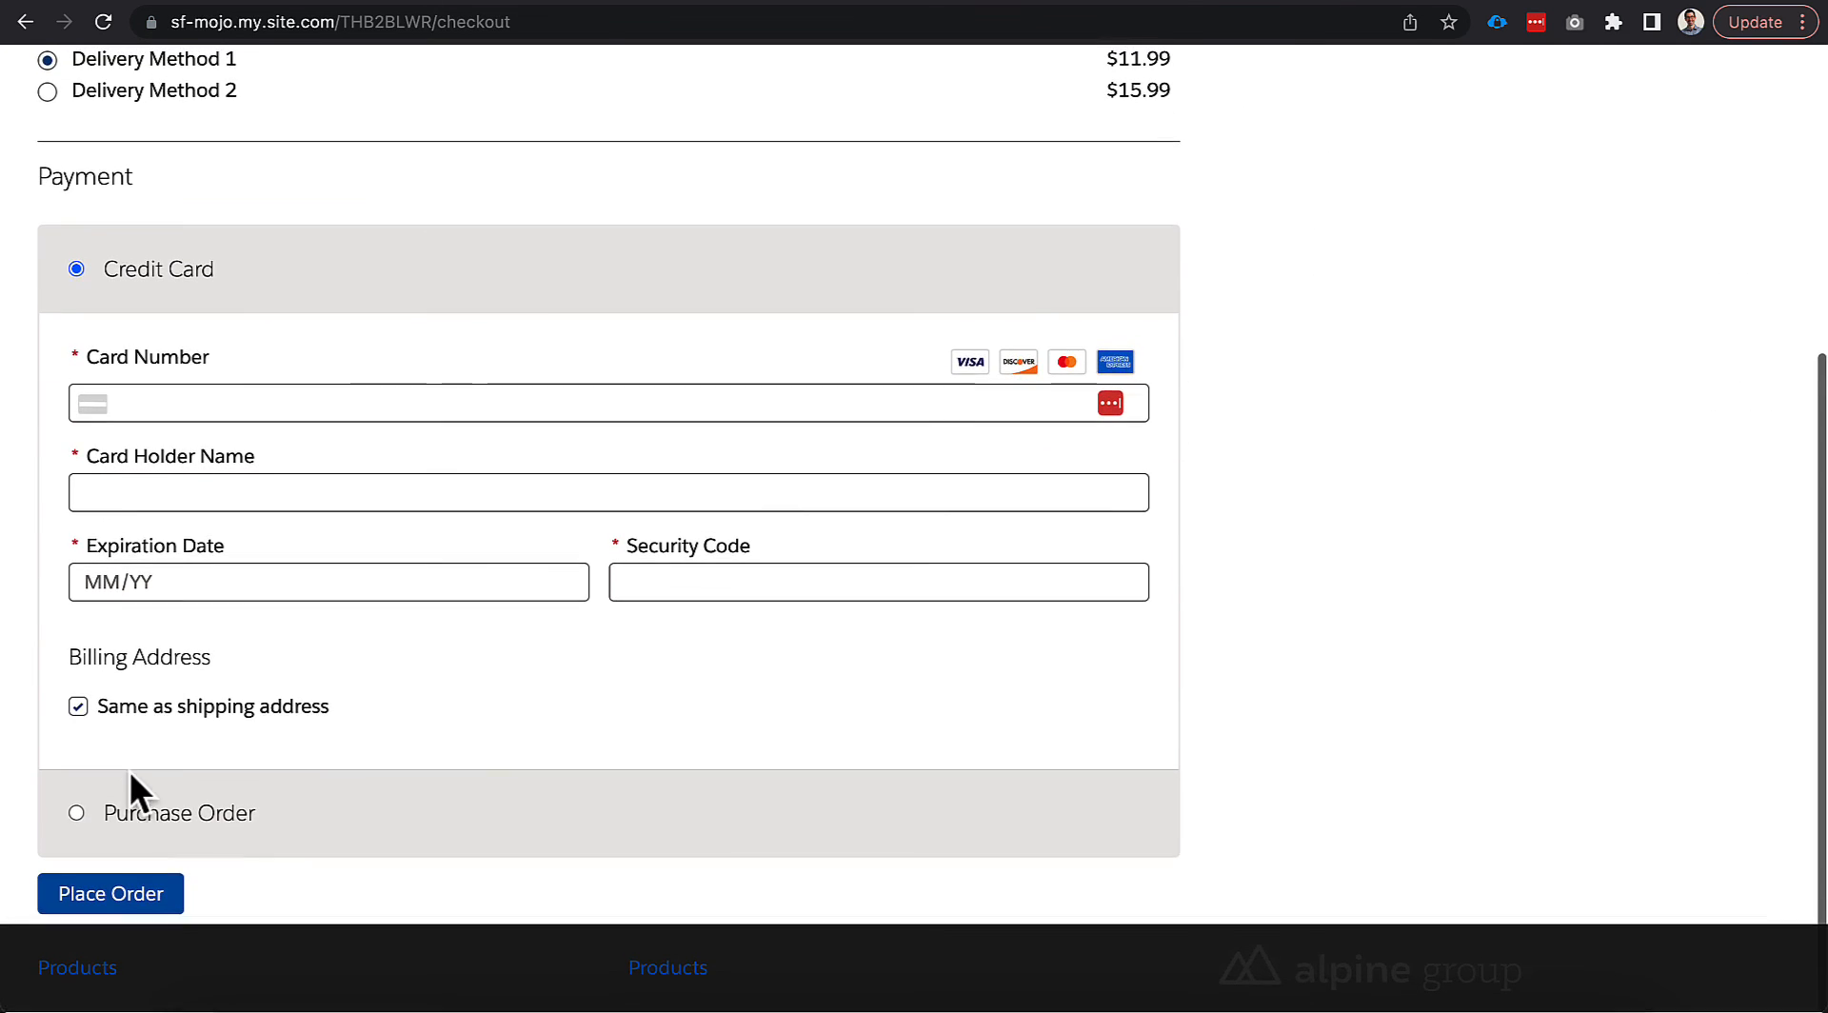
pyautogui.click(143, 798)
pyautogui.click(229, 684)
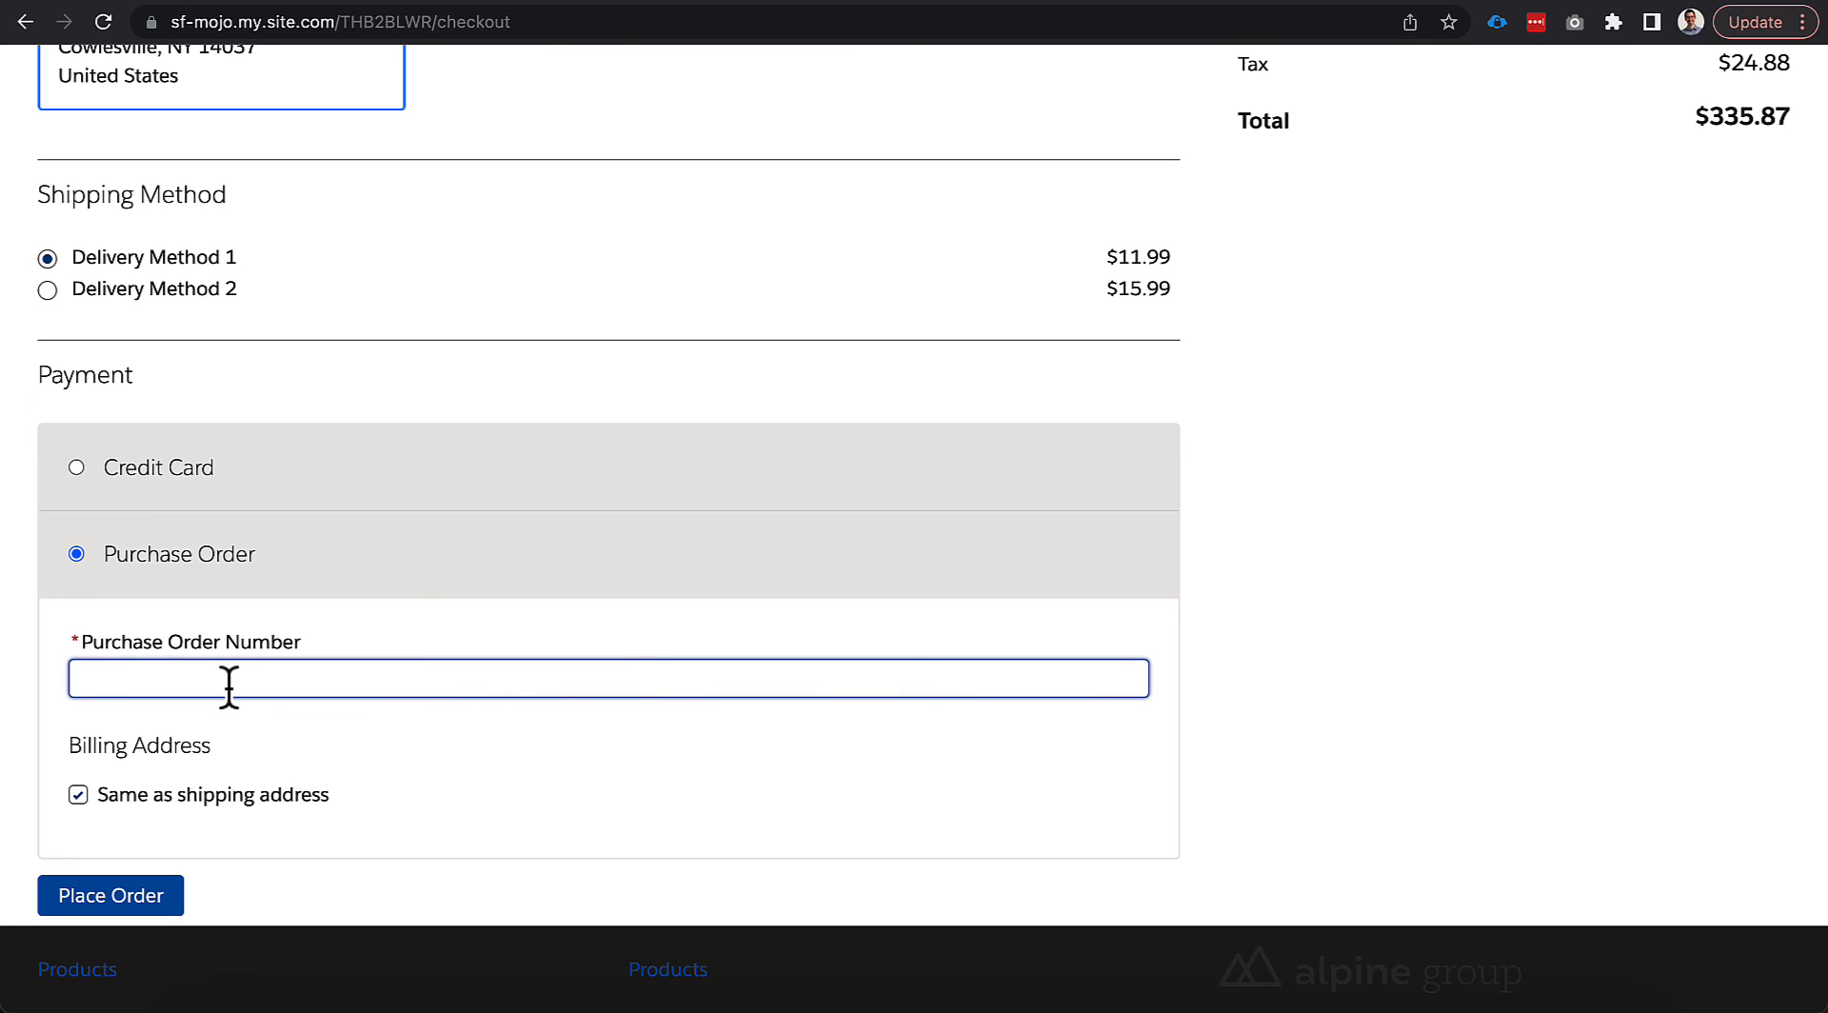
pyautogui.write('876')
pyautogui.click(163, 894)
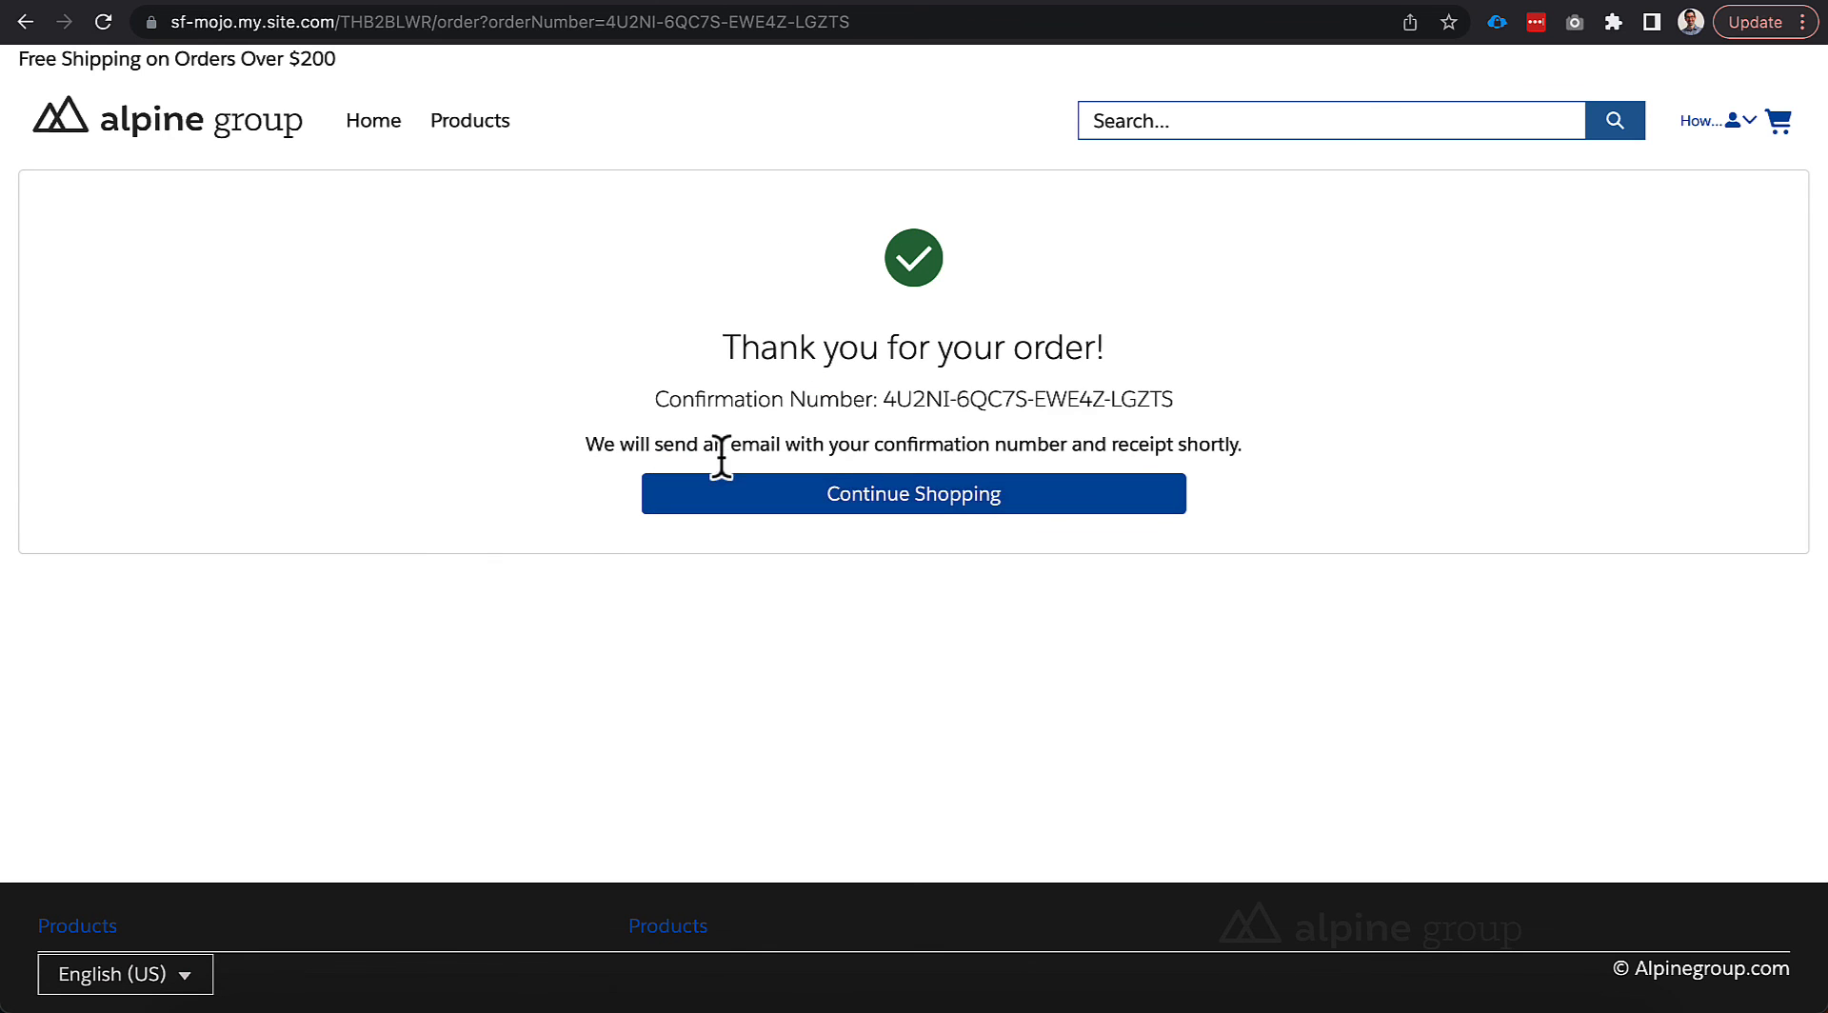
# Refresh the Order Summaries list and open the new barn door order summary.
pyautogui.click(1343, 1)
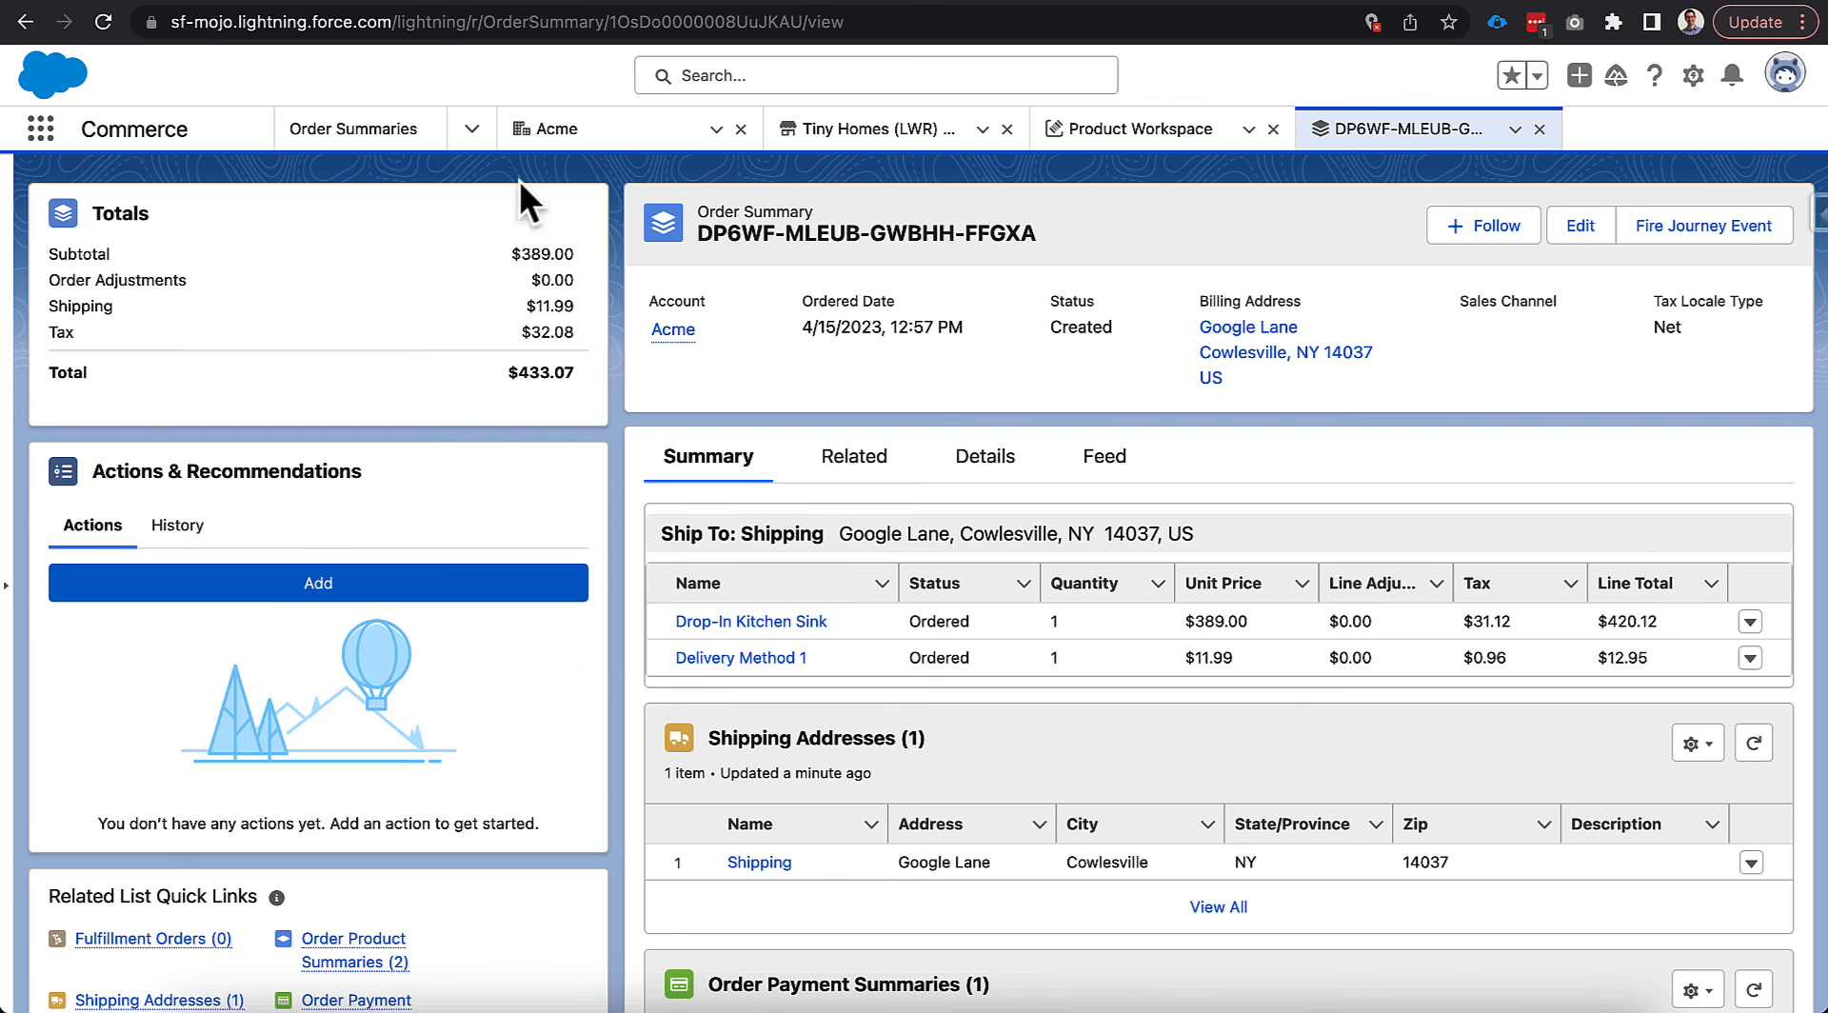
pyautogui.click(372, 138)
pyautogui.click(1663, 241)
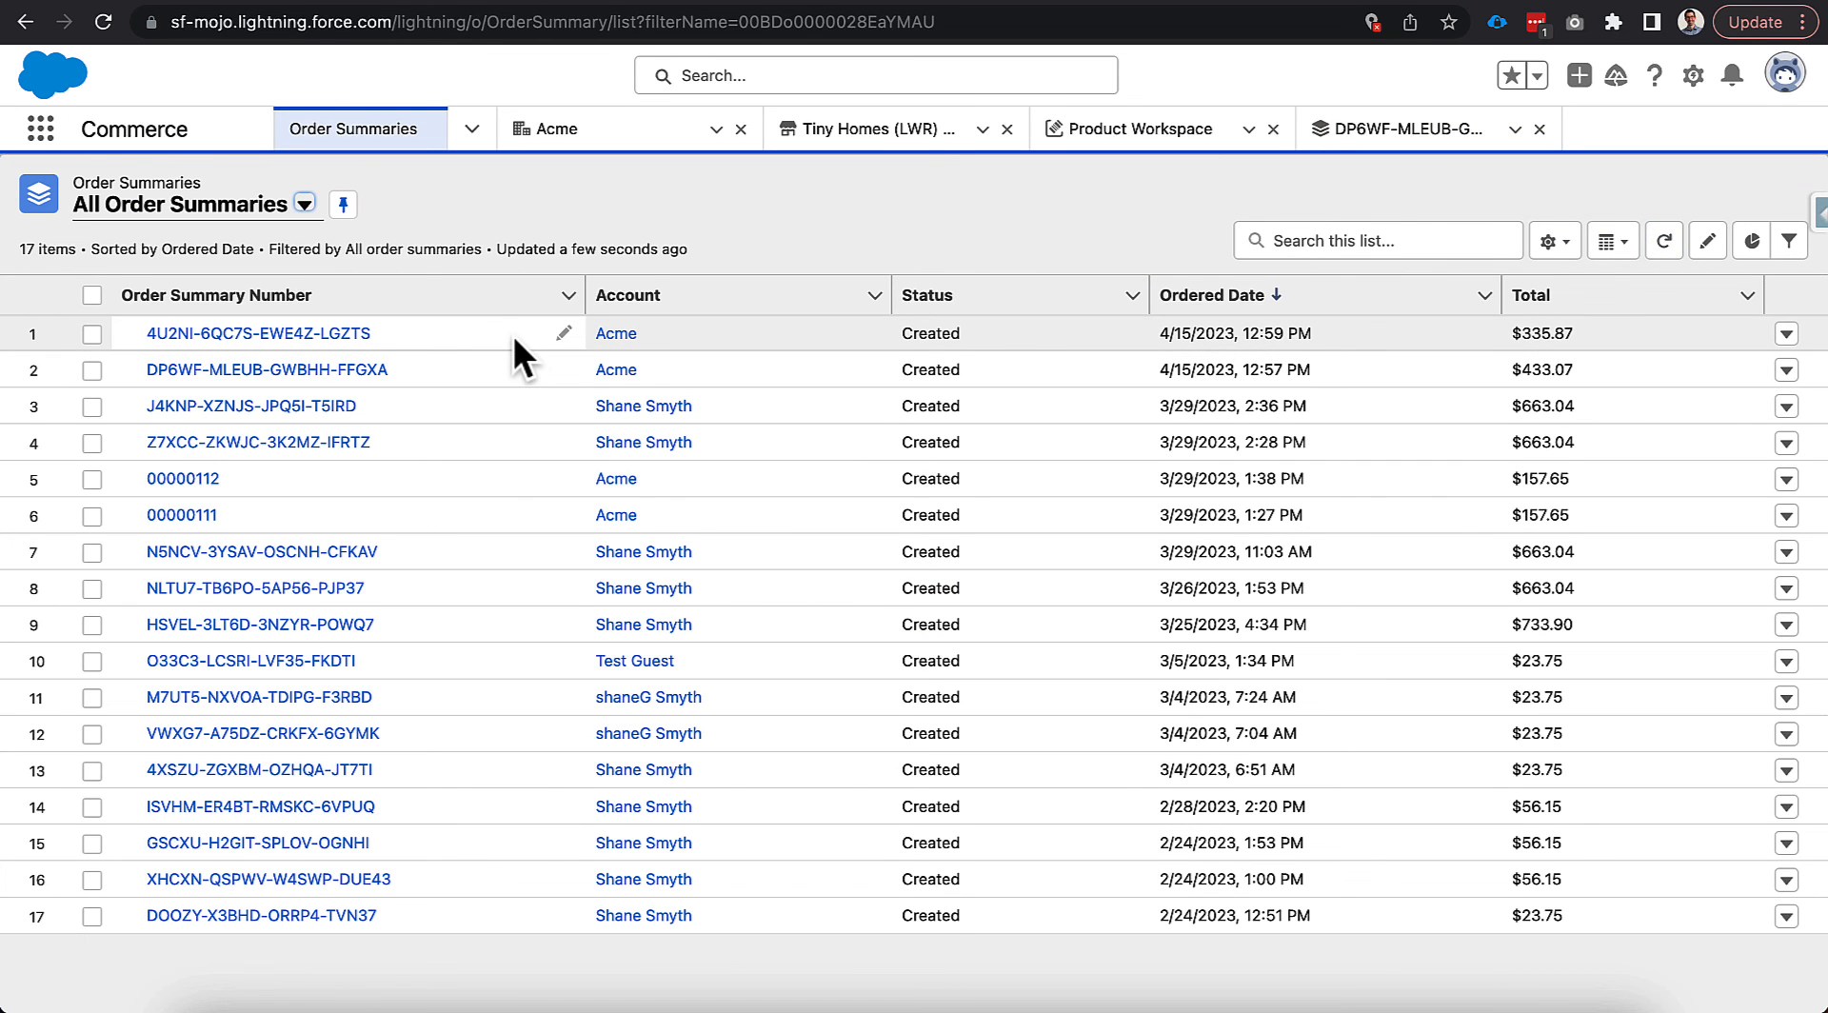
pyautogui.click(363, 341)
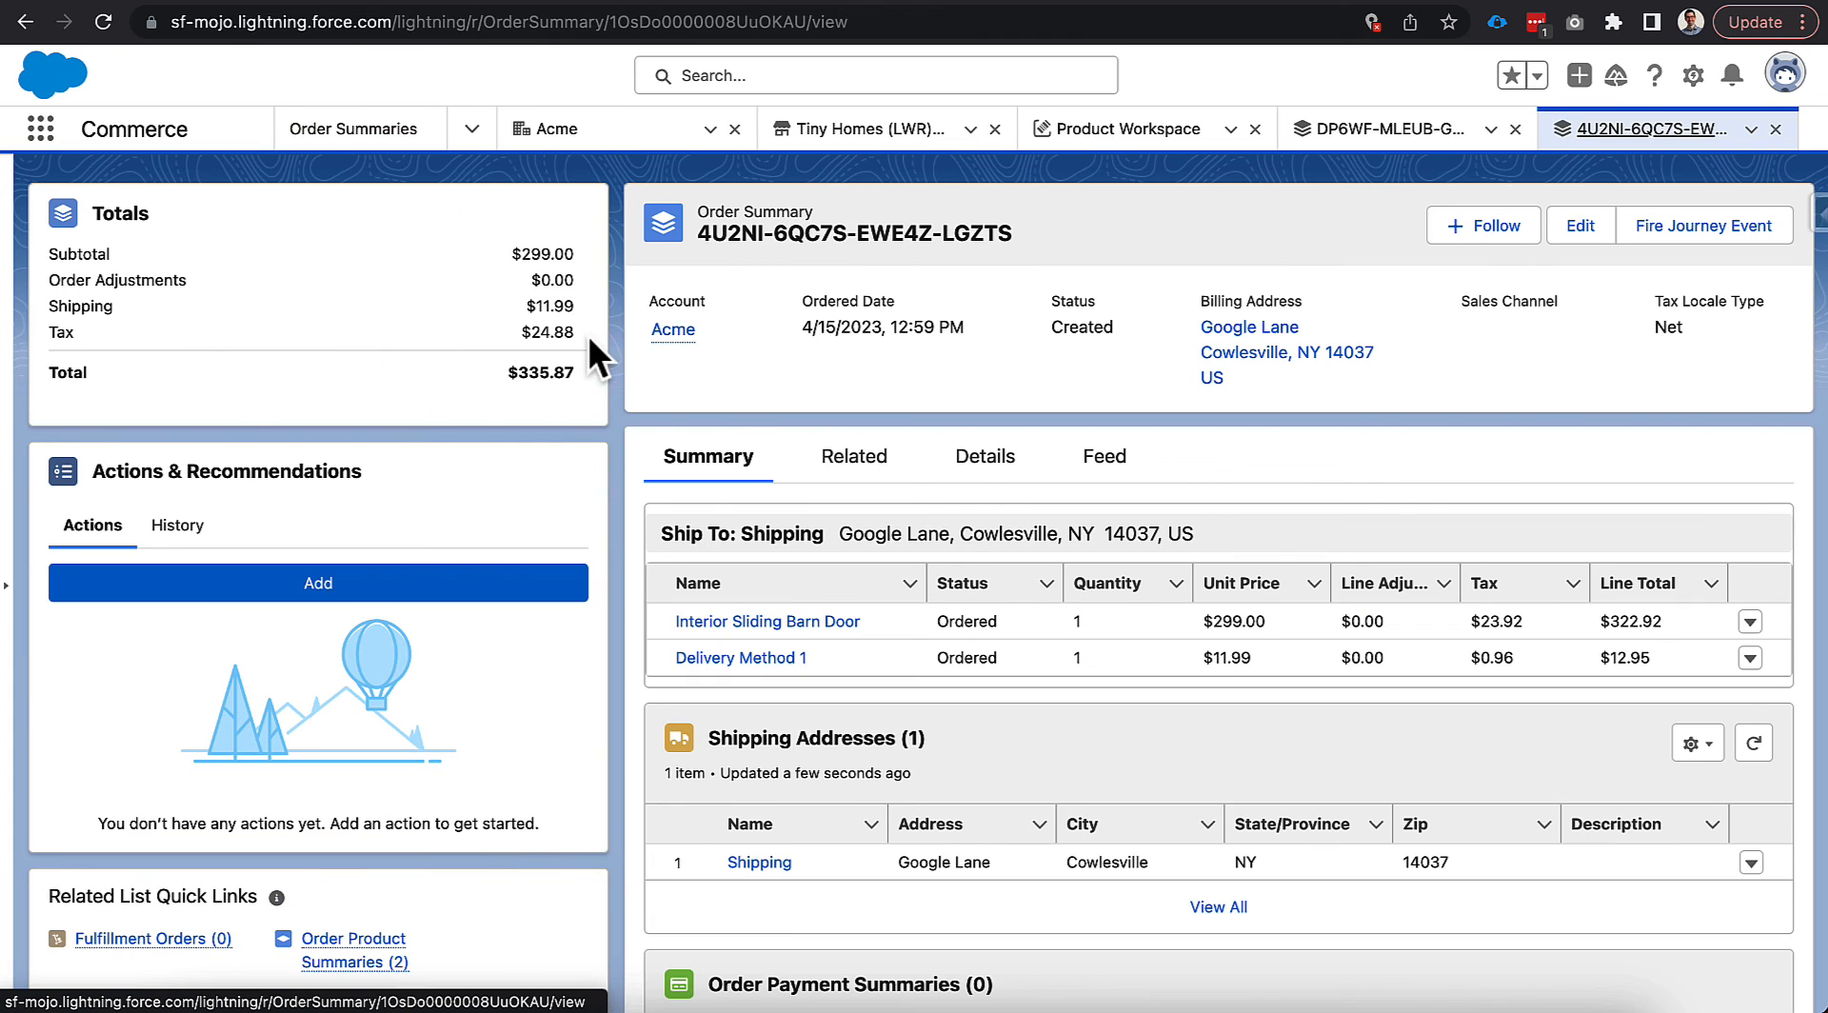
pyautogui.scroll(-2, 630, 505)
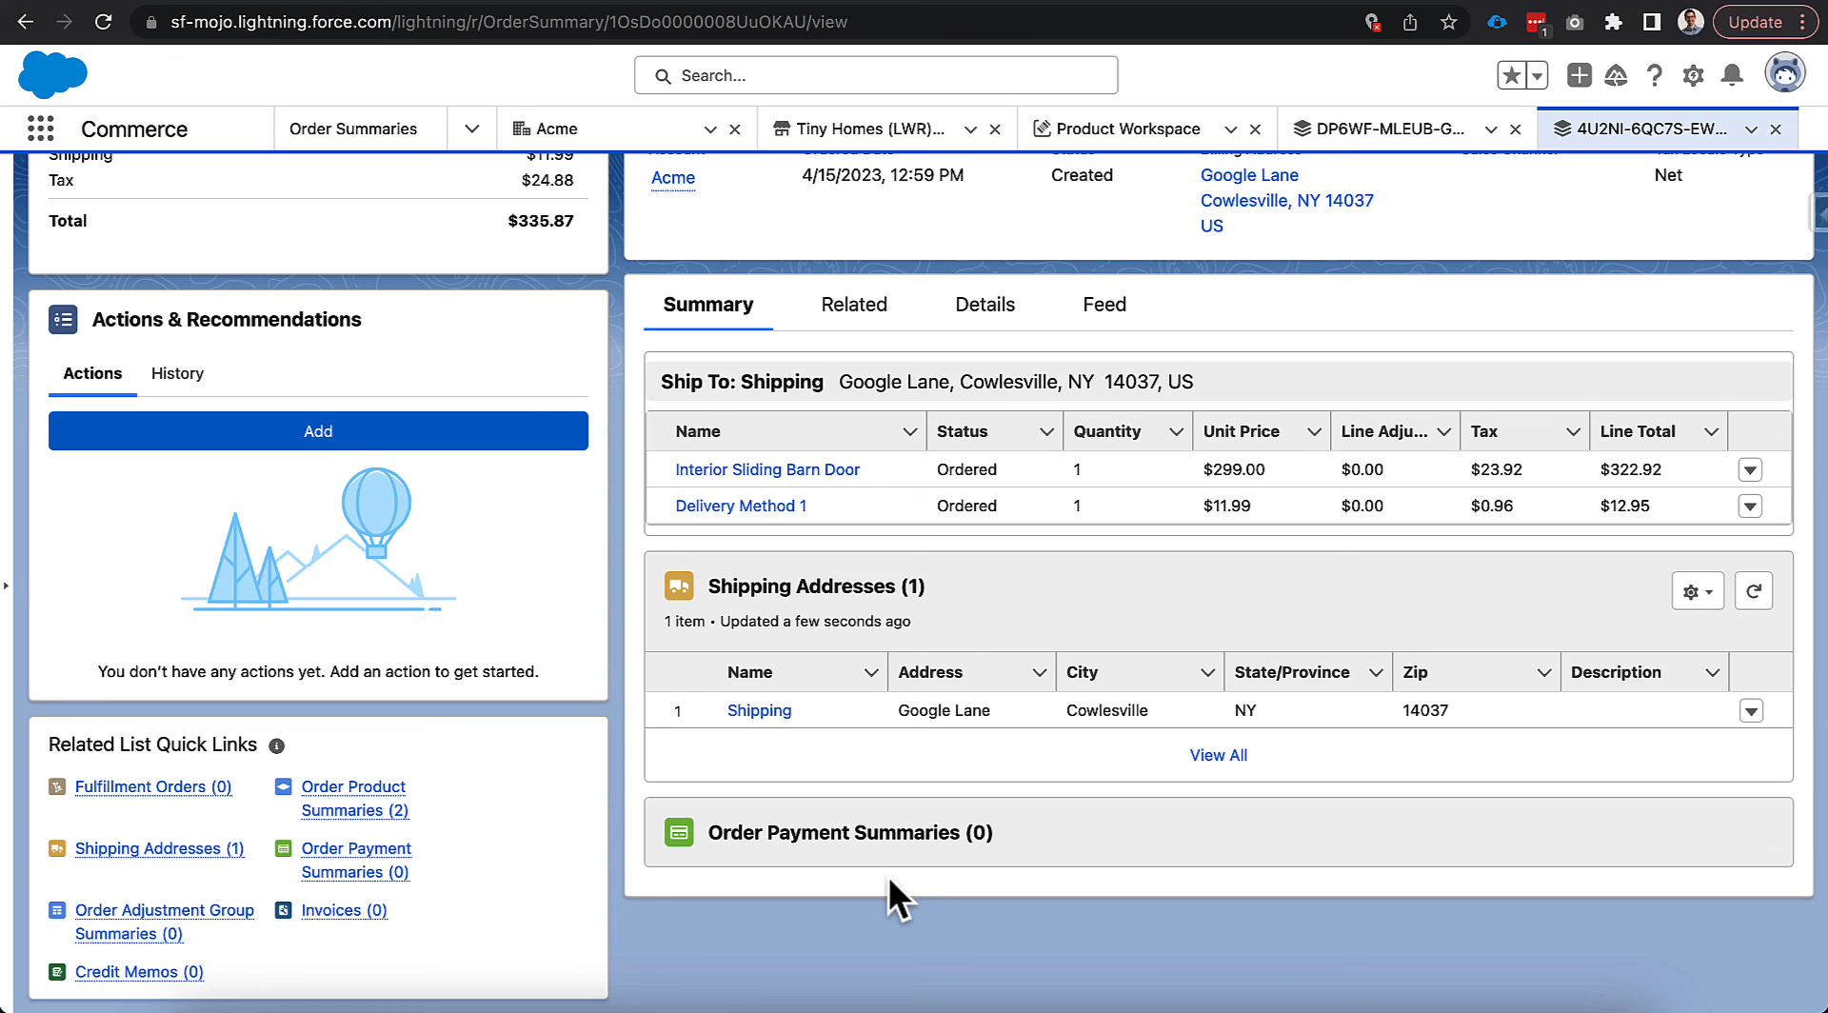
pyautogui.scroll(1, 889, 876)
pyautogui.scroll(-1, 888, 876)
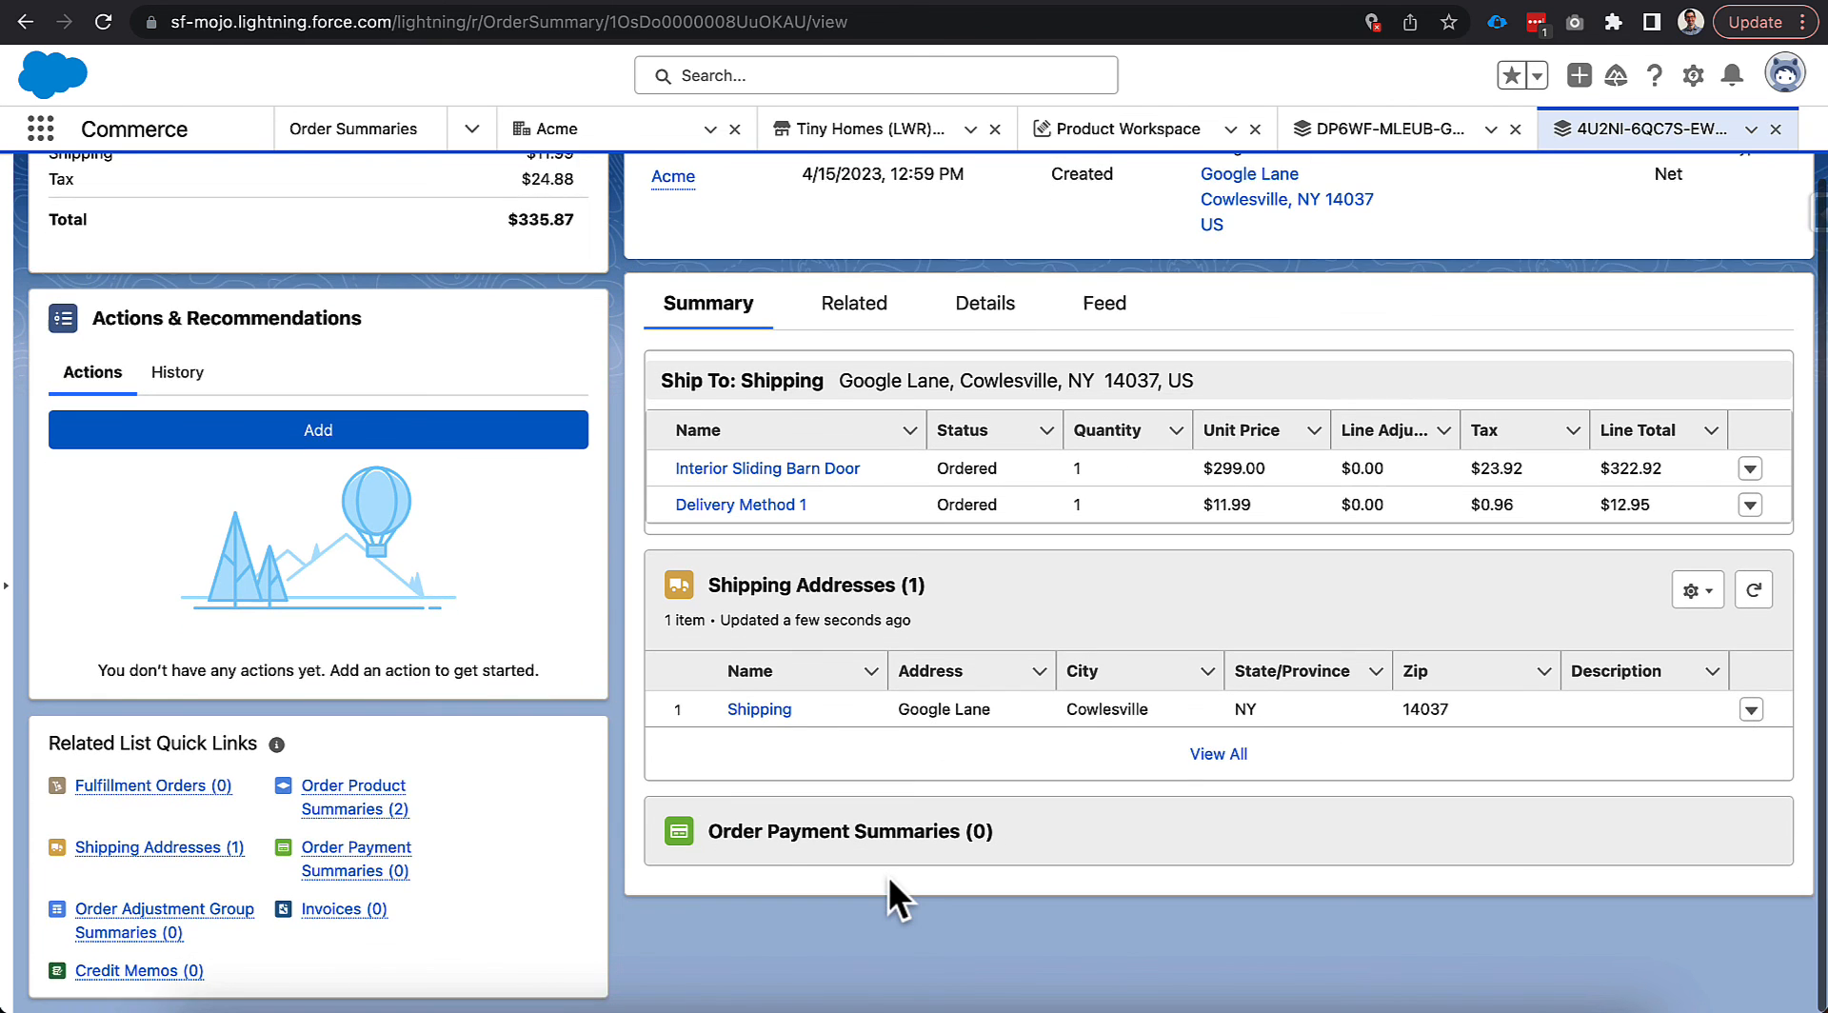
# Review the summary's Details (Created, Tiny Homes (LWR) - B2B, $335.87) and launch Salesforce Inspector.
pyautogui.click(966, 325)
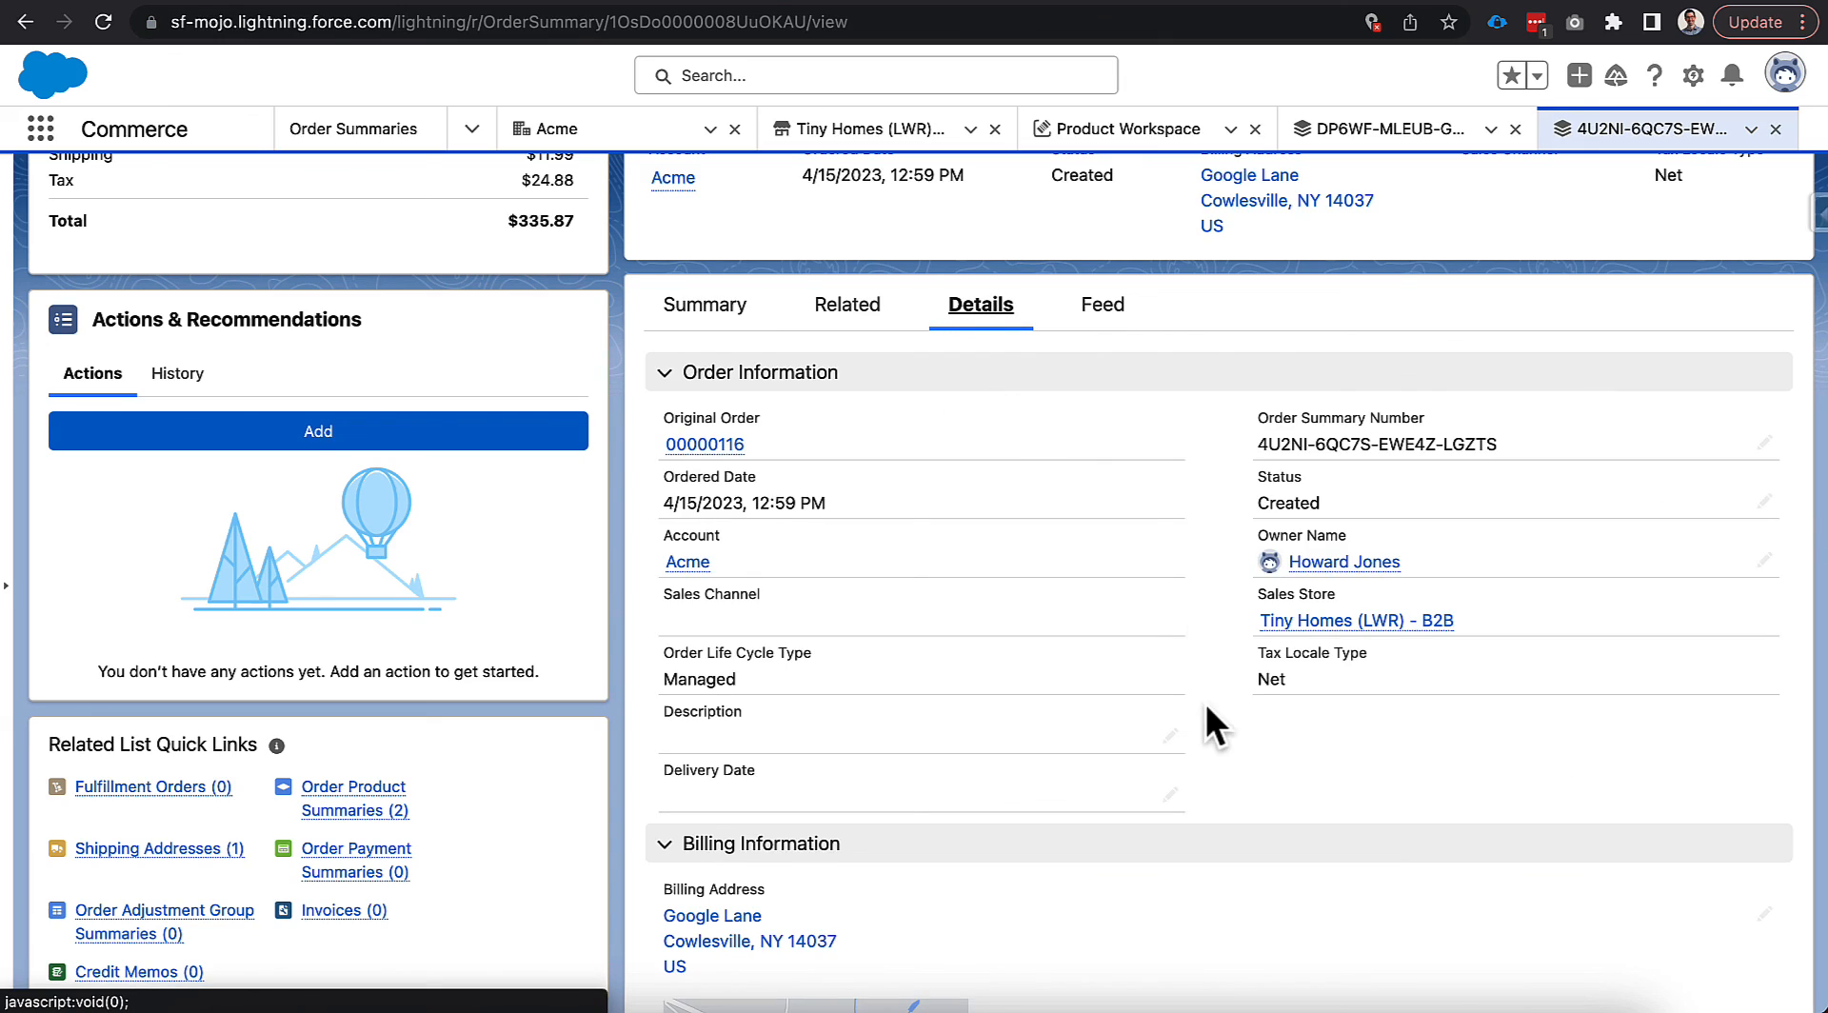
pyautogui.scroll(-12, 1207, 707)
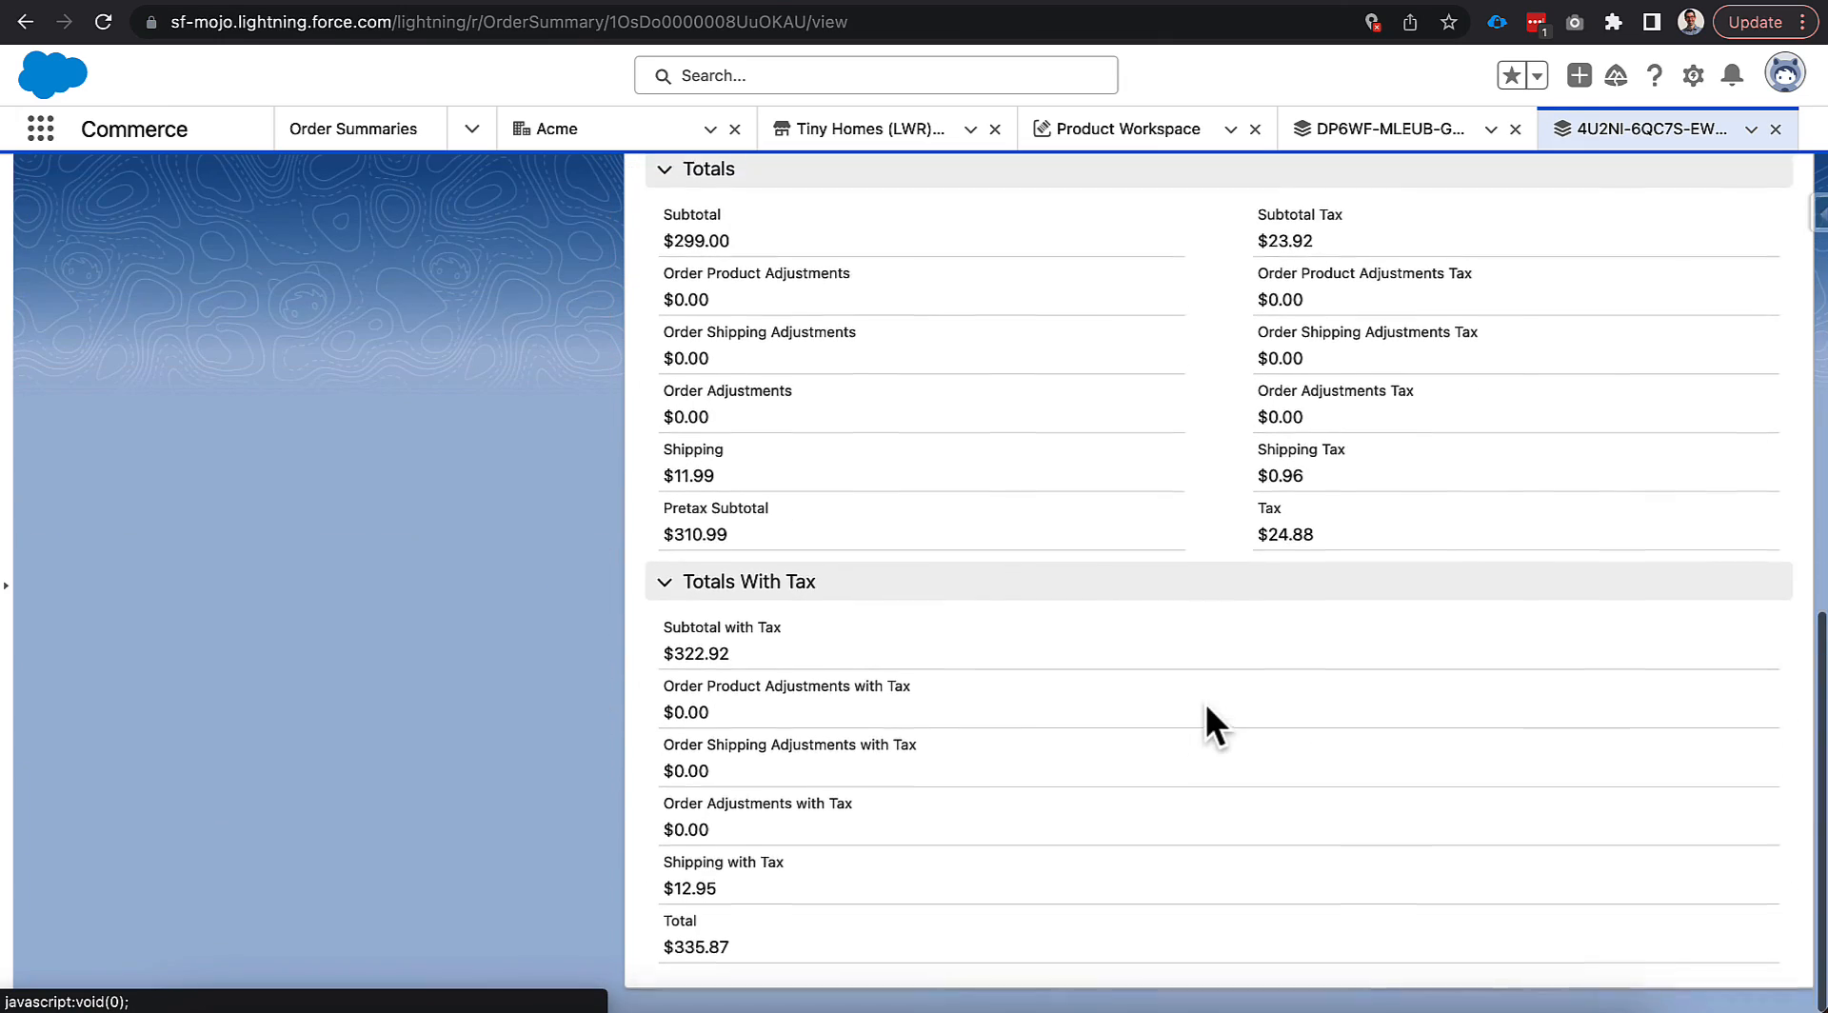
pyautogui.scroll(15, 1207, 685)
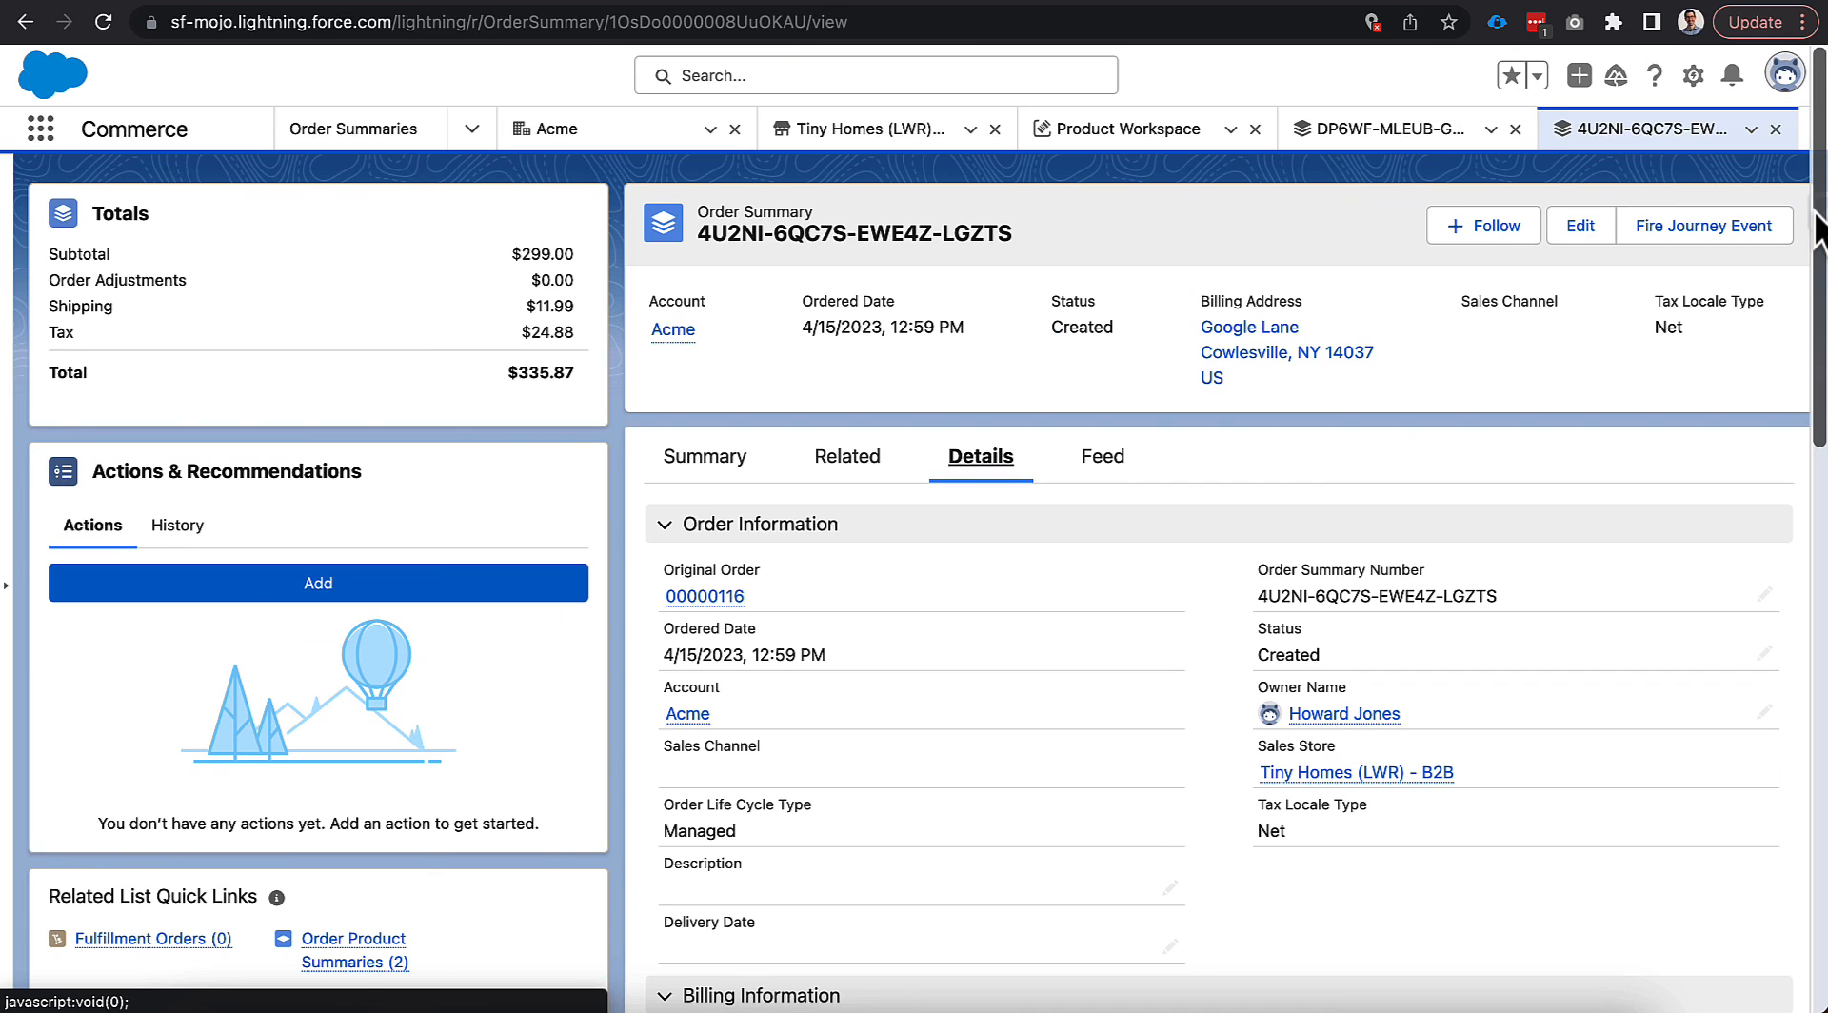
pyautogui.click(1816, 227)
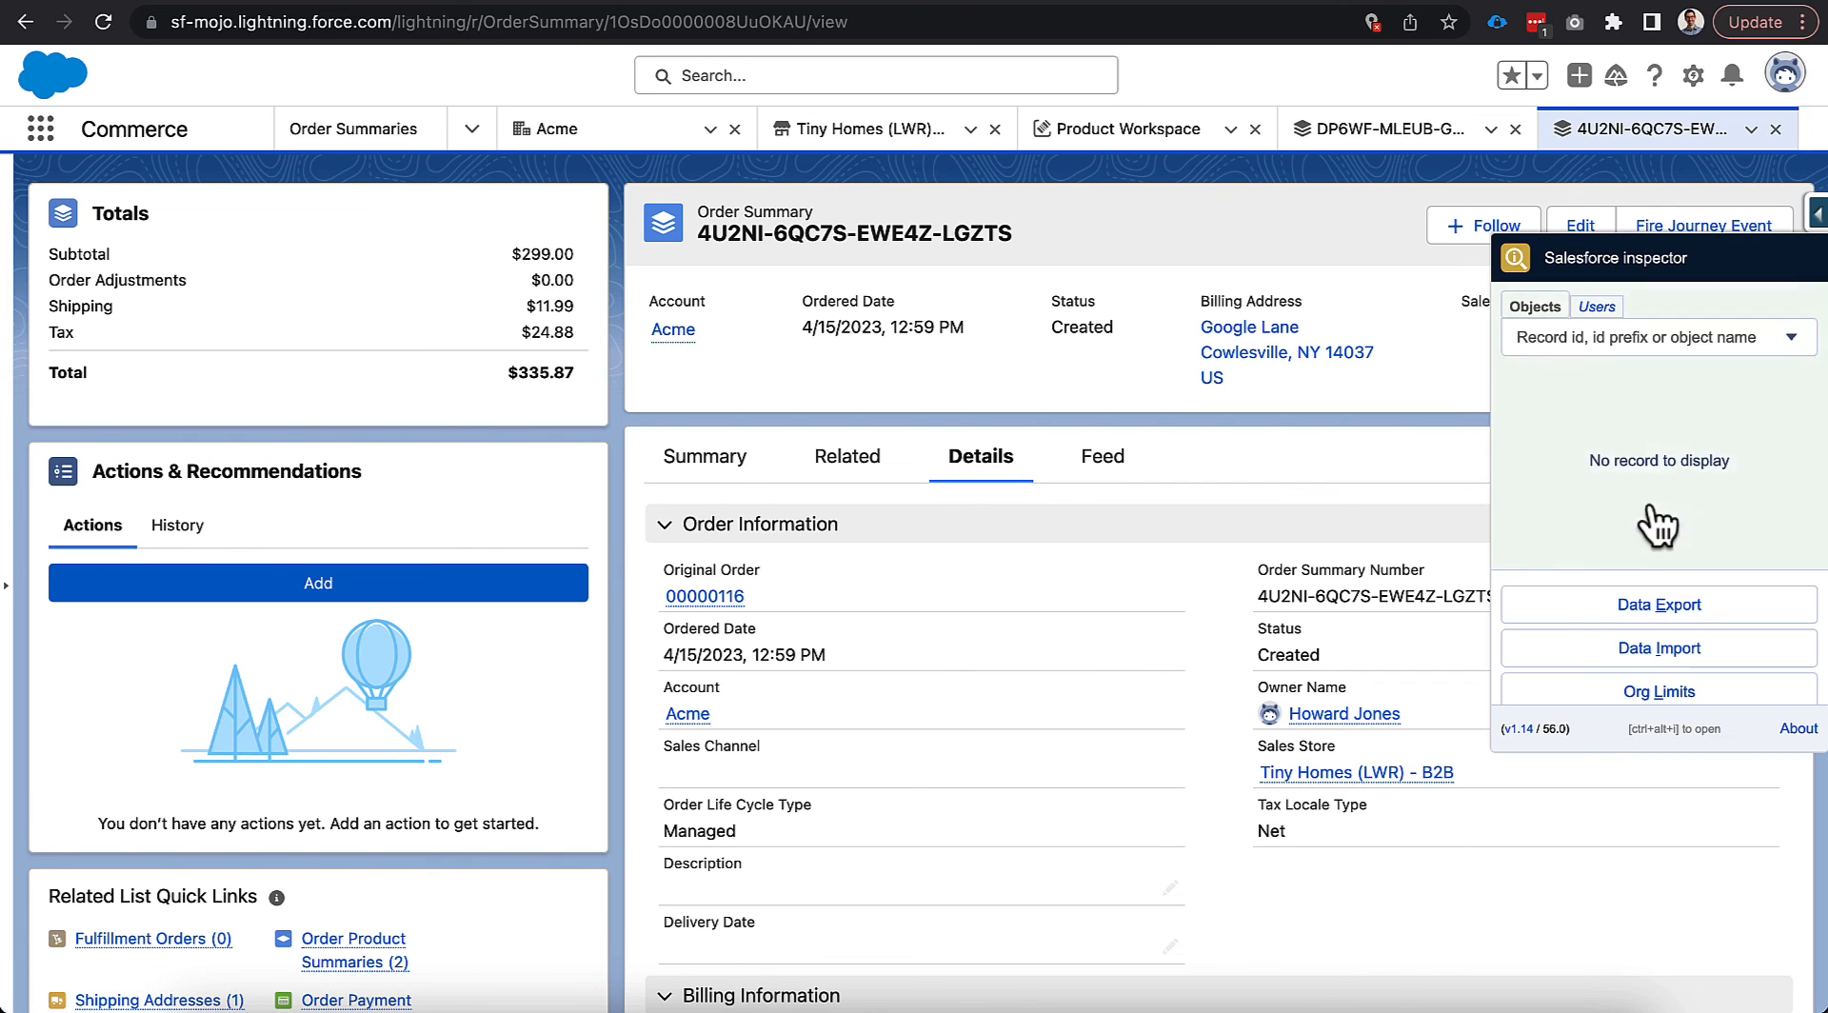
# Show all order summary fields filtered by 'po' and highlight the PoNumber value.
pyautogui.click(1609, 550)
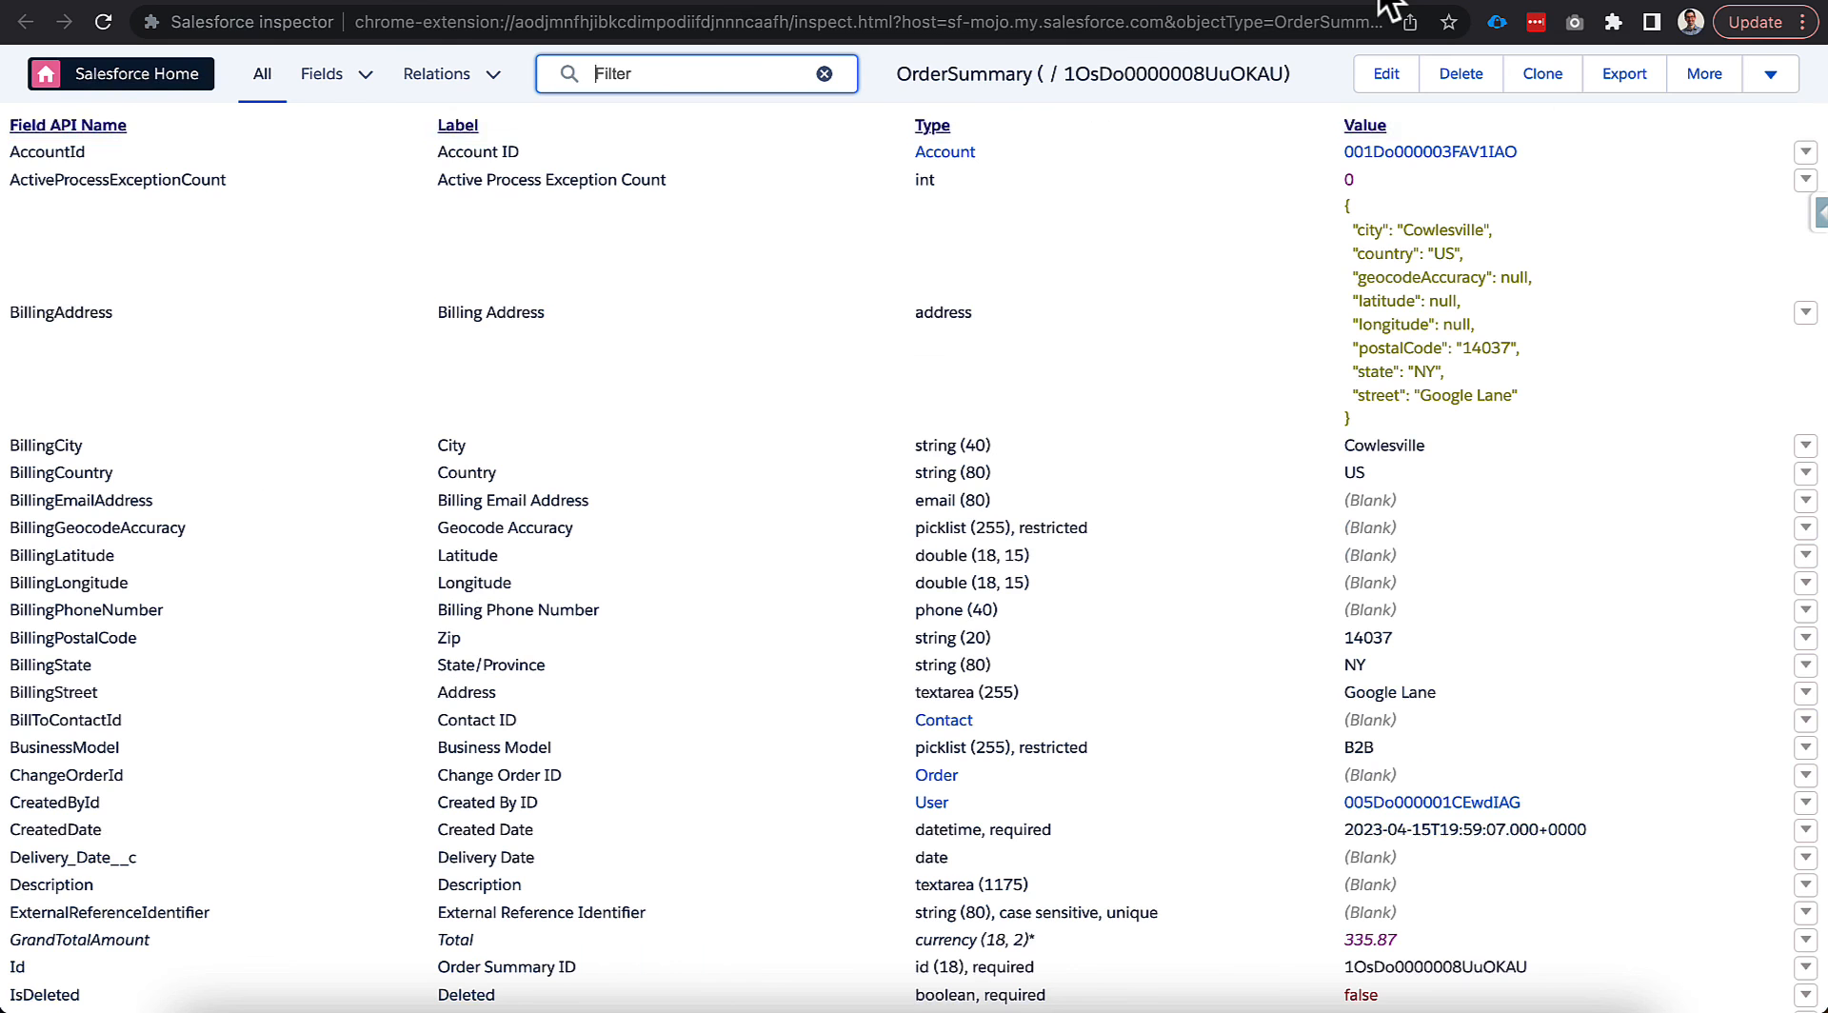
pyautogui.write('po')
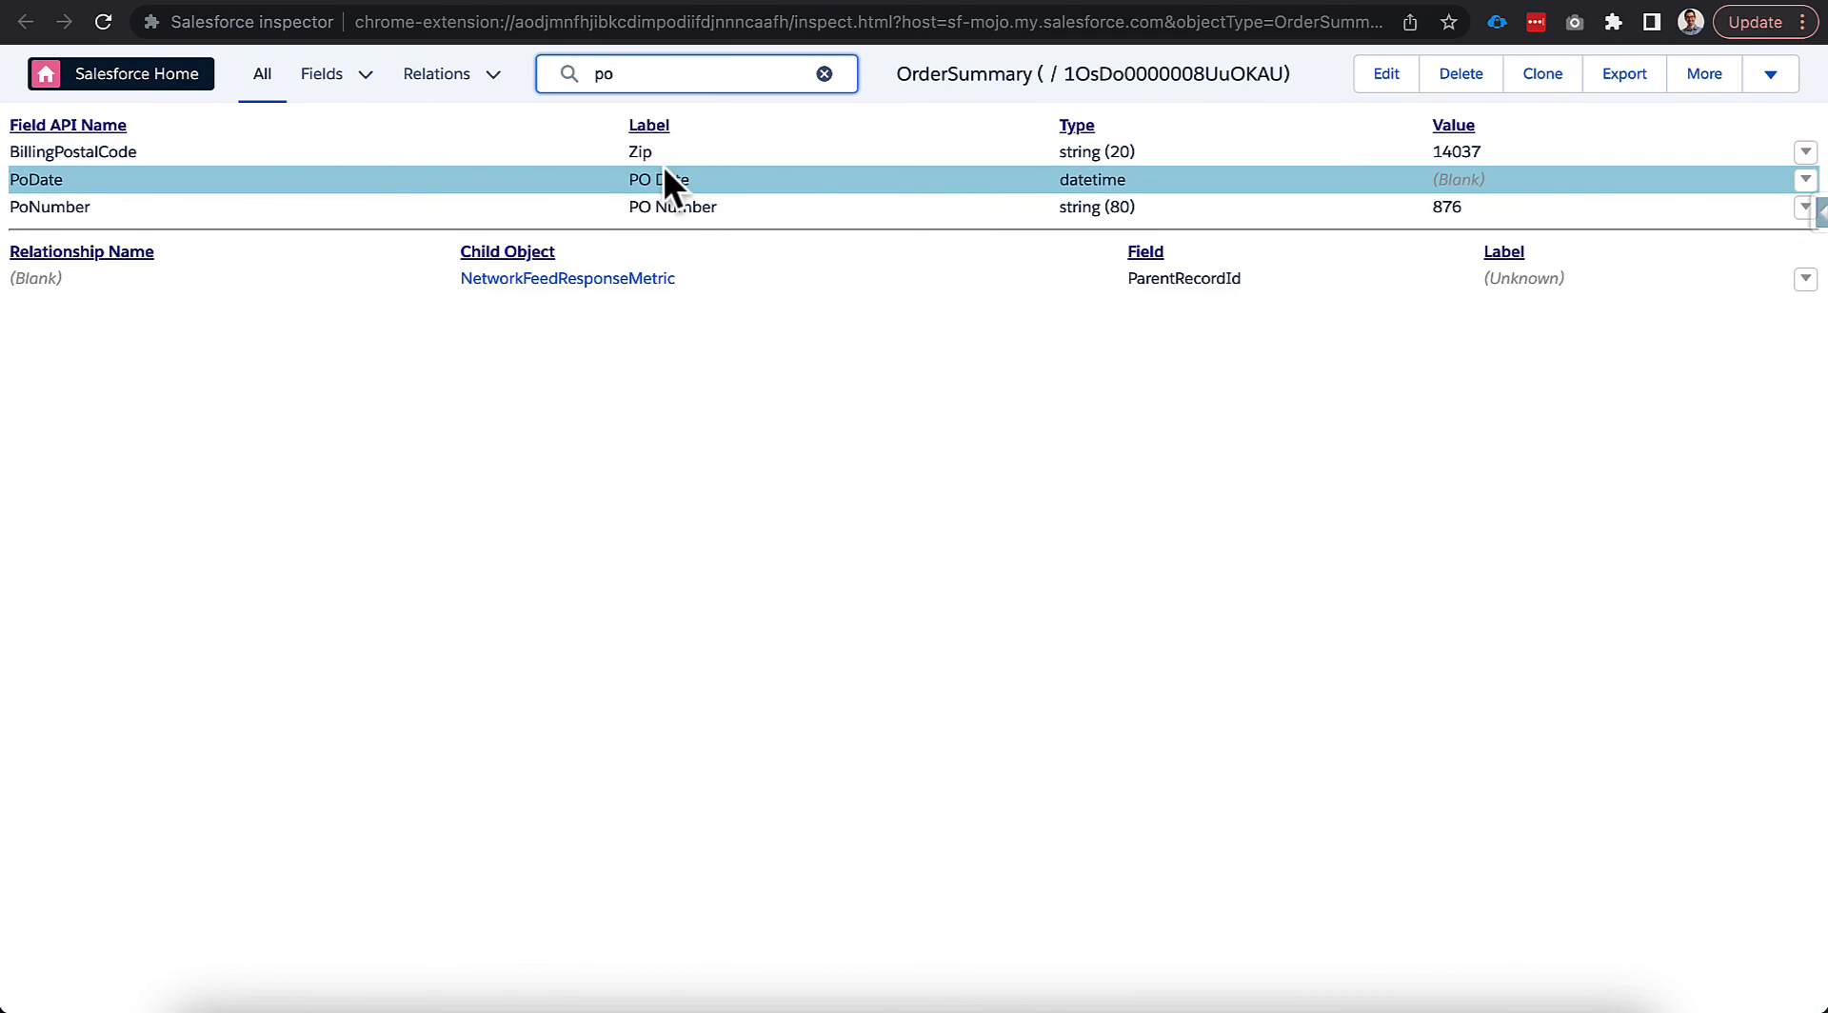
pyautogui.moveTo(1433, 205); pyautogui.dragTo(1465, 202)
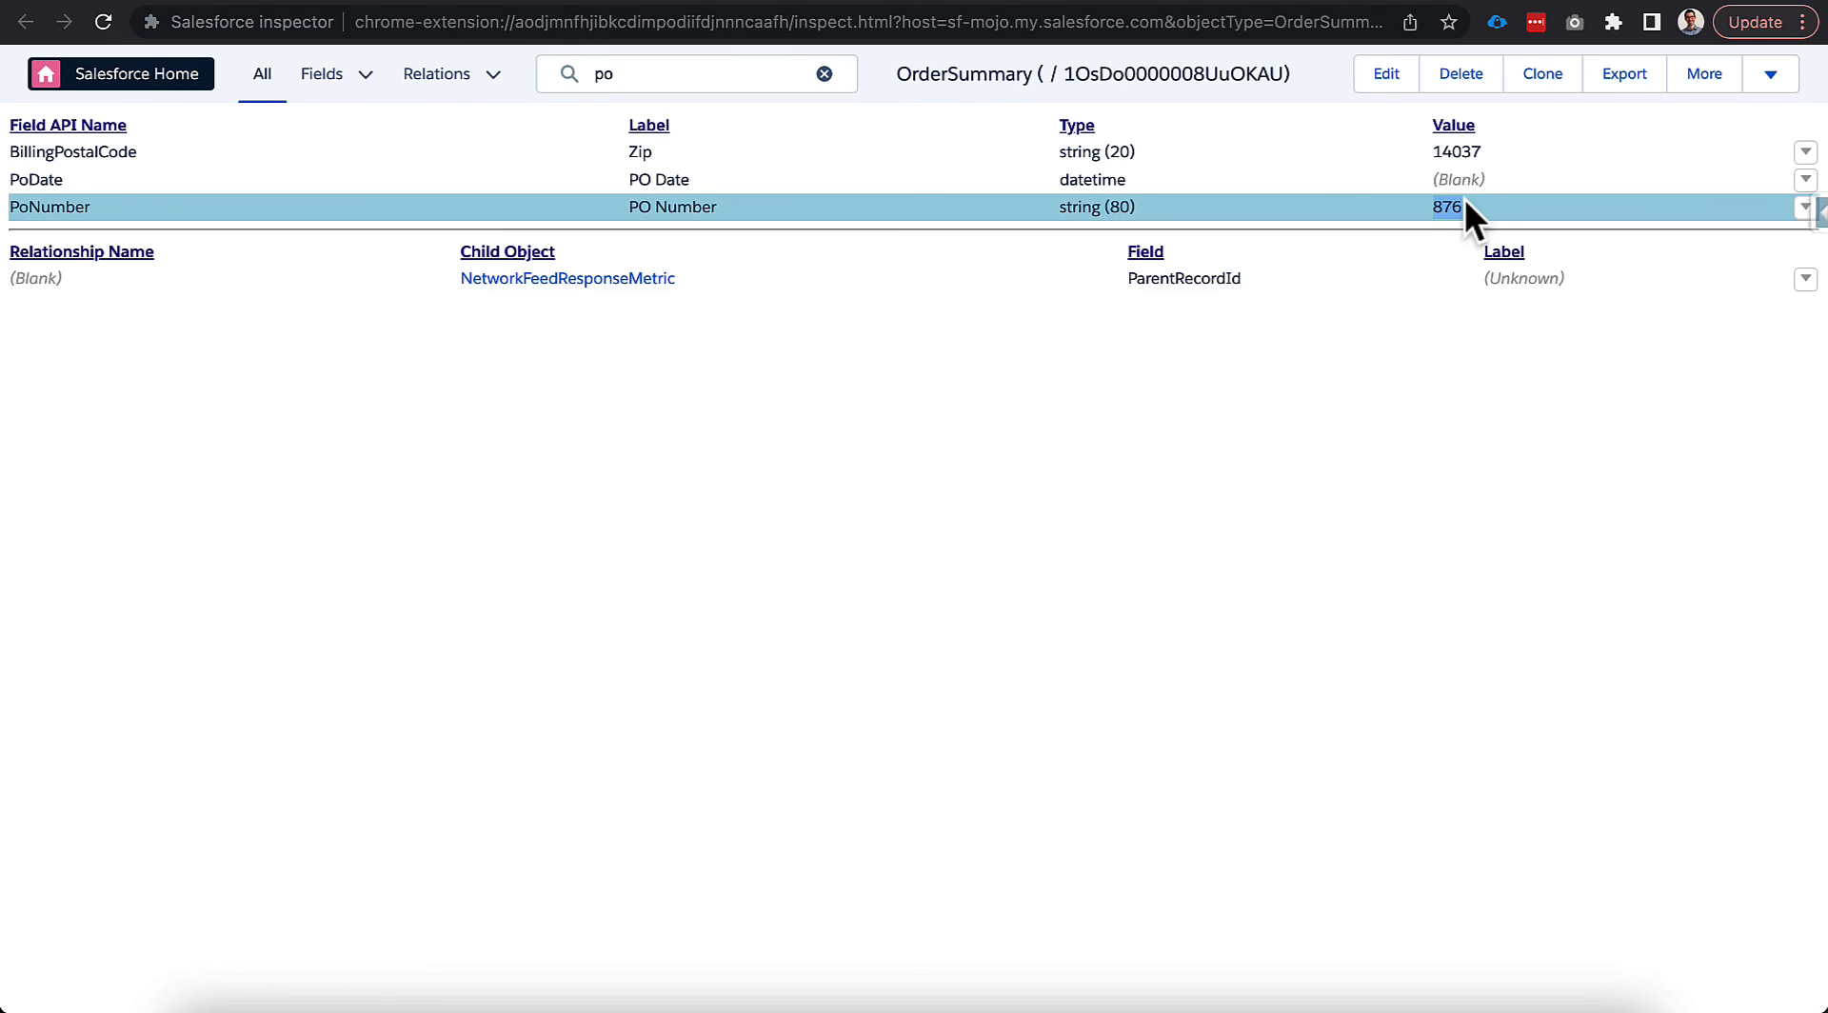